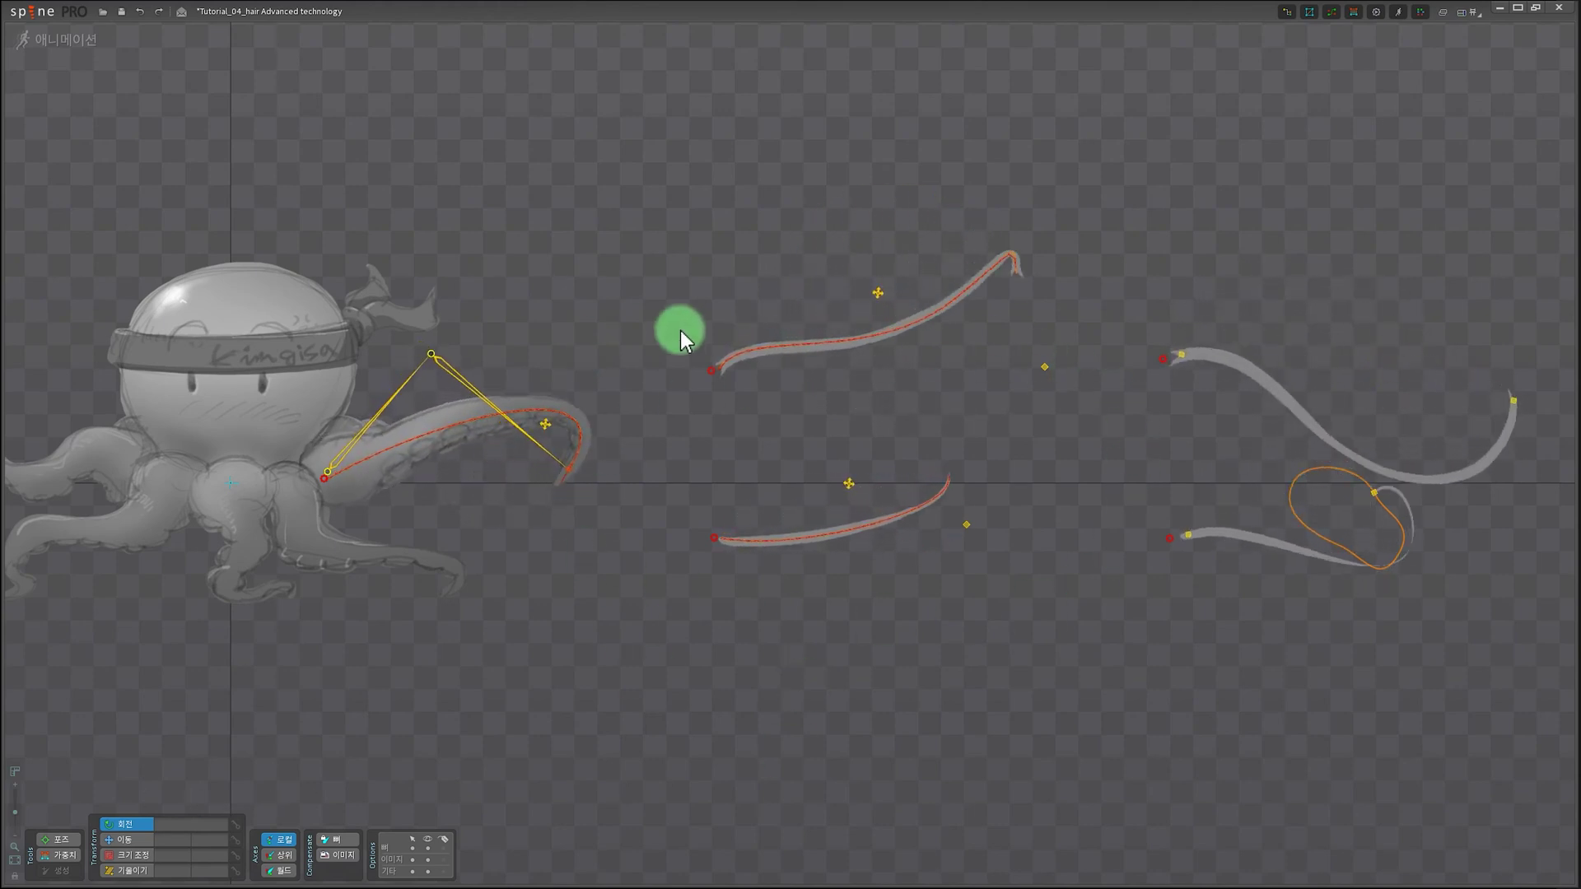
Step: Switch the project from animation mode to setup mode
click(65, 40)
drag(842, 669, 1065, 640)
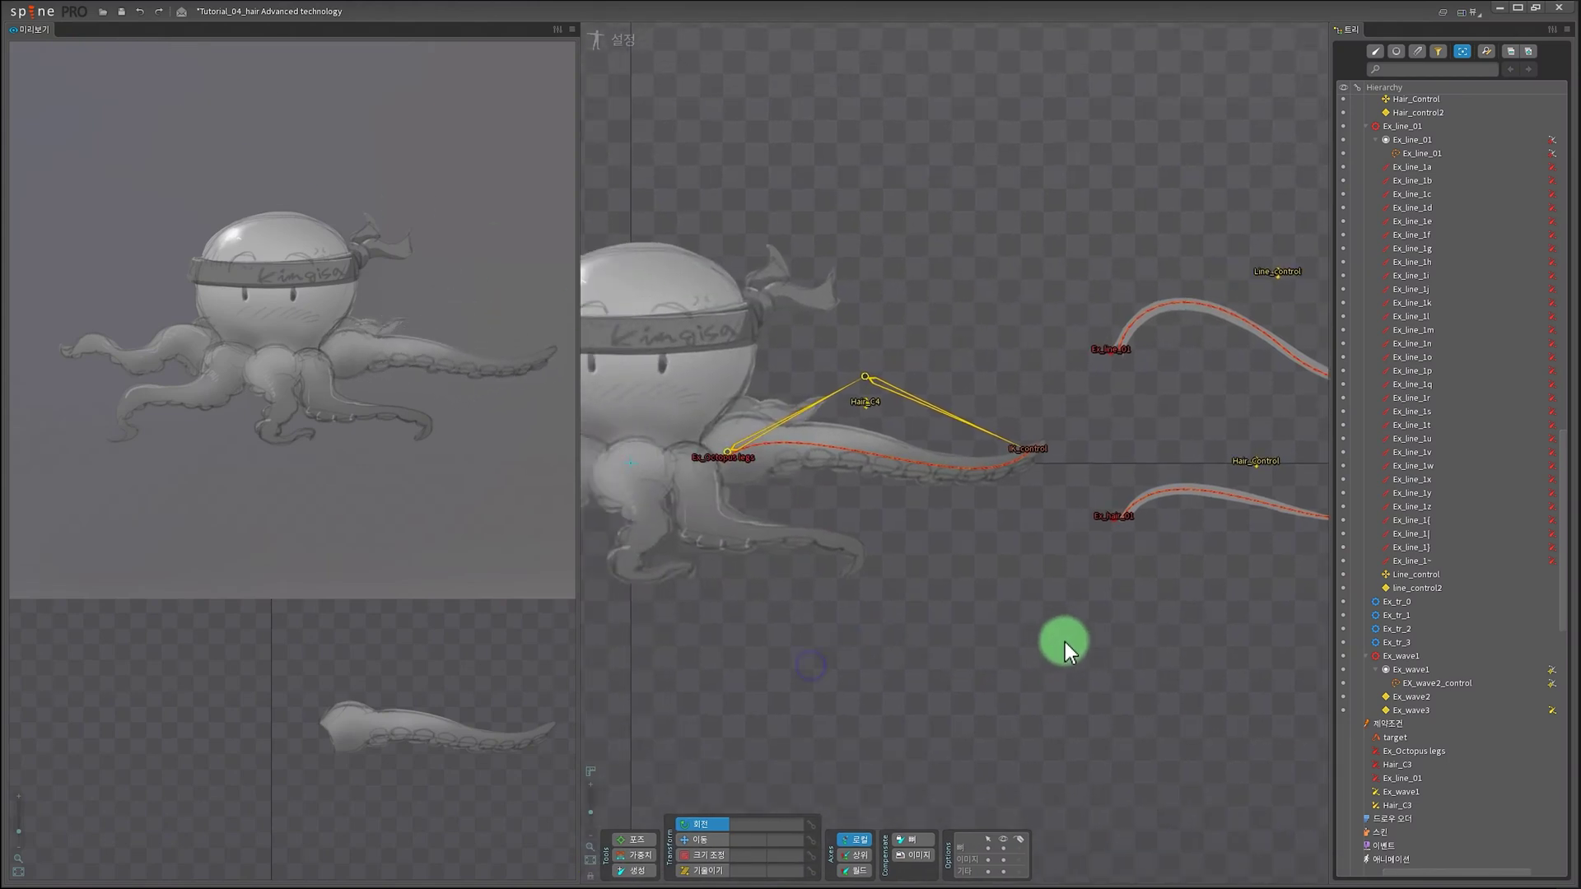
drag(790, 667, 1075, 603)
scroll(1066, 585, down, 1)
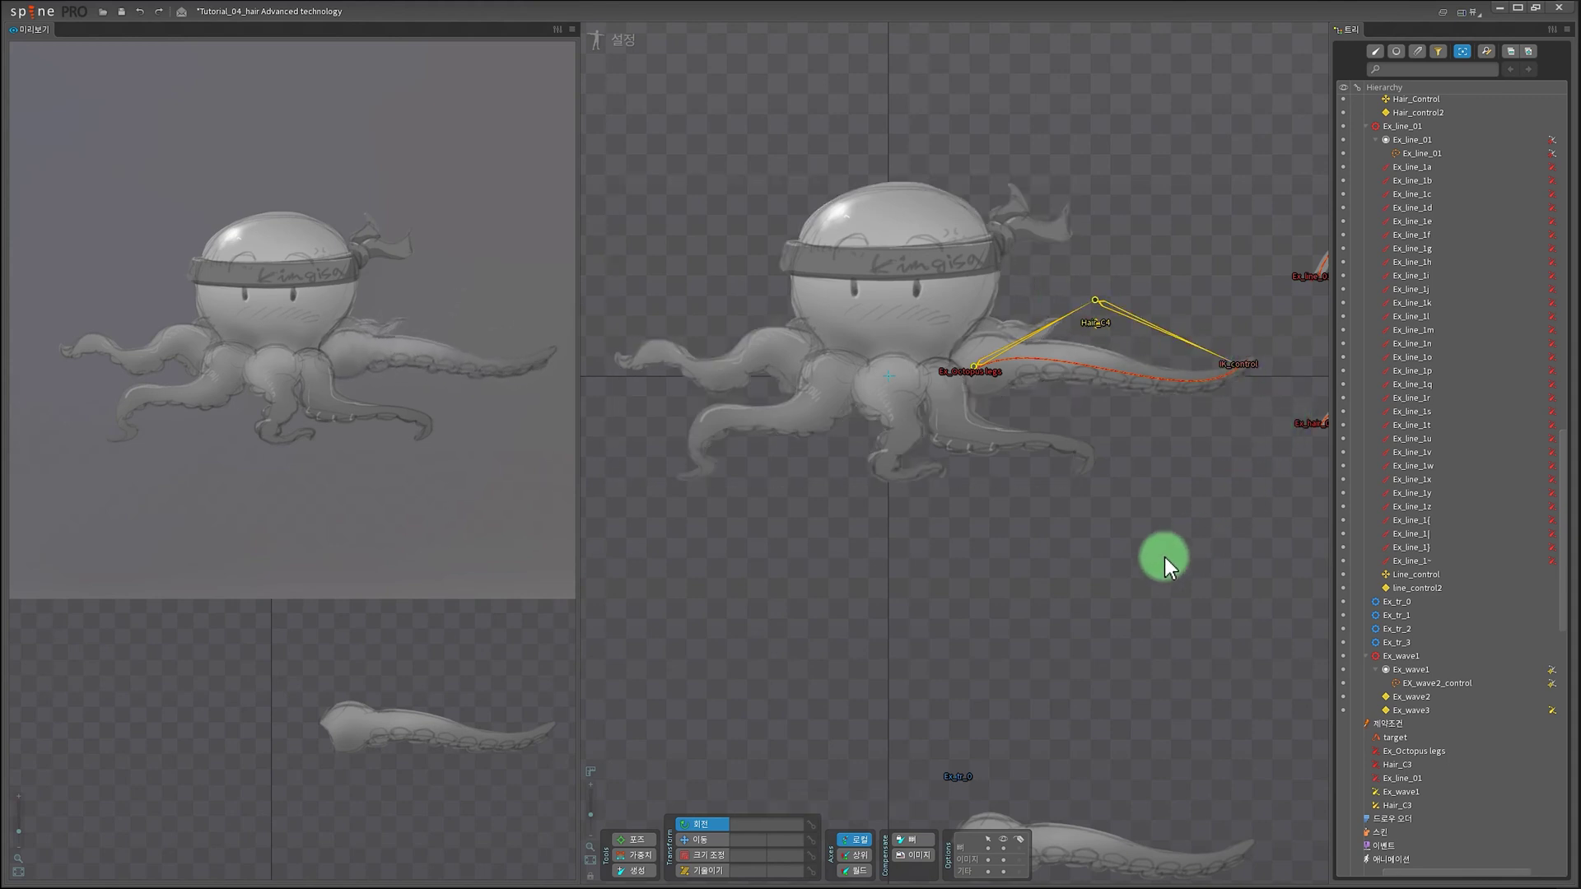
drag(1164, 557, 1104, 535)
Step: Try moving the tentacle's IK_control bone down and to the left, below the octopus
click(1189, 344)
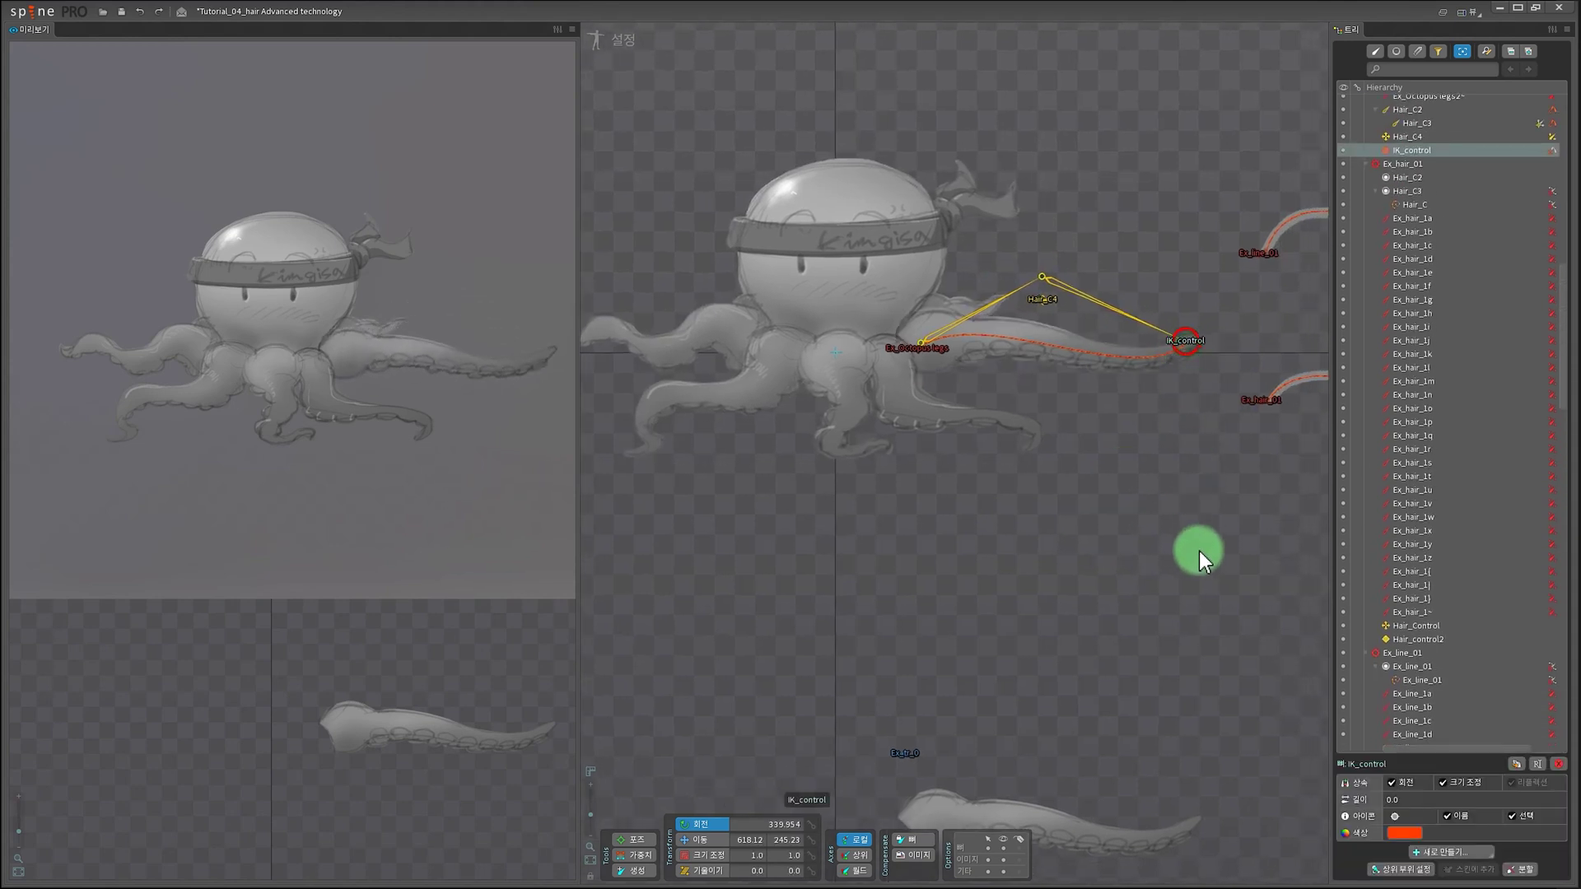
key(v)
drag(1208, 551, 878, 714)
Step: Try moving Hair_C4 down to the right and rotating it, and undo the tentacle control changes
drag(1010, 349, 1221, 611)
key(c)
mouse_move(1189, 742)
mouse_down()
mouse_move(1070, 469)
mouse_move(1101, 395)
mouse_move(1291, 754)
mouse_move(1341, 738)
mouse_move(1204, 798)
mouse_move(970, 798)
mouse_up()
key(ctrl+z)
key(ctrl+z)
key(ctrl+z)
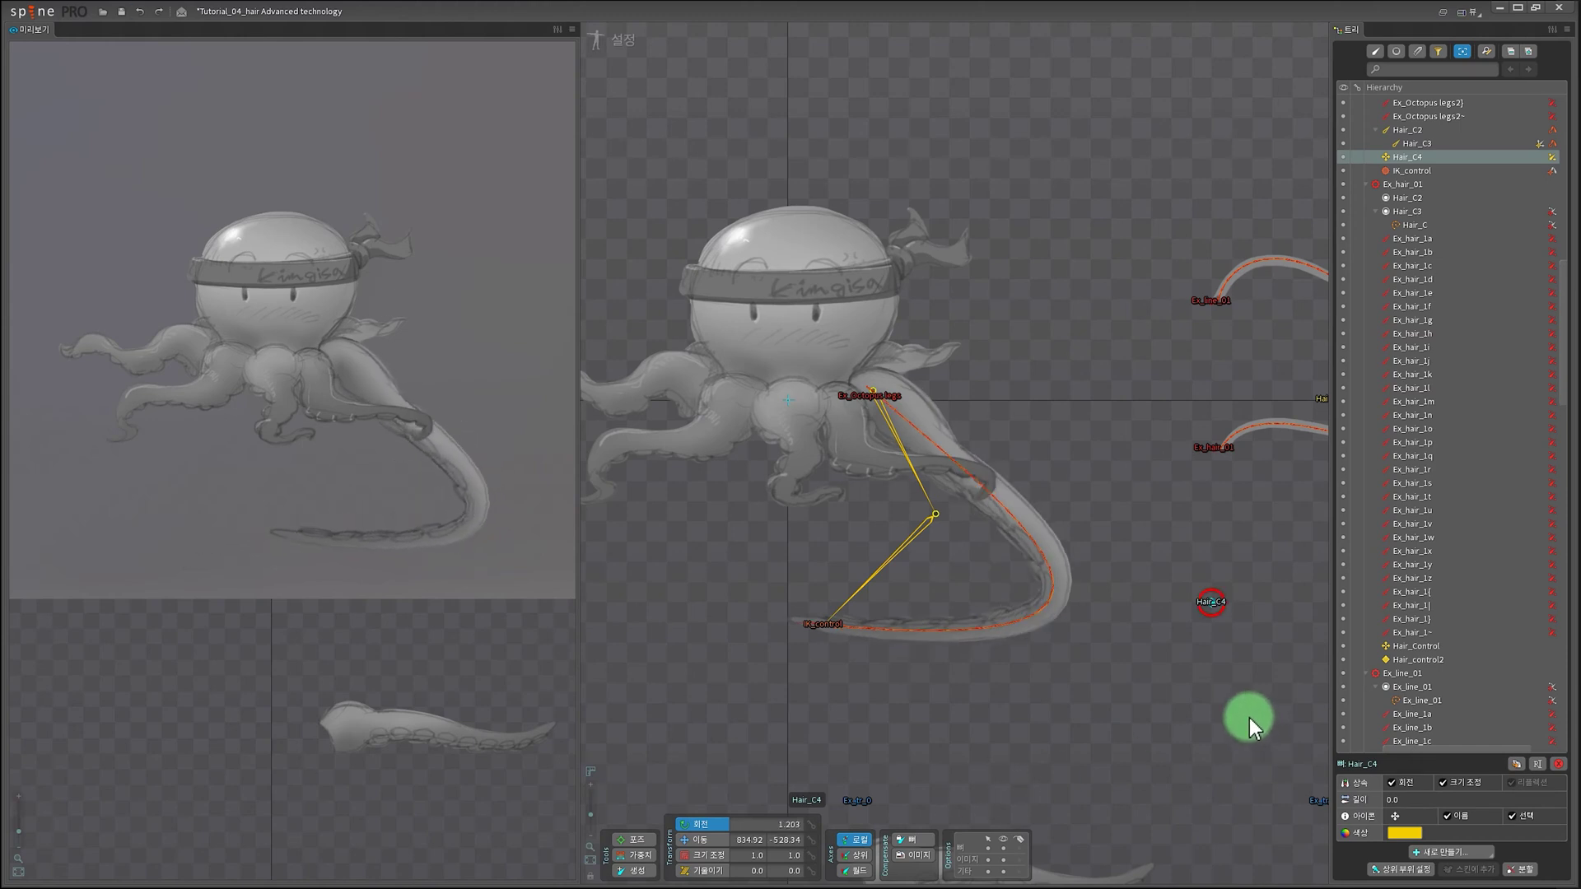
Step: Examine the line and hair path examples in both the preview and the editing viewport
mouse_move(1249, 718)
mouse_down()
mouse_move(1119, 611)
mouse_move(848, 596)
mouse_move(917, 605)
mouse_move(832, 619)
mouse_move(928, 623)
mouse_up()
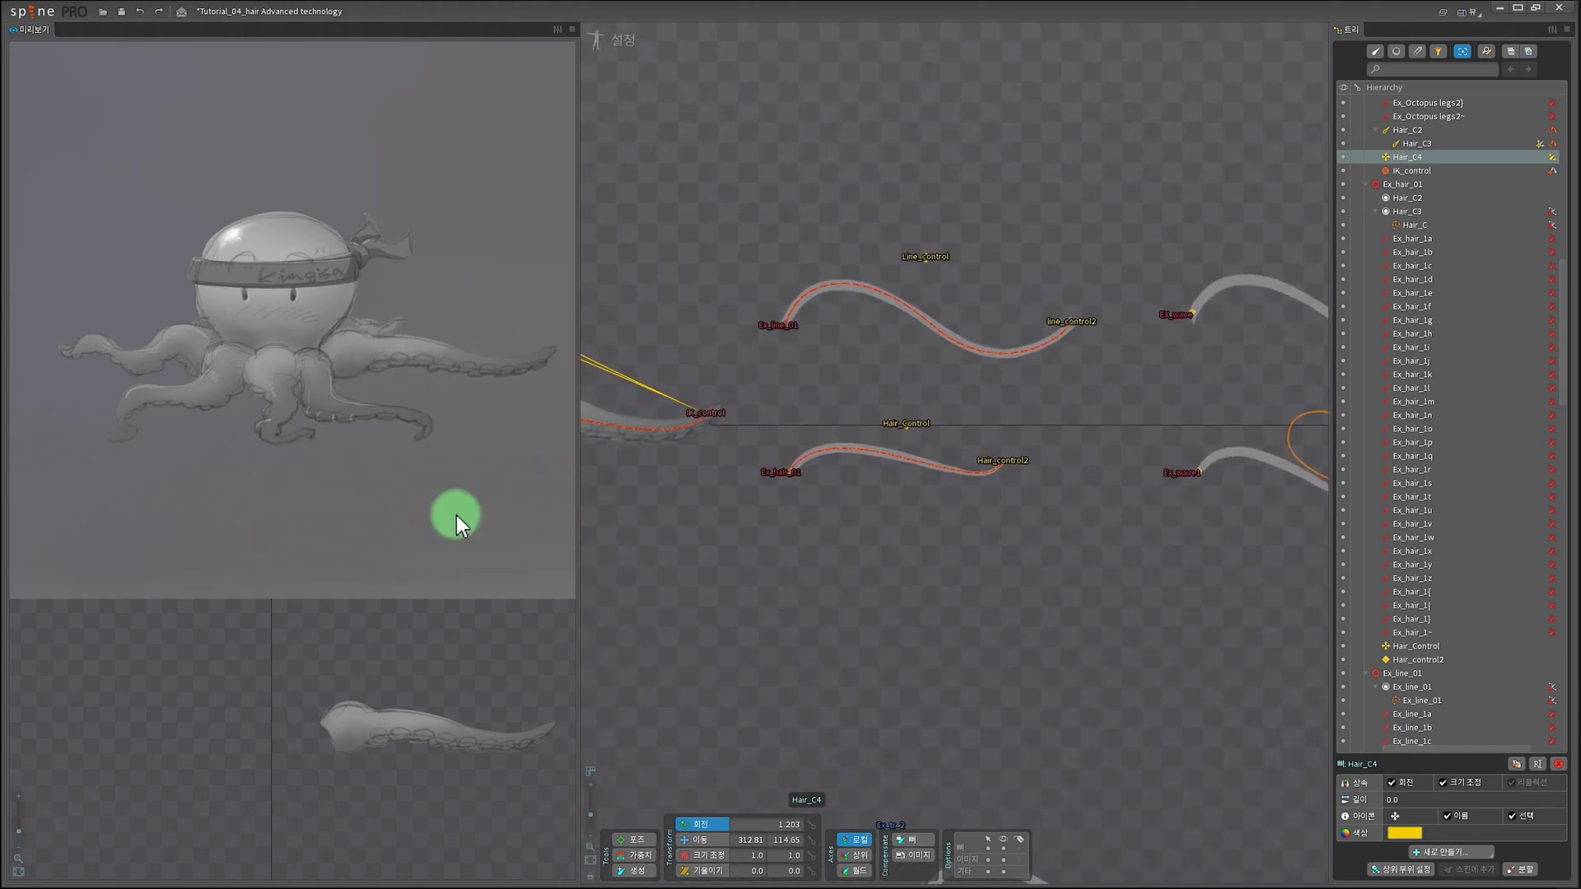
drag(426, 517, 244, 519)
drag(499, 505, 967, 583)
scroll(409, 527, up, 4)
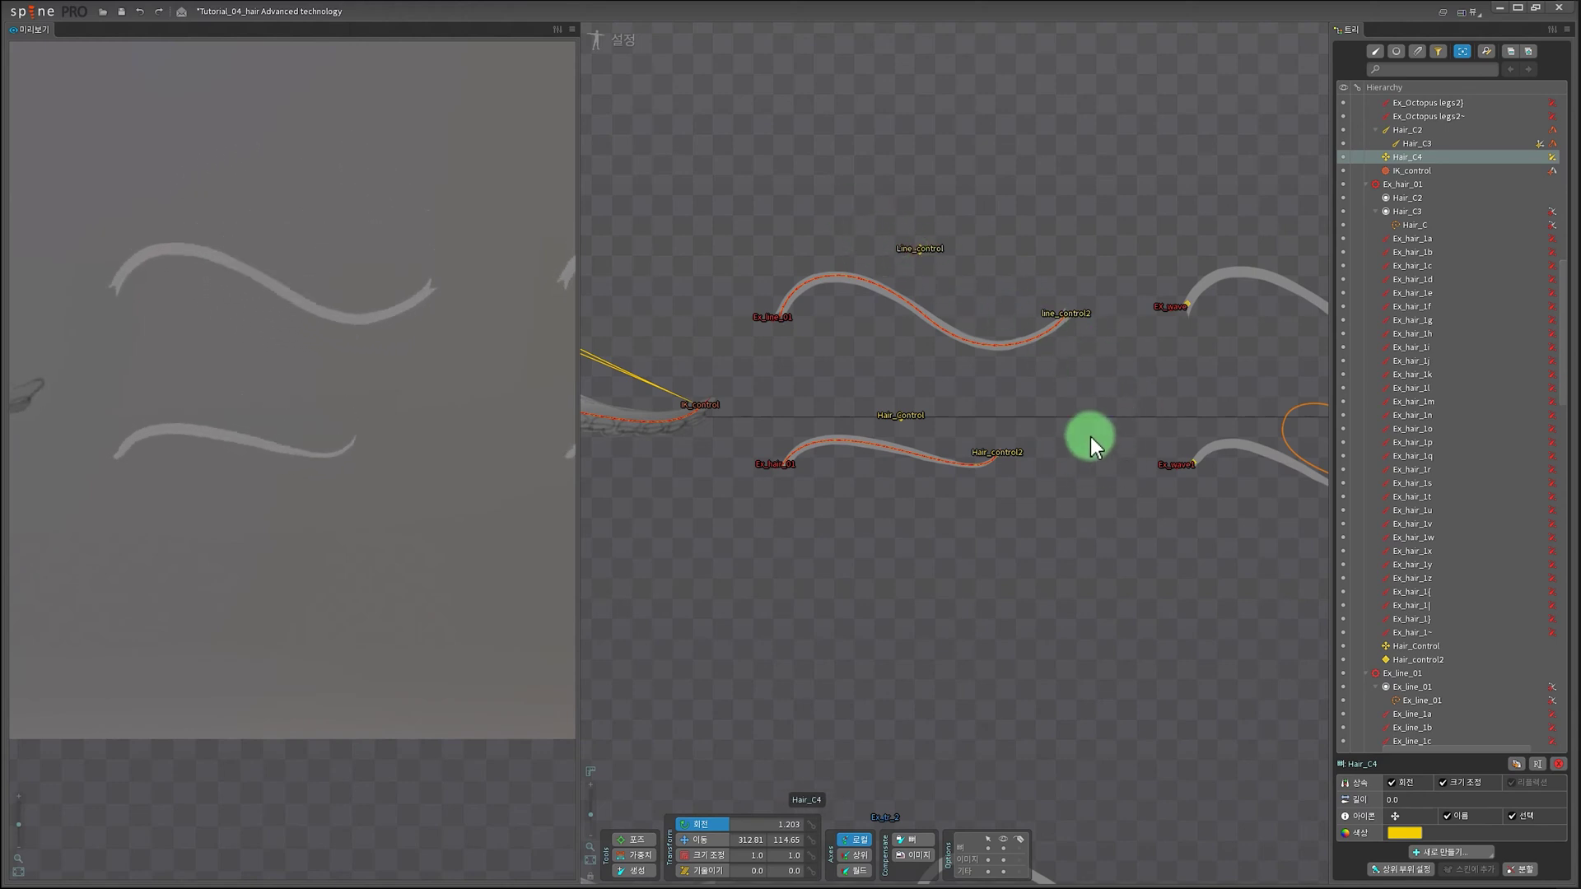
drag(1064, 427, 1075, 468)
scroll(982, 462, up, 2)
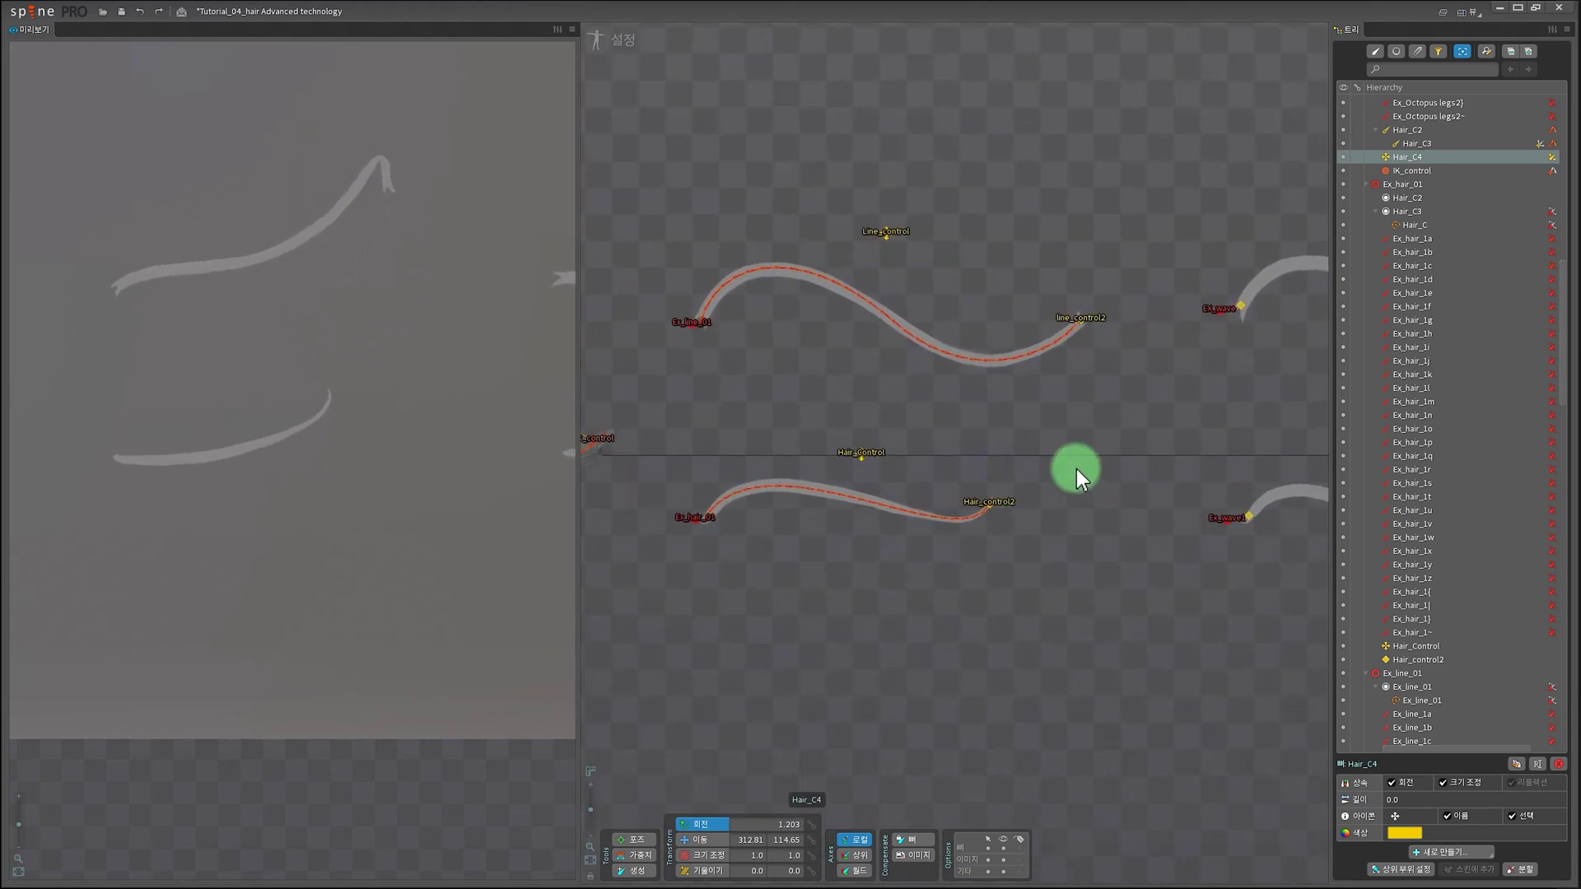
scroll(1080, 448, up, 1)
scroll(988, 354, down, 1)
Step: Try moving Line_control to the right and rotating it, and undo both changes to the line example
click(887, 255)
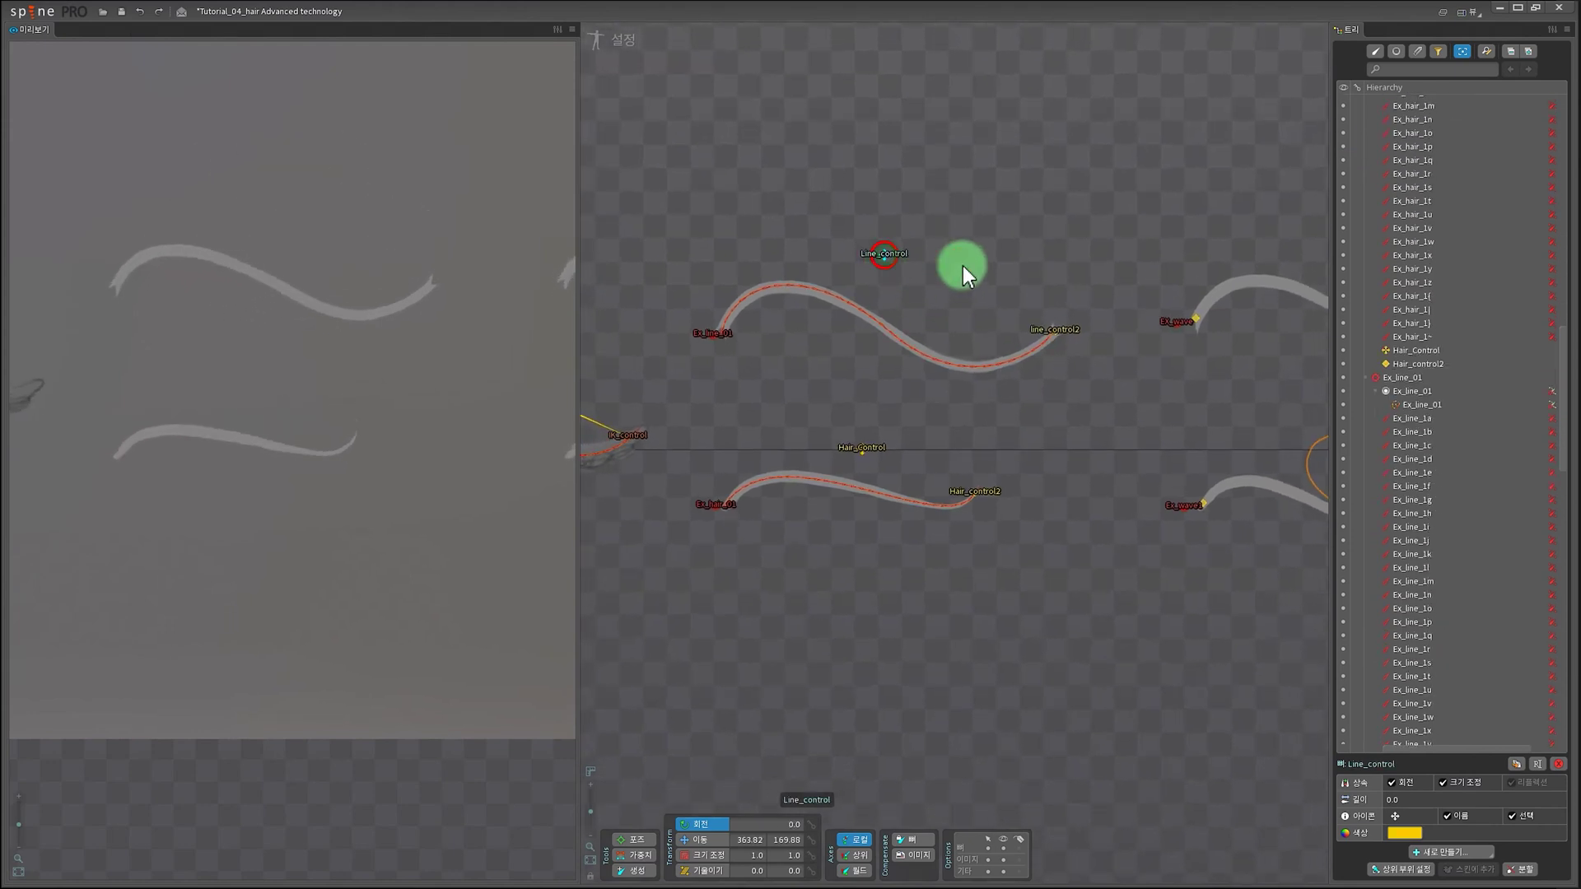
drag(1059, 244, 1239, 225)
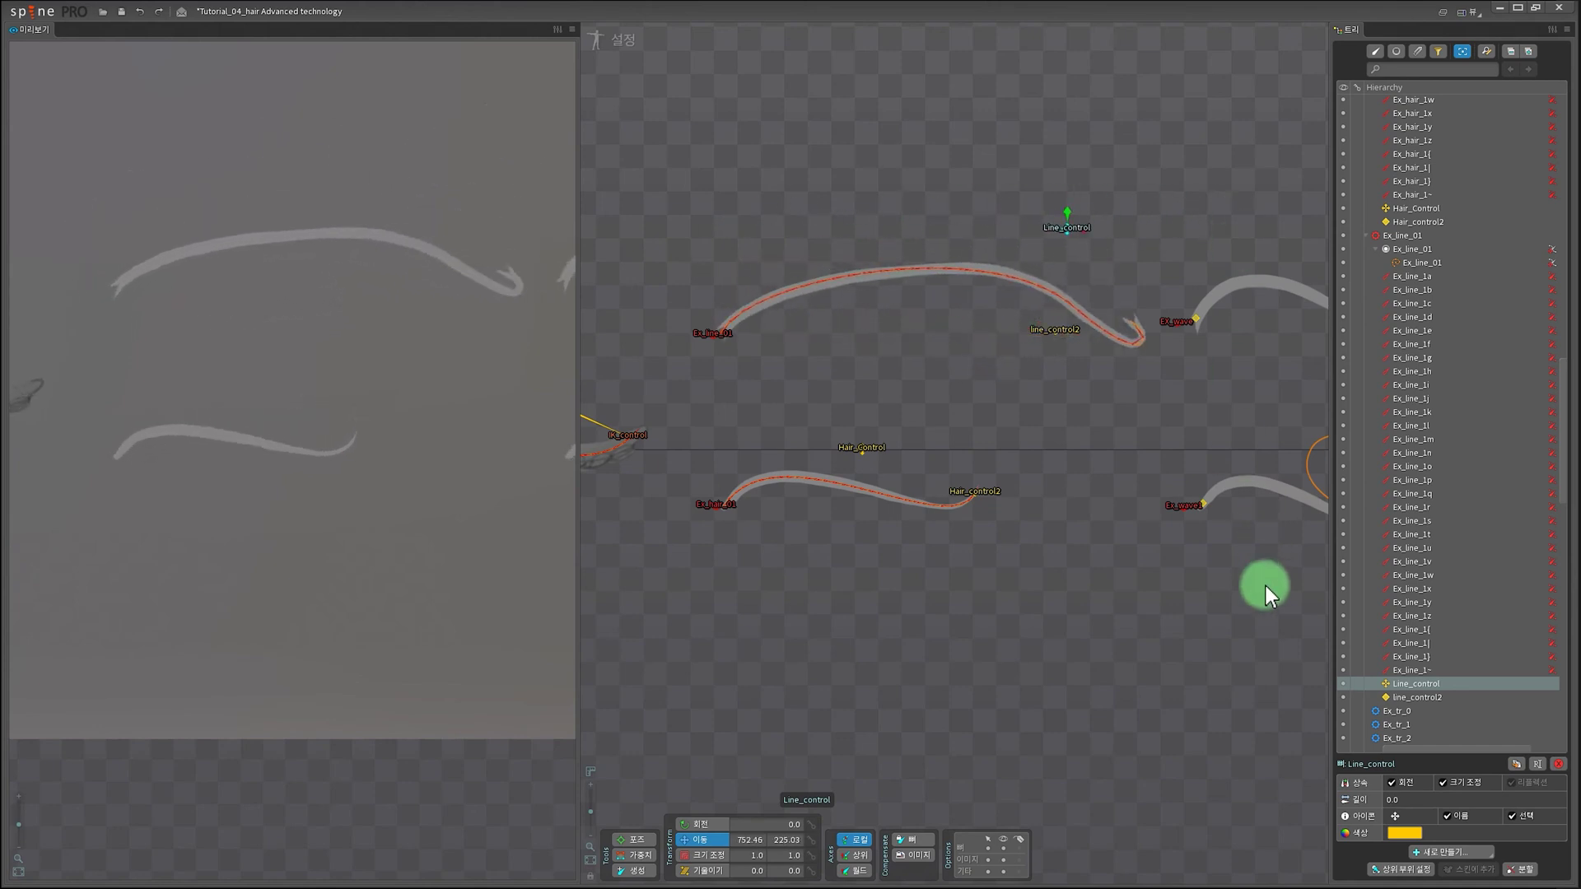
key(c)
drag(1210, 669, 708, 287)
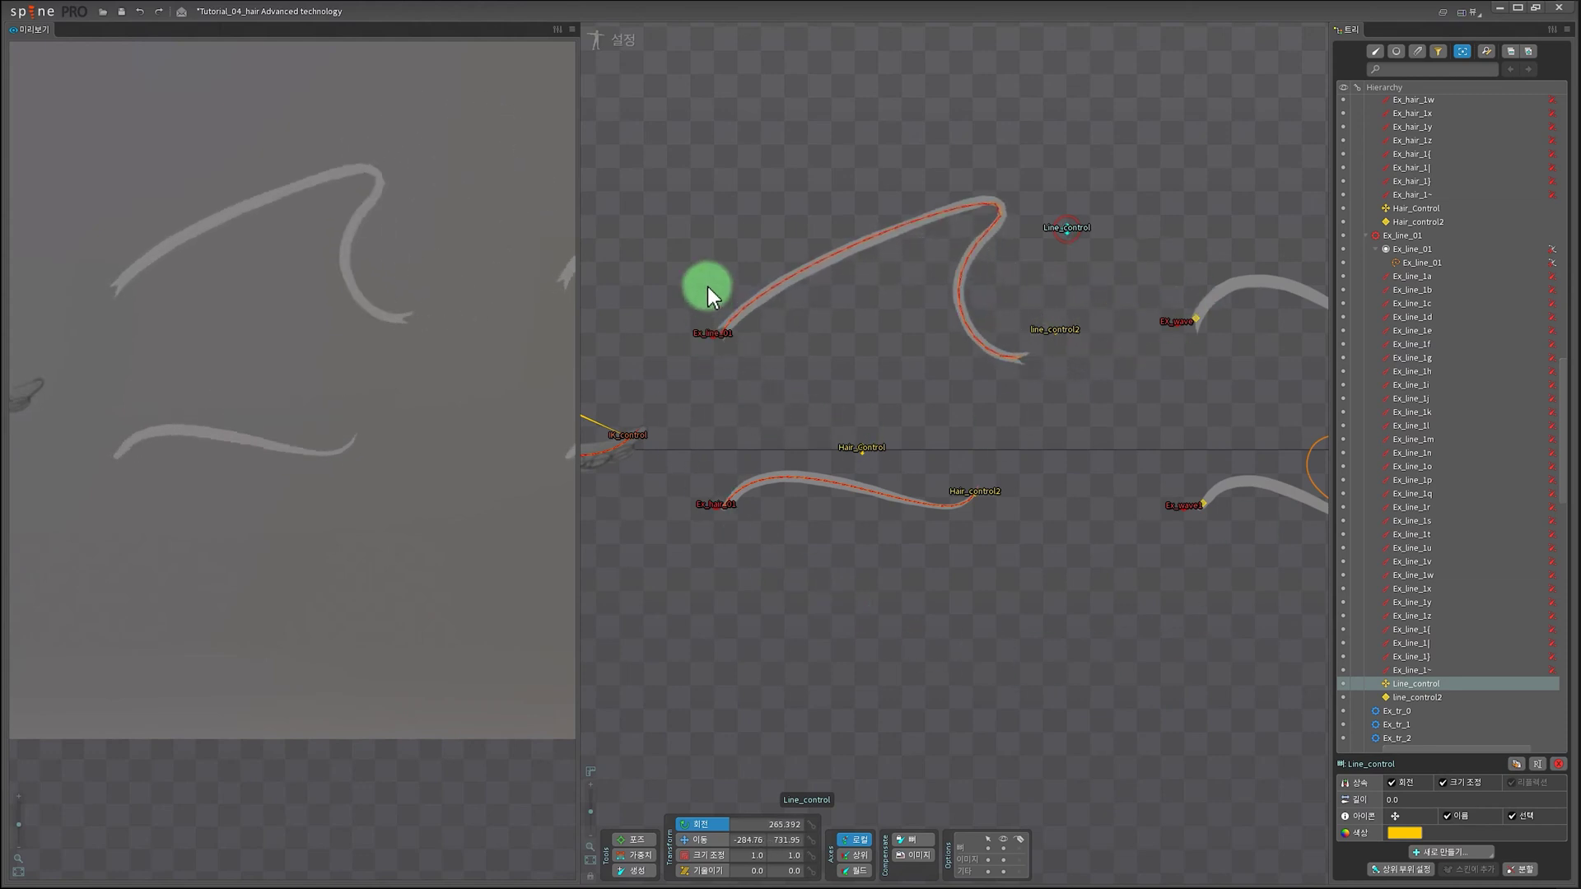
key(ctrl+z)
key(ctrl+z)
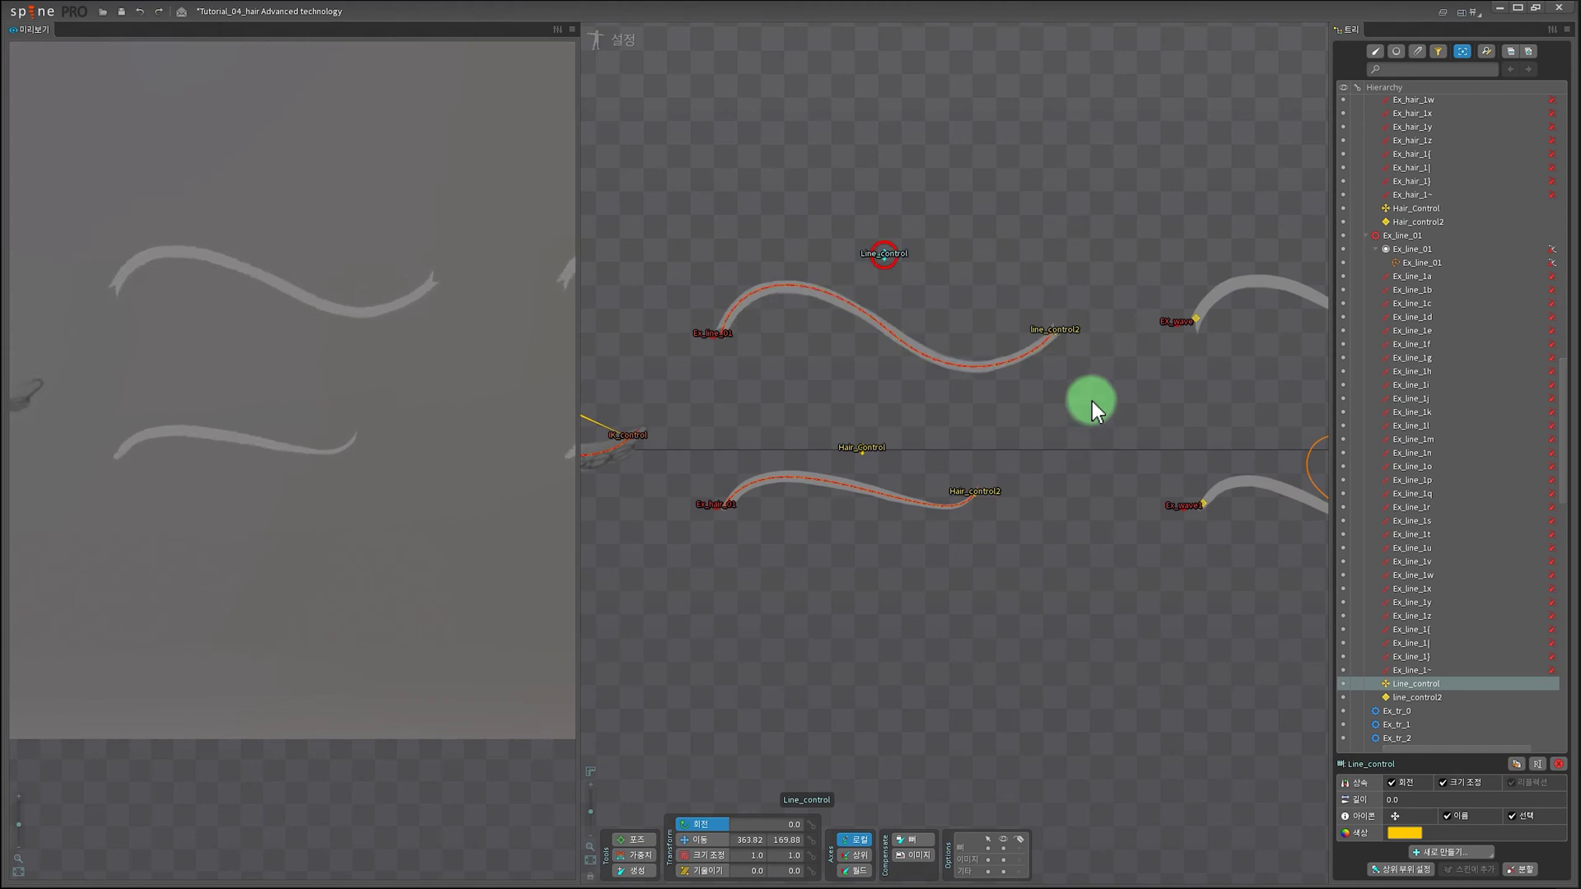
Step: Try moving line_control2 upward to bend the end of the line, and undo the move
click(1064, 329)
key(v)
drag(1098, 681, 1105, 175)
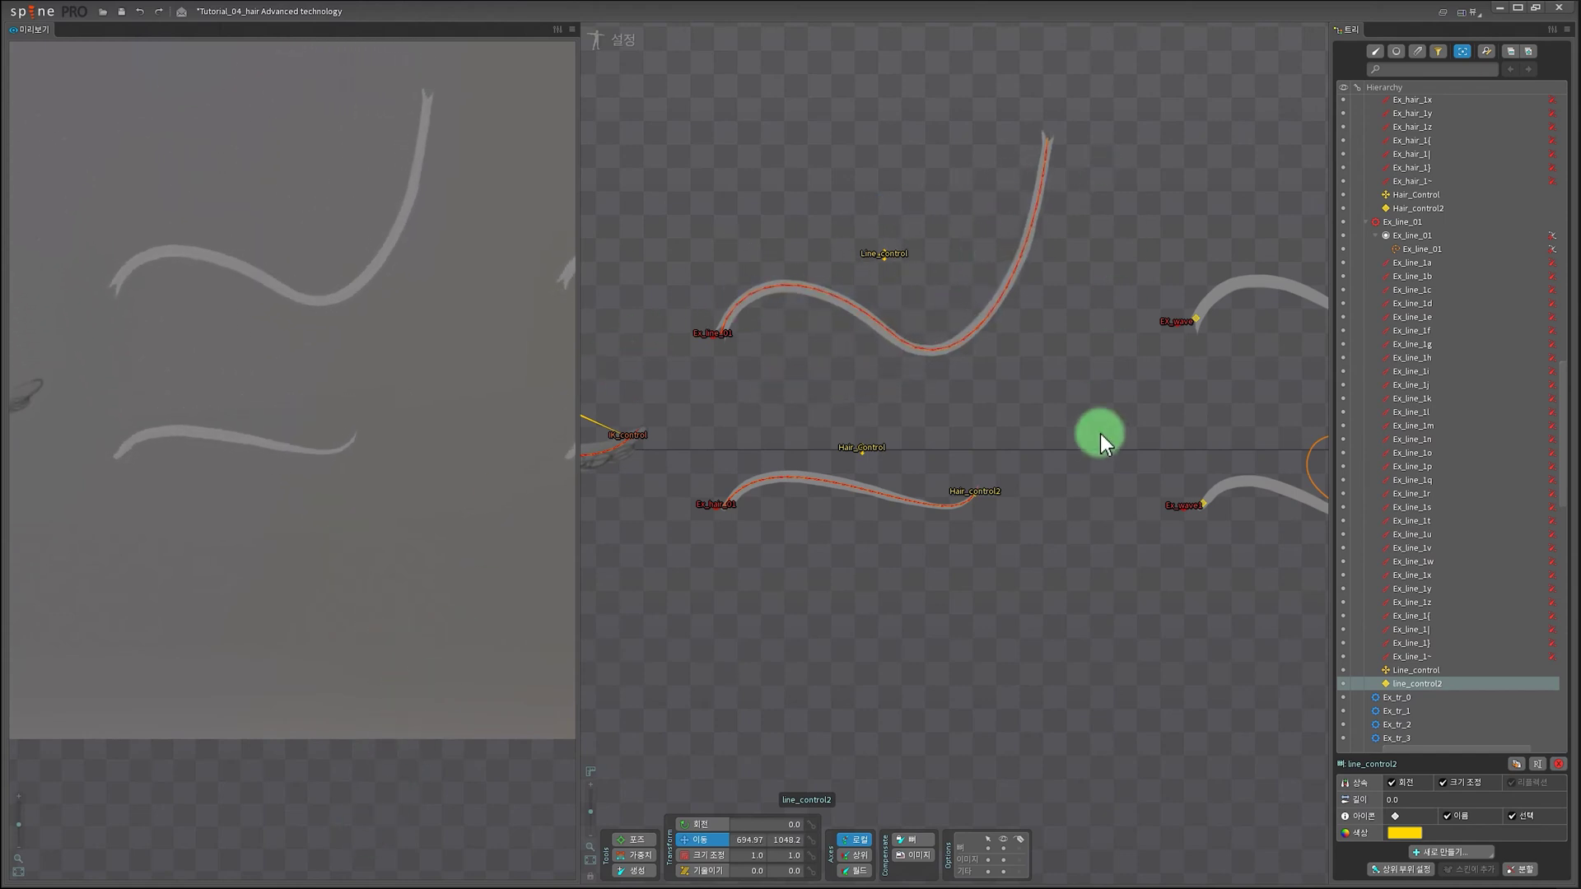
key(ctrl+z)
Step: Try moving Hair_control2 down to the left and Hair_Control slightly down to the right
drag(976, 495, 729, 839)
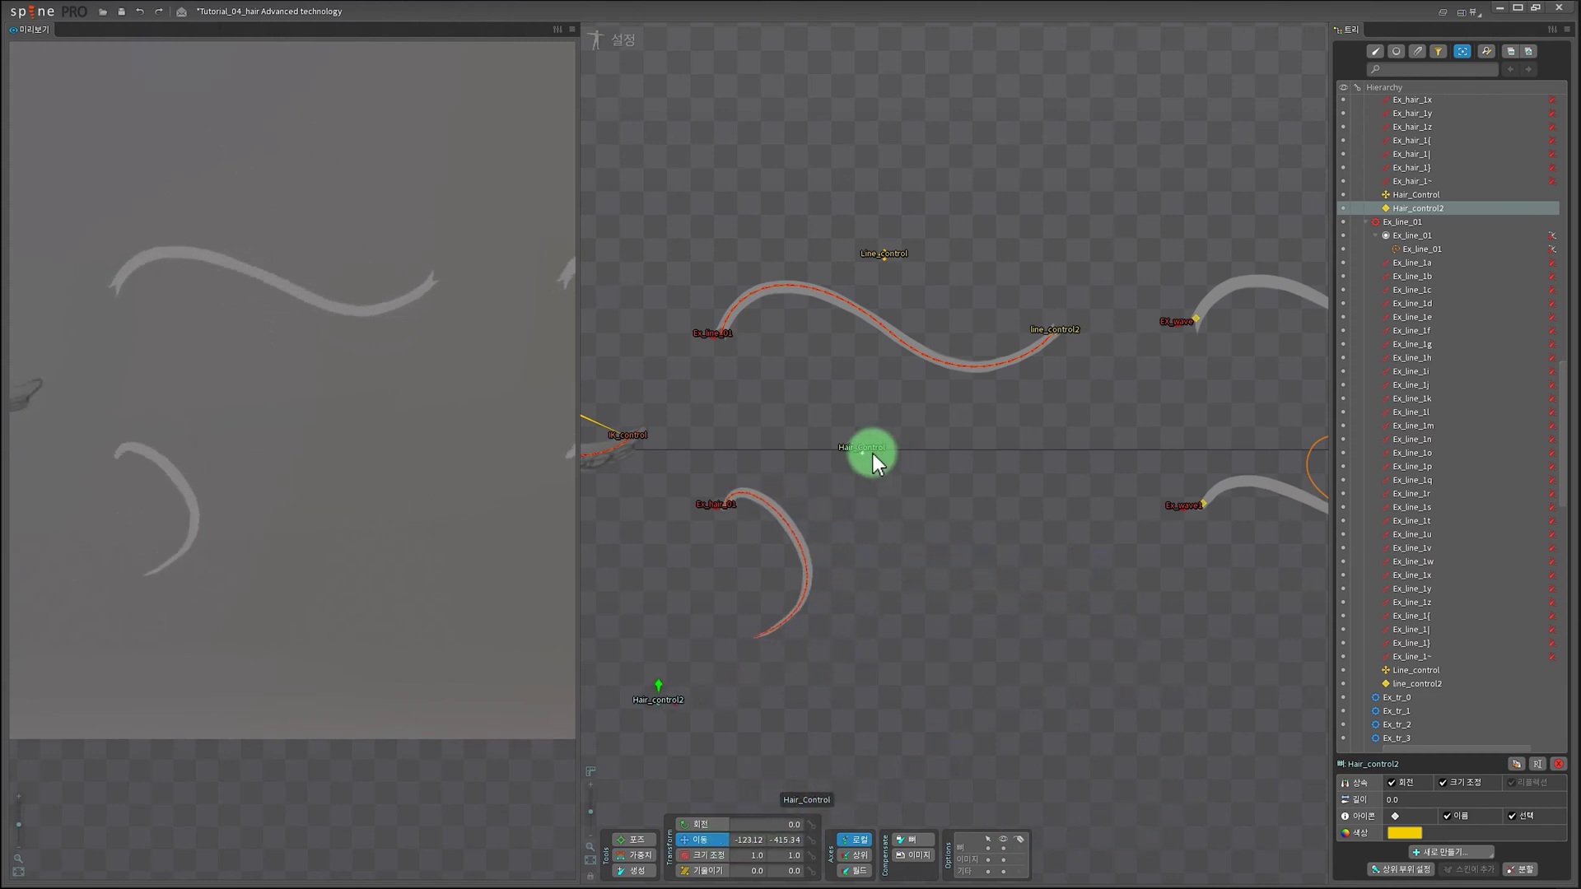
drag(859, 456, 947, 508)
Step: Try rotating and shearing the Hair_Control bone, and undo the changes made to it
key(c)
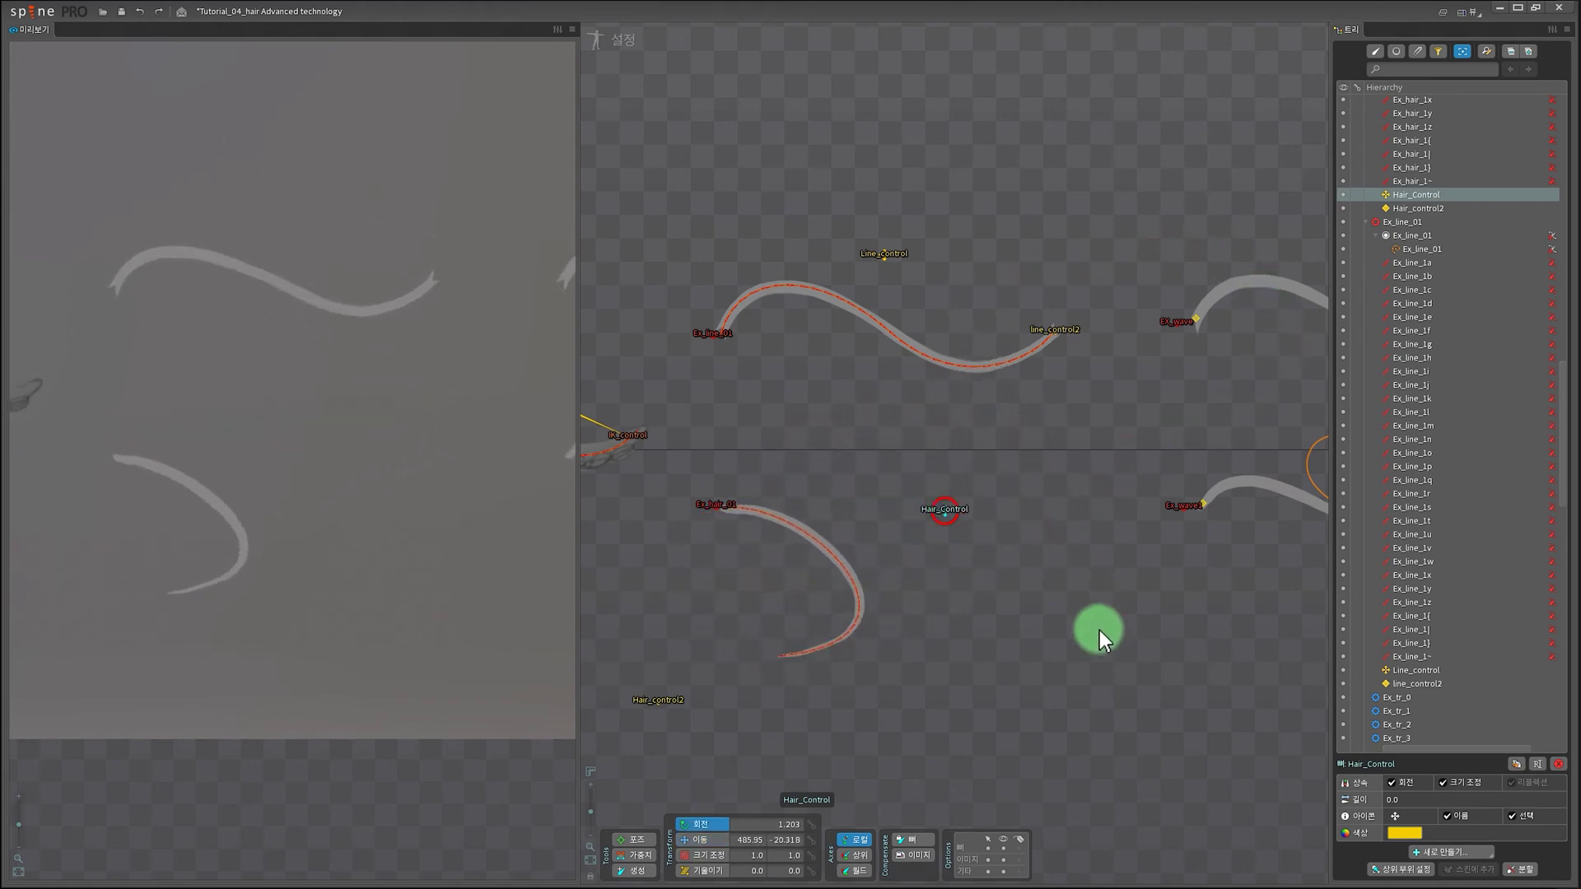
drag(1098, 631, 687, 353)
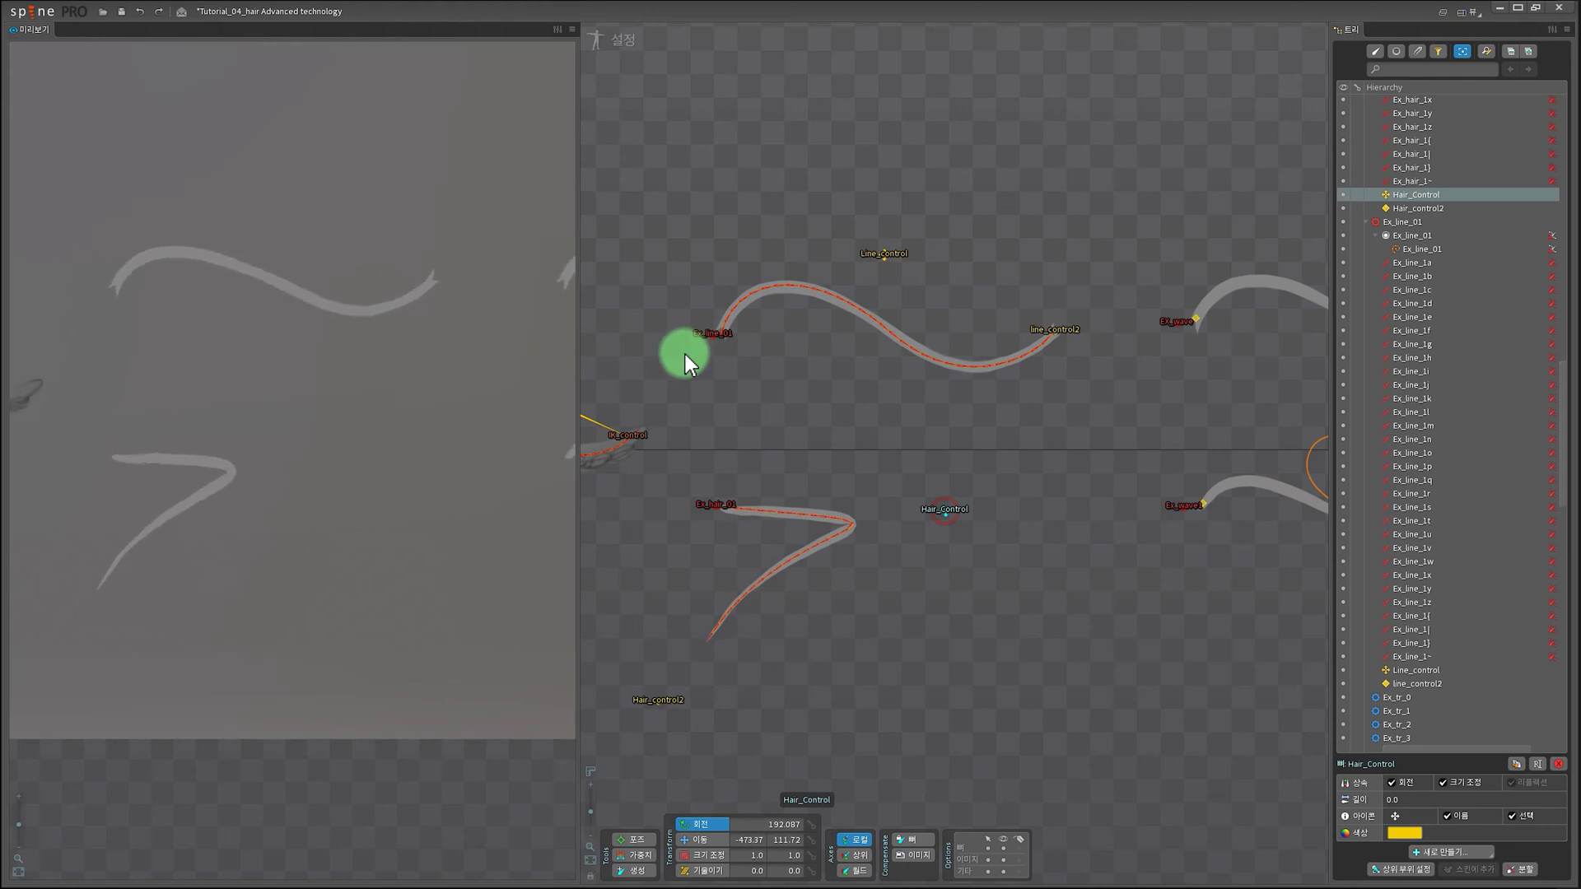
key(z)
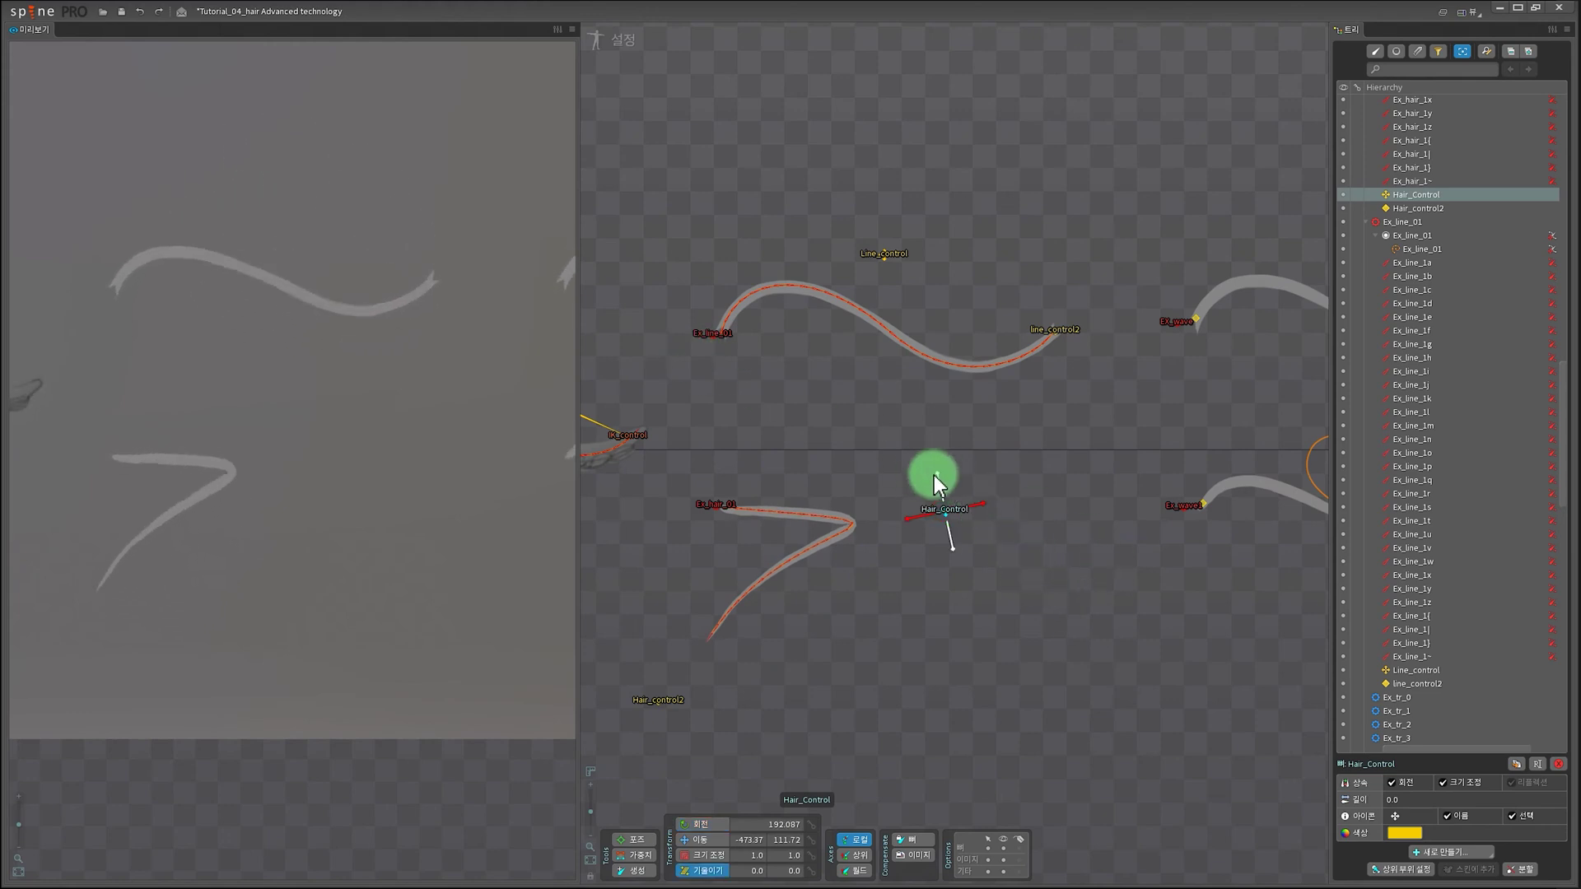
drag(934, 476, 1211, 729)
key(ctrl+z)
key(ctrl+z)
key(ctrl+z)
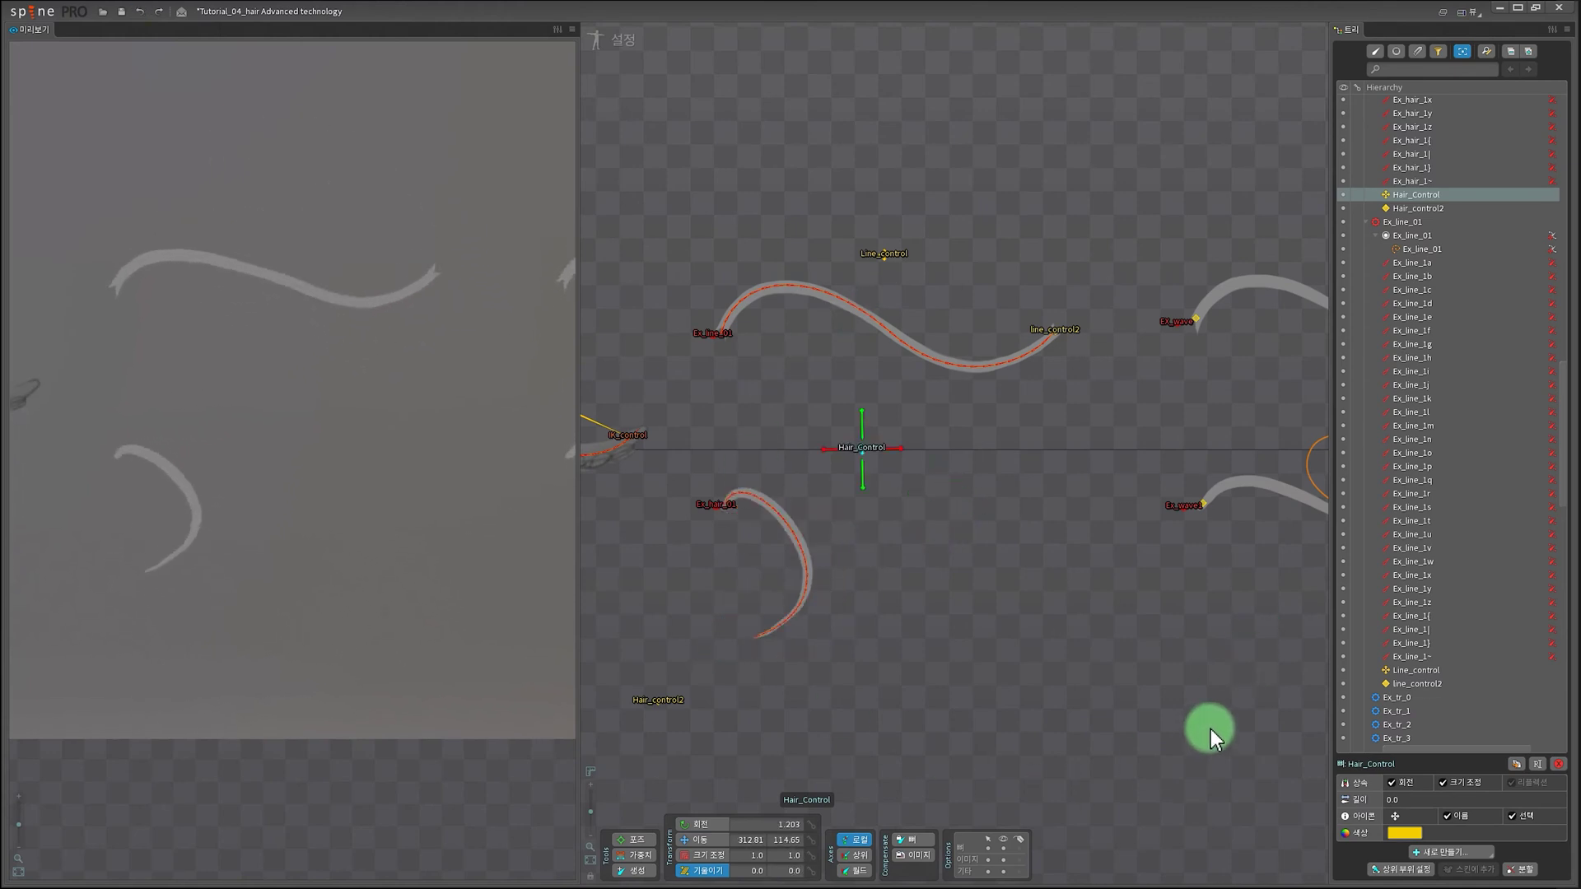
Step: Move the upper wave's EX_wave_control bone up and to the right, to about 926, 72
drag(1105, 658, 976, 662)
drag(1175, 664, 818, 689)
drag(472, 565, 264, 567)
drag(424, 567, 413, 567)
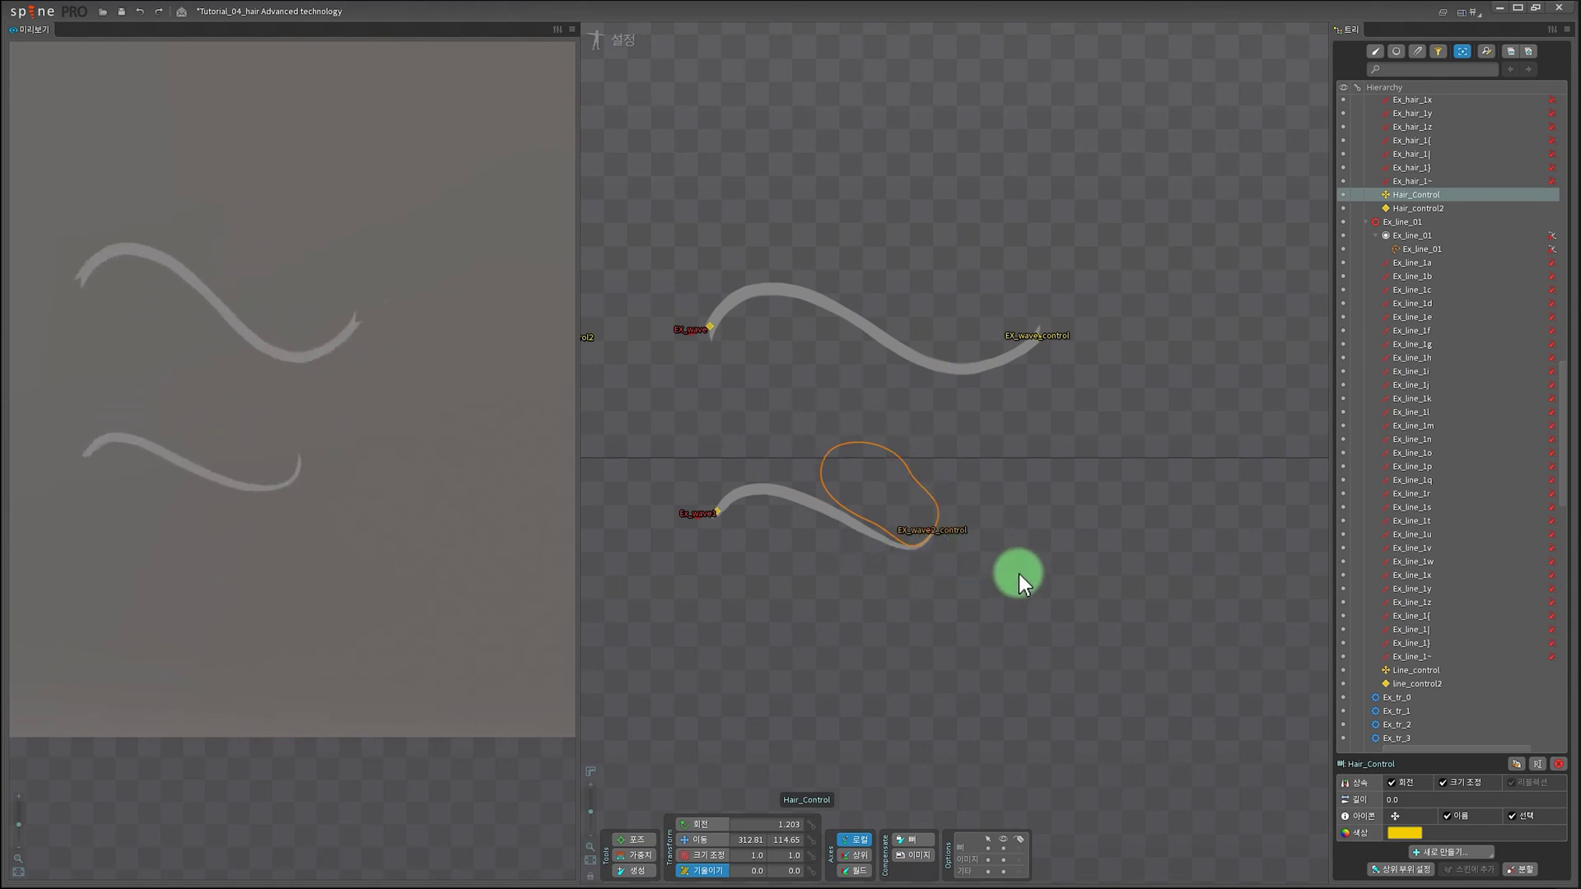
click(1039, 338)
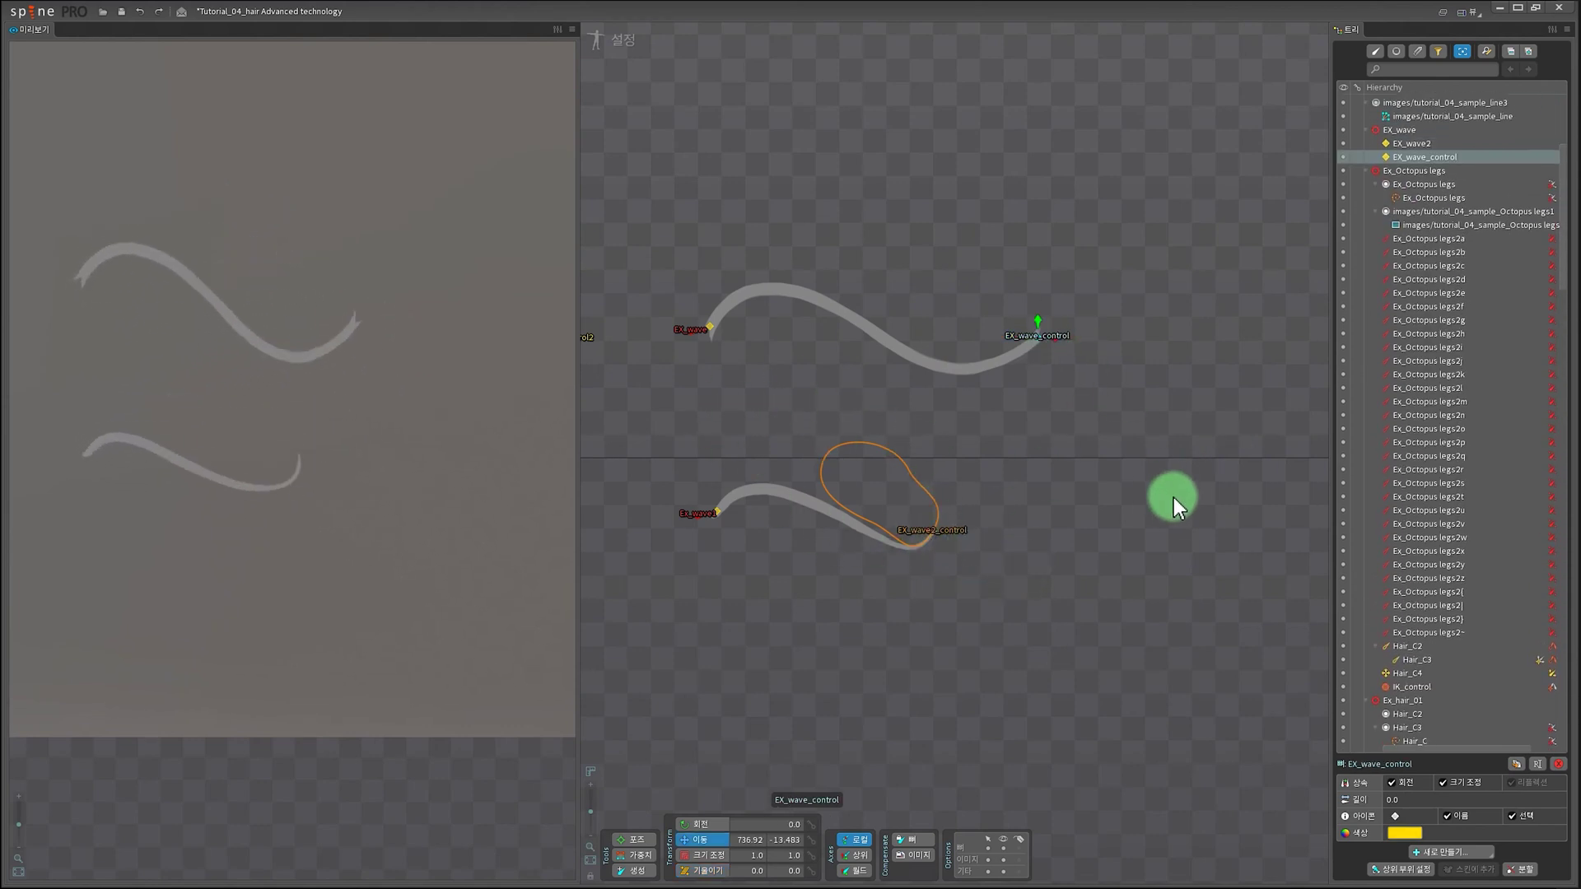
drag(1169, 498, 995, 171)
Step: Try swinging the rotated EX_wave_control to other positions around the wave, and undo the rotation and these moves
key(v)
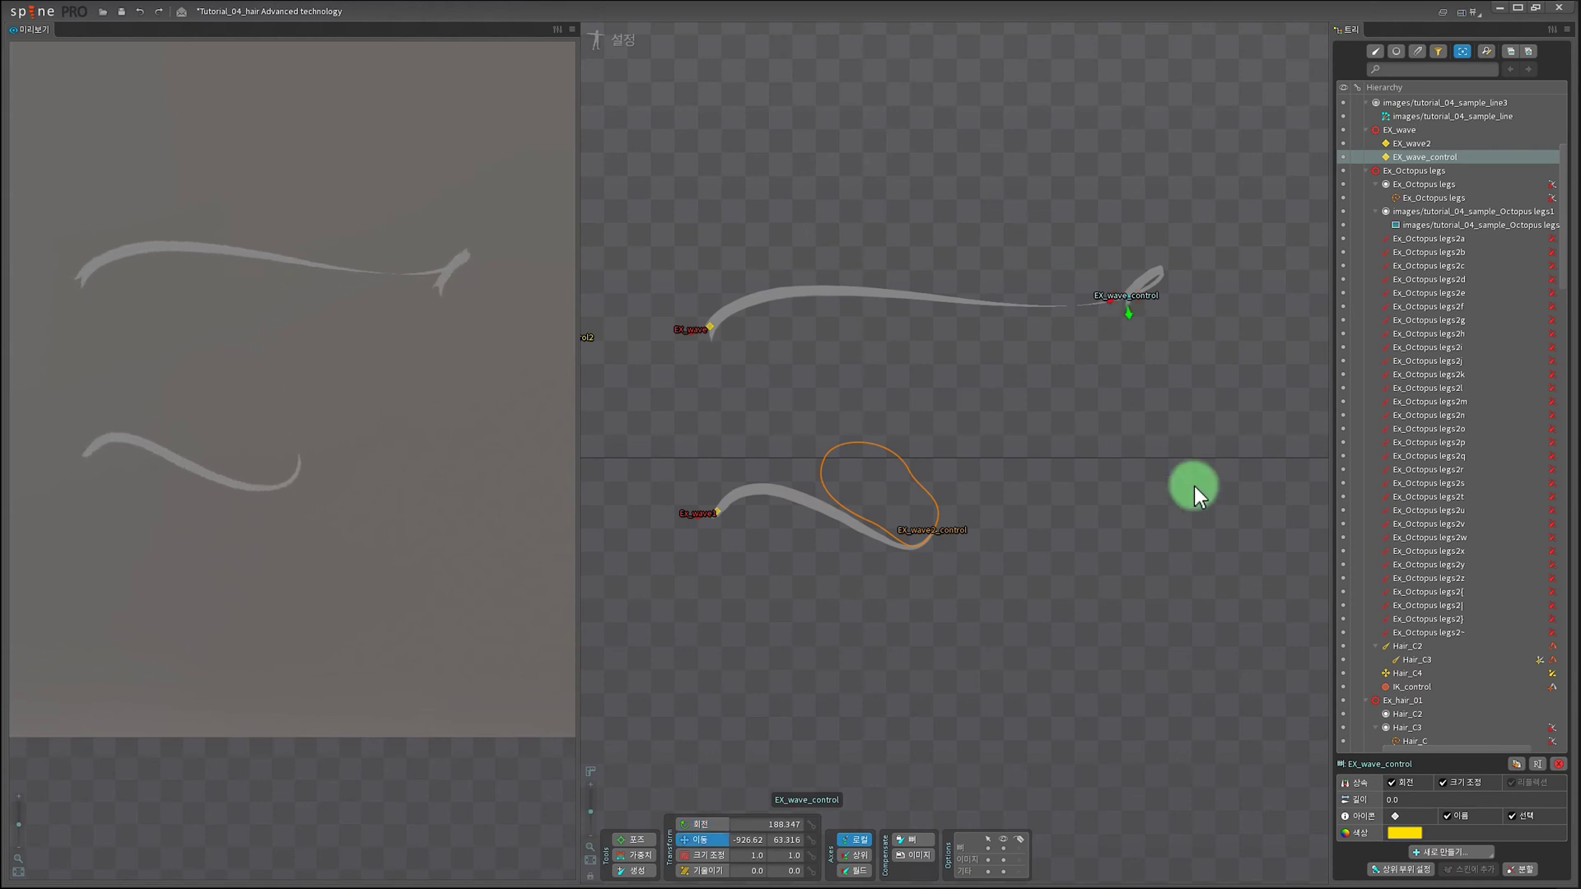
drag(1195, 485, 784, 591)
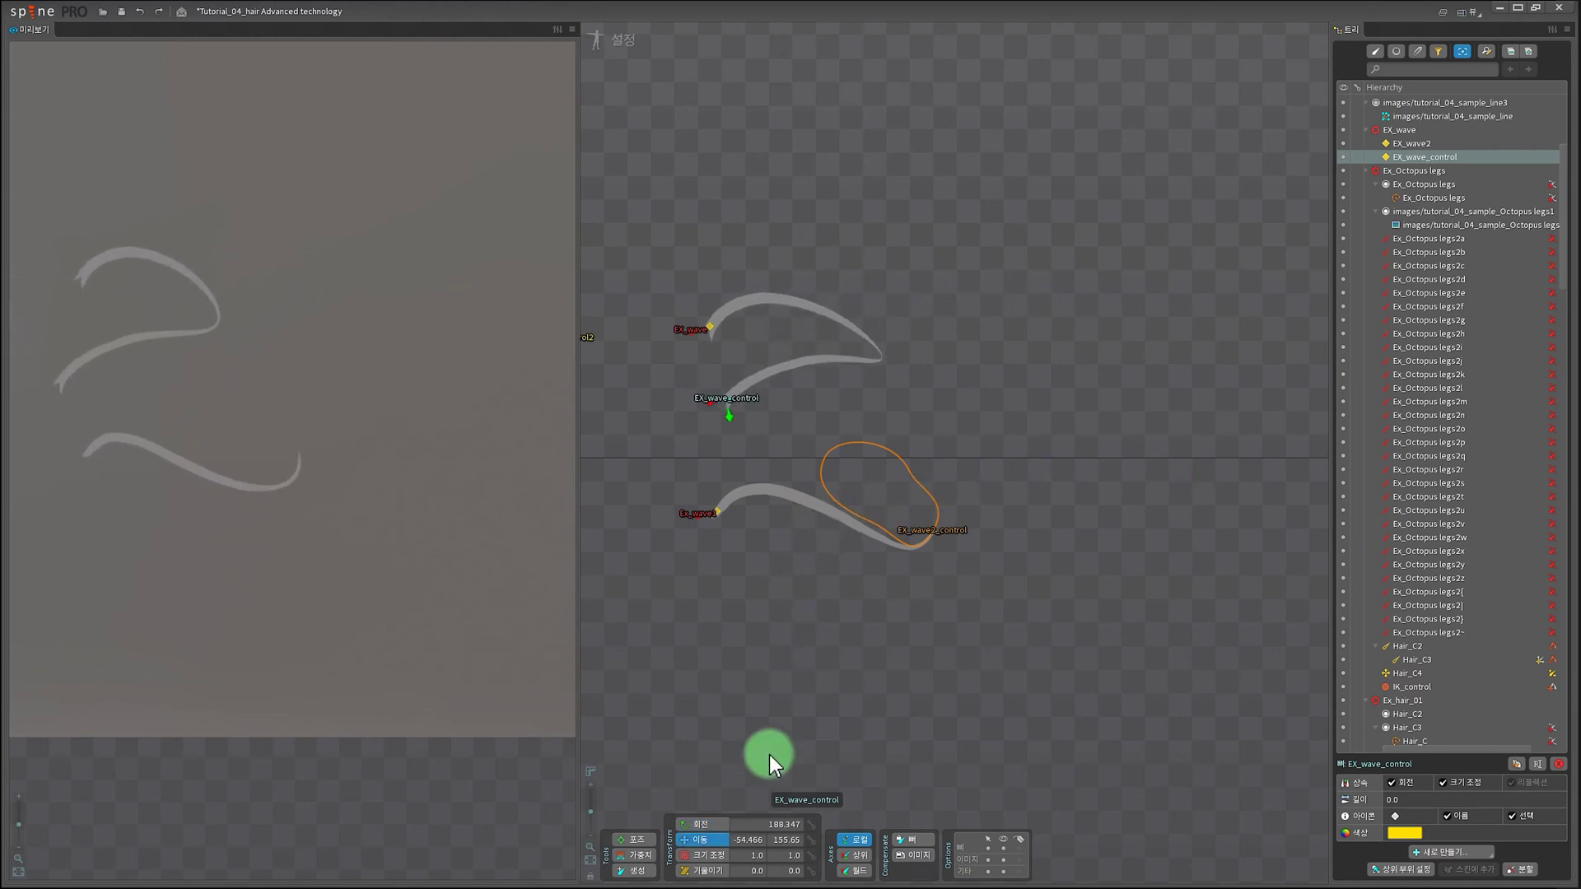
drag(794, 748, 1244, 478)
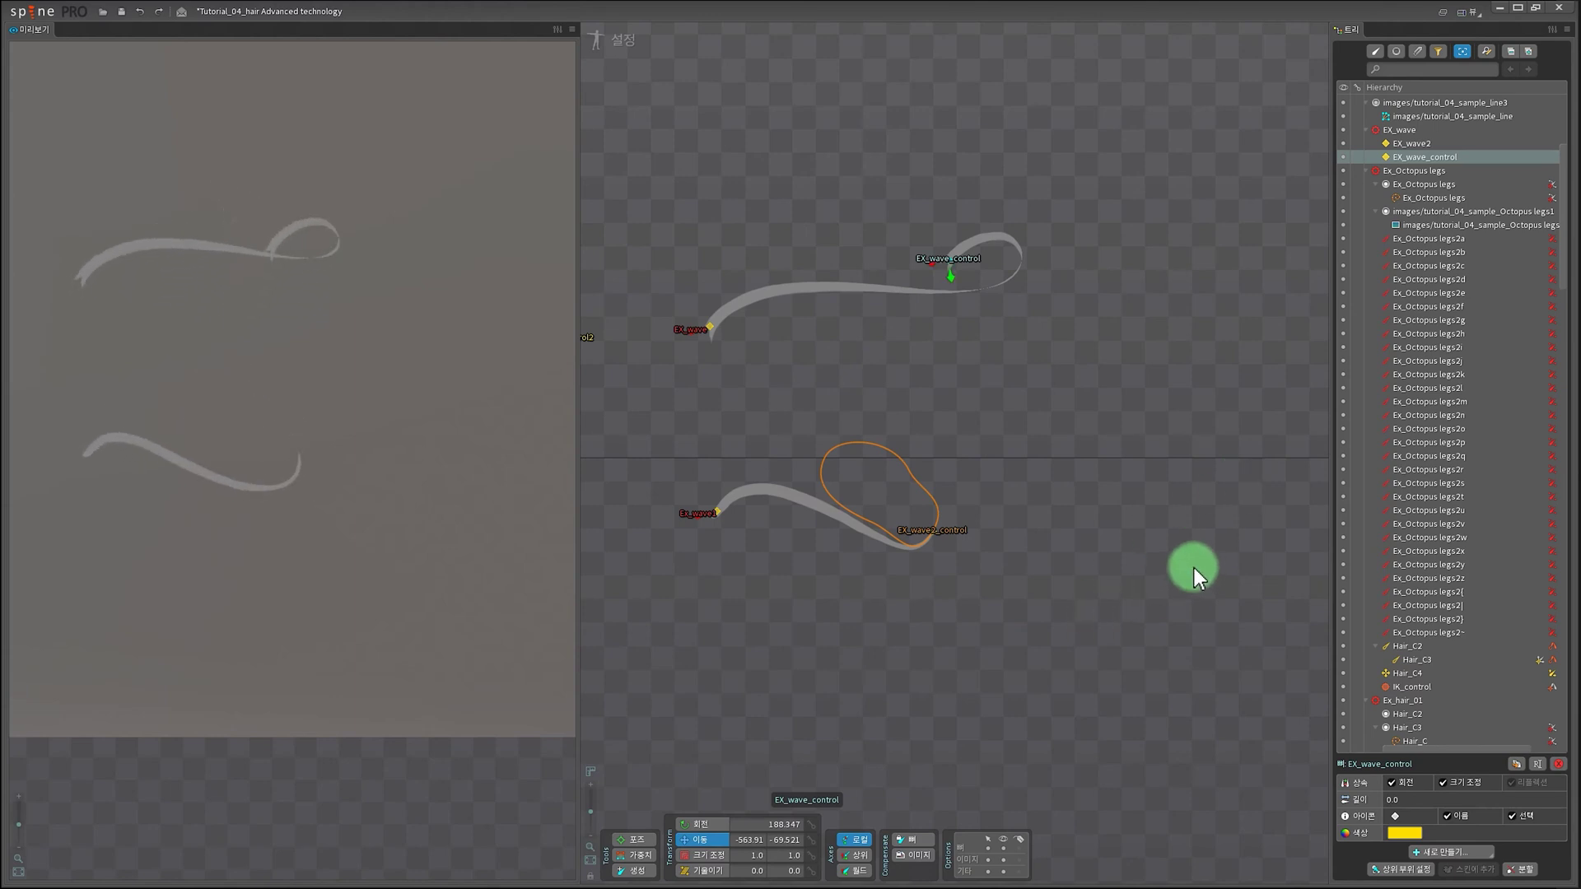
key(ctrl+z)
key(ctrl+z)
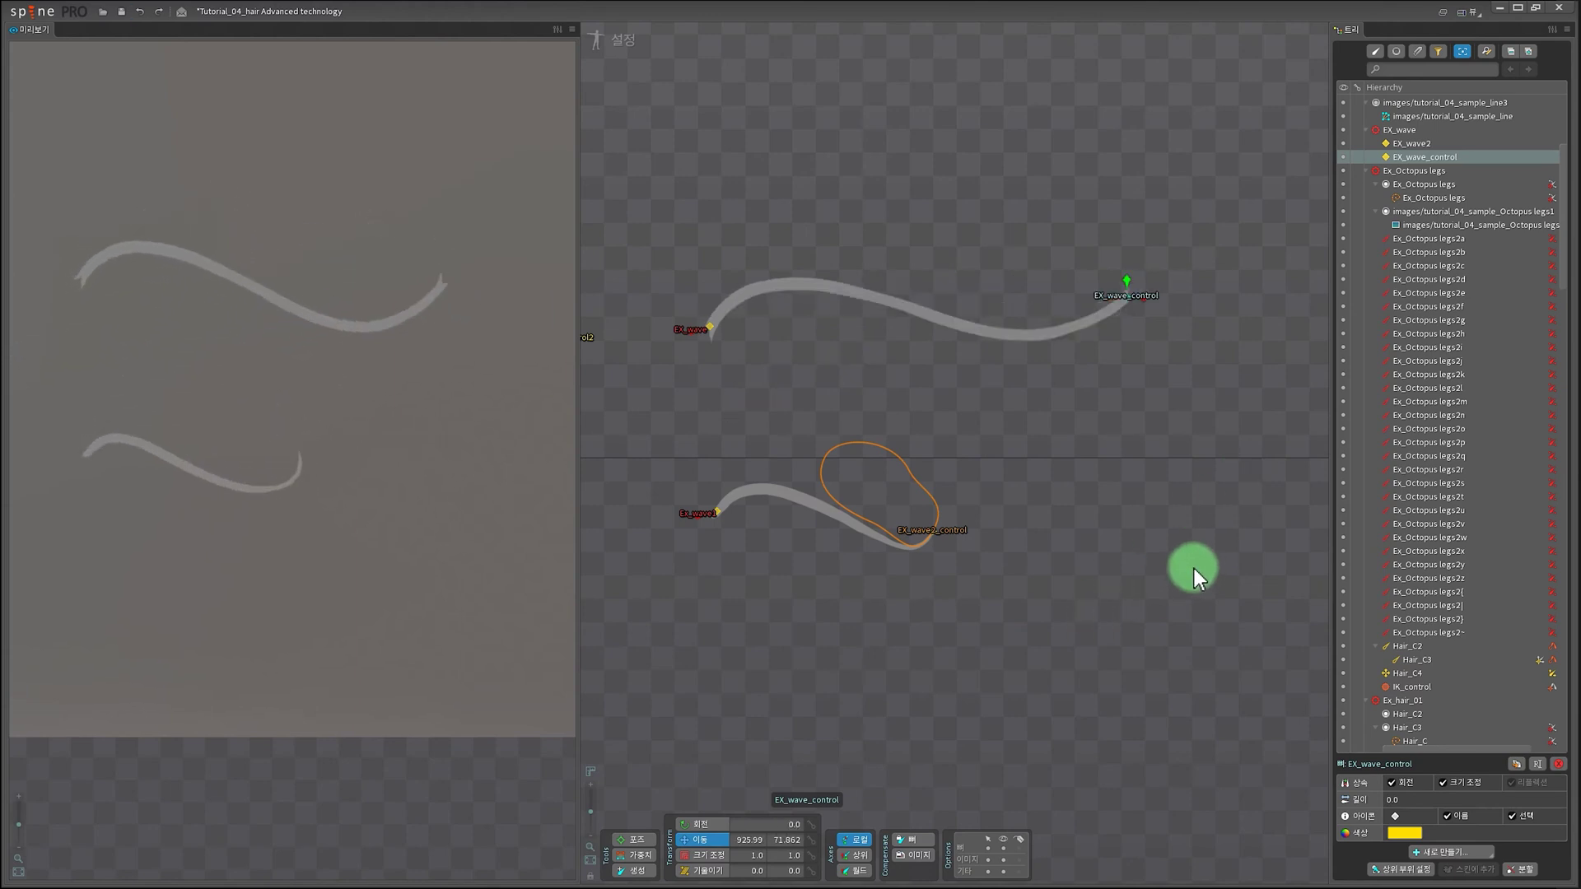
Step: Try moving and rotating the closed EX_wave2_control path on the lower wave, returning it to its original placement
click(937, 509)
mouse_move(1085, 562)
mouse_down()
mouse_move(1102, 617)
mouse_move(1006, 688)
mouse_move(972, 689)
mouse_move(995, 632)
mouse_move(1184, 506)
mouse_move(1214, 505)
mouse_move(1255, 615)
mouse_move(1208, 740)
mouse_move(1065, 575)
mouse_up()
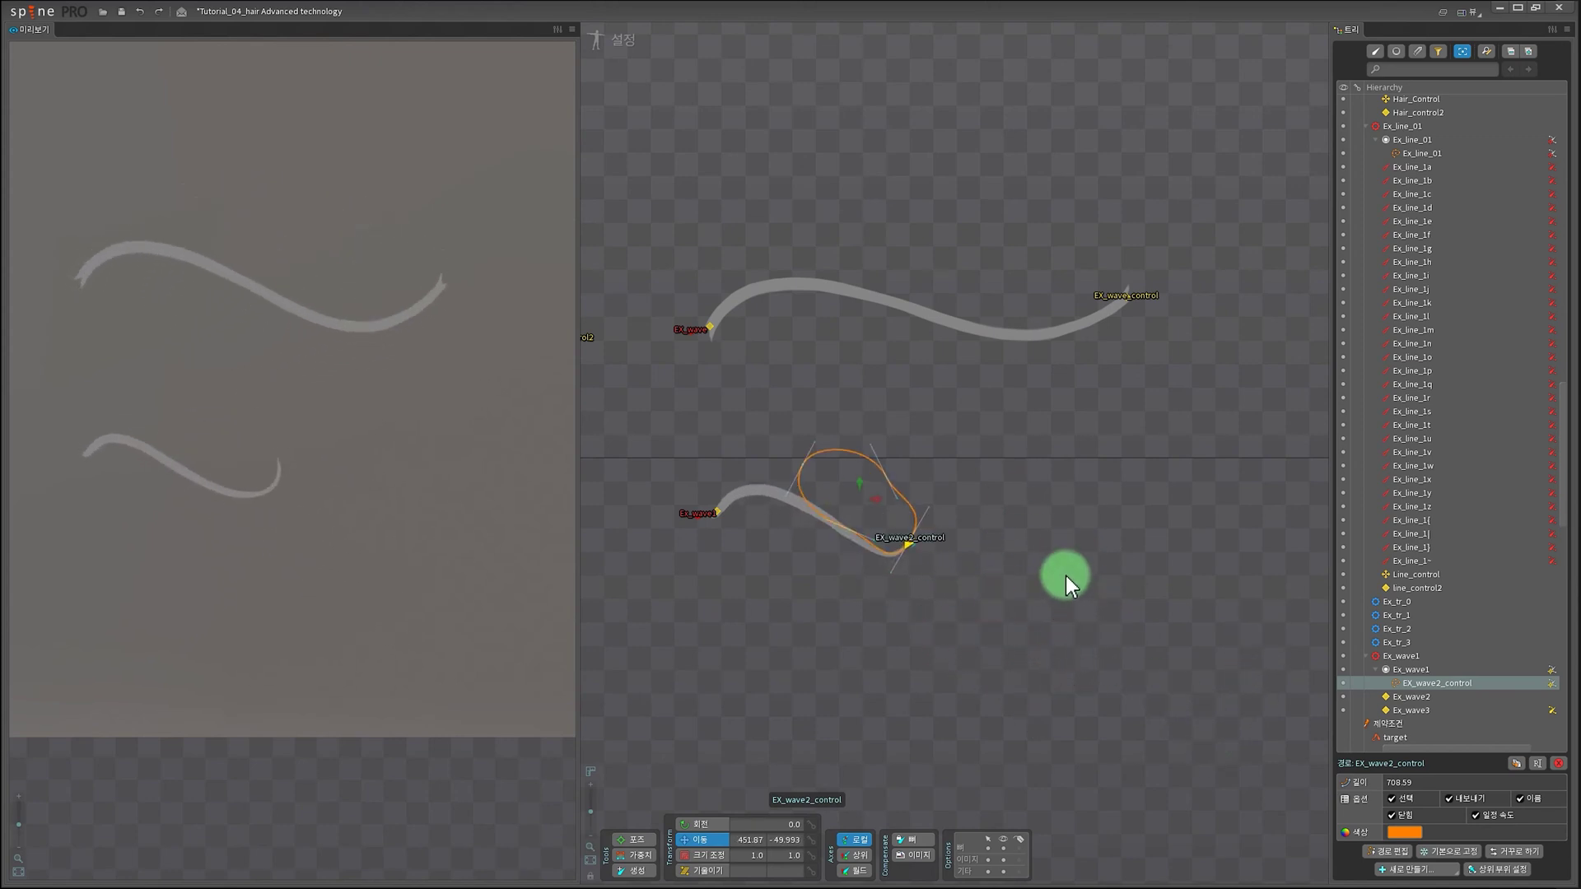
key(c)
drag(1134, 494, 1104, 474)
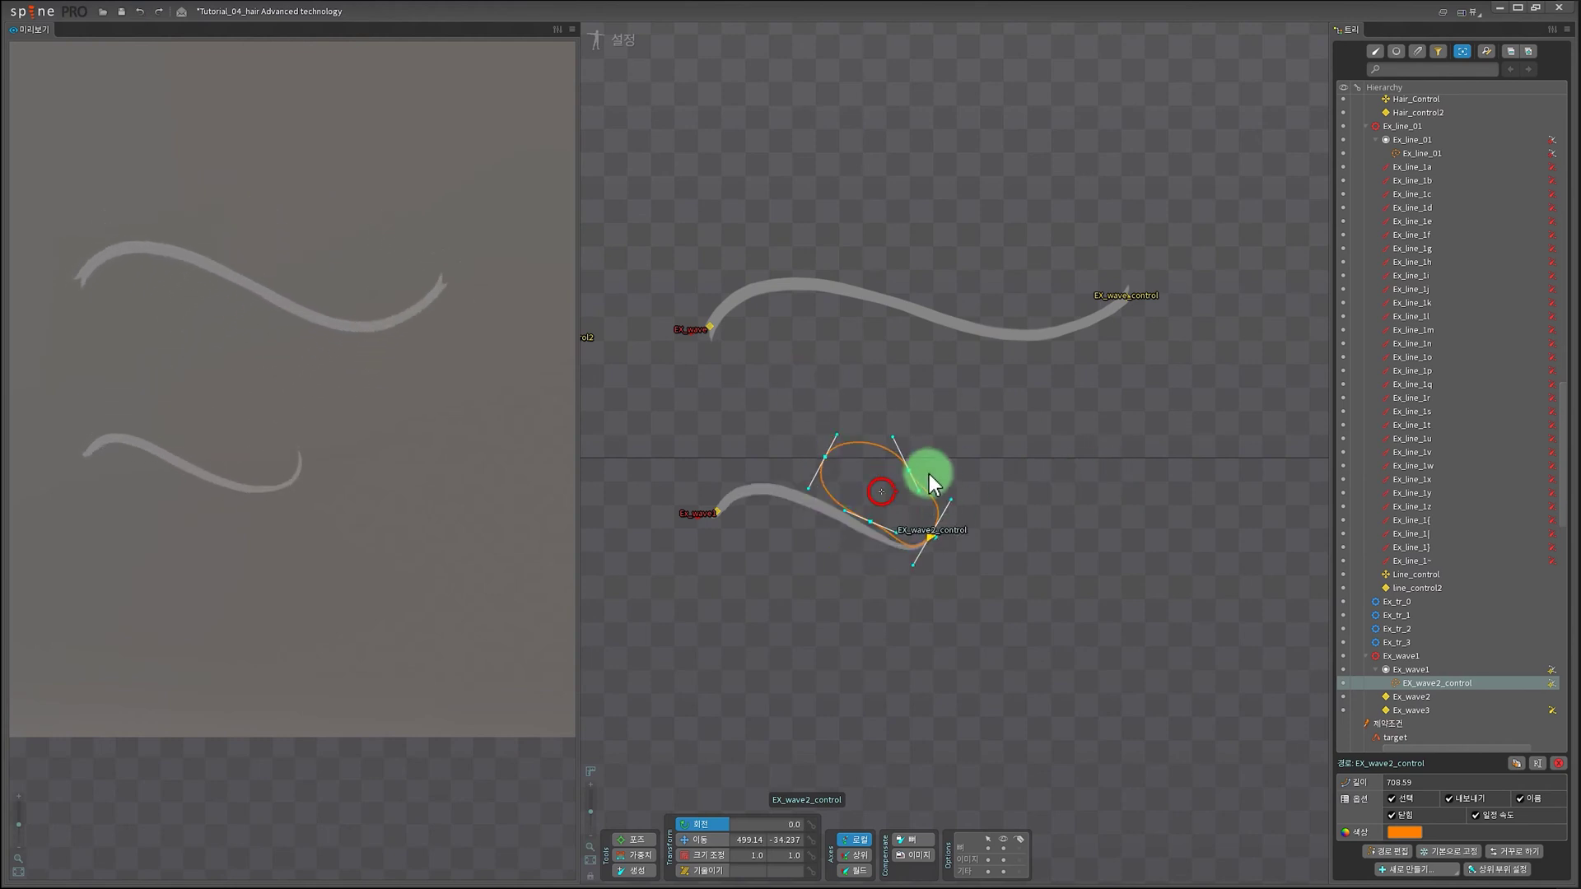
Step: Try reshaping the EX_wave2_control path by pulling two vertices and a curve handle outward, and undo the edits
drag(908, 471, 1173, 425)
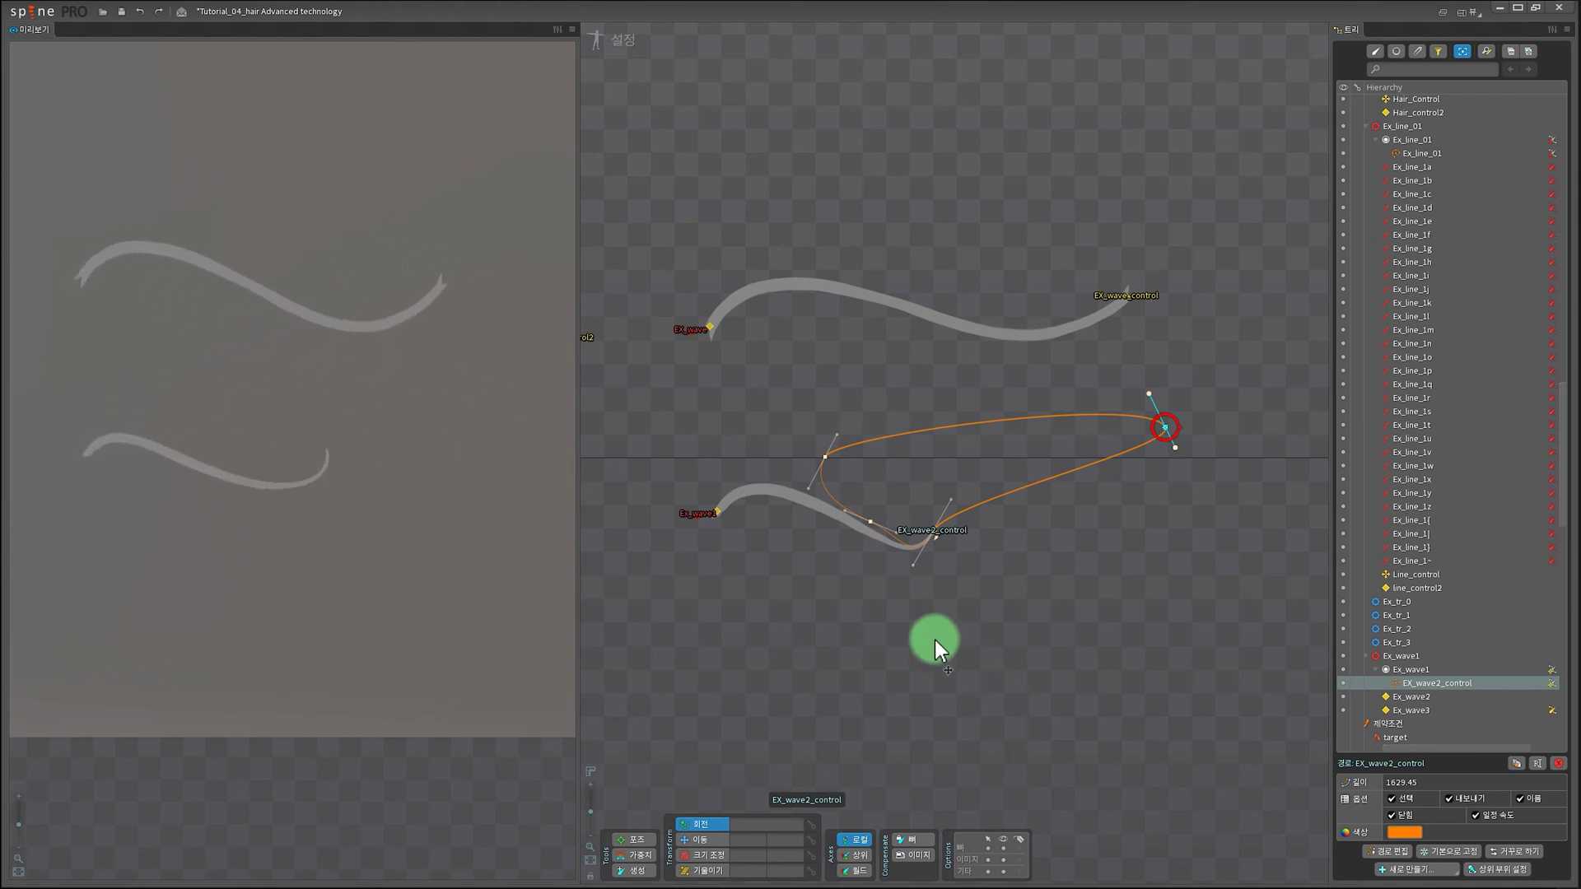
drag(869, 523, 748, 619)
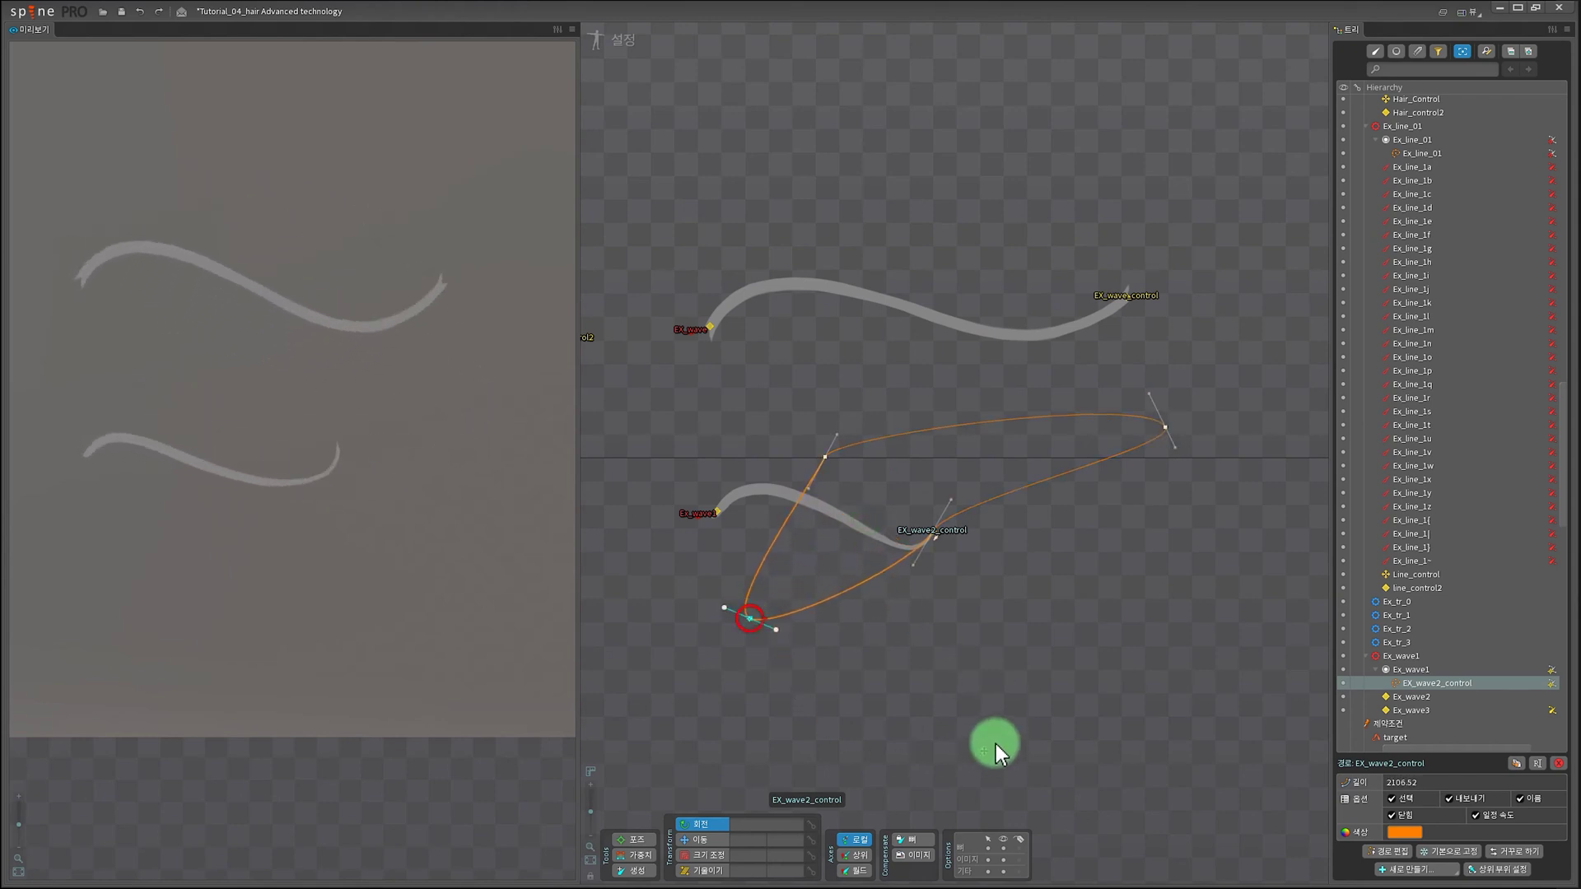
drag(832, 476, 725, 521)
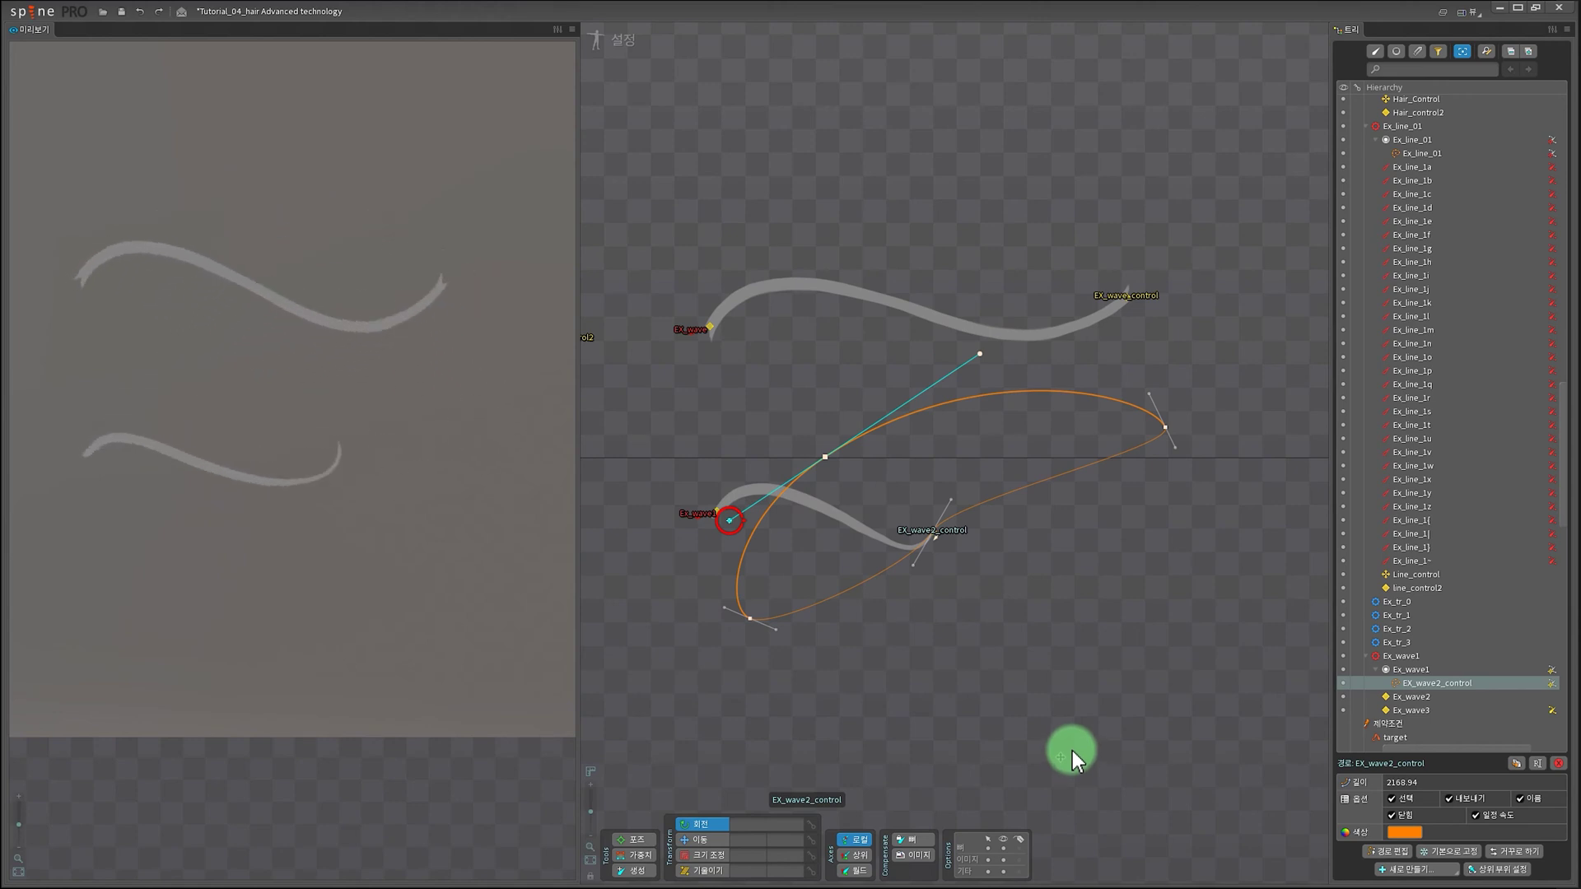
key(ctrl+z)
key(ctrl+z)
key(ctrl+z)
key(ctrl+z)
key(ctrl+z)
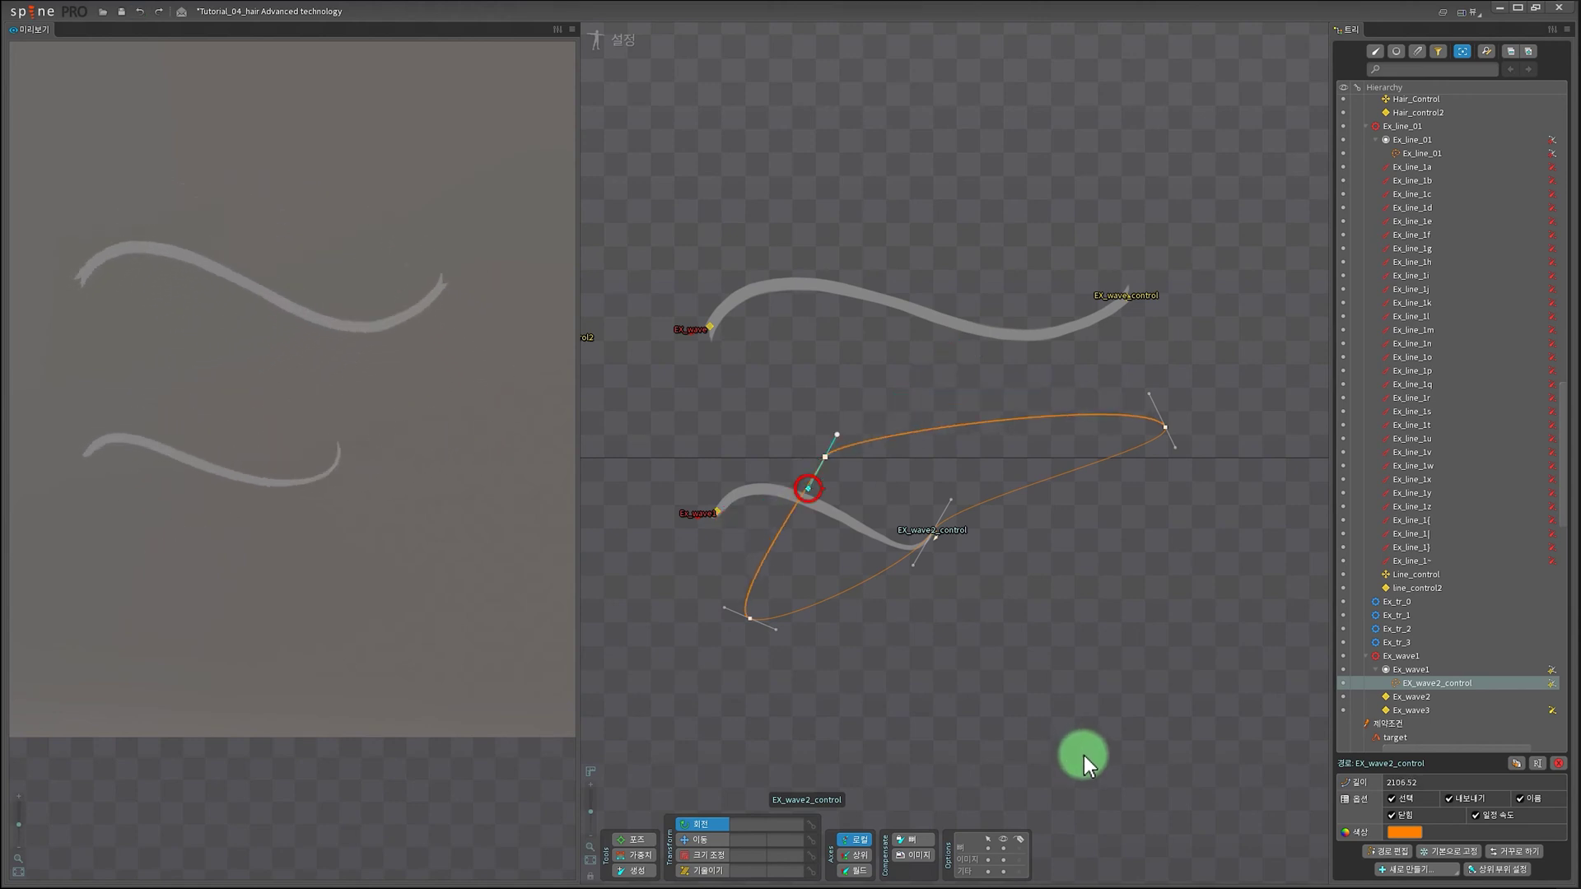
Step: Close the preview view and show the full set of rig examples together with the unrigged samples below
drag(961, 704, 1058, 605)
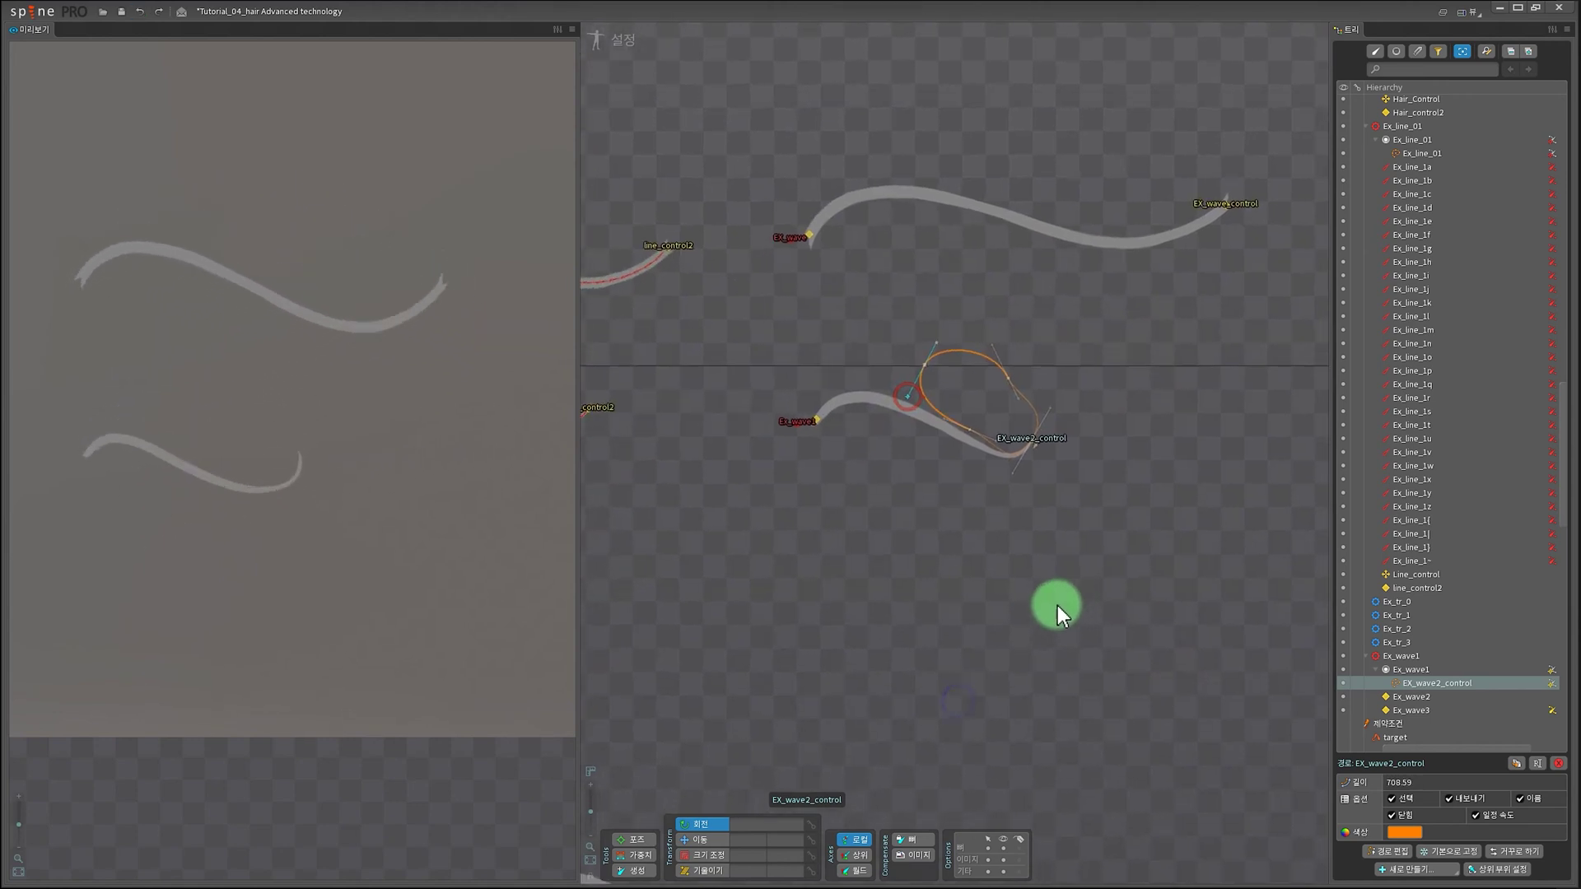
drag(884, 580, 1015, 638)
scroll(1008, 626, down, 3)
drag(893, 515, 1155, 636)
scroll(1050, 580, down, 1)
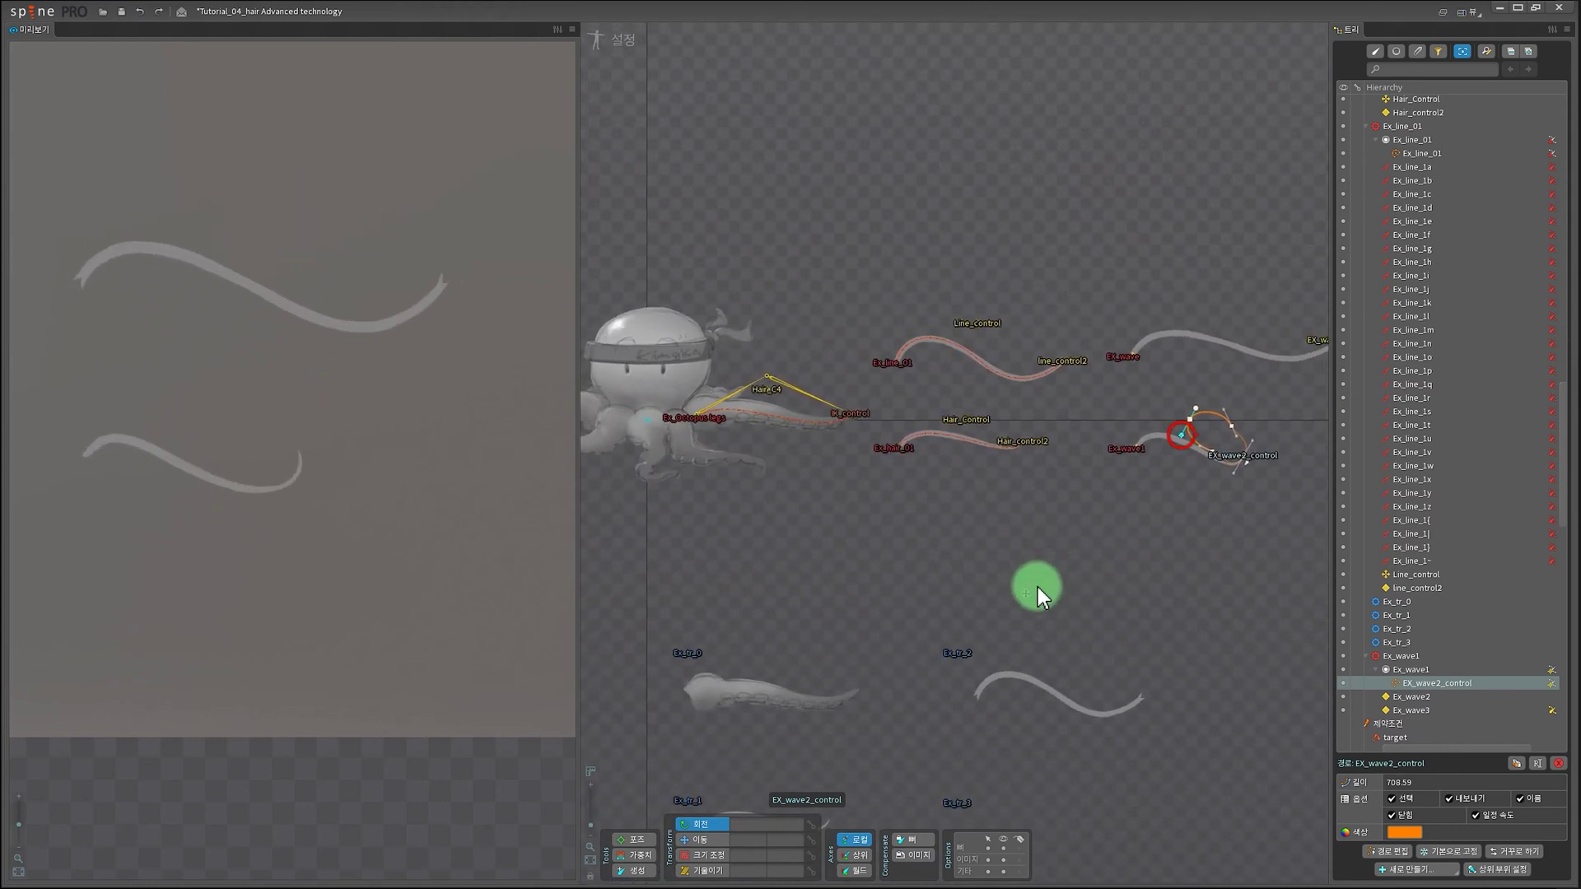
drag(991, 546, 1102, 525)
scroll(1033, 550, down, 2)
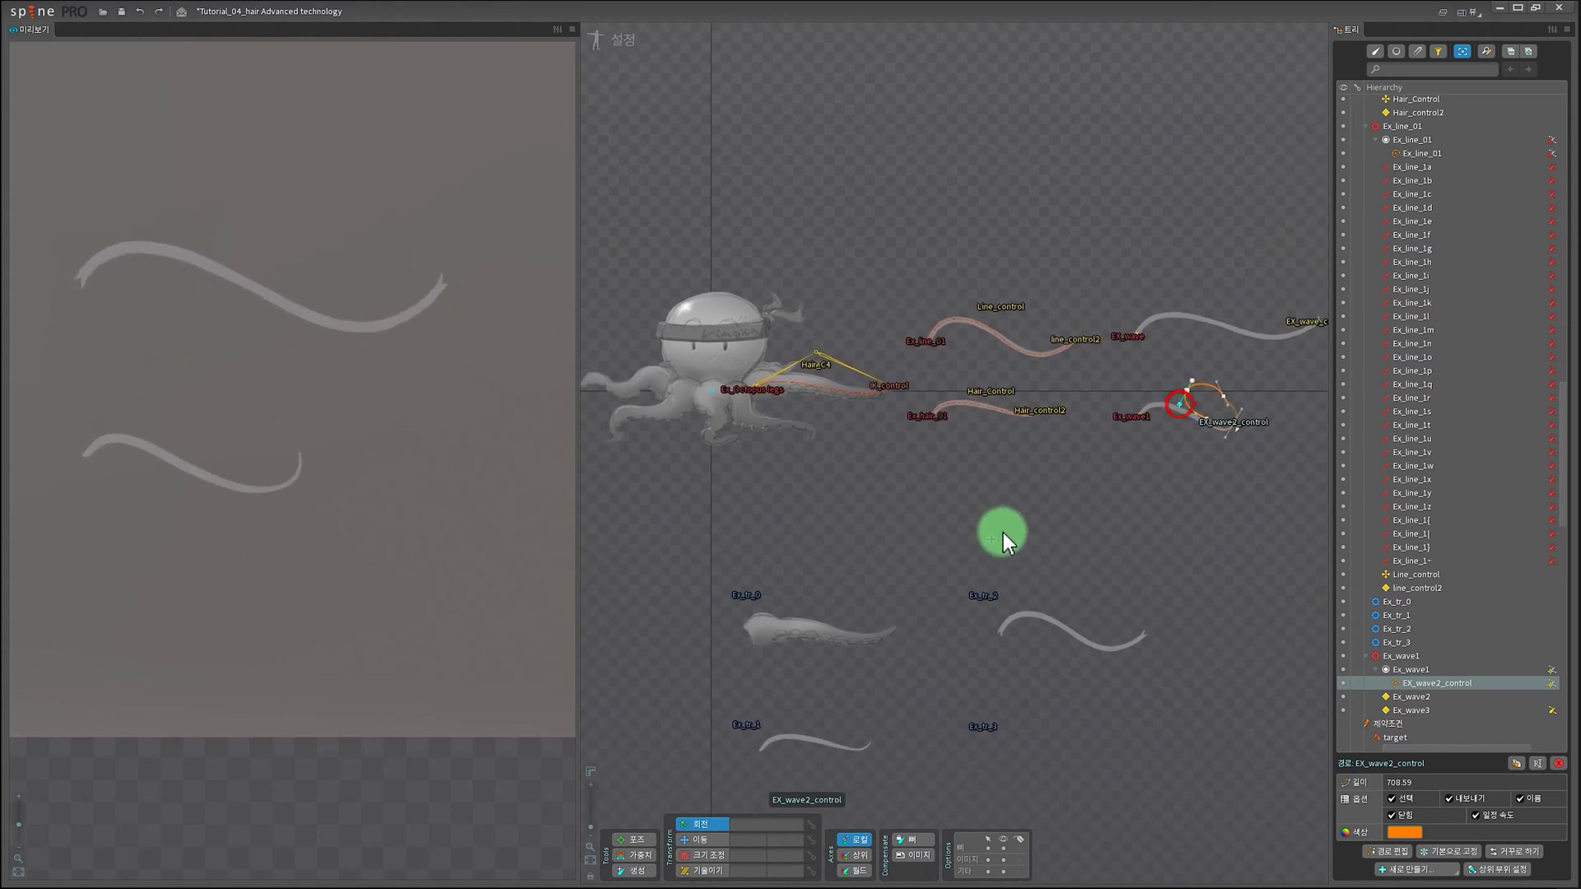
drag(898, 560, 931, 556)
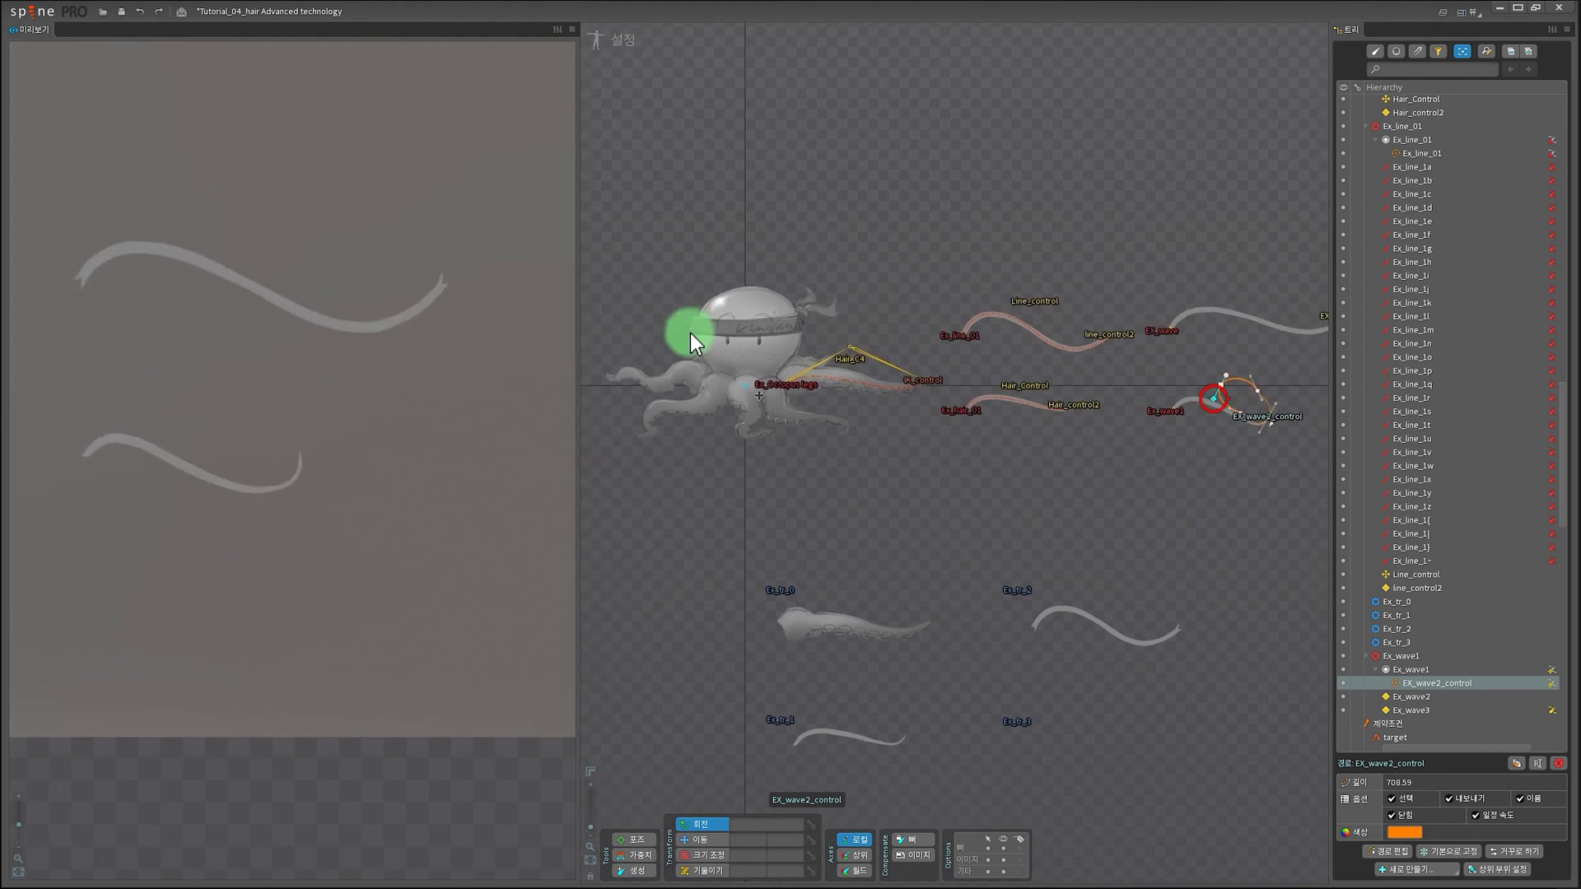
click(577, 33)
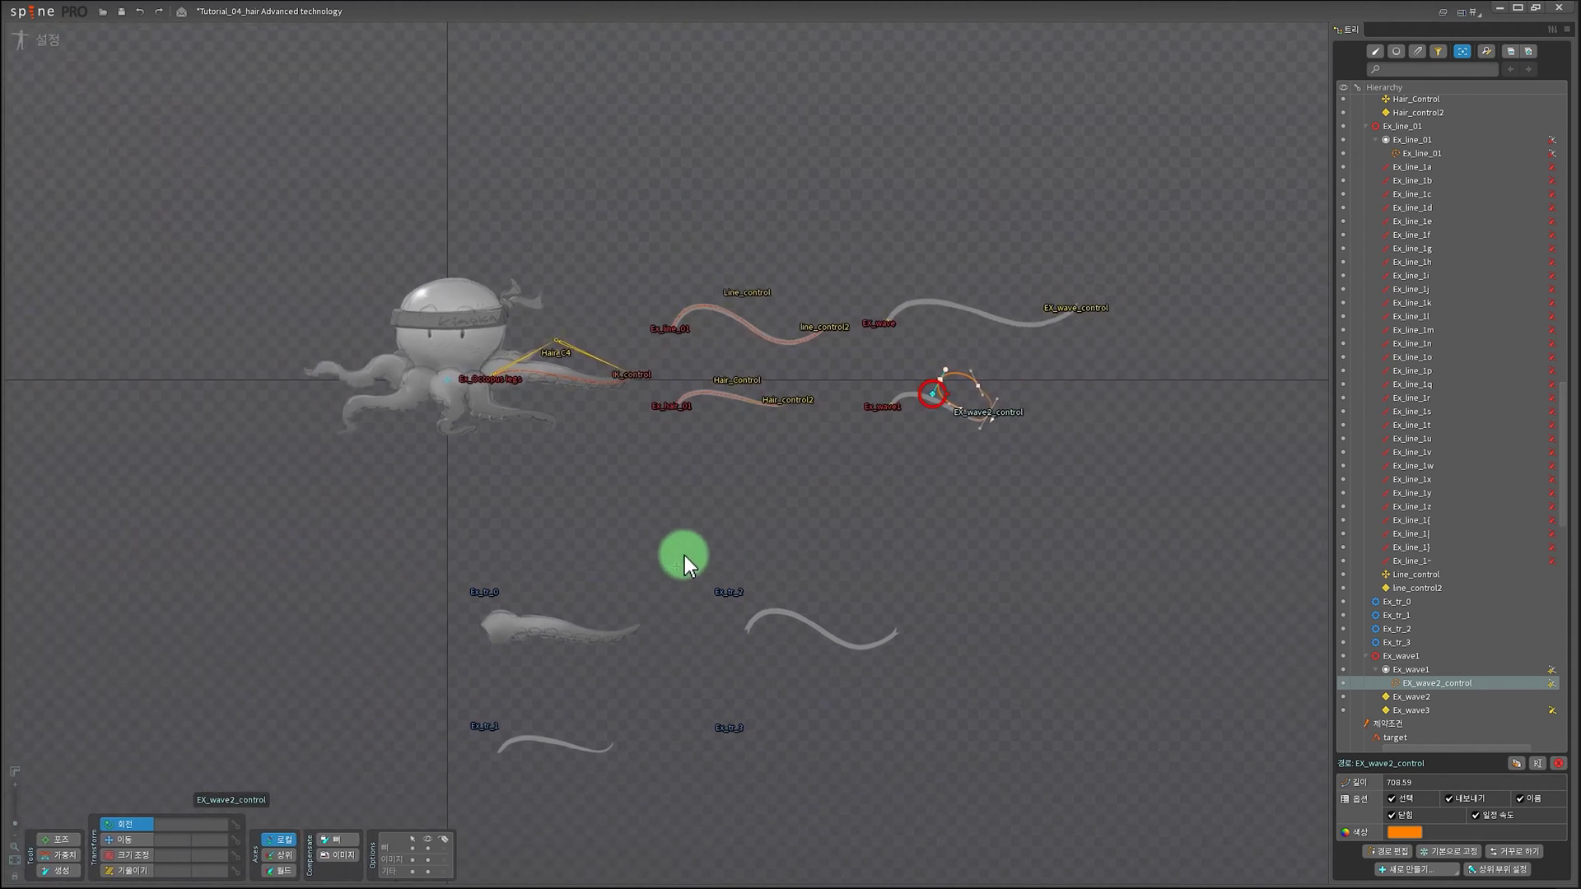
Step: Clear the selection and bring the unrigged tentacle sample at Ex_tr_0 close up
scroll(684, 555, up, 5)
drag(656, 566, 779, 171)
scroll(803, 389, up, 1)
key(space)
drag(597, 500, 677, 605)
scroll(620, 576, up, 1)
drag(659, 546, 624, 571)
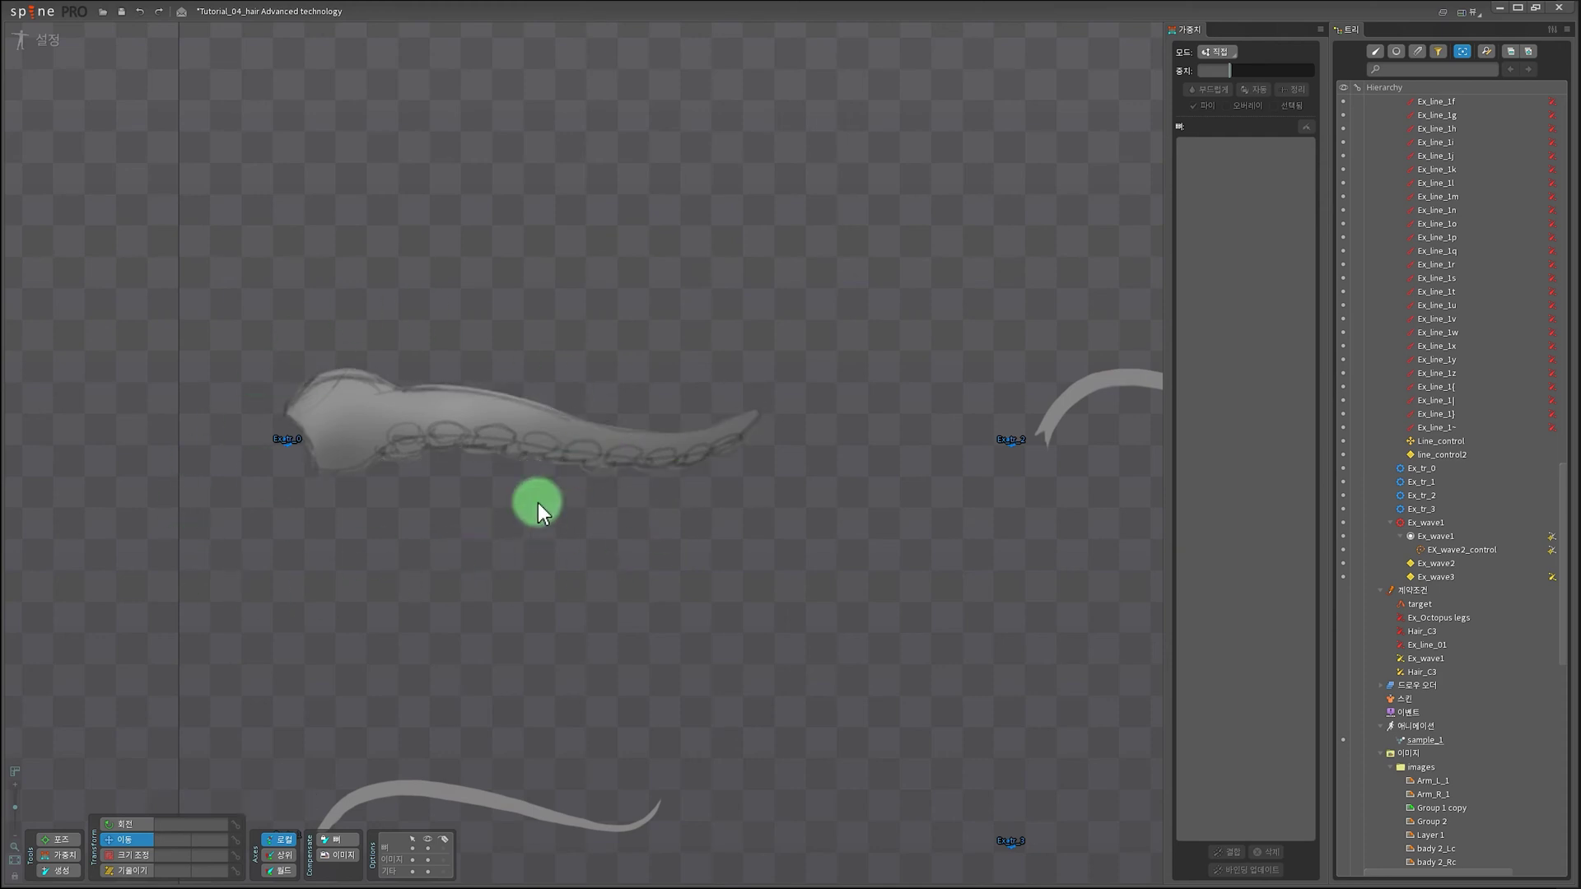
Step: Create a path on the Ex_tr_0 bone with one point at the tentacle's base and one at its tip
drag(548, 565, 472, 554)
click(279, 464)
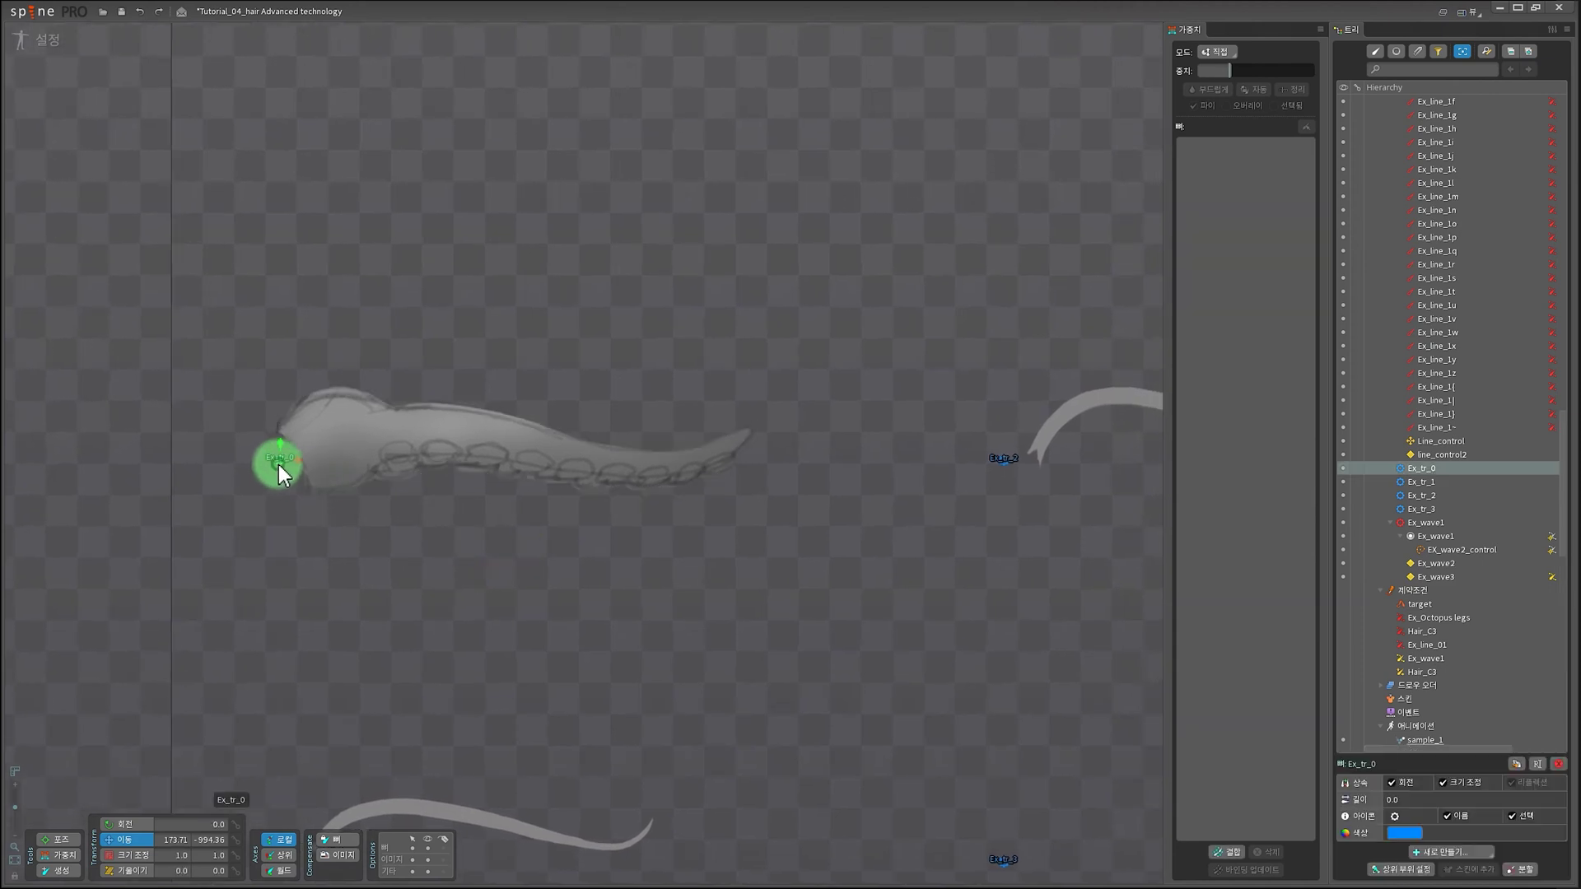
click(1461, 855)
click(1443, 778)
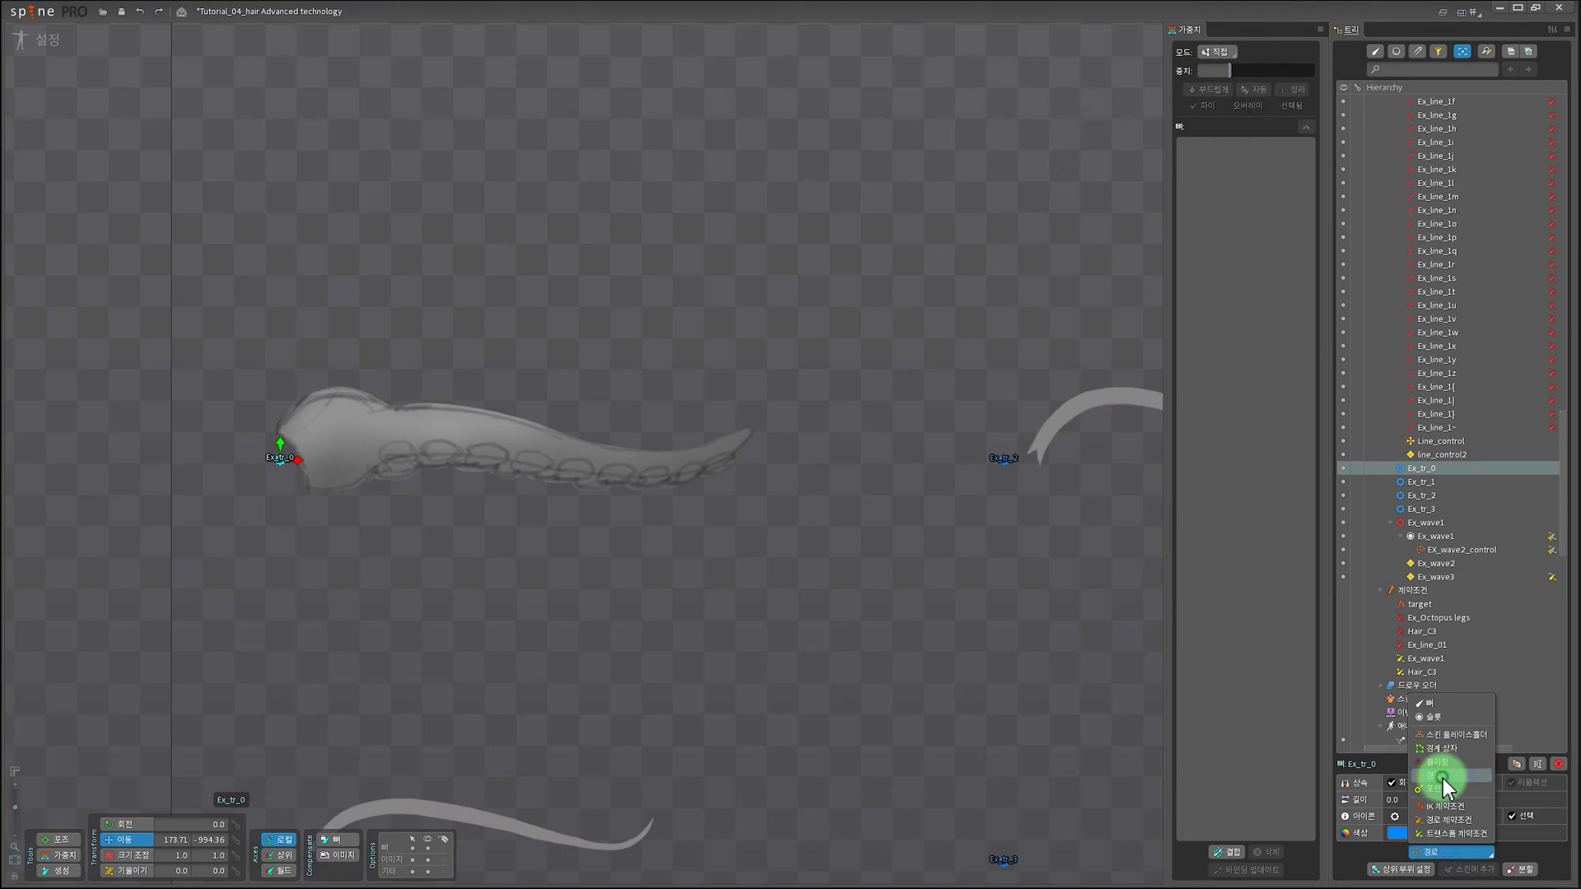
click(566, 483)
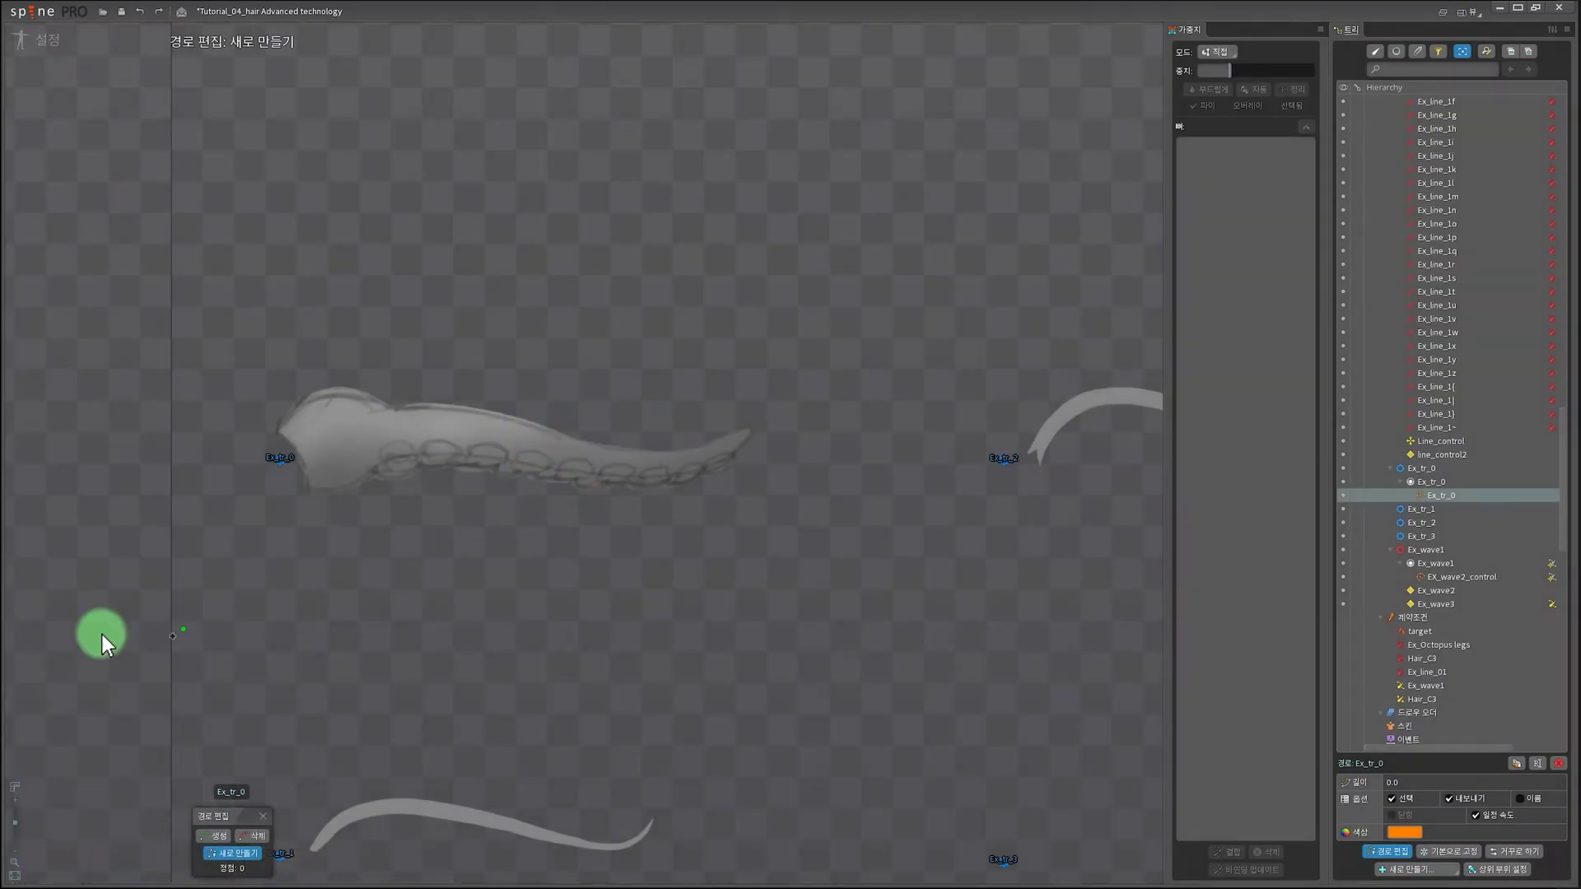
click(321, 447)
click(744, 436)
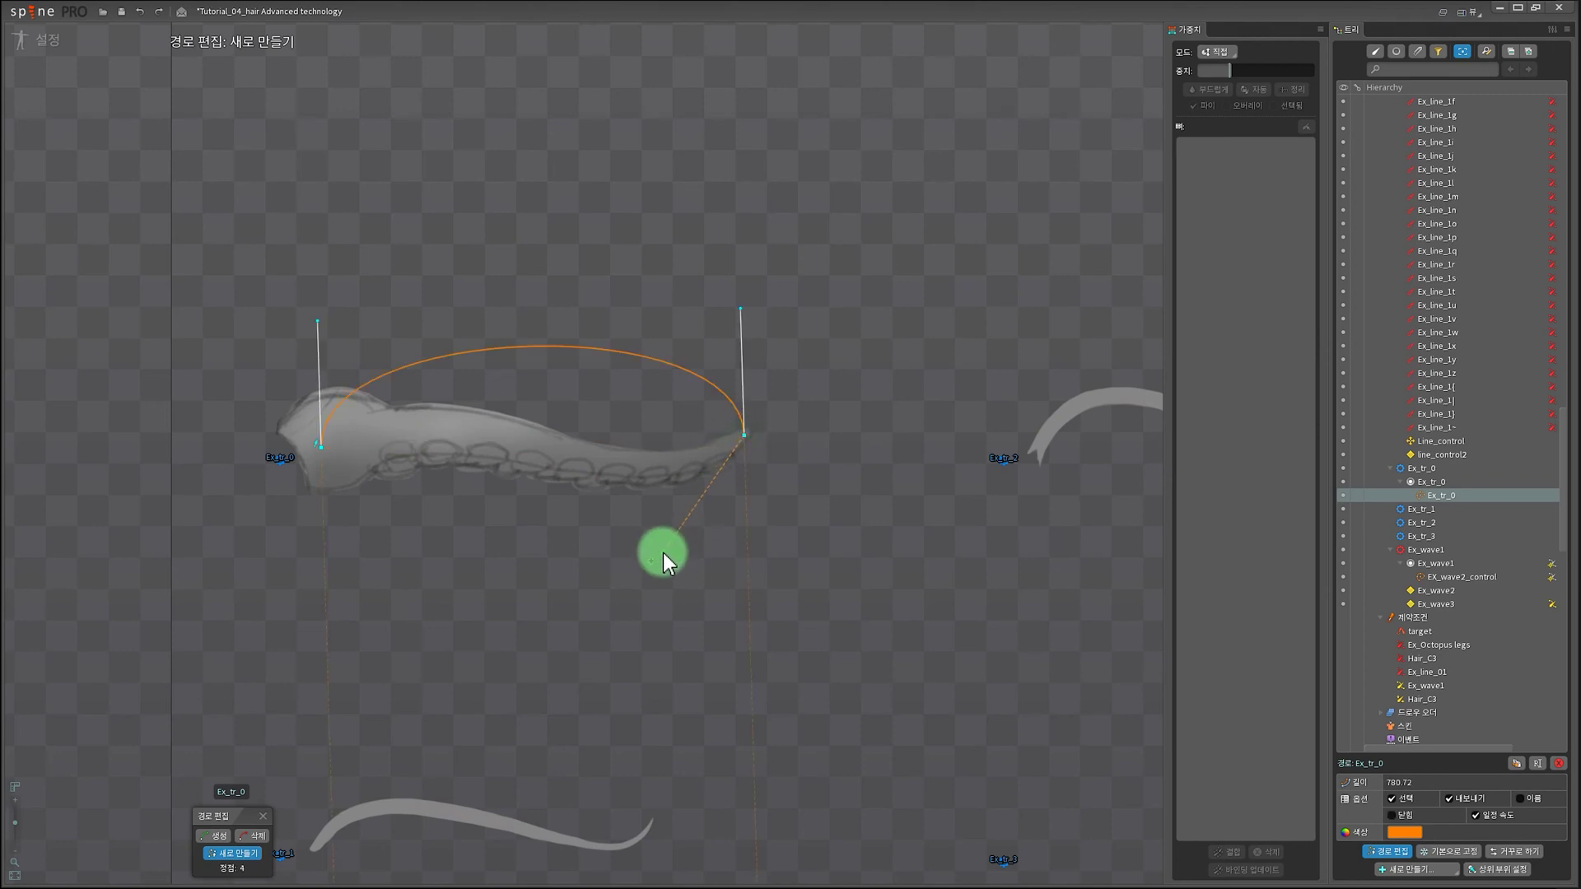
Step: Bend both curve handles of the path so it follows the middle of the tentacle, and finish editing the path
scroll(682, 543, up, 2)
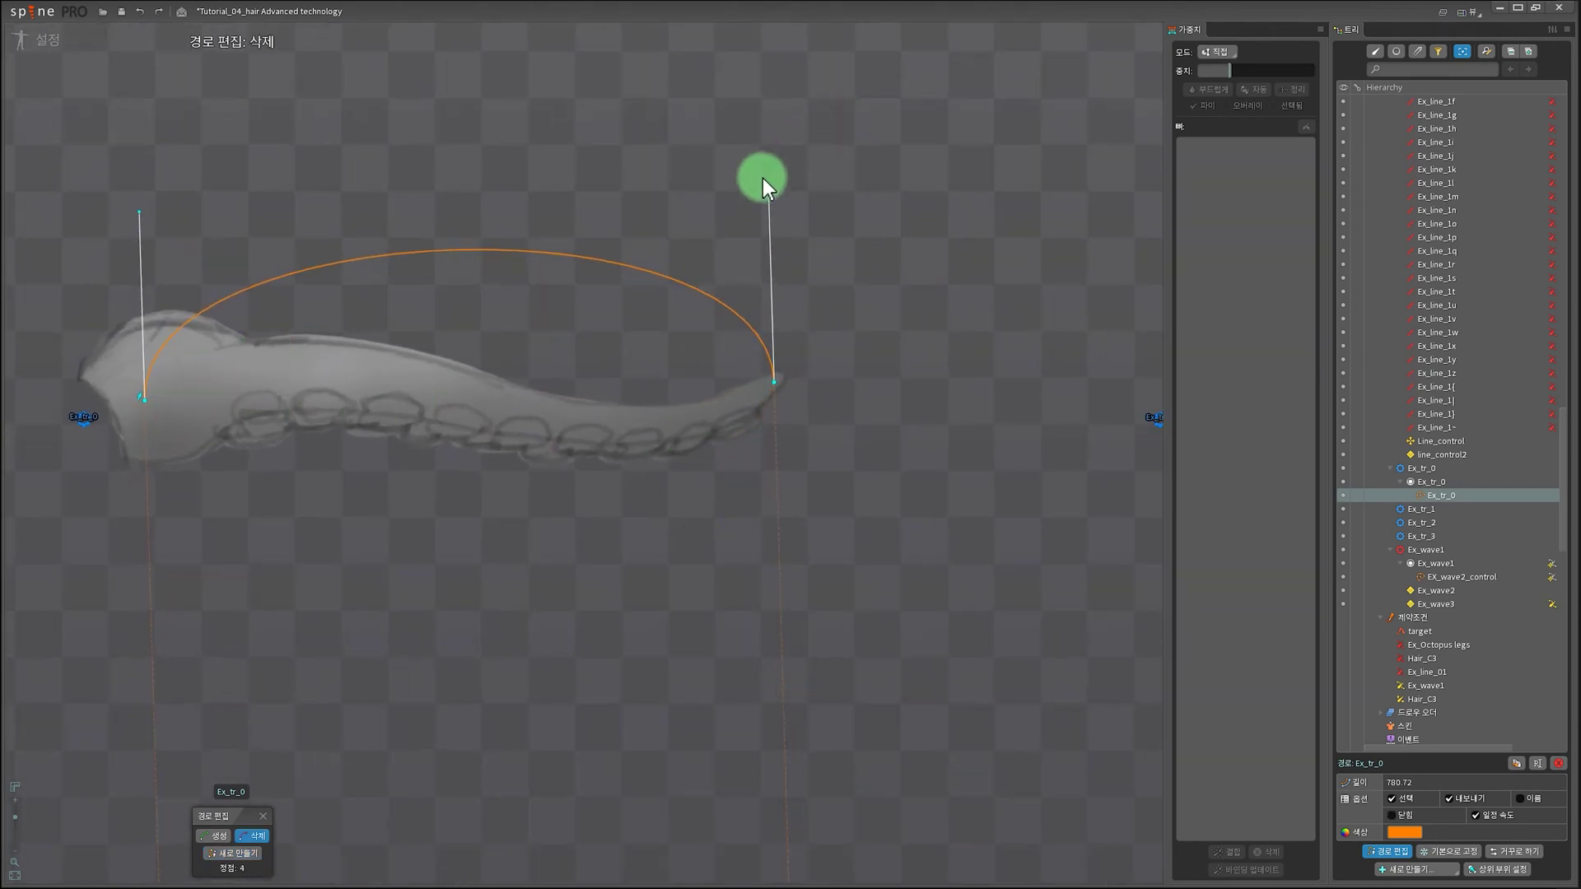
drag(769, 195, 610, 542)
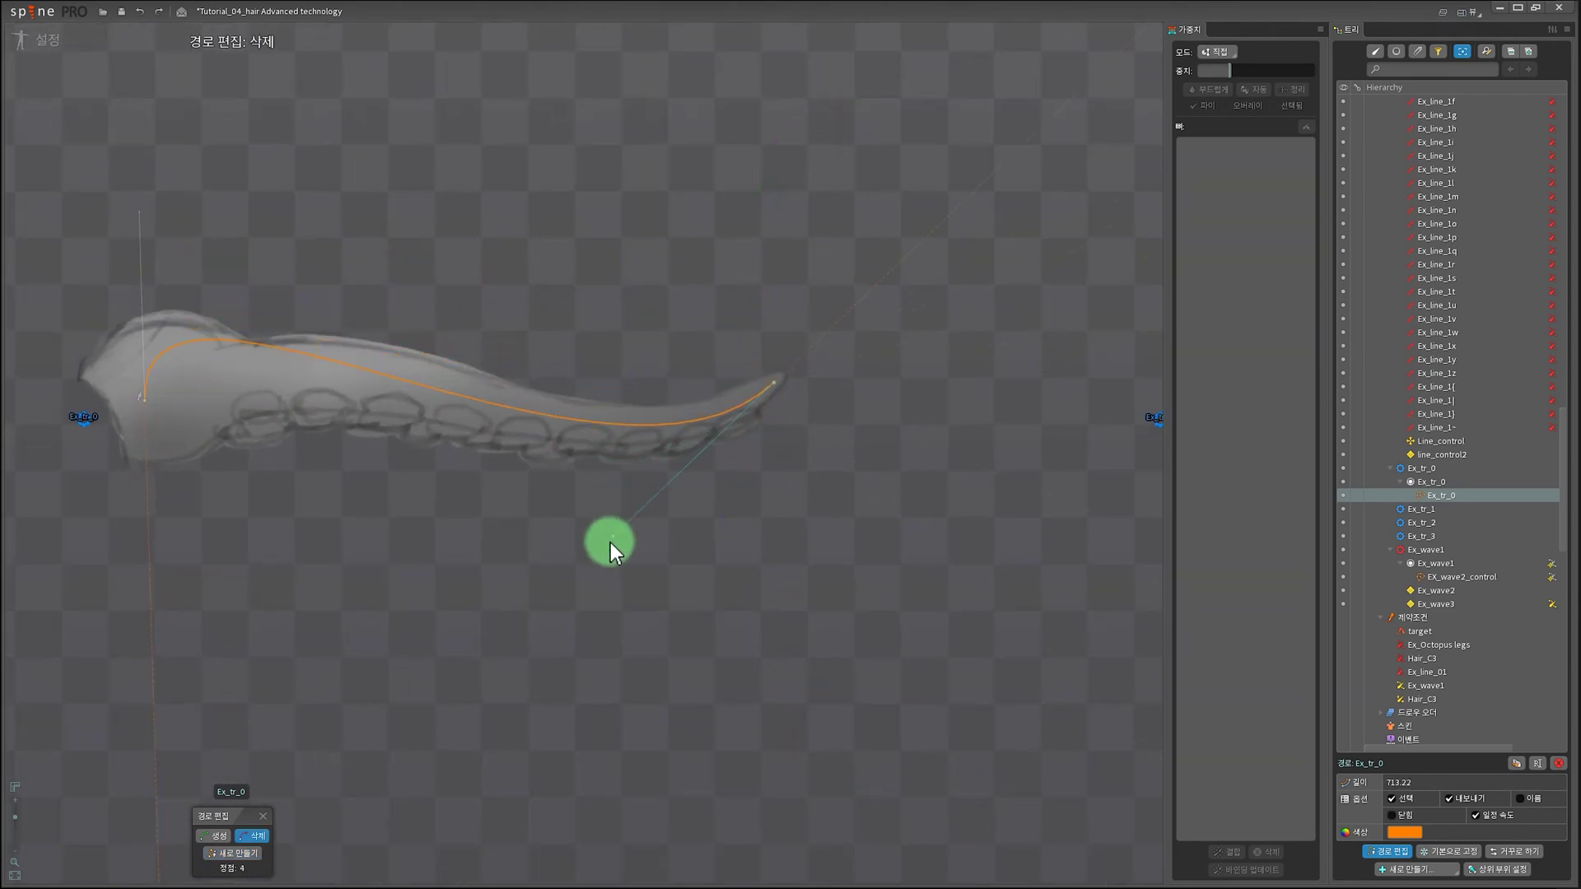
drag(137, 212, 388, 295)
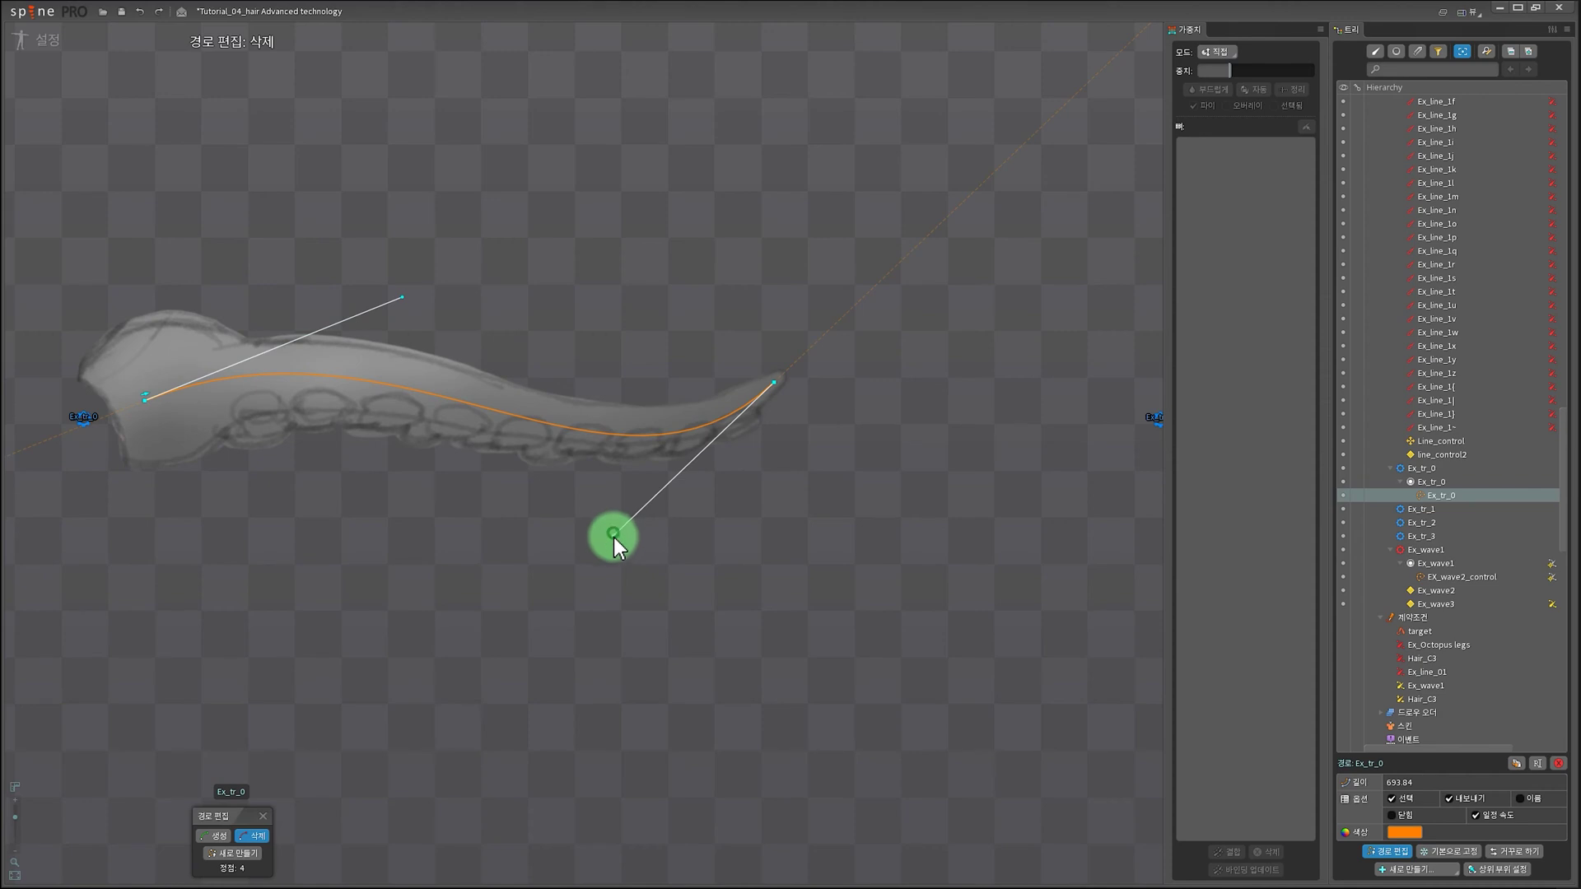
drag(615, 537, 593, 591)
scroll(428, 439, down, 1)
scroll(428, 438, down, 2)
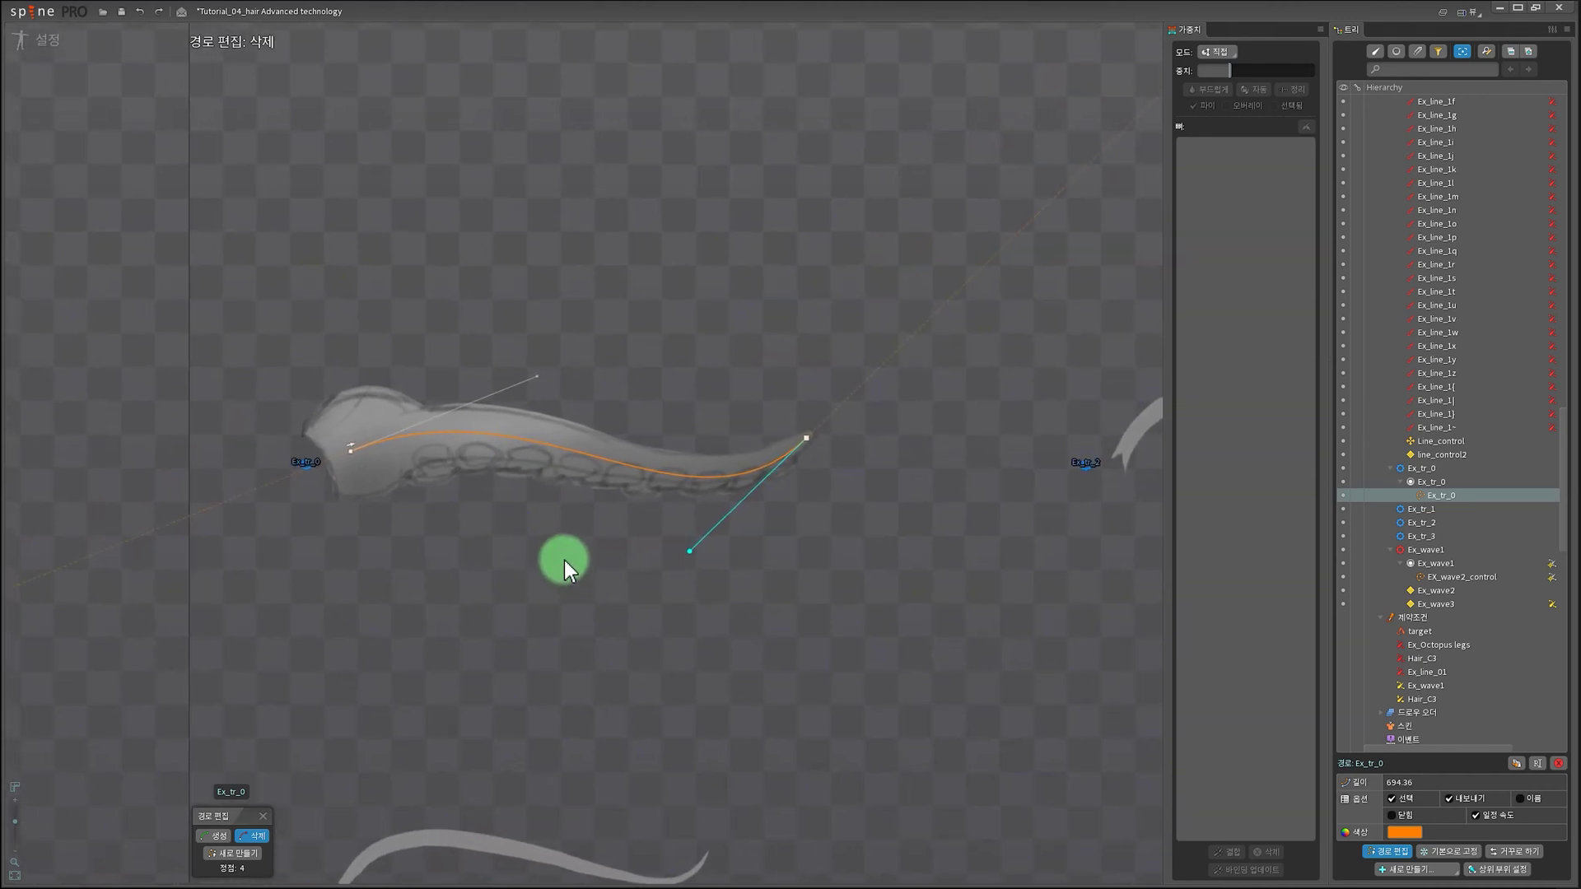
key(space)
key(Escape)
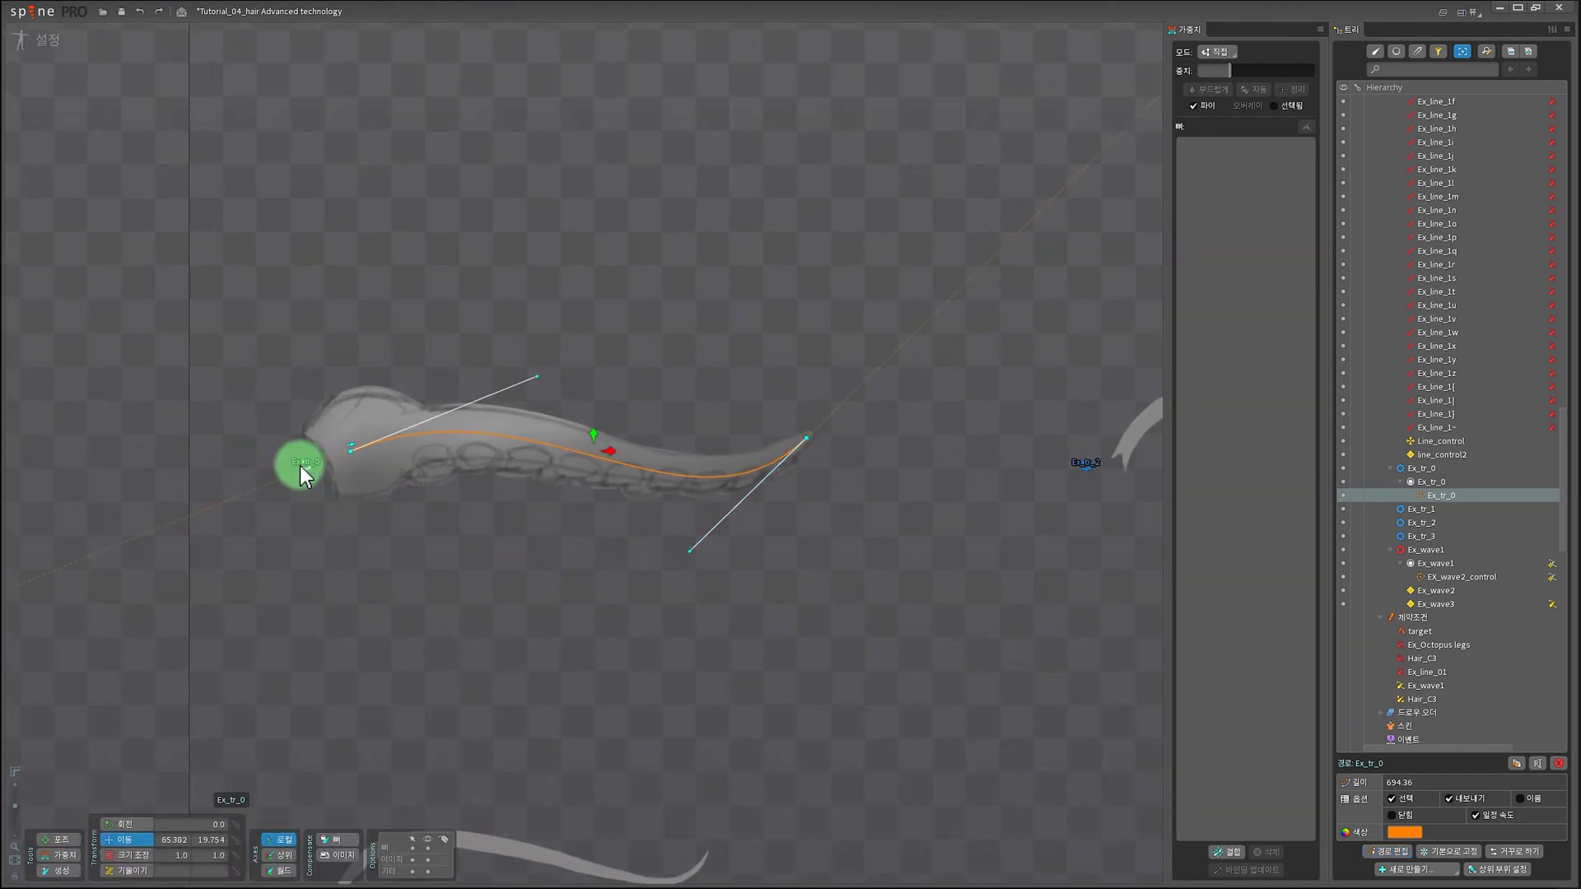
Step: Draw a two-bone chain under Ex_tr_0, rising from the tentacle's base to a peak above it and down to its tip
click(303, 467)
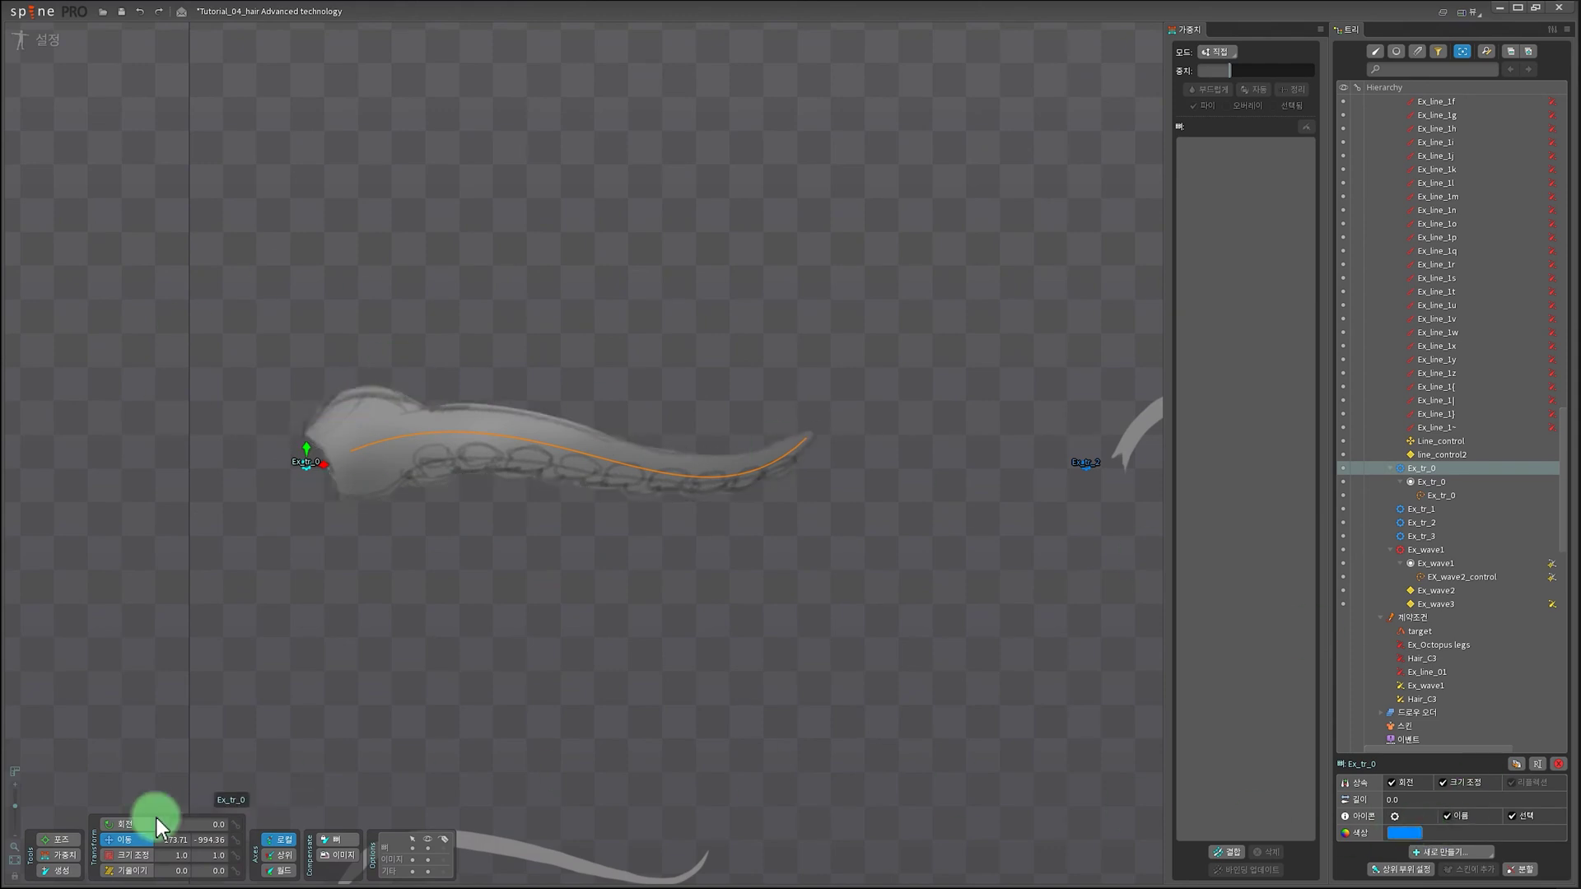
click(62, 870)
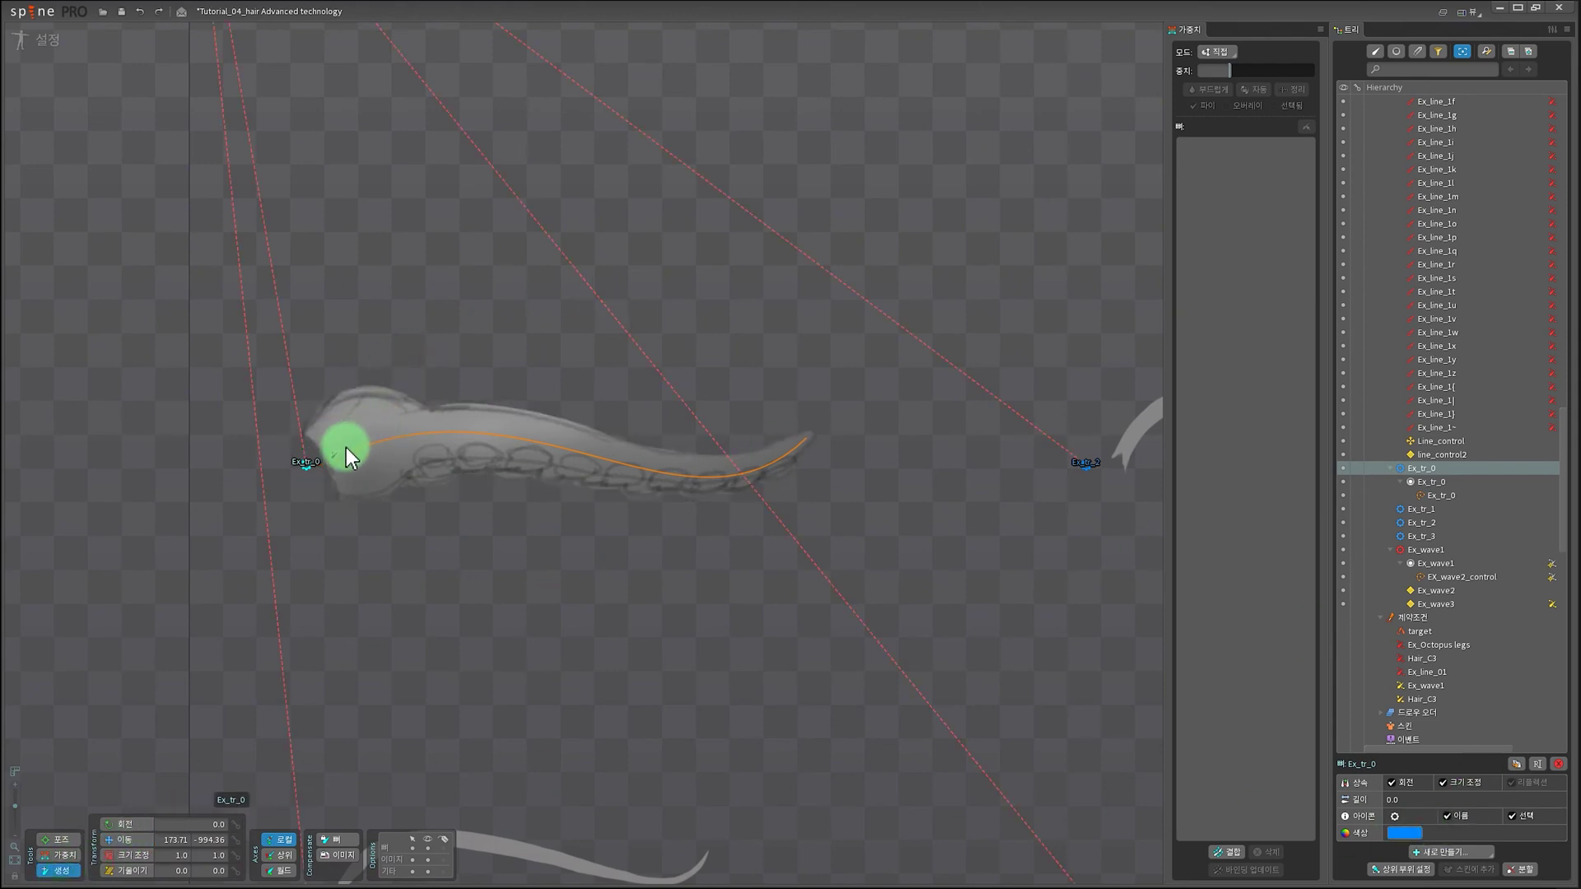
drag(346, 447, 807, 438)
Step: Try adding an IK constraint named target2 to the two bones, with a new target at the tentacle's tip
click(481, 311)
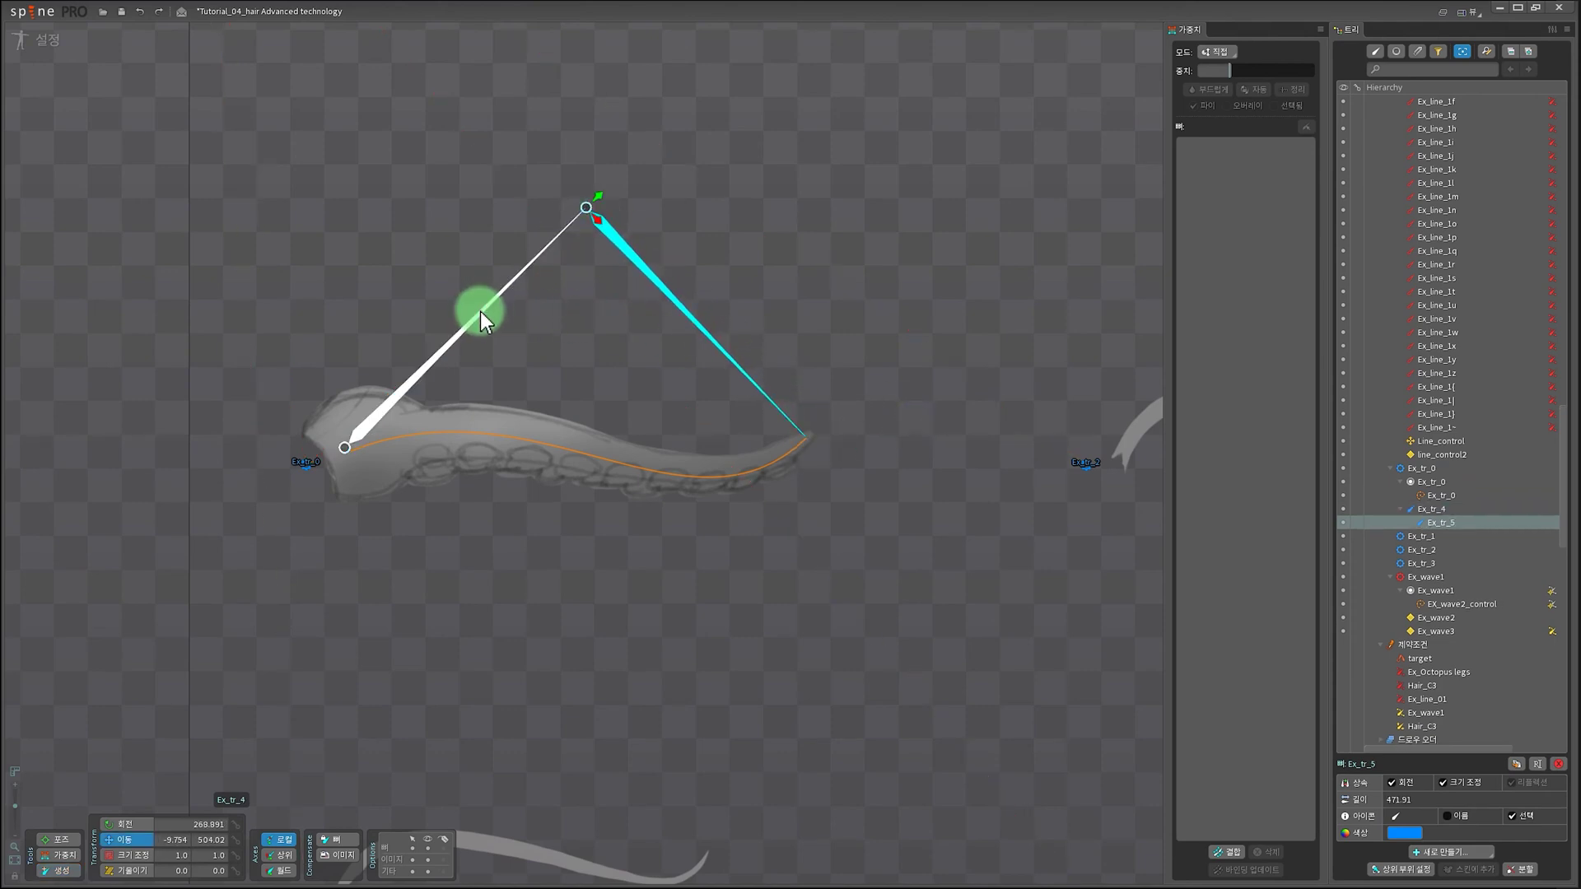
ctrl+click(656, 287)
click(1464, 856)
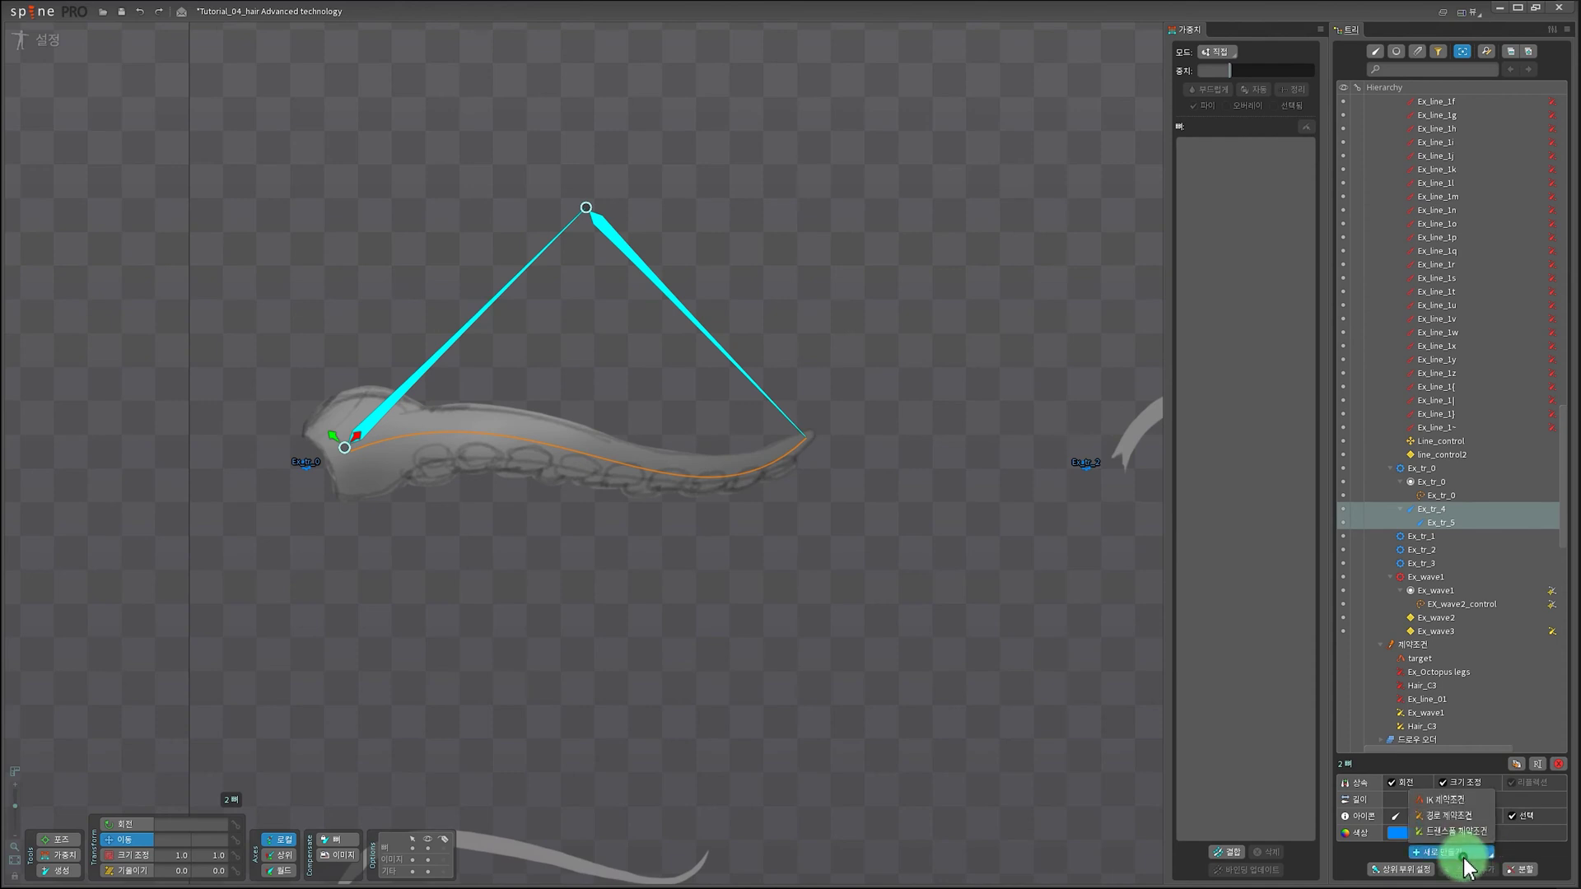
click(1446, 798)
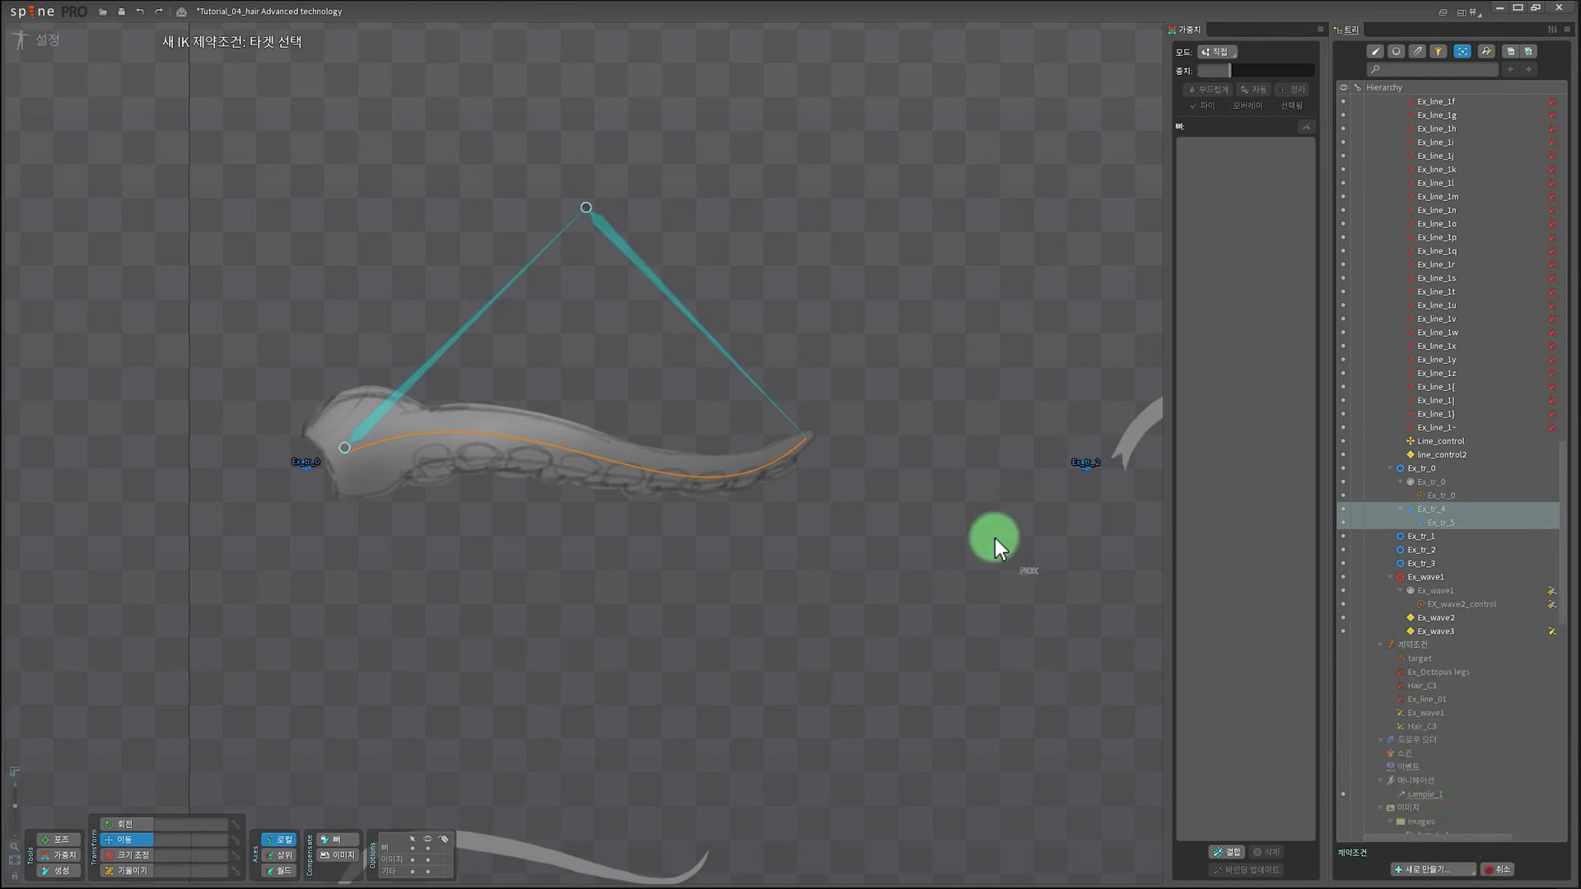
click(809, 440)
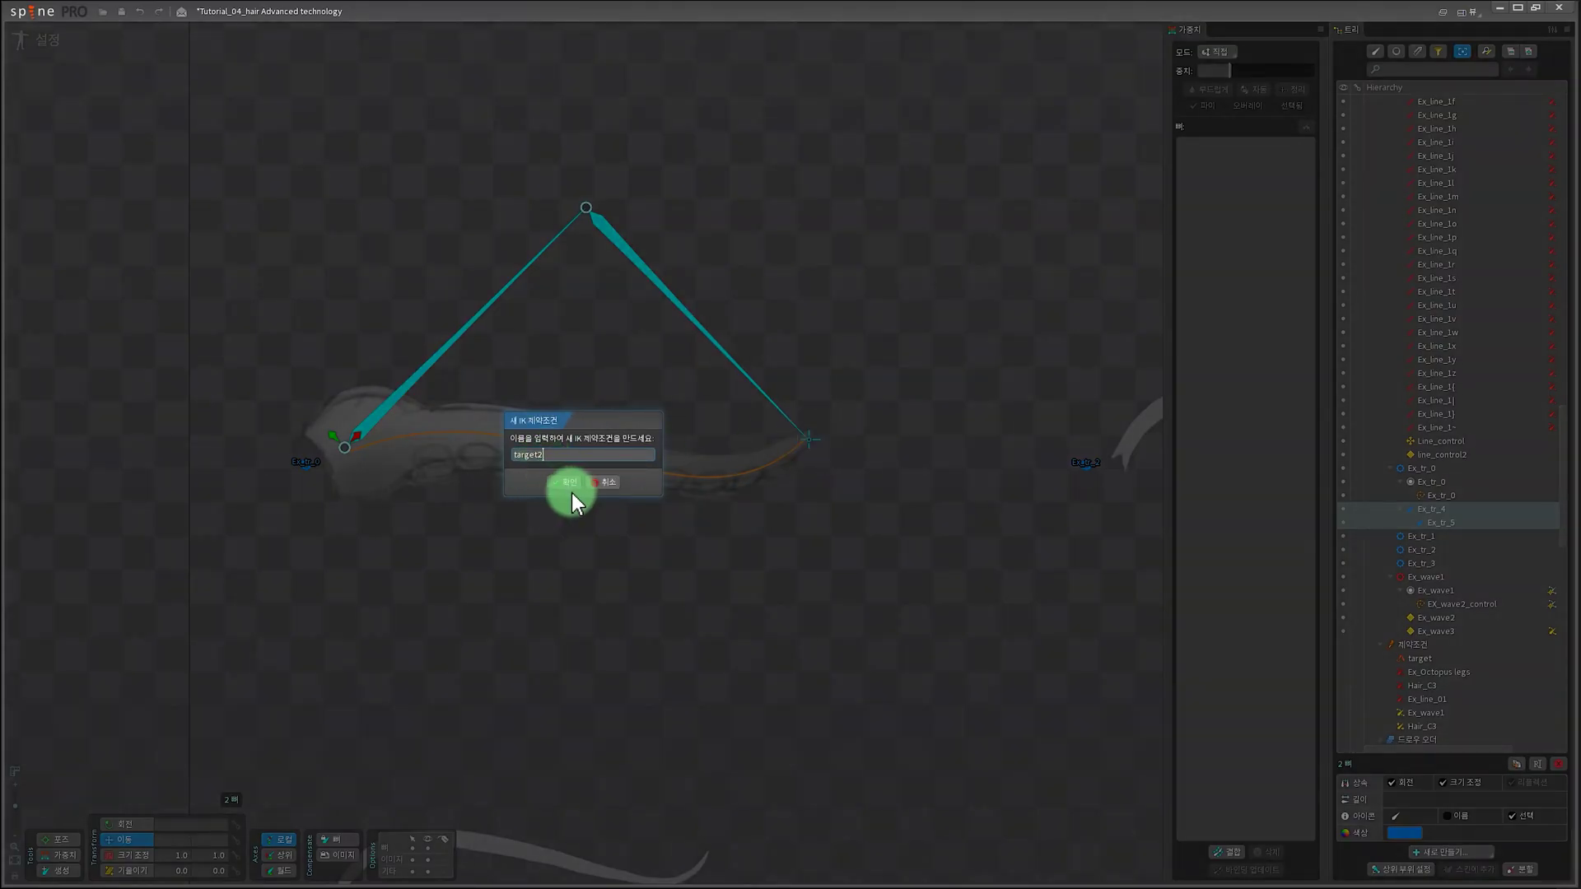
click(565, 485)
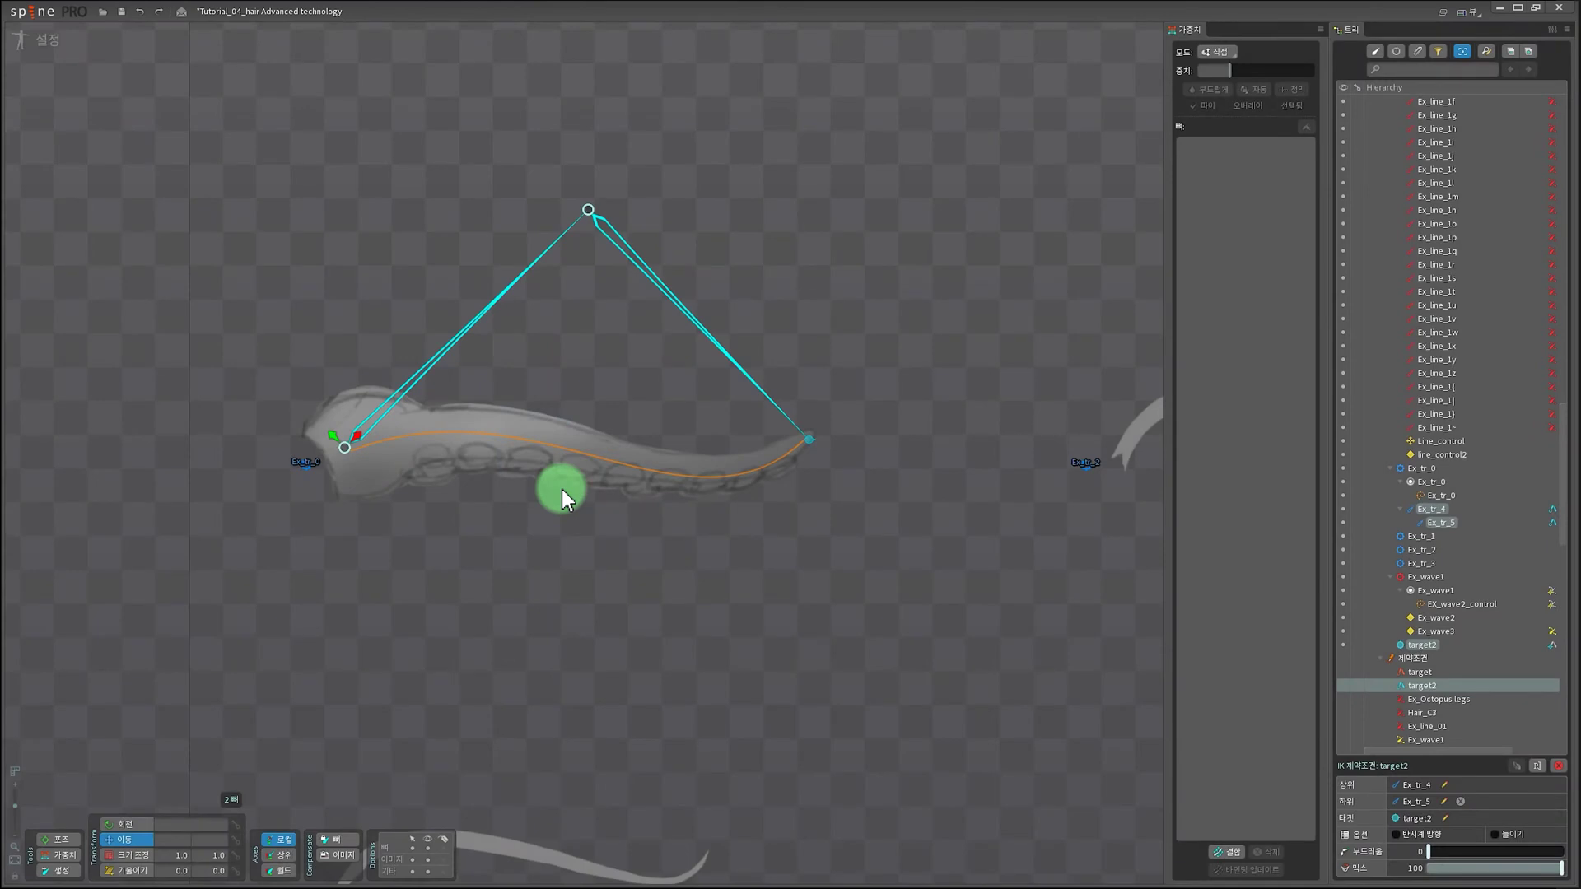
Step: Try out the IK target at the tentacle's tip, and undo the IK constraint together with its target
click(808, 440)
drag(808, 440, 846, 449)
drag(778, 579, 733, 578)
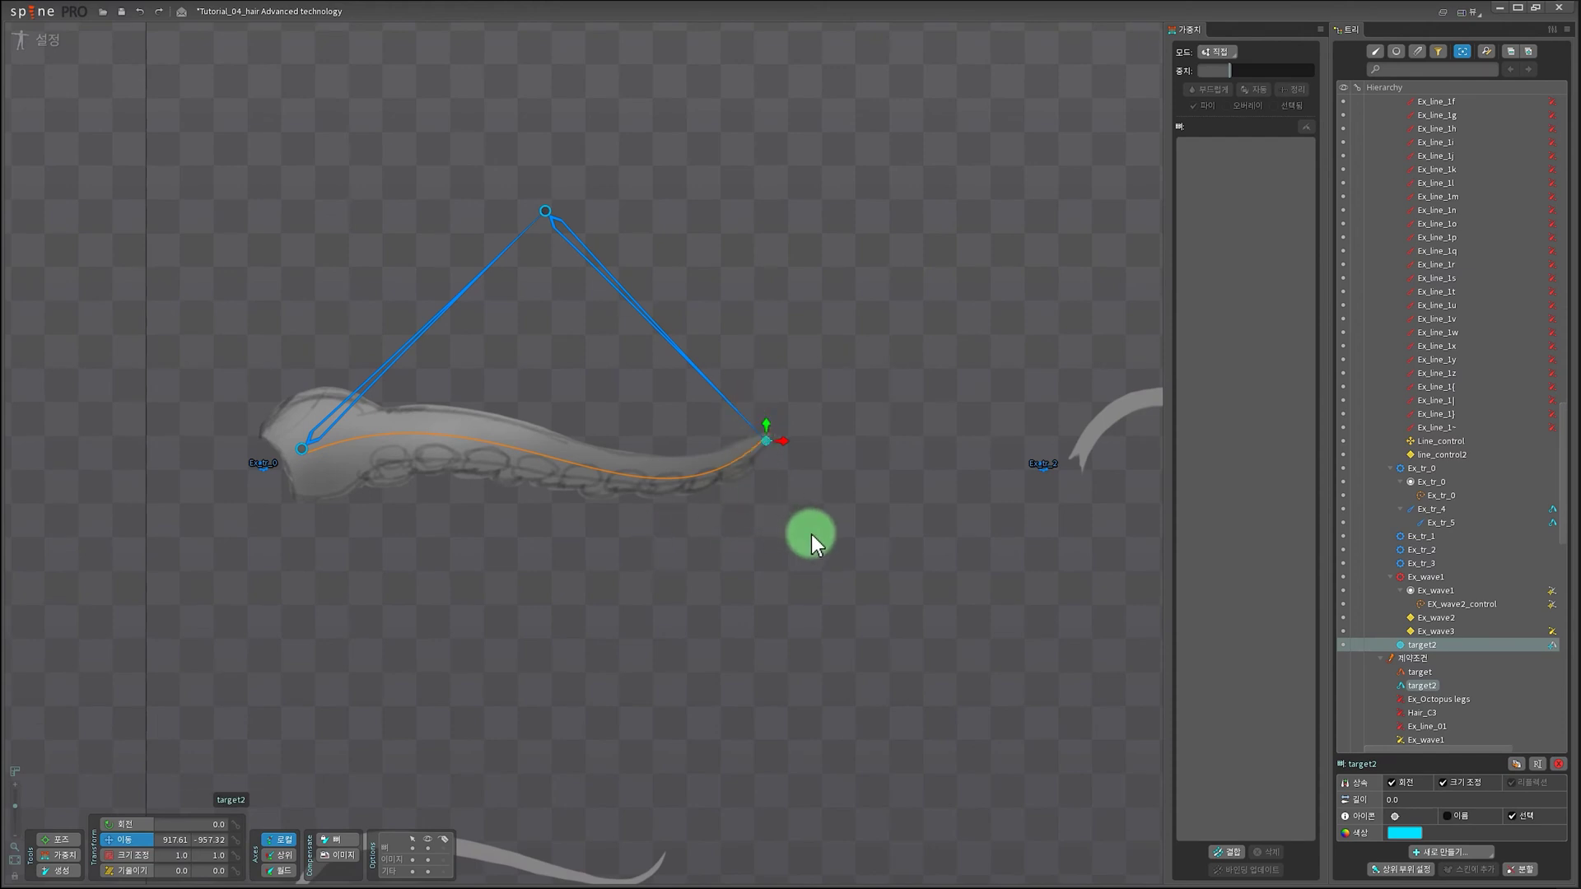
scroll(812, 535, up, 2)
click(663, 328)
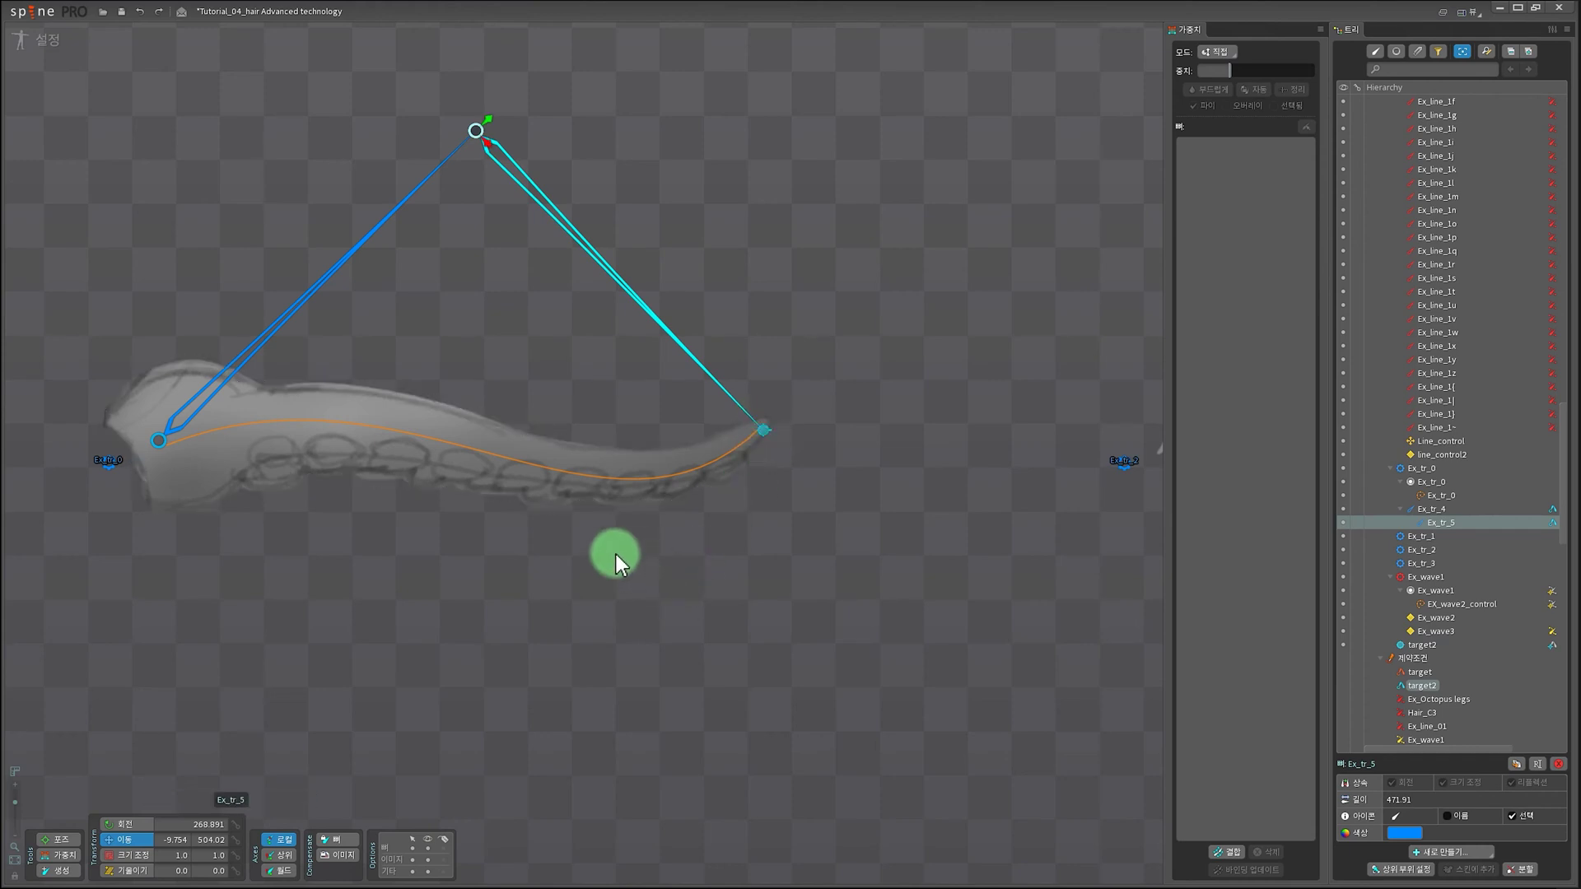
scroll(699, 611, down, 2)
key(ctrl+z)
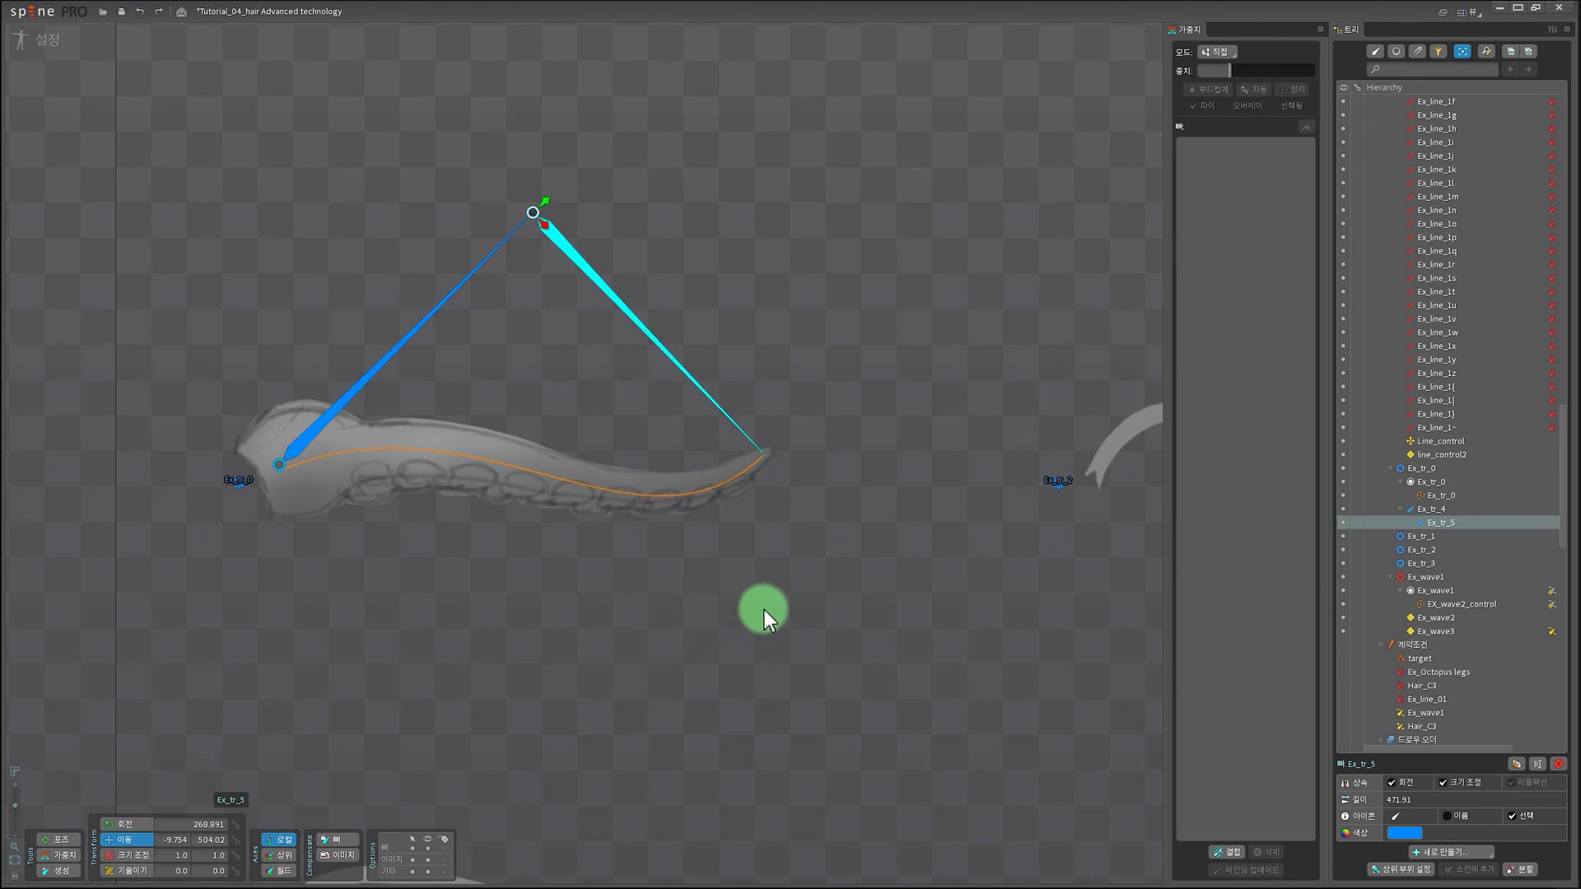
Step: Keep the axes local and create a child bone at the end of the second bone, at the tentacle's tip
scroll(705, 619, up, 2)
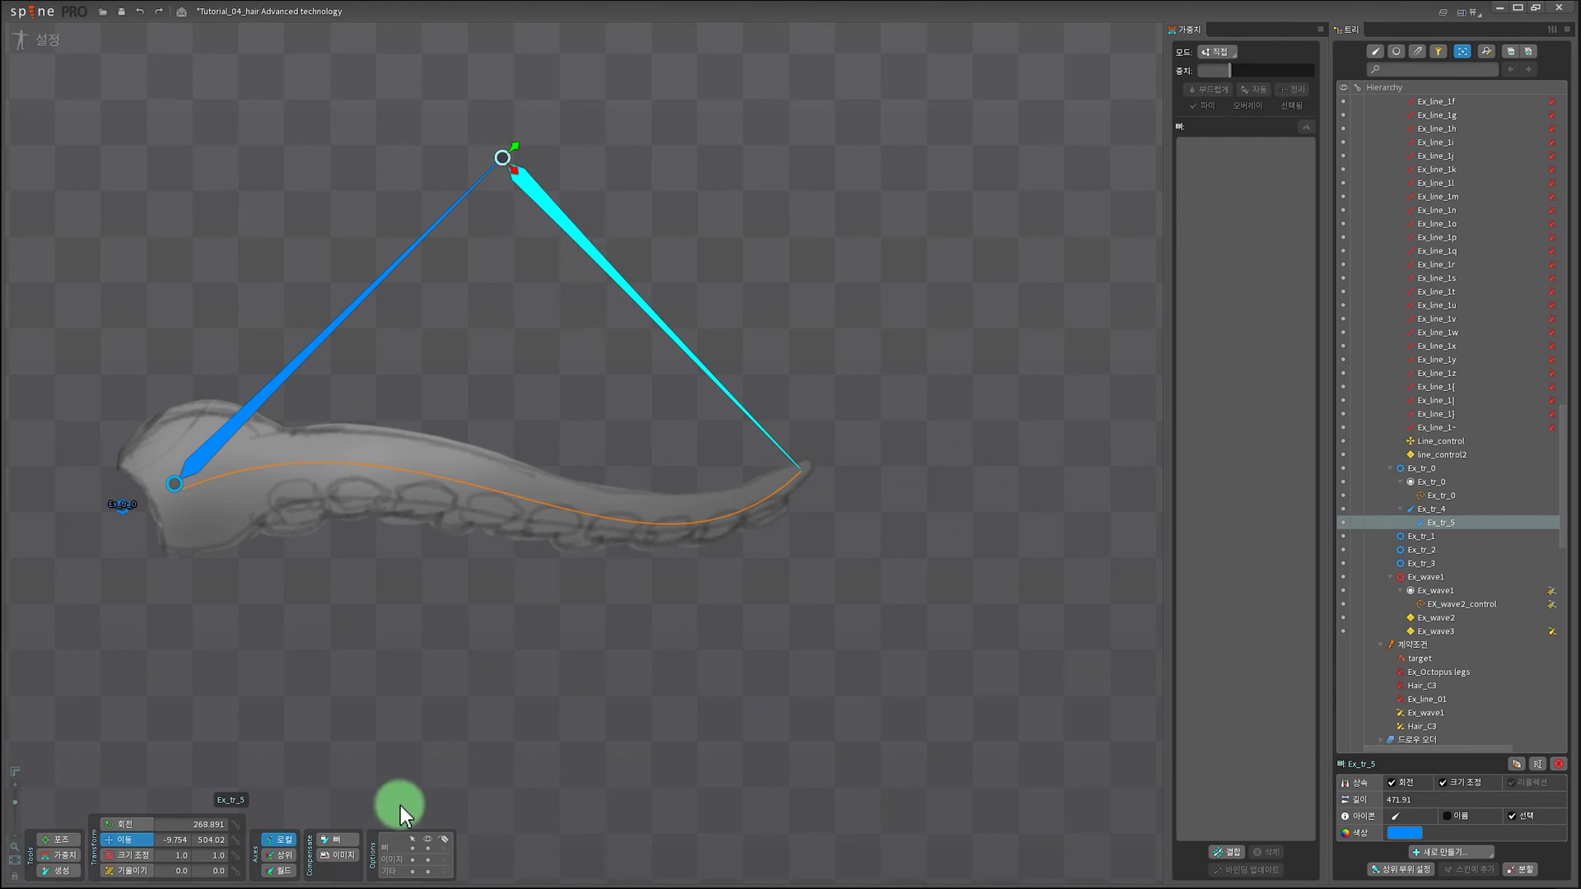
click(279, 855)
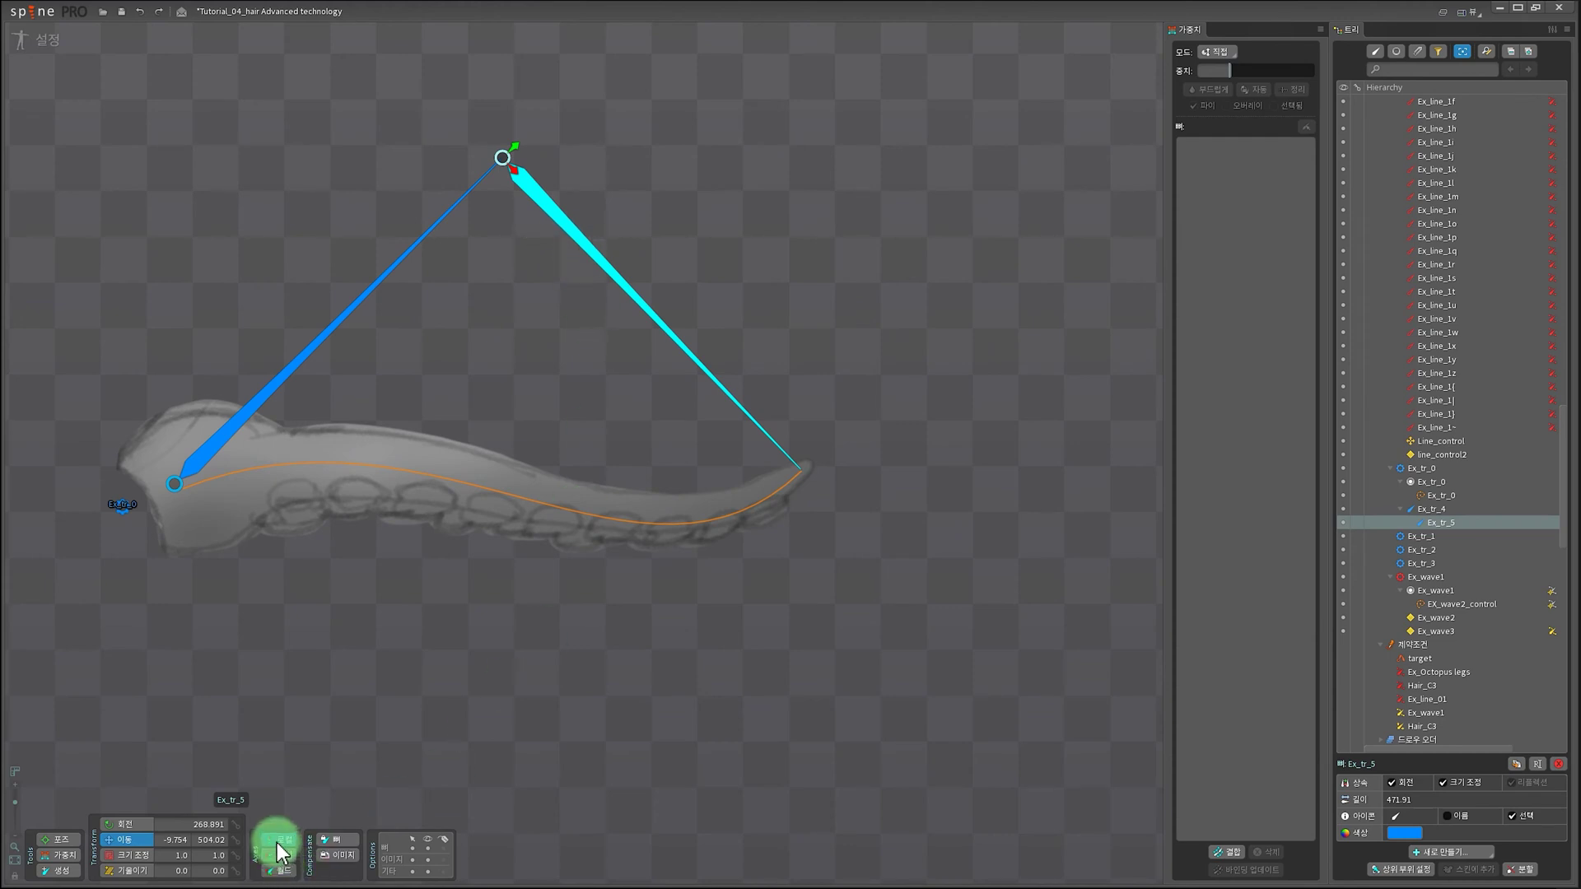
click(279, 870)
click(279, 837)
click(583, 262)
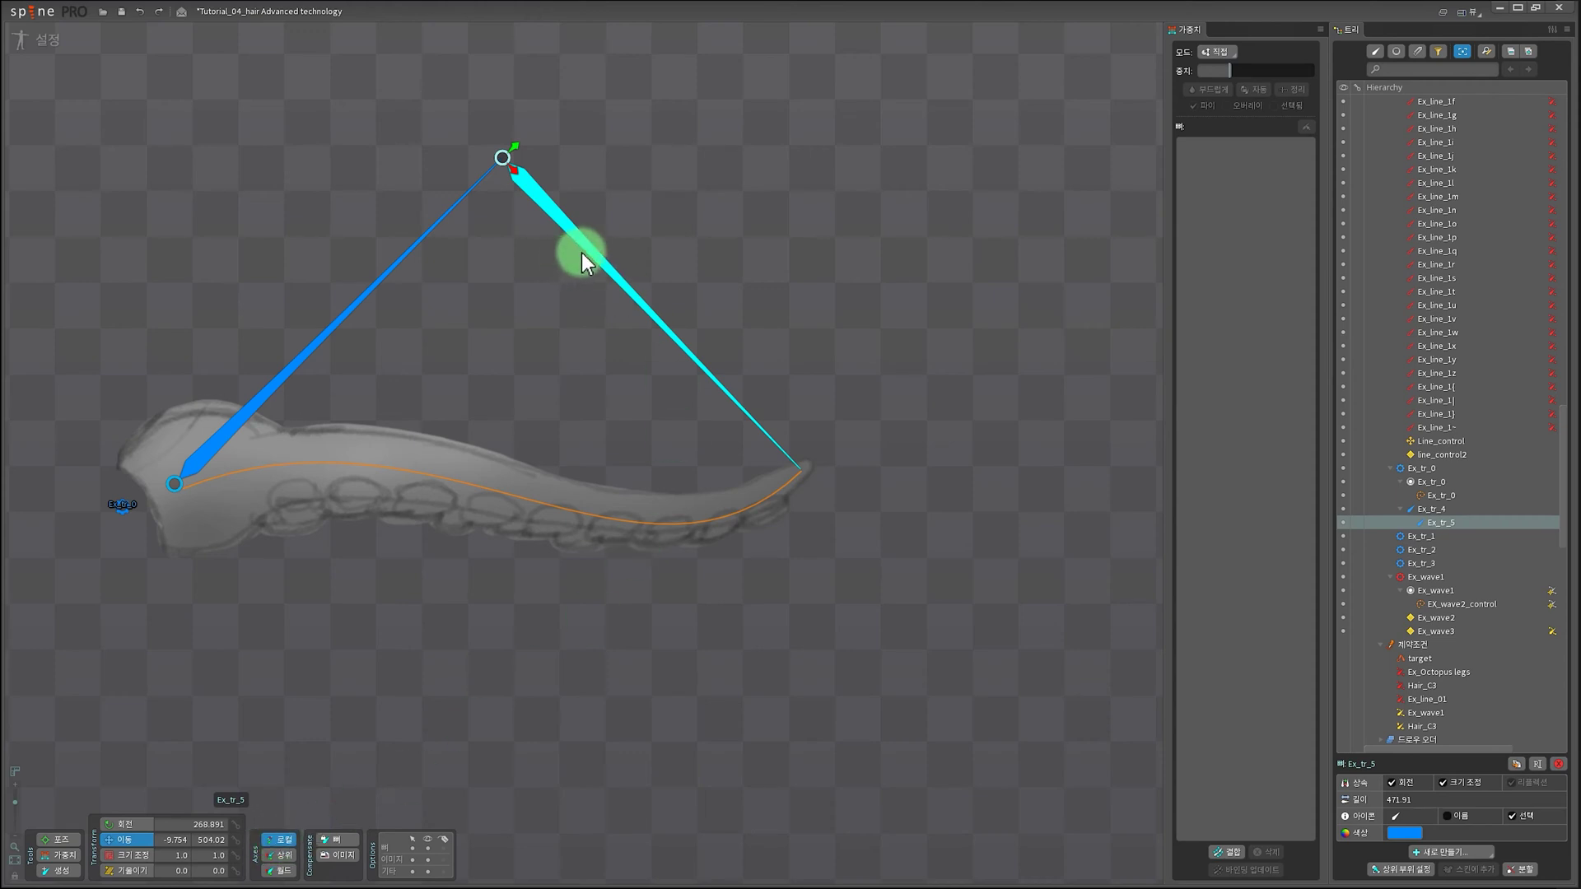
click(1453, 858)
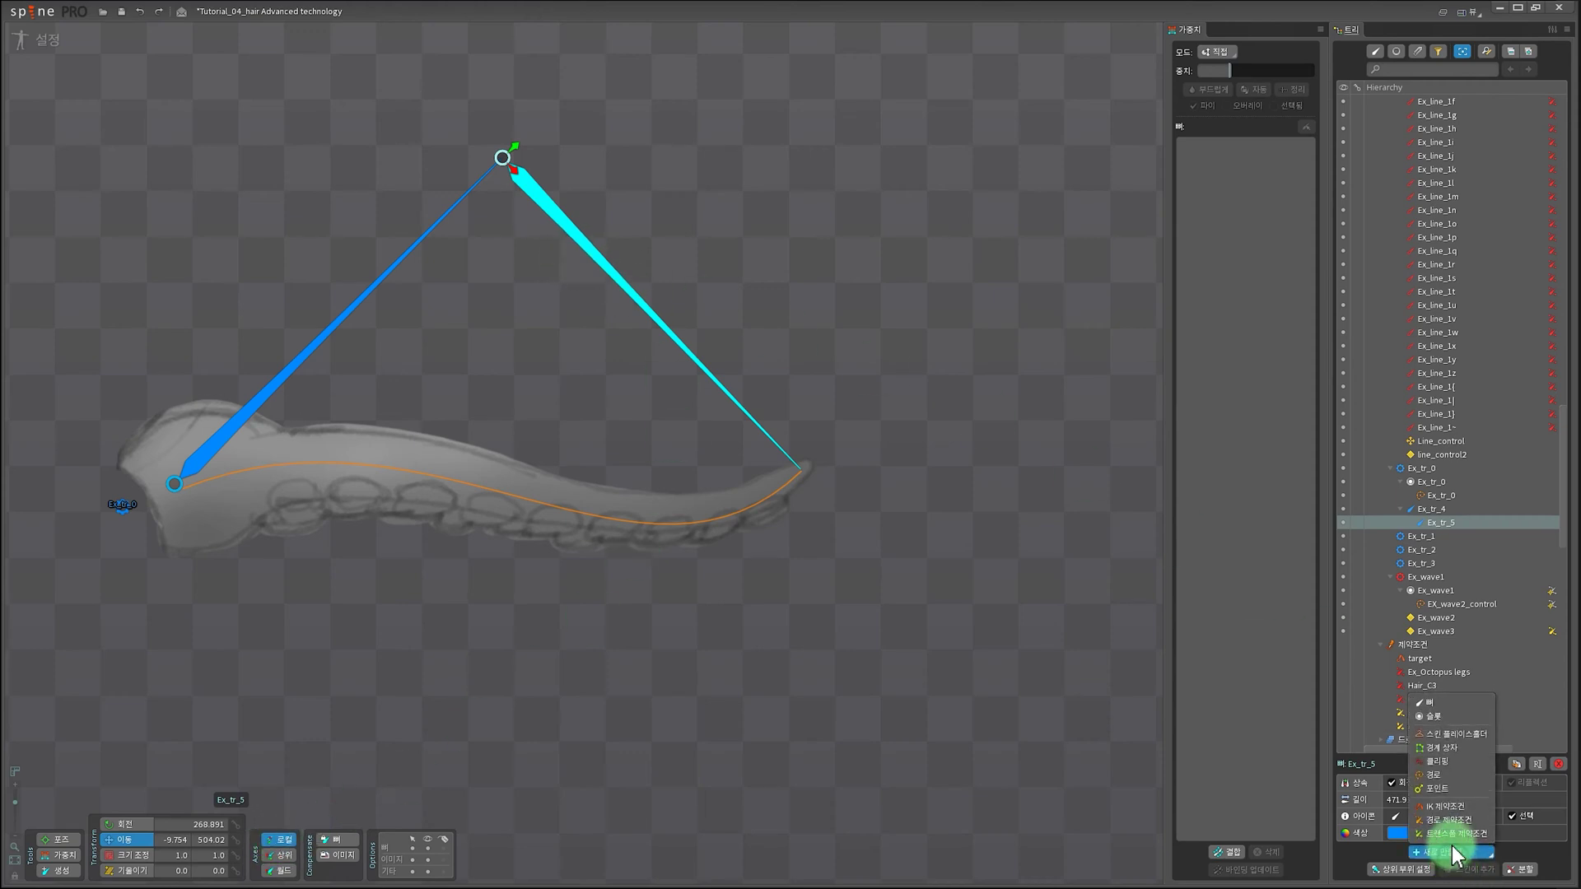
click(1437, 707)
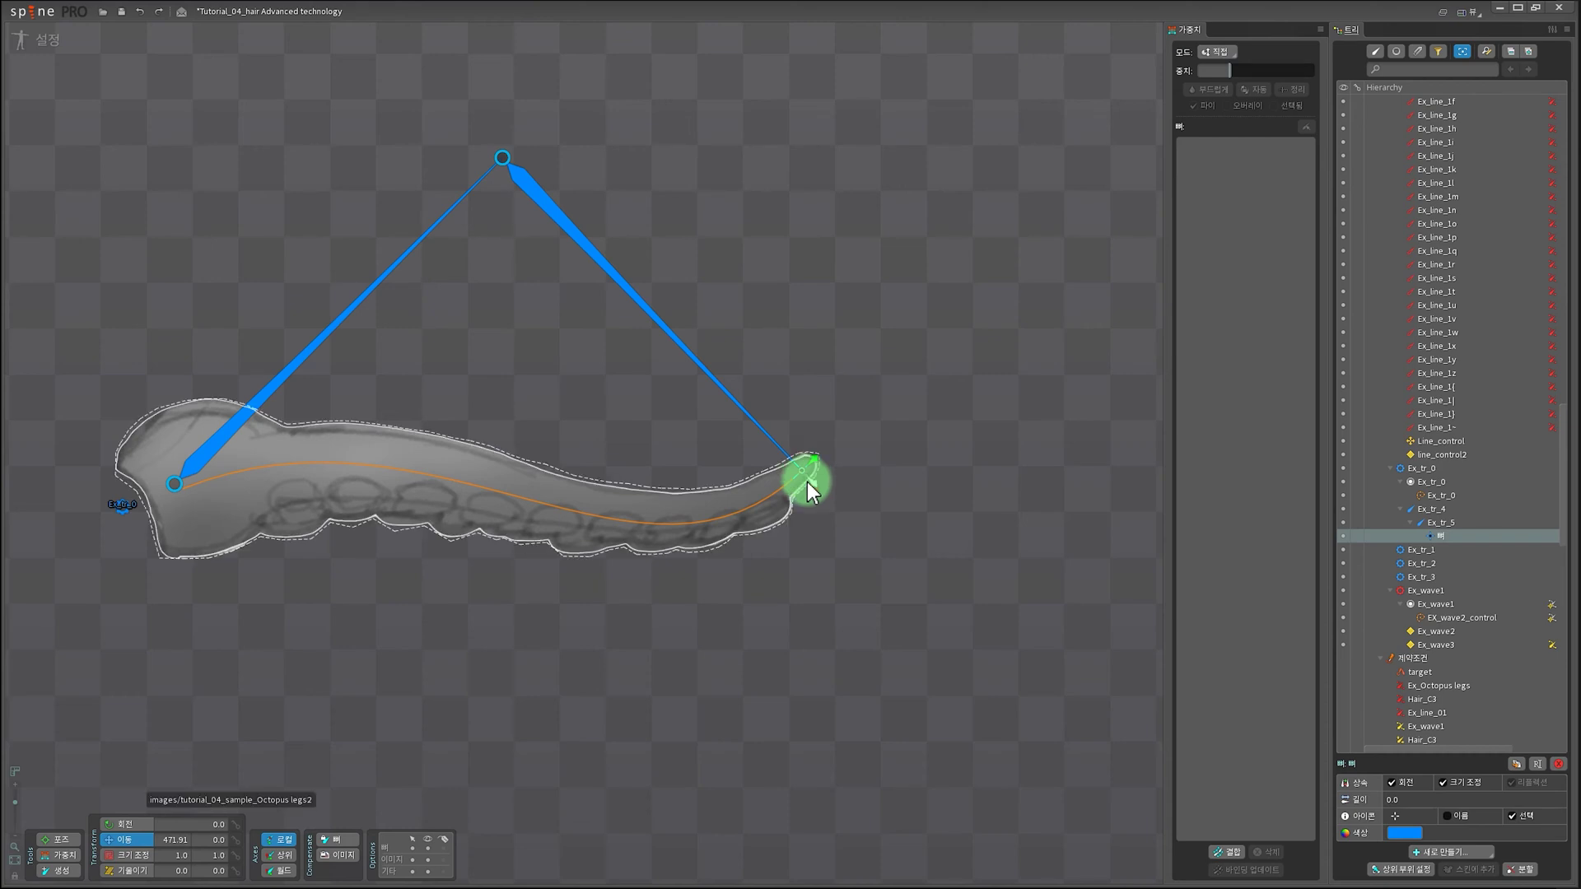
Step: Change the parent of the new tip bone from the second chain bone to Ex_tr_0
click(639, 301)
ctrl+click(363, 295)
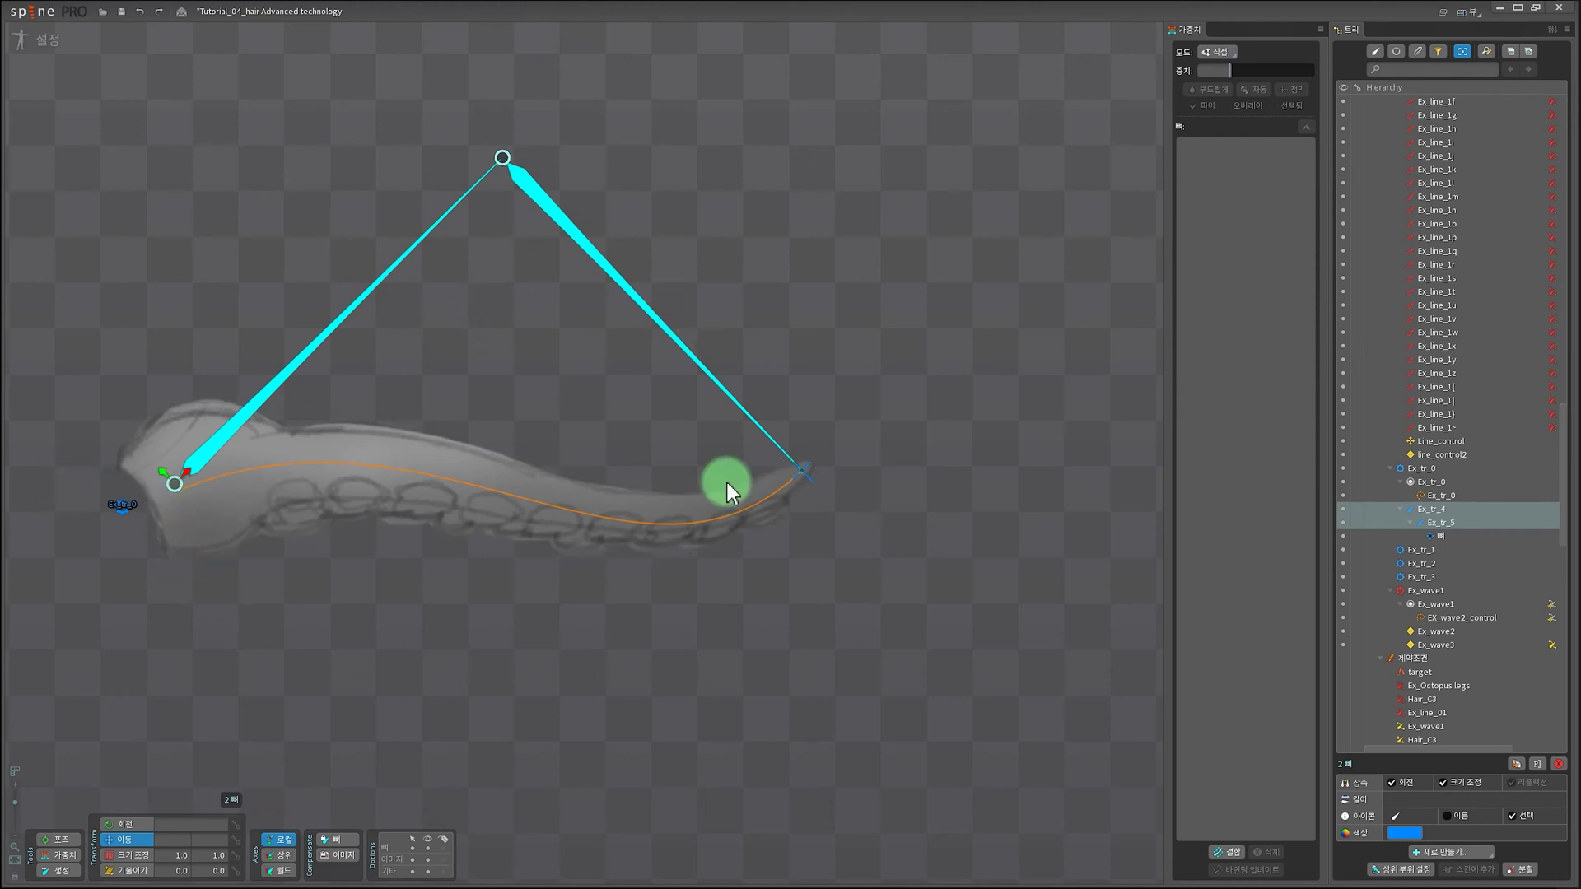
click(1449, 535)
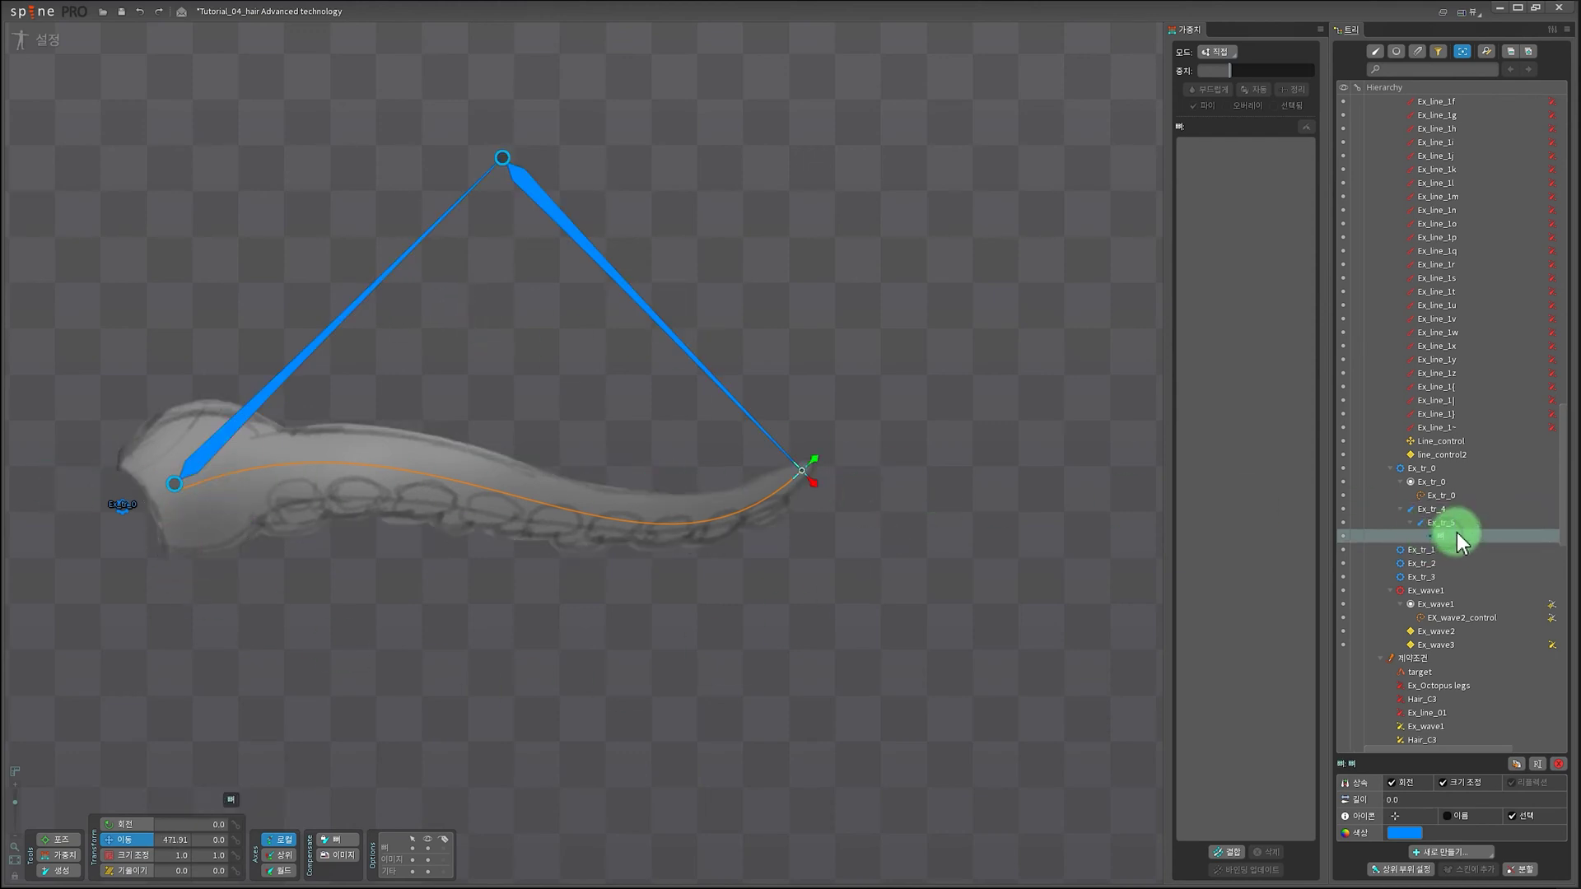
click(1400, 869)
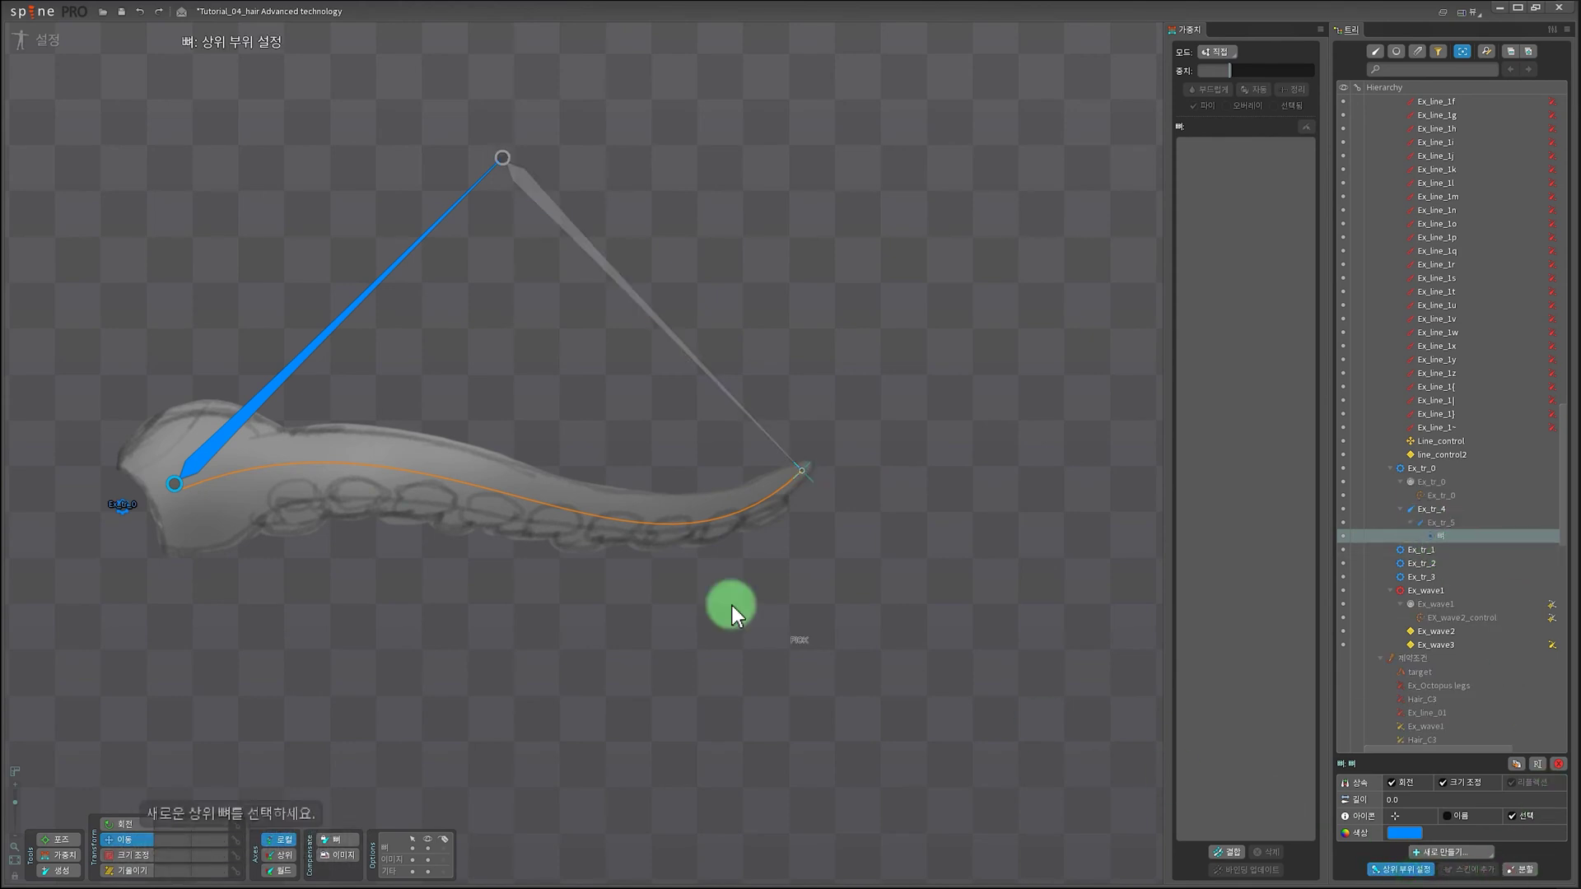
click(122, 519)
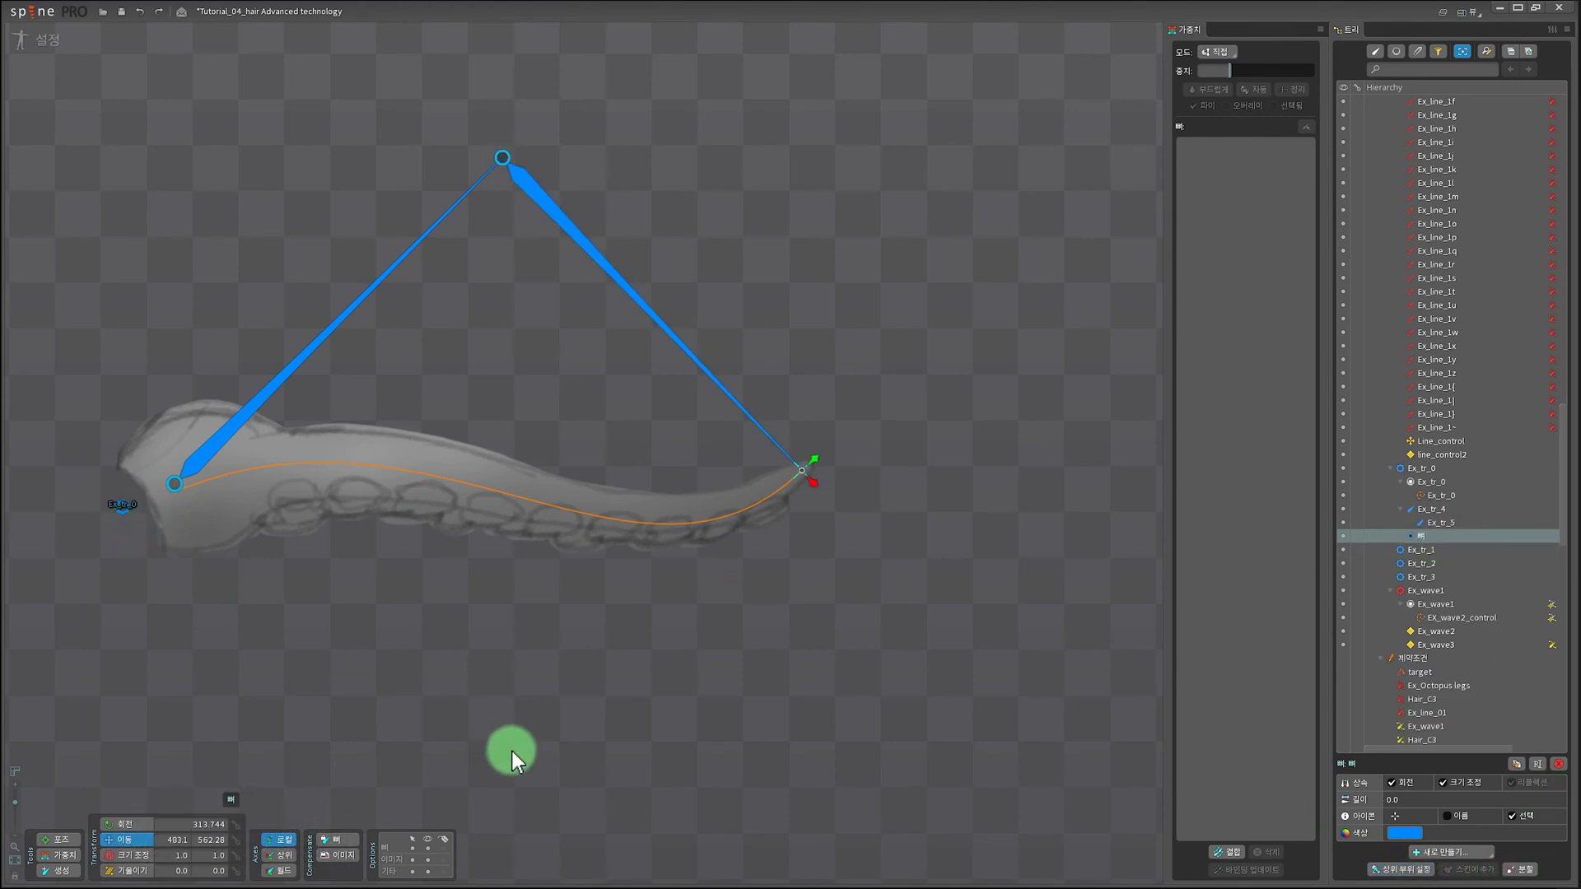
Step: Add an IK constraint named ik2 to the two chain bones, using the tip bone as its target
scroll(996, 661, down, 2)
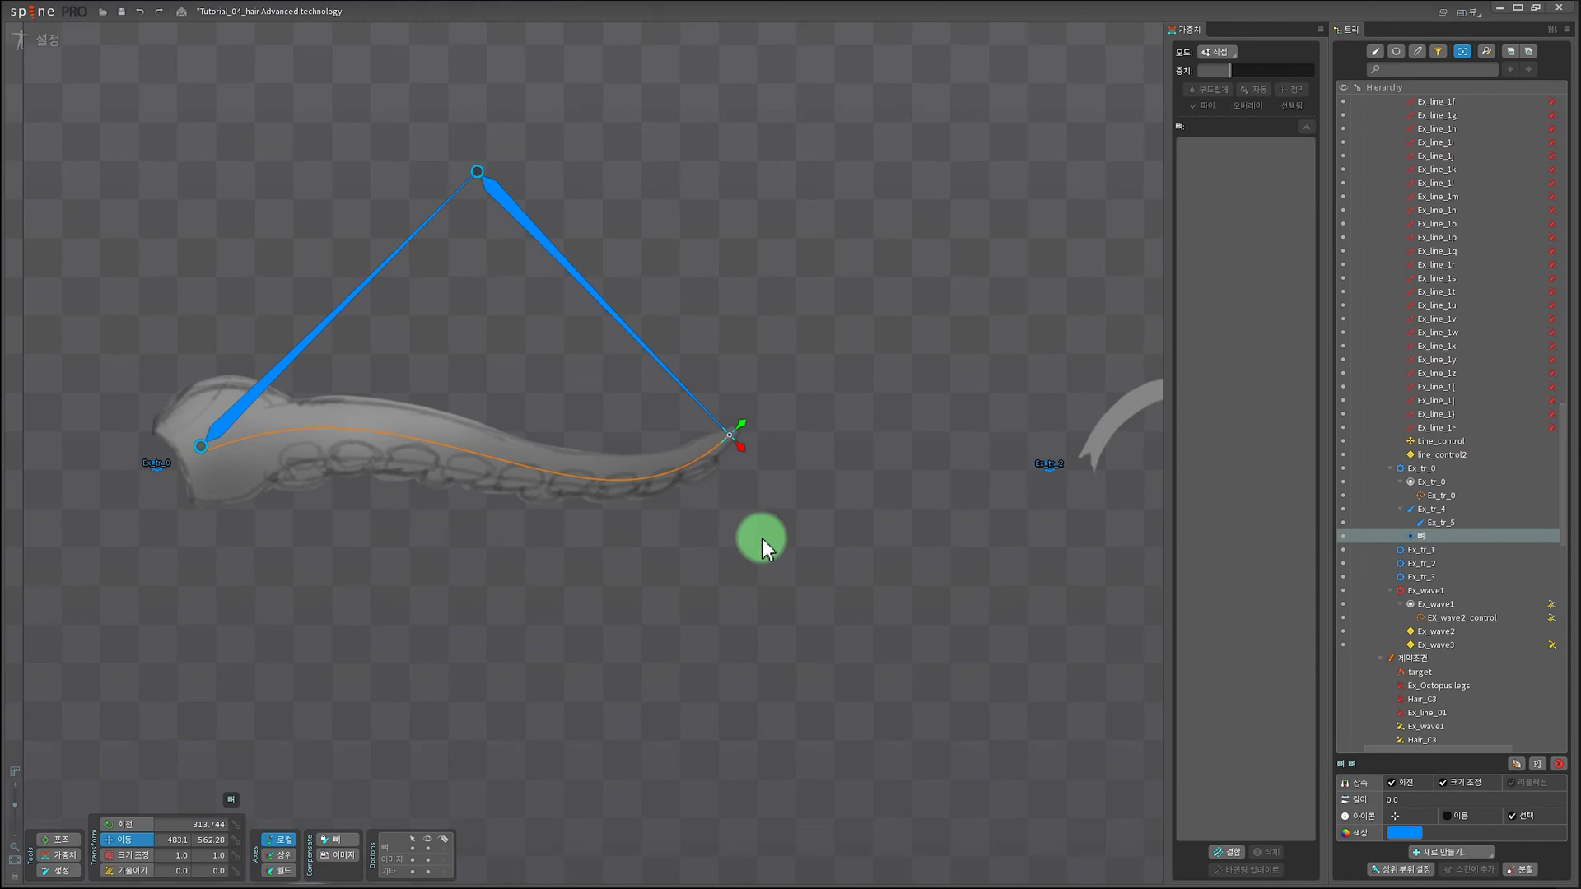
click(331, 325)
ctrl+click(635, 340)
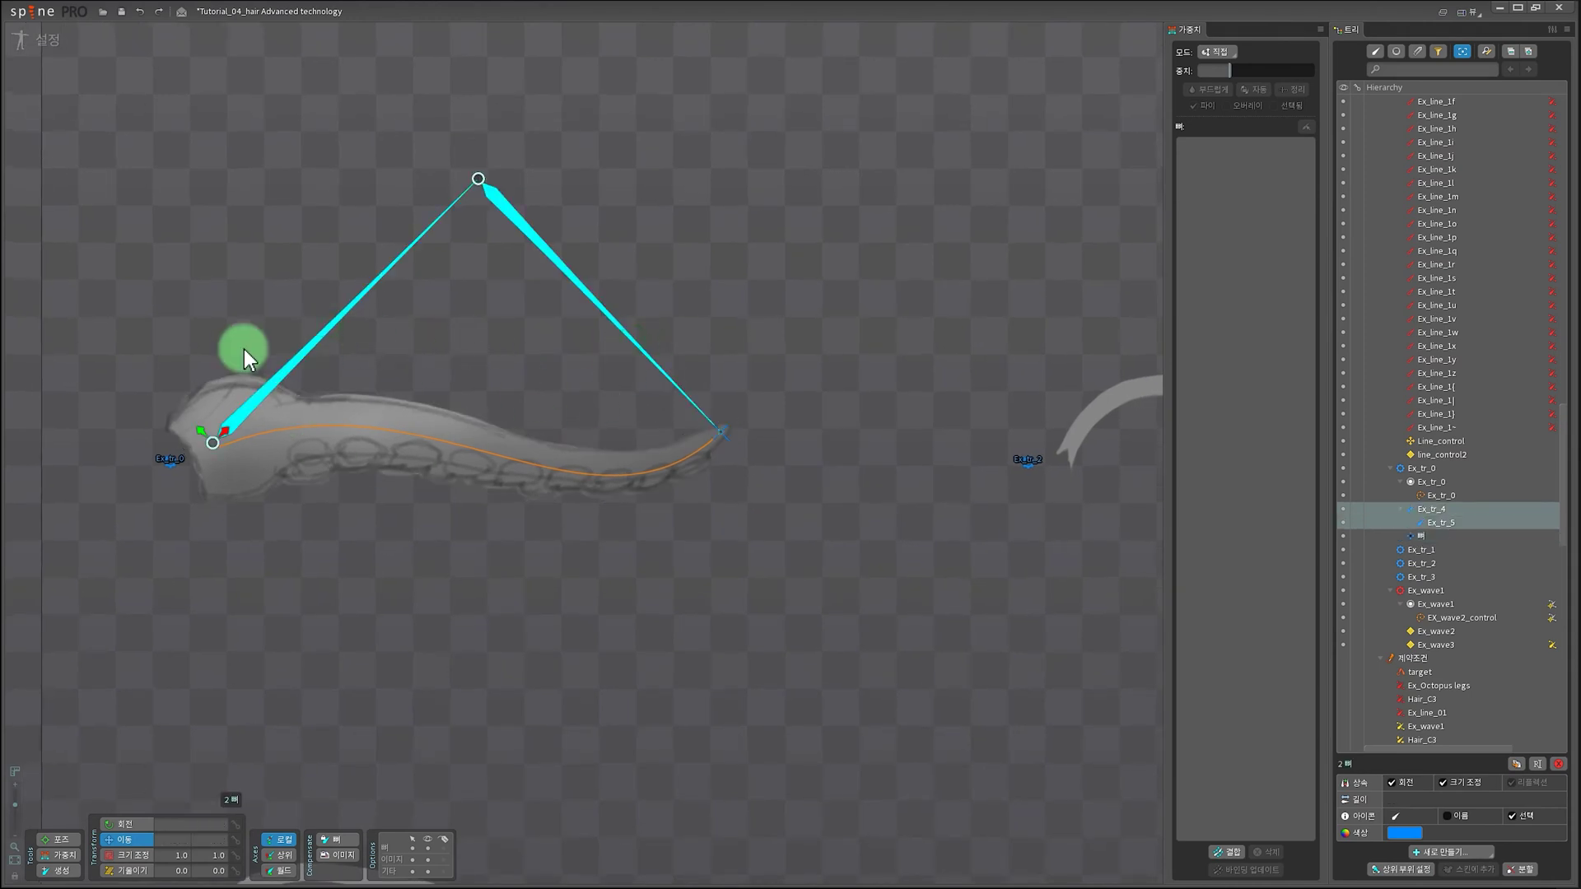
scroll(823, 577, up, 2)
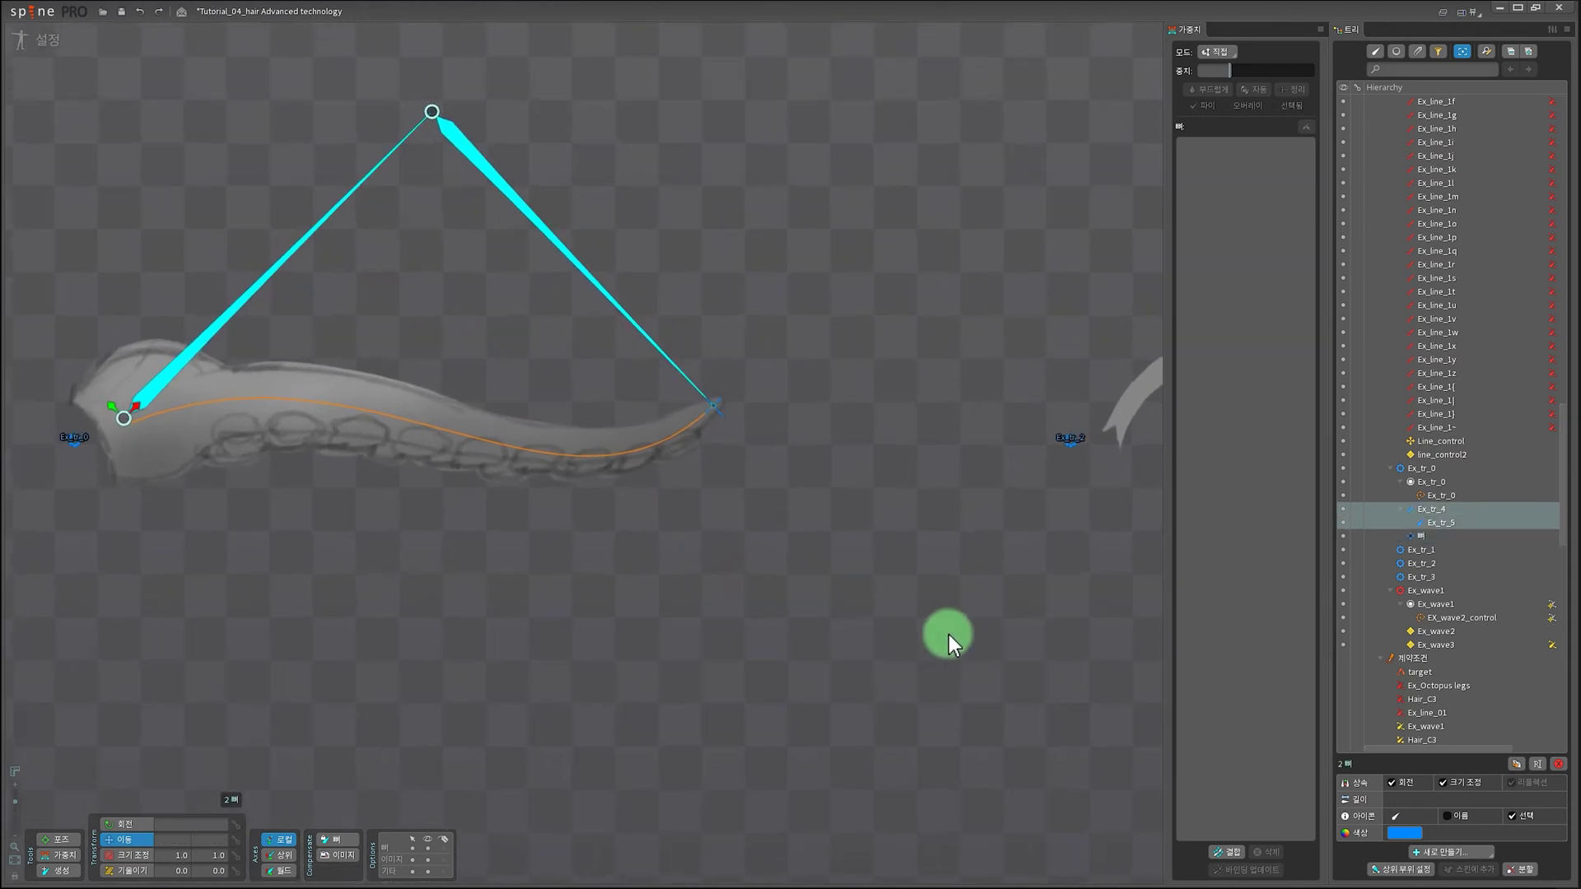
click(1451, 852)
click(1450, 807)
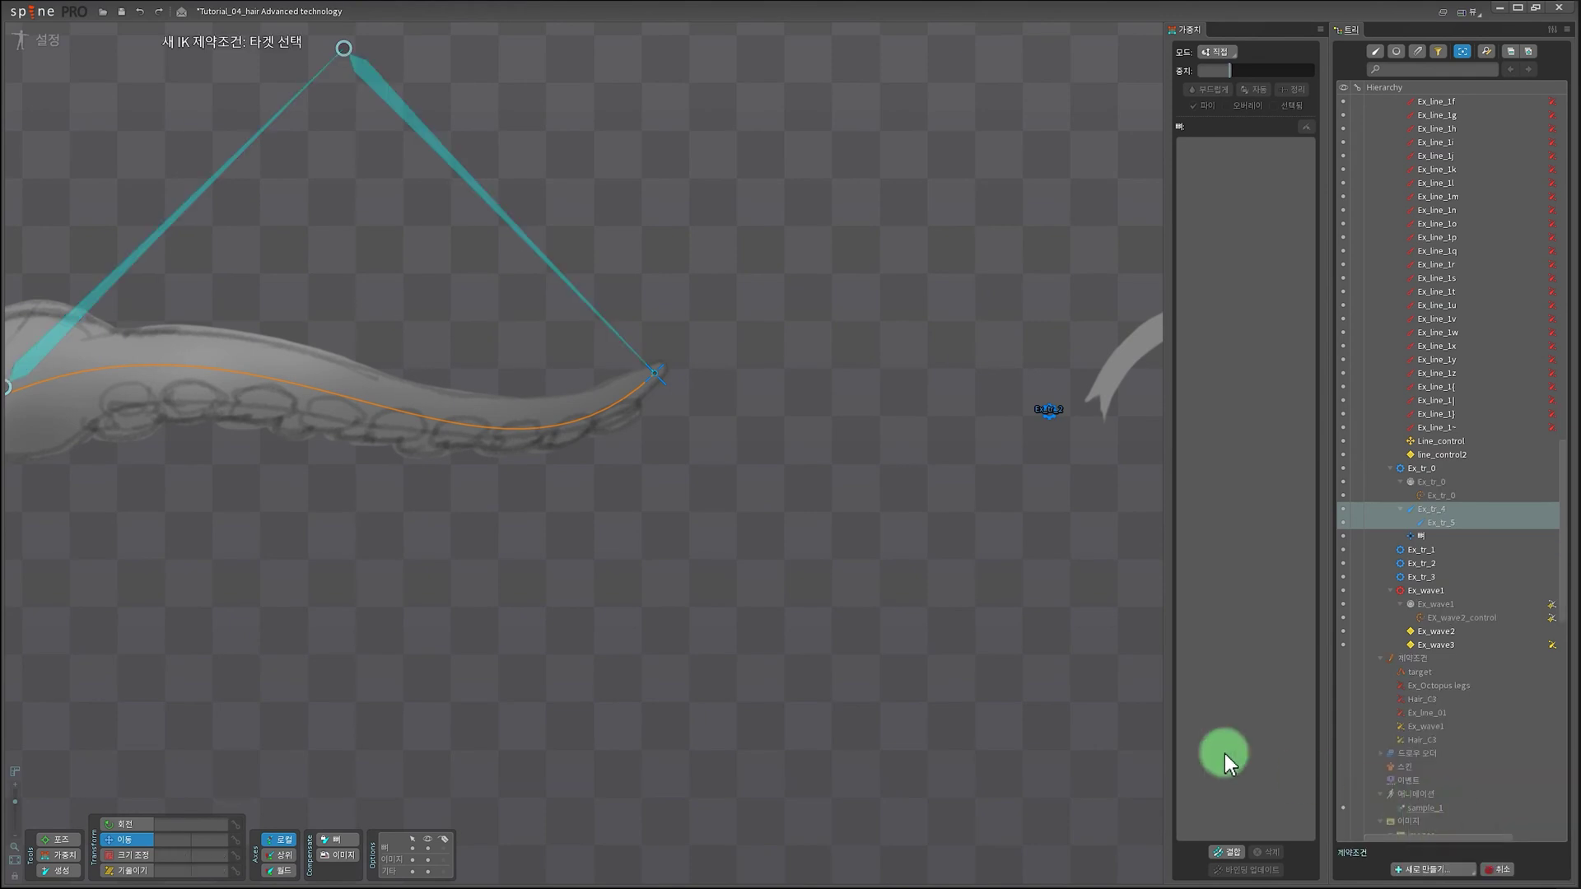
click(654, 369)
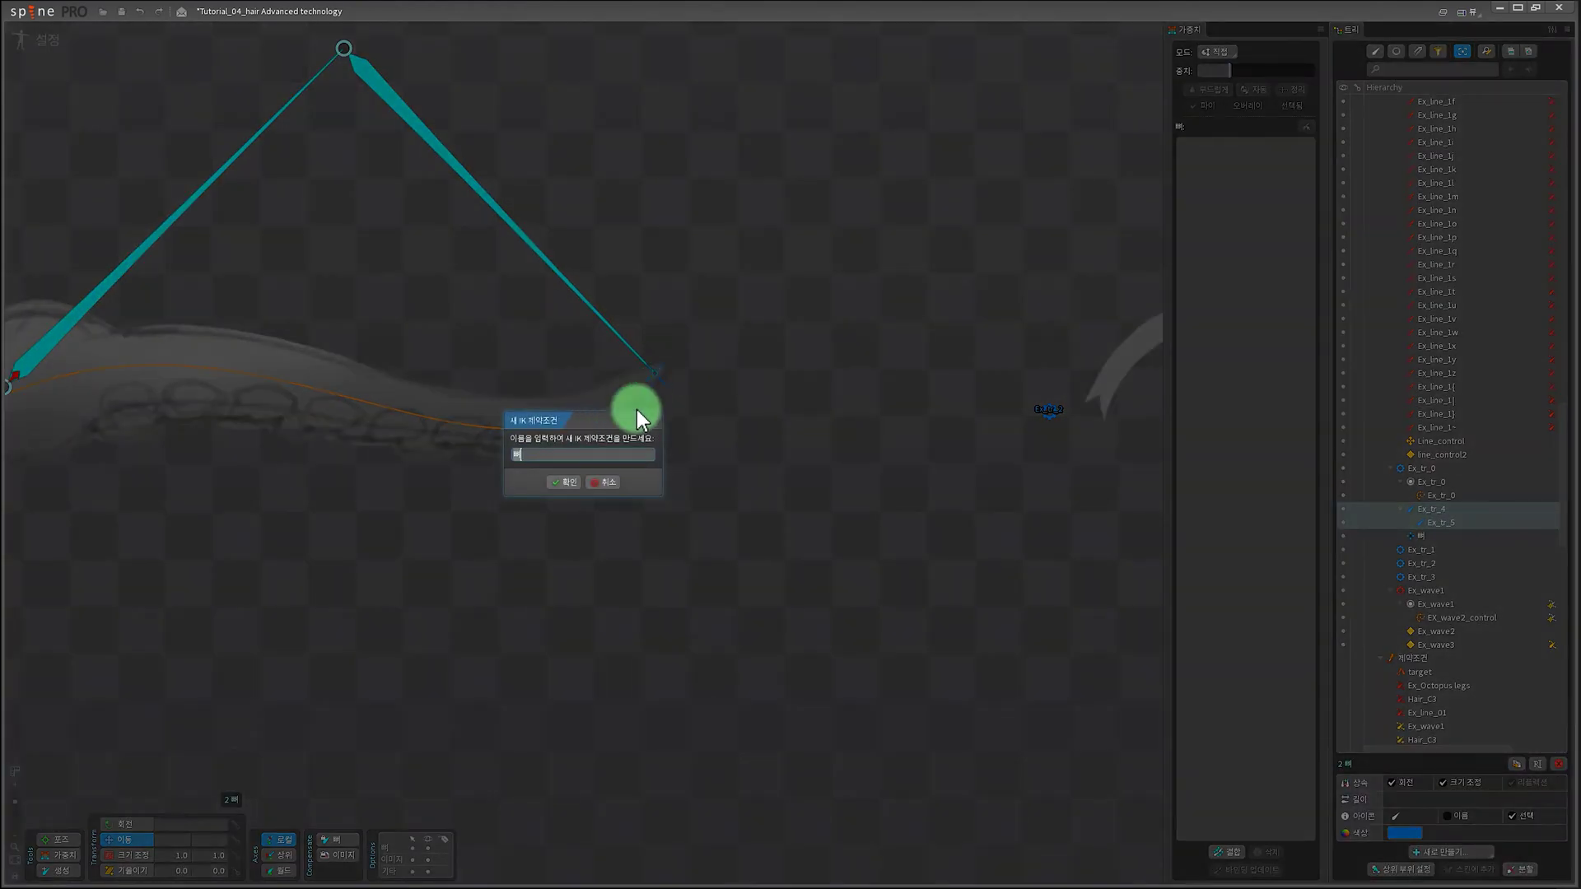
text(ik2)
key(Return)
Step: Change the colour of the IK target bone at the tentacle's tip to red, FF2700FF
scroll(666, 373, down, 1)
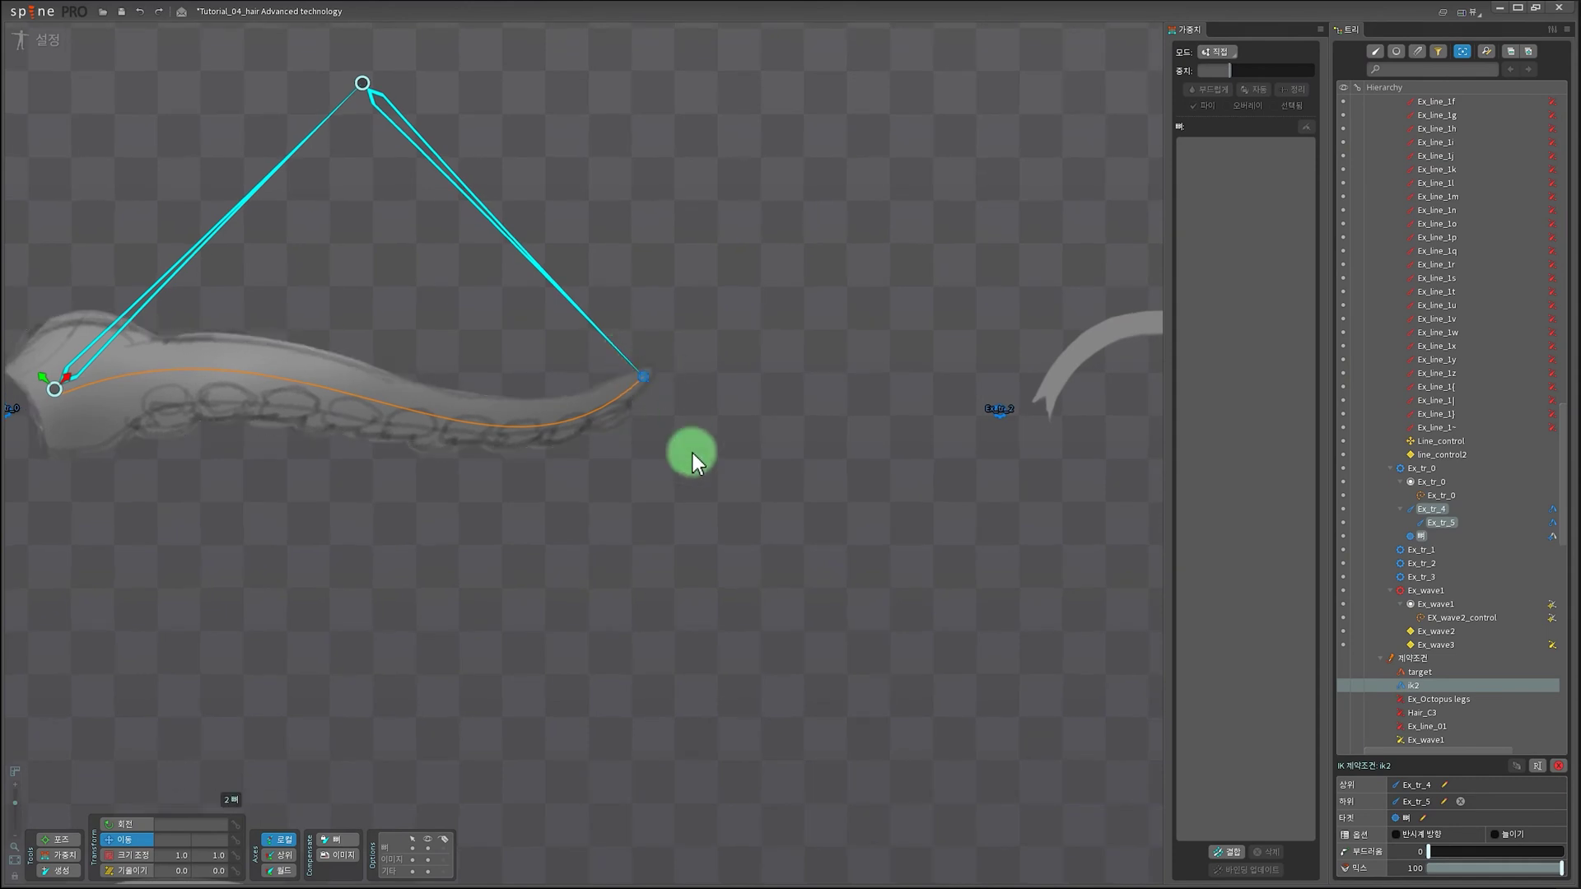
drag(673, 522, 826, 583)
mouse_move(797, 433)
mouse_down()
mouse_move(766, 456)
mouse_move(675, 313)
mouse_move(688, 478)
mouse_move(774, 377)
mouse_move(797, 434)
mouse_up()
click(1398, 833)
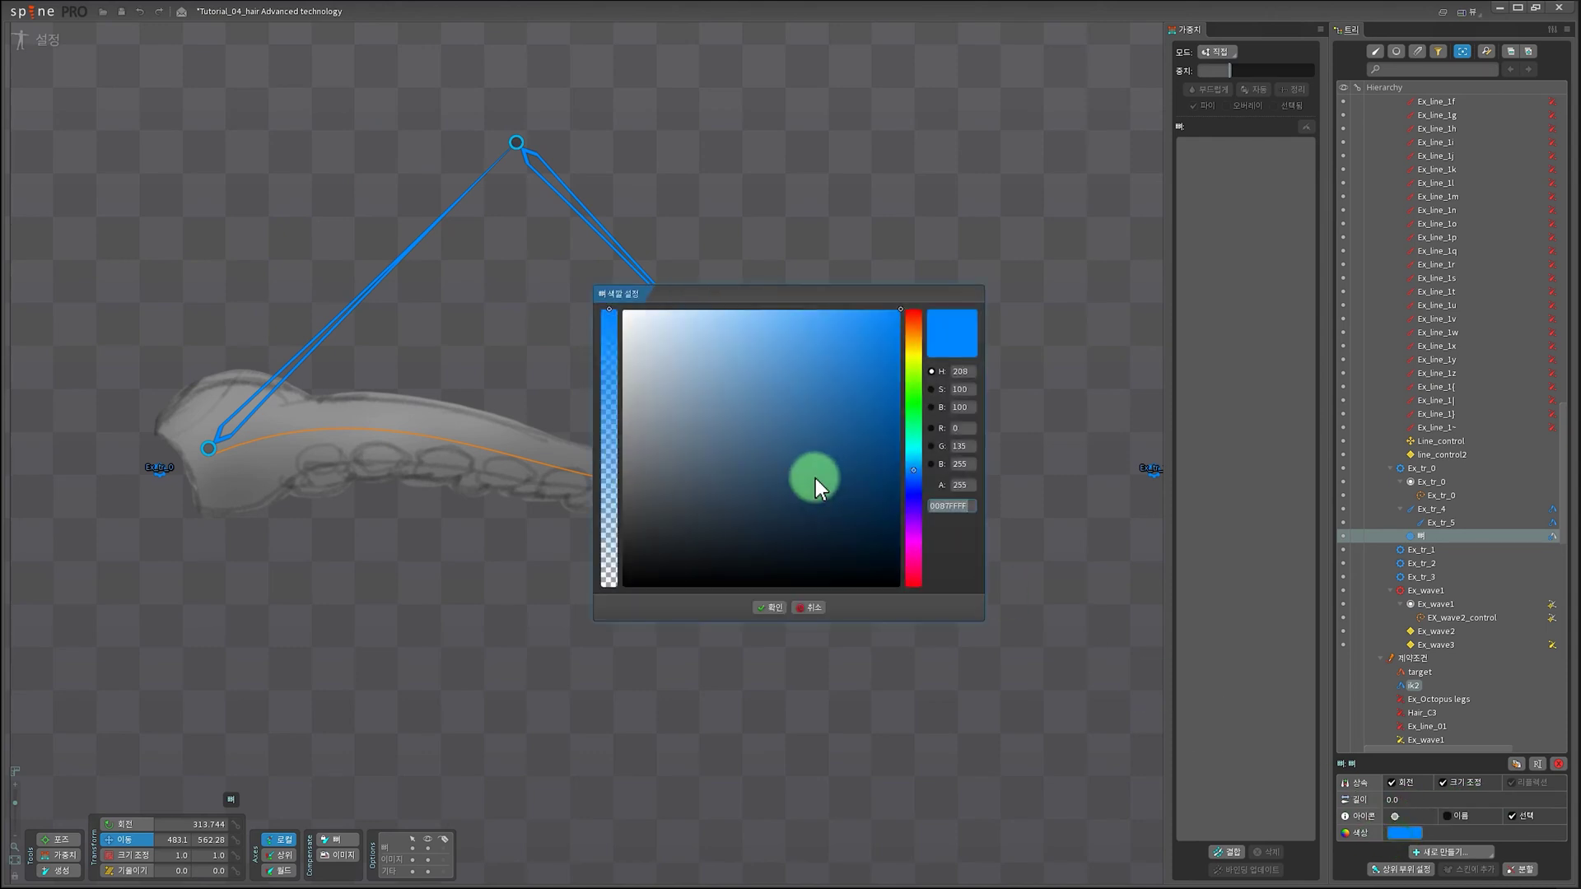
drag(906, 323, 868, 327)
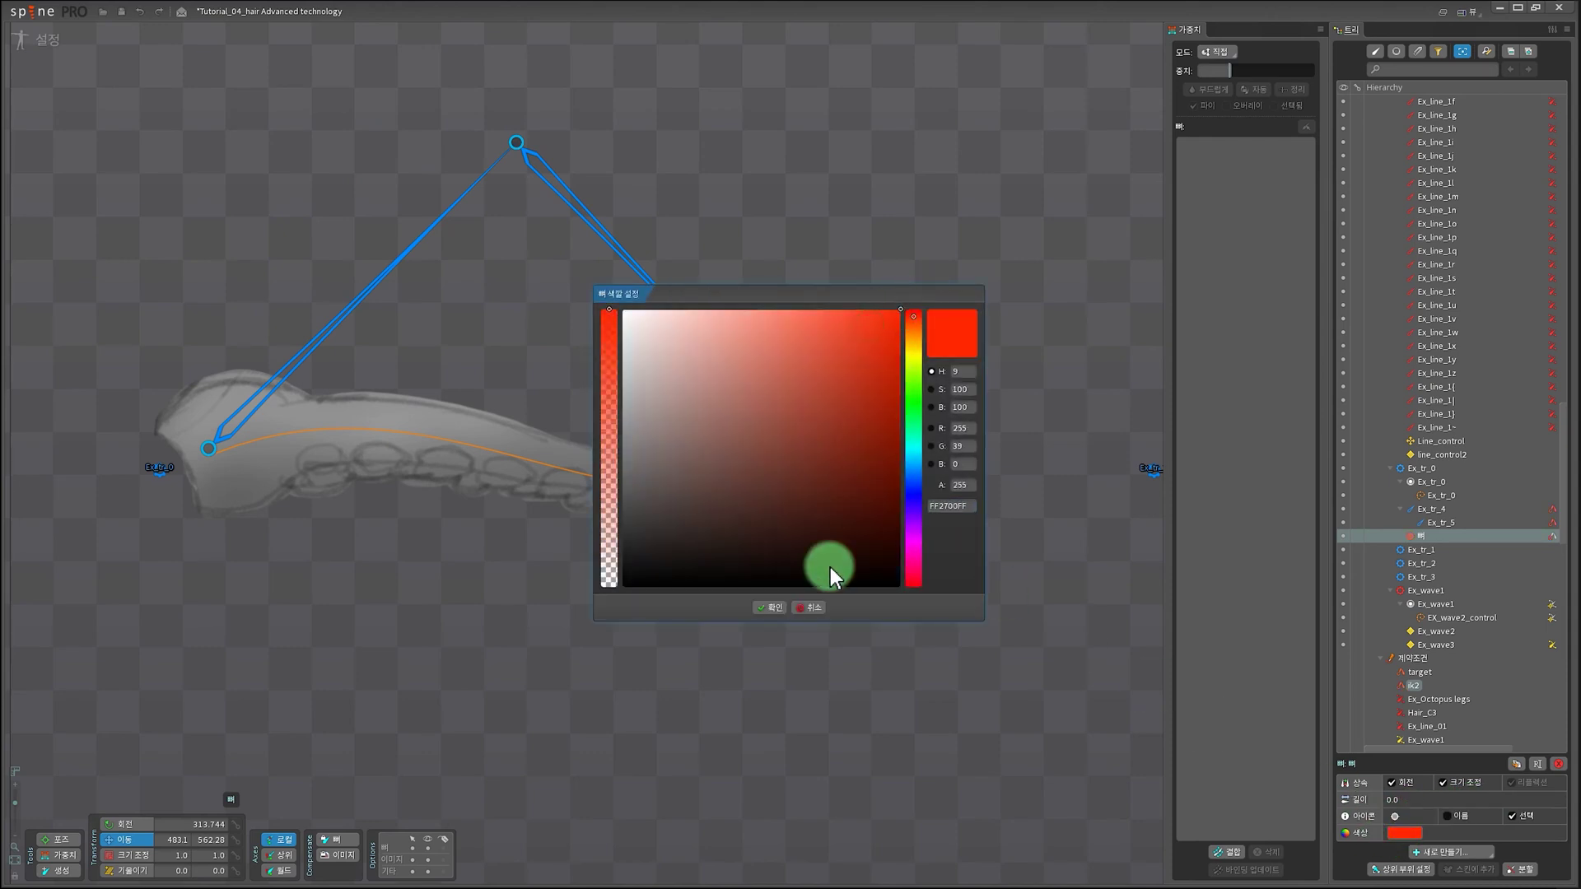
click(772, 607)
Step: Try moving the red target bone to test the two-bone IK chain, and undo the move
scroll(787, 576, down, 2)
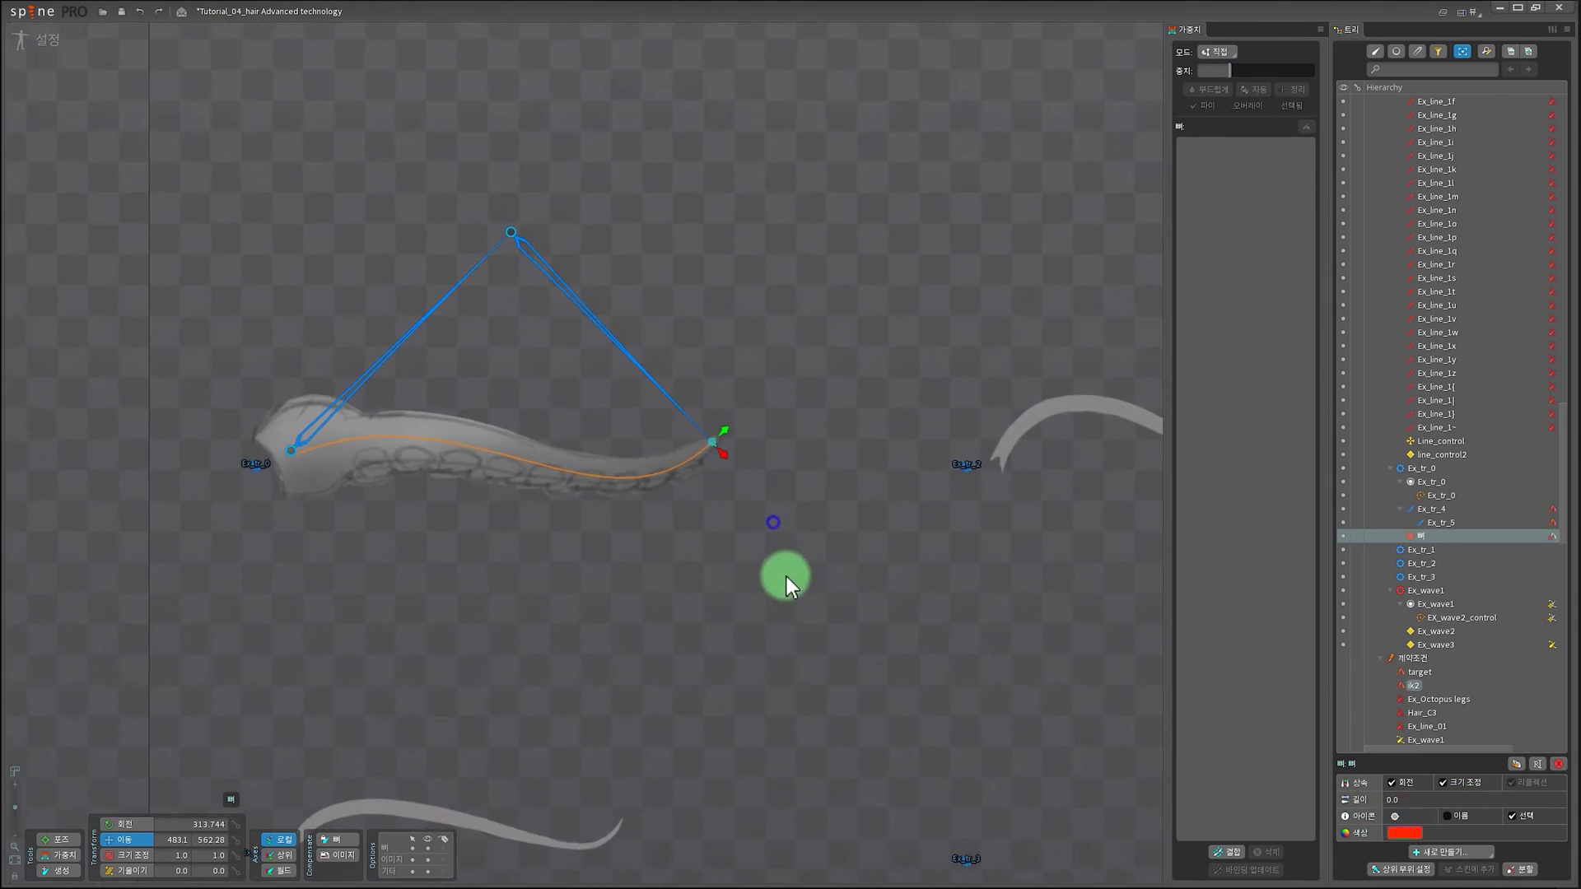
click(703, 555)
mouse_move(715, 455)
mouse_down()
mouse_move(695, 364)
mouse_move(703, 439)
mouse_up()
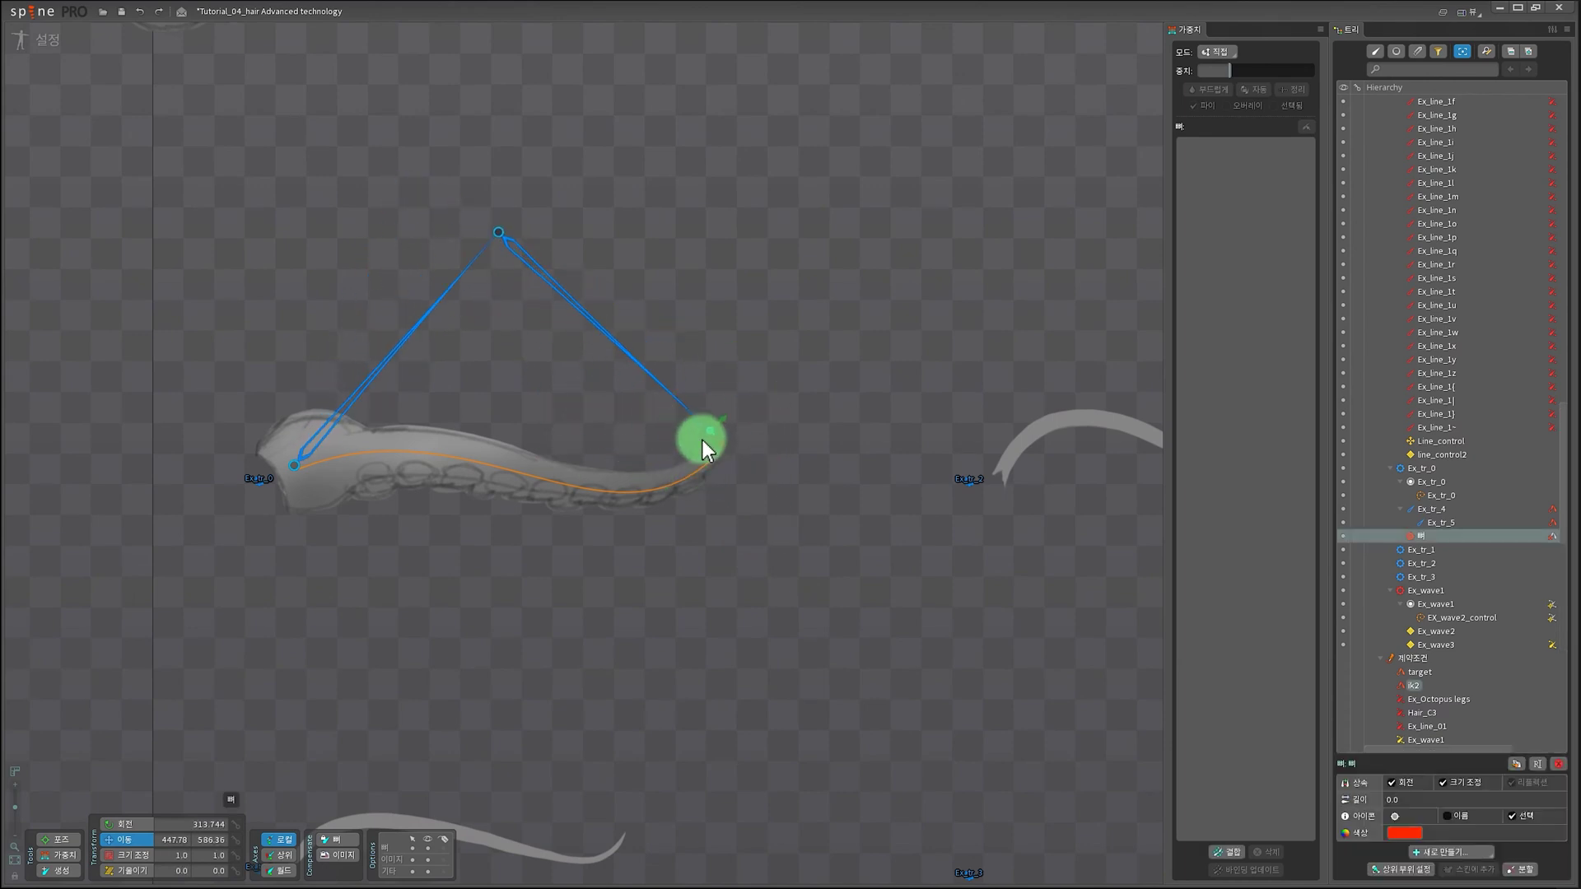
key(ctrl+z)
Step: Create a short downward-pointing child bone of Ex_tr_0, about 103 long, just below the apex of the two-bone chain
scroll(667, 568, up, 3)
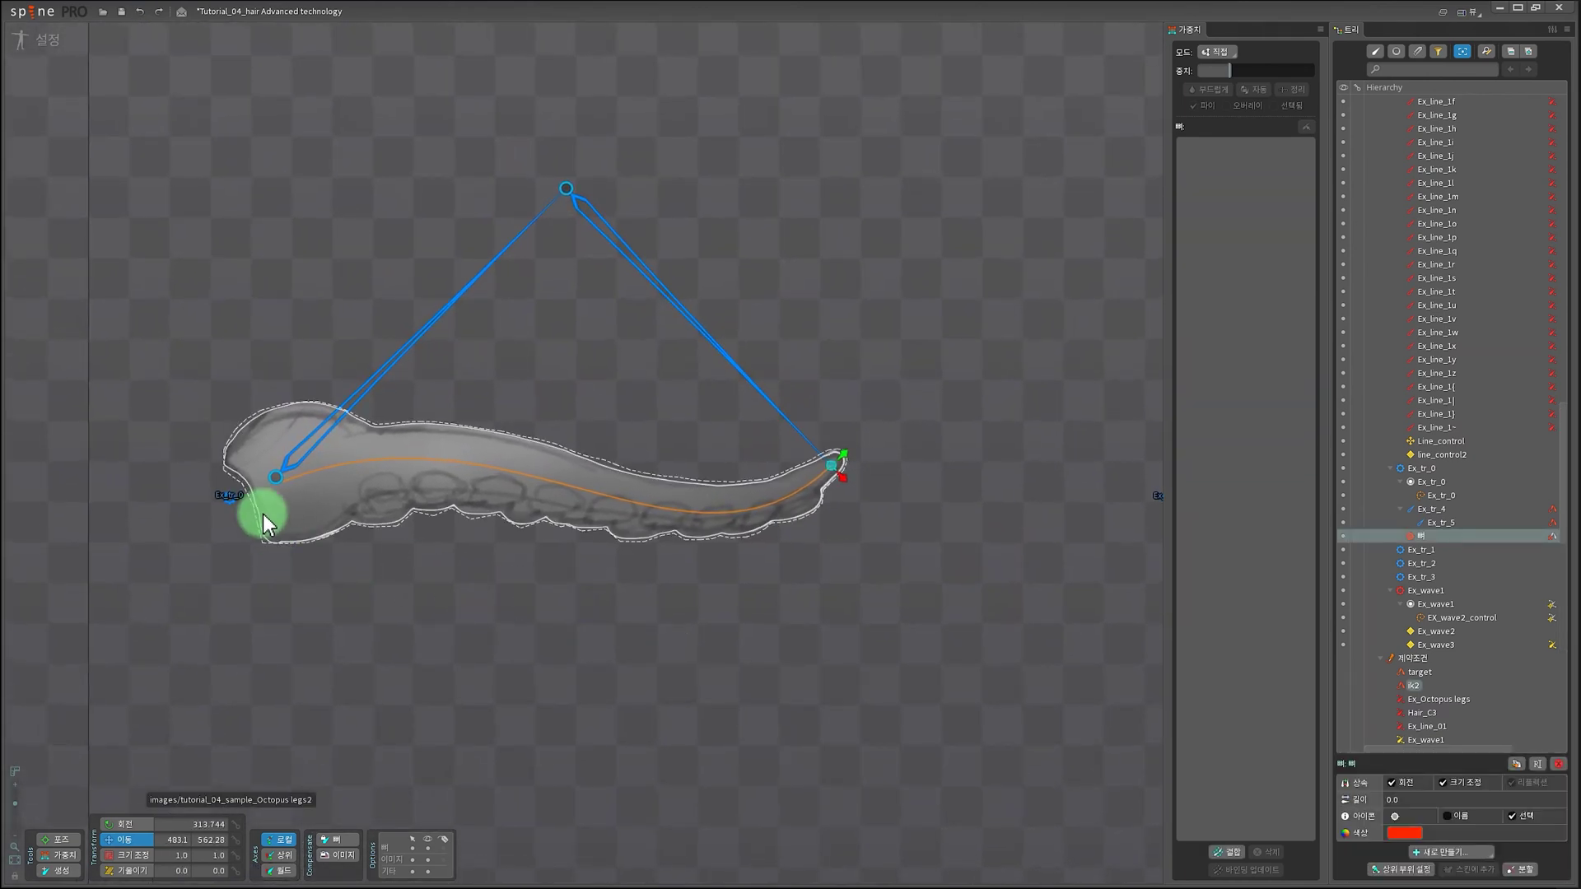
click(232, 499)
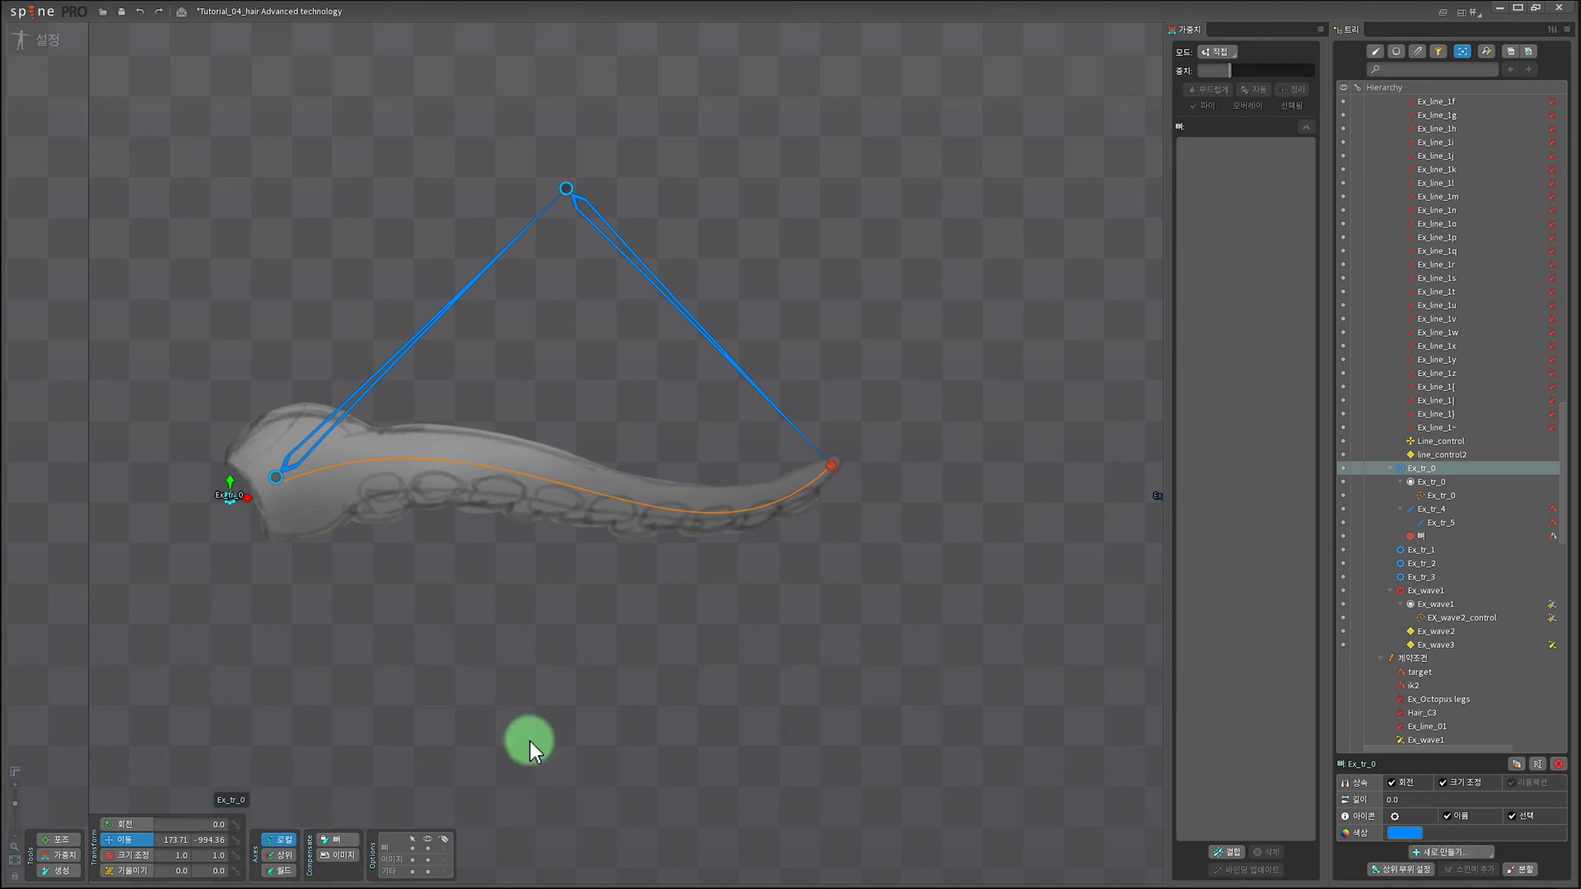
click(58, 870)
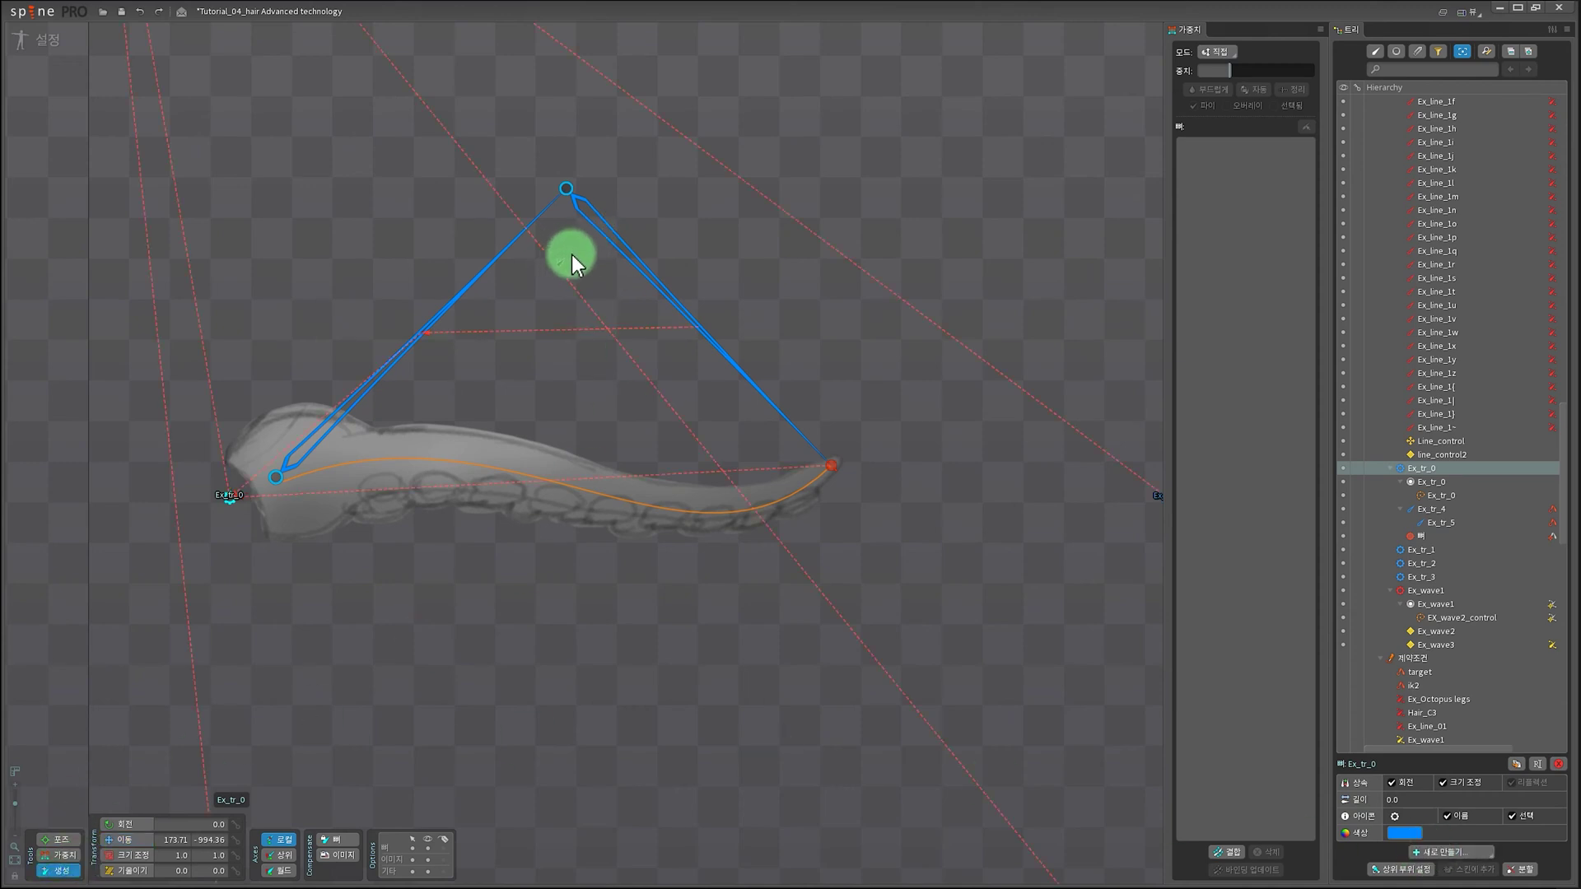
drag(566, 247, 567, 278)
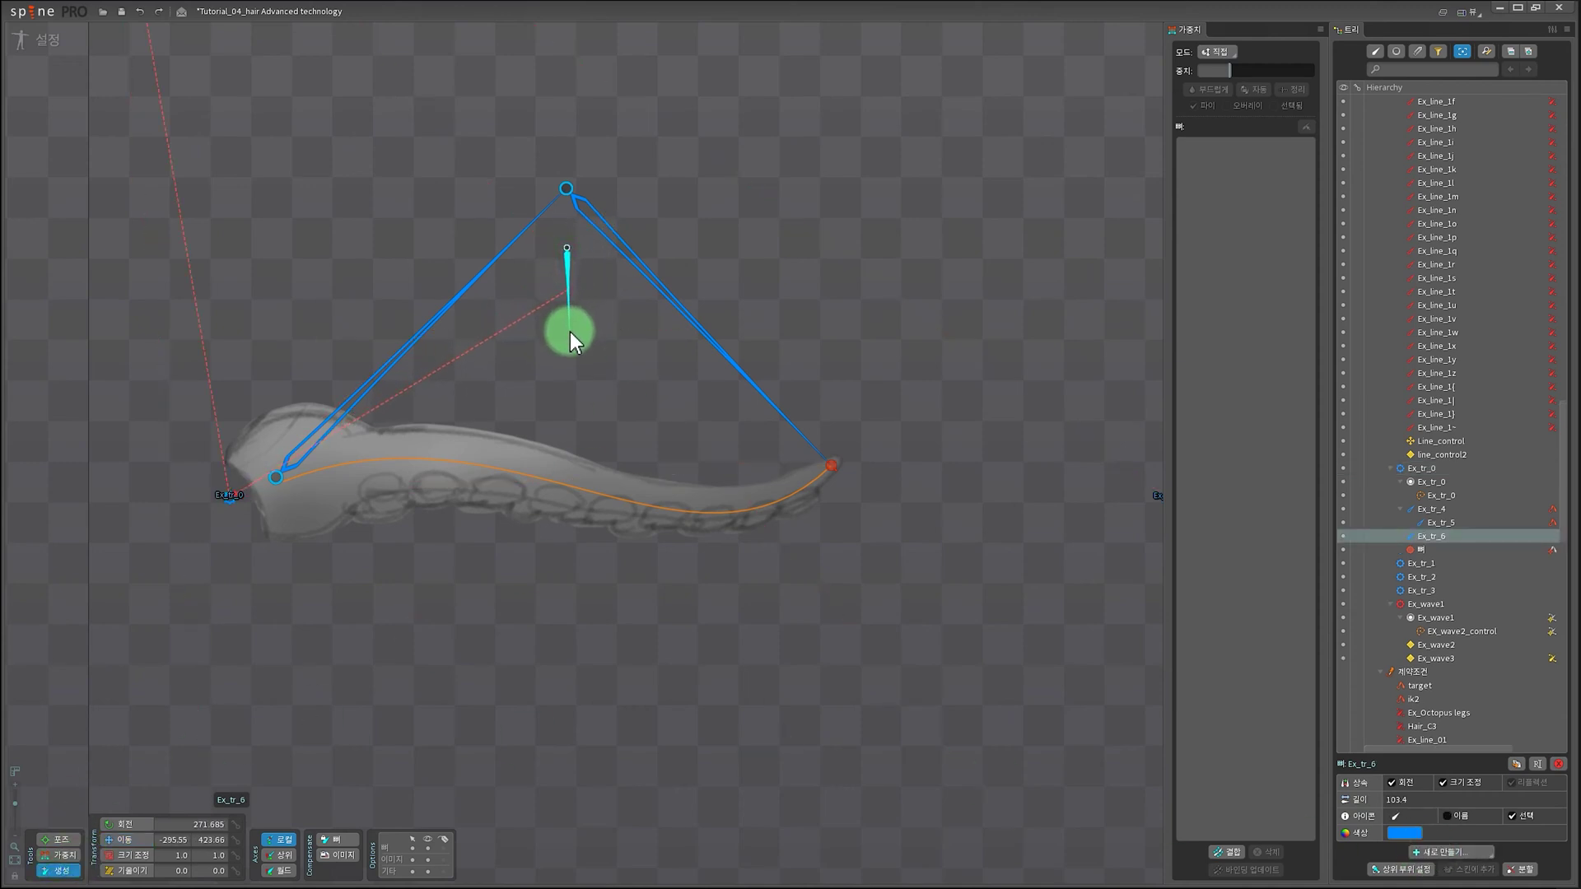
right_click(626, 388)
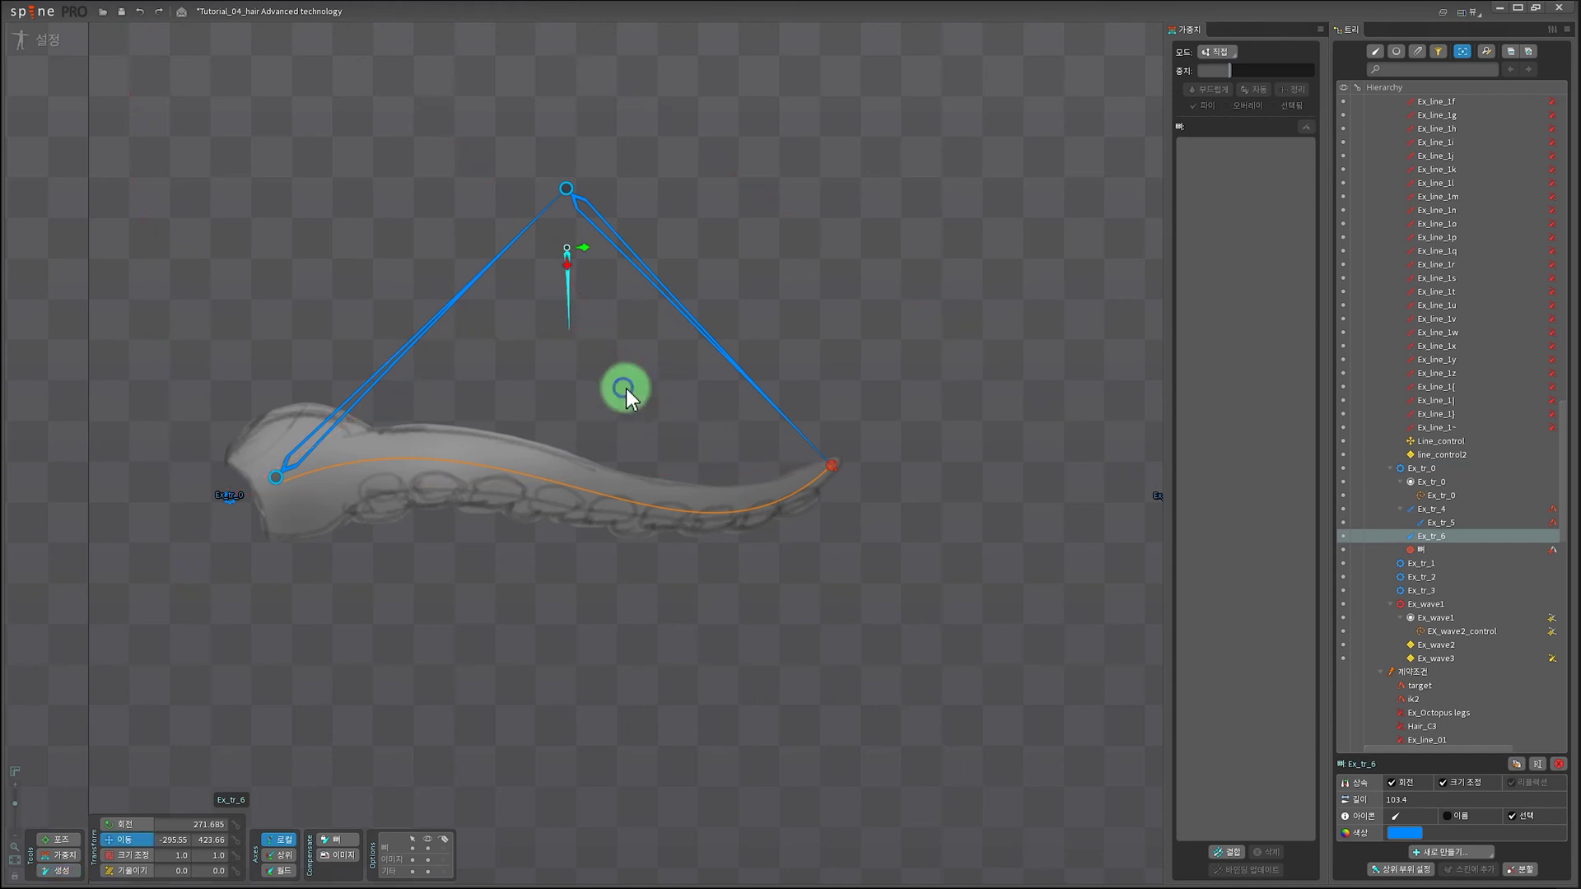
scroll(626, 388, down, 2)
drag(647, 548, 649, 603)
scroll(639, 629, up, 4)
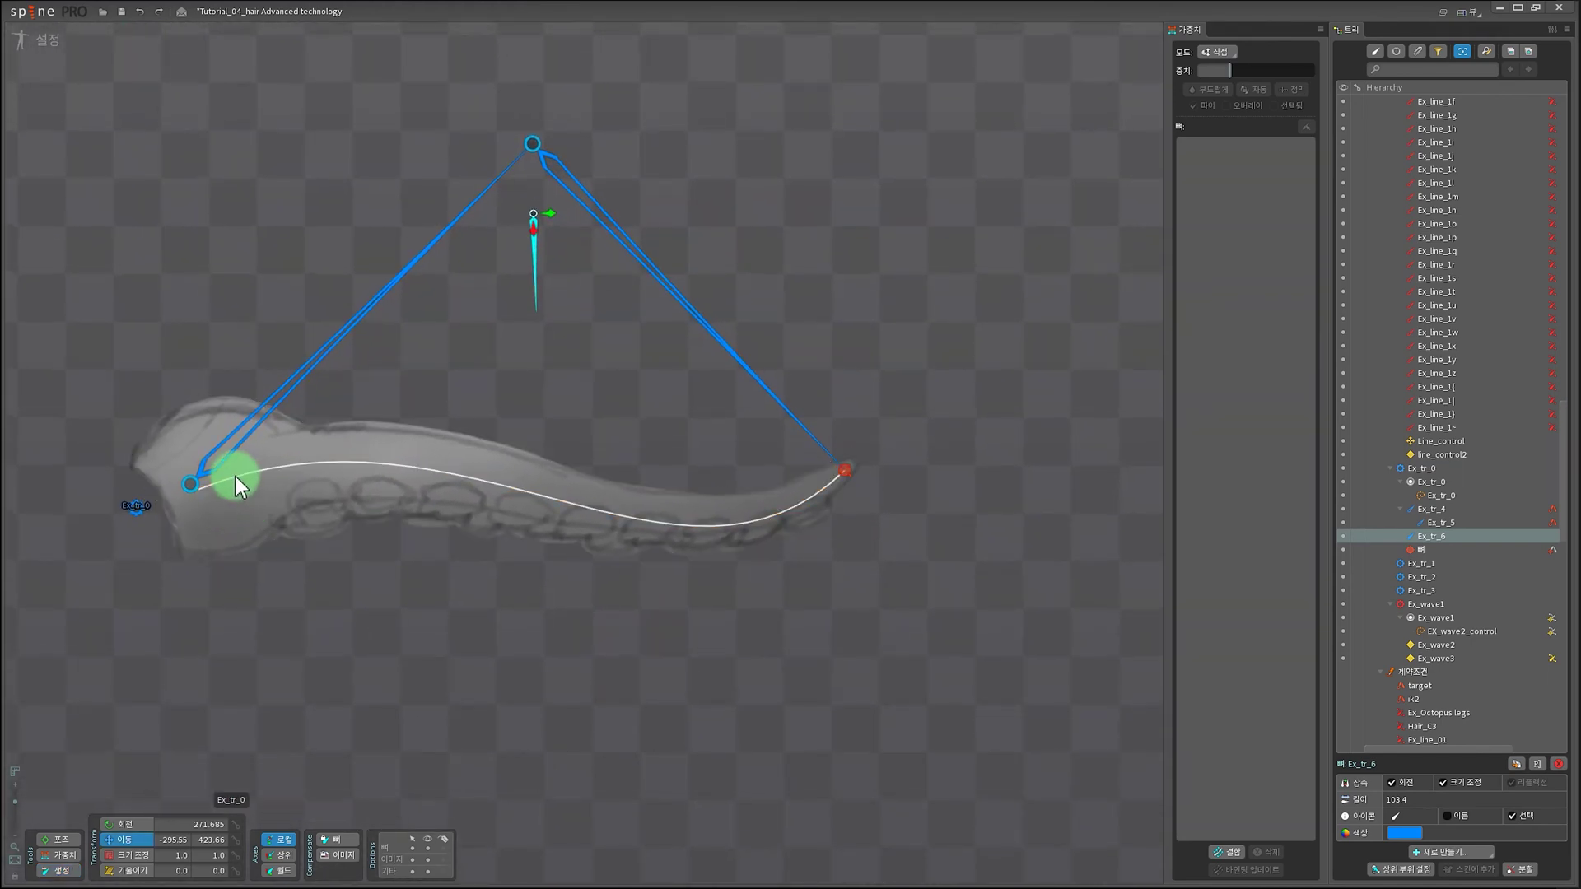
Step: Create a straight child bone of Ex_tr_0, about 687 long, running along the tentacle from its base to its tip
click(221, 539)
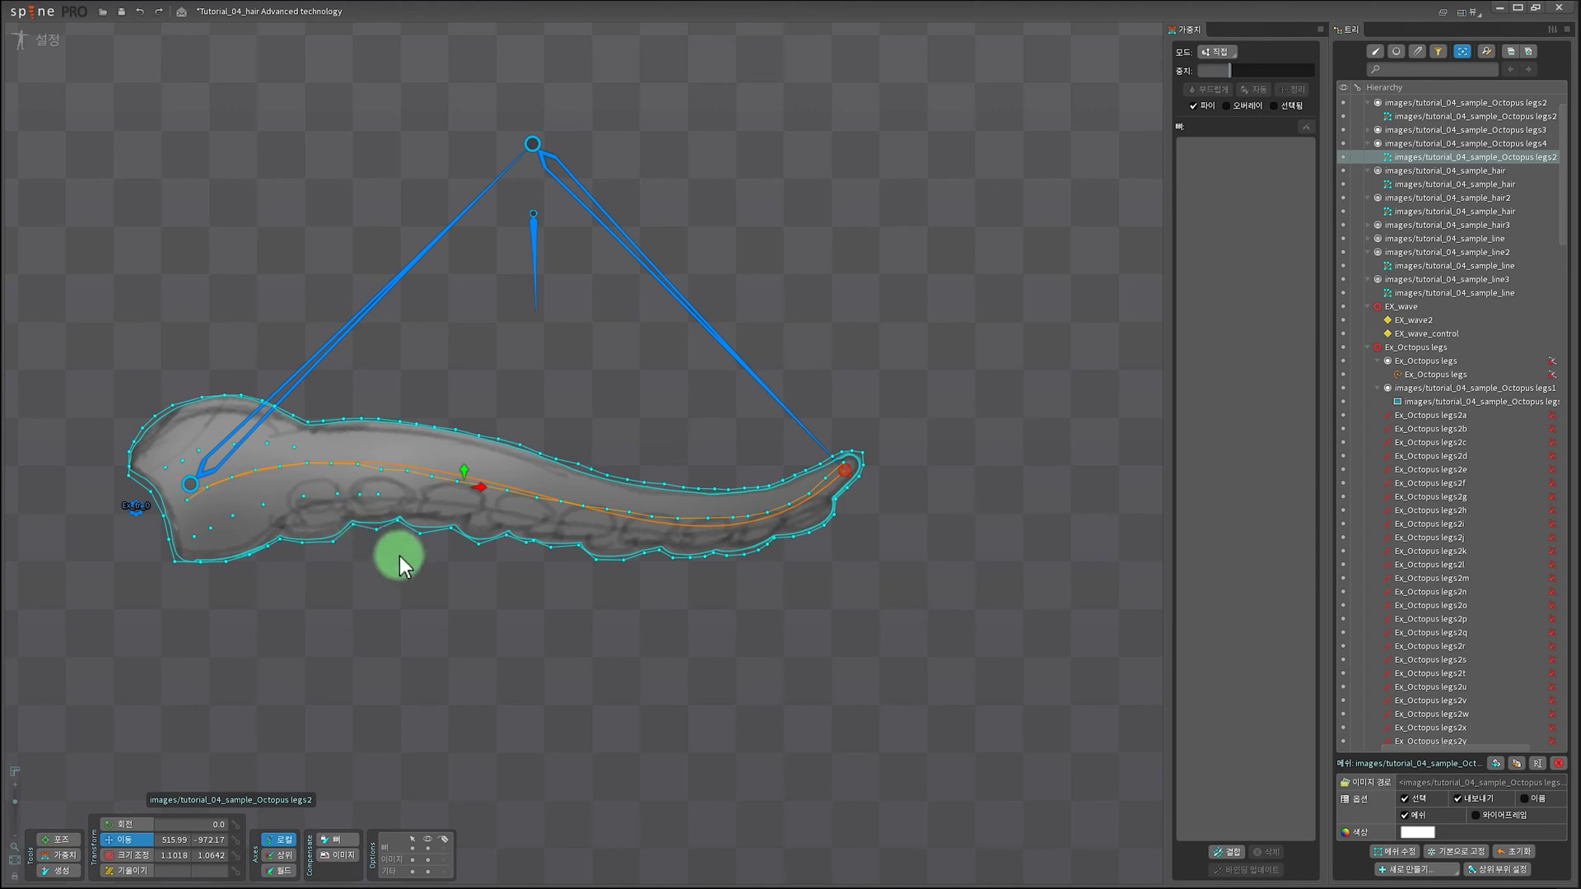
key(Escape)
scroll(508, 569, down, 1)
drag(511, 635, 528, 569)
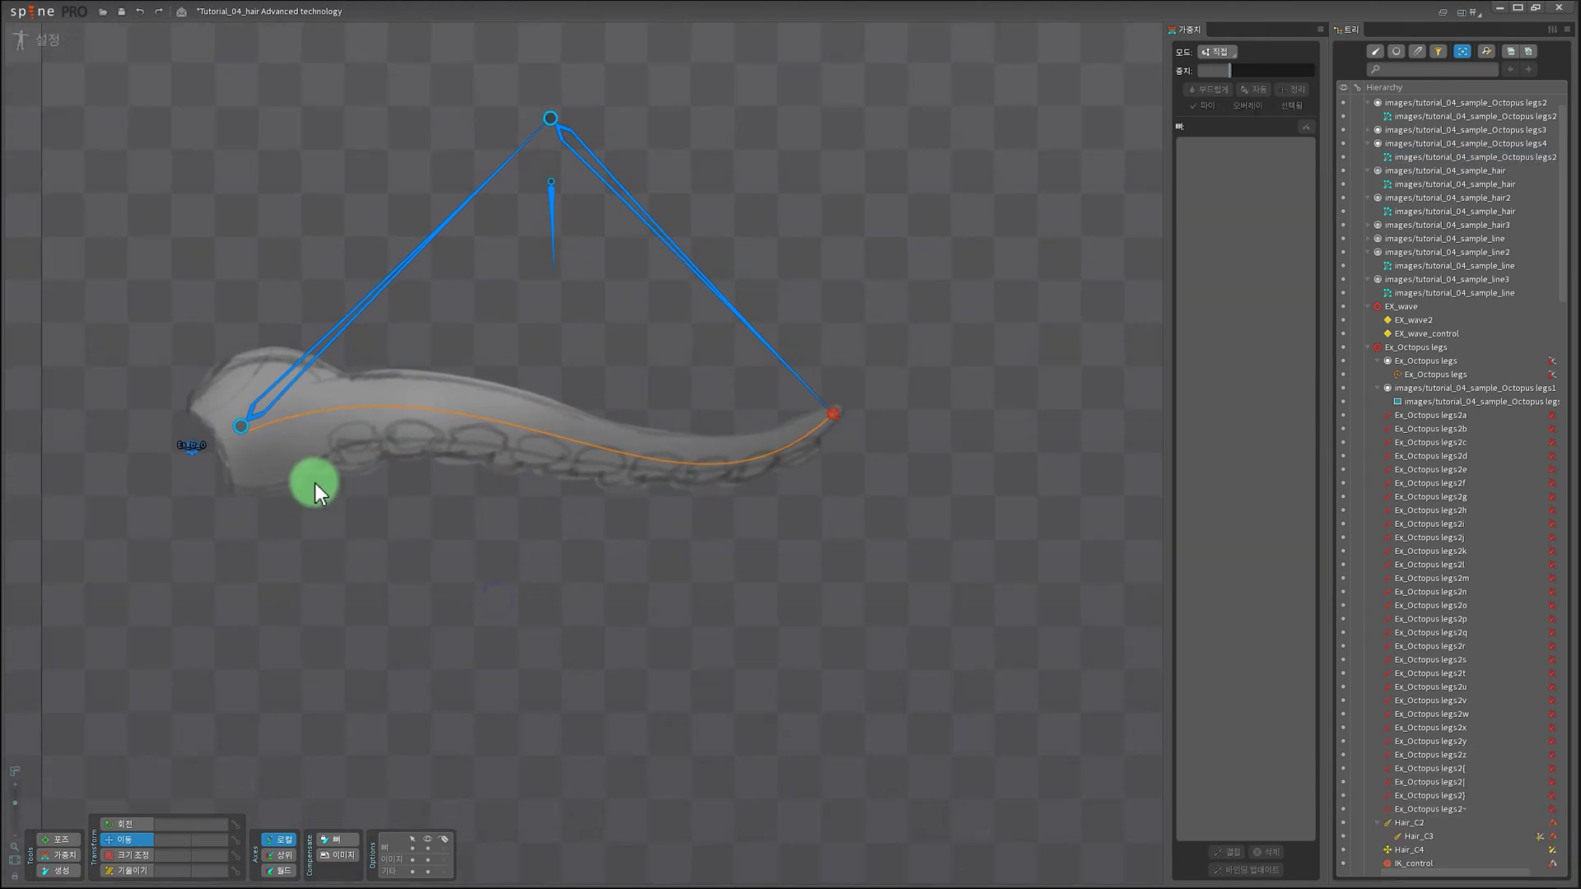
click(196, 448)
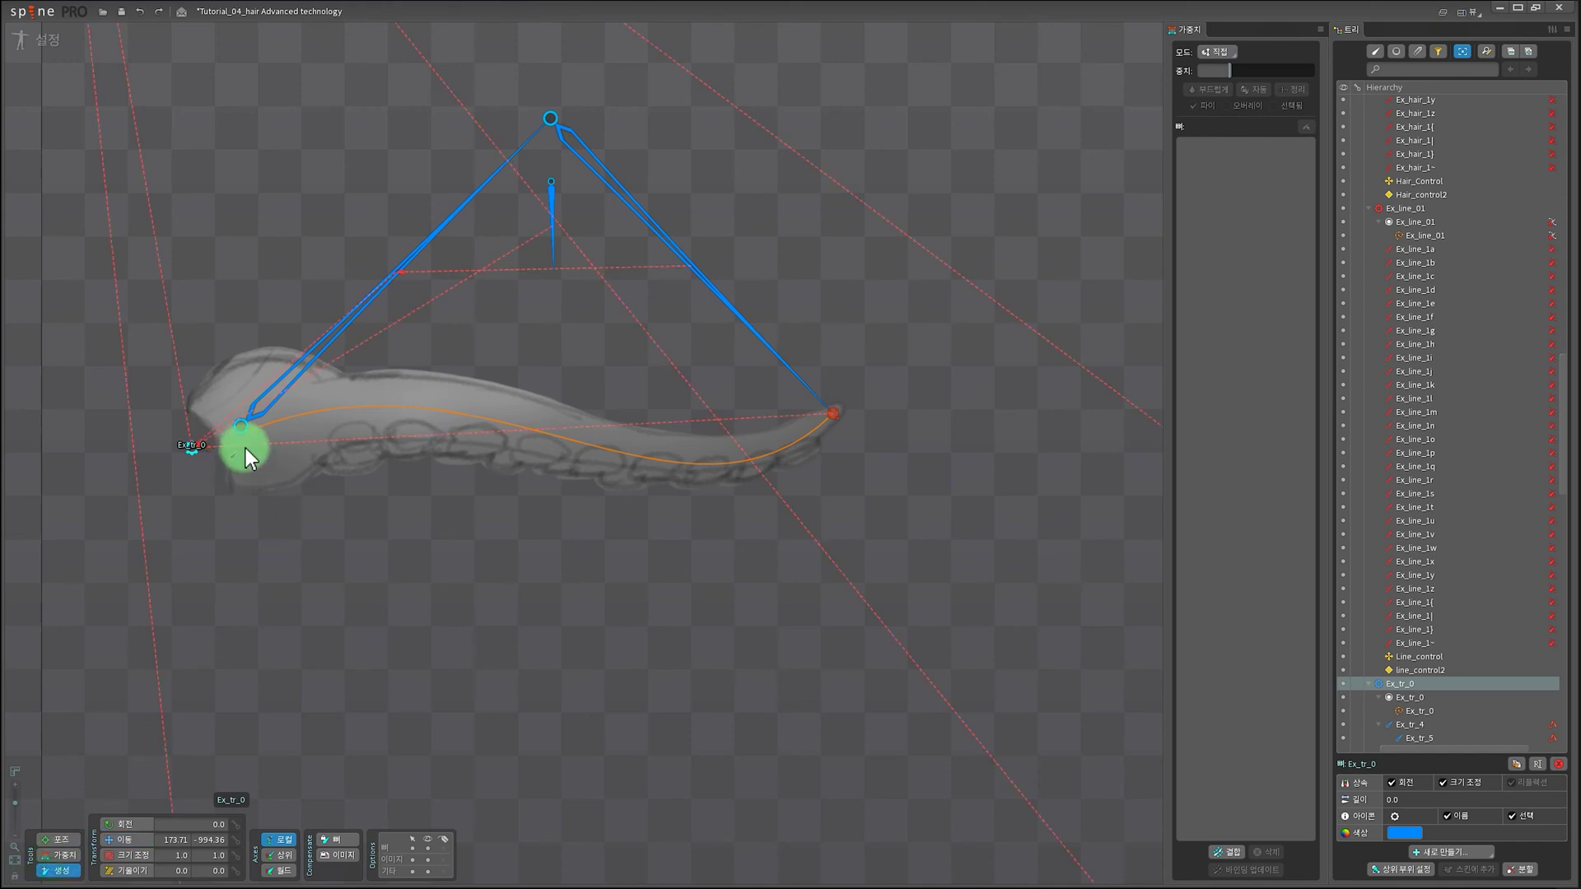
drag(244, 438, 838, 436)
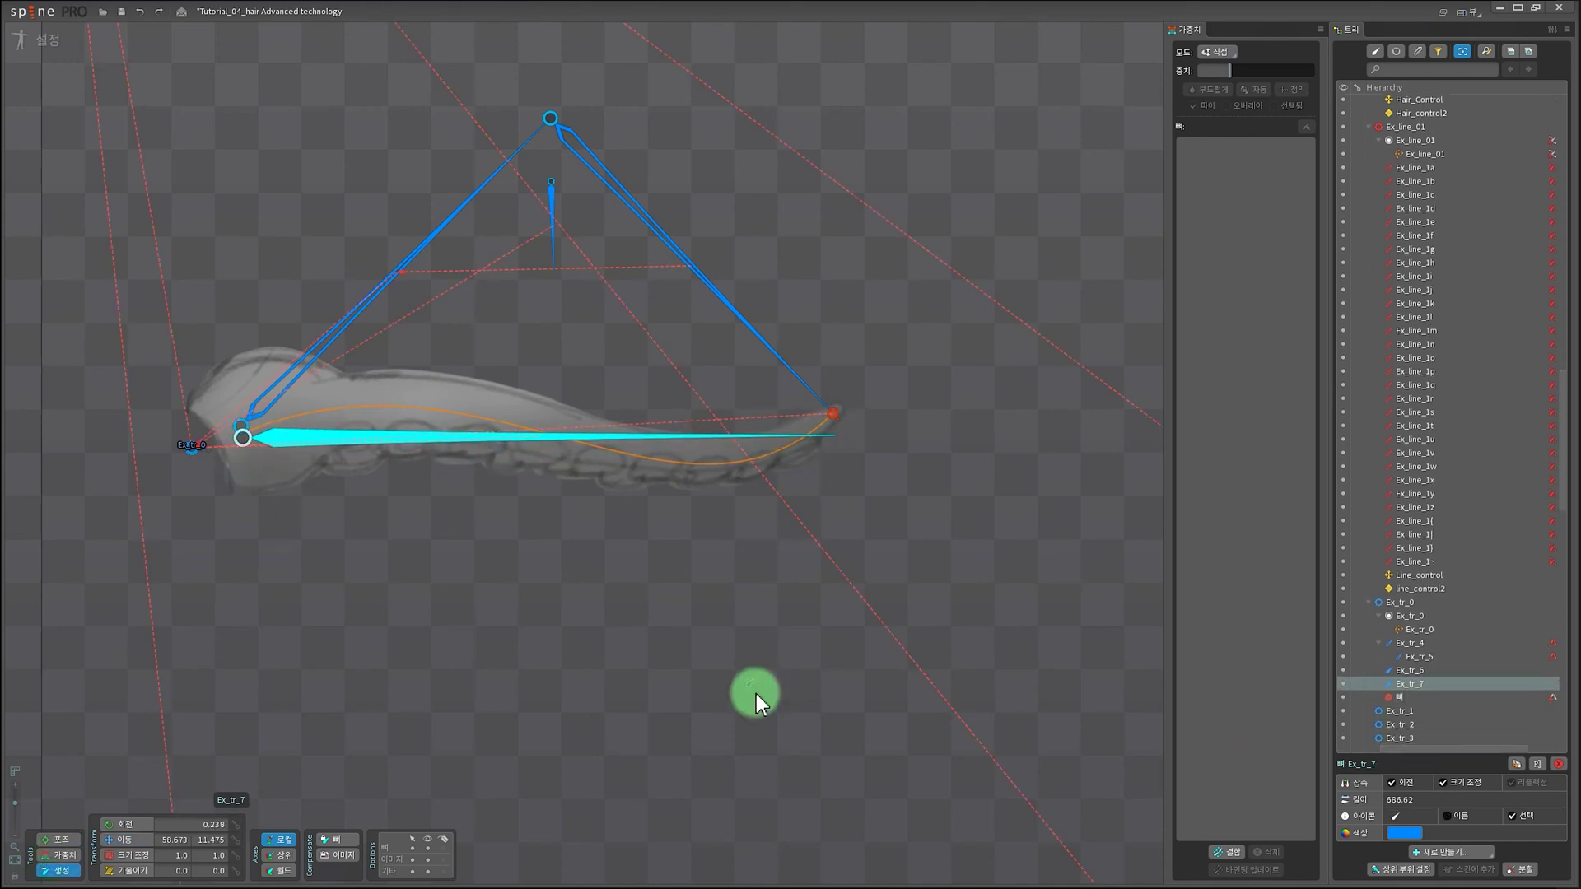
Step: Split the long tentacle bone into 20 bones
click(1521, 869)
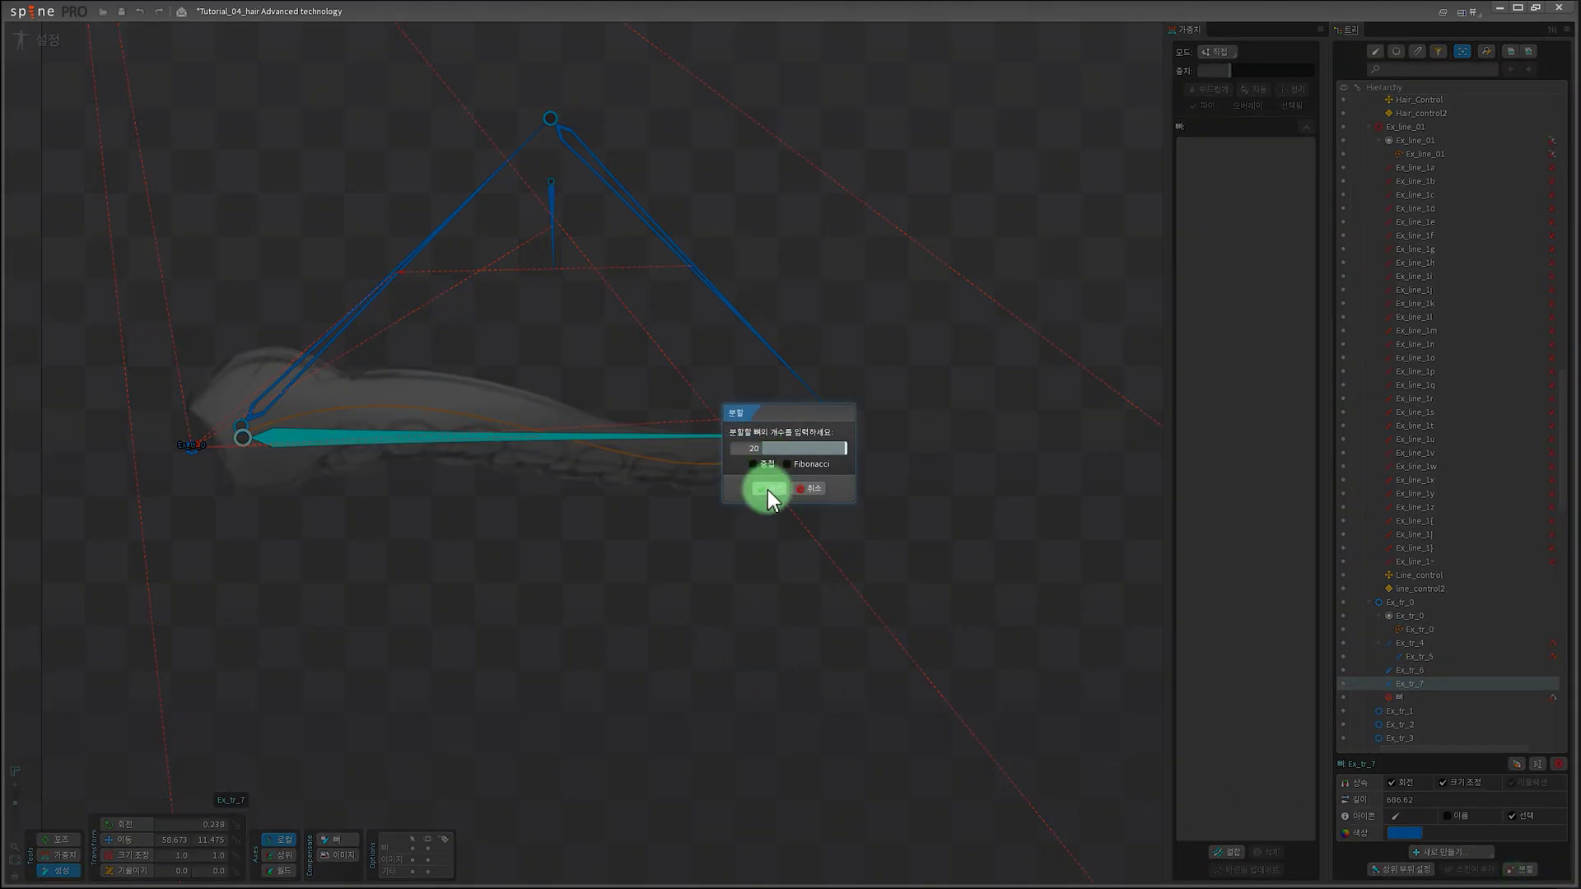
click(767, 490)
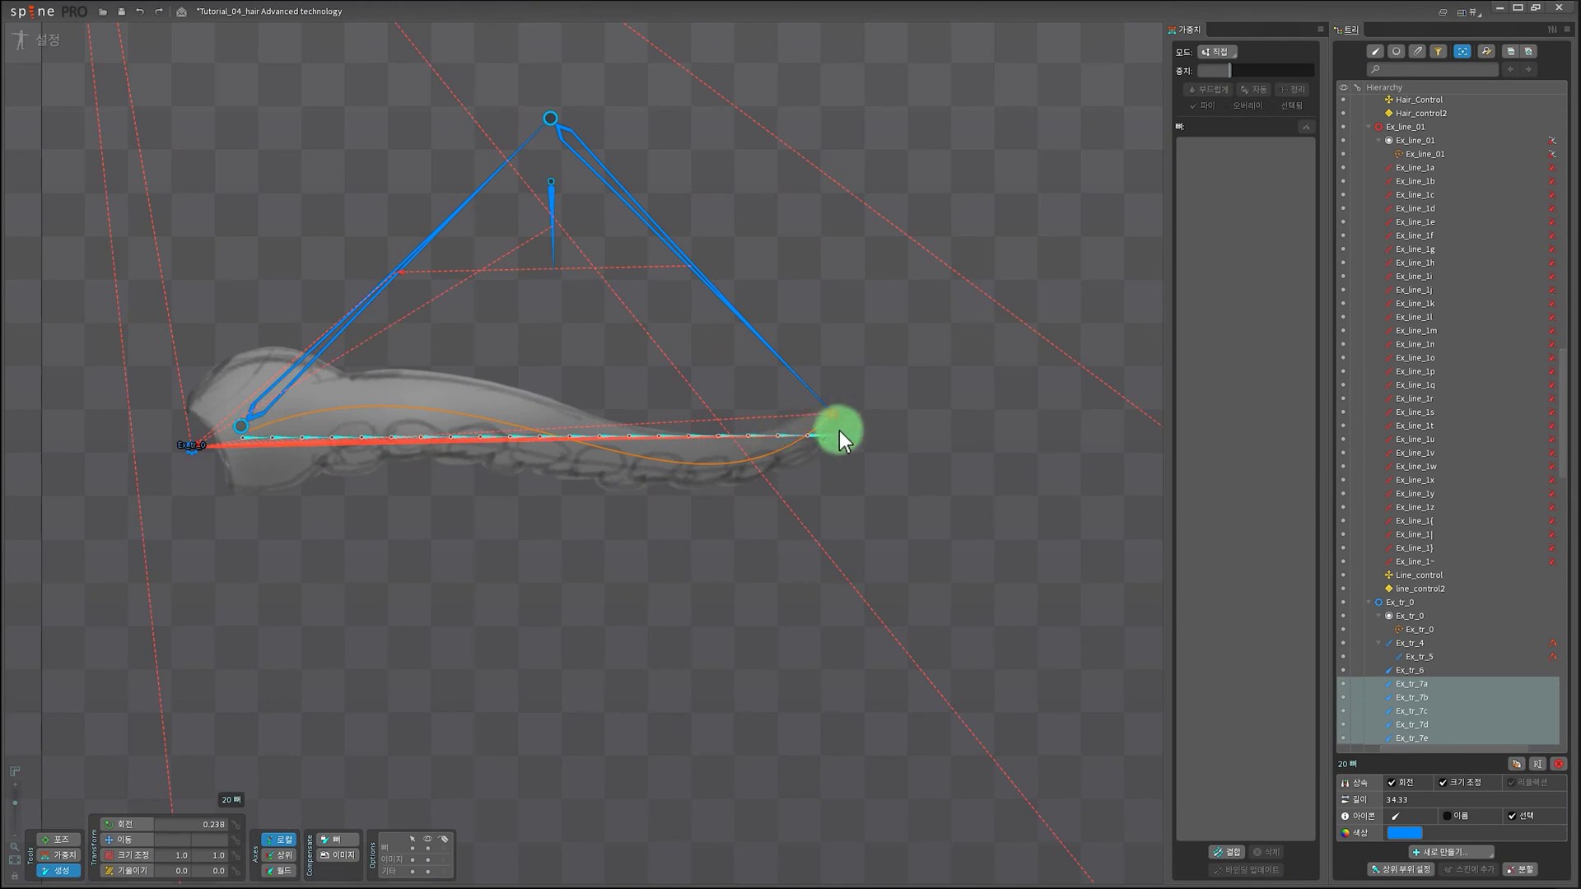
scroll(1463, 576, down, 7)
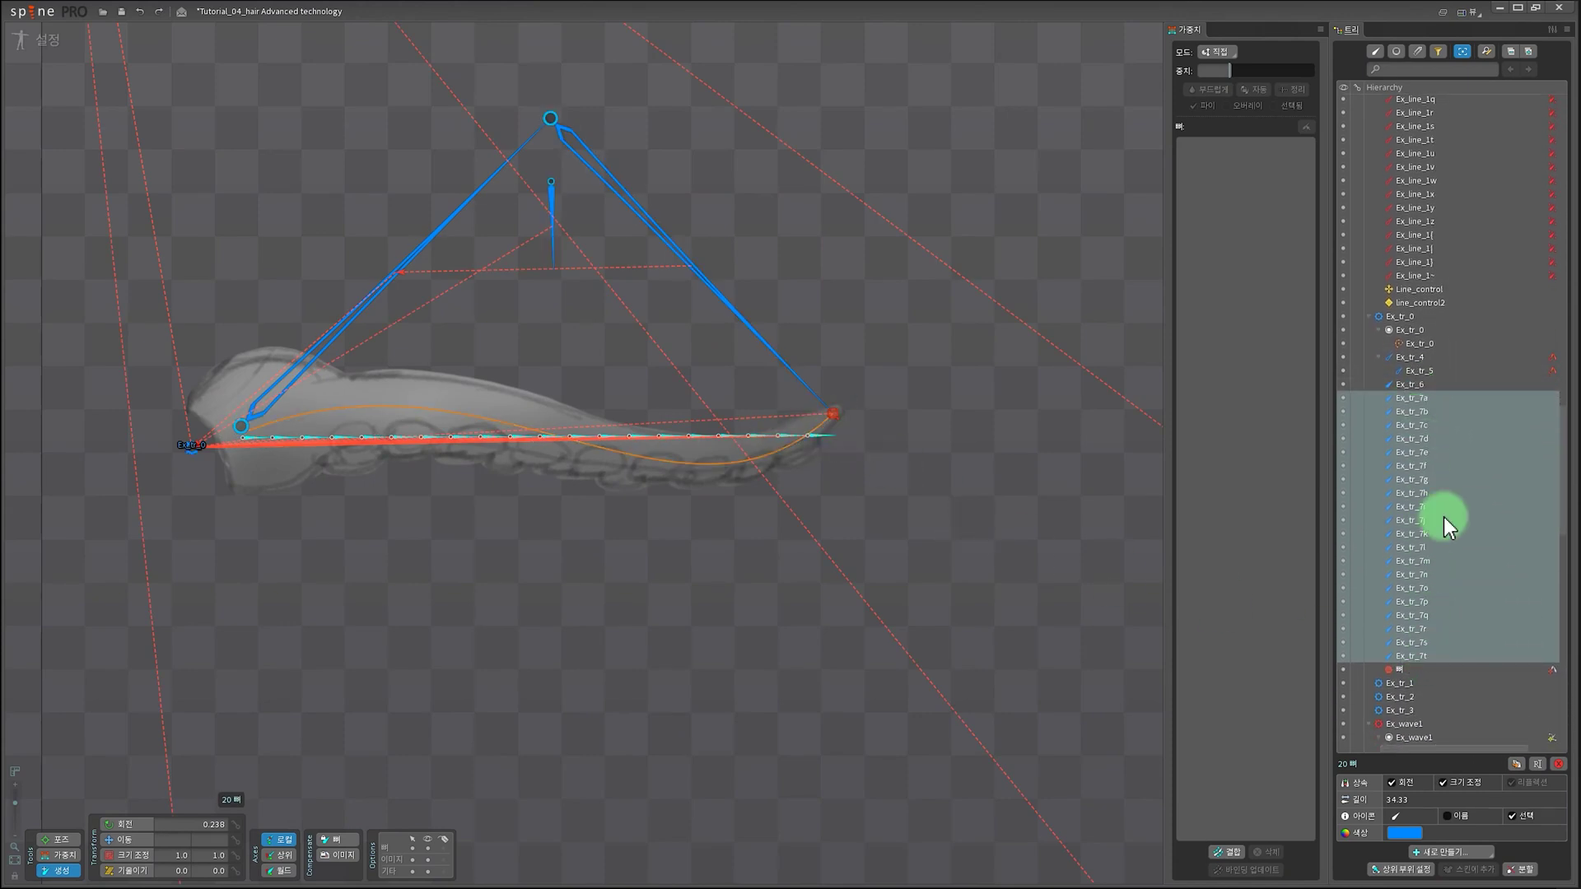
Step: Add a path constraint named Ex_tr_0 to the 20 split bones, using the tentacle's Ex_tr_0 path as its target
click(1463, 853)
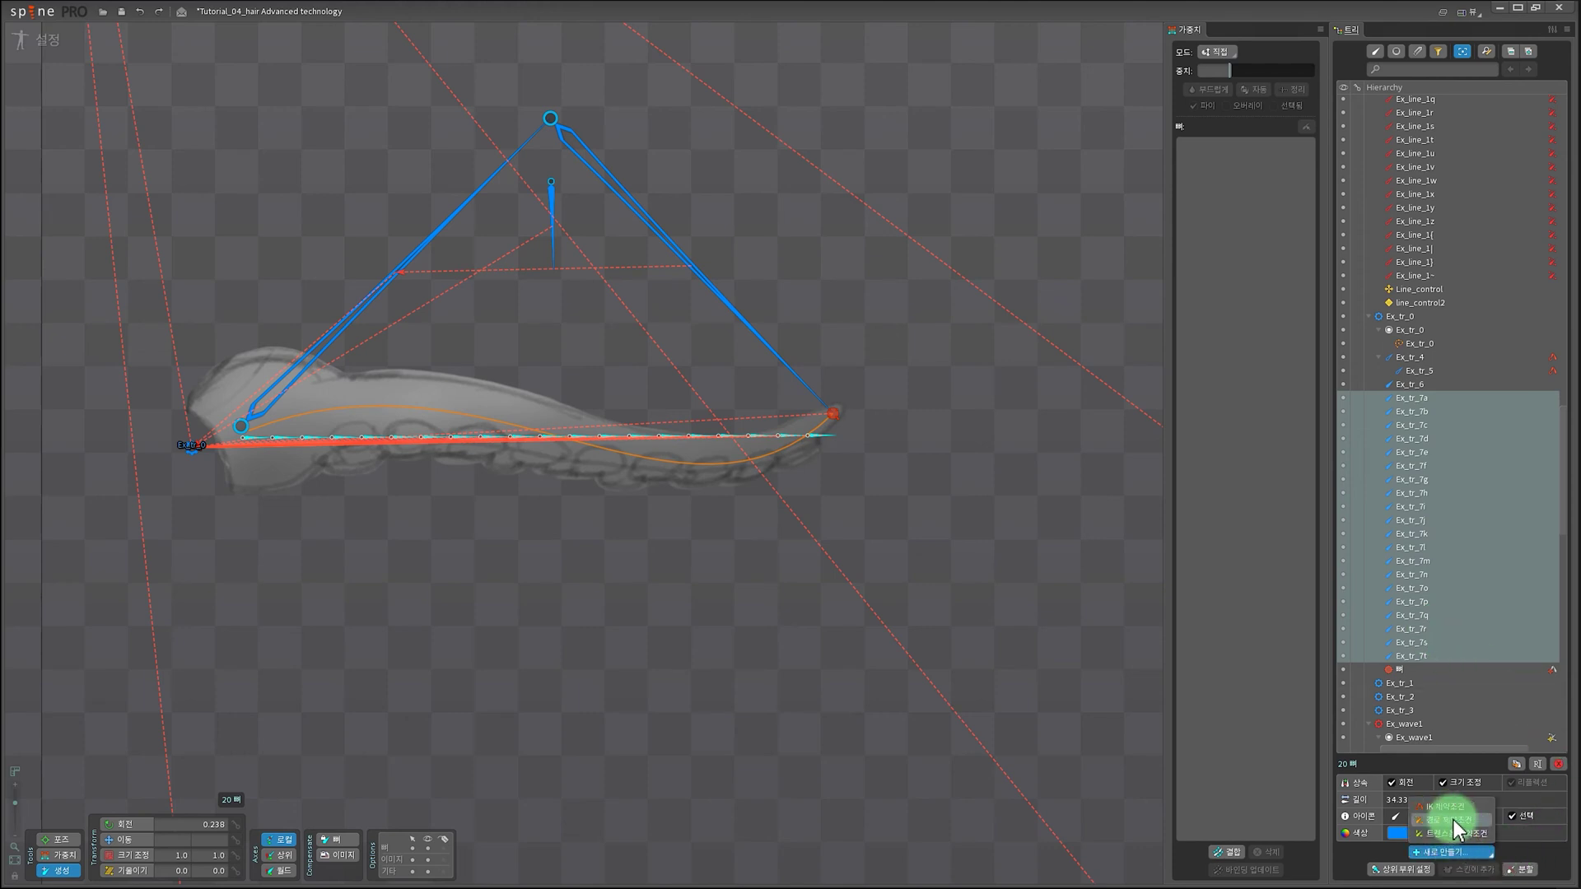
click(1452, 820)
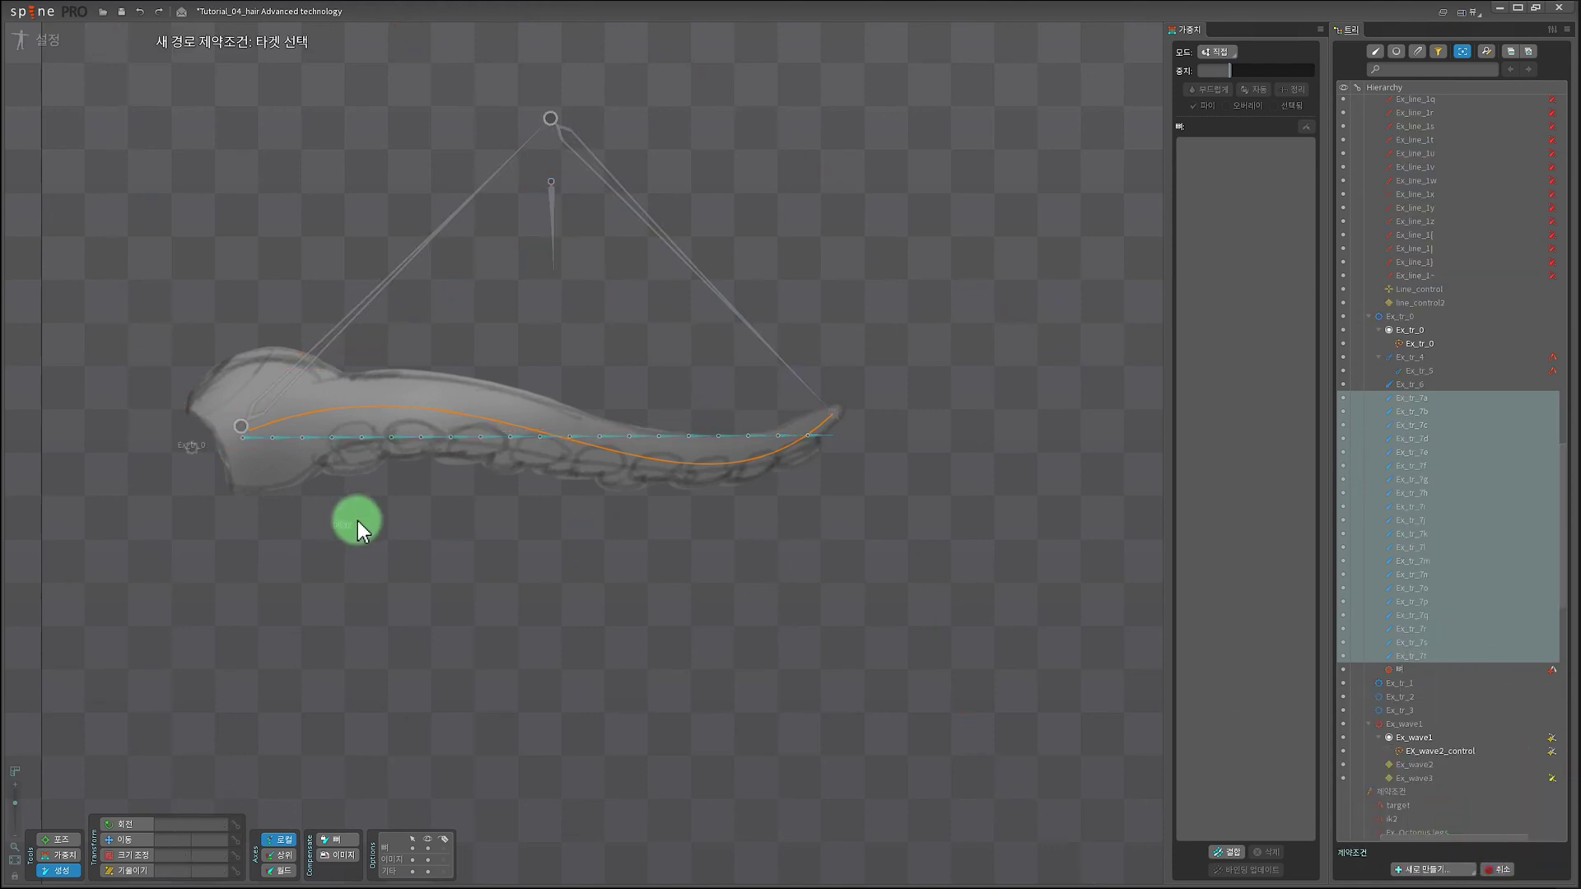
scroll(458, 532, up, 3)
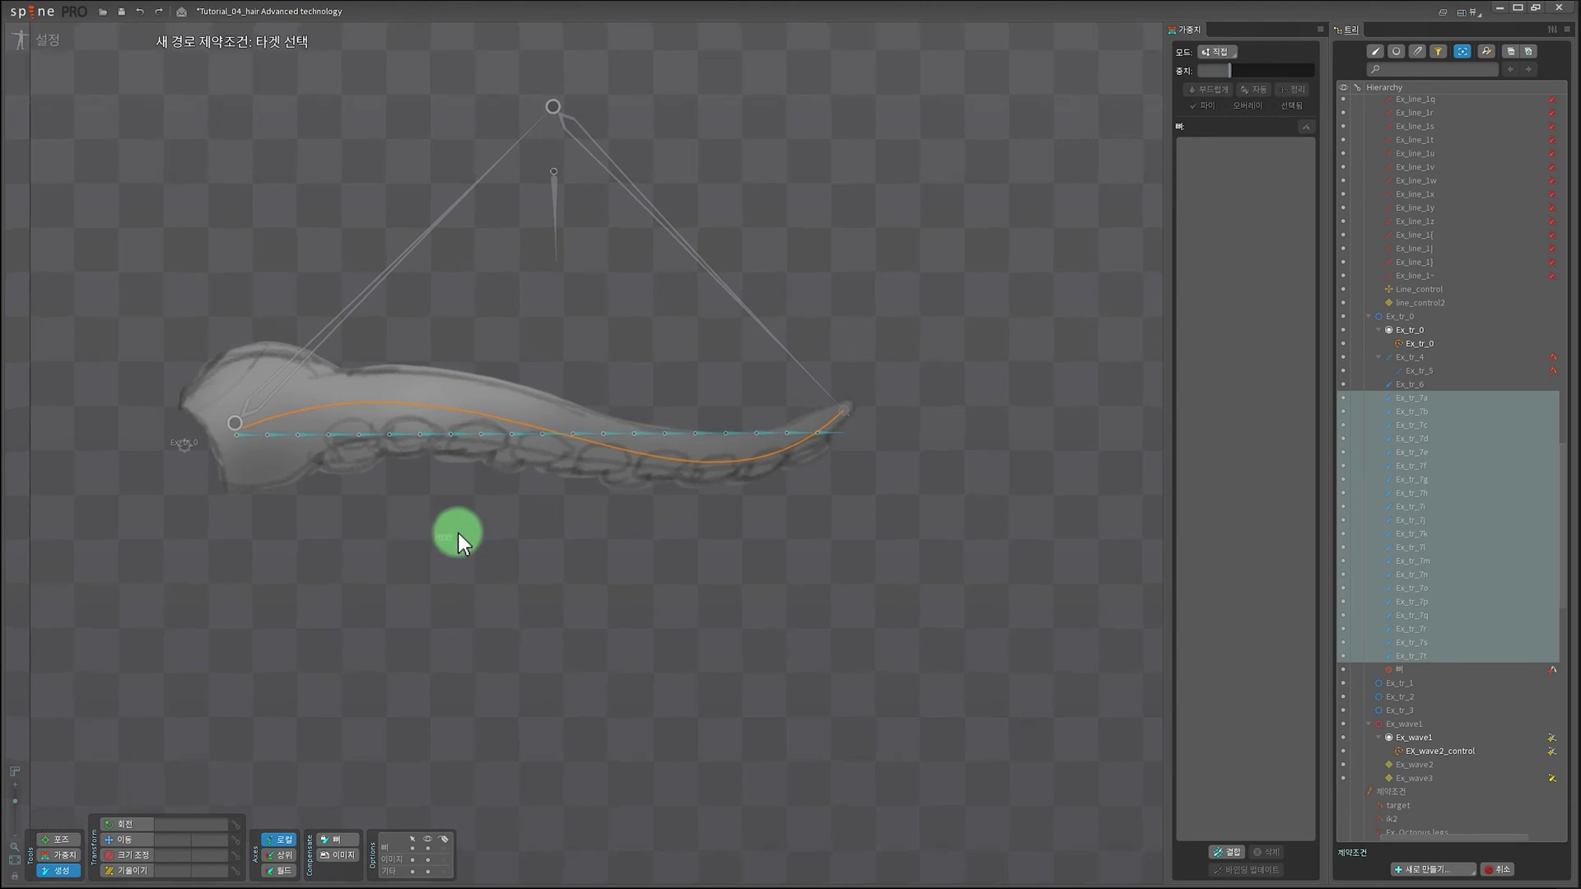
click(487, 392)
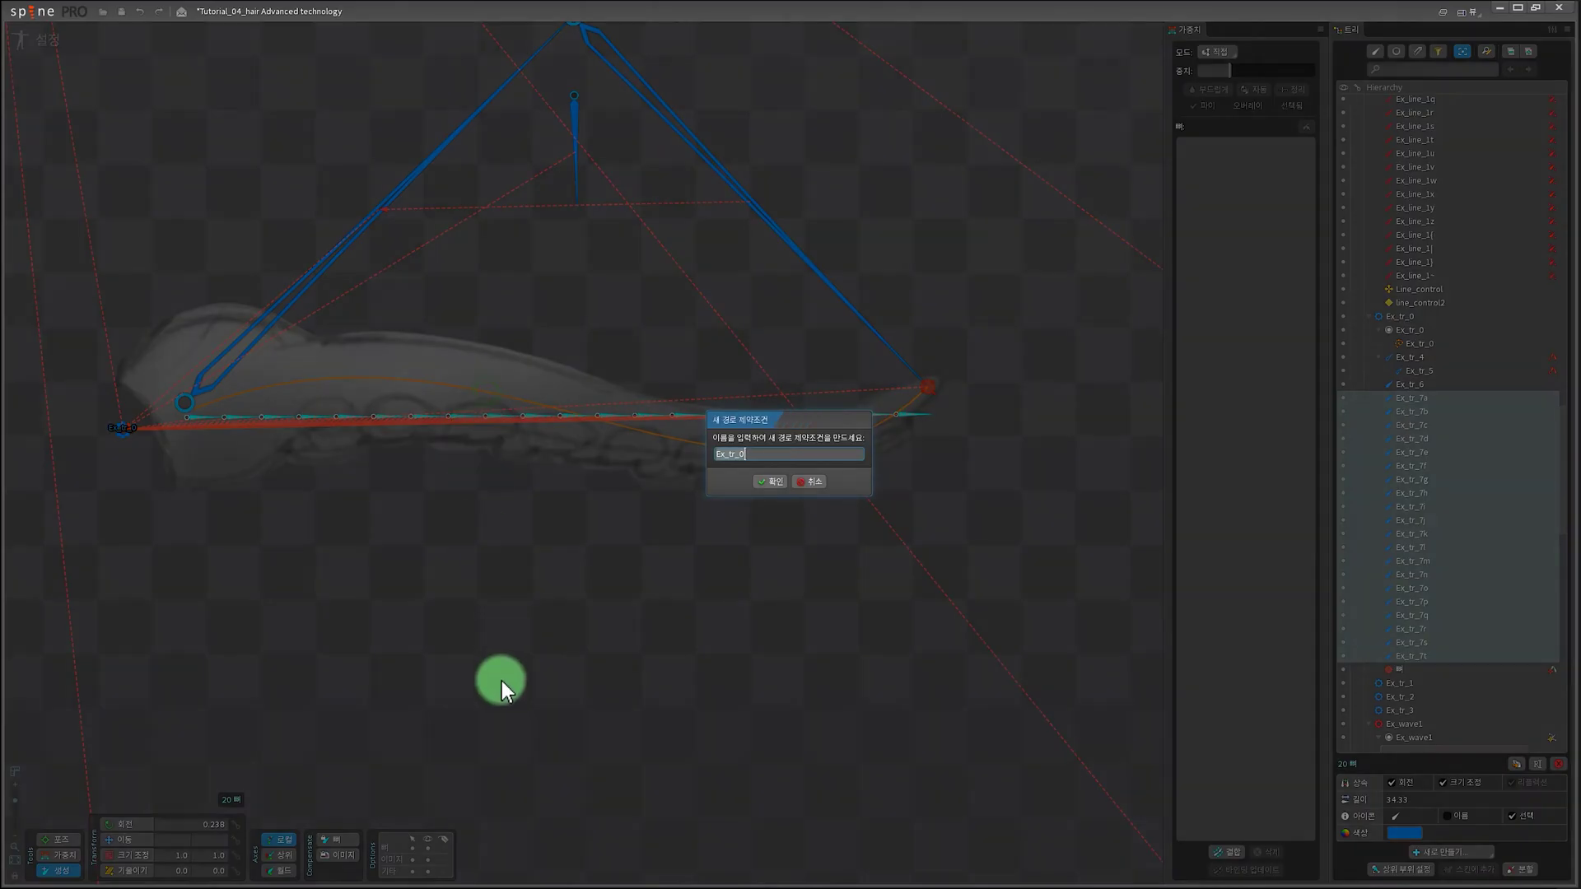
click(771, 481)
right_click(589, 511)
scroll(589, 512, down, 1)
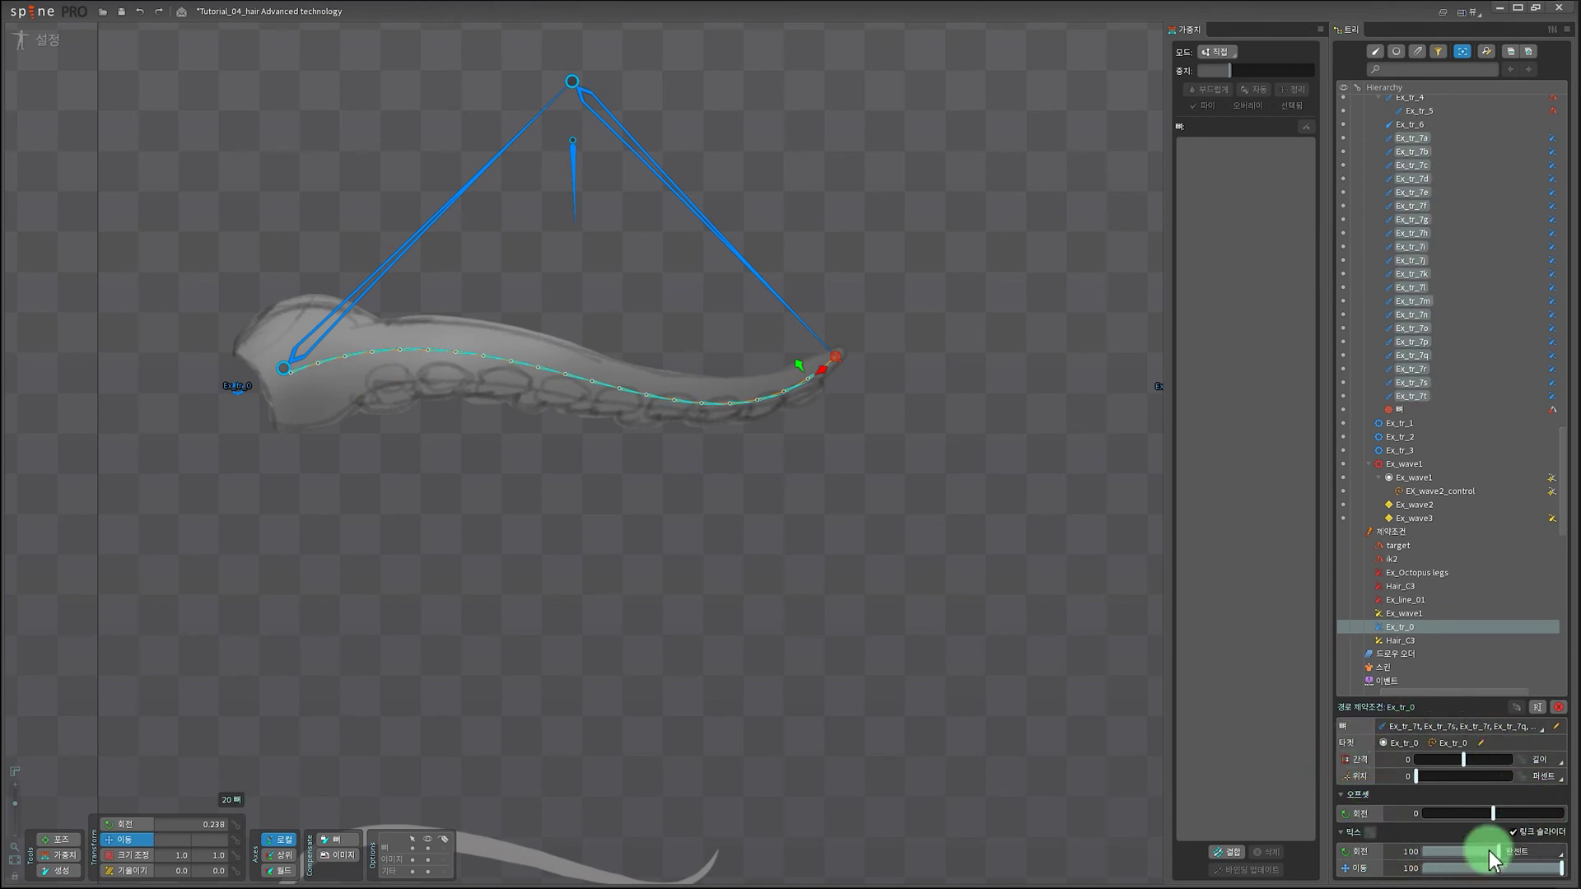
Step: Set the path constraint's spacing to 5 in percent mode and its rotate mode to chain scale
click(1548, 759)
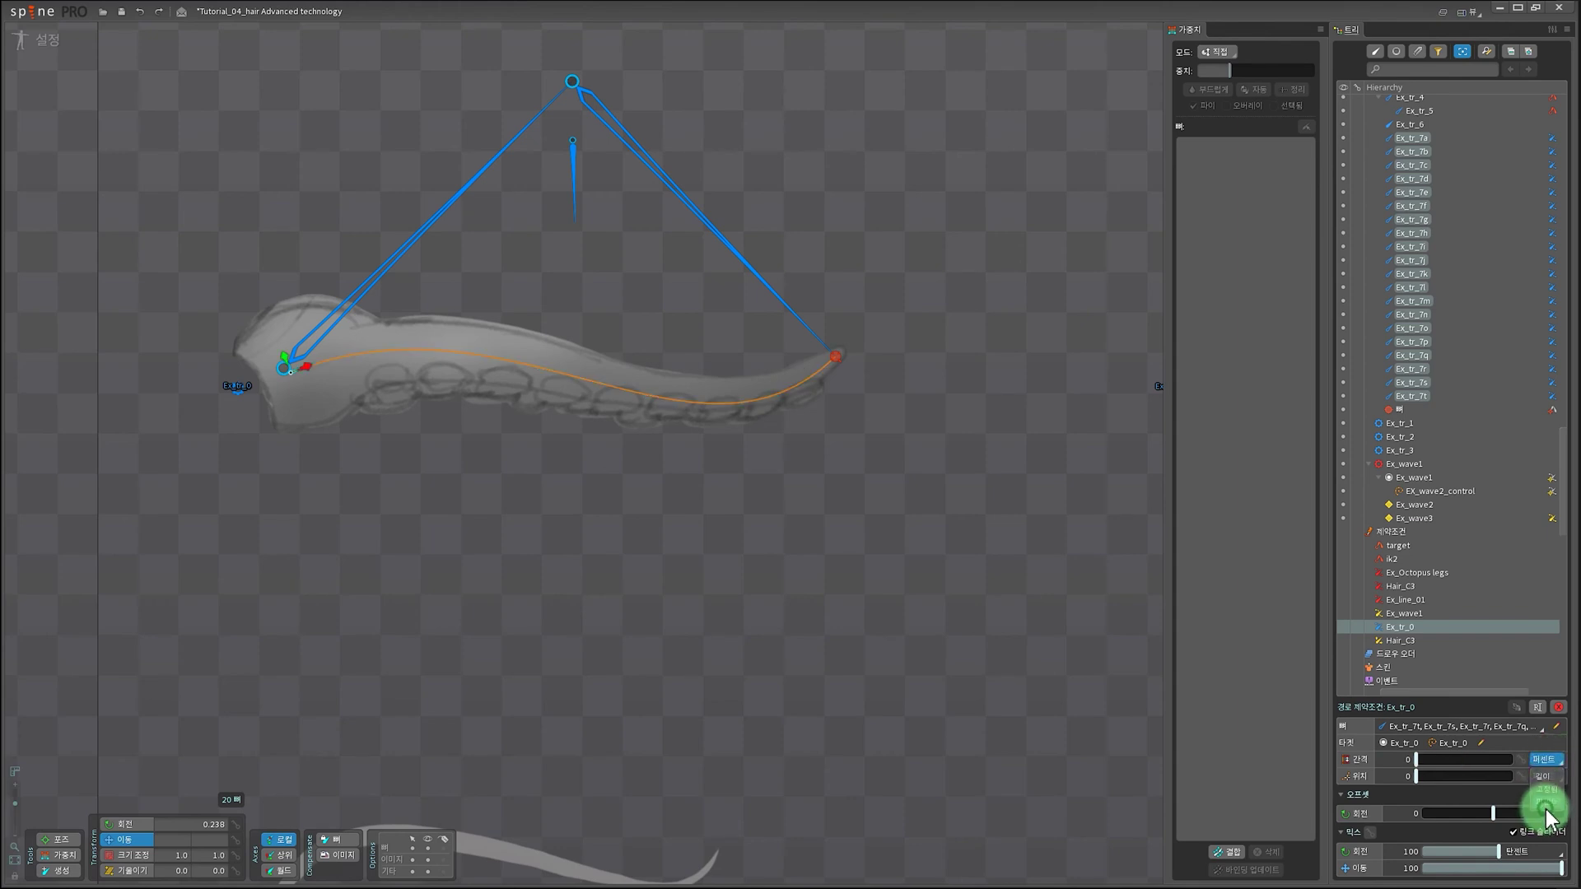
click(1546, 811)
click(1573, 765)
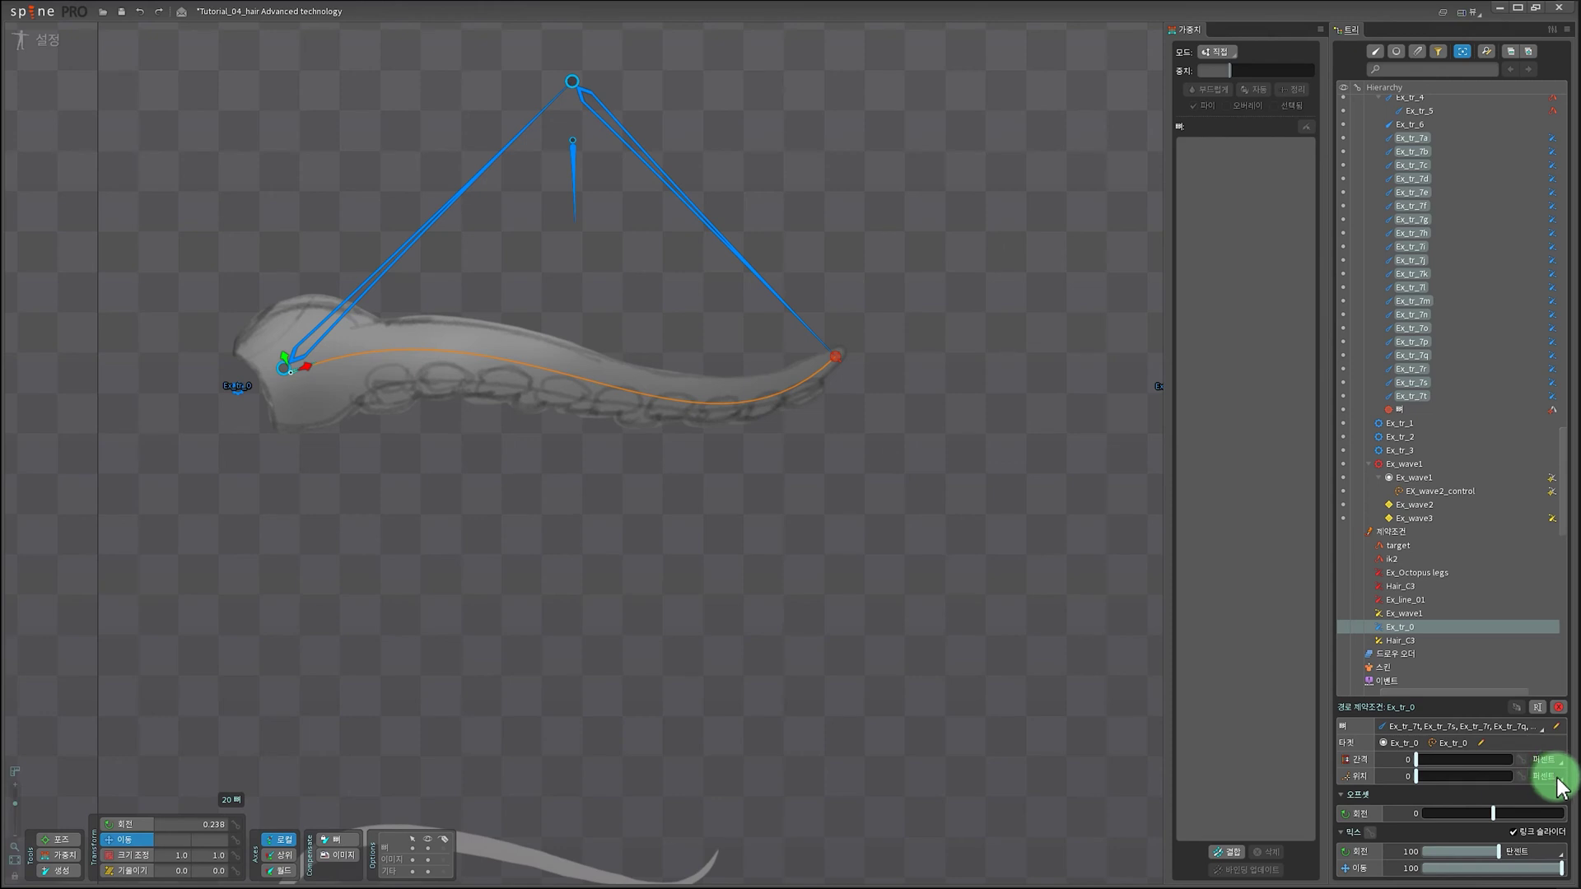
click(1538, 853)
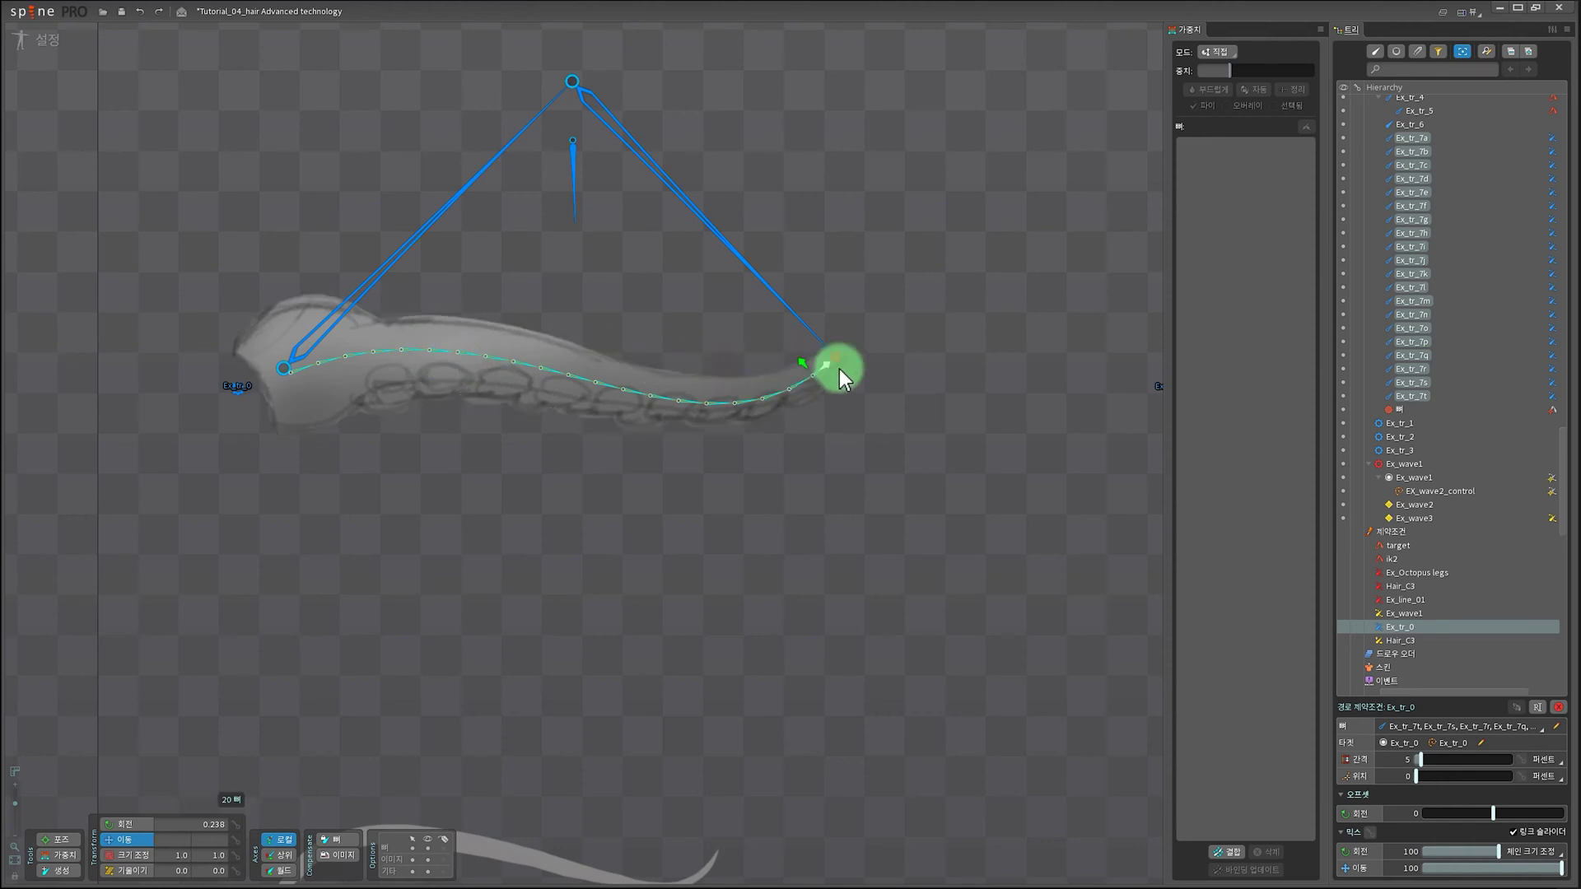
Step: Try a spacing of 18.3 on the path constraint, and set the spacing back to 5
scroll(836, 407, up, 4)
scroll(827, 352, up, 2)
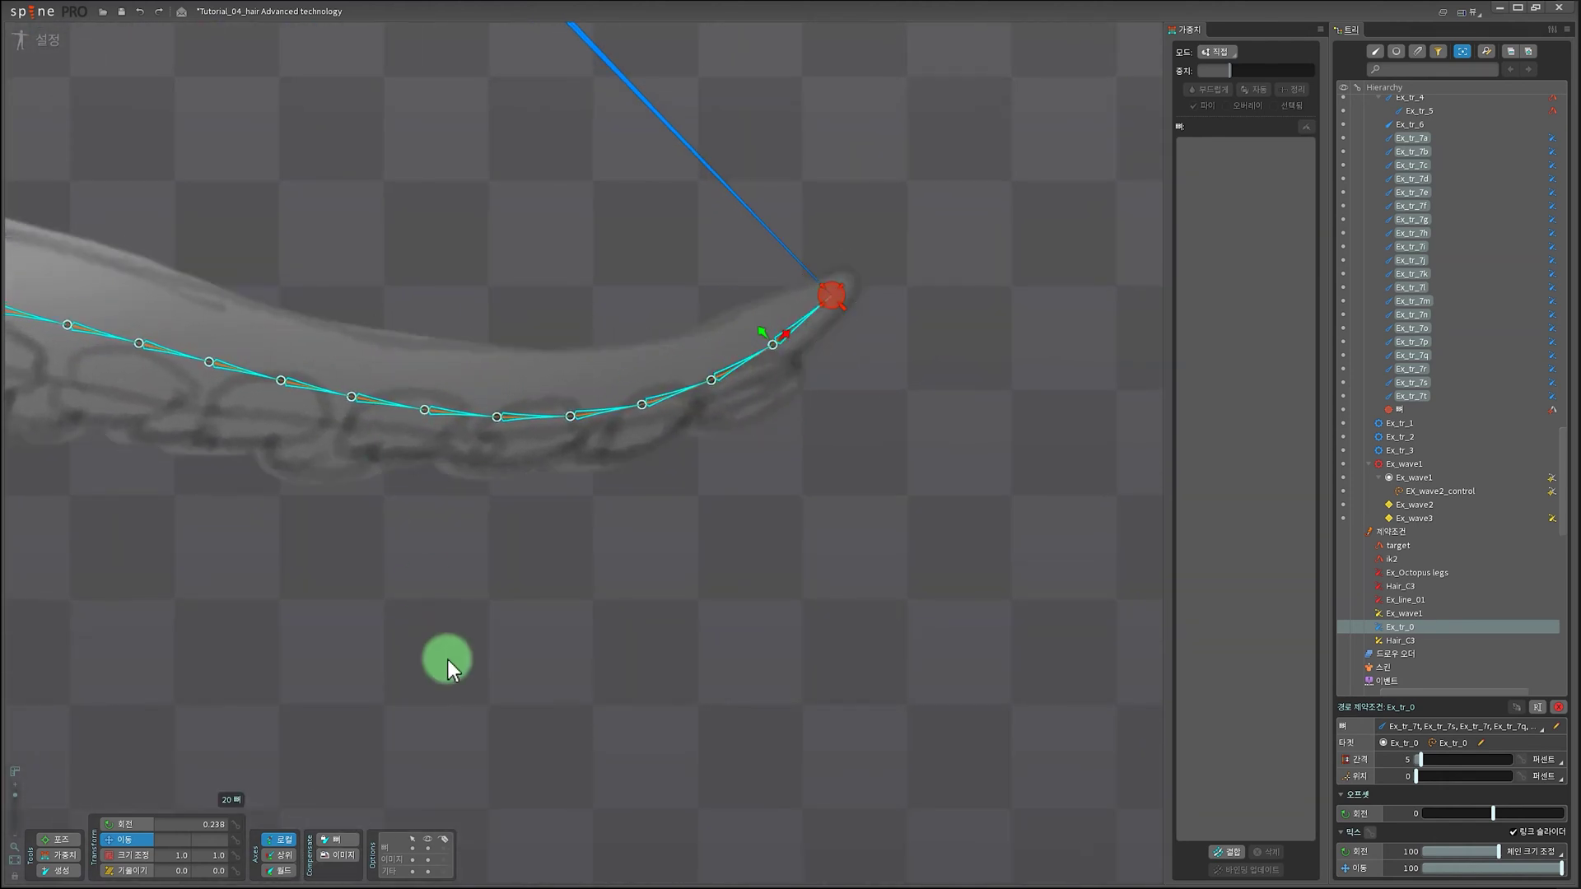
scroll(540, 313, down, 4)
drag(389, 573, 700, 640)
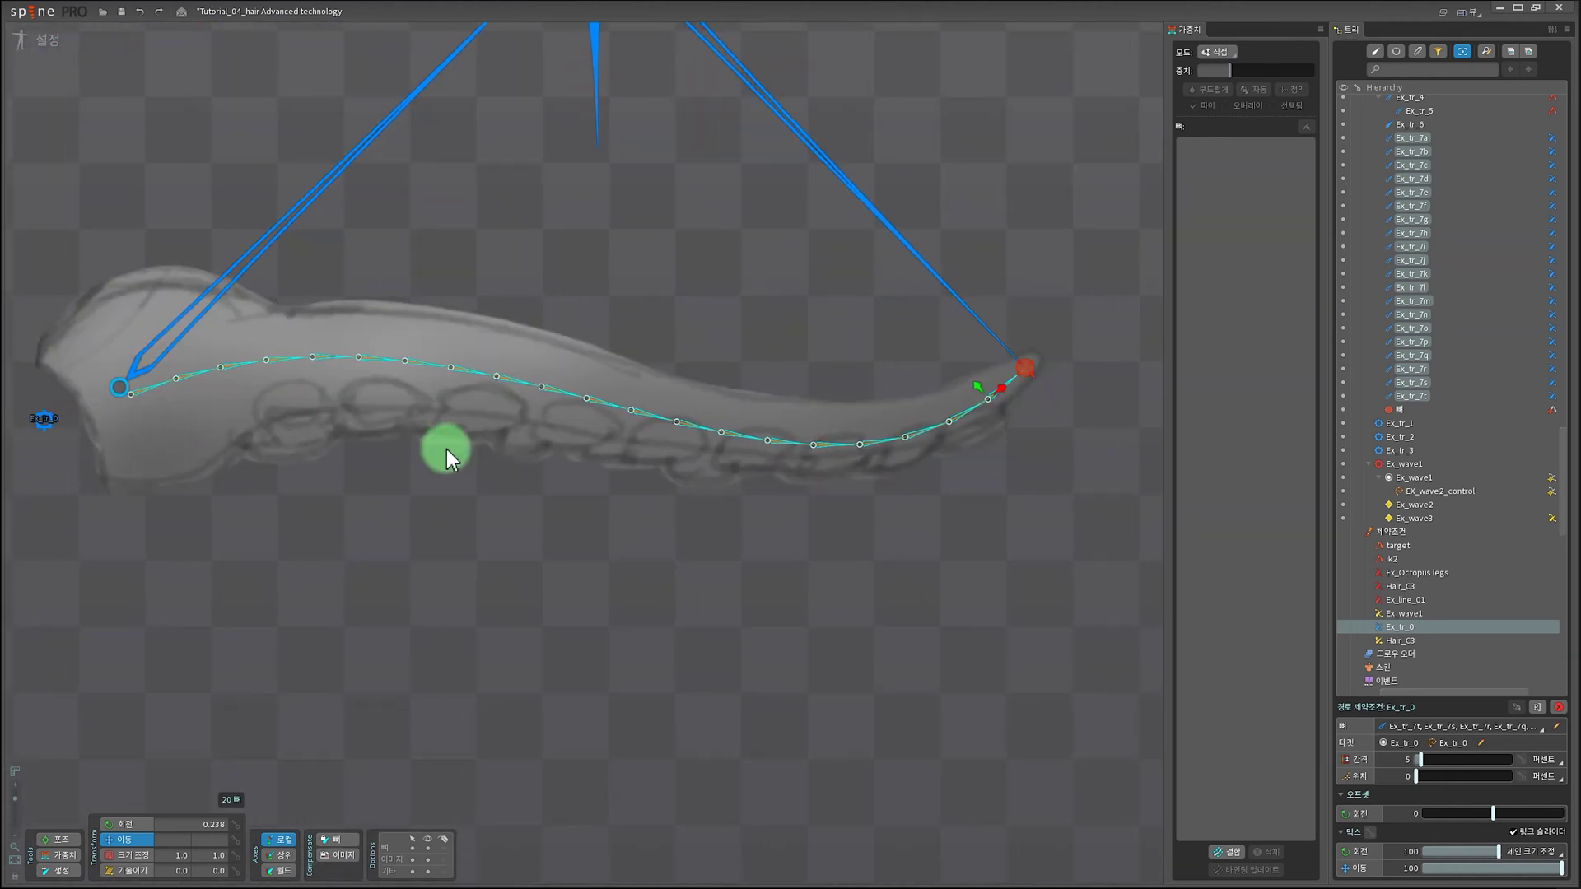
drag(1420, 760, 1434, 762)
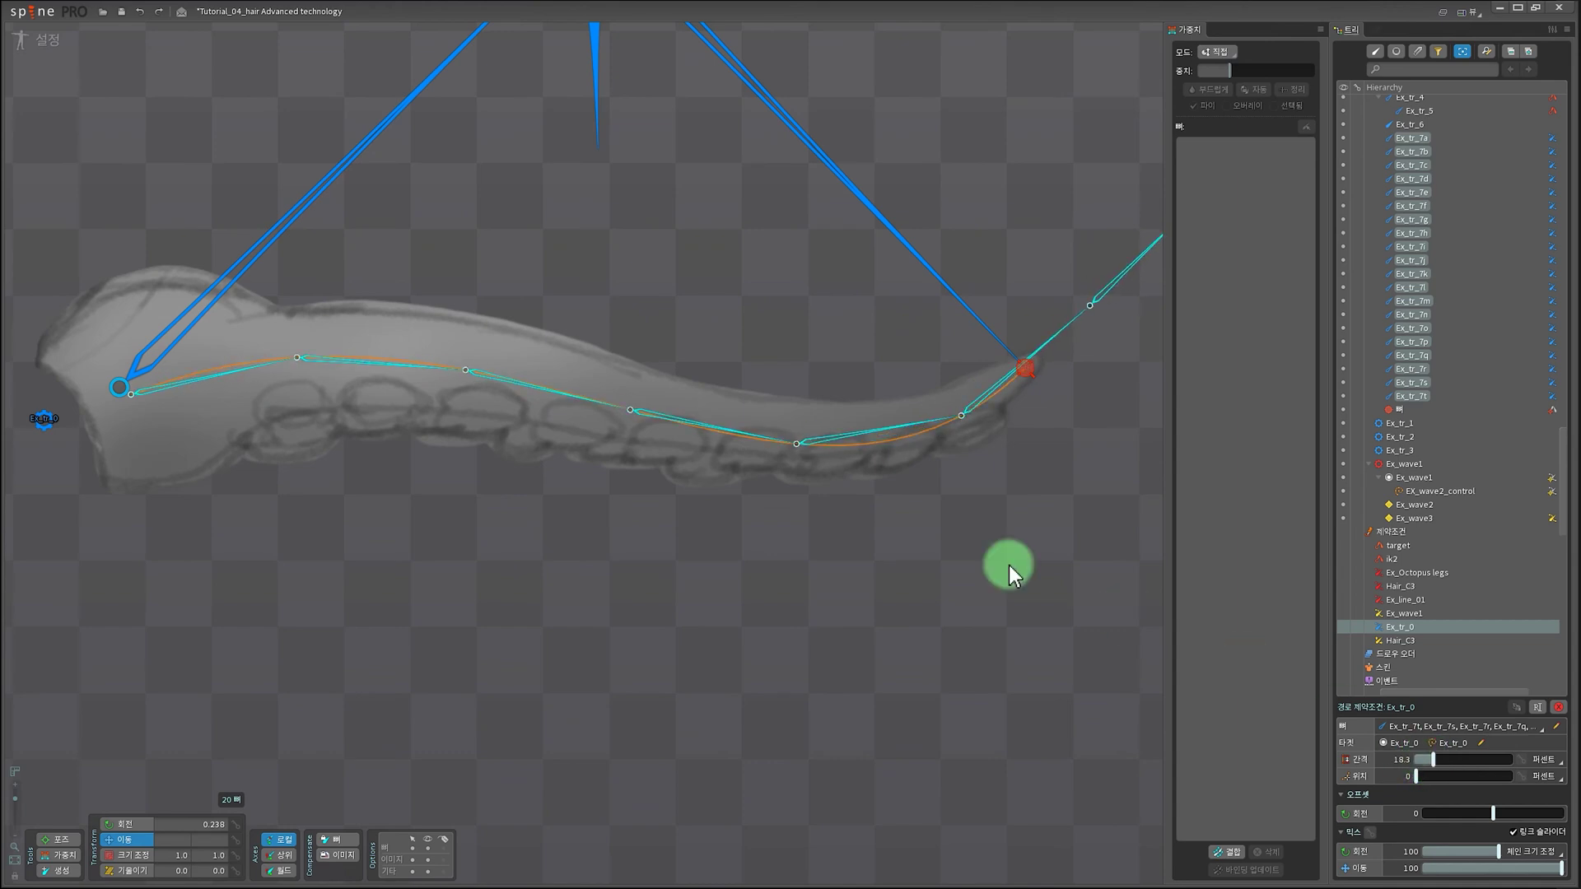
scroll(1009, 565, down, 4)
scroll(727, 610, up, 3)
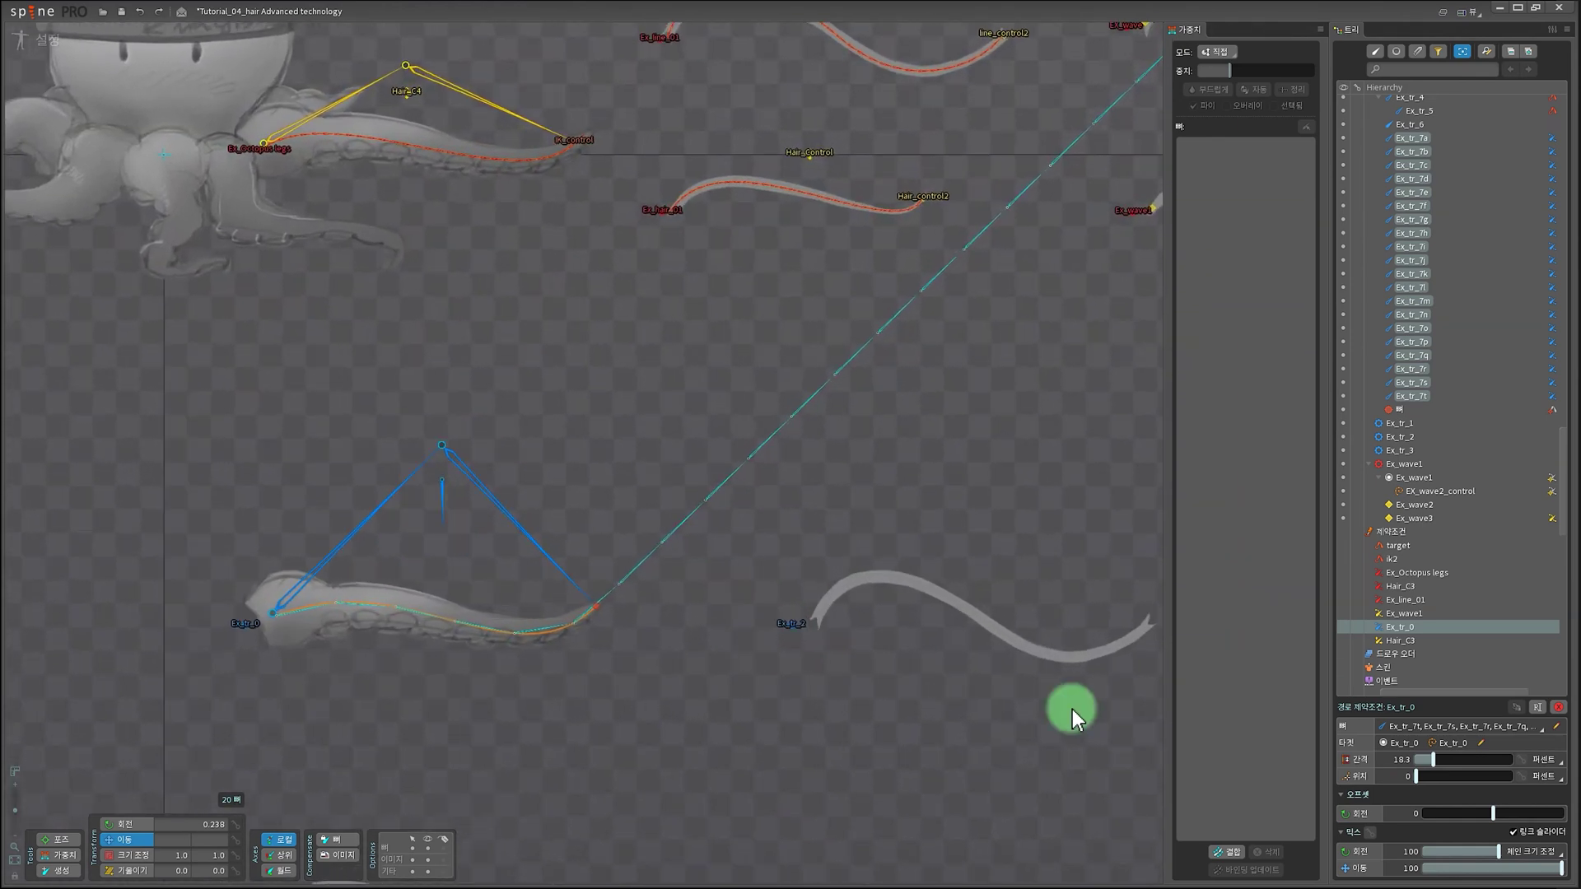
drag(1388, 759, 1443, 762)
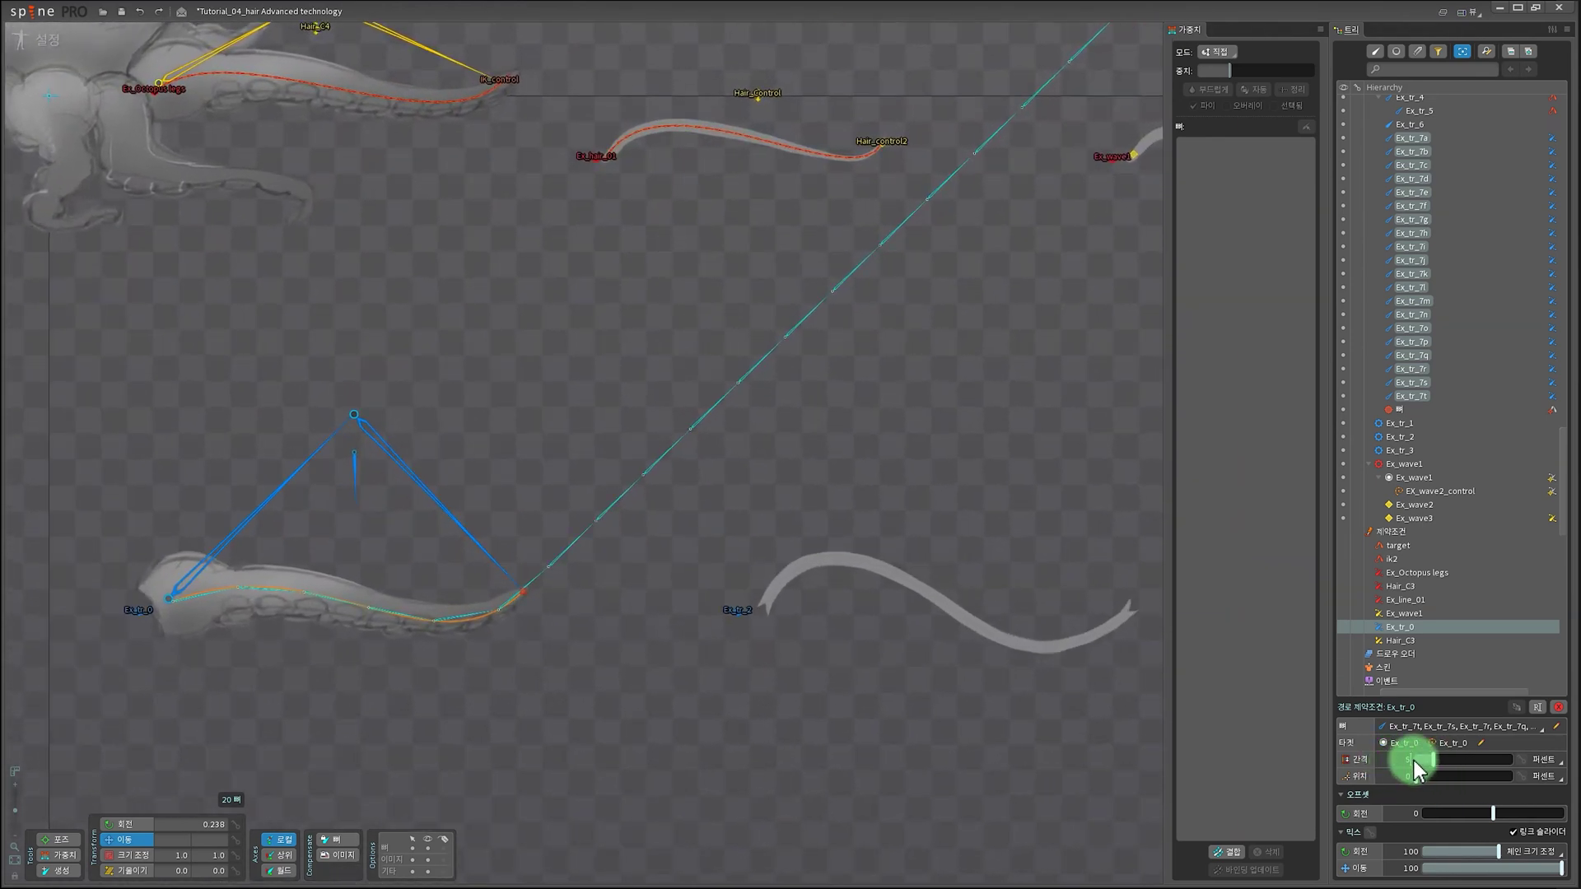
key(Return)
scroll(437, 774, down, 2)
drag(424, 791, 591, 675)
scroll(602, 609, up, 2)
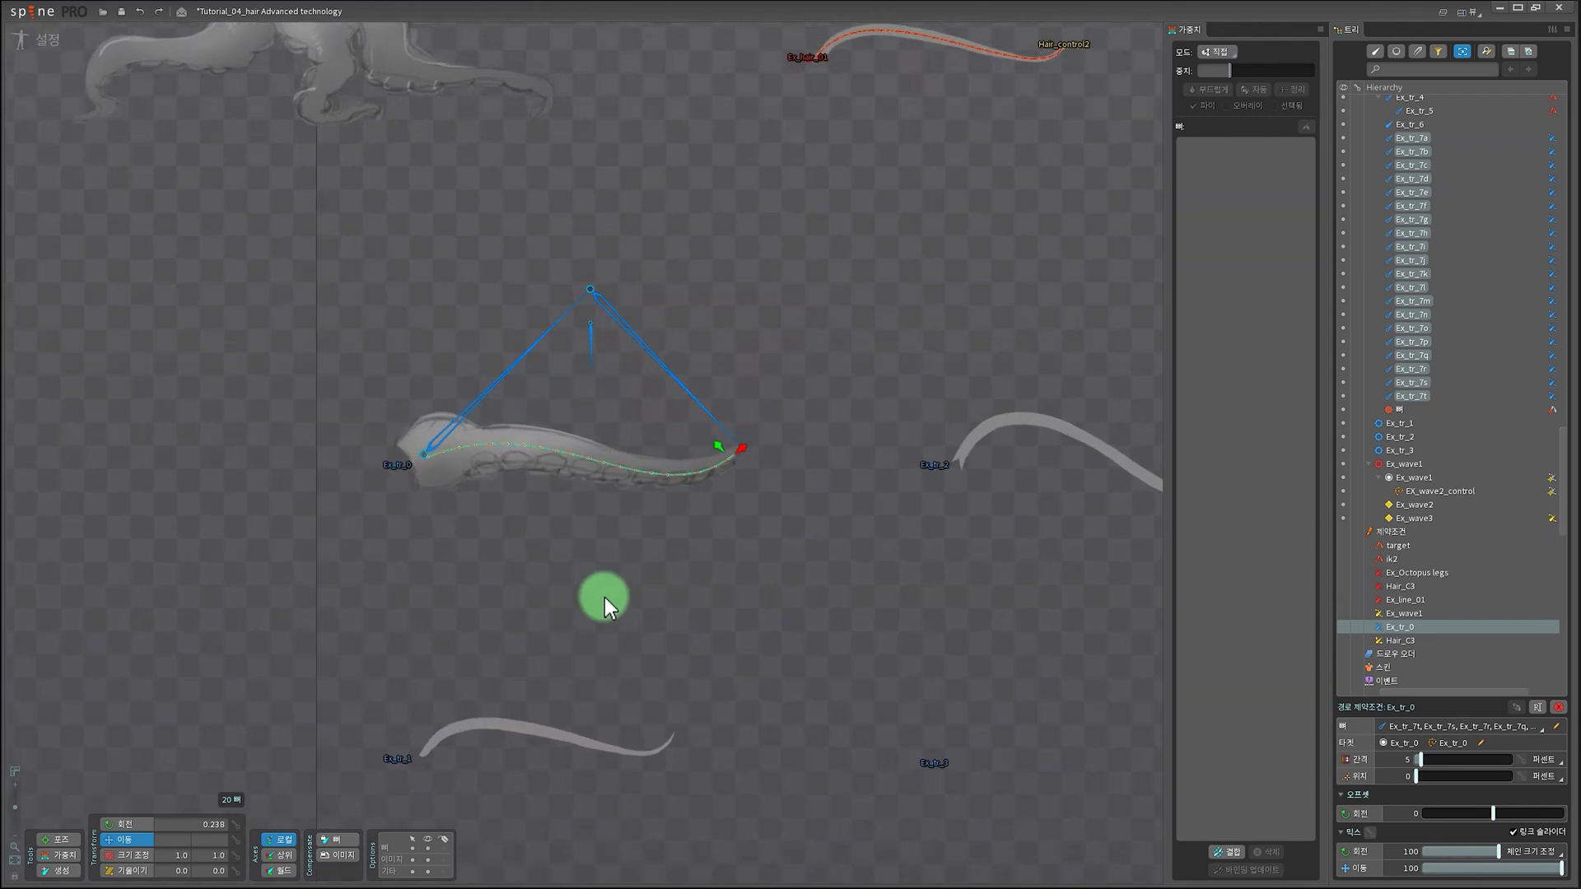
Step: Test the path-constrained bones by moving the red tip target bone, and undo the move
scroll(604, 596, up, 2)
click(817, 354)
click(804, 345)
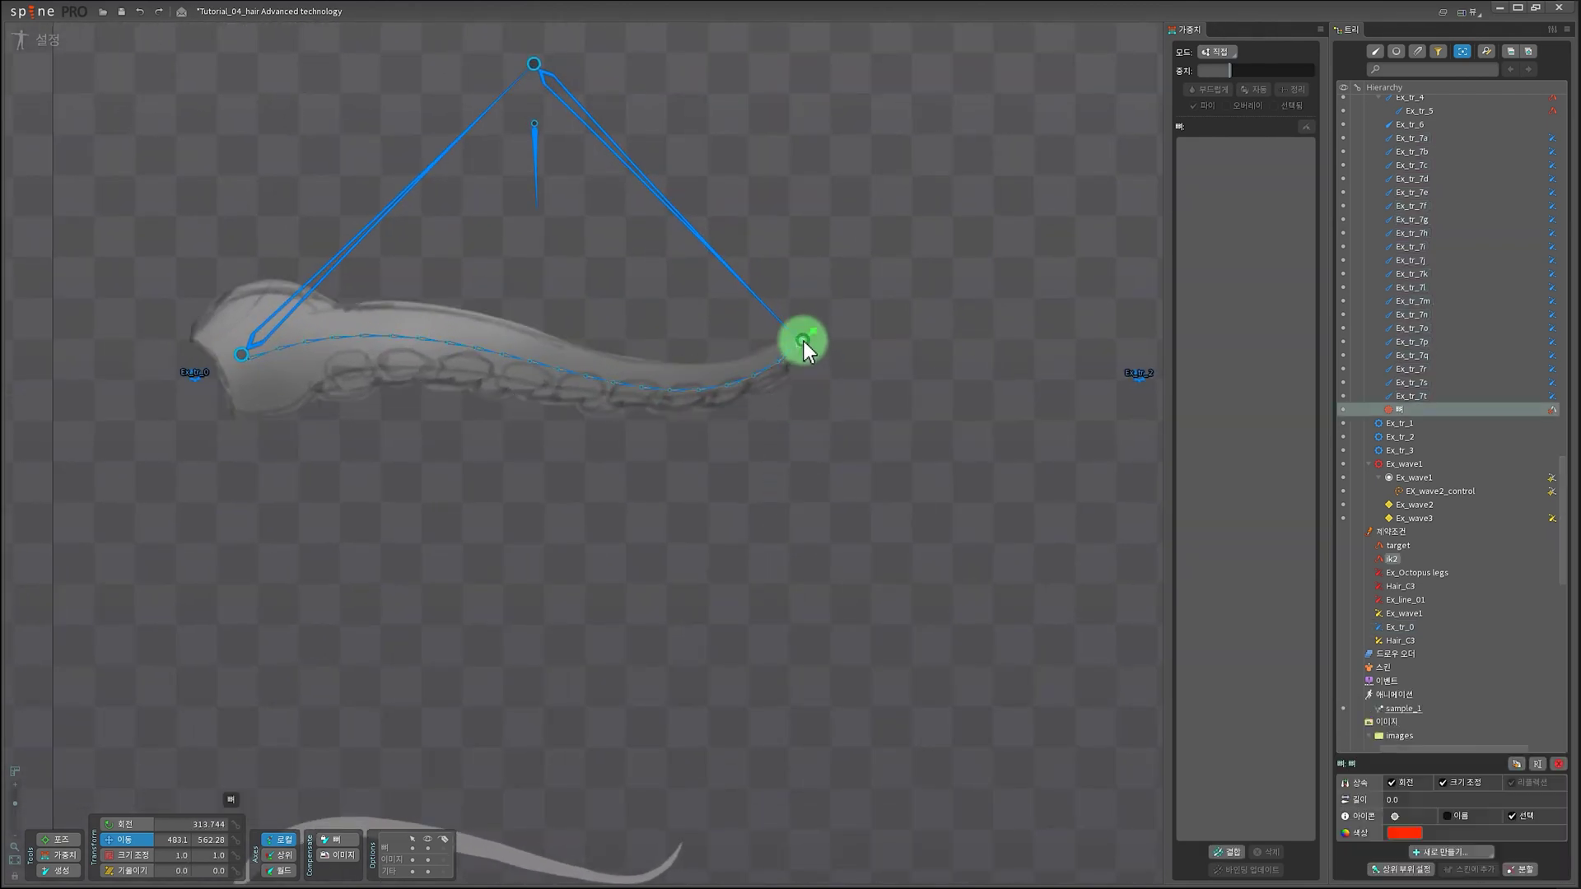
drag(799, 343, 866, 323)
key(ctrl+z)
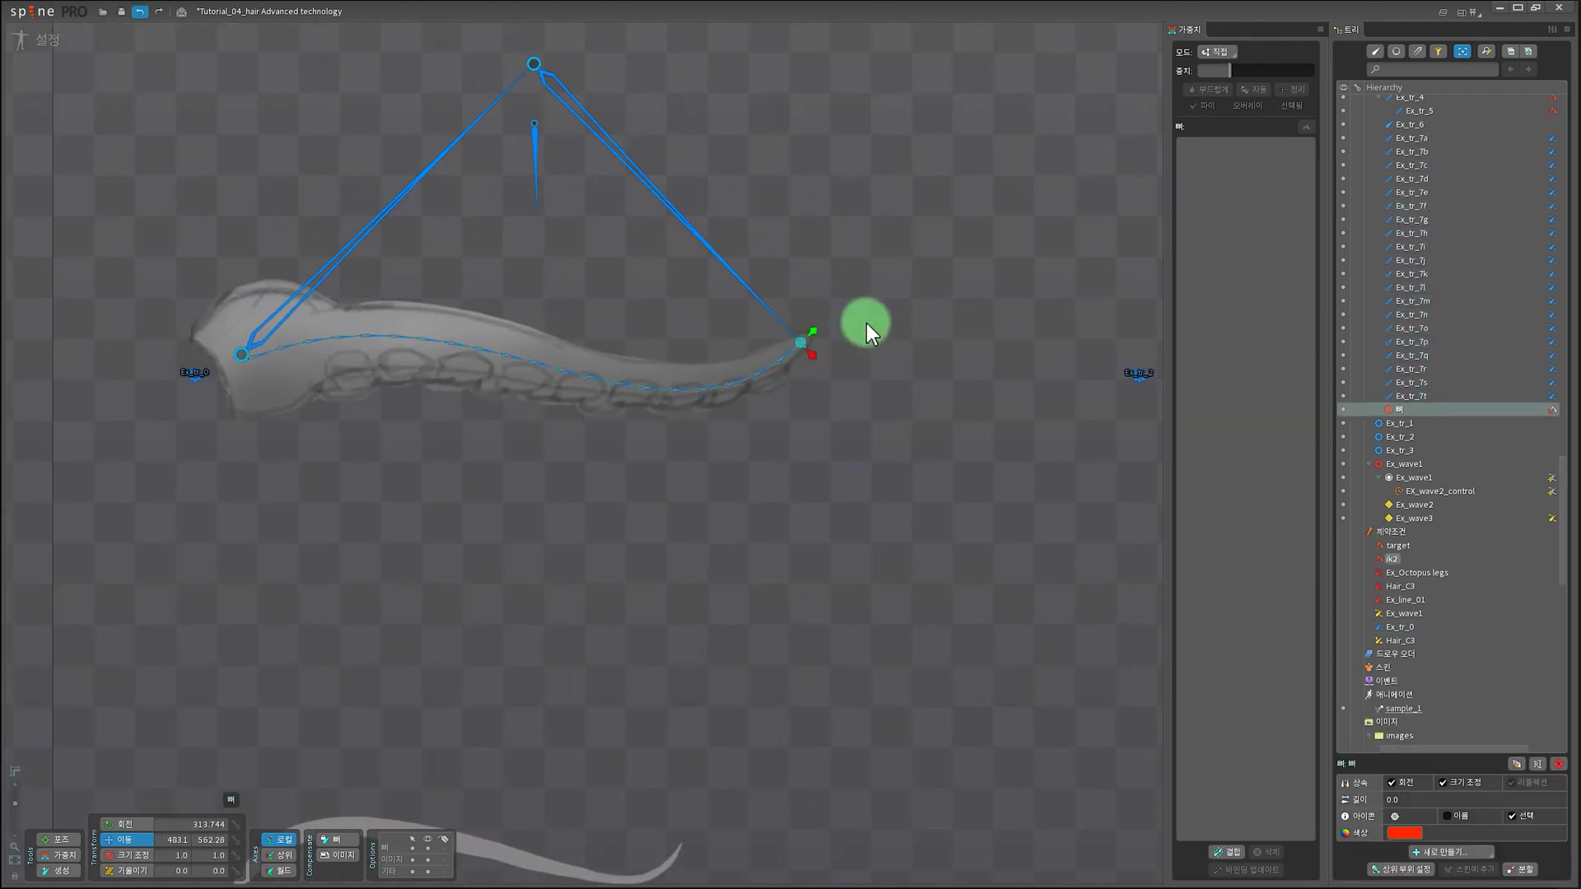
scroll(670, 459, down, 3)
scroll(575, 505, up, 3)
scroll(575, 506, up, 1)
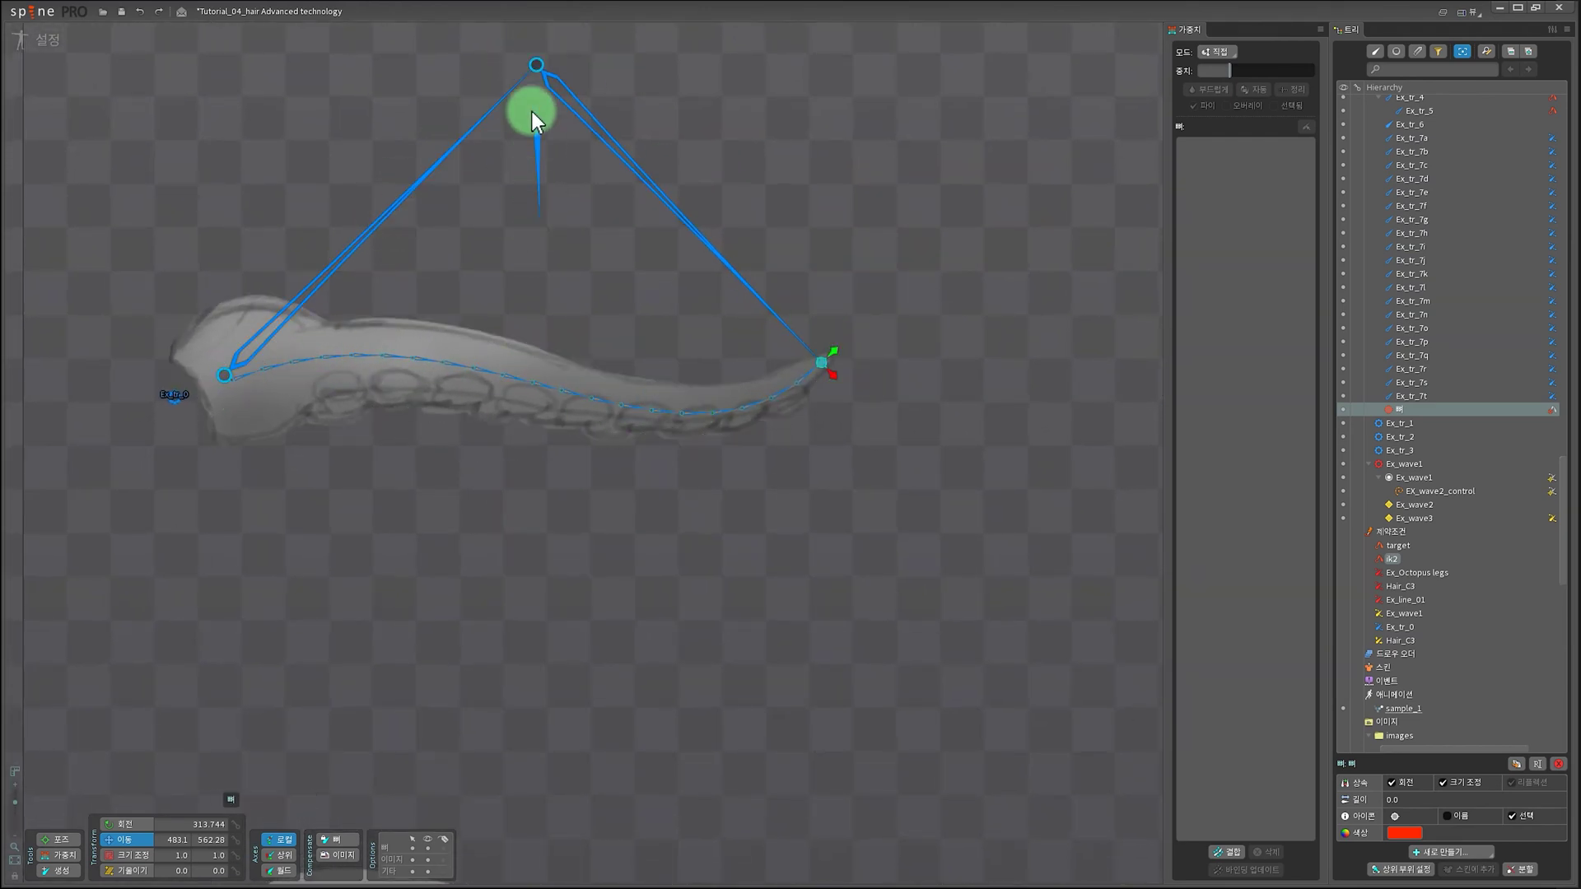
Step: Bind the Ex_tr_0 path to the bones Ex_tr_0, Ex_tr_4, Ex_tr_6 and the red tip target bone for weighting
scroll(408, 551, up, 3)
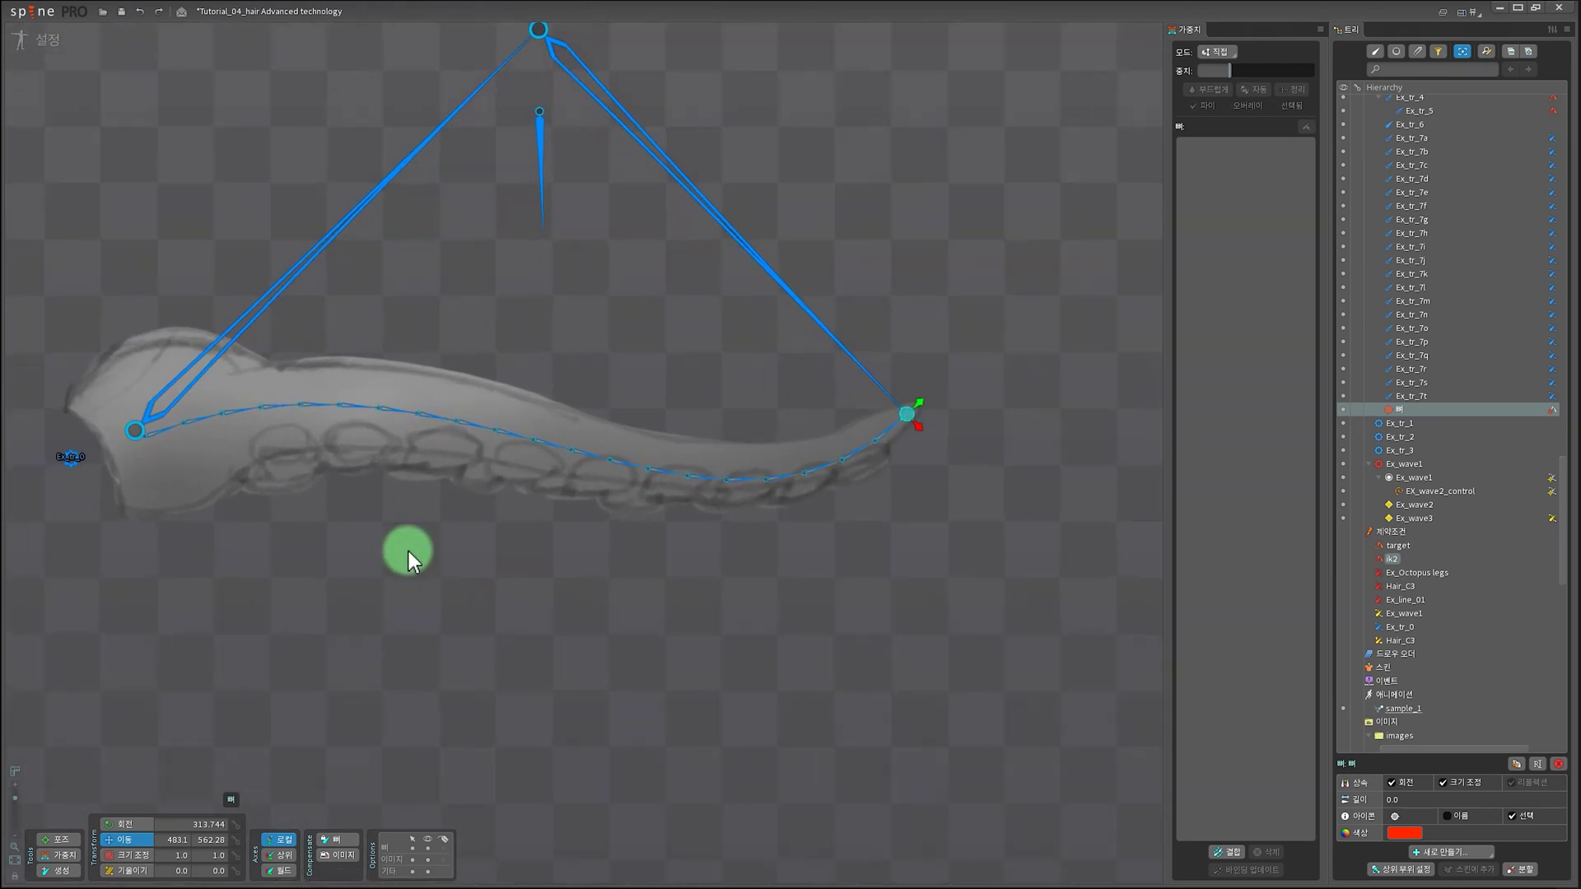
scroll(591, 472, down, 1)
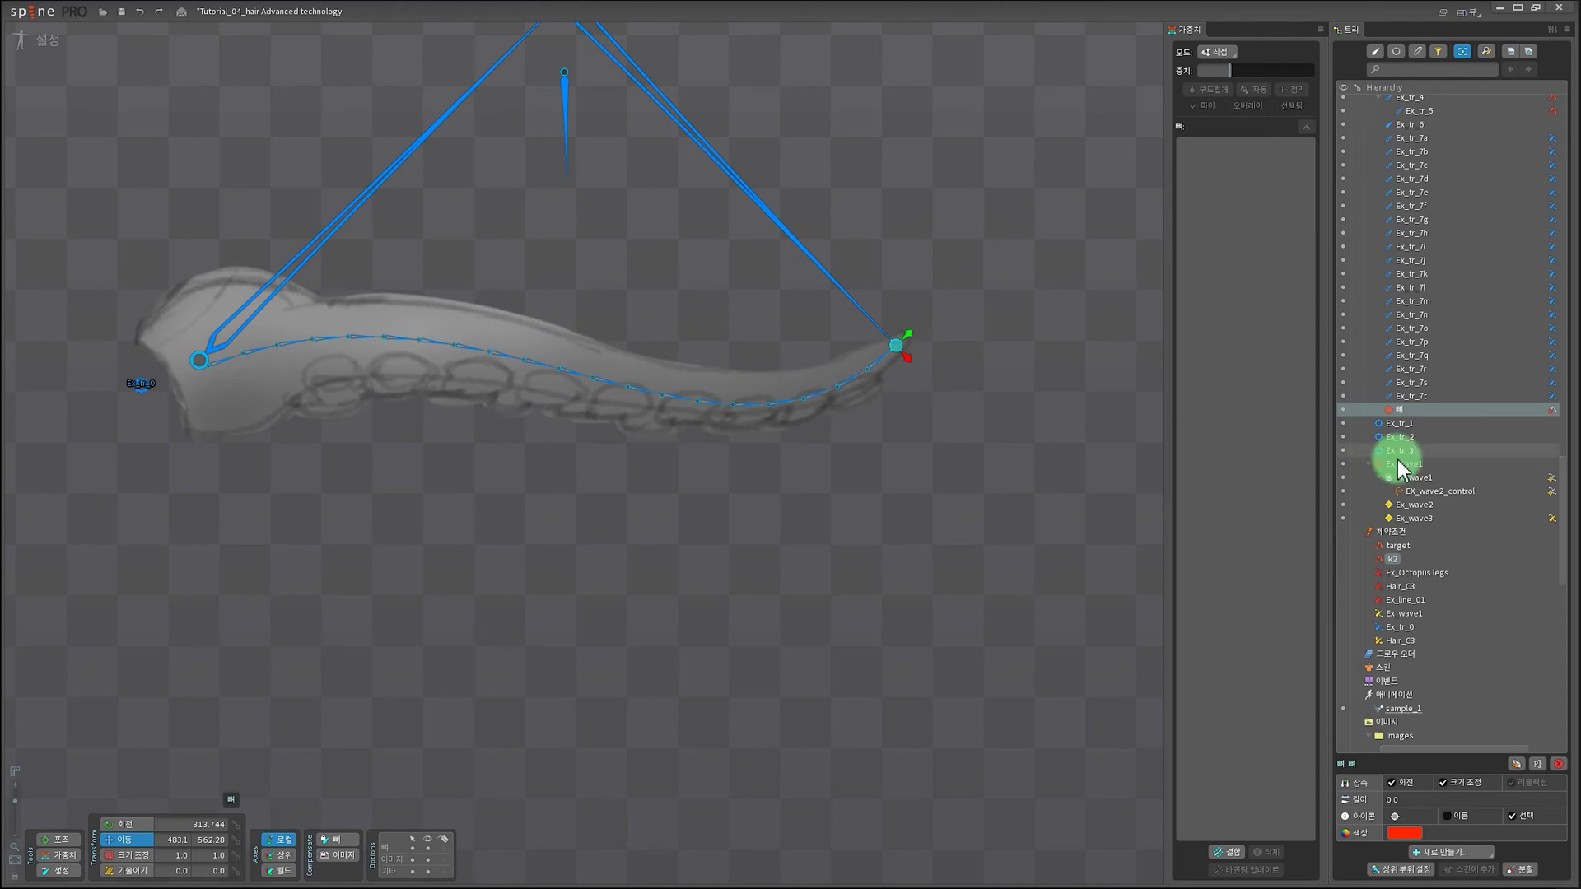
scroll(1449, 407, up, 5)
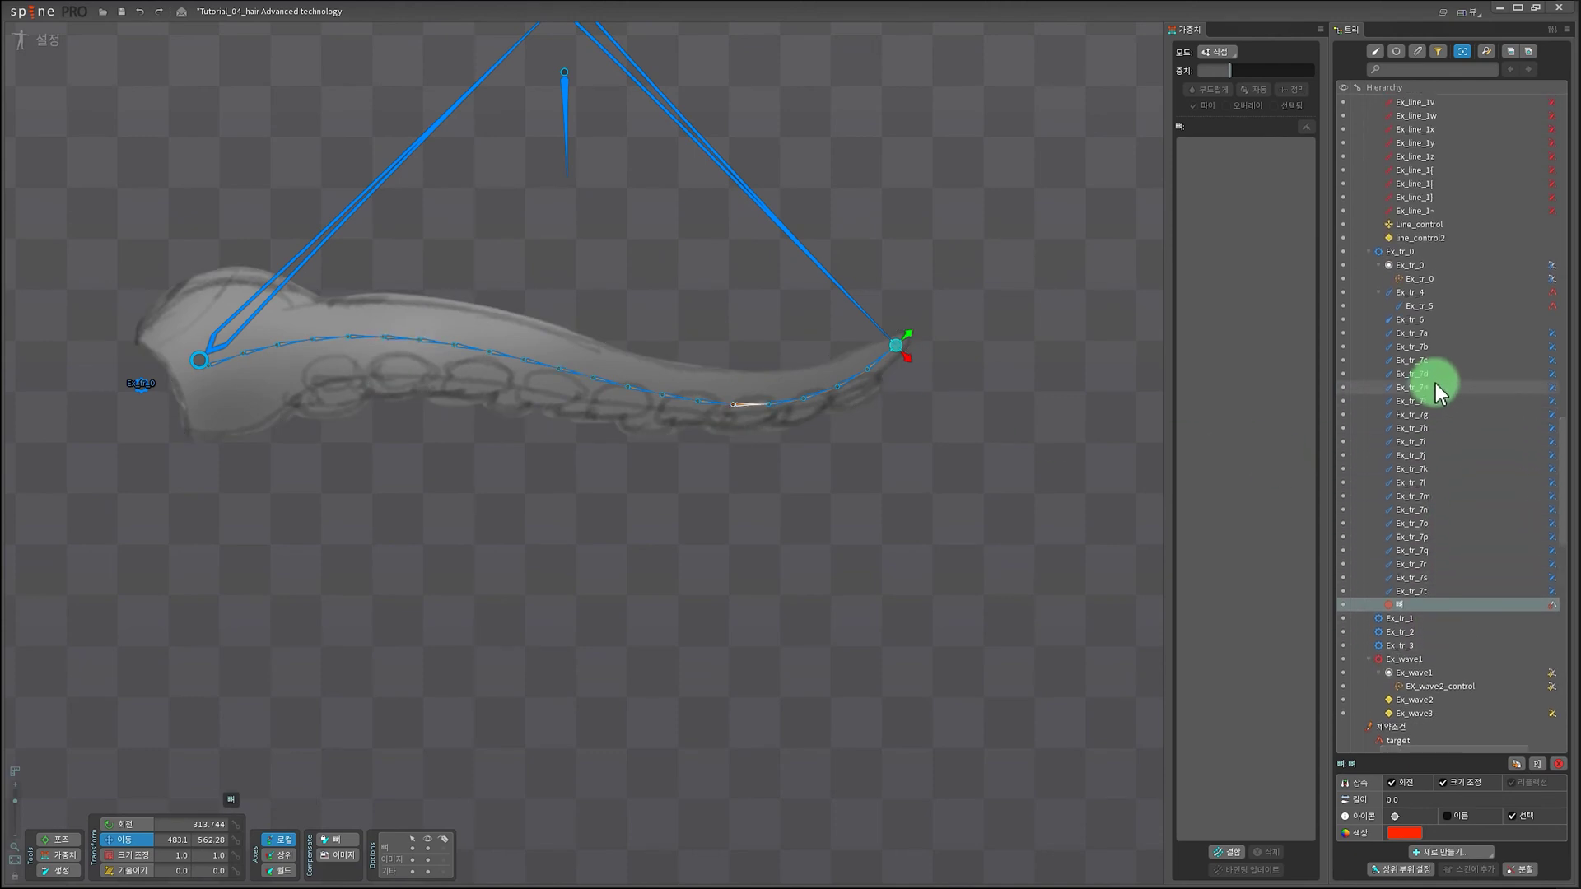
click(1425, 288)
drag(442, 632, 443, 673)
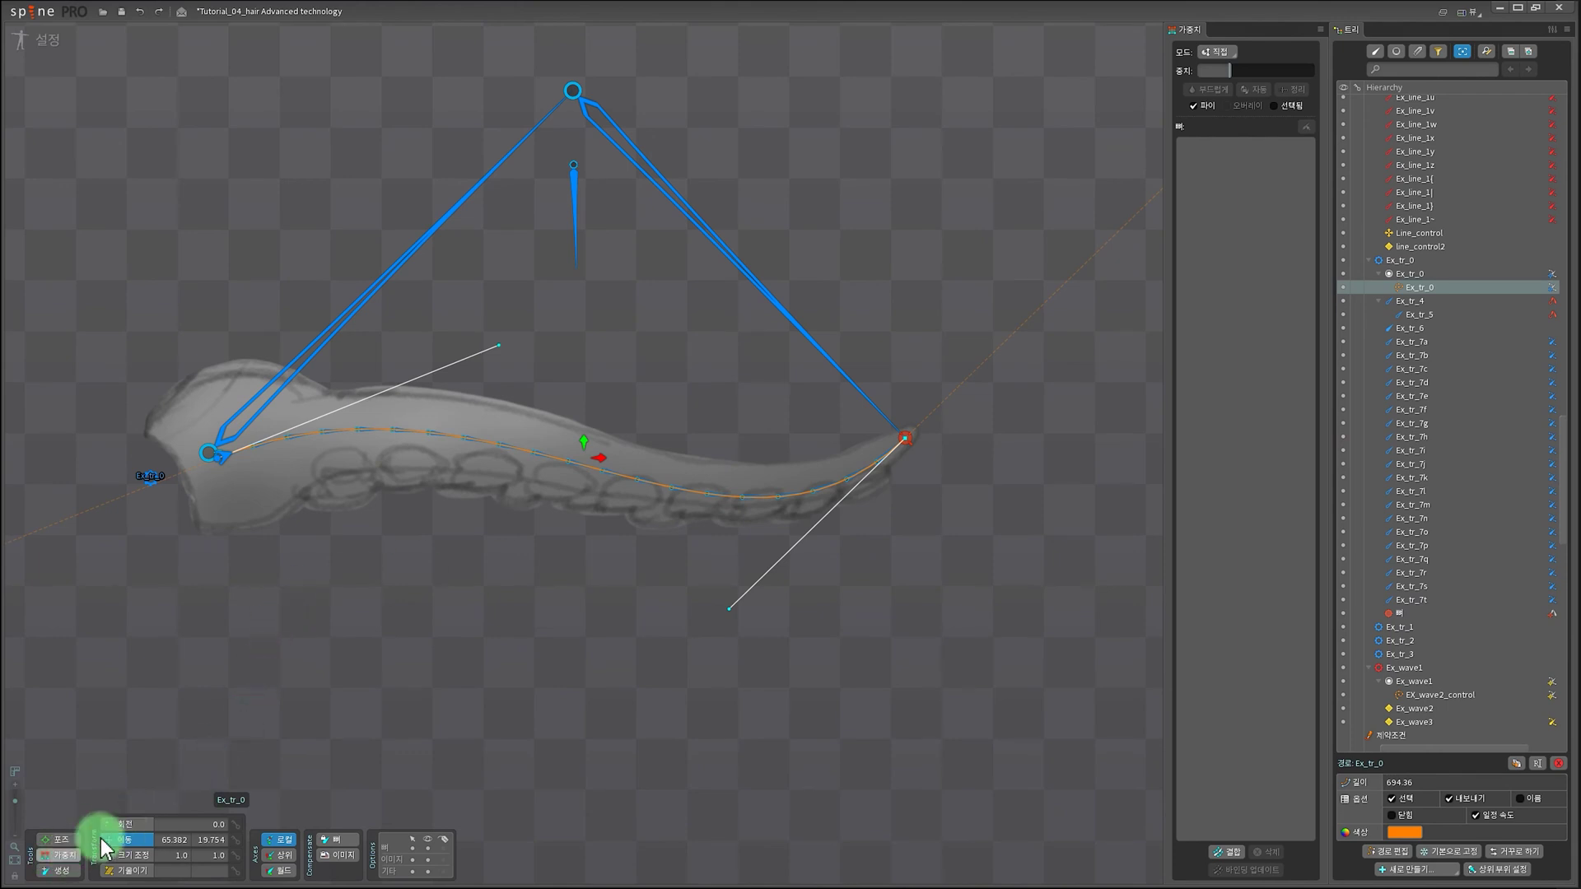
click(57, 859)
scroll(519, 659, up, 3)
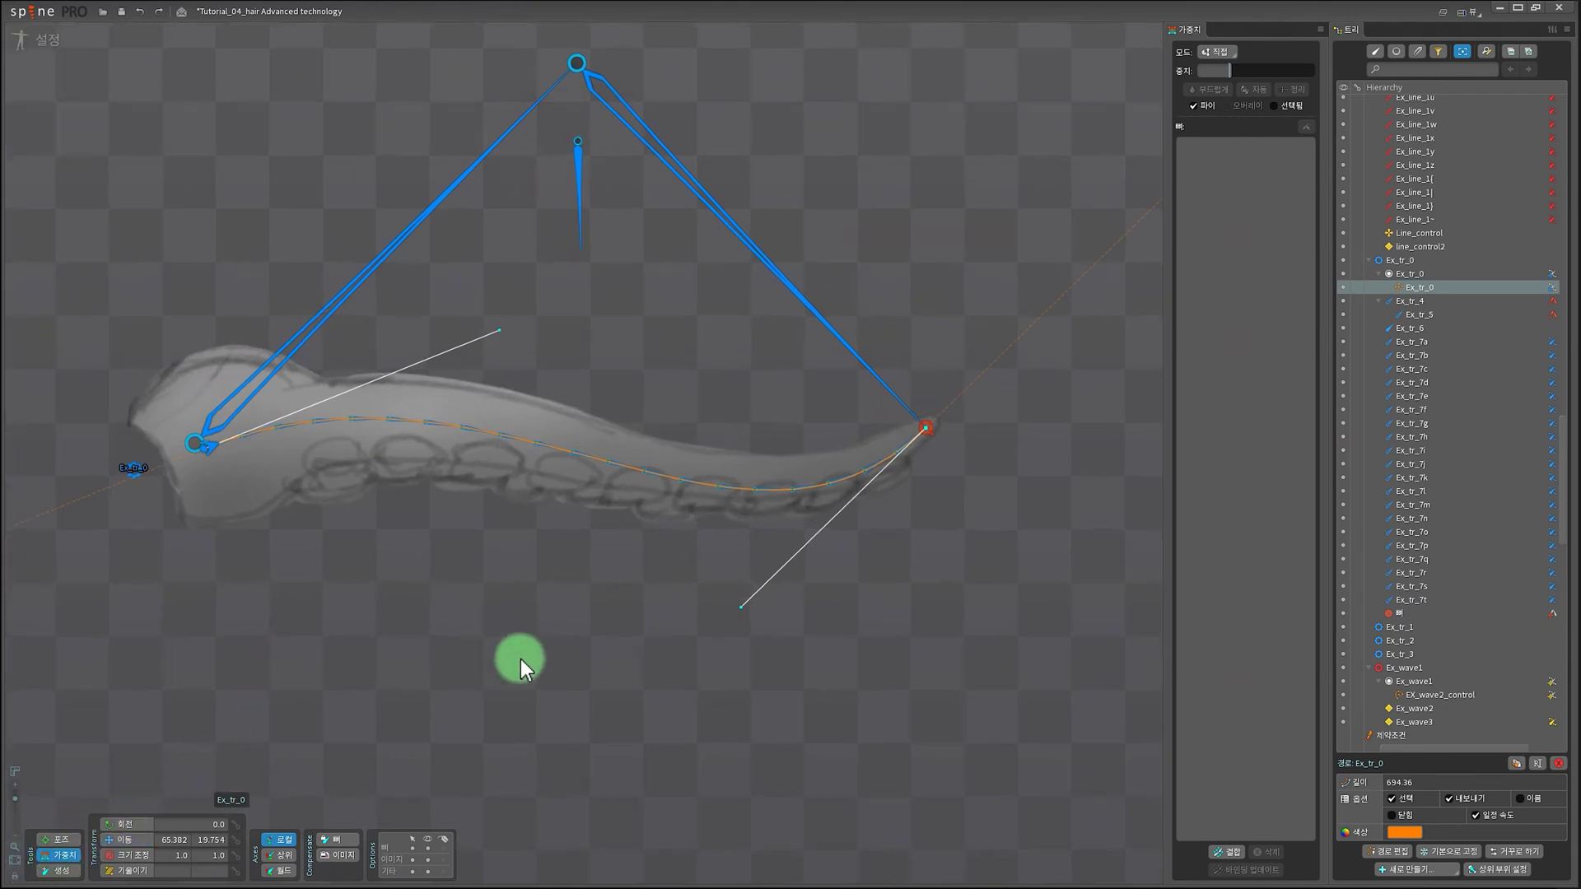
click(1224, 848)
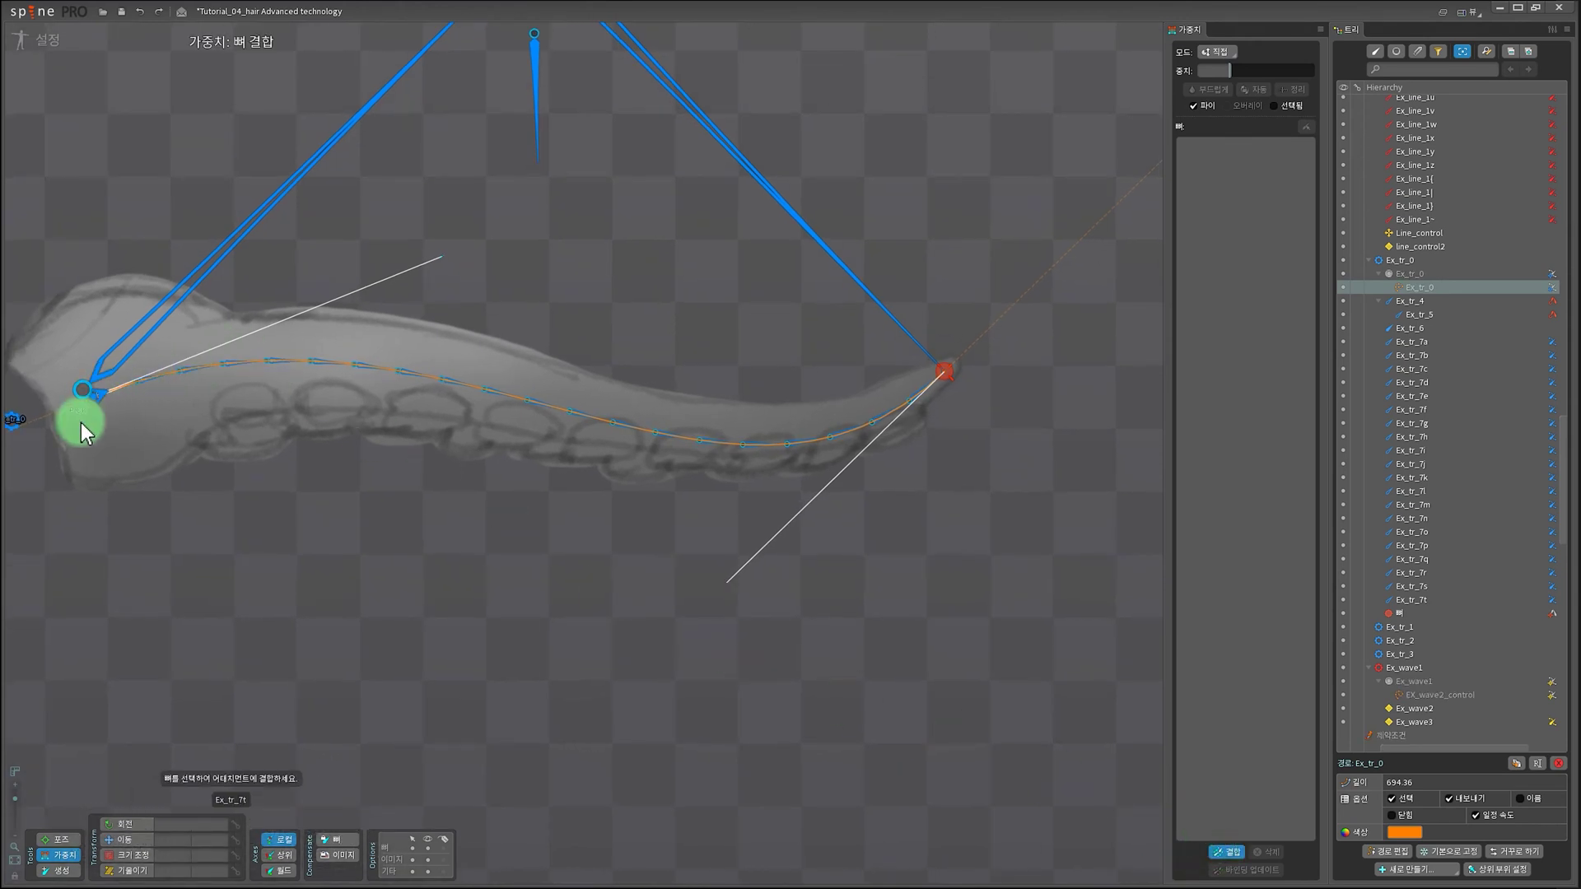
scroll(486, 550, down, 2)
scroll(296, 466, up, 1)
click(282, 463)
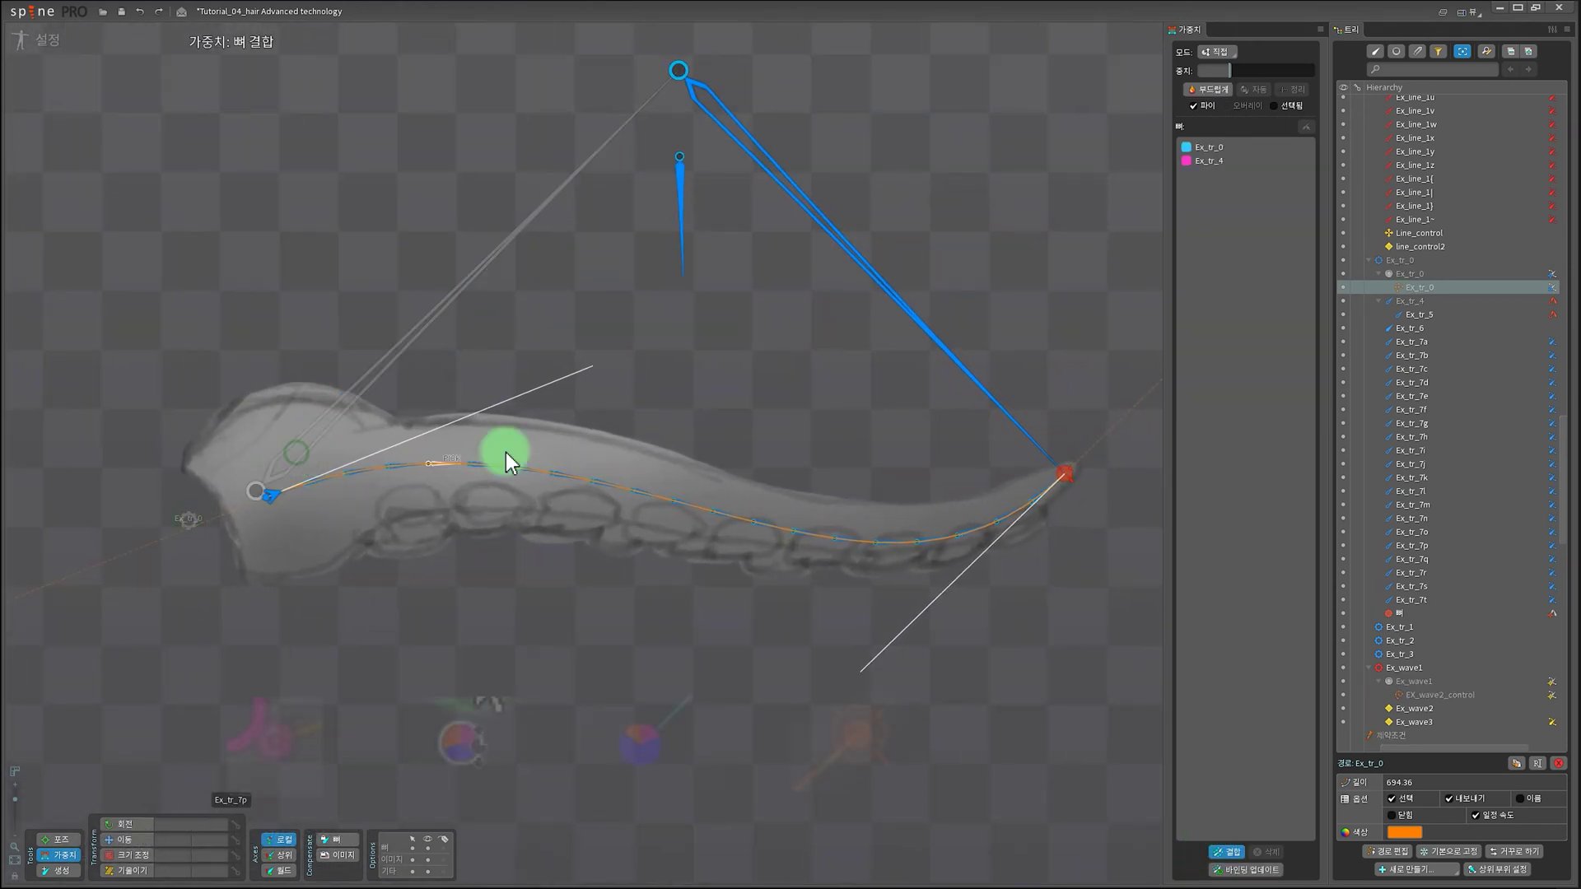
click(681, 202)
click(1069, 474)
click(1233, 853)
Step: Weight the path's base point and its handle to Ex_tr_4, and its end point and handle to the red tip bone
scroll(643, 251, up, 1)
drag(642, 251, 551, 219)
click(1225, 187)
click(957, 447)
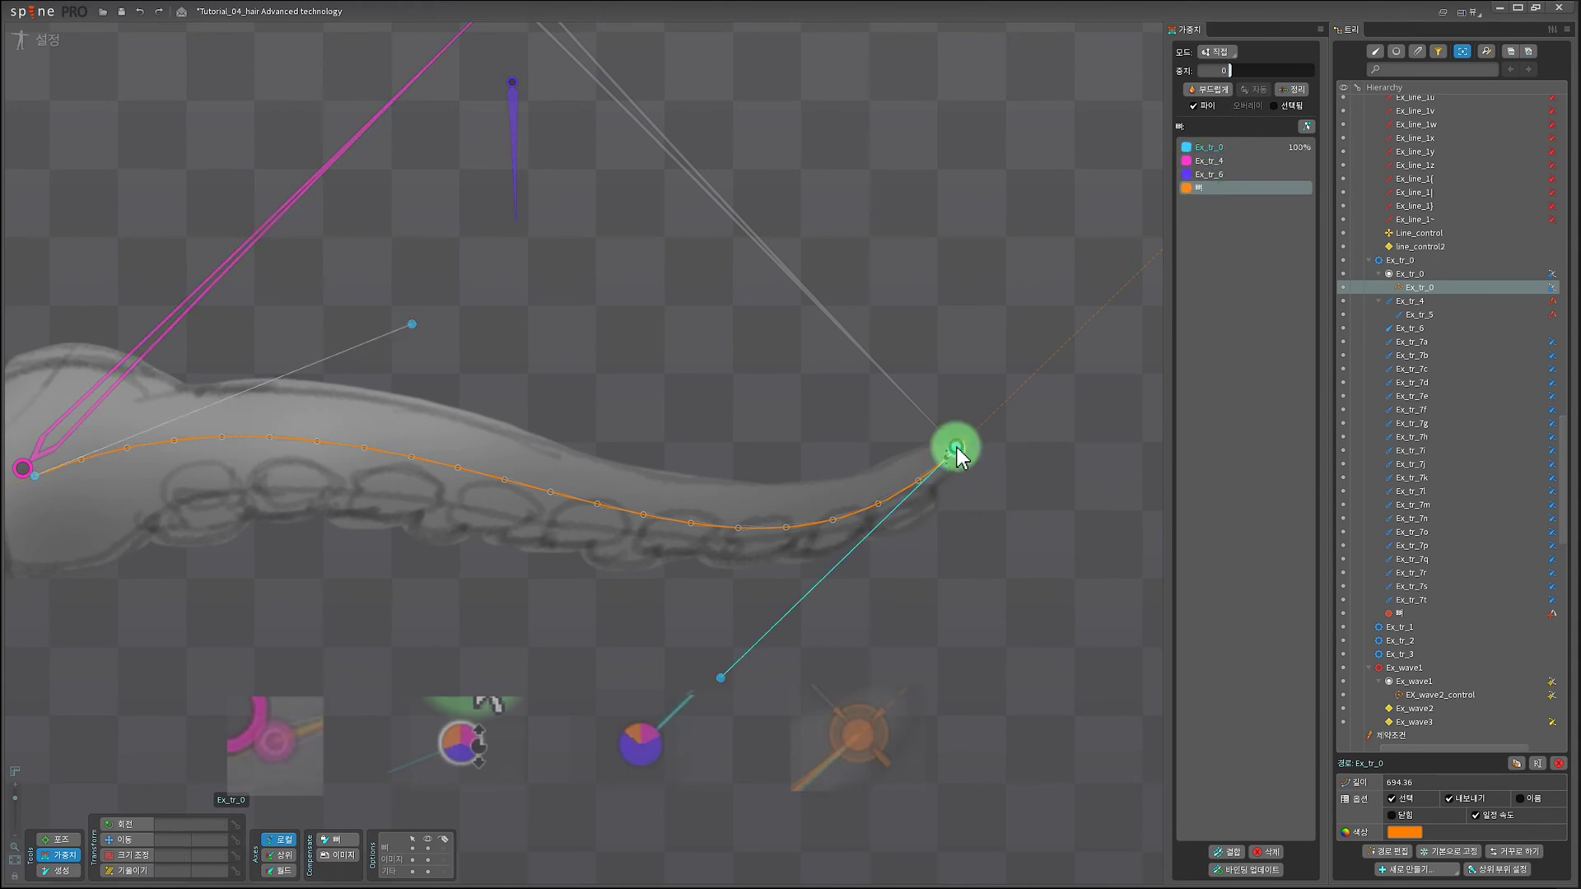
drag(957, 447, 957, 396)
Step: Blend Ex_tr_4, Ex_tr_6 and the tip bone in the weights of the path's two handles, and end the weighting
drag(397, 646, 468, 402)
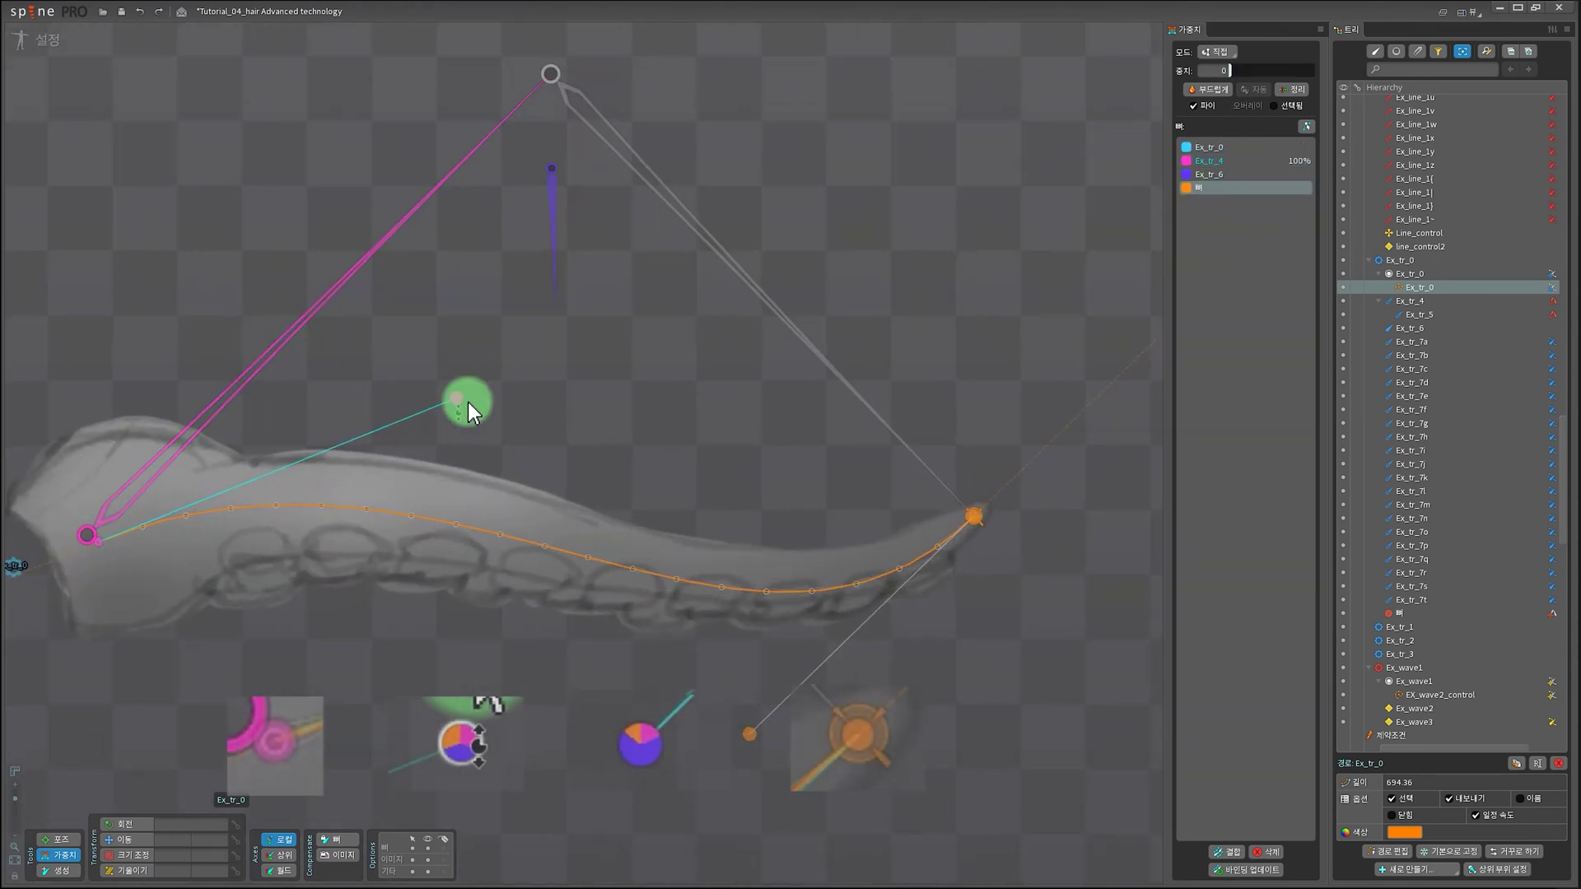
click(1227, 161)
click(1221, 176)
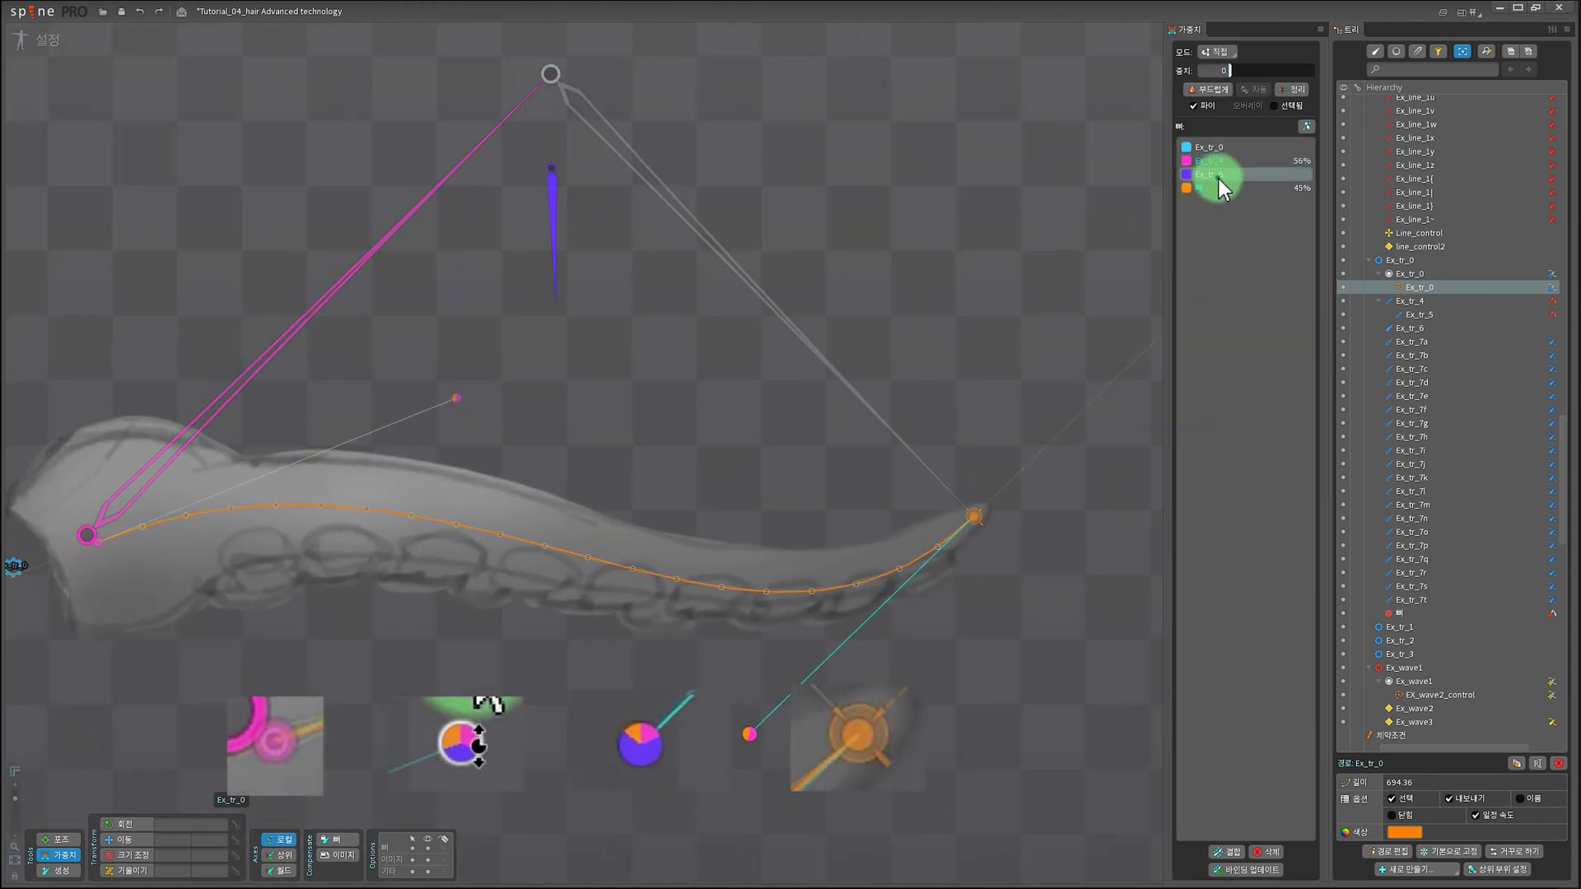
drag(751, 707, 769, 475)
key(Escape)
key(Escape)
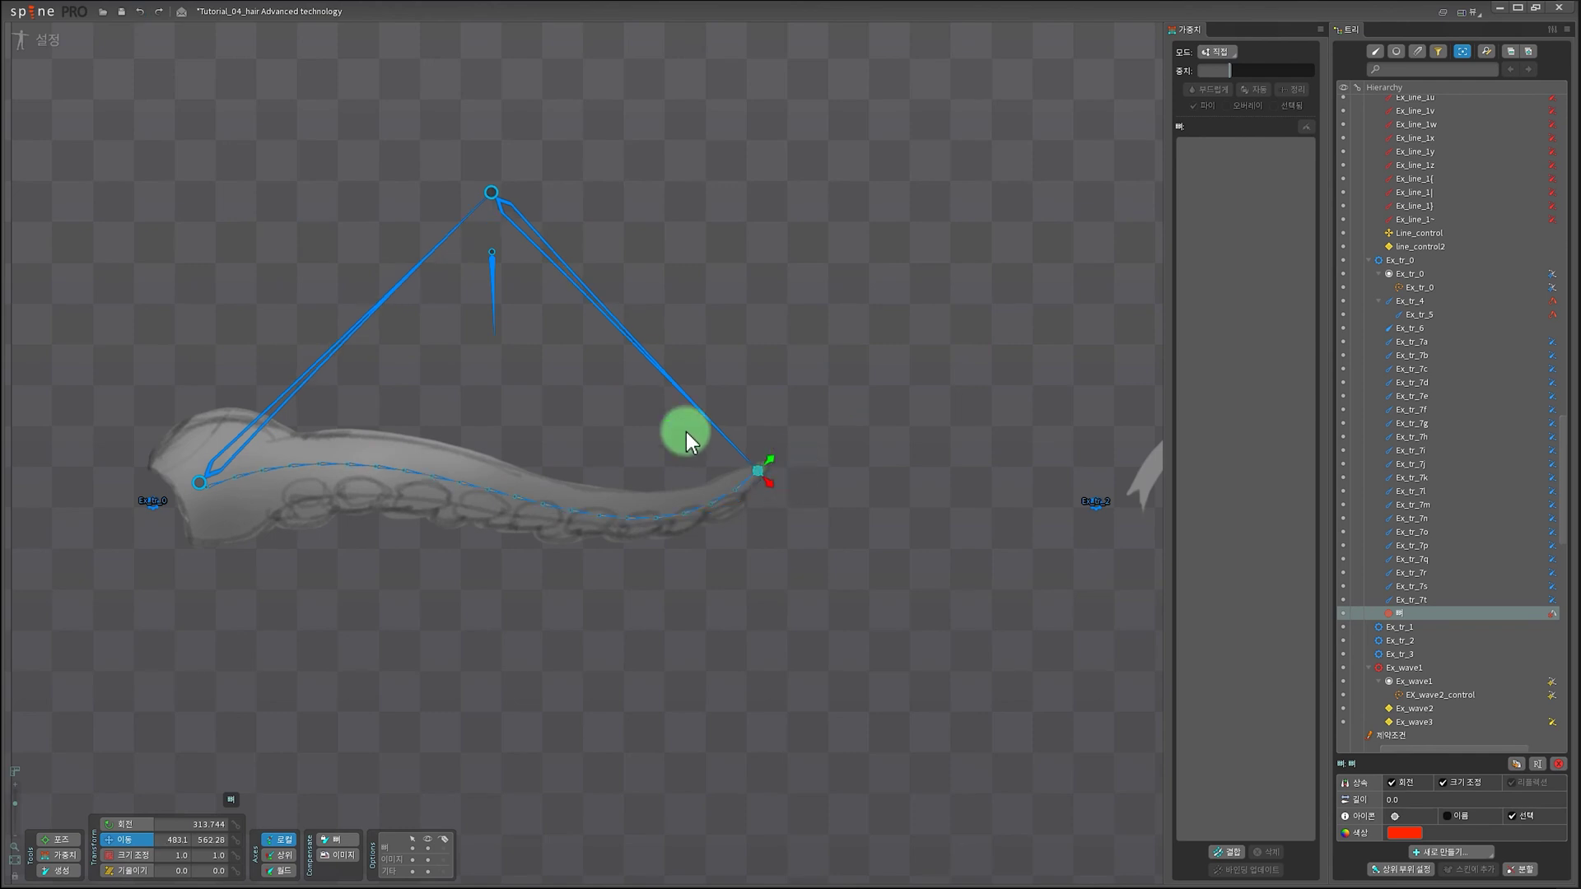
Step: Test the weighted path by rotating and moving the control bone Ex_tr_6
click(493, 269)
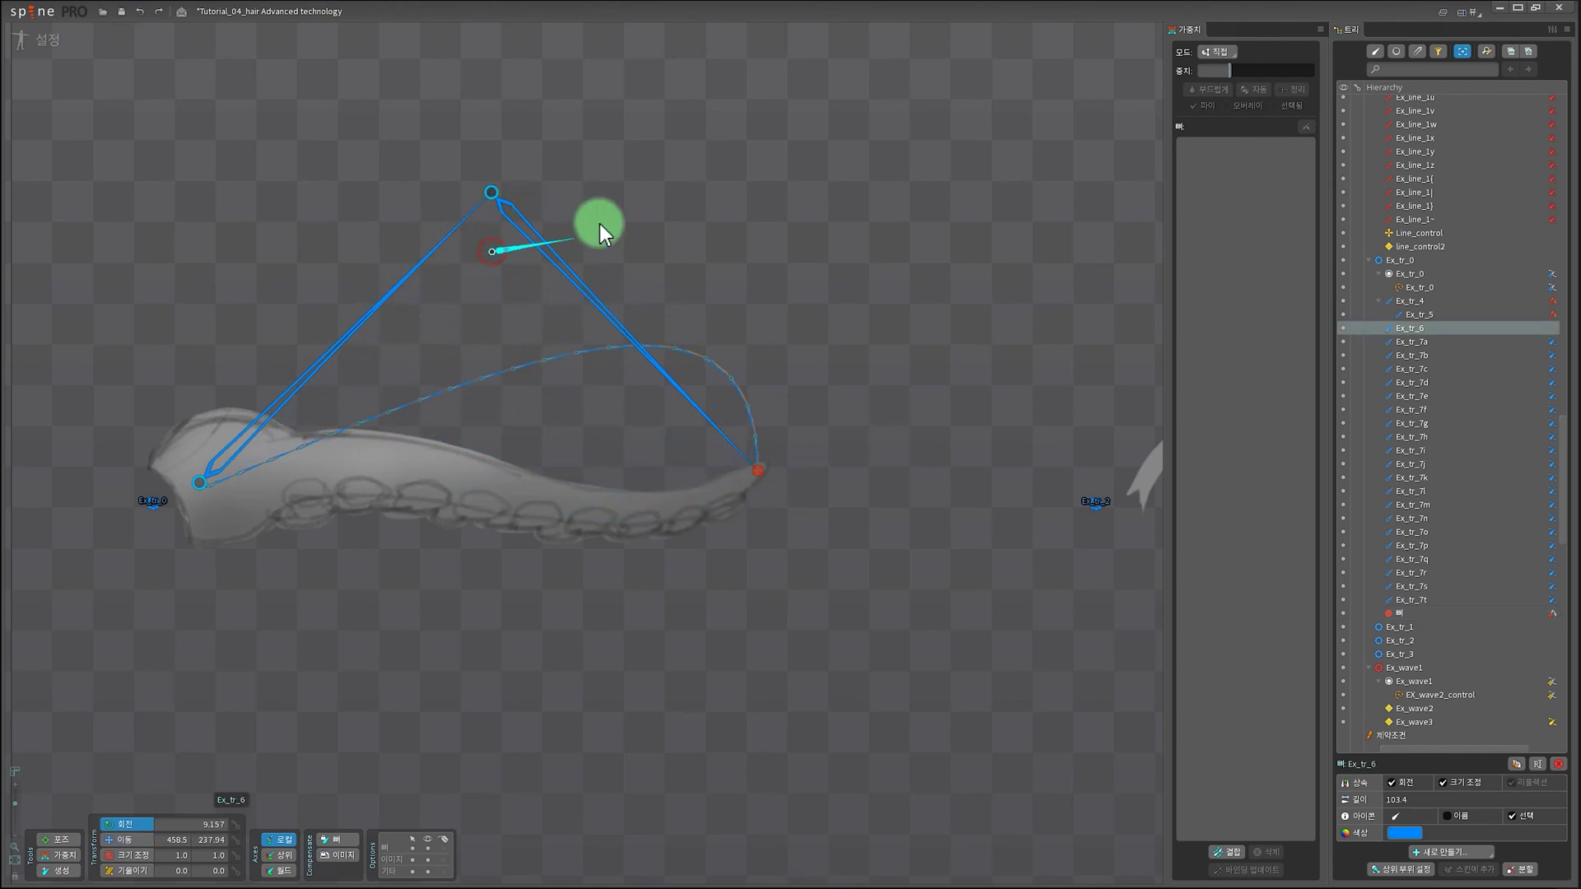
drag(419, 383, 361, 316)
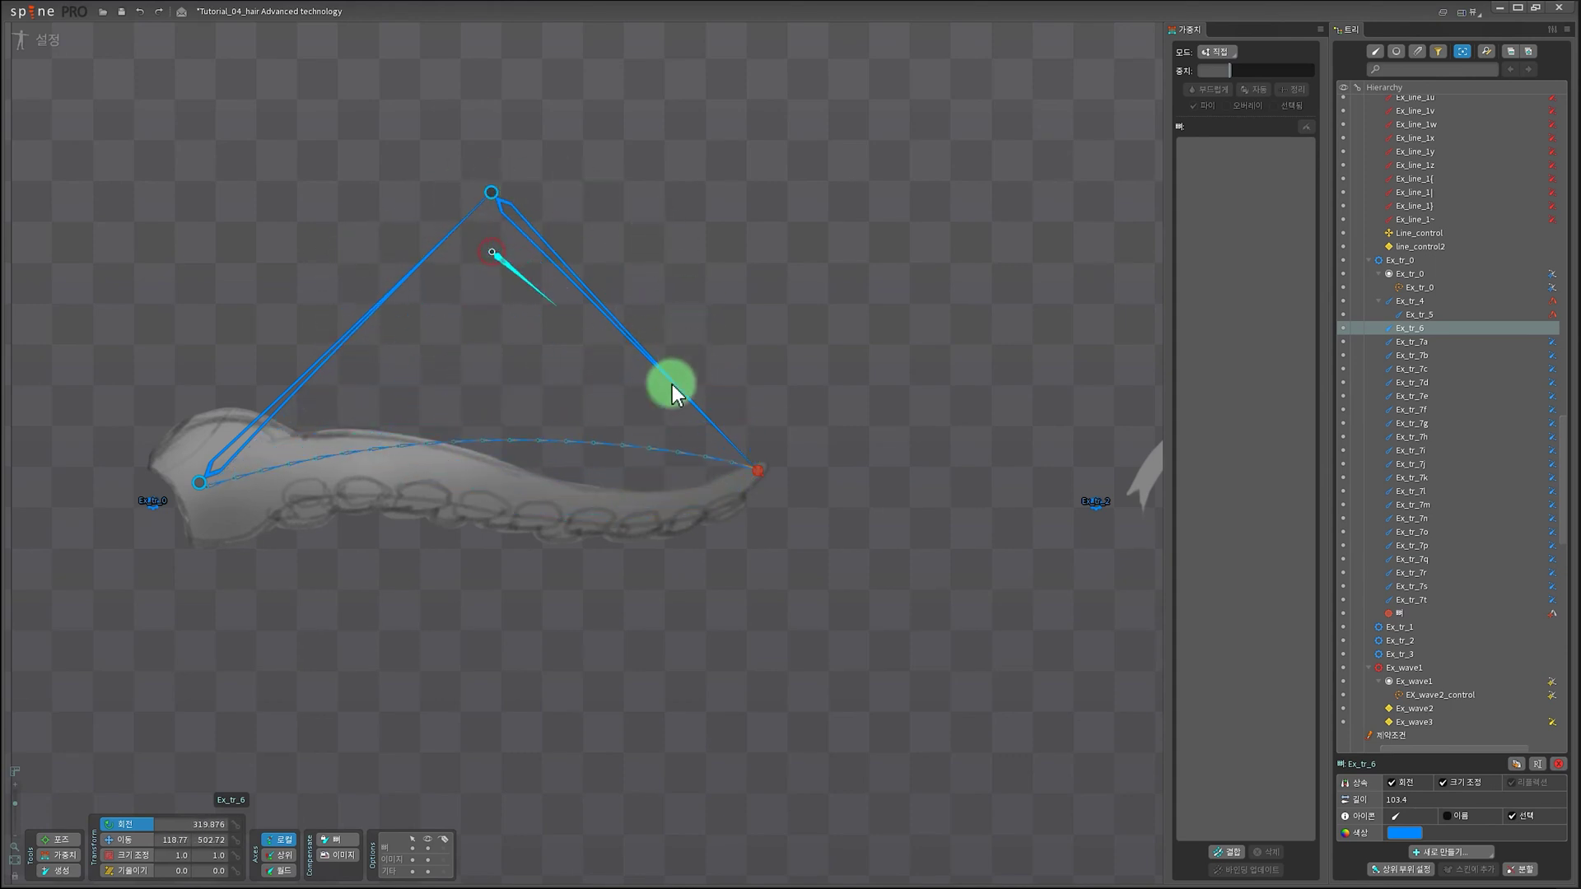
drag(575, 259, 546, 586)
Step: Bind the tentacle mesh to the 20 path-following bones from Ex_tr_7t at the base to Ex_tr_7a at the tip
scroll(534, 527, up, 2)
click(516, 476)
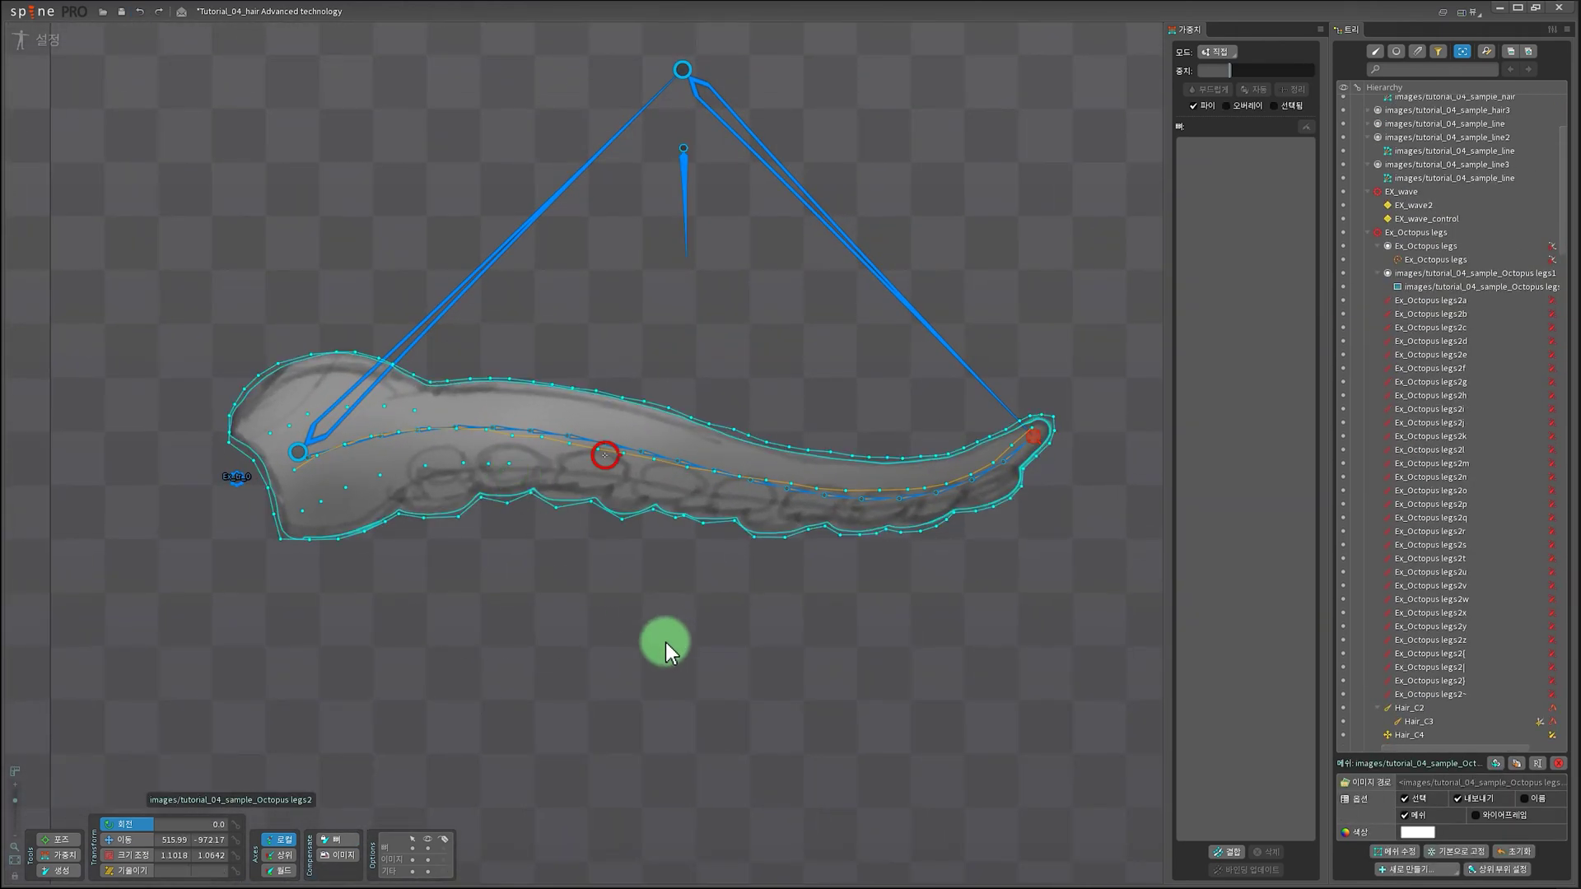
drag(604, 635, 661, 721)
scroll(646, 683, up, 1)
scroll(644, 679, up, 1)
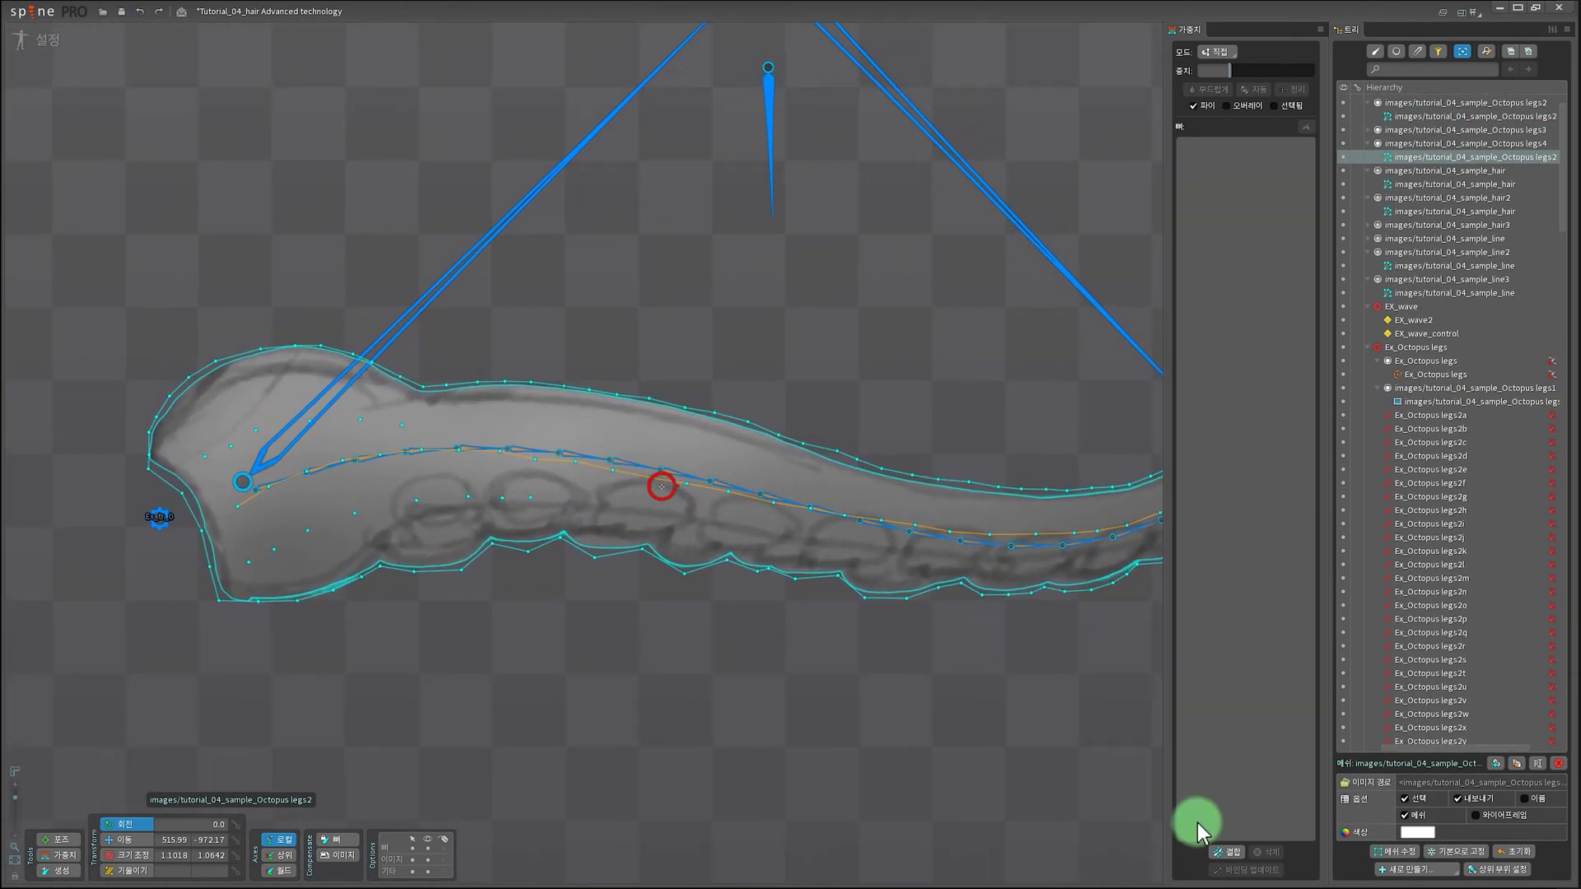
click(1233, 856)
click(275, 484)
click(317, 479)
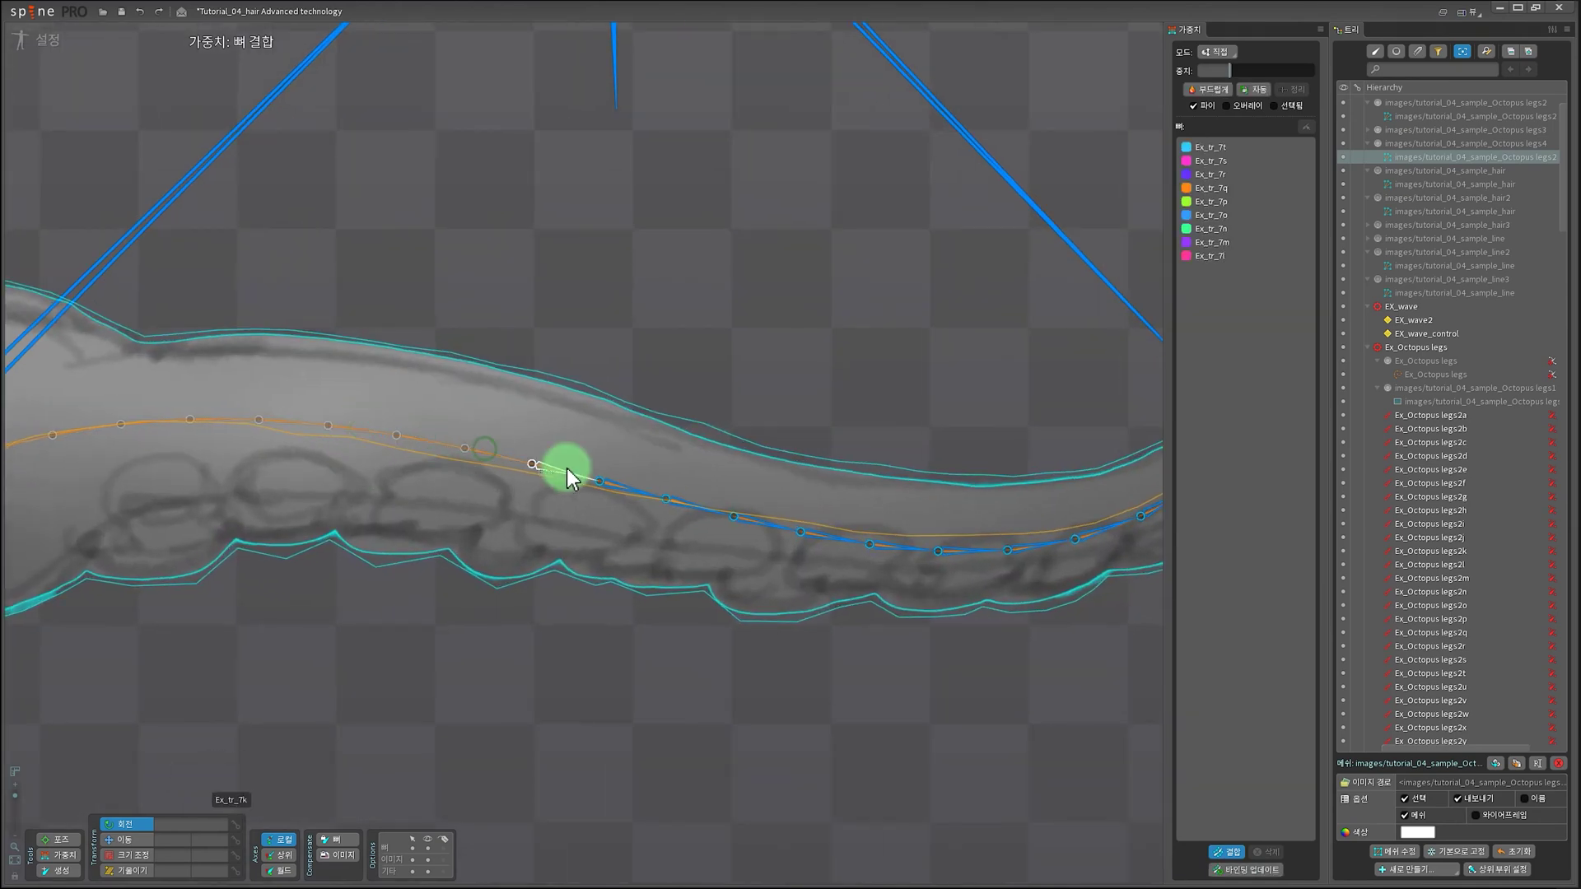
click(461, 506)
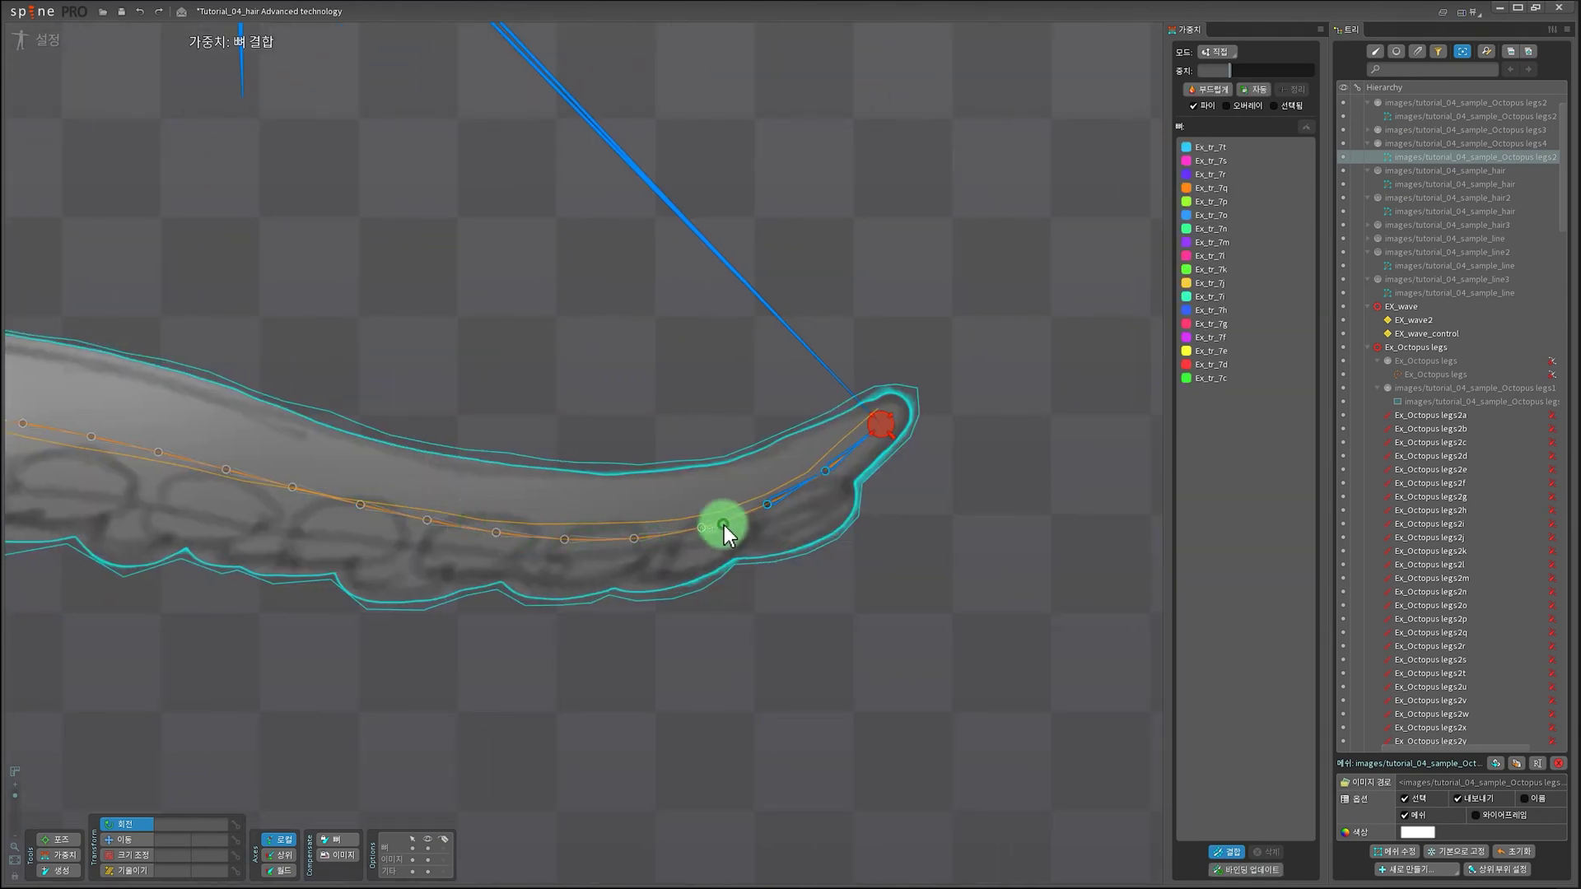
click(797, 487)
click(852, 448)
key(Escape)
Step: Add the root bone Ex_tr_0 to the bones bound to the tentacle mesh
scroll(659, 177, down, 2)
drag(268, 621, 773, 646)
scroll(526, 531, up, 2)
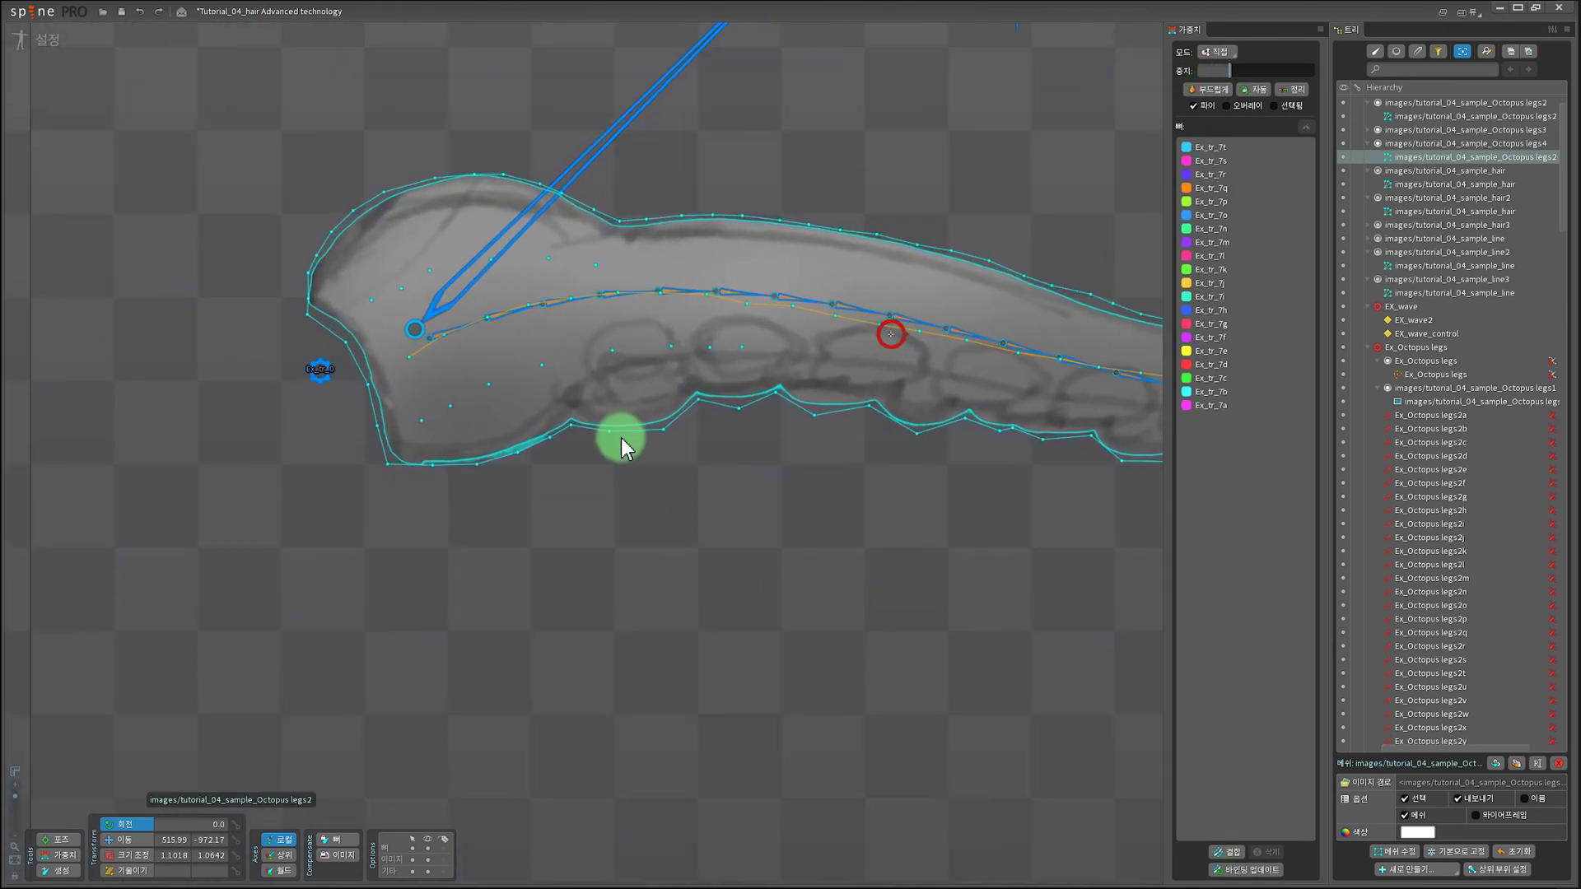
click(1233, 852)
click(308, 373)
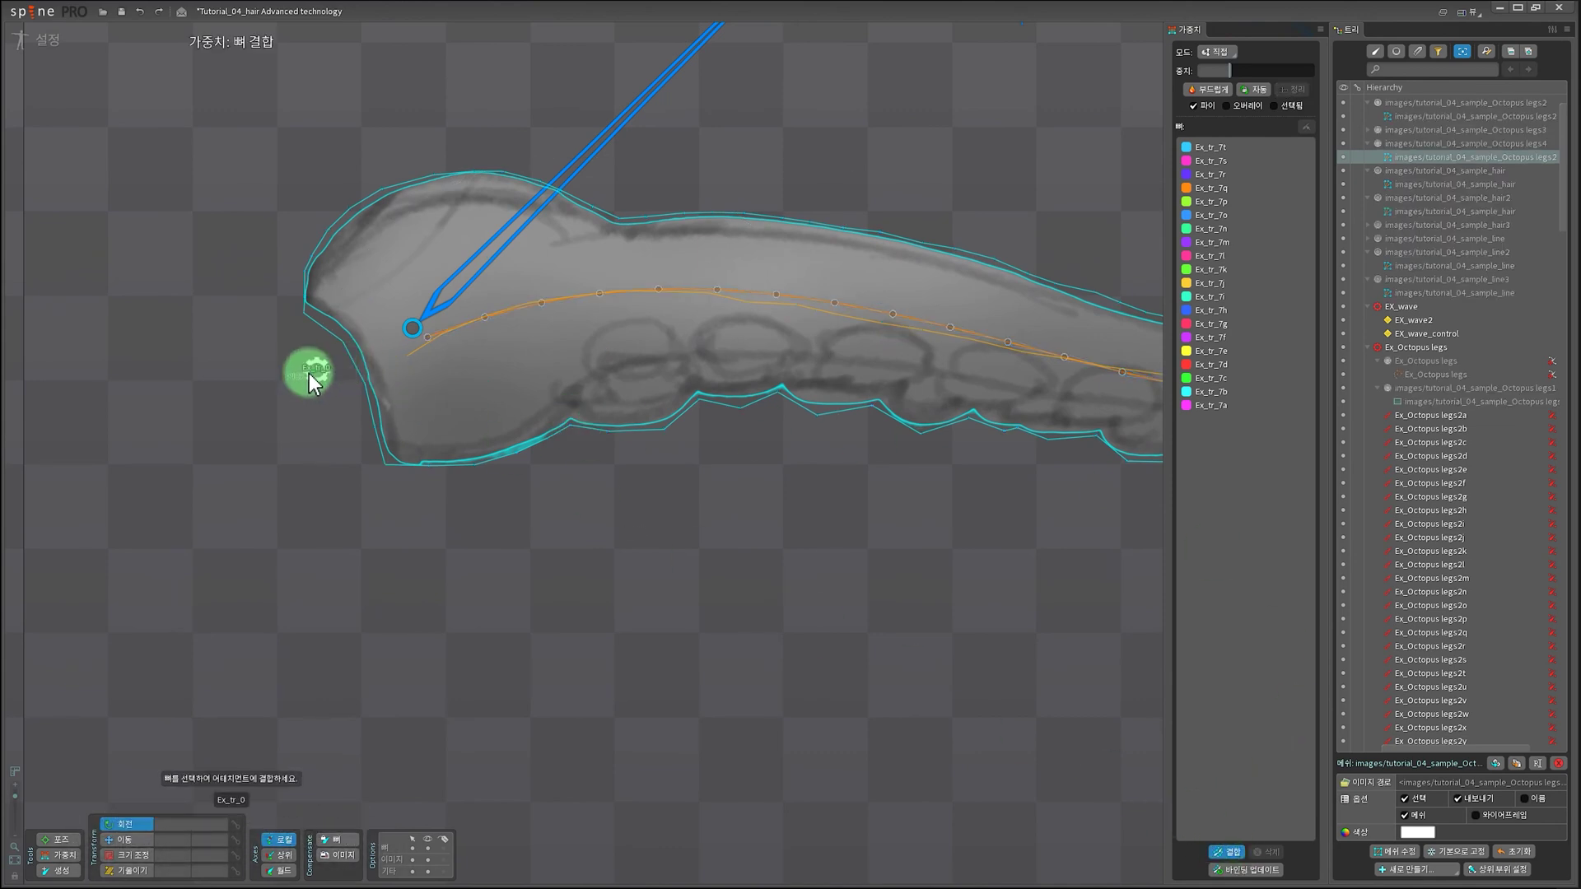
click(314, 377)
scroll(659, 587, down, 2)
drag(710, 634, 656, 586)
key(Escape)
Step: Paint Ex_tr_0 weights onto the vertices at the tentacle's base in Add mode with strength 100, size 80 and feather 60
click(56, 855)
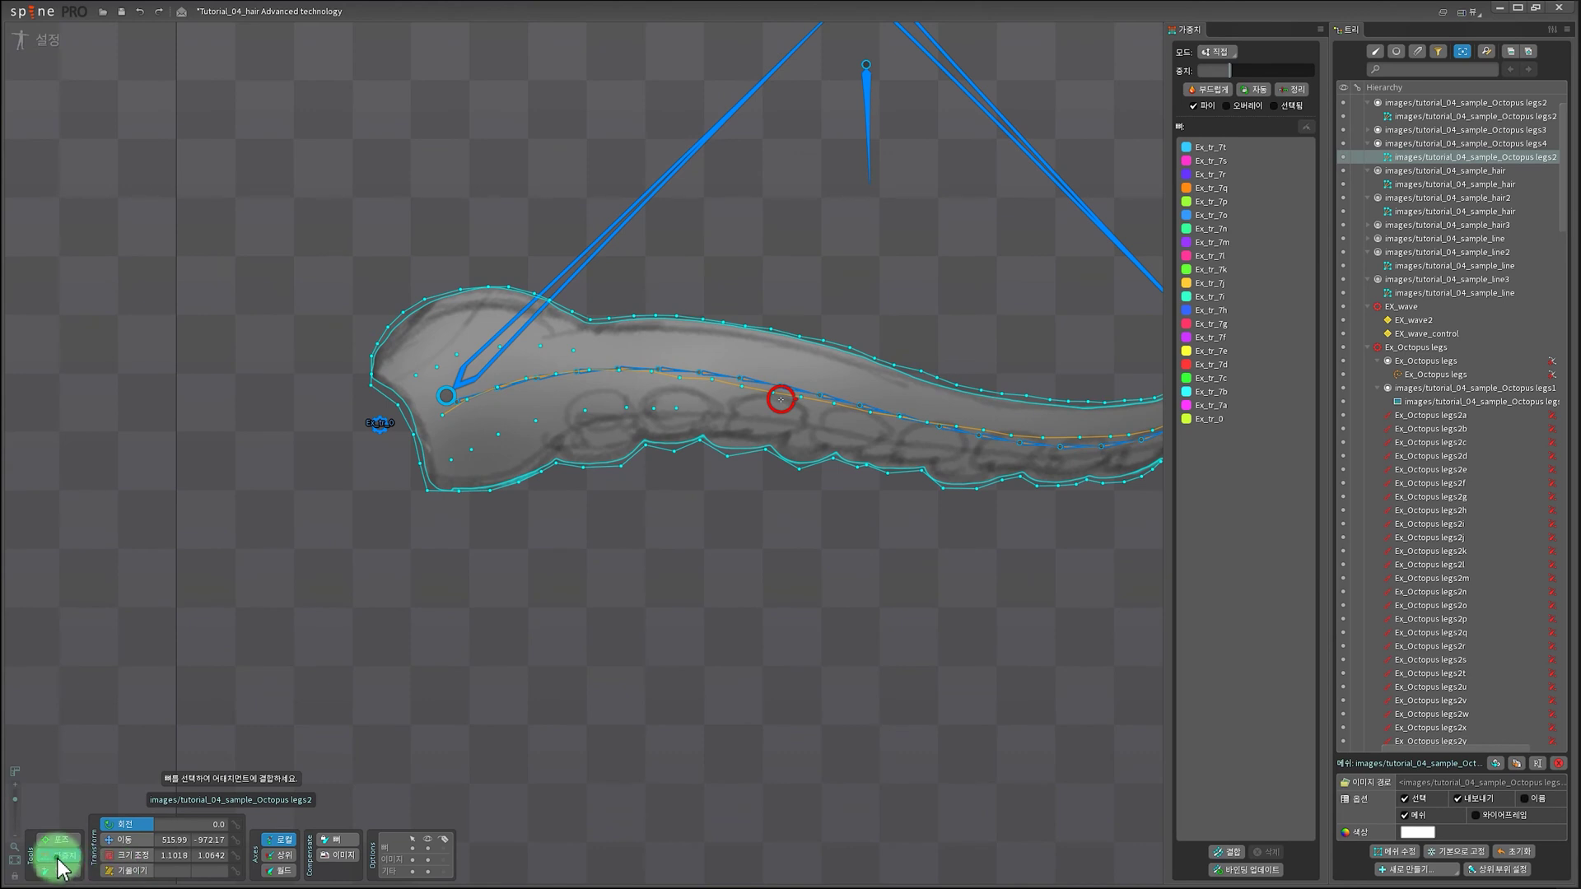
scroll(411, 577, up, 5)
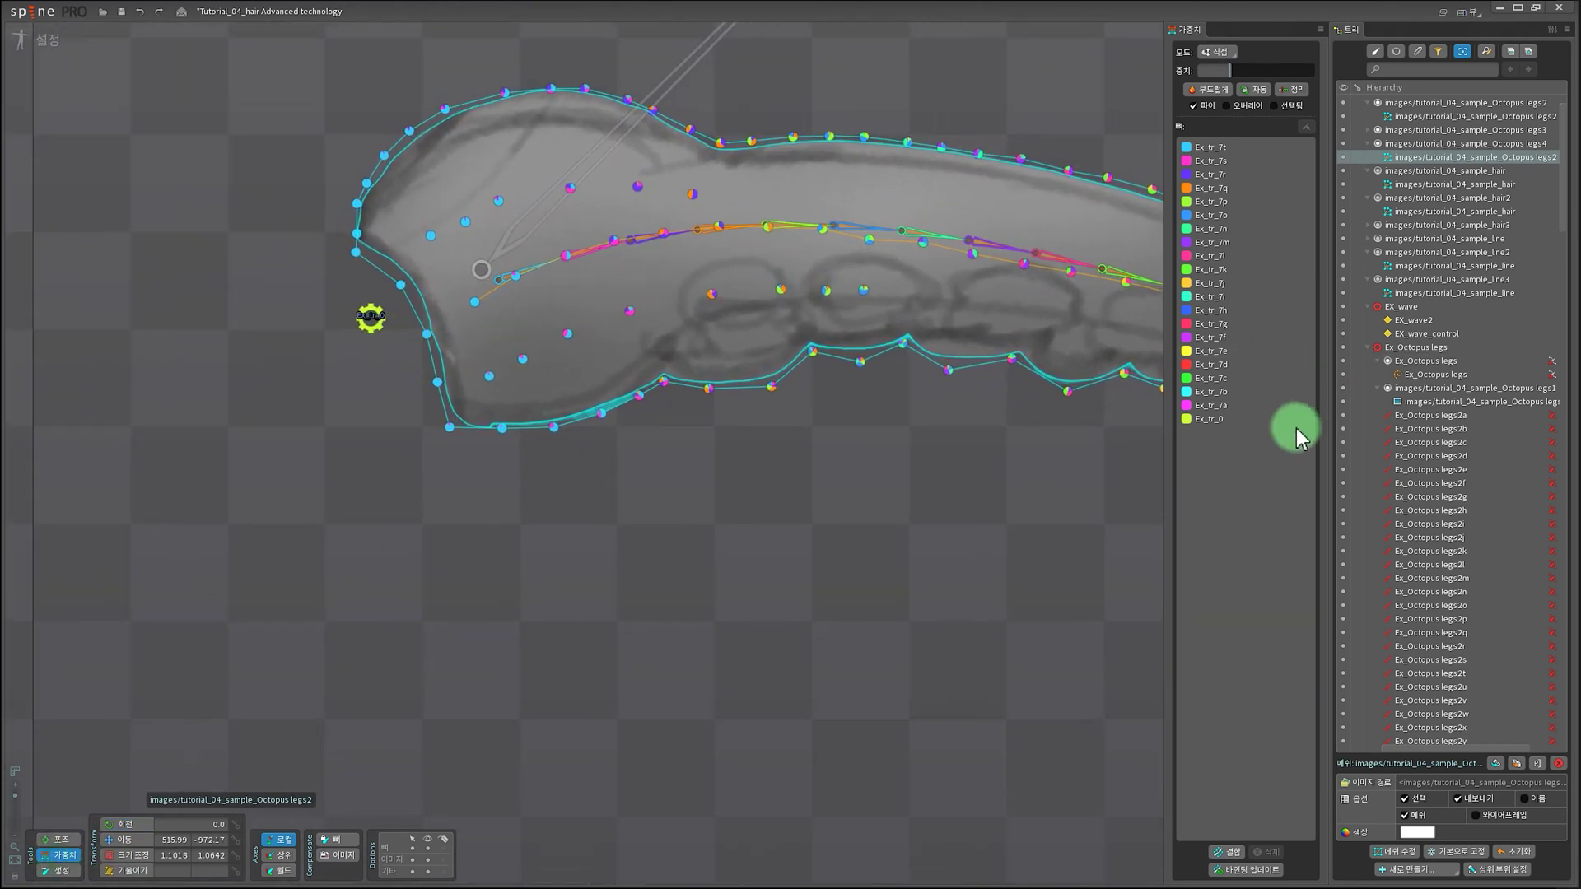
click(1219, 419)
drag(659, 543, 677, 643)
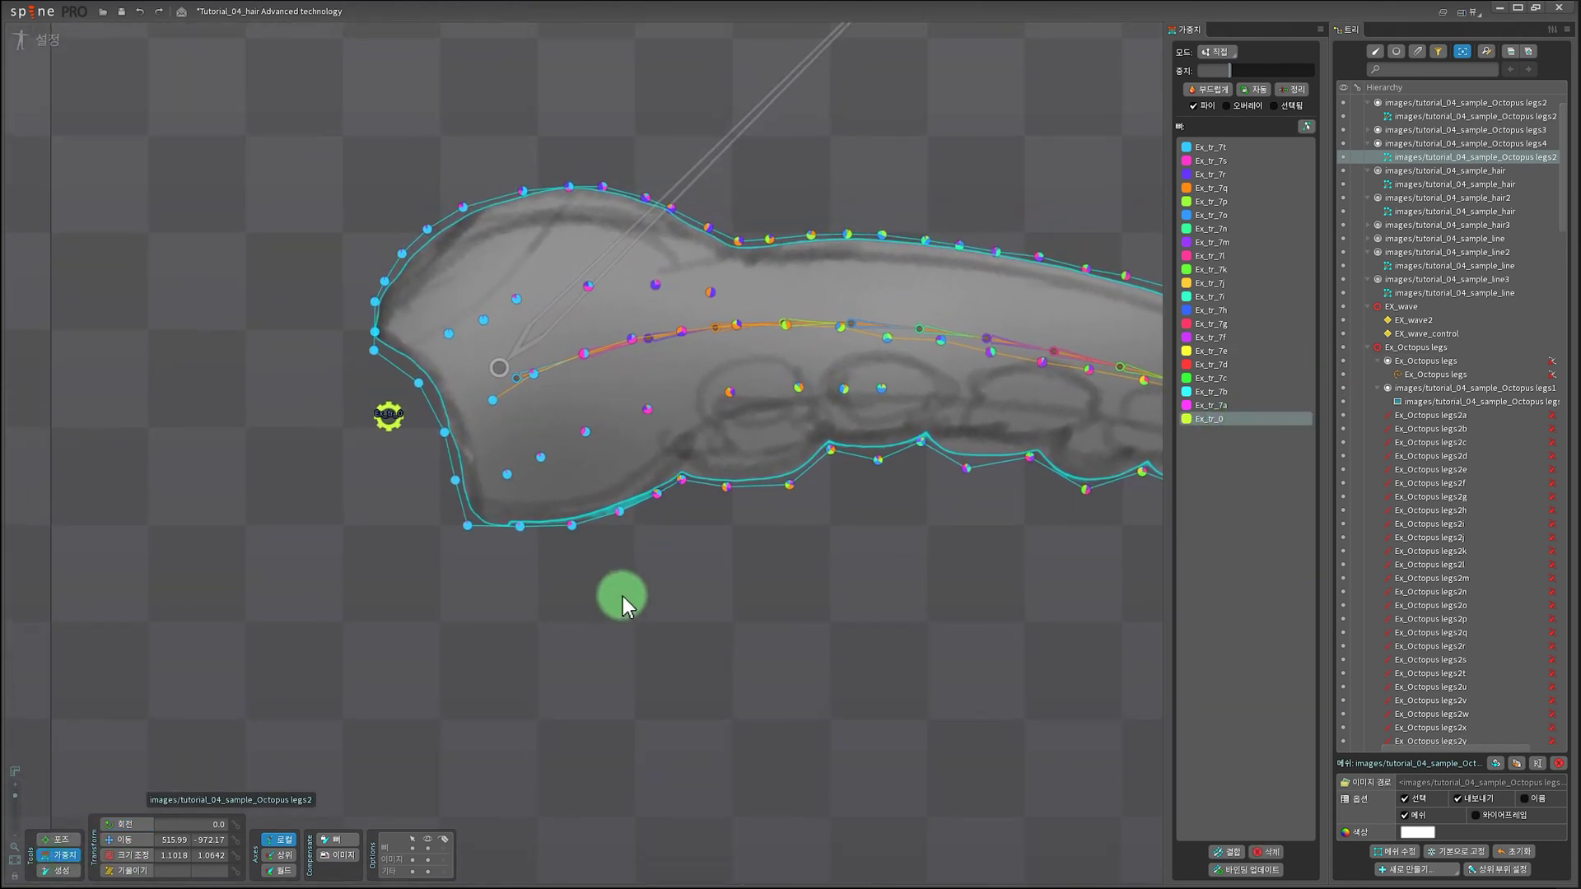
click(1217, 51)
click(1227, 71)
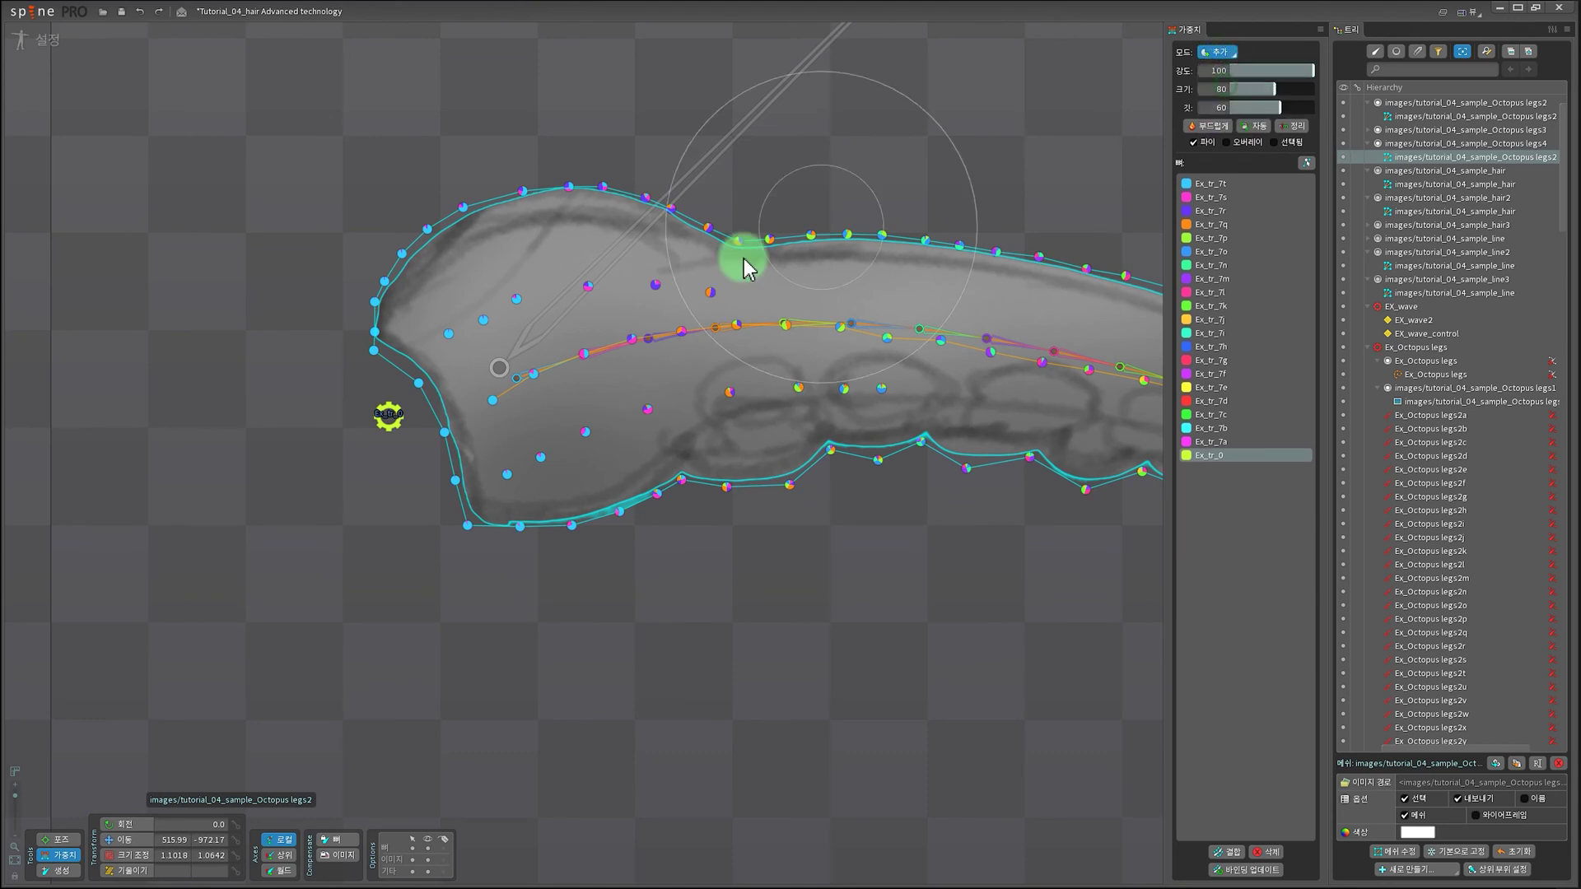
drag(370, 447, 281, 389)
mouse_move(349, 457)
mouse_down()
mouse_move(388, 536)
mouse_move(416, 527)
mouse_move(416, 348)
mouse_up()
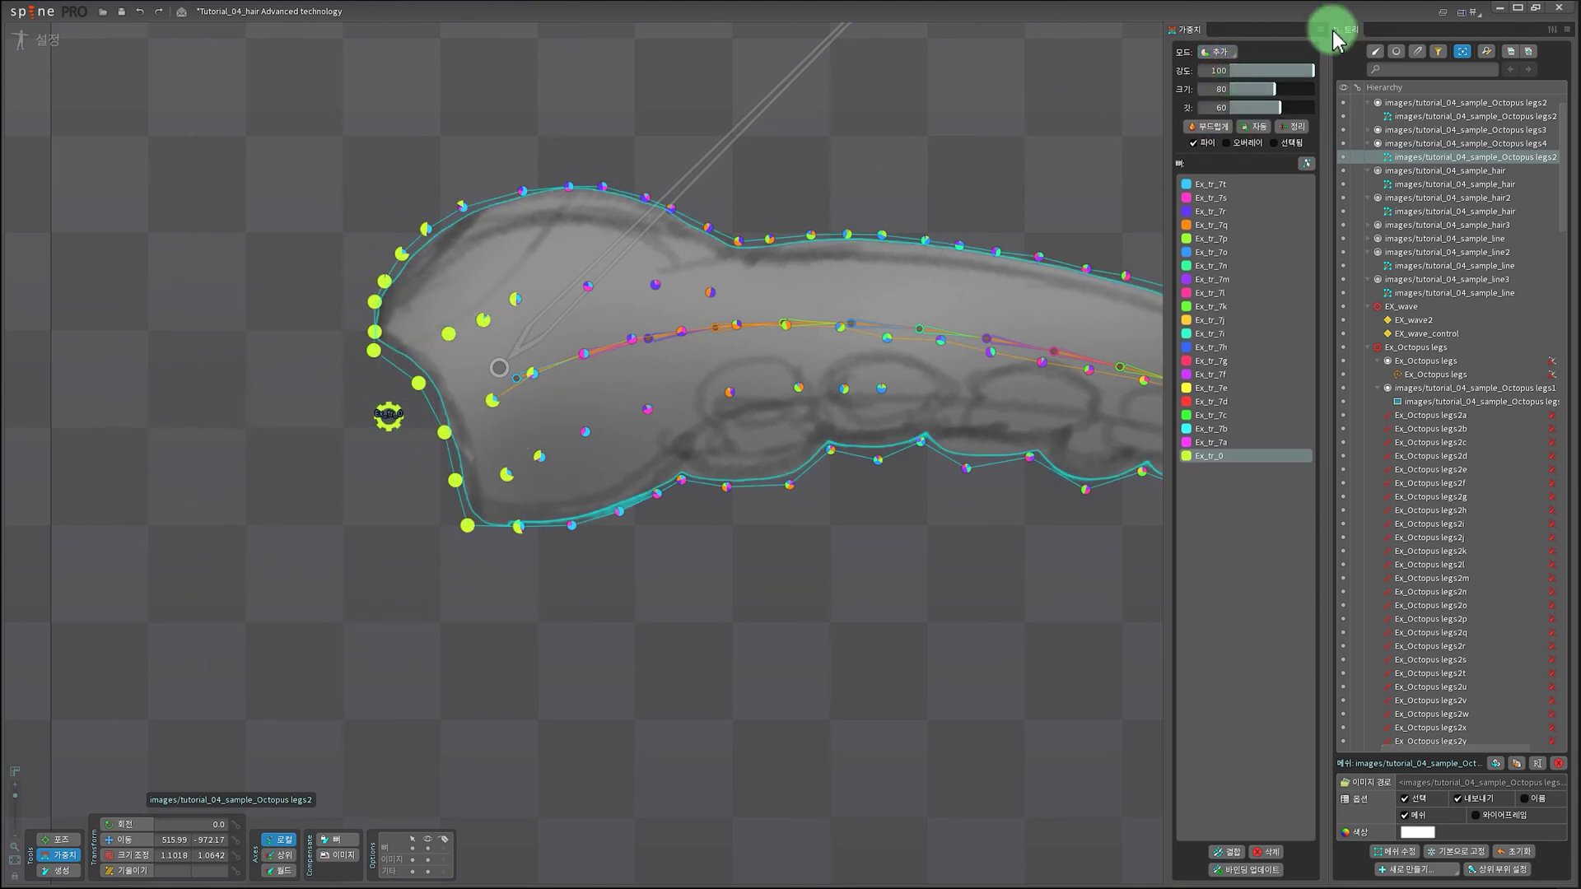
Step: Strengthen and soften the Ex_tr_0 weights around the tentacle's base with brush strength 32, size 96 and feather 100
mouse_move(1311, 71)
mouse_down()
mouse_move(1267, 73)
mouse_move(1290, 100)
mouse_move(1263, 68)
mouse_move(1253, 107)
mouse_move(1317, 107)
mouse_up()
mouse_move(267, 567)
mouse_down()
mouse_move(313, 445)
mouse_move(442, 335)
mouse_move(502, 333)
mouse_move(549, 370)
mouse_move(532, 463)
mouse_move(435, 470)
mouse_move(400, 349)
mouse_move(468, 323)
mouse_move(503, 434)
mouse_move(355, 494)
mouse_up()
mouse_move(316, 445)
mouse_down()
mouse_move(285, 462)
mouse_move(404, 314)
mouse_up()
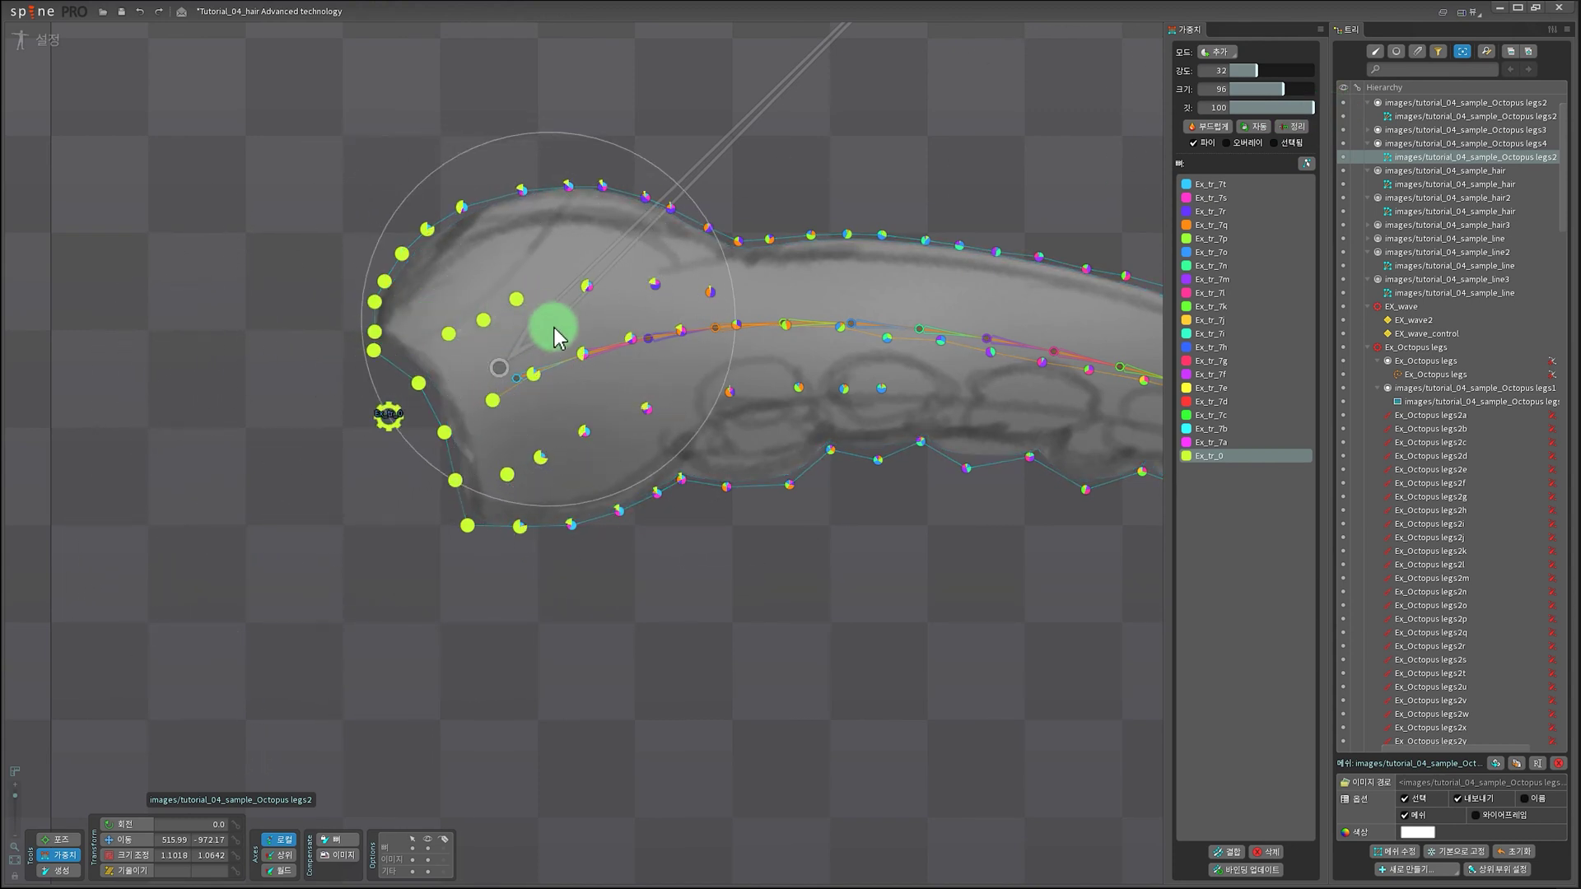
scroll(754, 599, down, 5)
key(Escape)
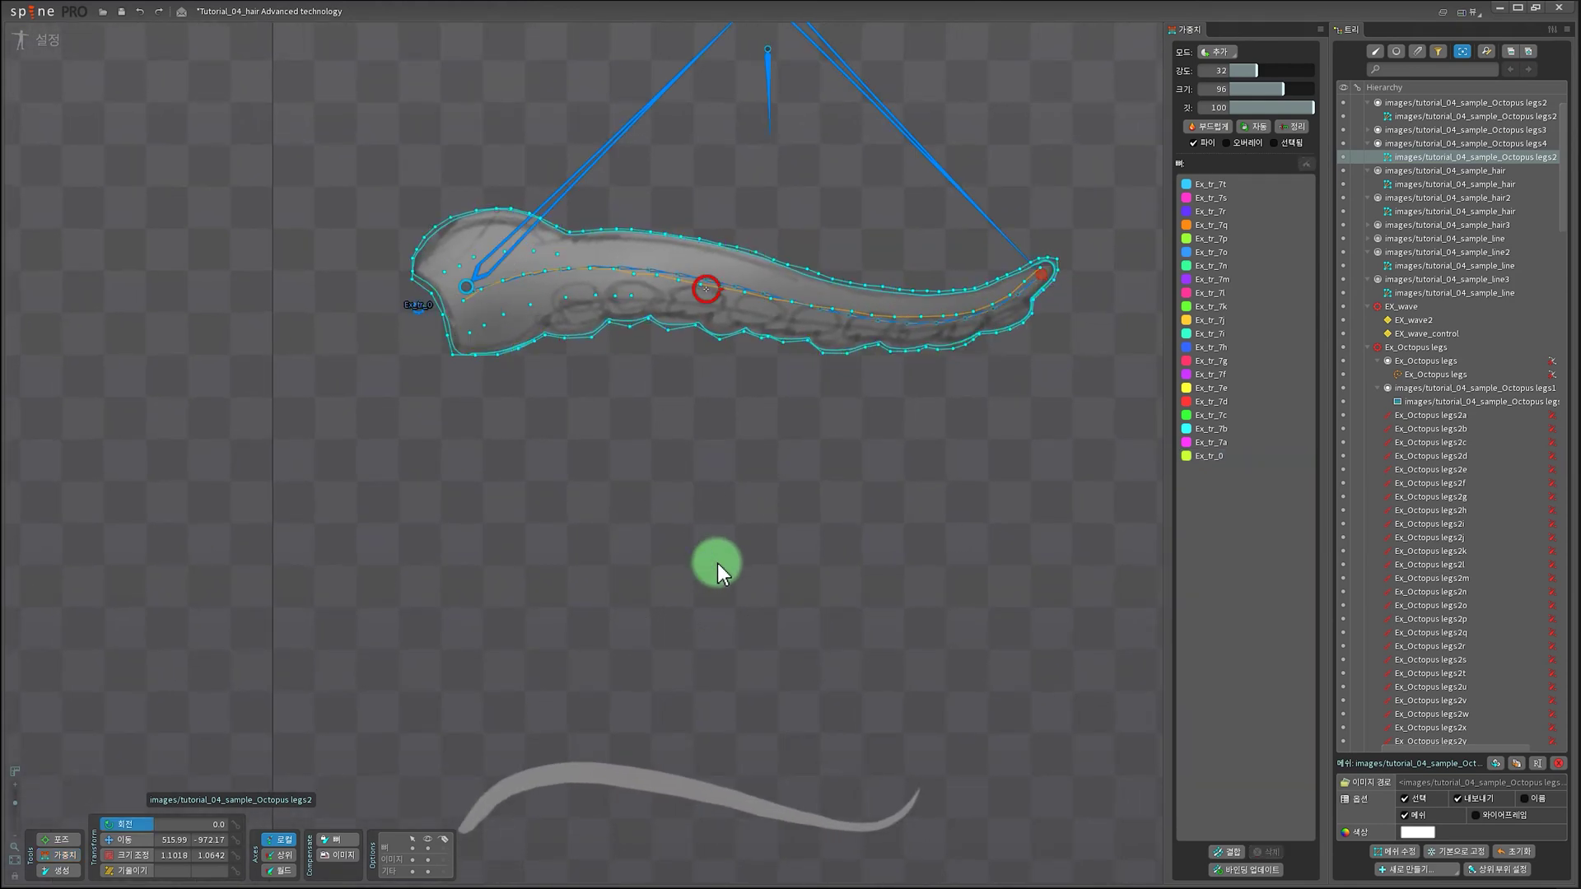
key(Escape)
Step: Switch from setup mode to animation mode with the rigged tentacle in view
scroll(659, 519, down, 3)
drag(805, 508, 689, 586)
scroll(689, 577, up, 1)
scroll(638, 445, up, 1)
drag(638, 445, 628, 515)
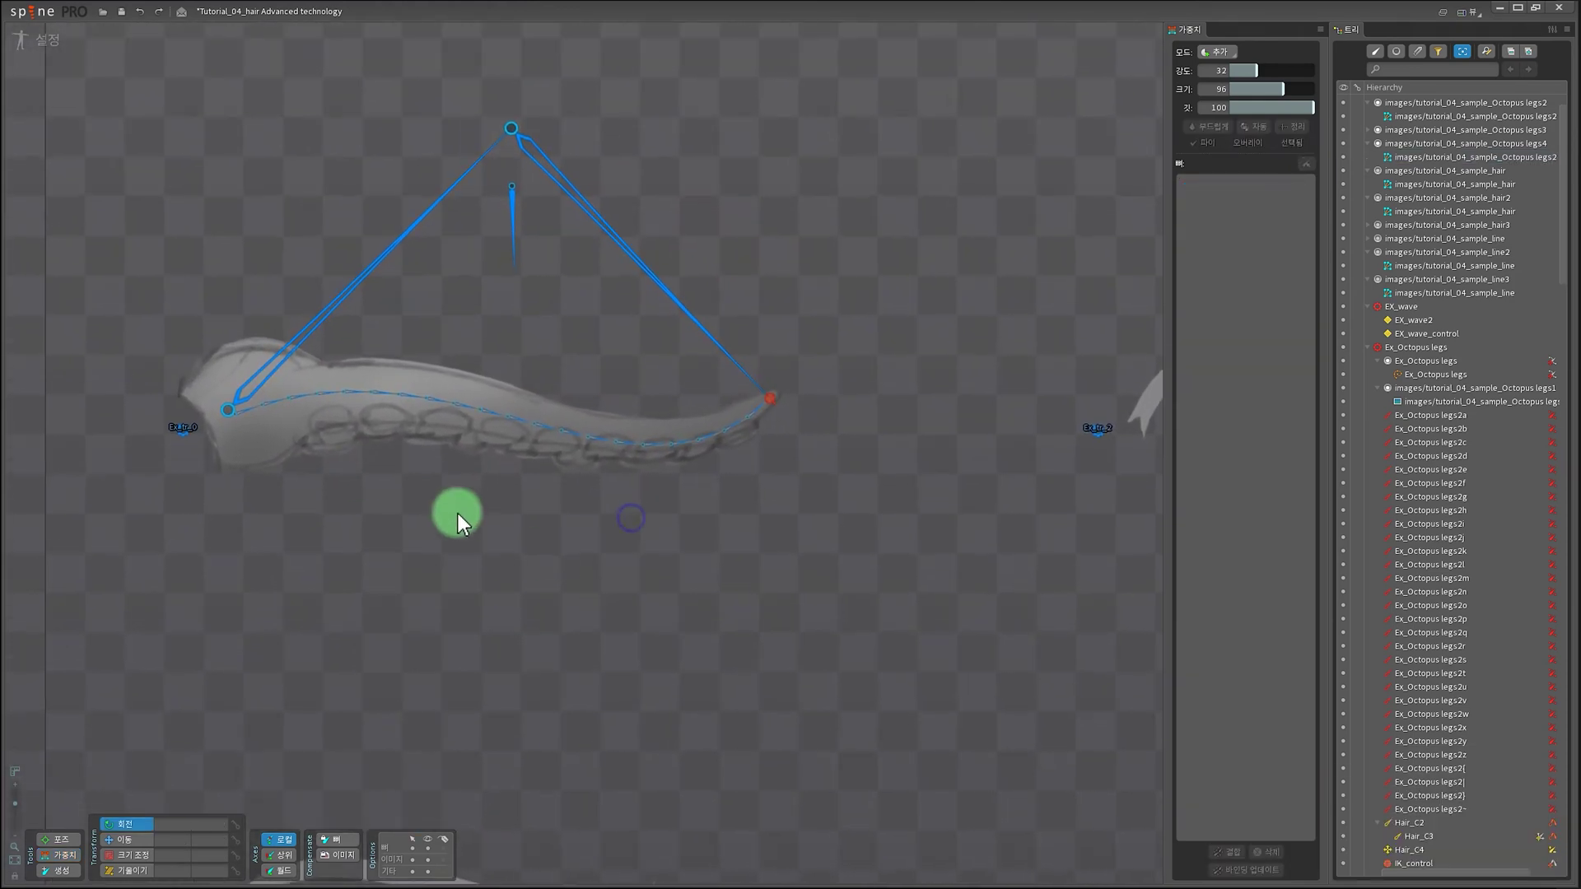
drag(492, 596, 570, 549)
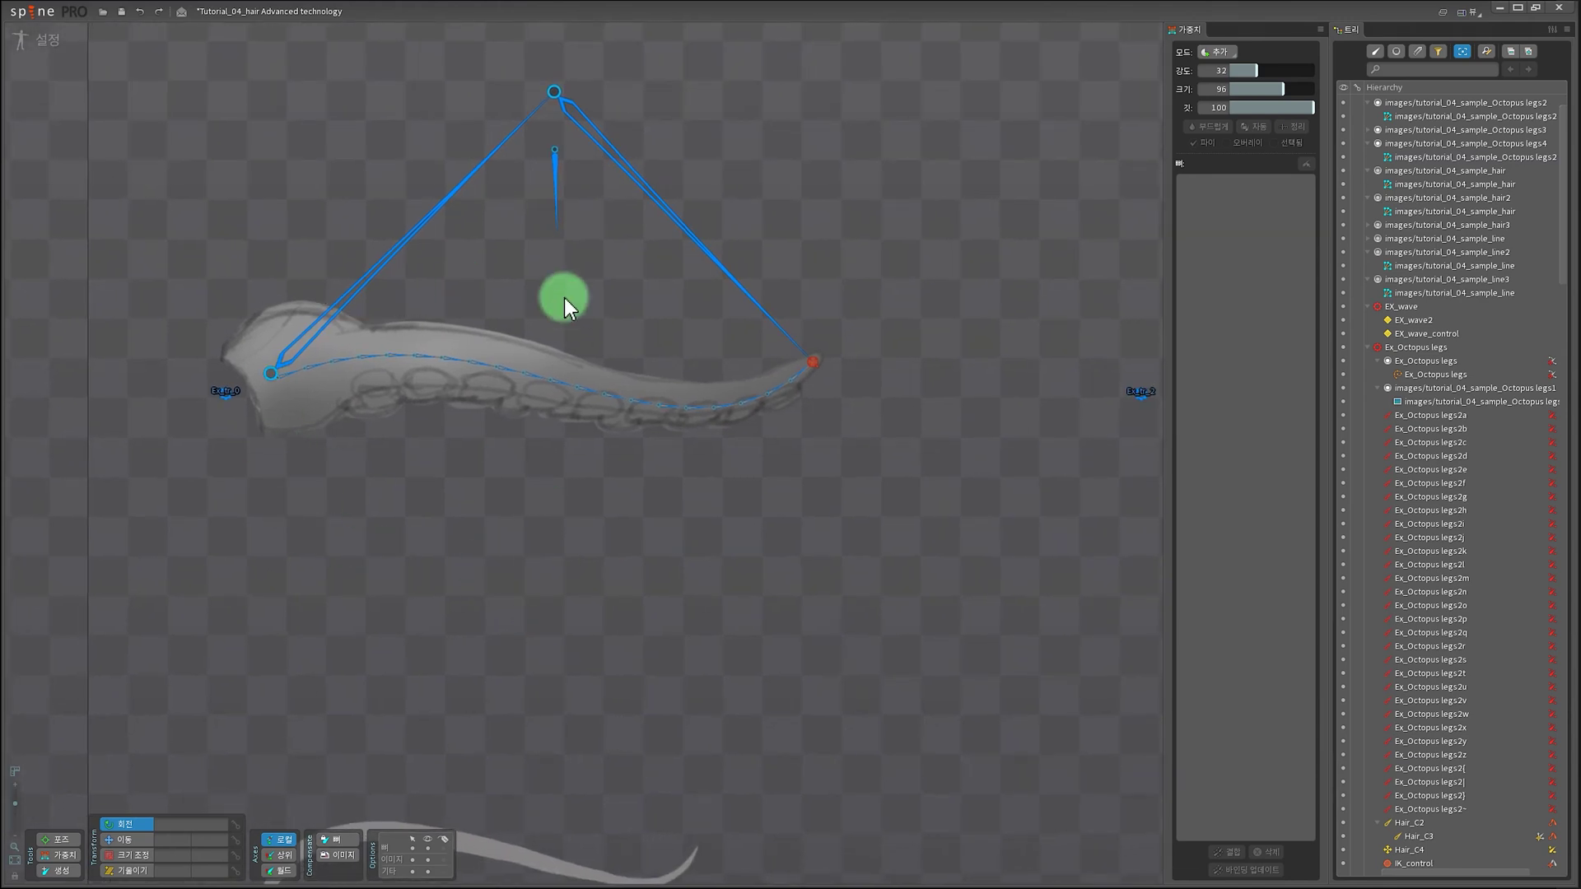
click(40, 43)
drag(522, 417, 597, 472)
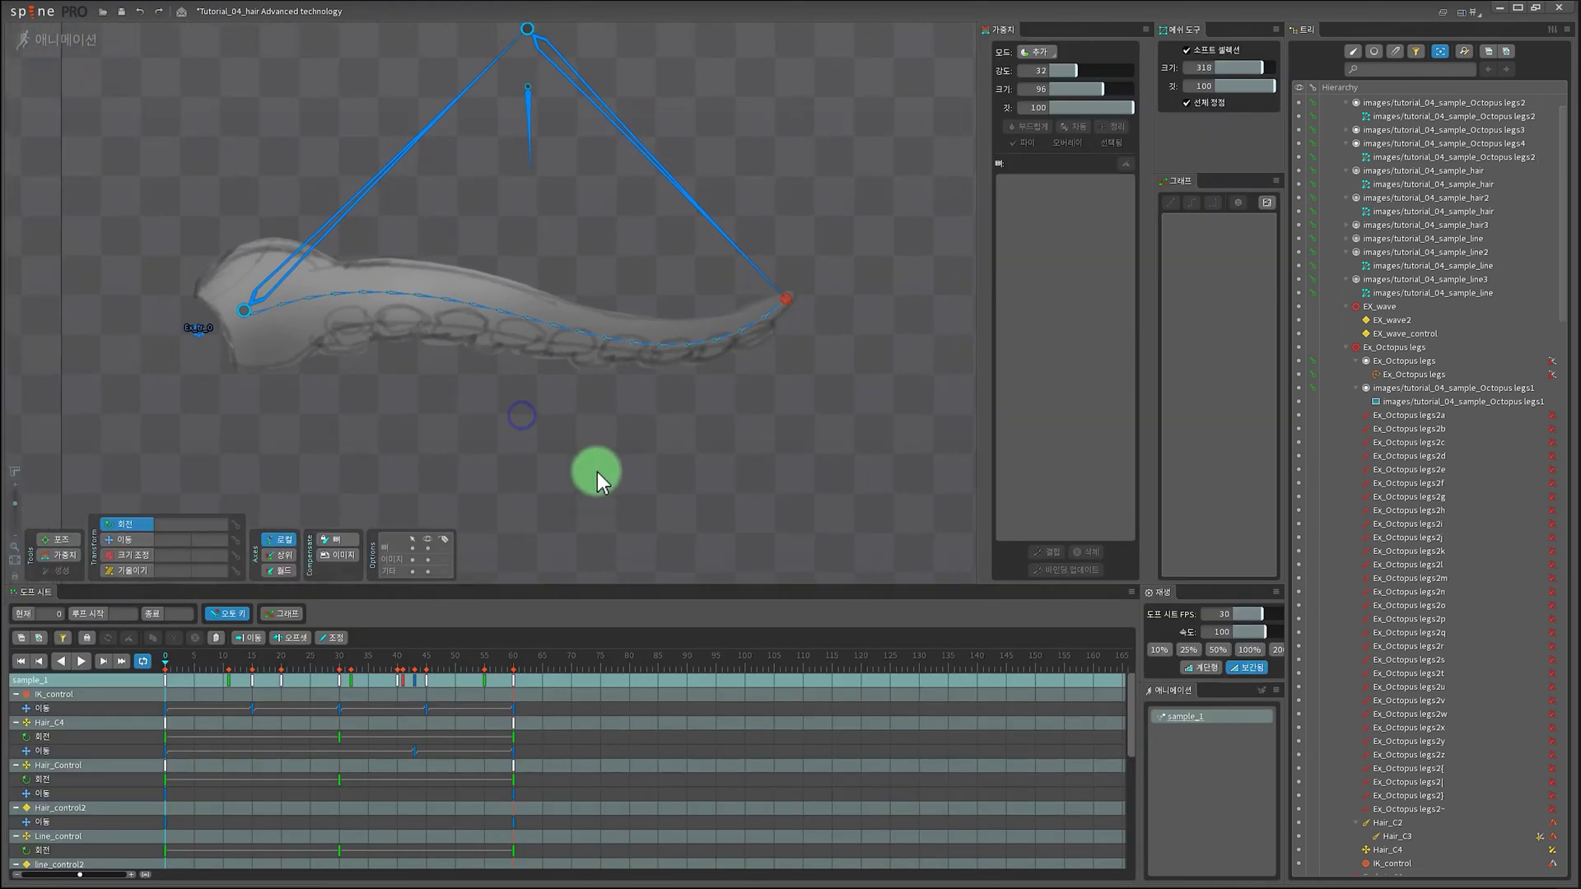
scroll(694, 431, down, 2)
drag(451, 367, 441, 436)
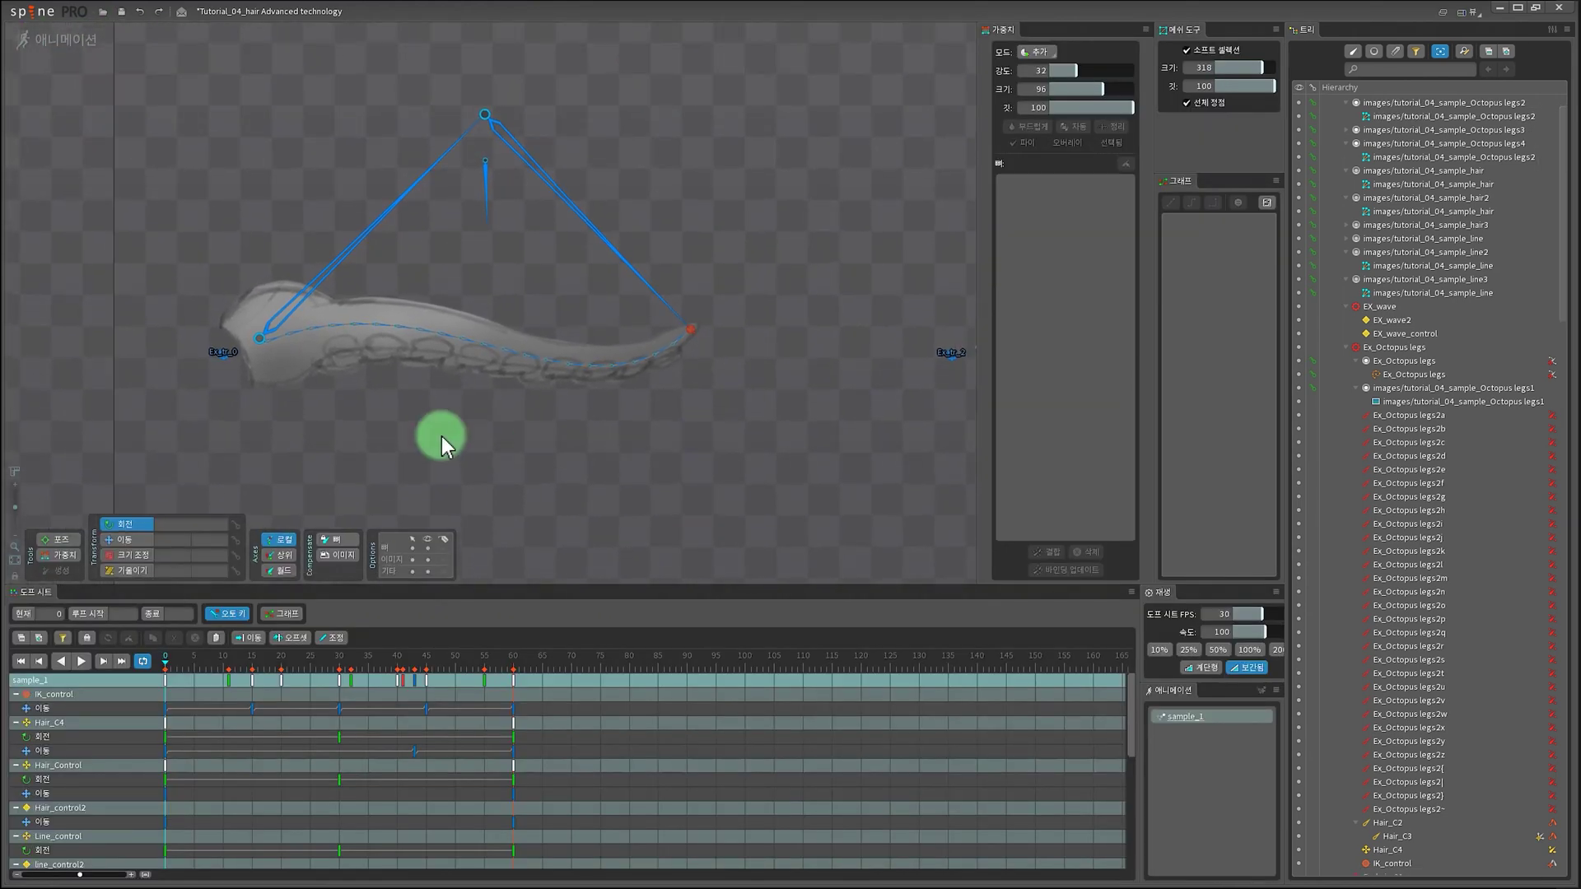
Step: Key the red tip bone's translation at frame 0, and move the bone to new poses at frames 15 and 35
click(694, 332)
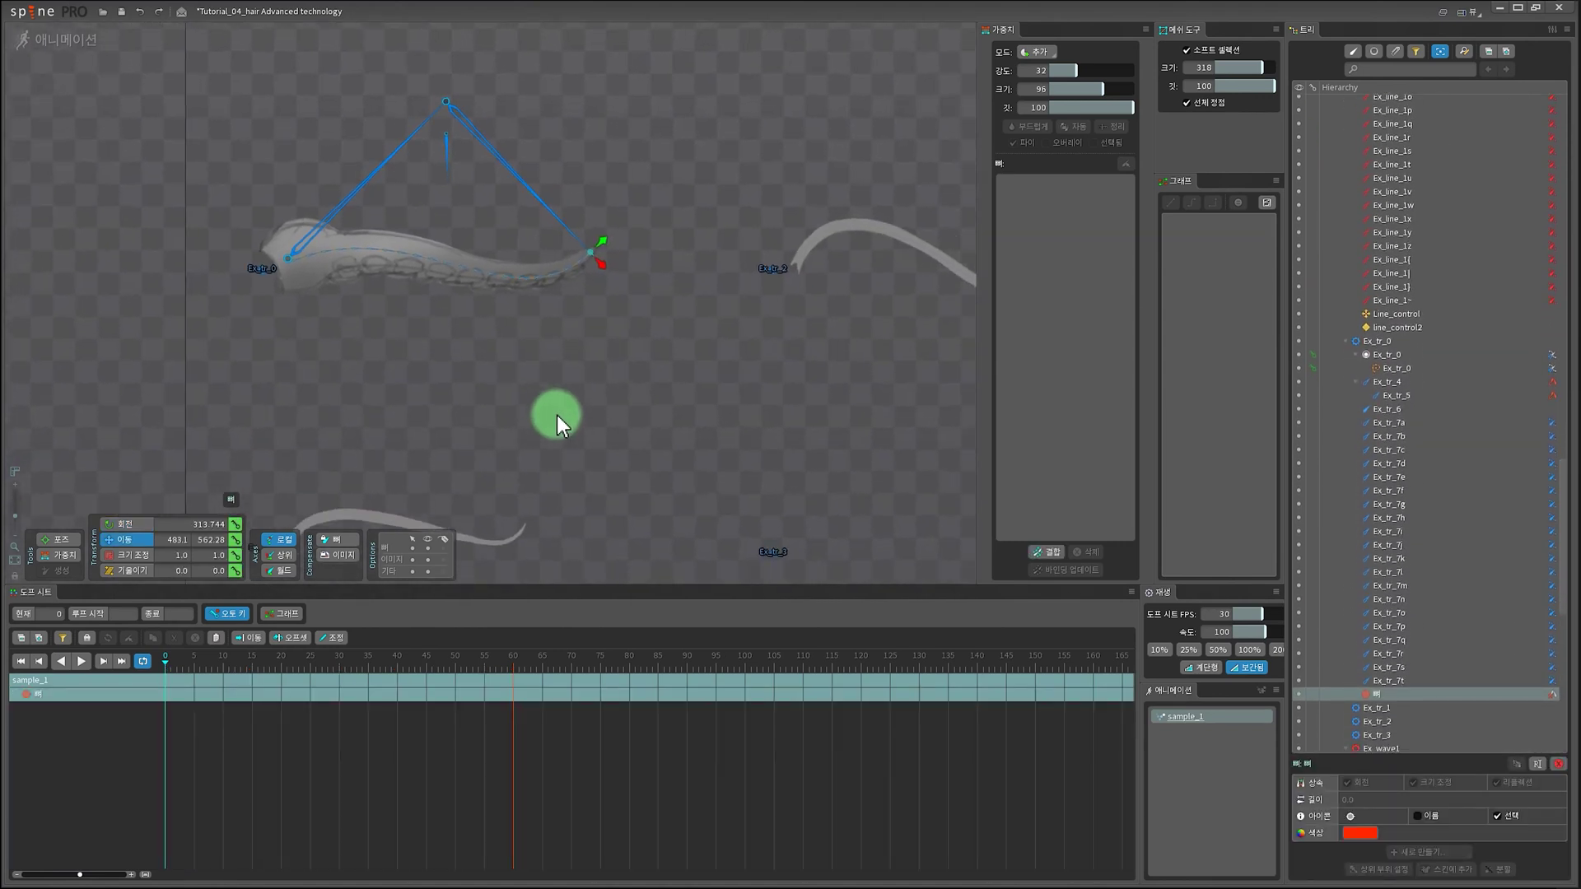
click(236, 540)
scroll(768, 402, up, 3)
drag(768, 402, 691, 402)
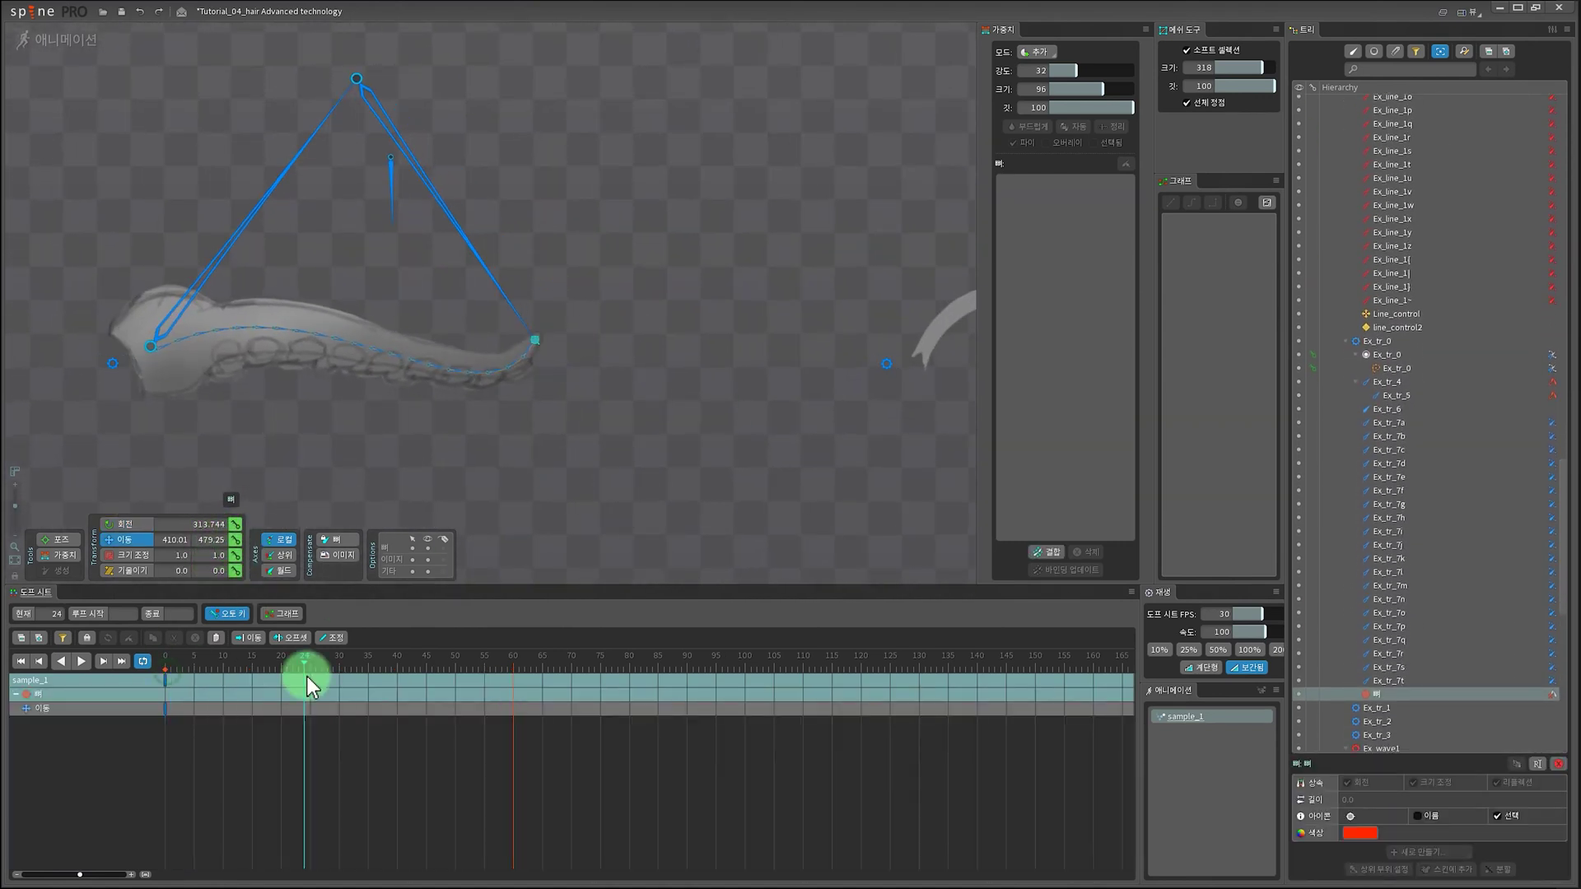
drag(308, 669, 368, 669)
drag(549, 416, 626, 449)
Step: Copy the tip bone's first key to frame 60 and play the animation
click(165, 695)
key(ctrl+c)
click(513, 663)
click(253, 669)
key(d)
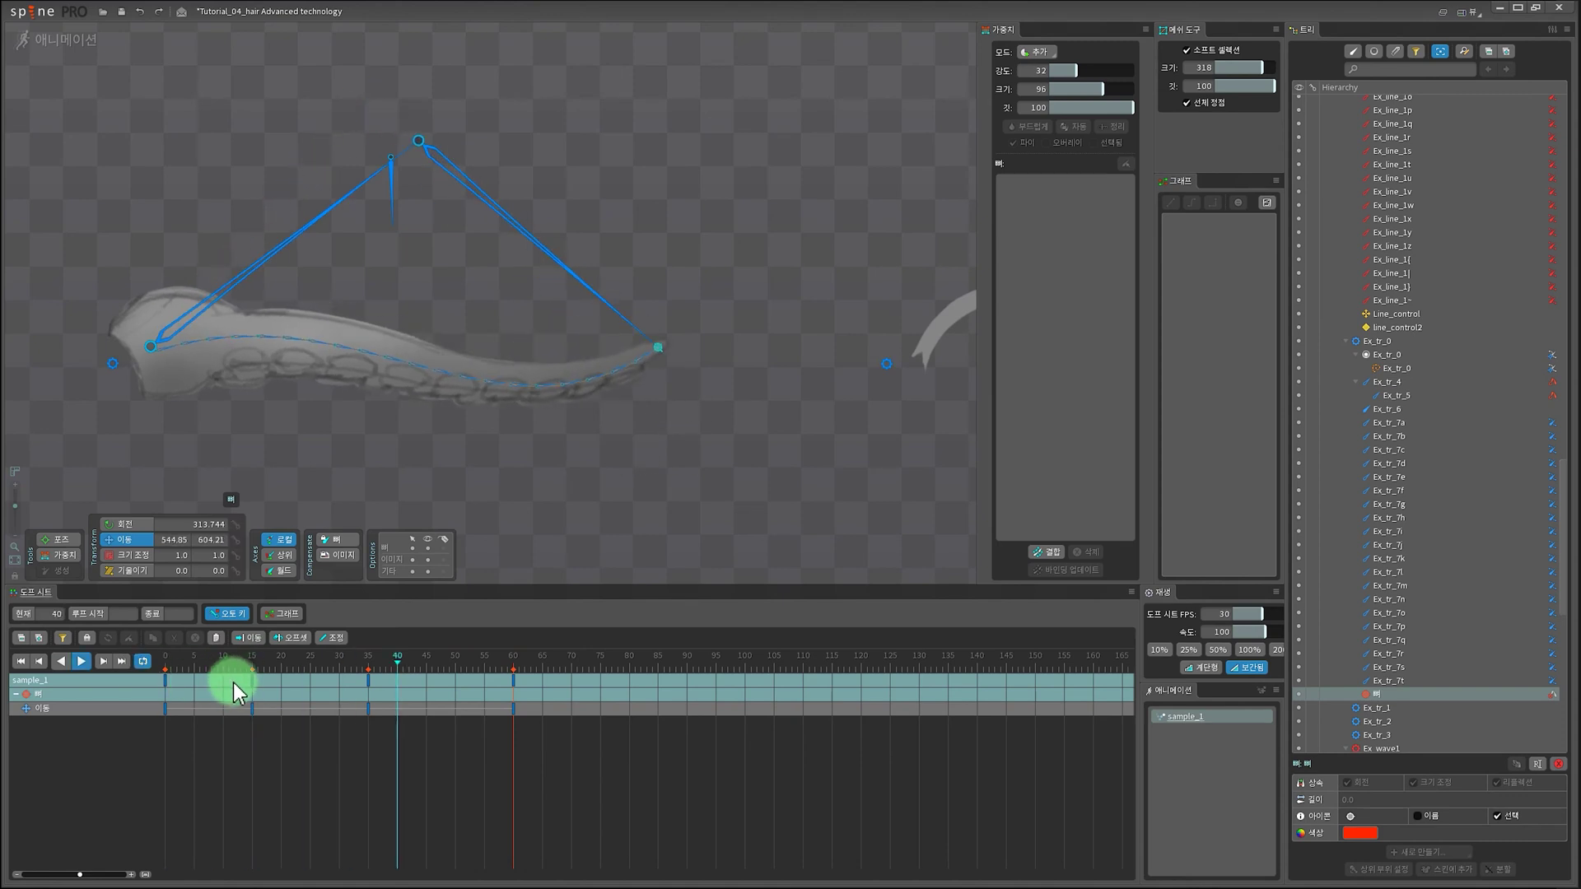
Step: Move the tip bone's second key to frame 10 and play the animation
drag(252, 682, 224, 682)
drag(234, 670, 223, 669)
key(d)
key(d)
Step: Apply a Bezier curve to all of the tip bone's translation keys and play the animation
drag(561, 726, 163, 675)
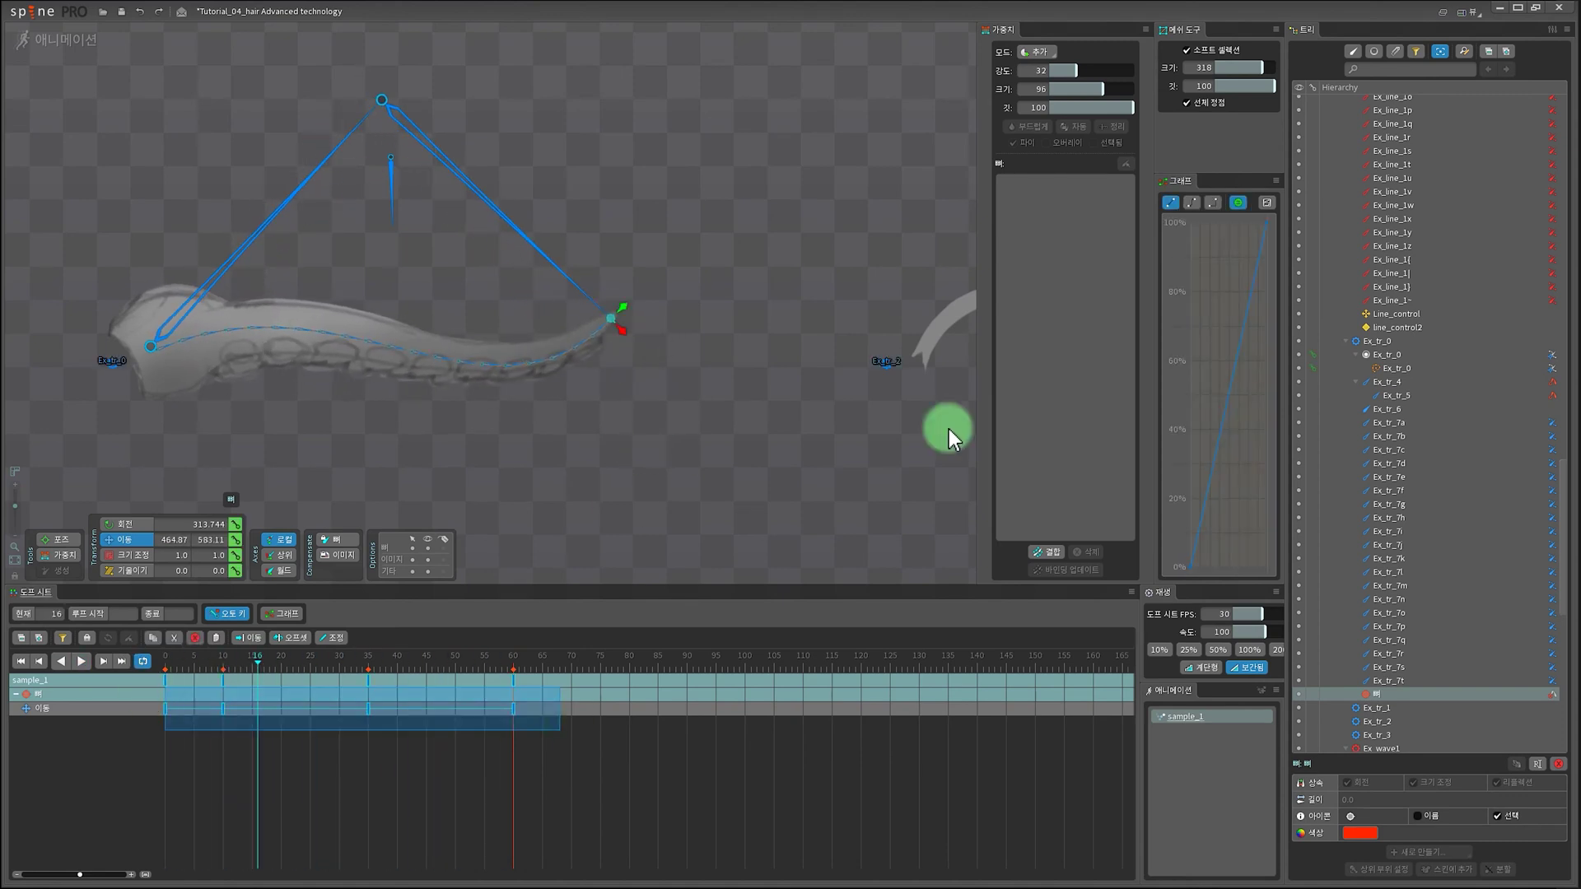
click(1191, 202)
key(d)
key(d)
Step: Delete the tip bone's key at frame 10 and play the animation
drag(700, 370, 704, 239)
scroll(704, 239, up, 1)
click(223, 709)
drag(225, 710, 235, 710)
key(d)
key(d)
Step: Reapply the Bezier curve to the tip bone's keys at frames 0, 35 and 60, and toggle playback
drag(578, 787, 164, 673)
click(1191, 202)
key(d)
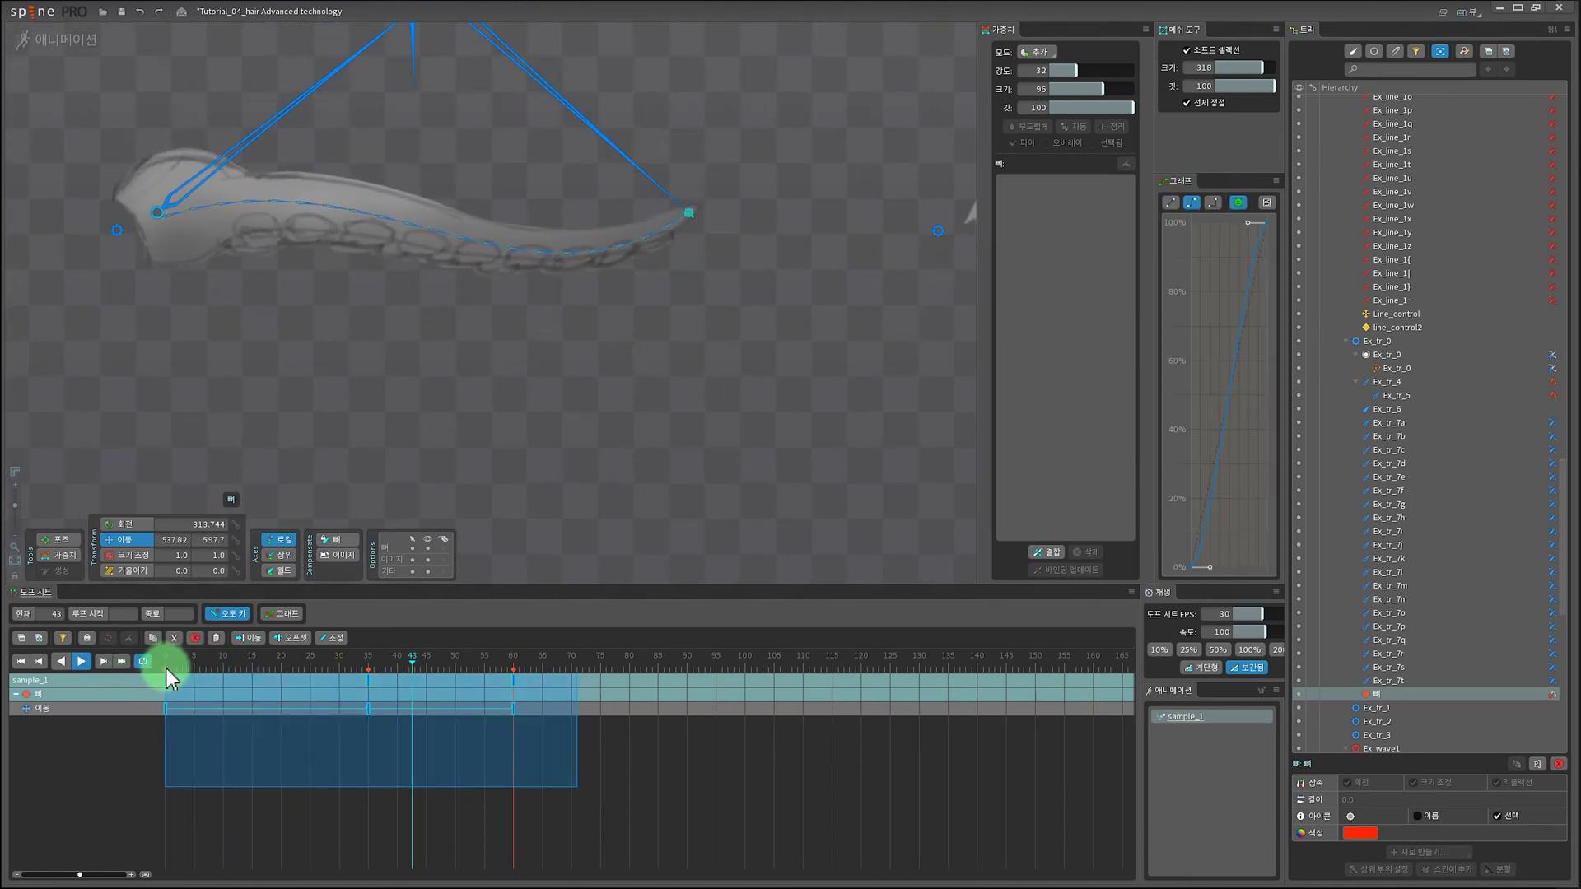
Step: Reposition the tip bone at frame 12 to key its translation and play the animation
click(235, 667)
drag(628, 388, 617, 380)
key(d)
Step: Key Ex_tr_6's rotation at frames 0, 20 and 40, copy the frame 0 key to frame 60, and toggle playback
scroll(554, 520, down, 2)
click(475, 222)
key(c)
click(281, 657)
drag(725, 495, 878, 395)
click(397, 658)
click(164, 708)
key(ctrl+c)
click(513, 659)
key(ctrl+v)
key(d)
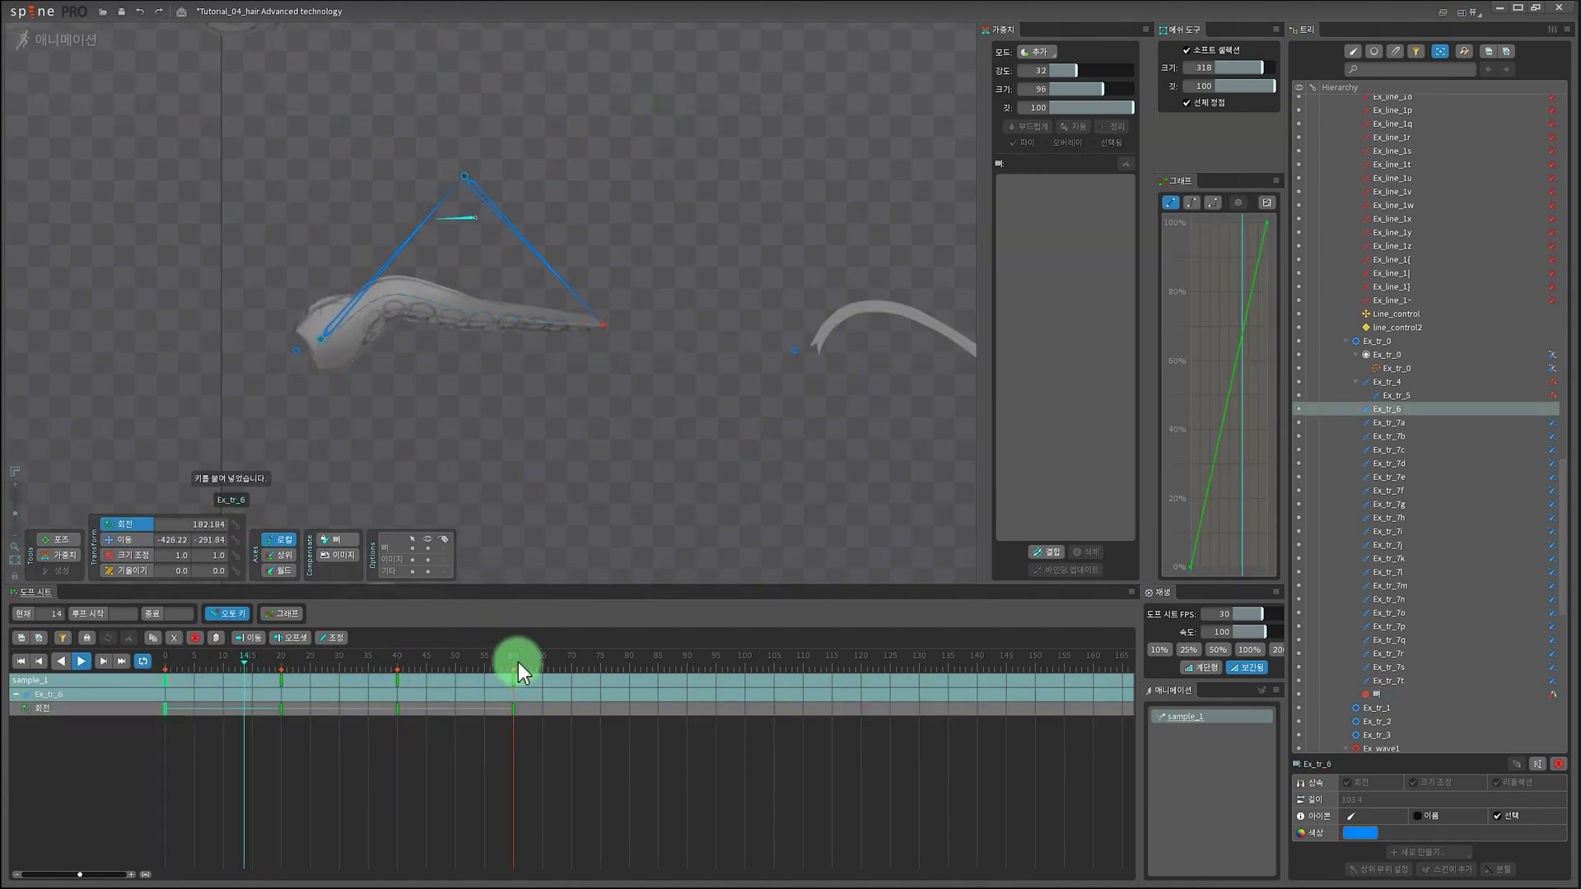
key(d)
Step: Adjust the bone weights of the Ex_tr_0 path's first handle in direct mode, setting Ex_tr_6 to about 31%
scroll(527, 411, up, 3)
click(374, 658)
drag(380, 710, 265, 710)
click(416, 329)
drag(417, 389, 510, 396)
scroll(510, 396, down, 2)
mouse_move(239, 663)
mouse_down()
mouse_move(196, 708)
mouse_move(239, 669)
mouse_move(221, 674)
mouse_move(246, 674)
mouse_up()
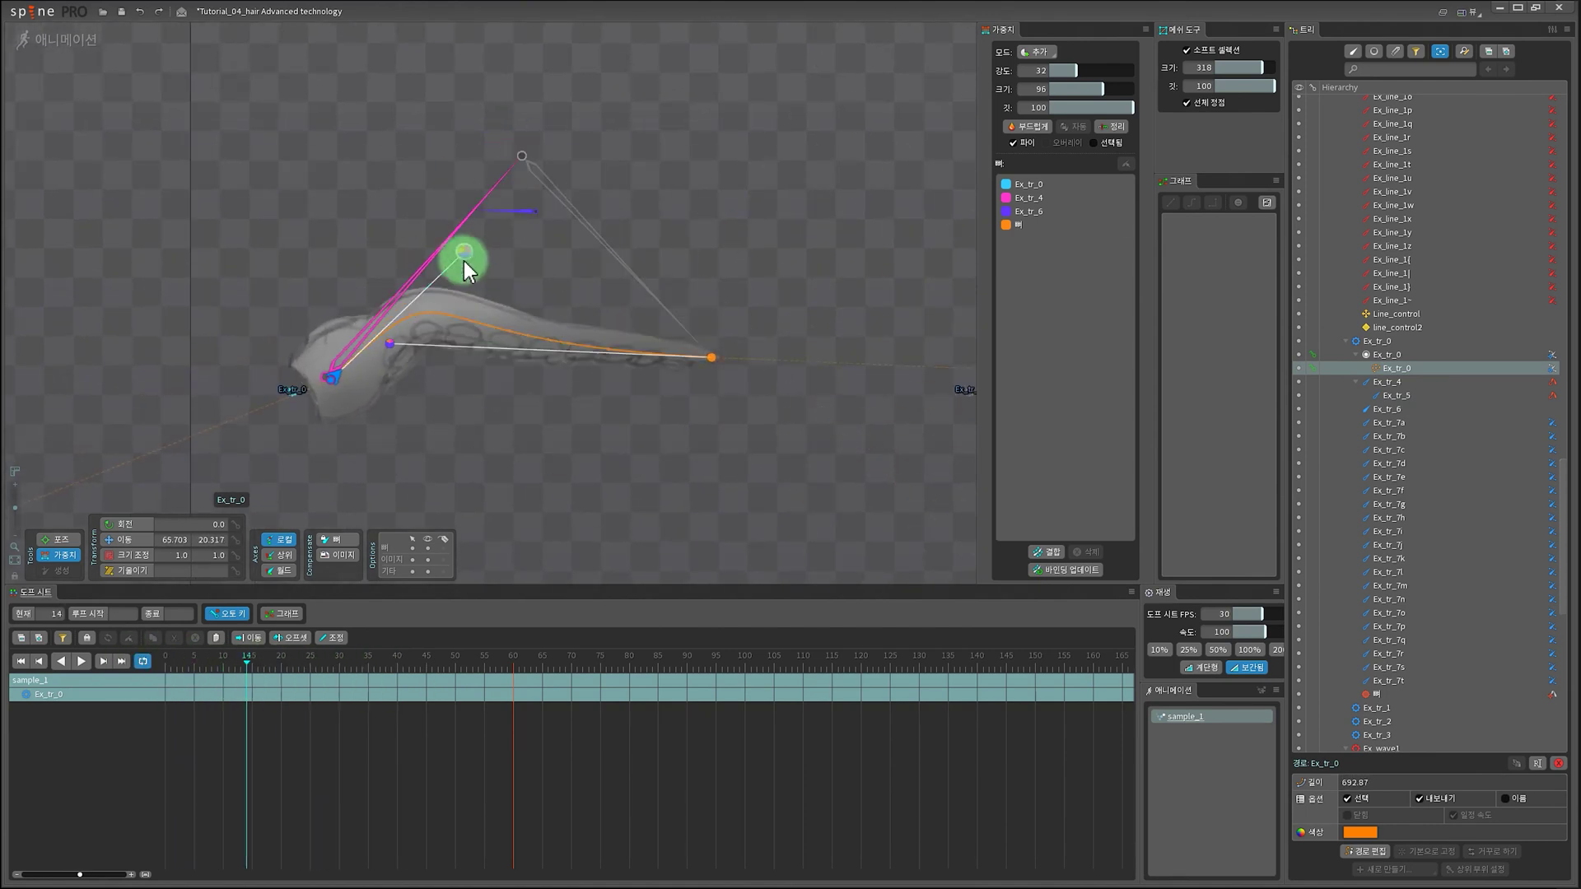
click(462, 257)
click(1064, 211)
scroll(456, 238, up, 2)
mouse_move(474, 251)
mouse_down()
mouse_move(455, 238)
mouse_move(459, 176)
mouse_move(448, 187)
mouse_up()
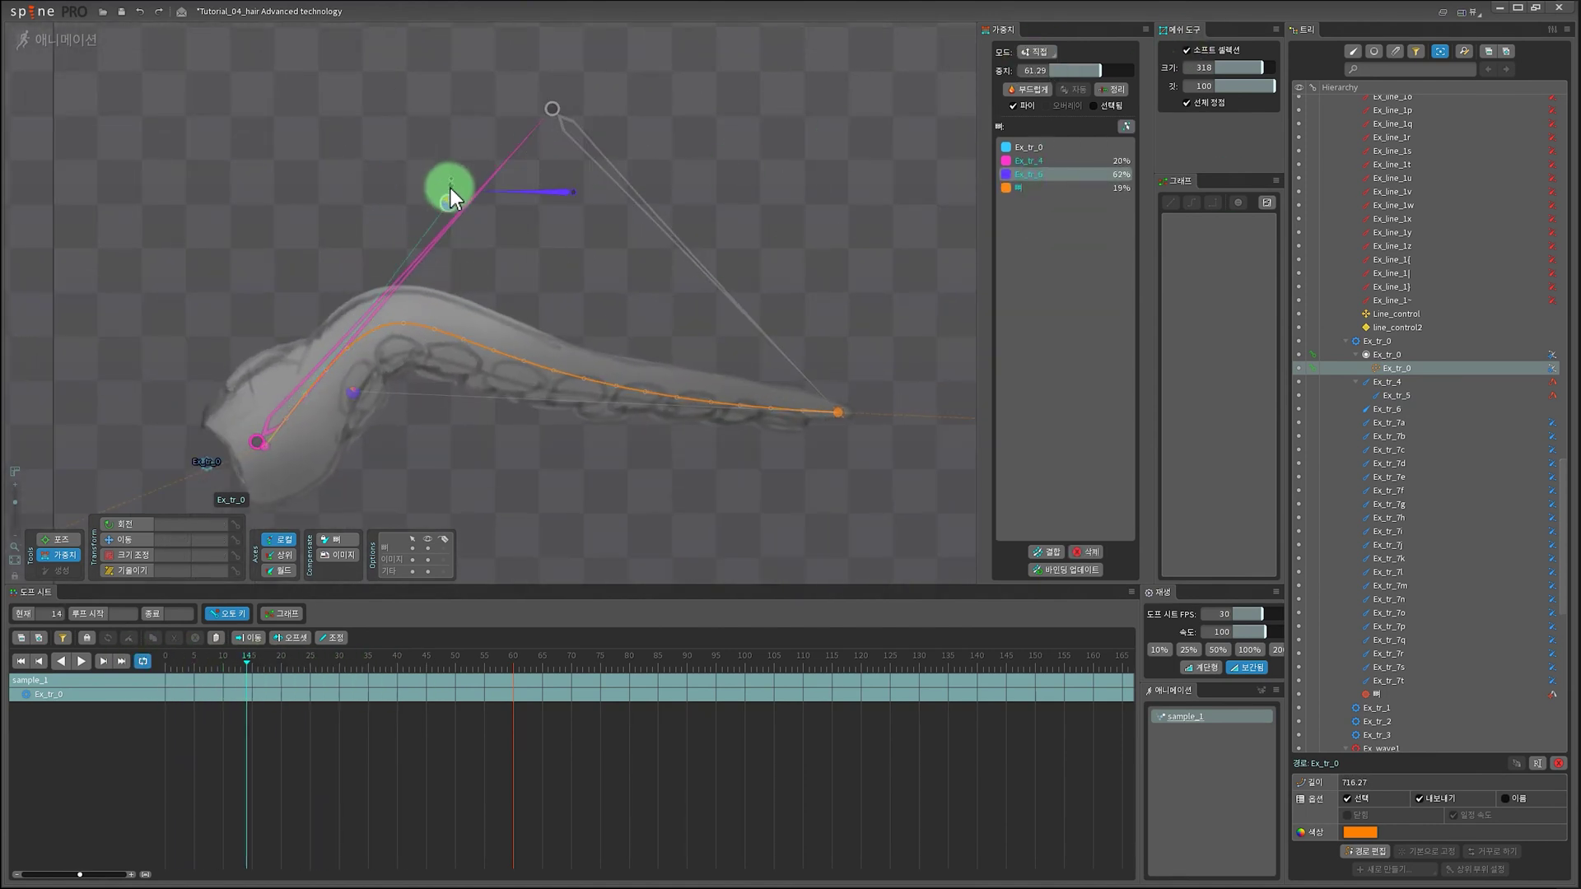
mouse_move(258, 660)
mouse_down()
mouse_move(457, 660)
mouse_move(219, 660)
mouse_up()
click(516, 327)
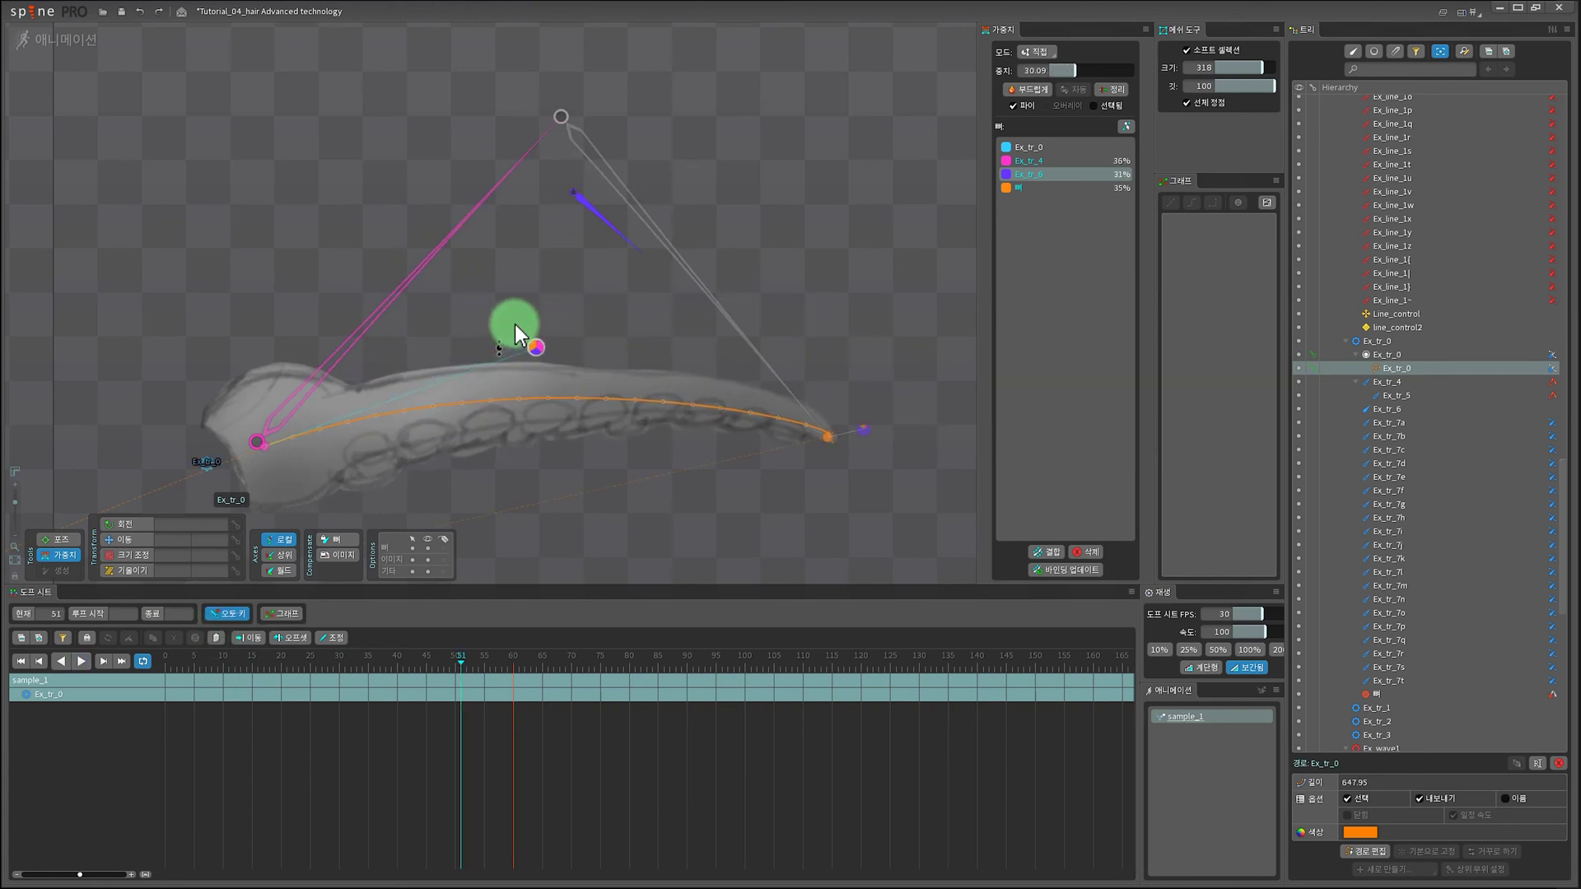
Step: Try reshaping the Ex_tr_0 path by raising its first handle at frame 0, and preview the motion
click(329, 689)
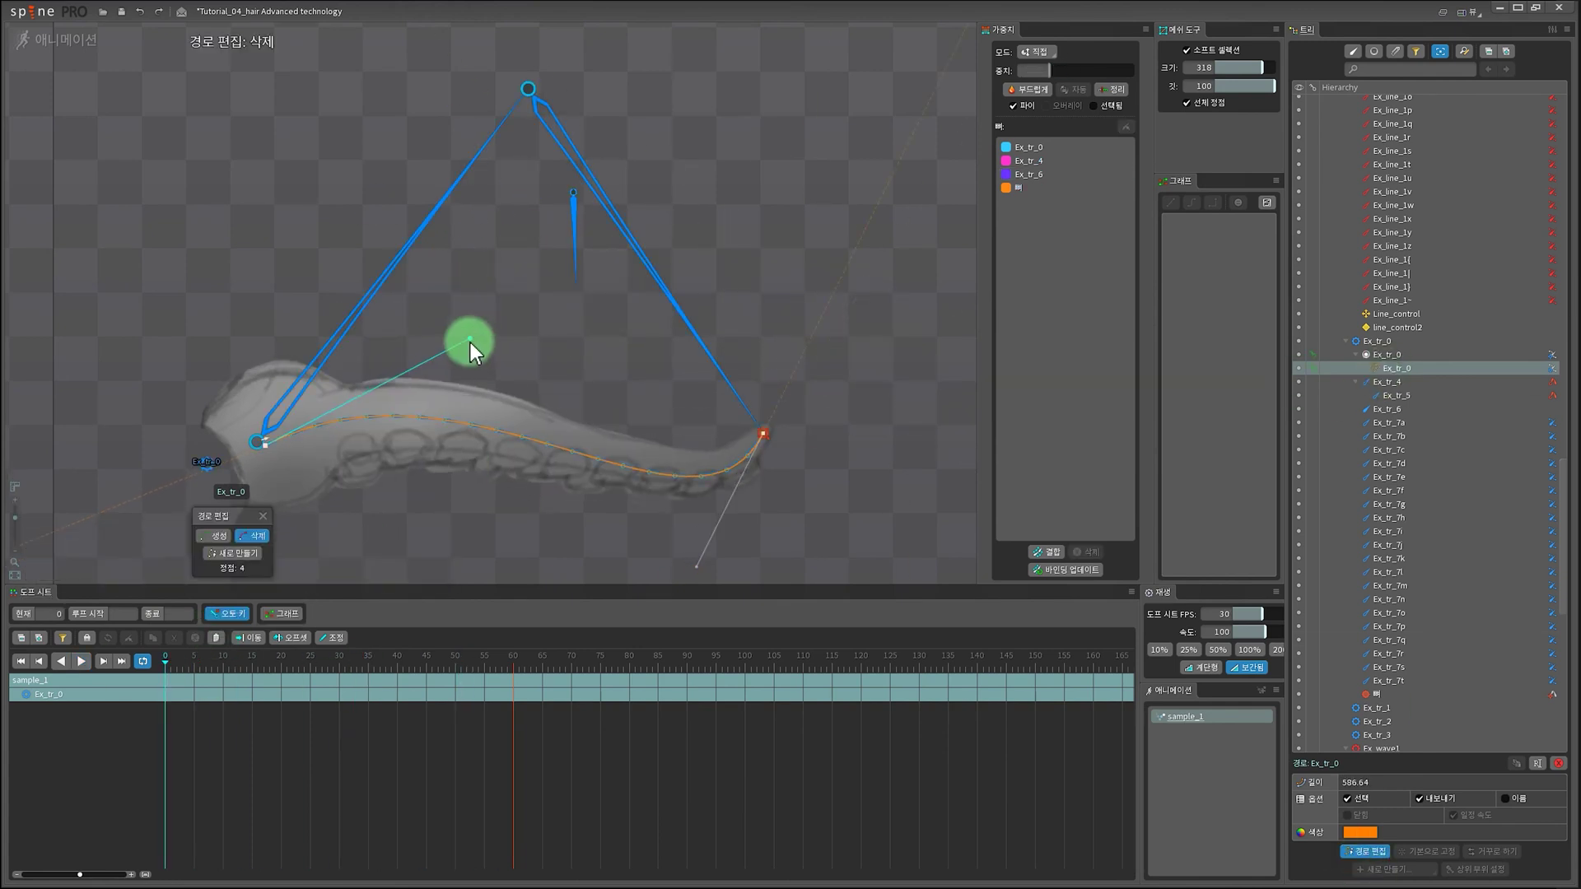
drag(231, 664, 164, 664)
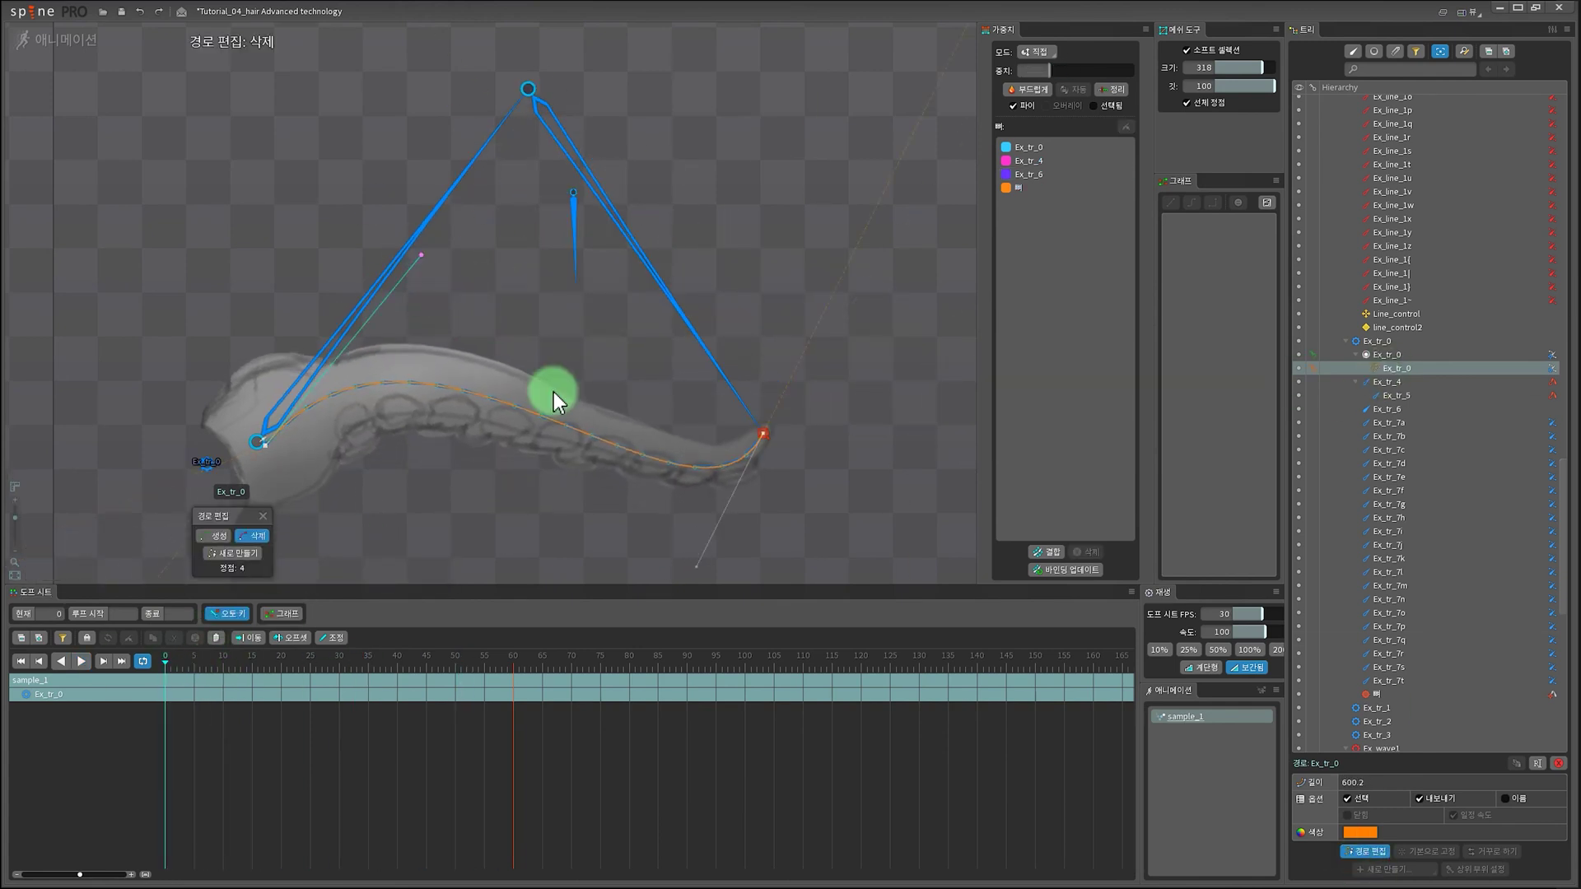
scroll(568, 403, down, 2)
drag(338, 664, 171, 664)
key(space)
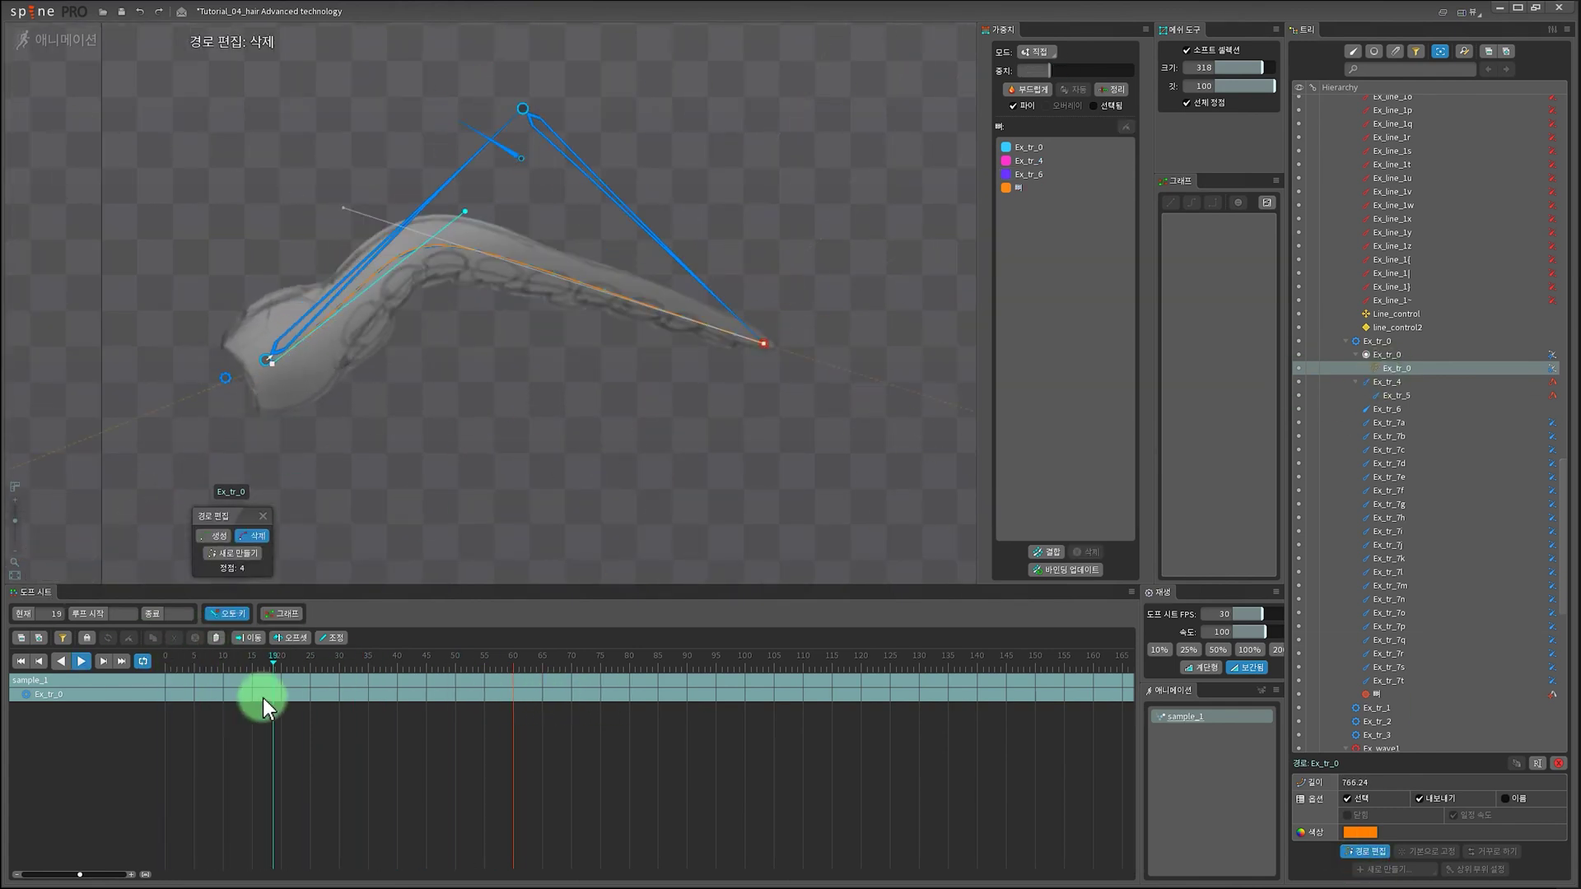
key(space)
Step: Key Ex_tr_6's translation at frames 0 and 40, copy the frame 0 key to frame 60, and toggle playback
click(523, 167)
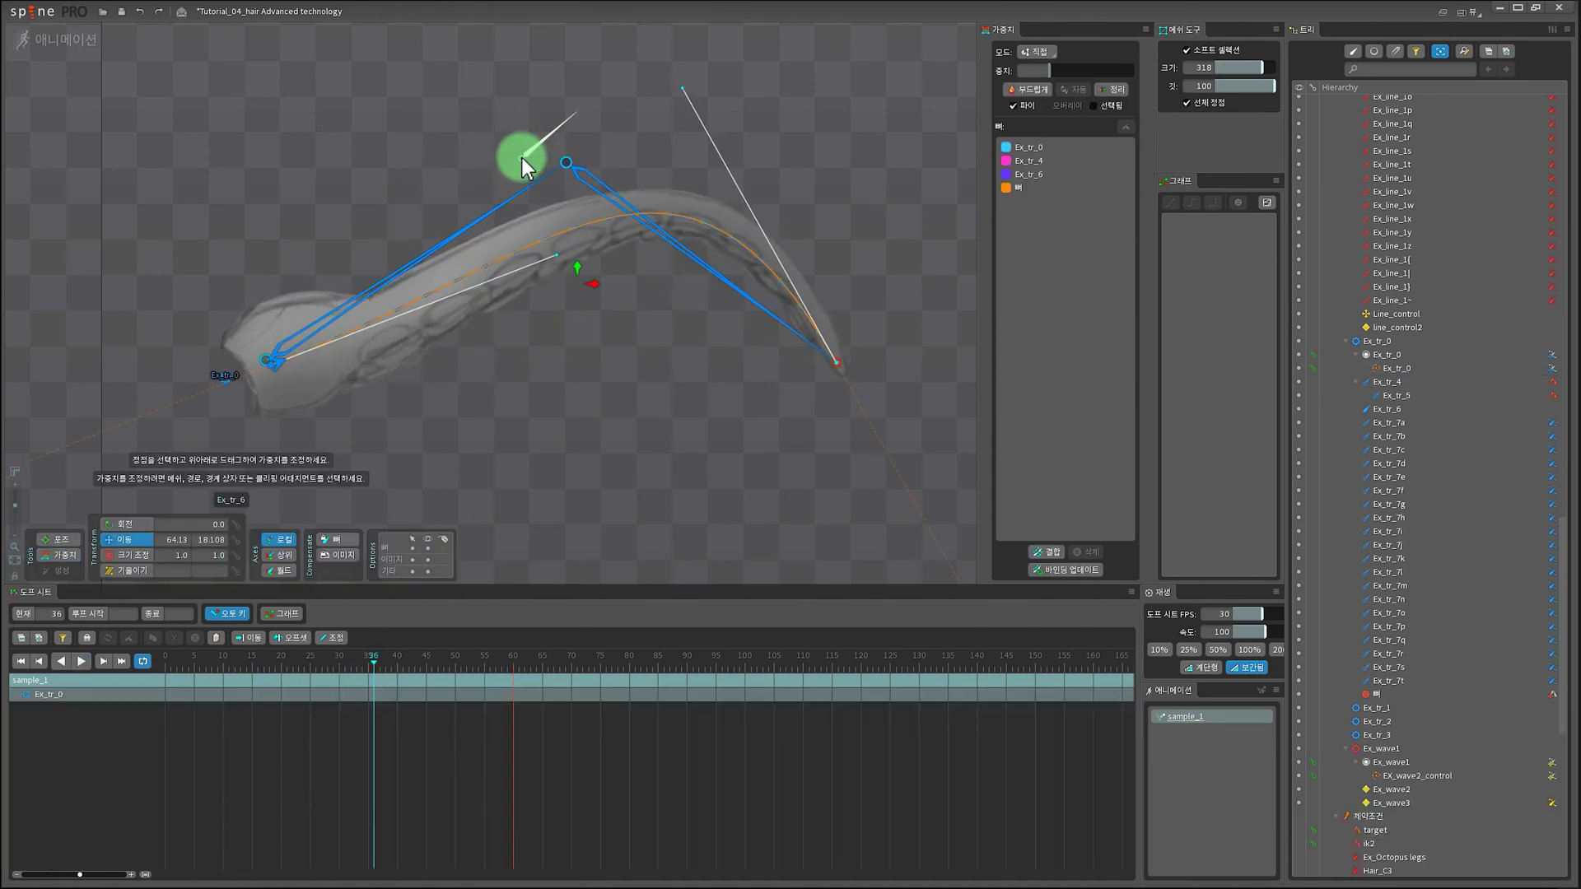
click(169, 664)
drag(176, 664, 397, 664)
click(166, 722)
key(ctrl+c)
click(512, 729)
key(ctrl+v)
key(d)
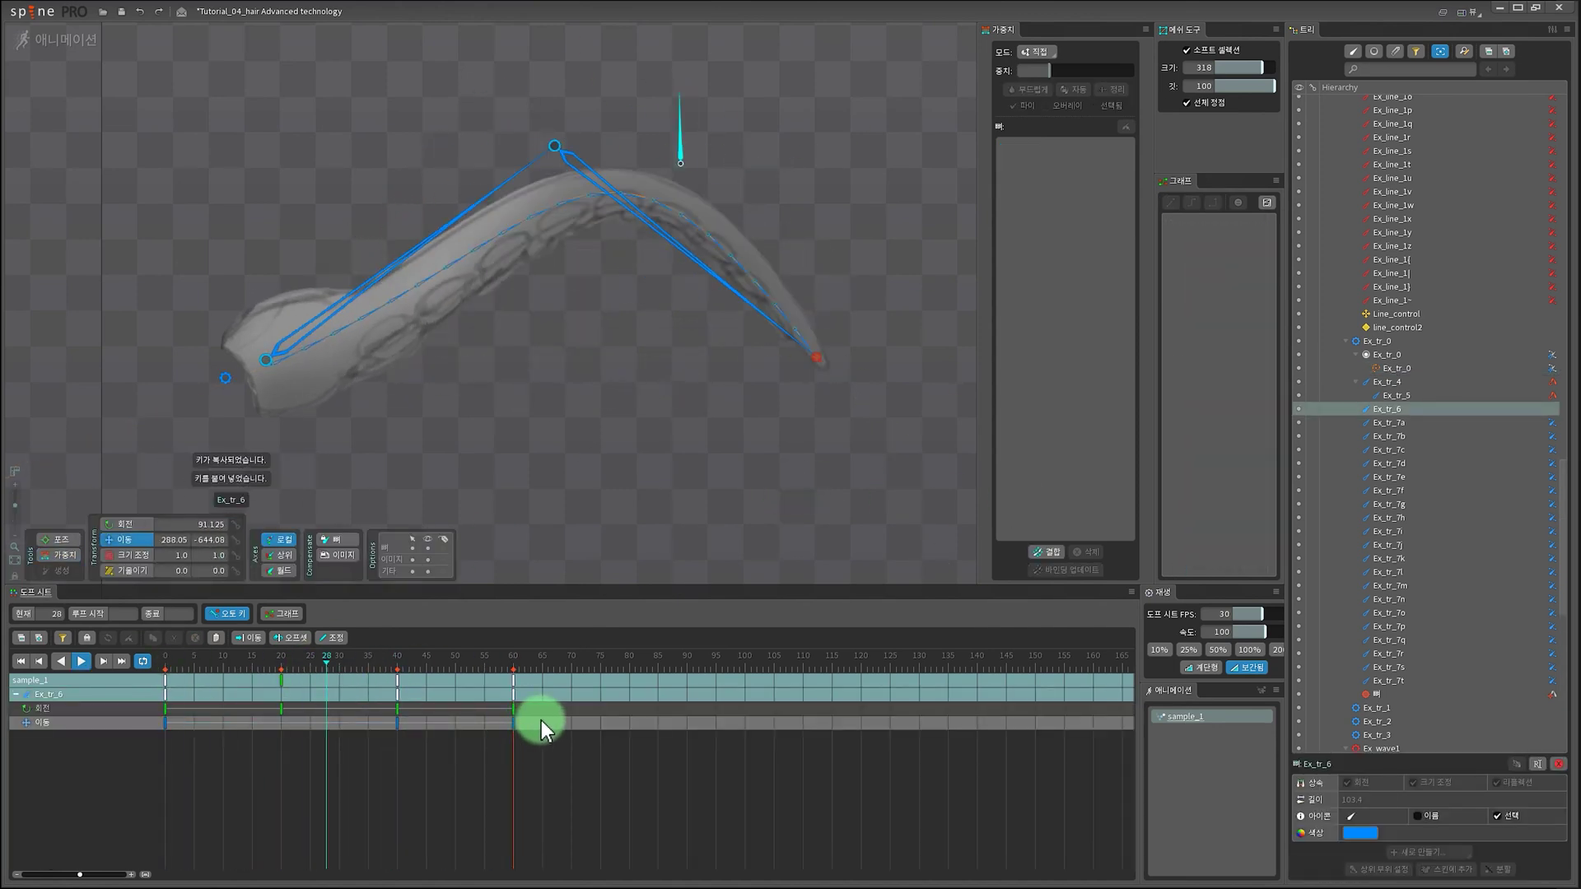
key(d)
Step: Apply a Bezier curve to Ex_tr_6's translation keys, adjust the curve handles at frames 0 and 40, and play the animation
drag(583, 772, 140, 723)
key(d)
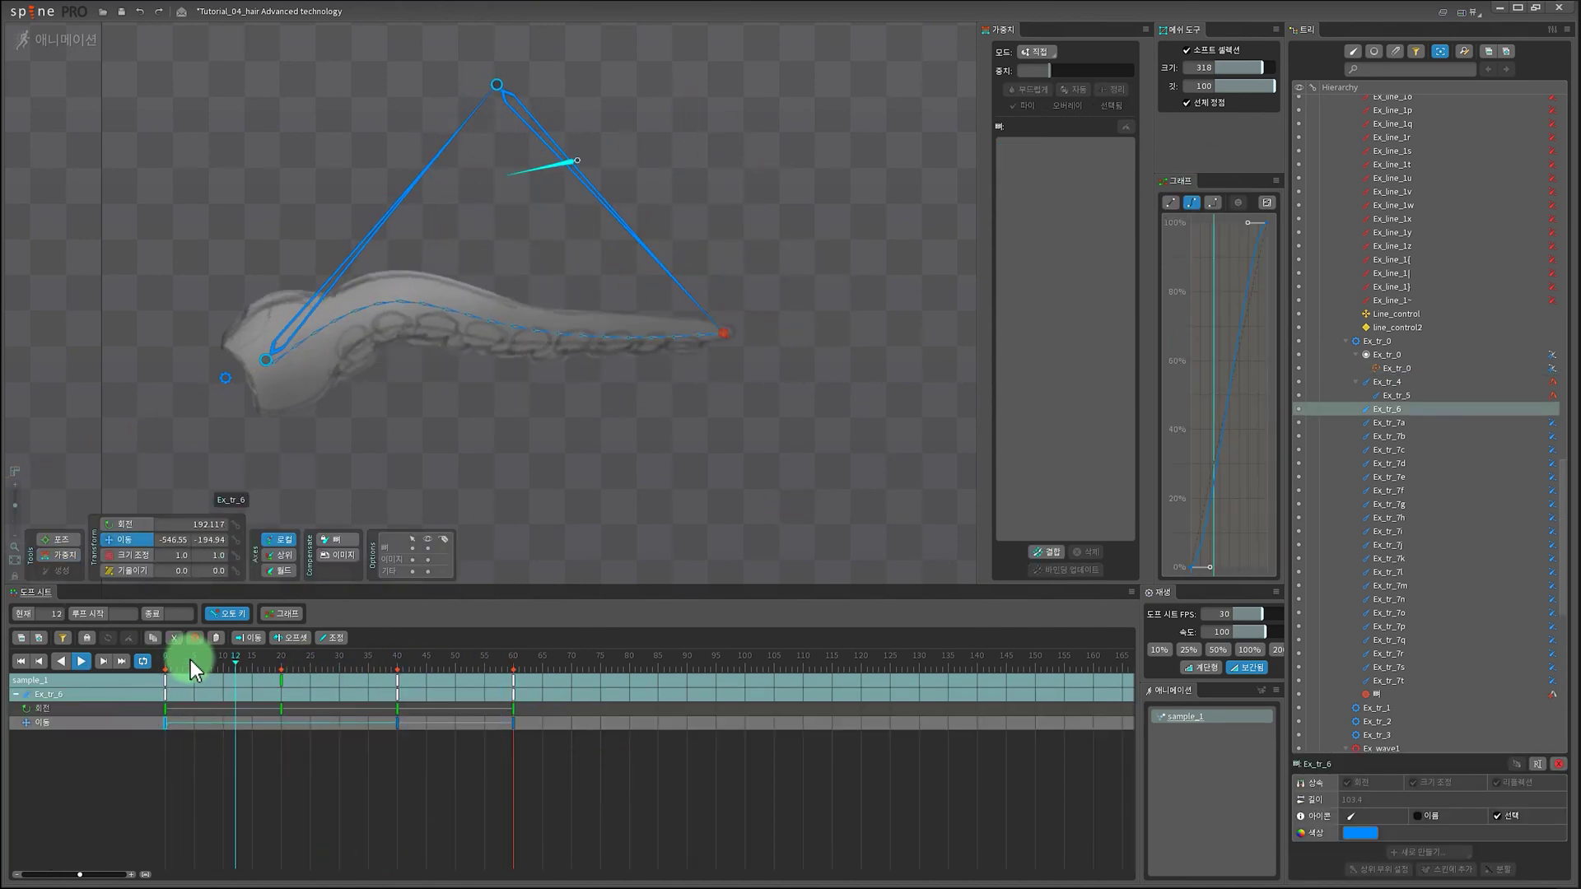
click(165, 722)
drag(1248, 223, 1235, 224)
click(397, 722)
drag(1210, 567, 1225, 568)
key(d)
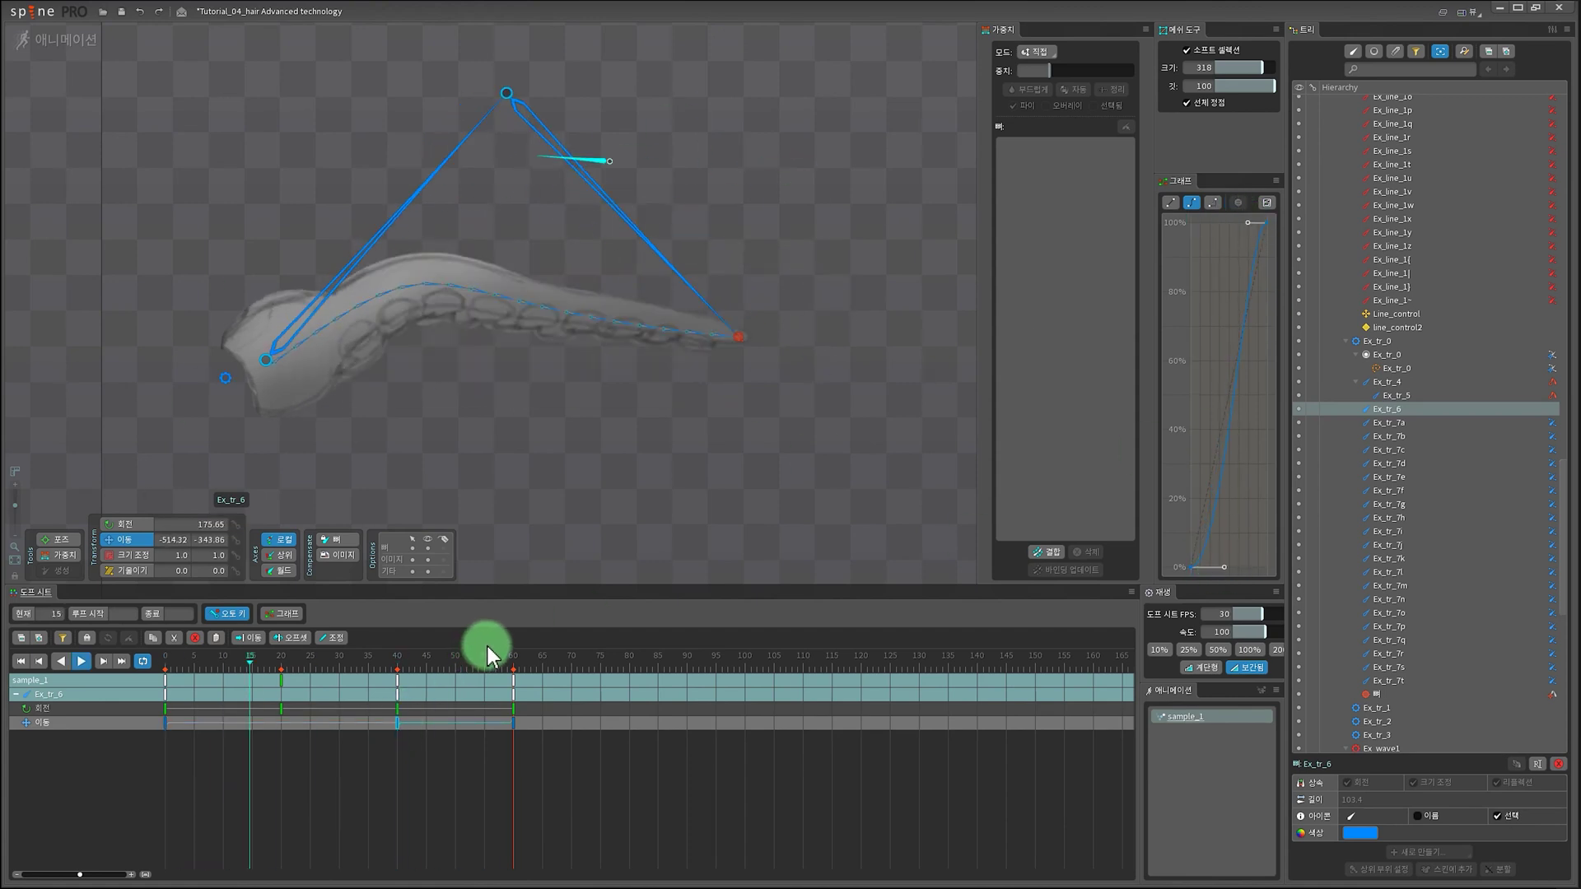
scroll(600, 398, down, 4)
scroll(560, 422, up, 2)
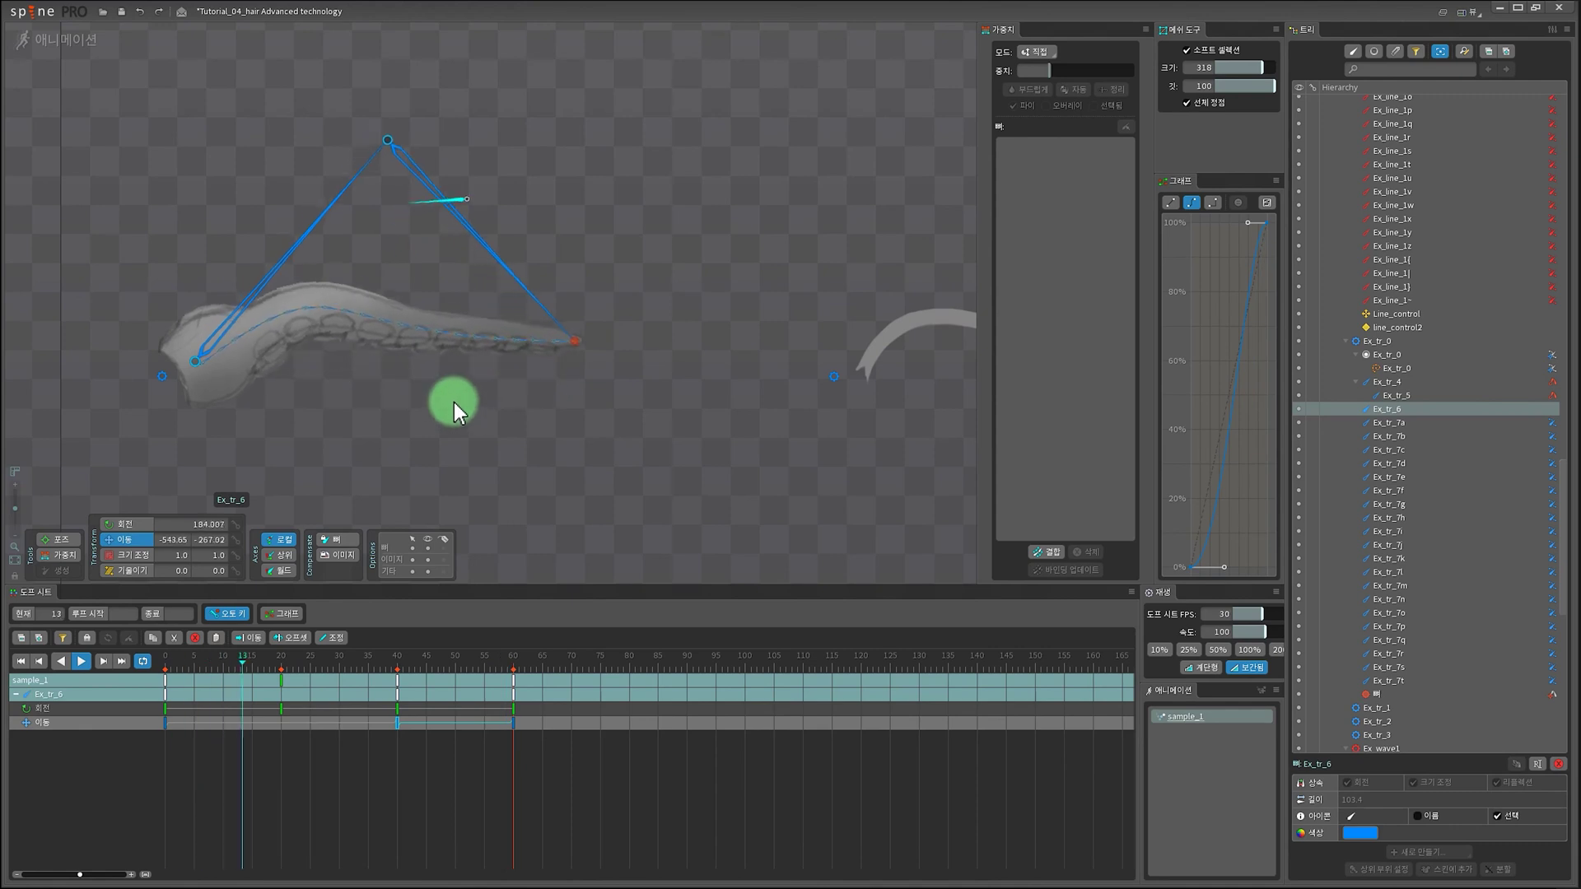
Step: Return to frame 0 and inspect which bones are weighted to each vertex of the Ex_tr_0 path
drag(369, 651, 57, 659)
scroll(461, 428, up, 2)
drag(529, 411, 596, 408)
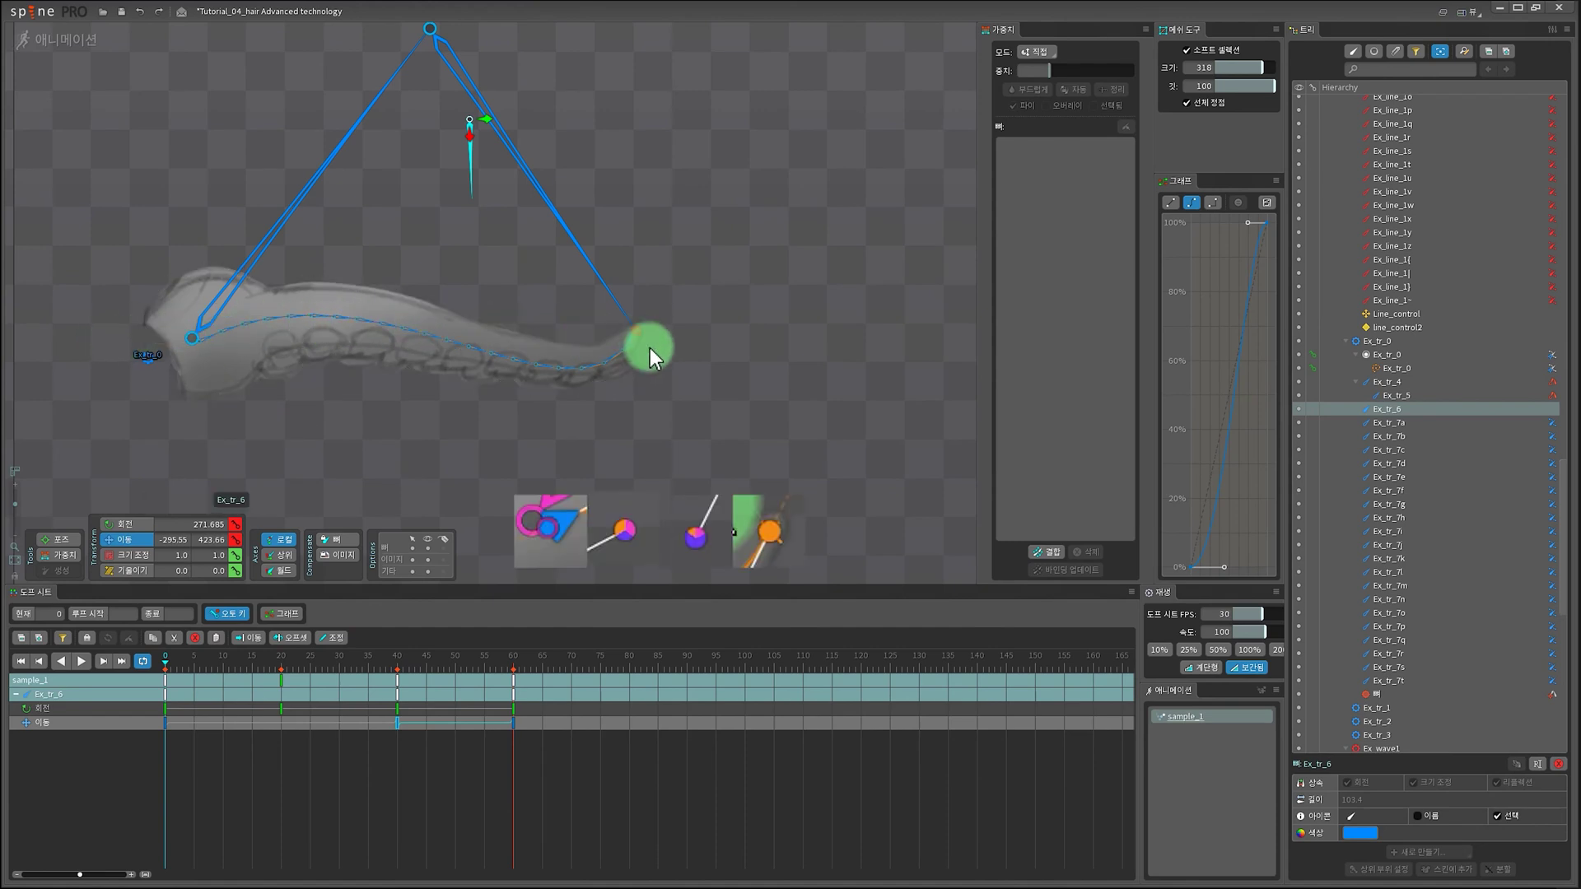
click(1377, 371)
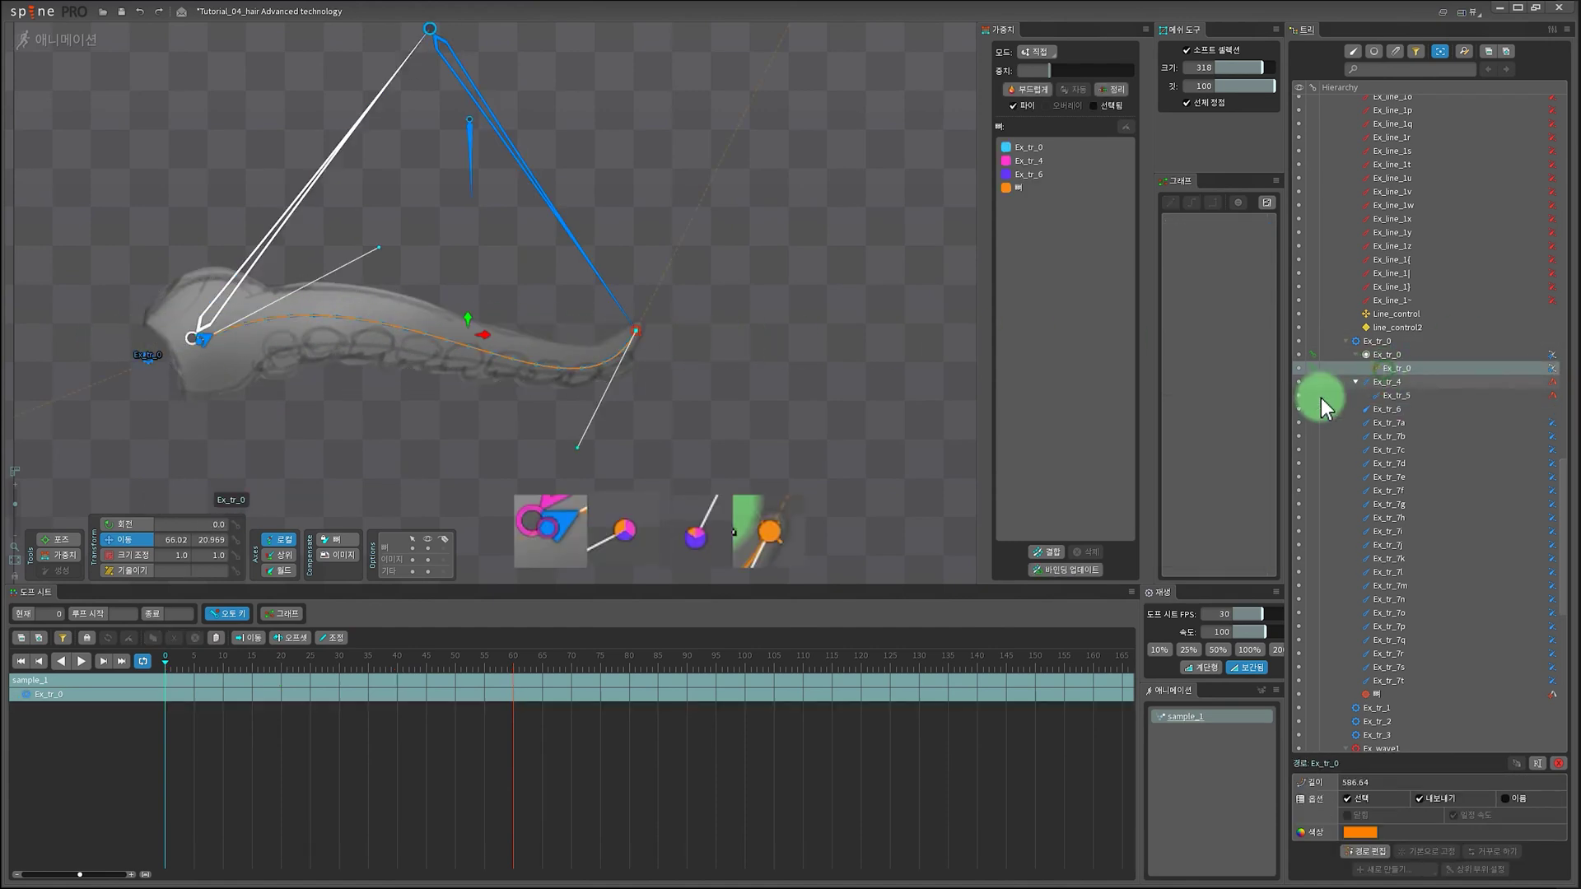
click(61, 555)
click(377, 251)
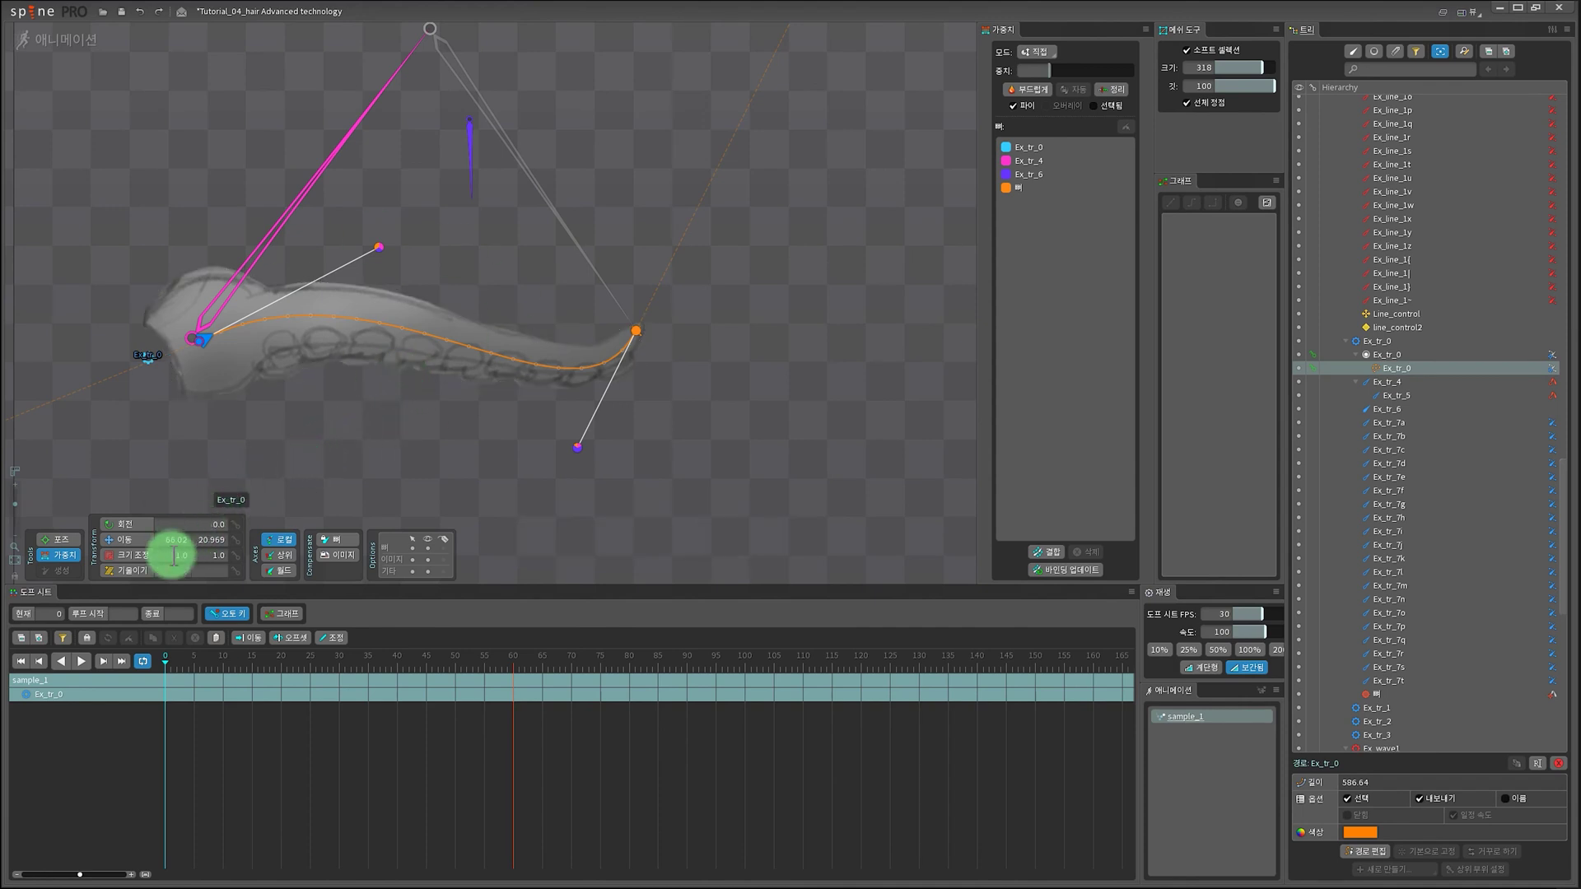
click(62, 555)
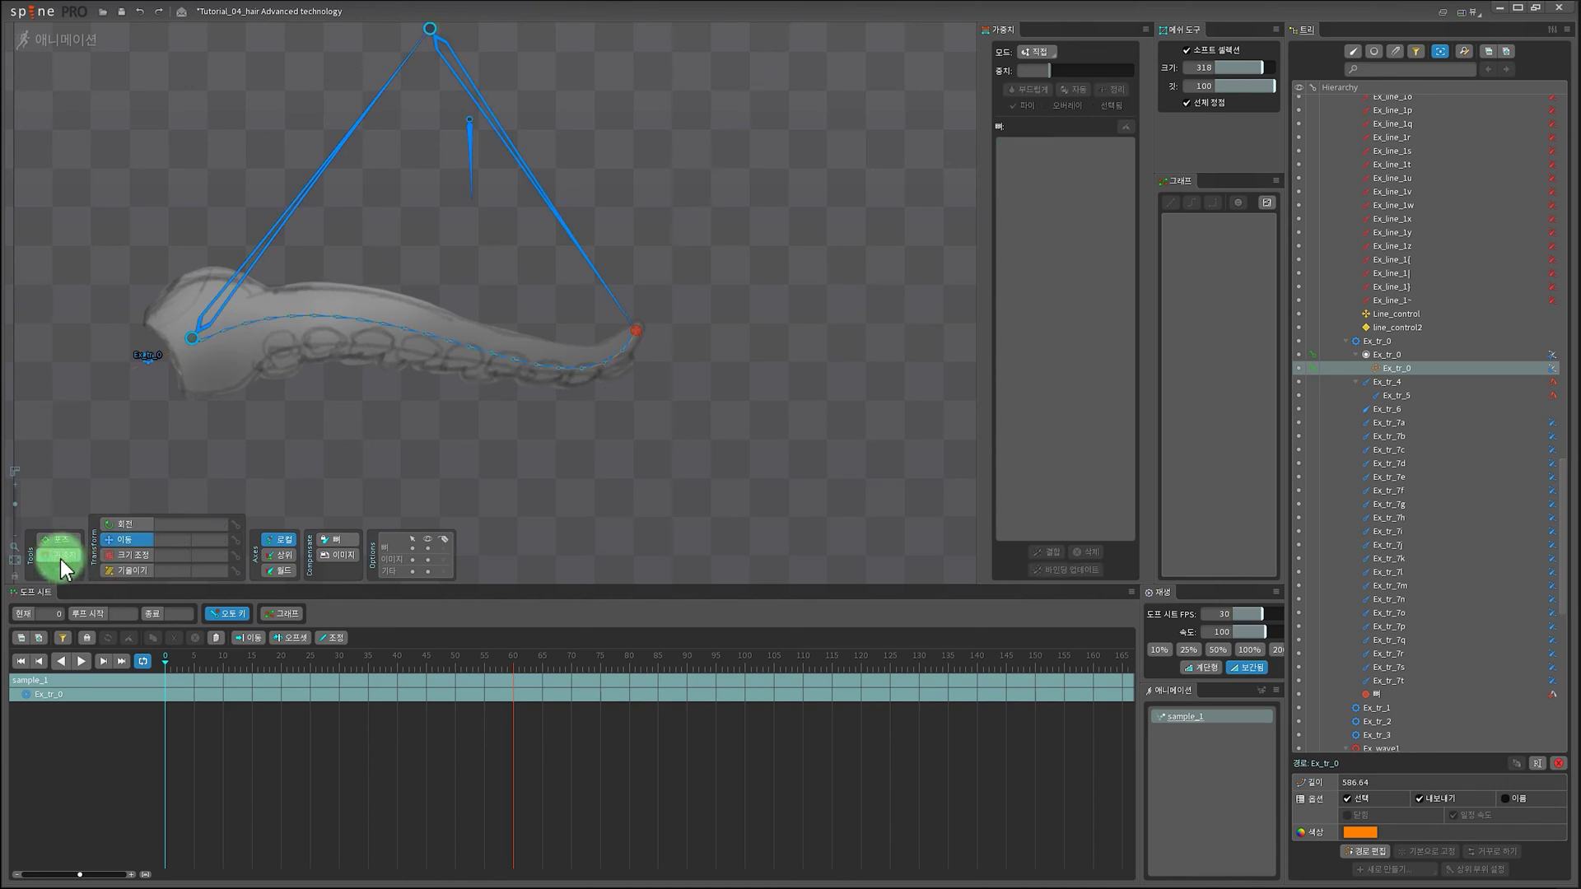
Step: Try moving each of the Ex_tr_0 path's two curve handles, undo both moves, and leave path editing
click(1366, 851)
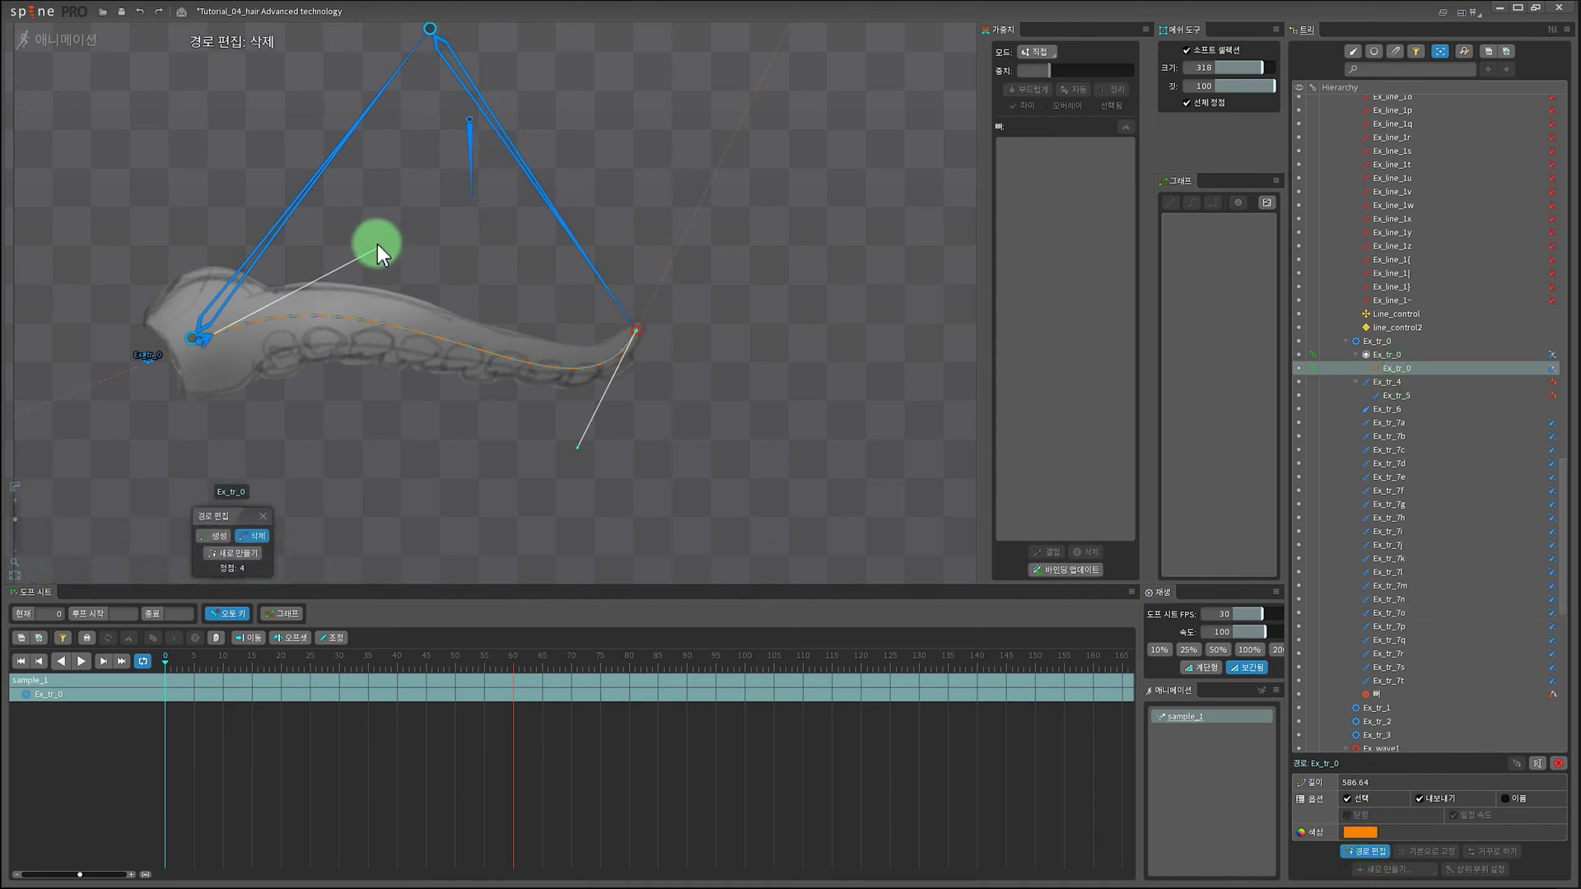
drag(377, 244, 362, 160)
key(ctrl+z)
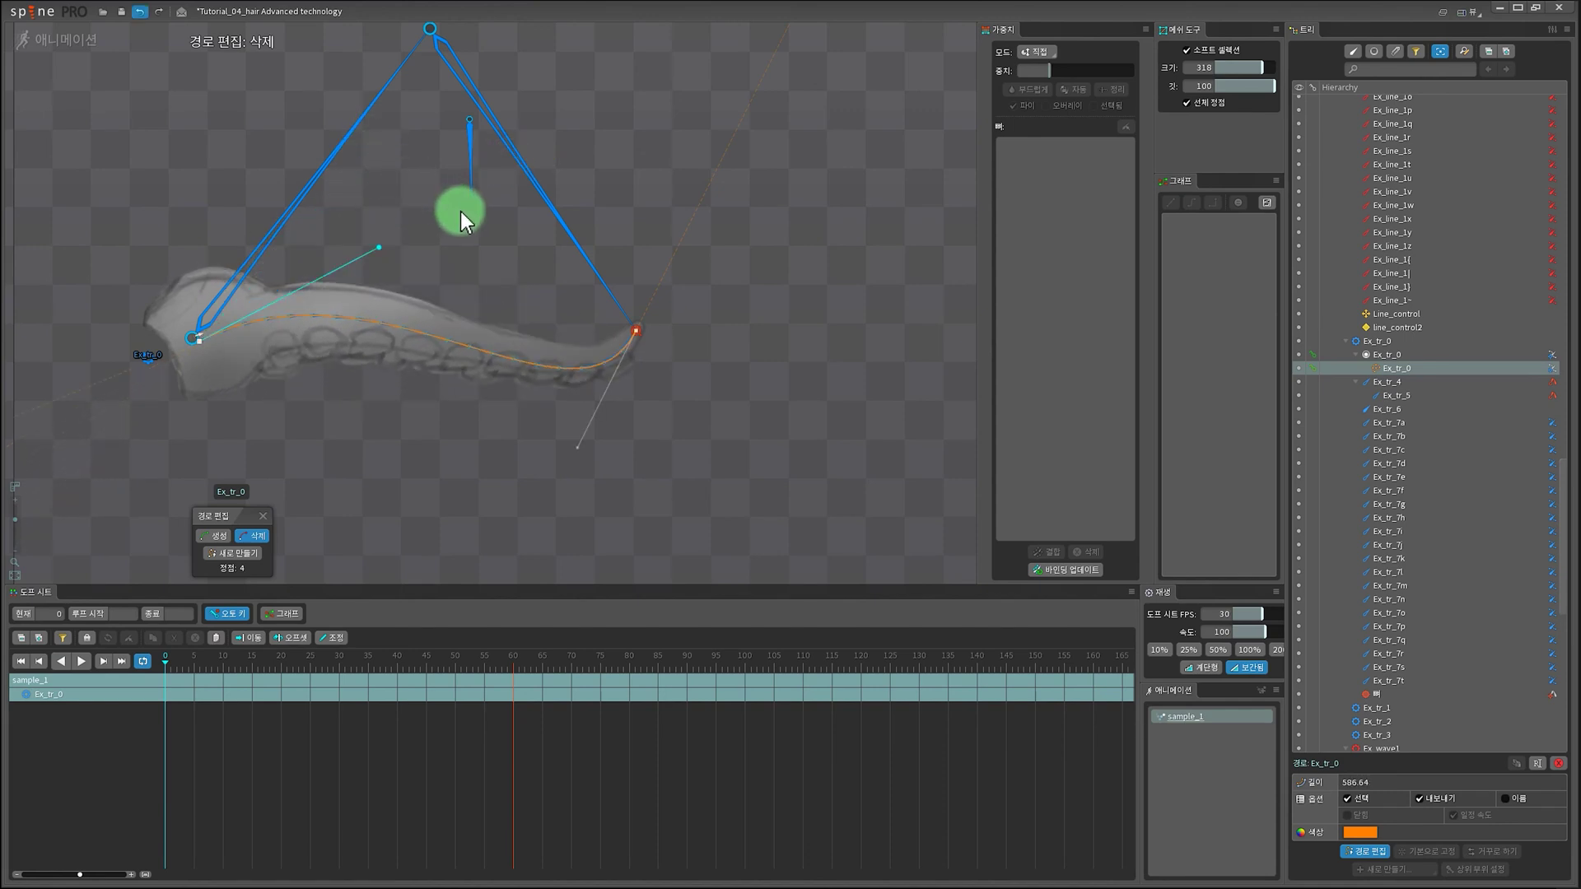
drag(577, 447, 353, 27)
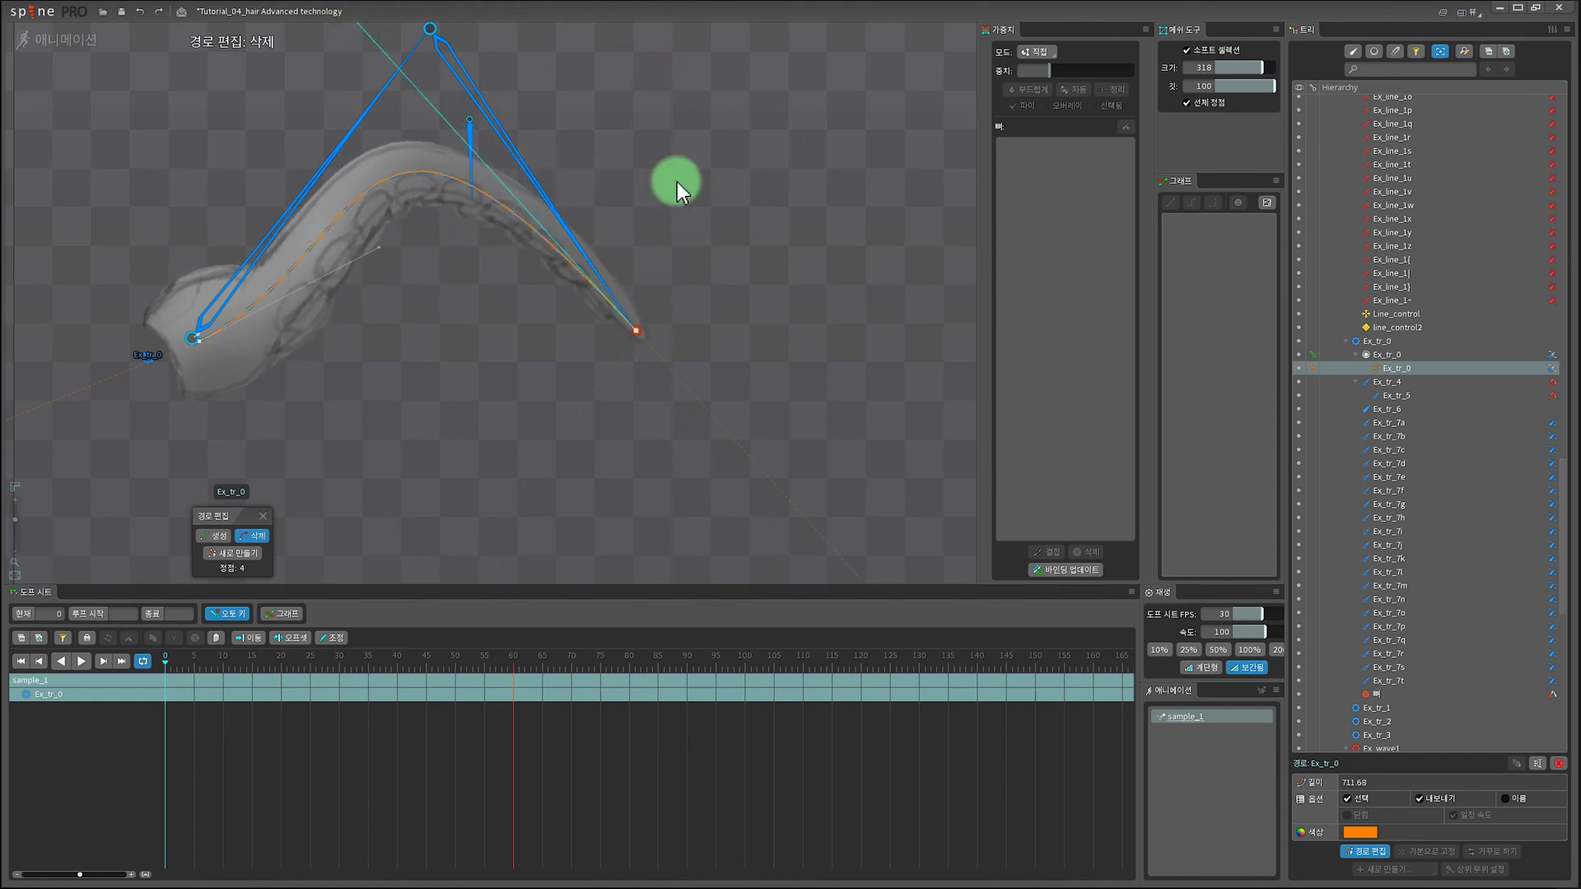
key(ctrl+z)
drag(420, 421, 540, 169)
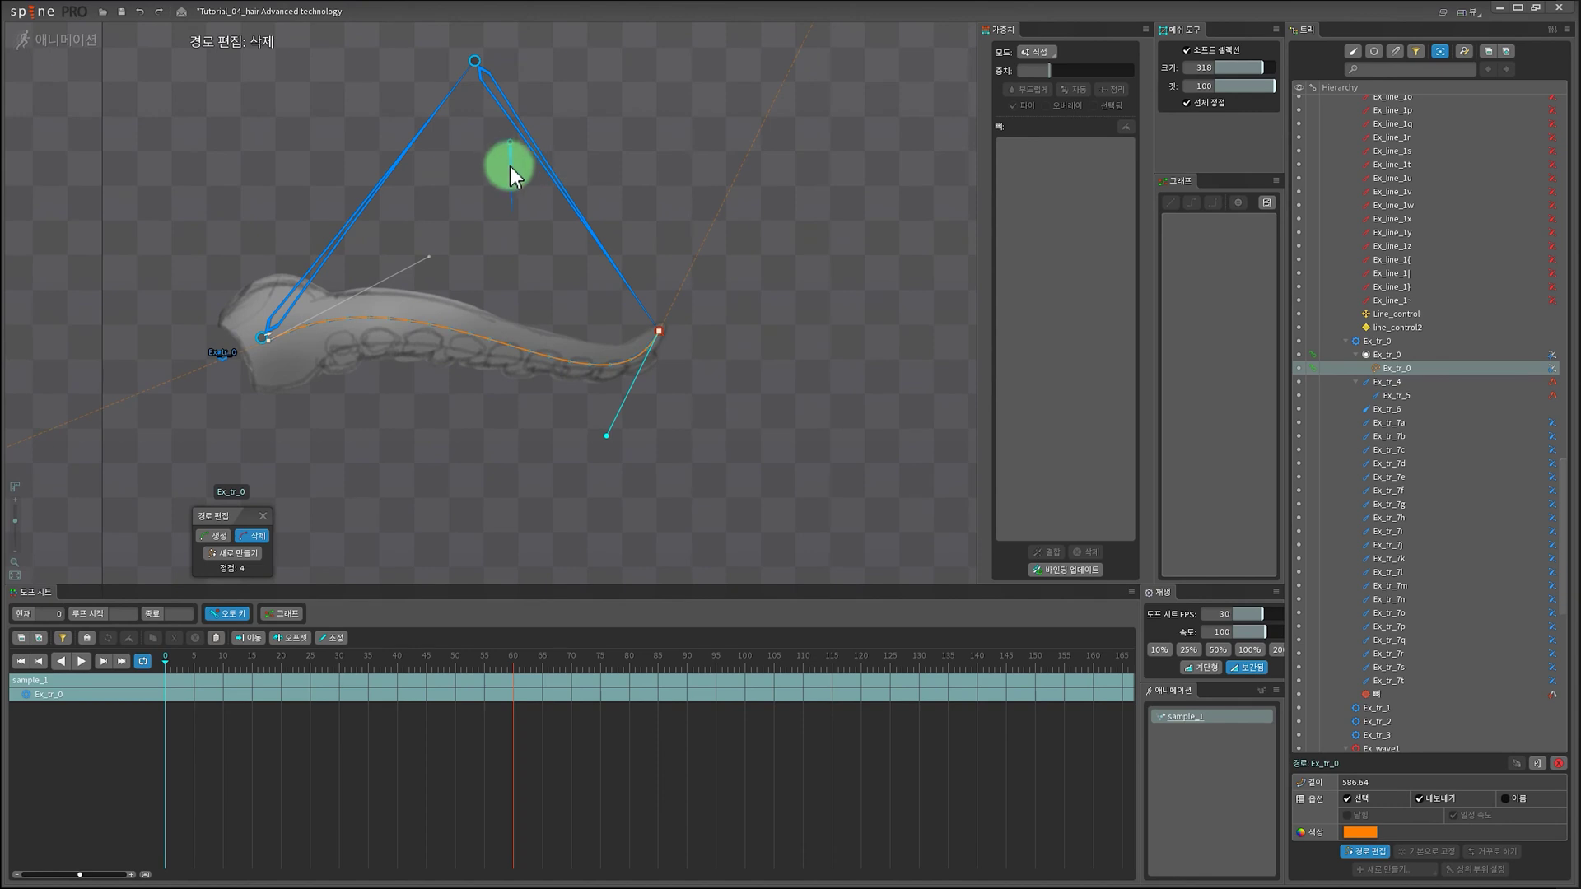
click(235, 573)
click(262, 516)
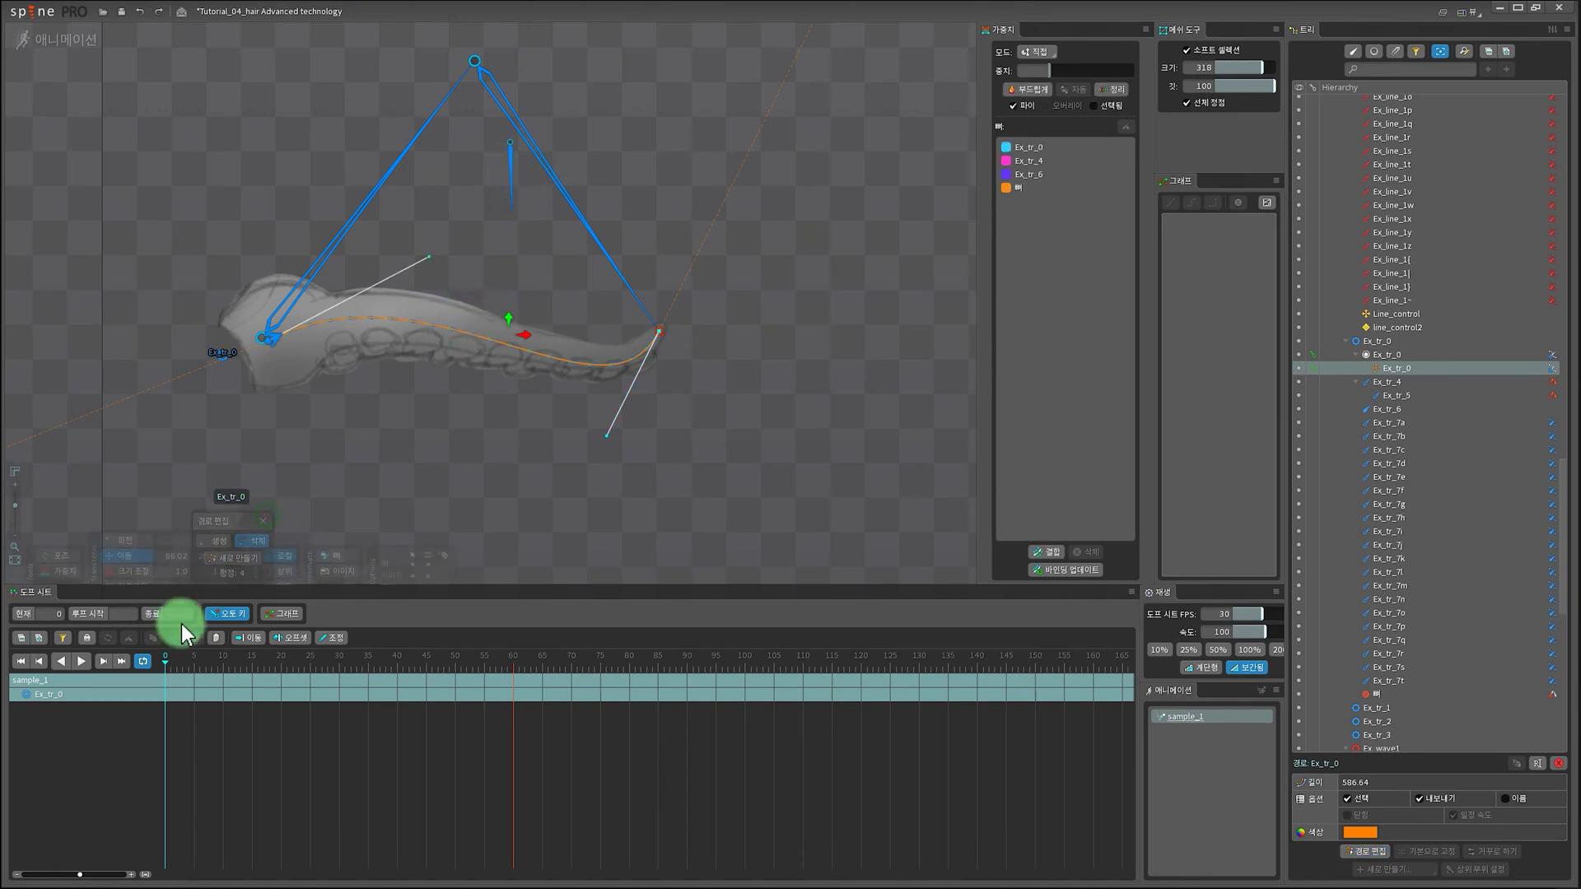
Step: Select Ex_tr_6 and the tip bone together and examine the tentacle's two control bones and their keys
click(513, 160)
ctrl+click(660, 331)
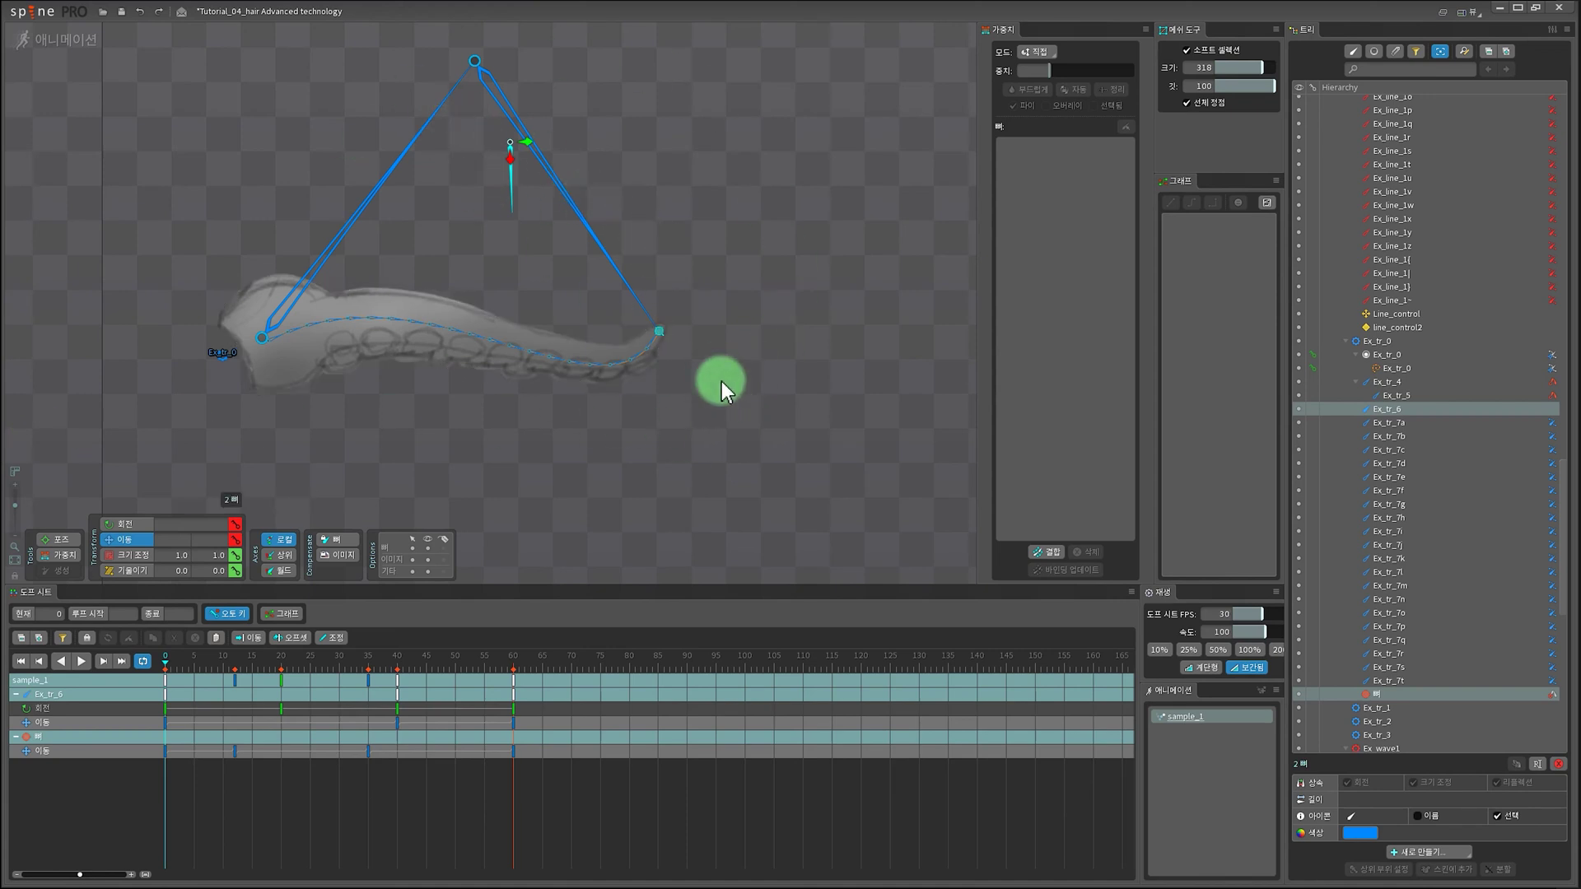
scroll(713, 376, down, 2)
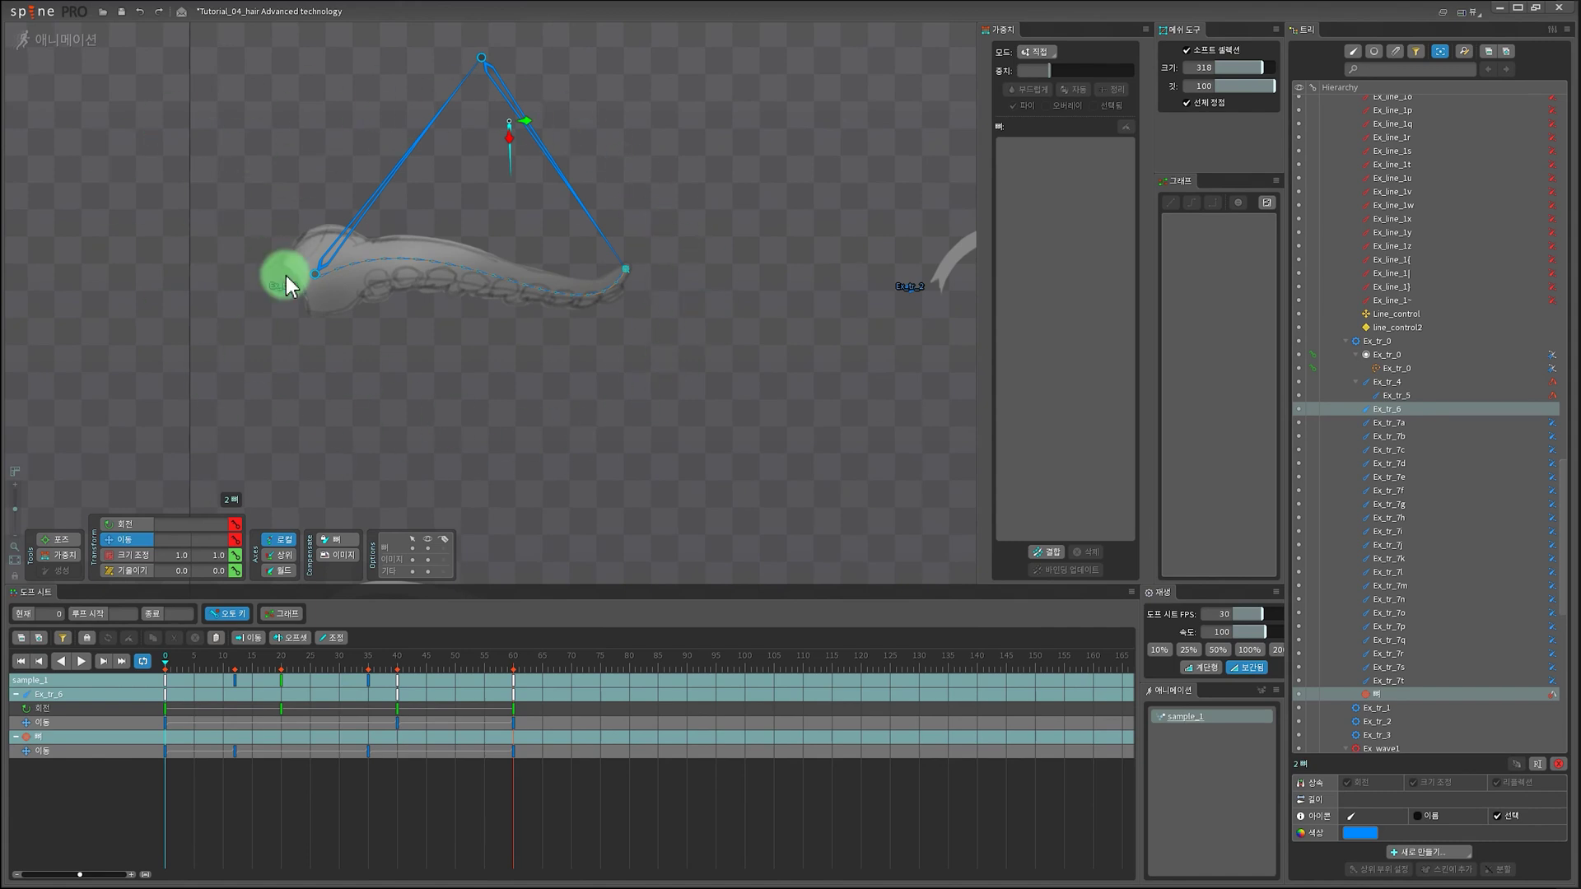
drag(695, 240, 675, 348)
scroll(669, 372, up, 3)
drag(627, 288, 698, 325)
scroll(699, 324, down, 1)
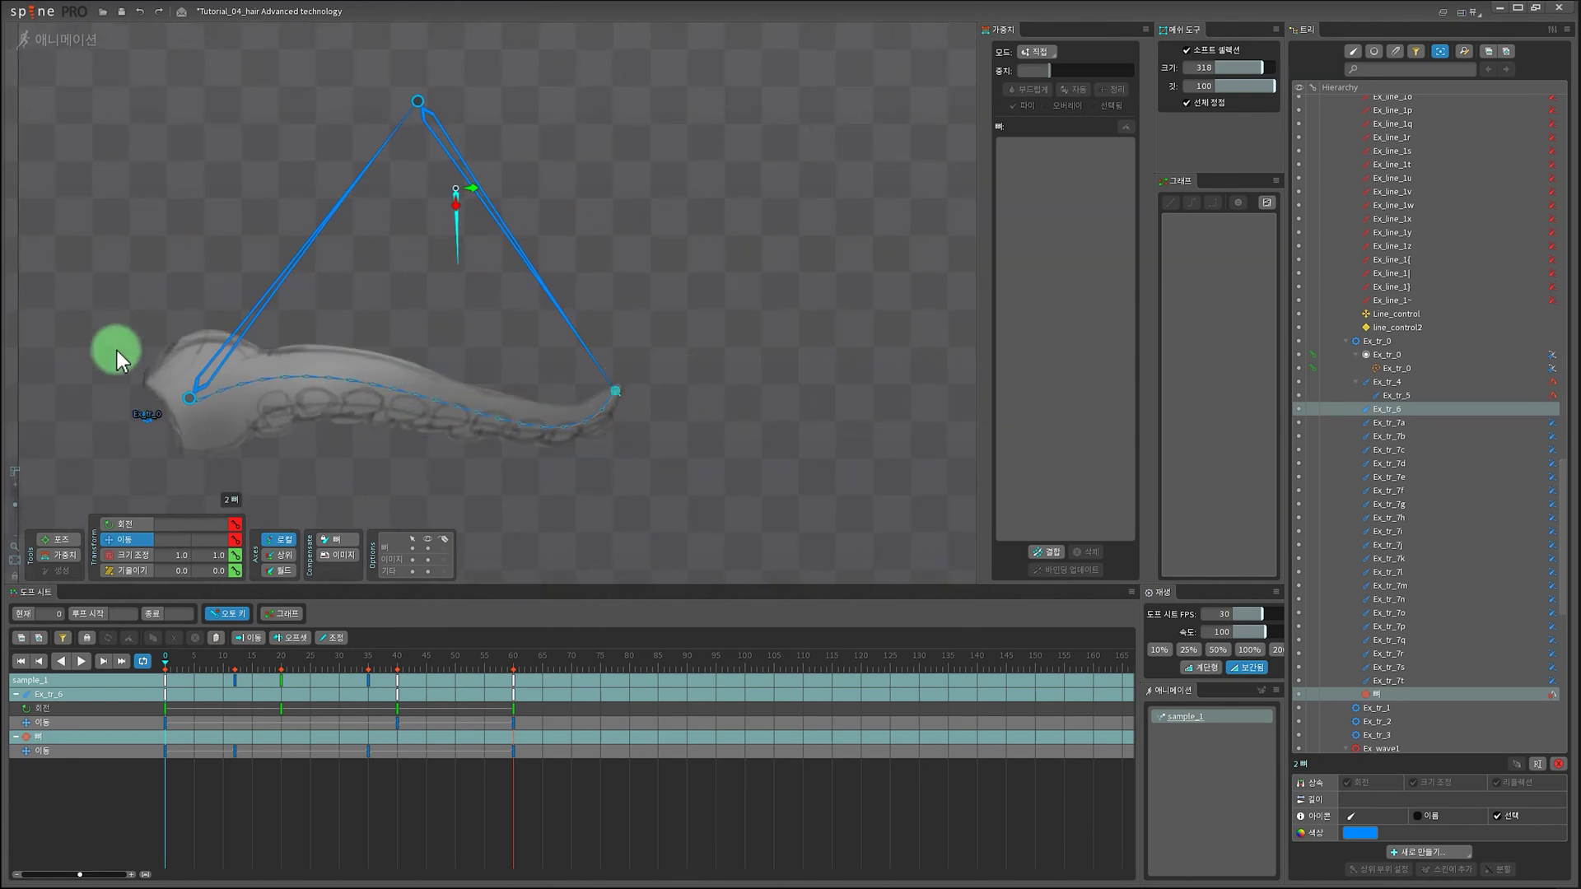
scroll(674, 357, down, 2)
drag(674, 358, 548, 346)
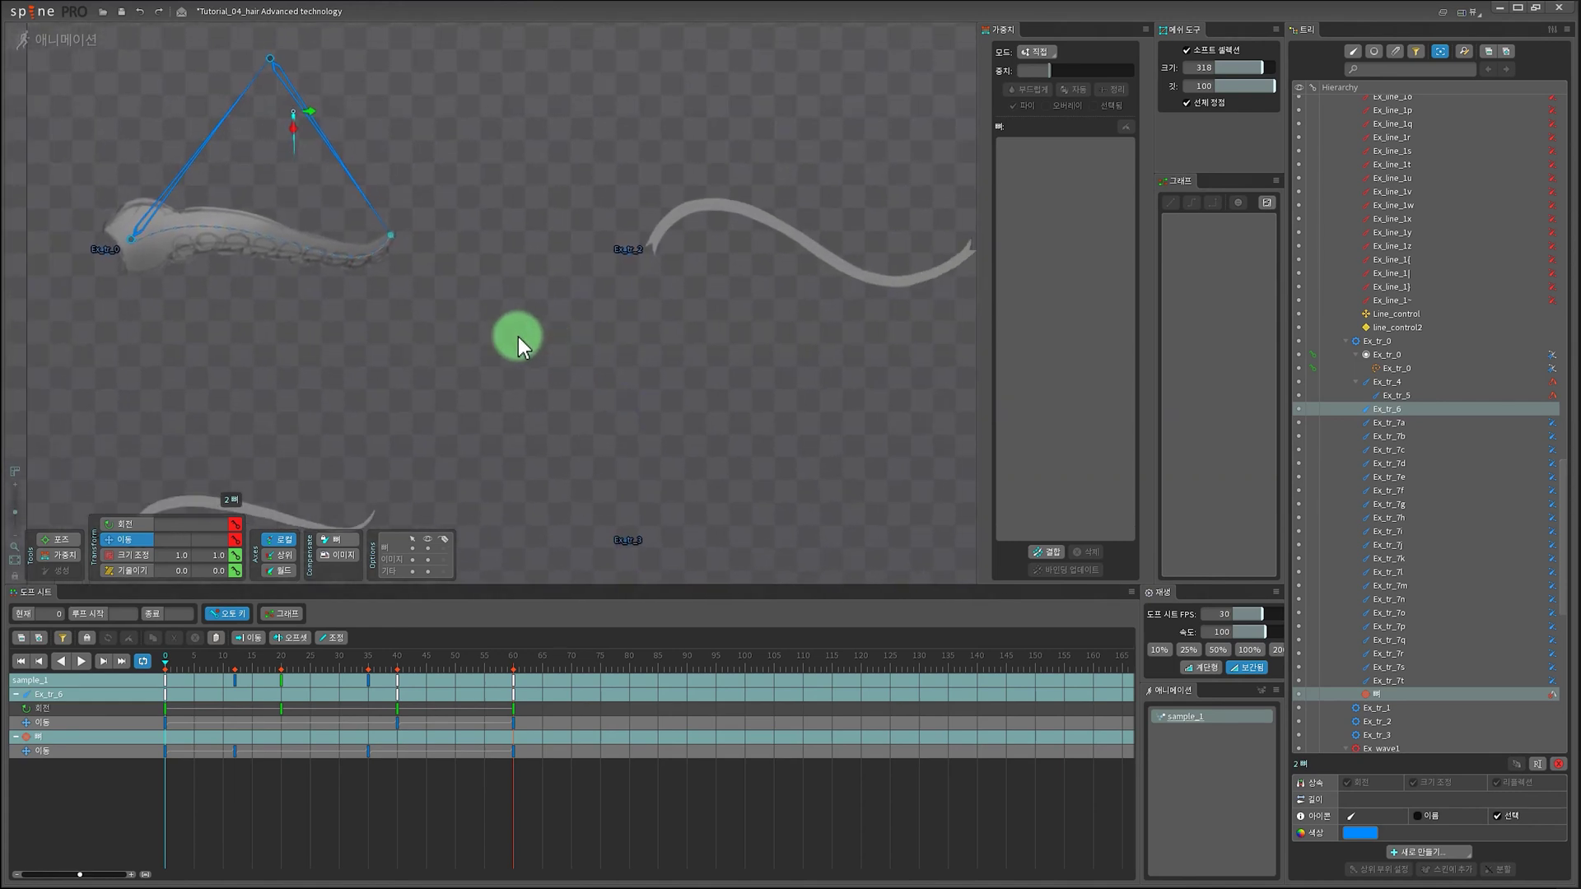
Step: Switch from Animate mode to Setup mode
scroll(517, 337, down, 1)
click(66, 40)
drag(564, 482, 626, 488)
scroll(414, 525, up, 2)
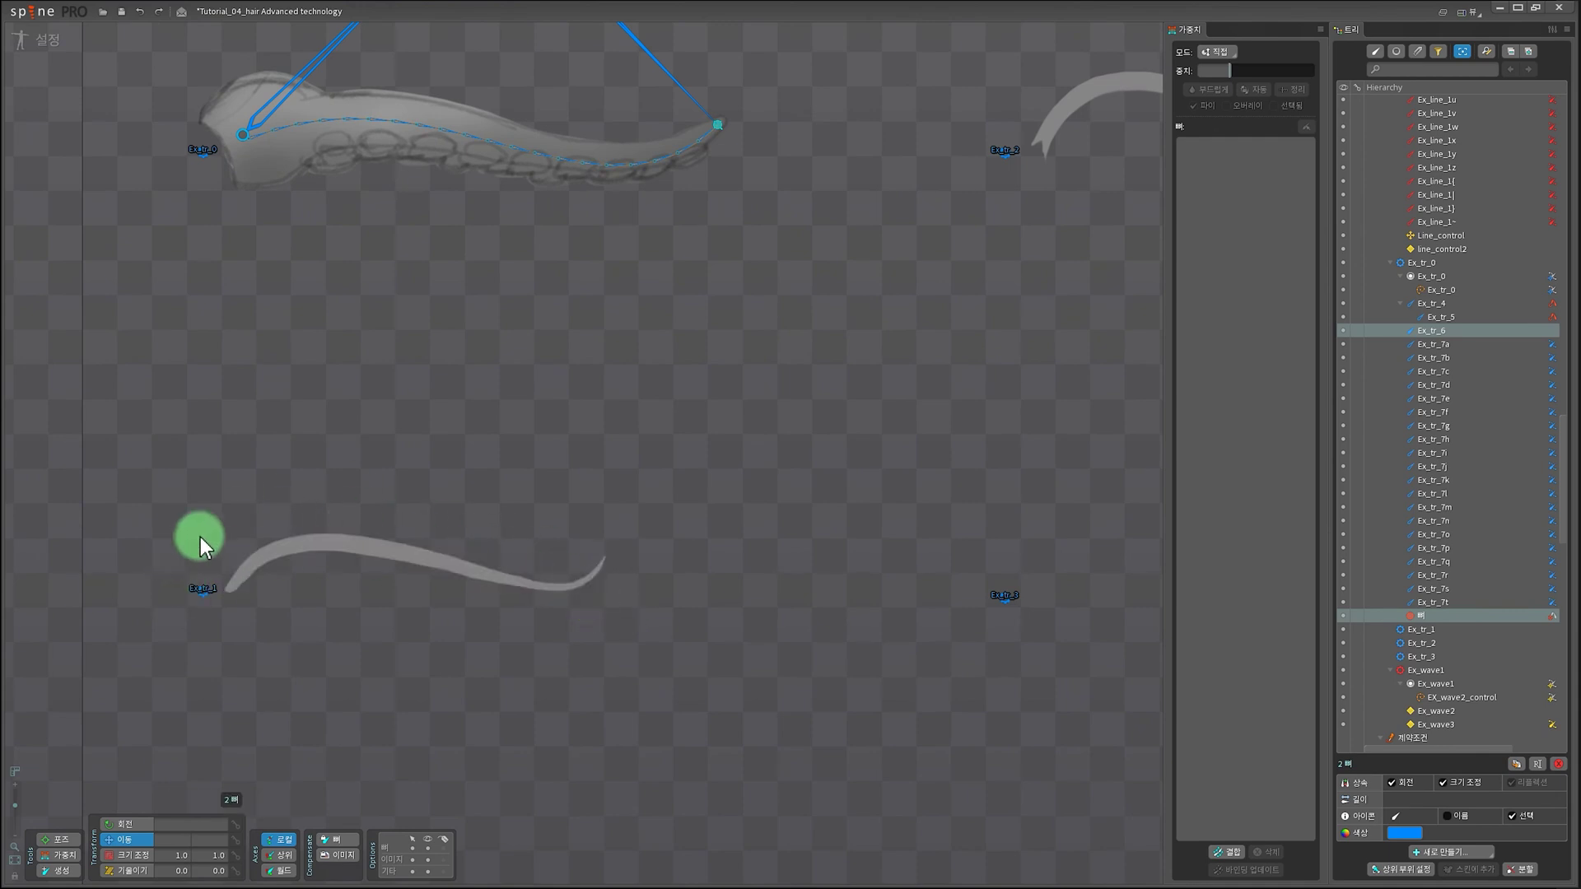
drag(528, 427, 611, 459)
drag(654, 397, 532, 597)
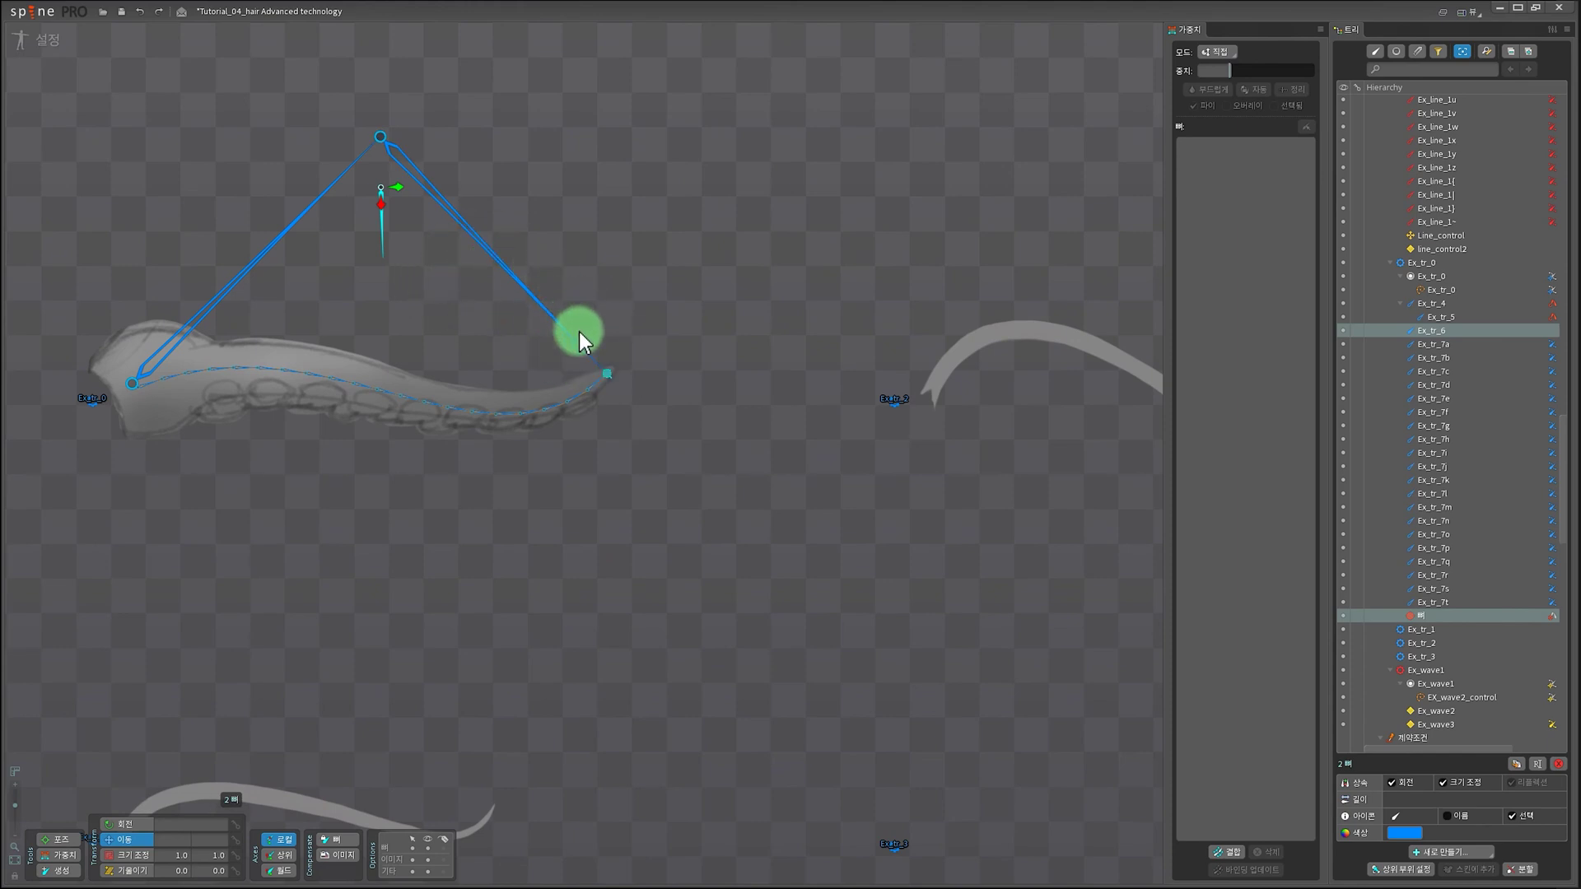
Step: Try moving the tip bone in Setup mode and undo the move
click(607, 373)
drag(682, 471, 647, 501)
key(ctrl+z)
Step: Create a path named Ex_tr_1 on the Ex_tr_1 bone, with endpoints at the root and tip of the gray strand
drag(427, 723, 530, 446)
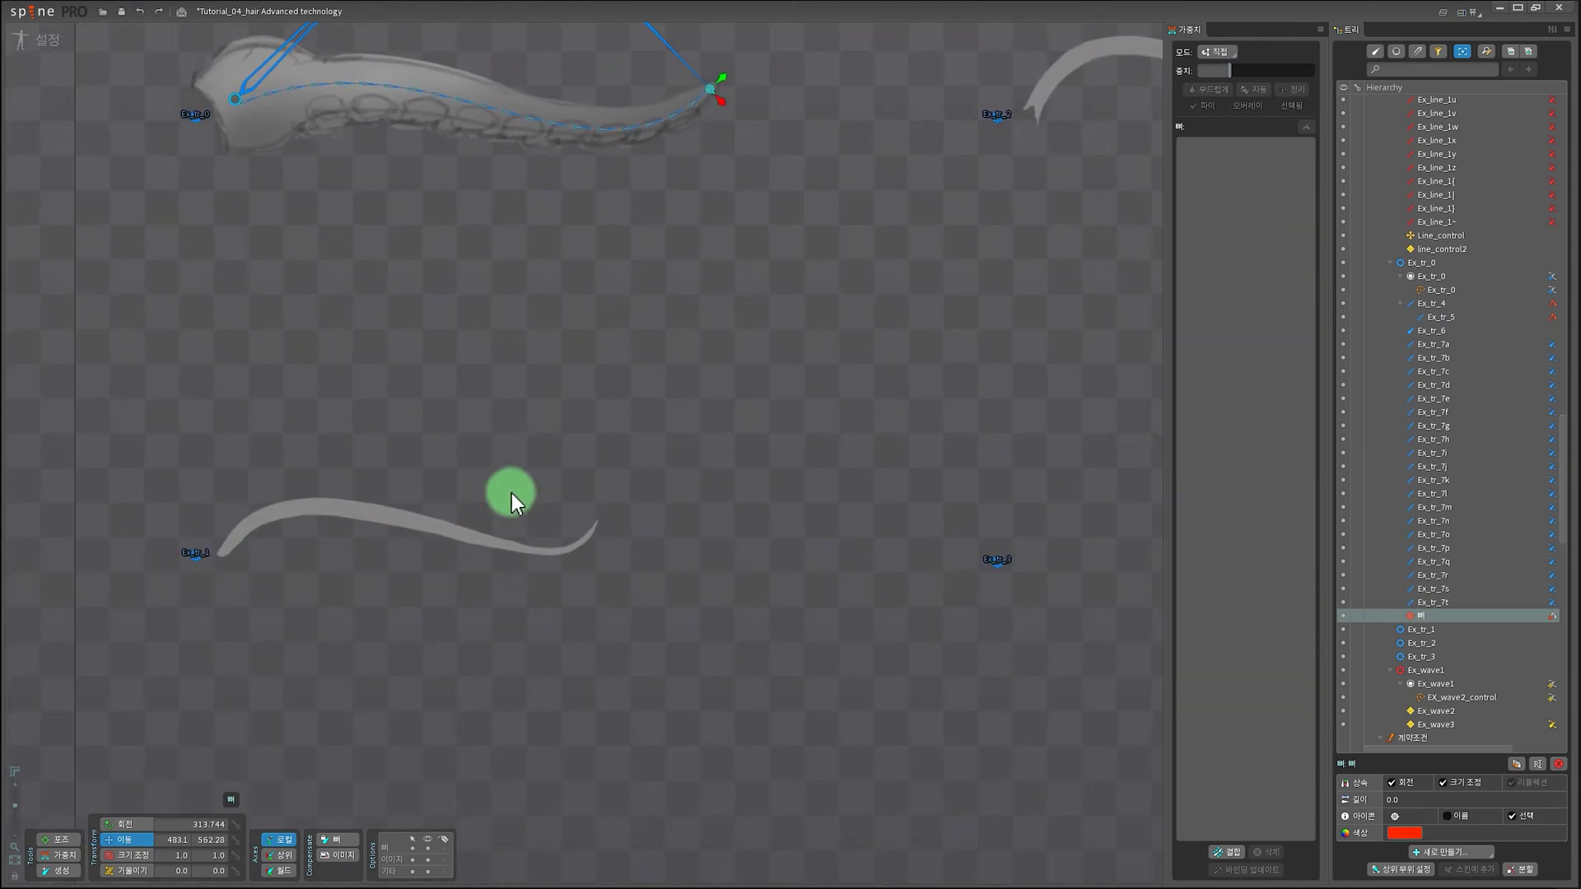
drag(459, 651, 579, 538)
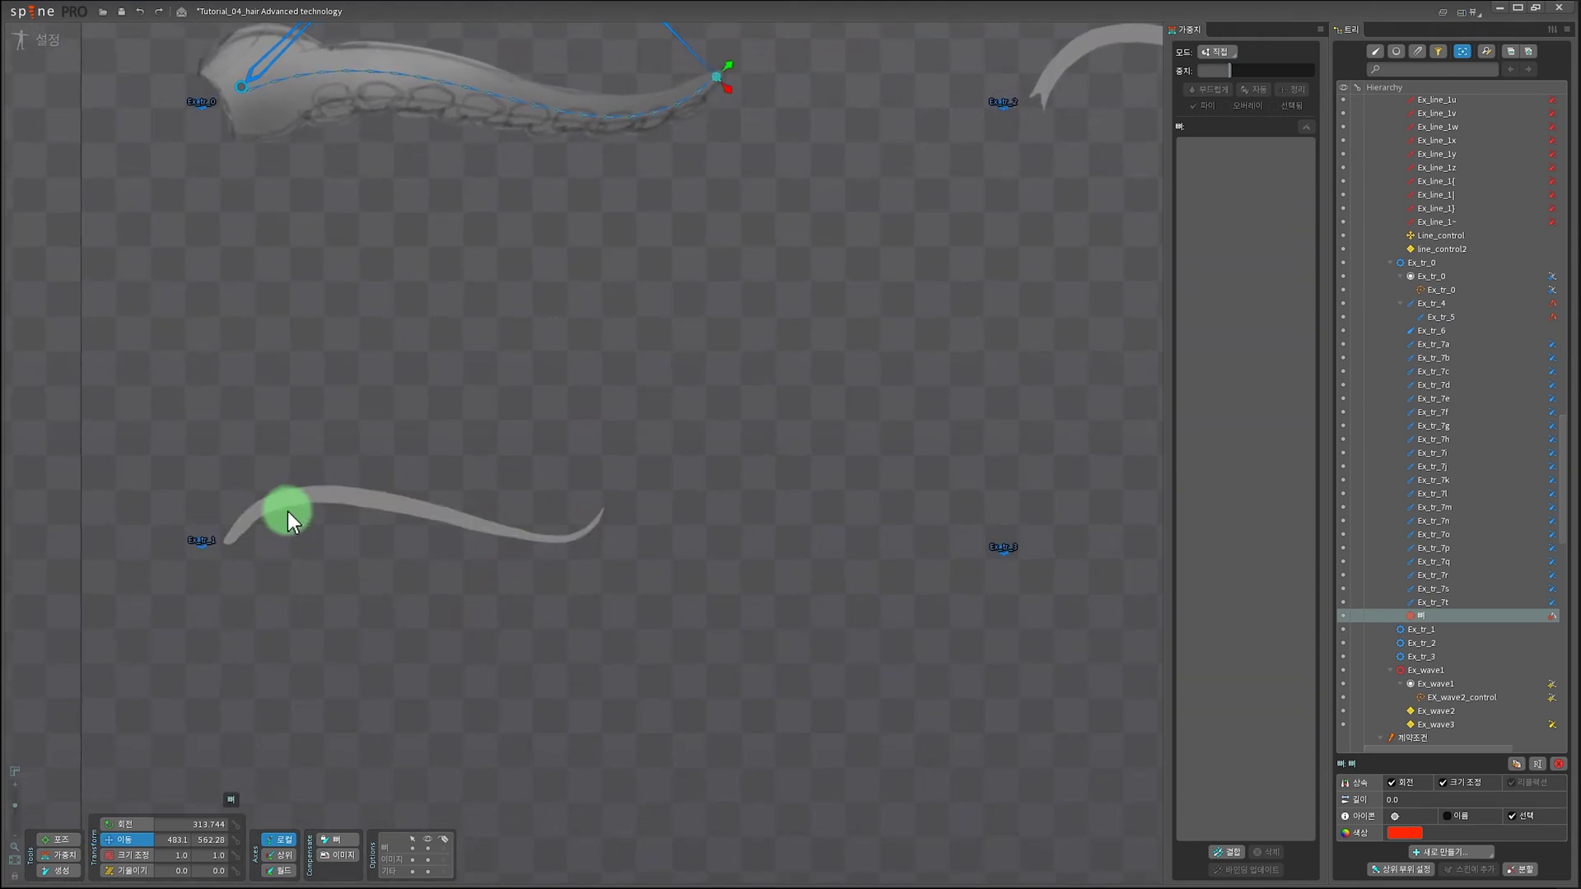
drag(289, 511, 466, 438)
drag(378, 567, 393, 571)
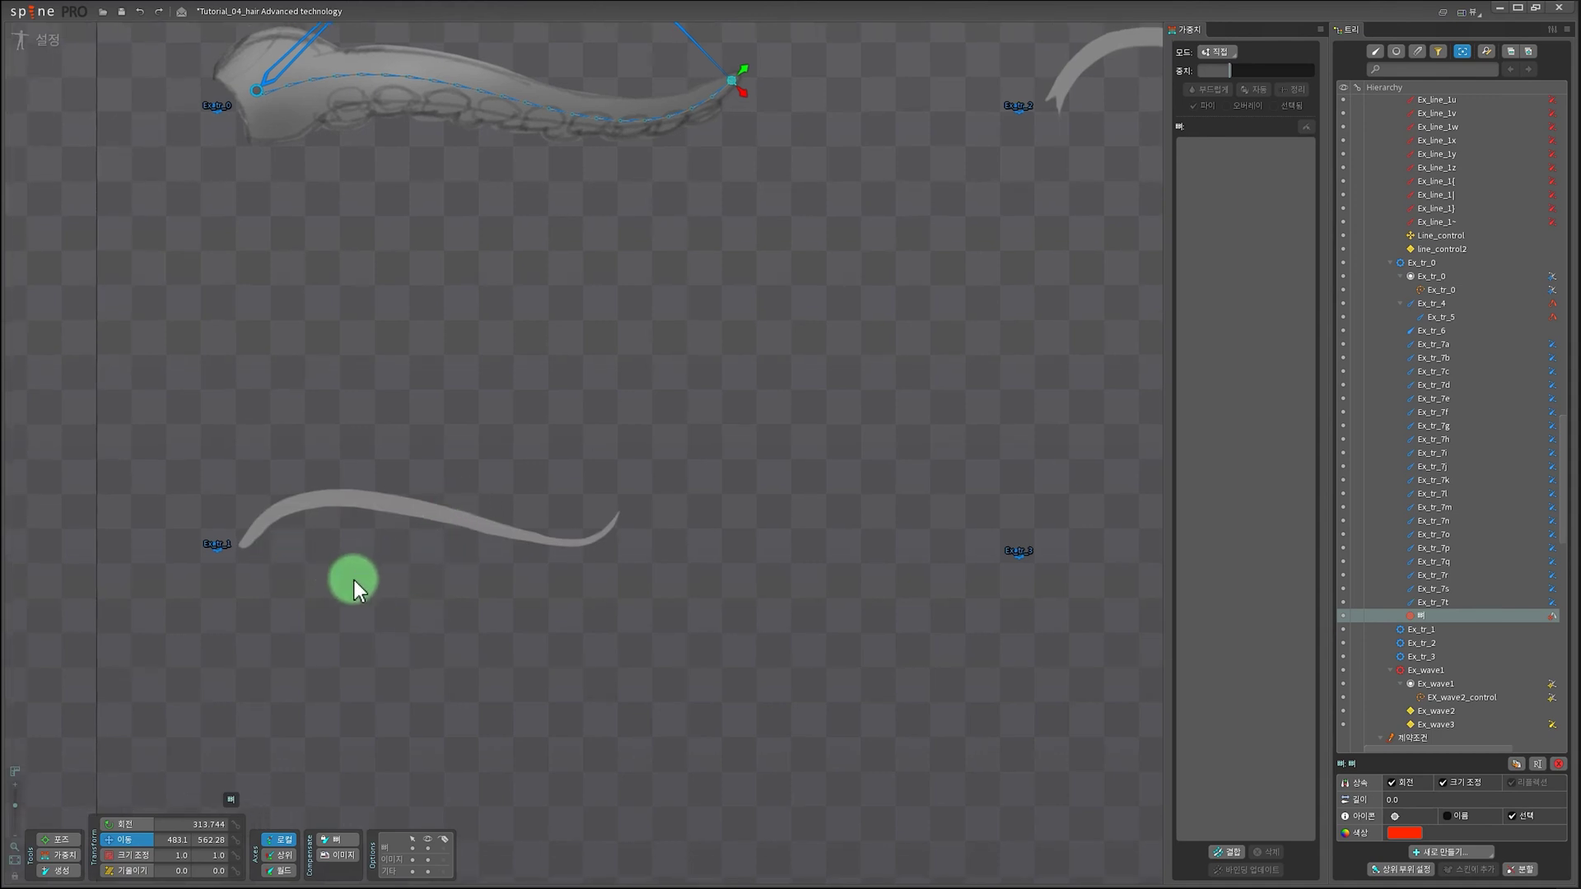
click(216, 551)
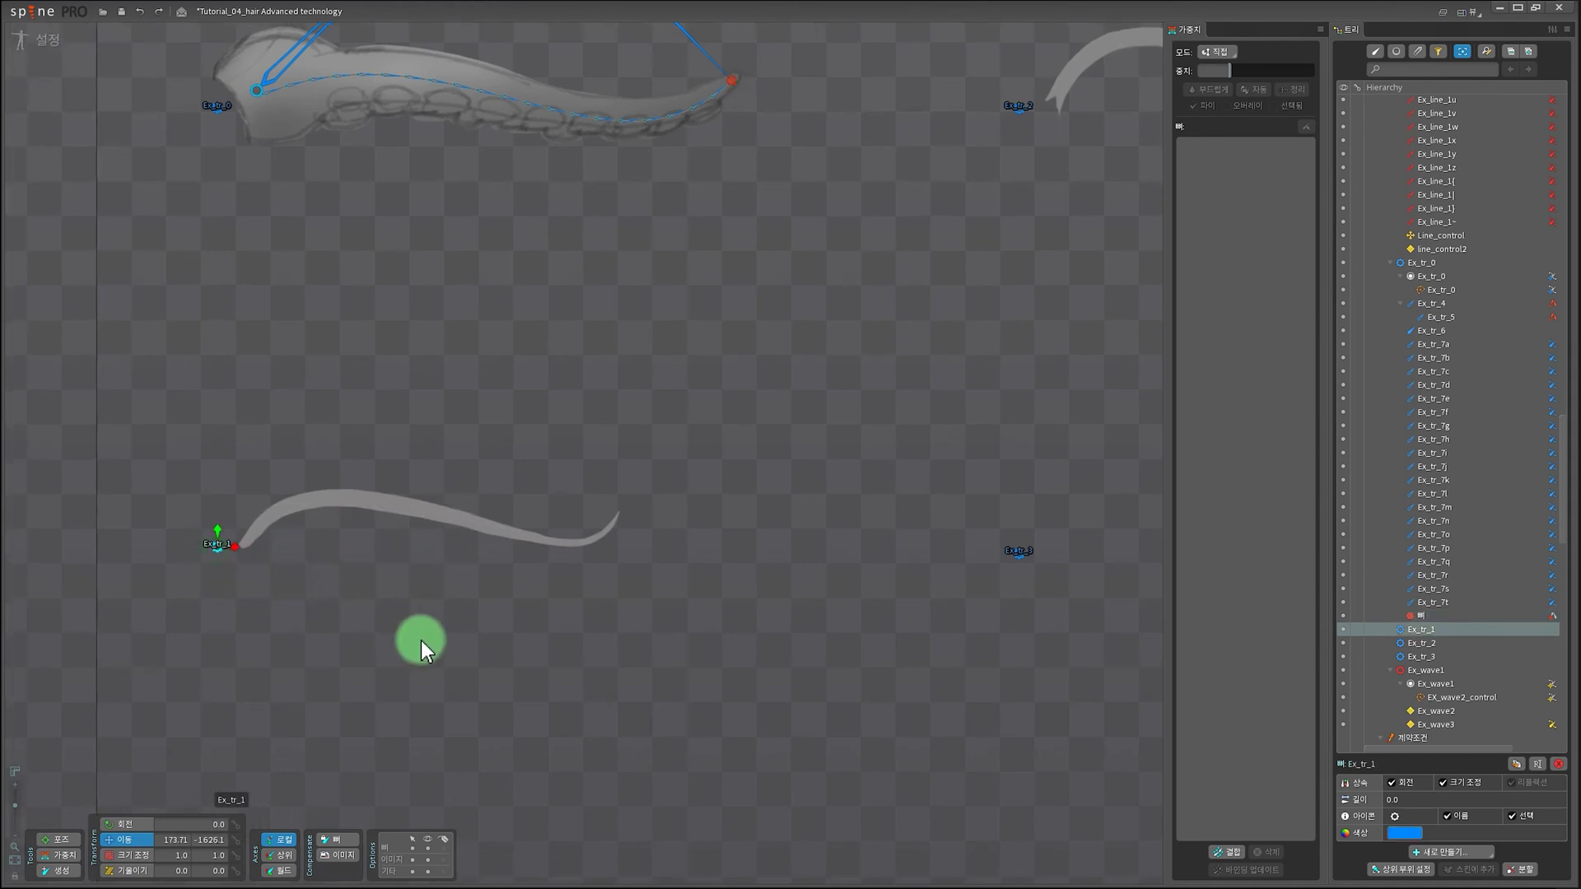
scroll(422, 641, up, 2)
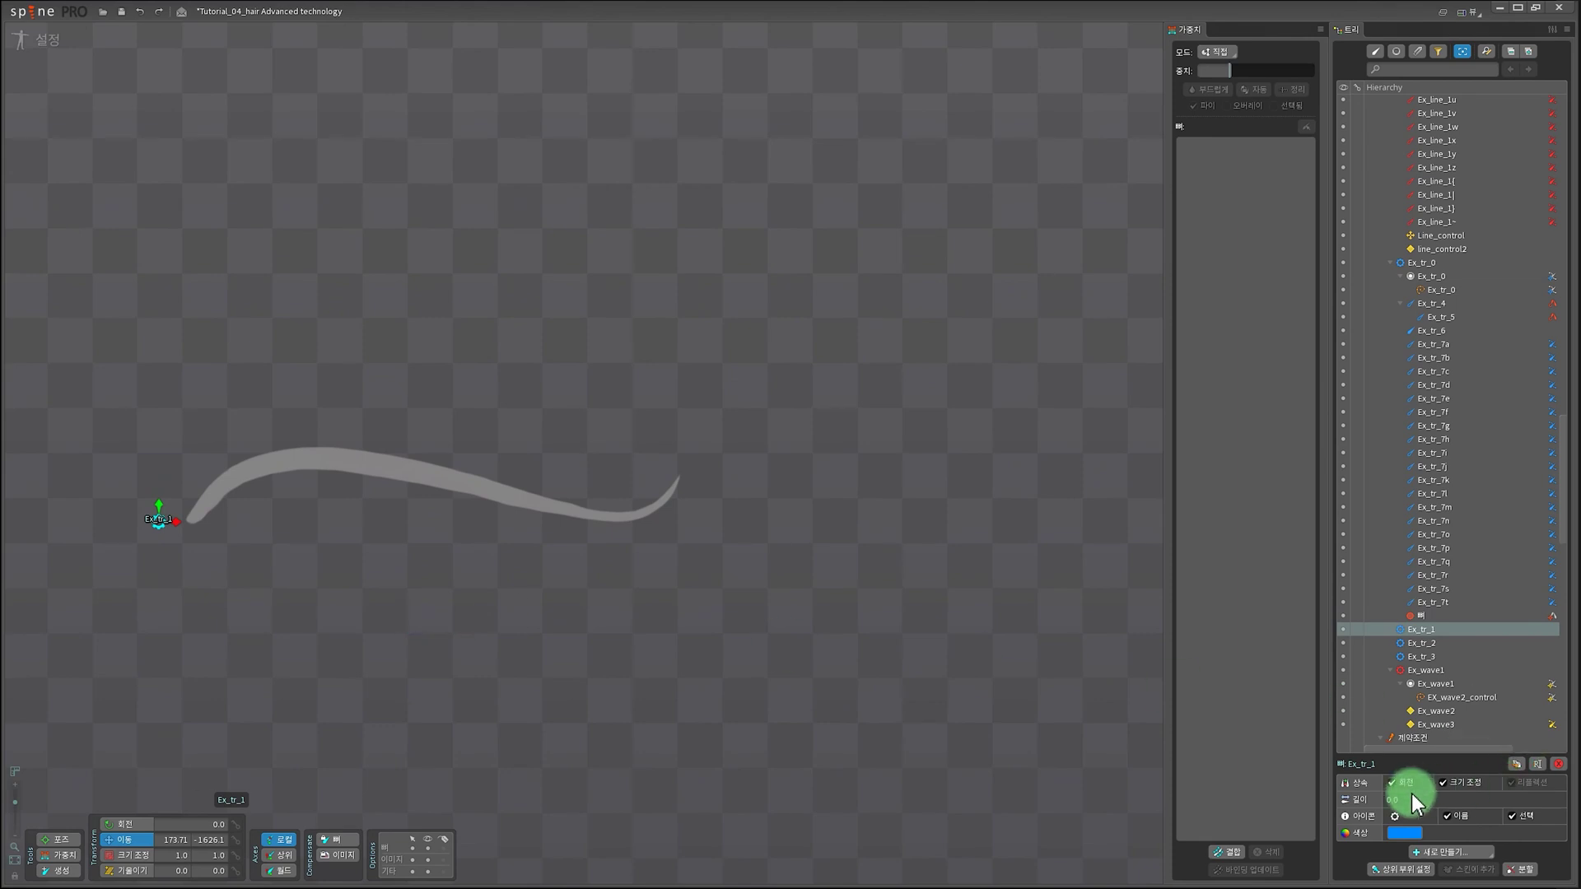
click(1453, 852)
click(1436, 779)
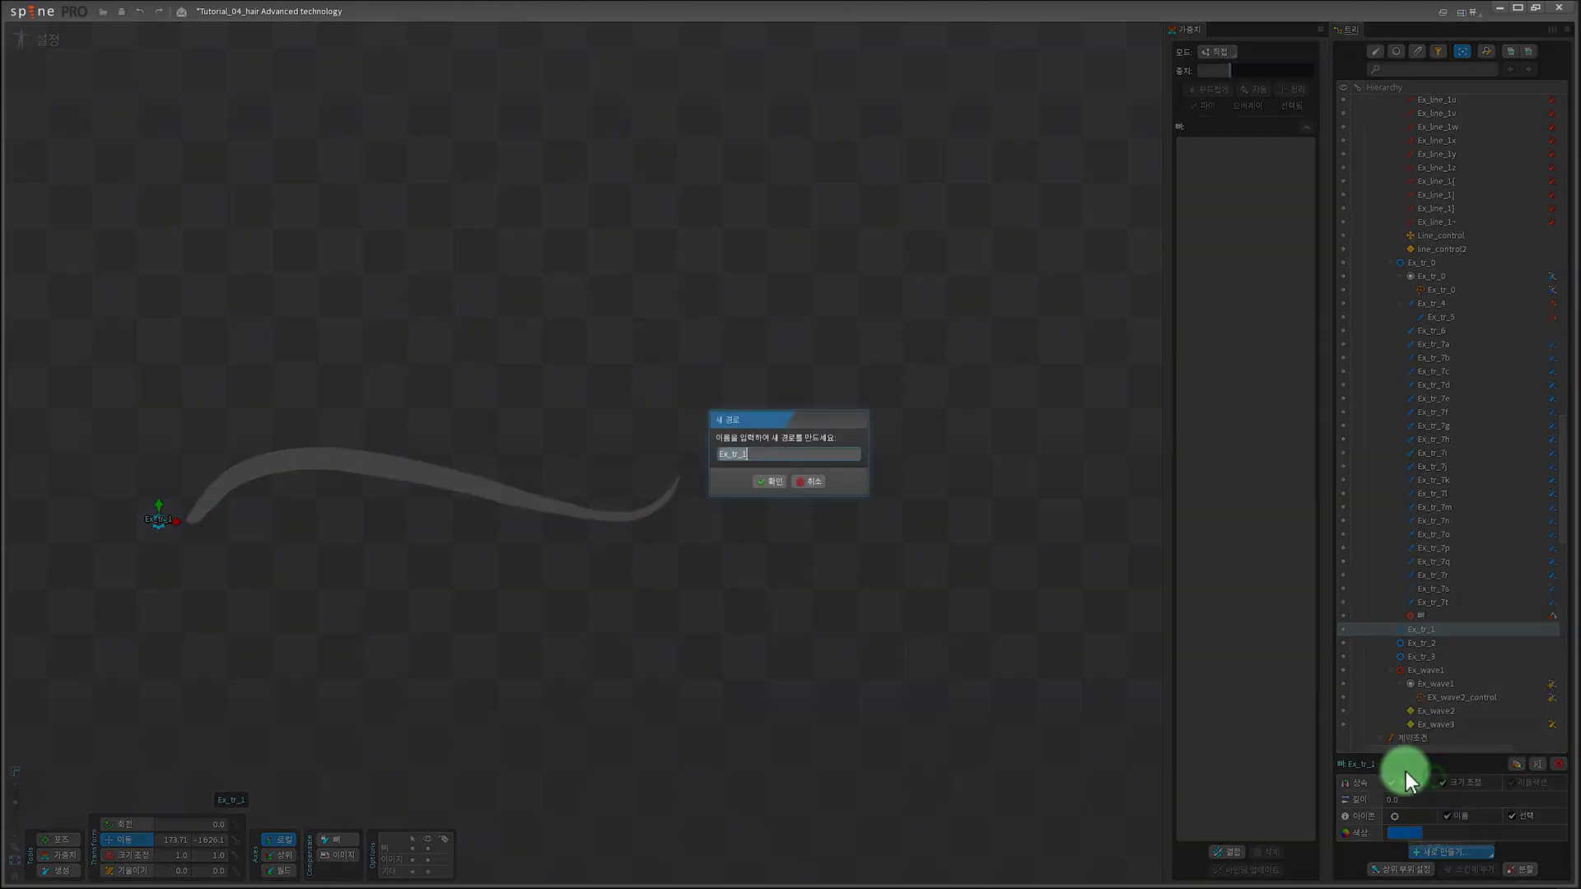
click(773, 489)
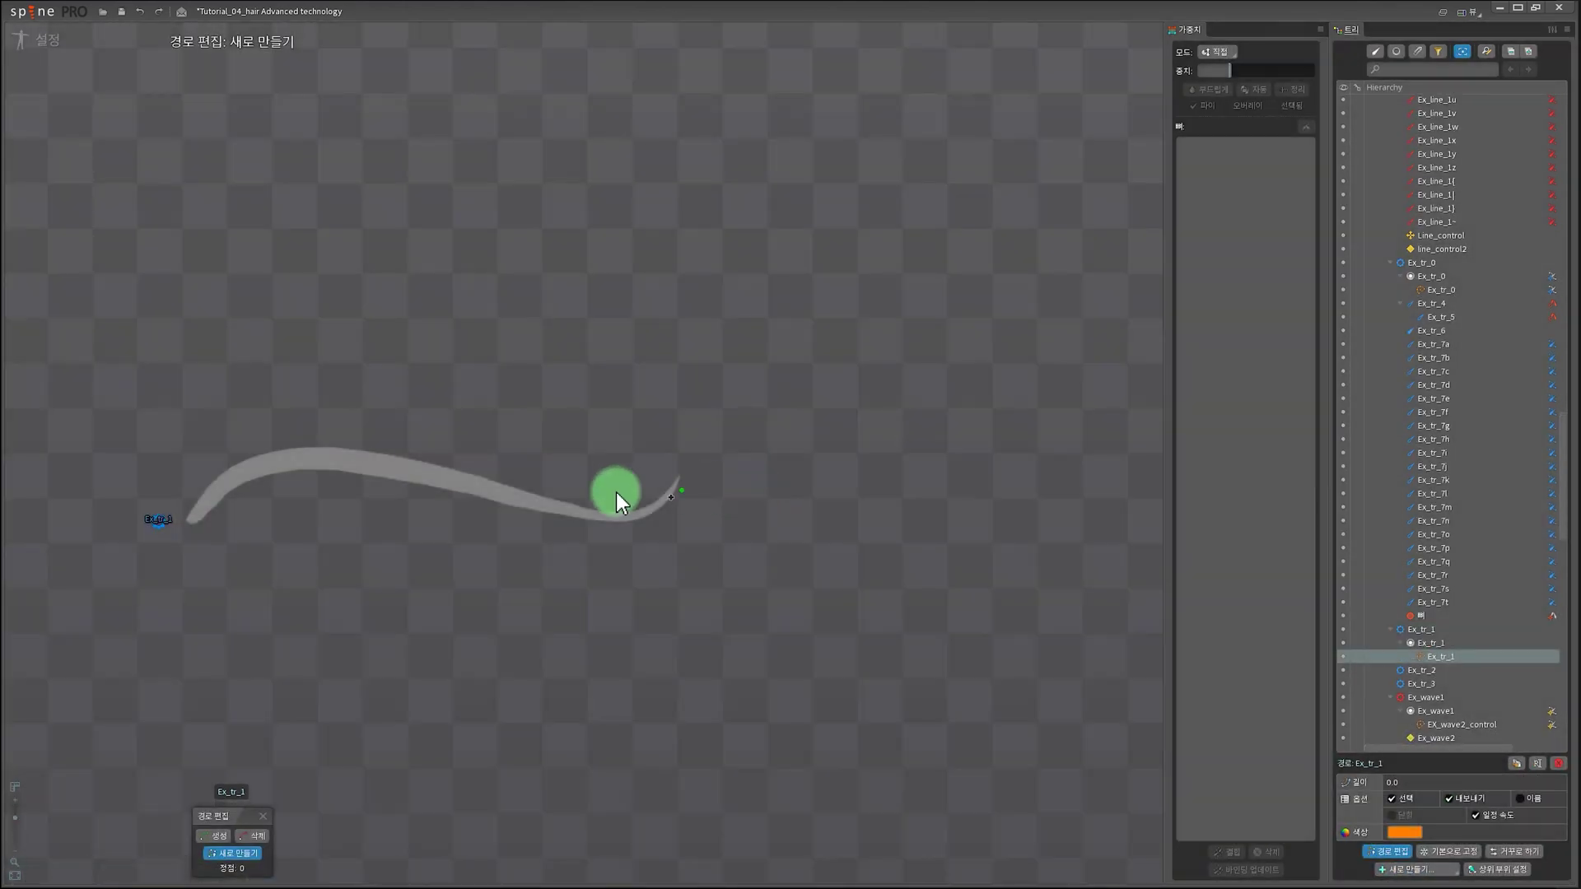
click(199, 516)
click(679, 484)
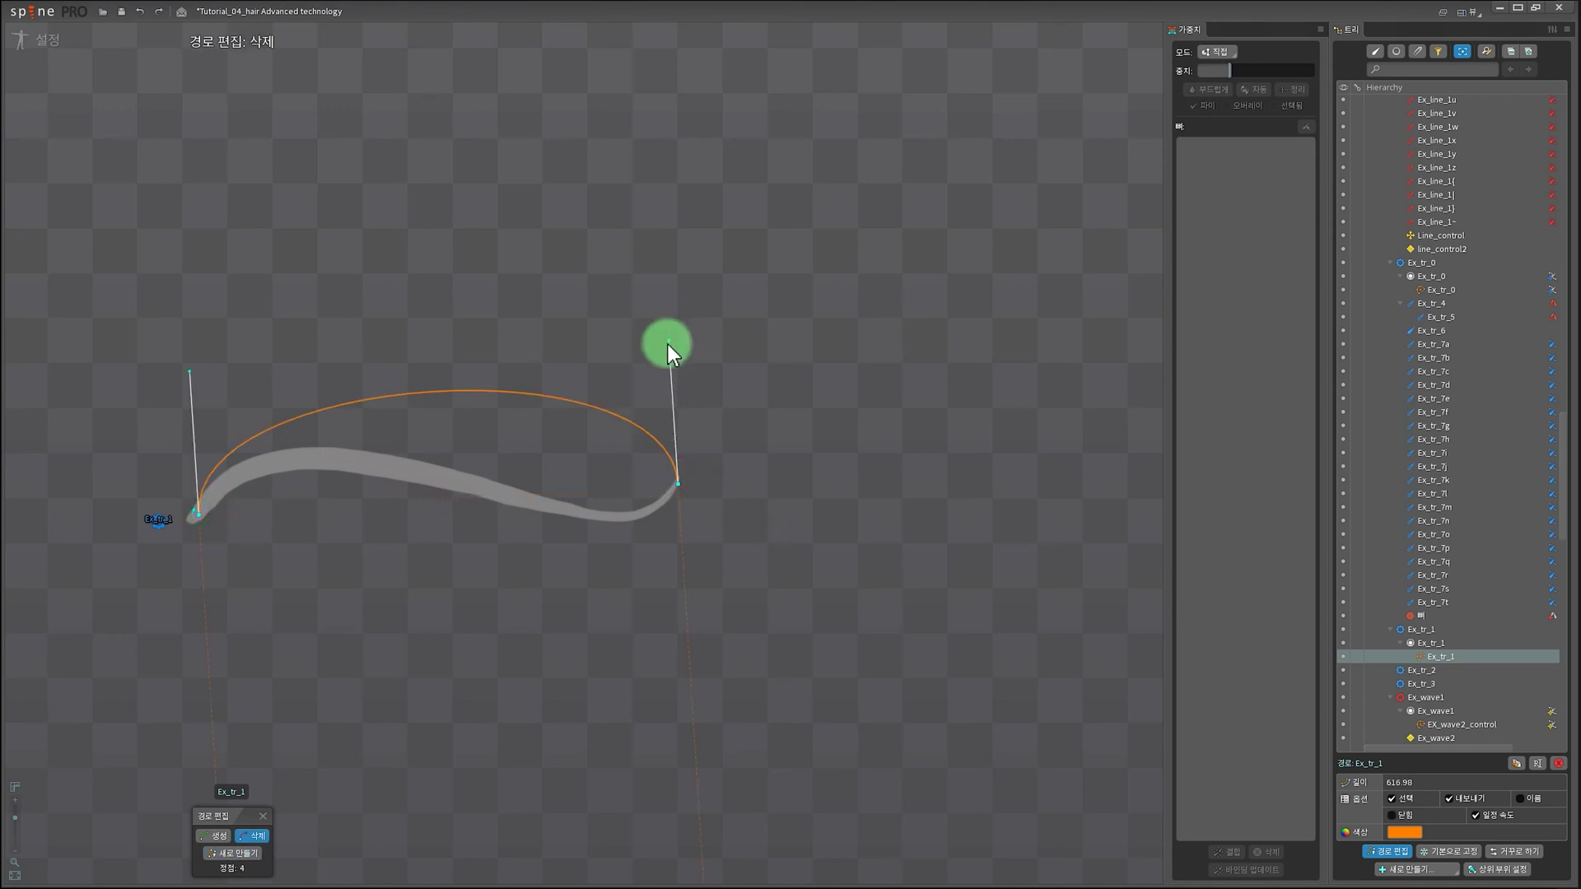
Step: Shape the Ex_tr_1 path with its end handles so the curve follows the centre of the gray strand
drag(669, 344, 610, 605)
scroll(663, 465, up, 3)
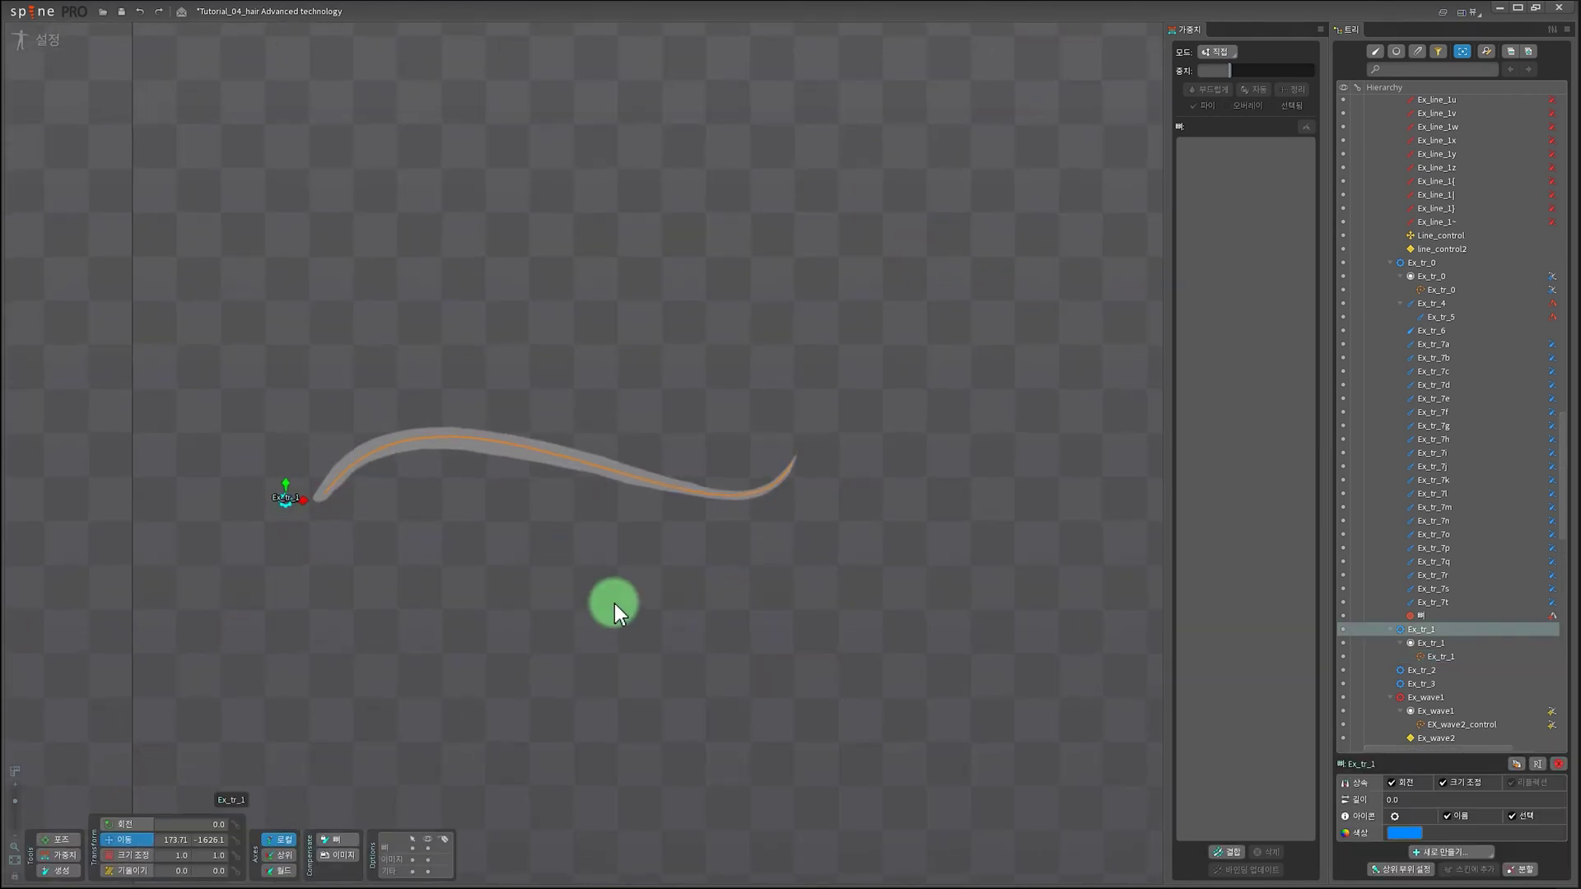
Step: Under the Ex_tr_1 bone, create a short control bone above the strand and a zero-length tip bone with a square icon
click(58, 871)
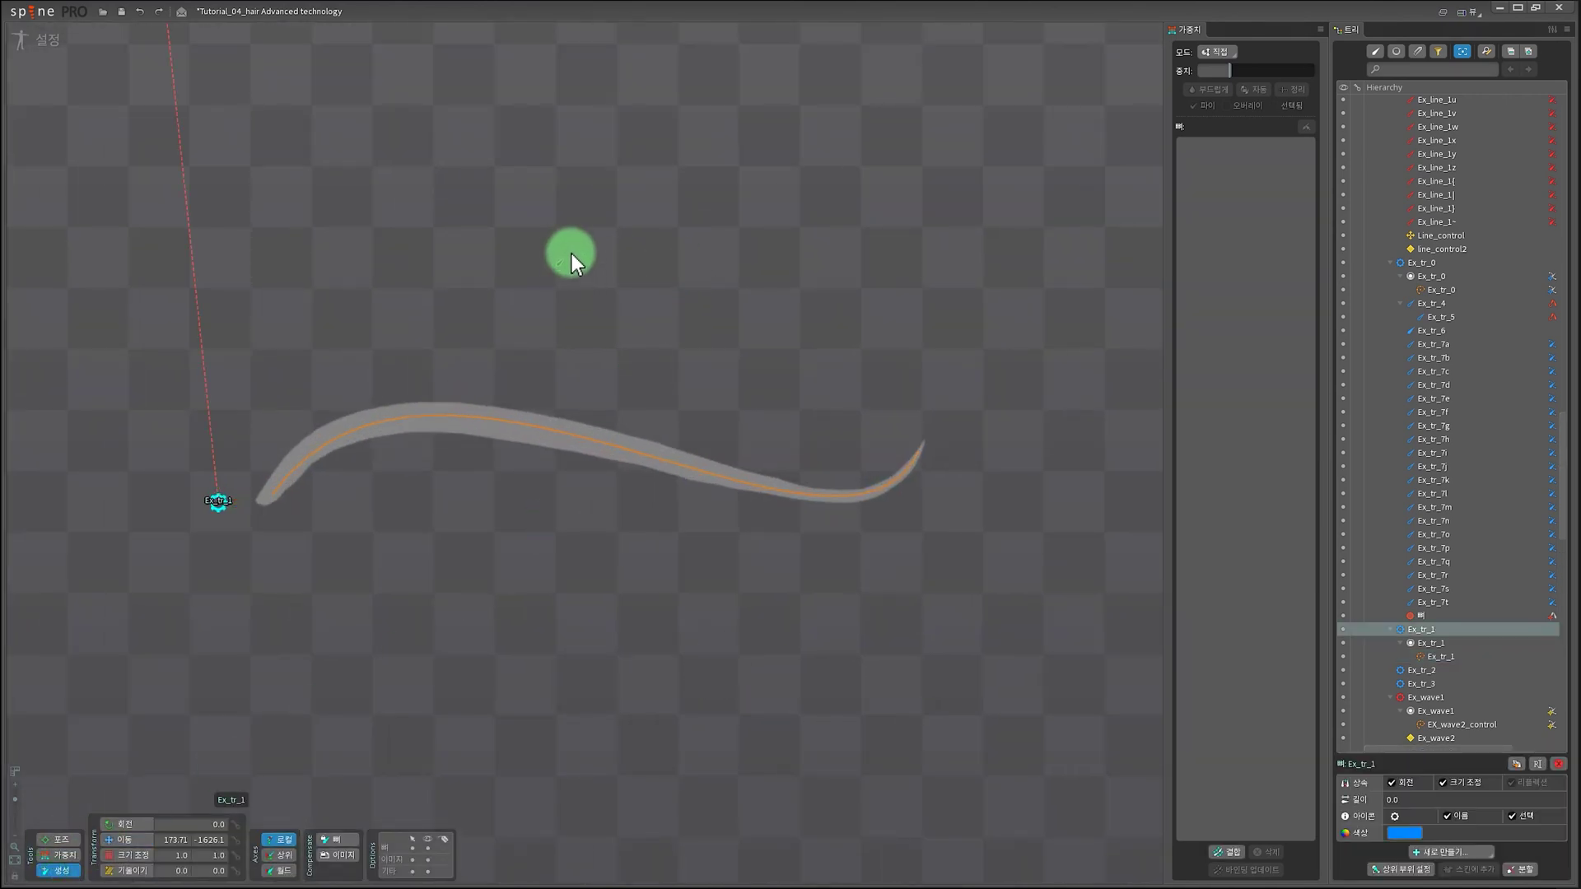
drag(571, 233, 575, 316)
click(239, 508)
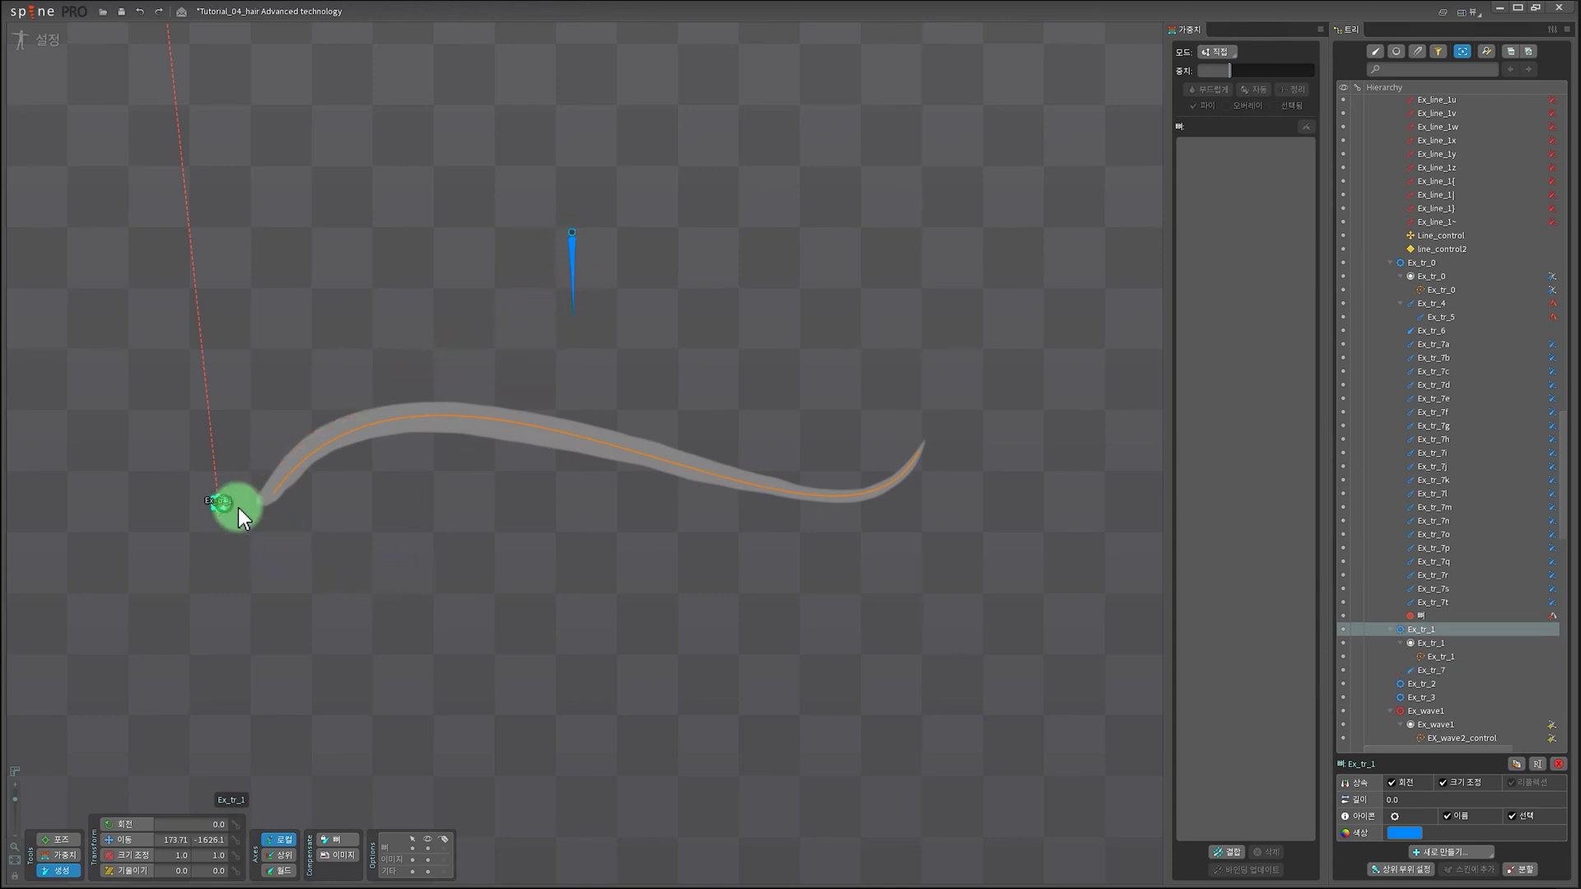
click(919, 452)
click(1396, 817)
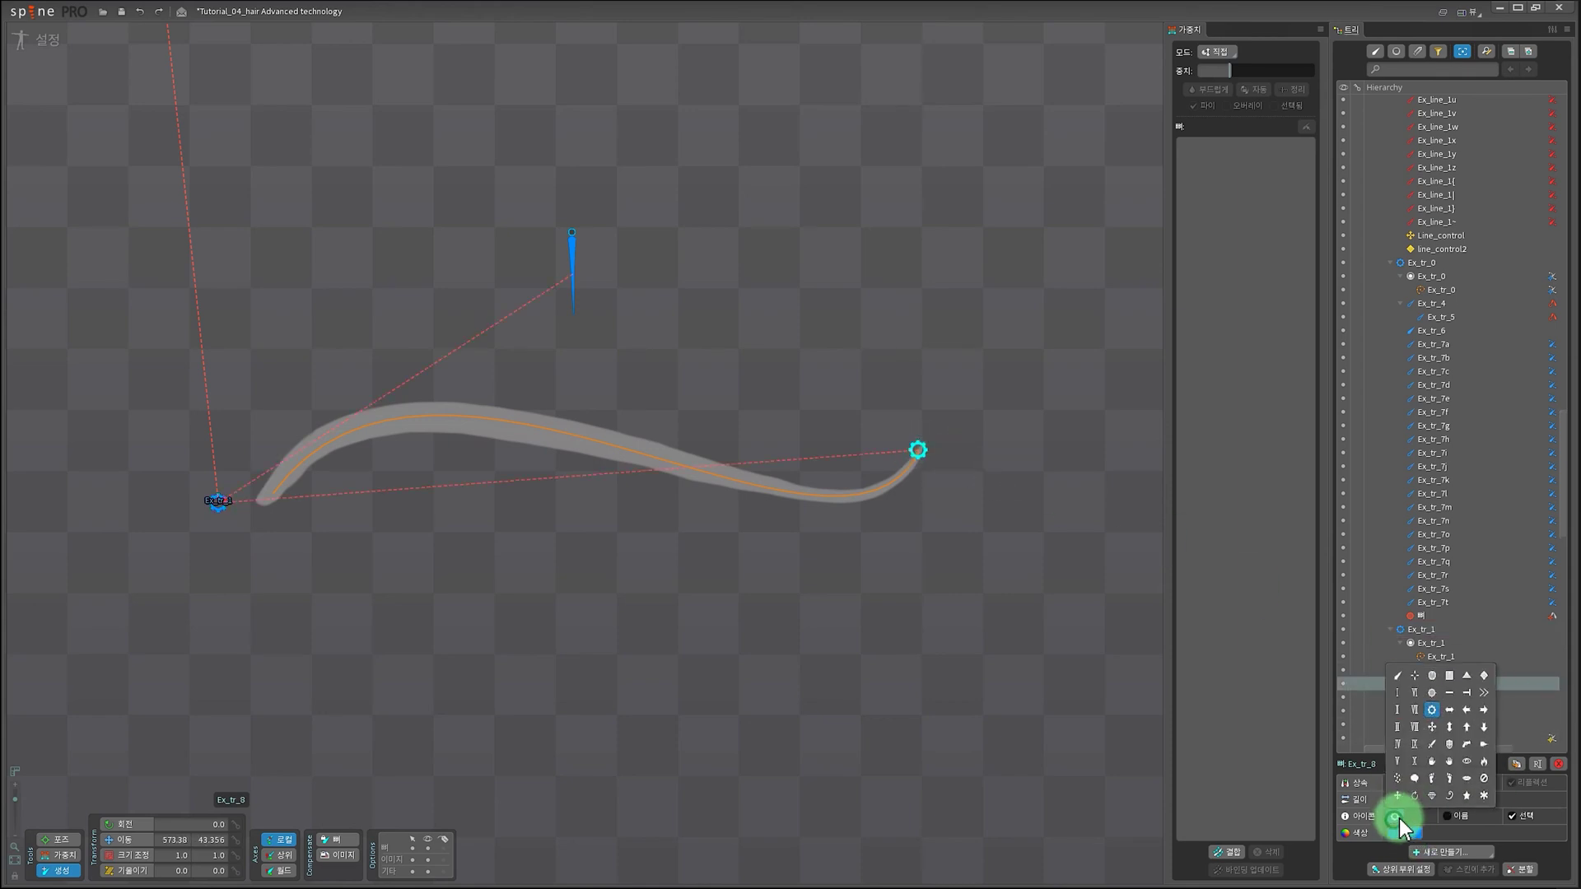
click(1450, 675)
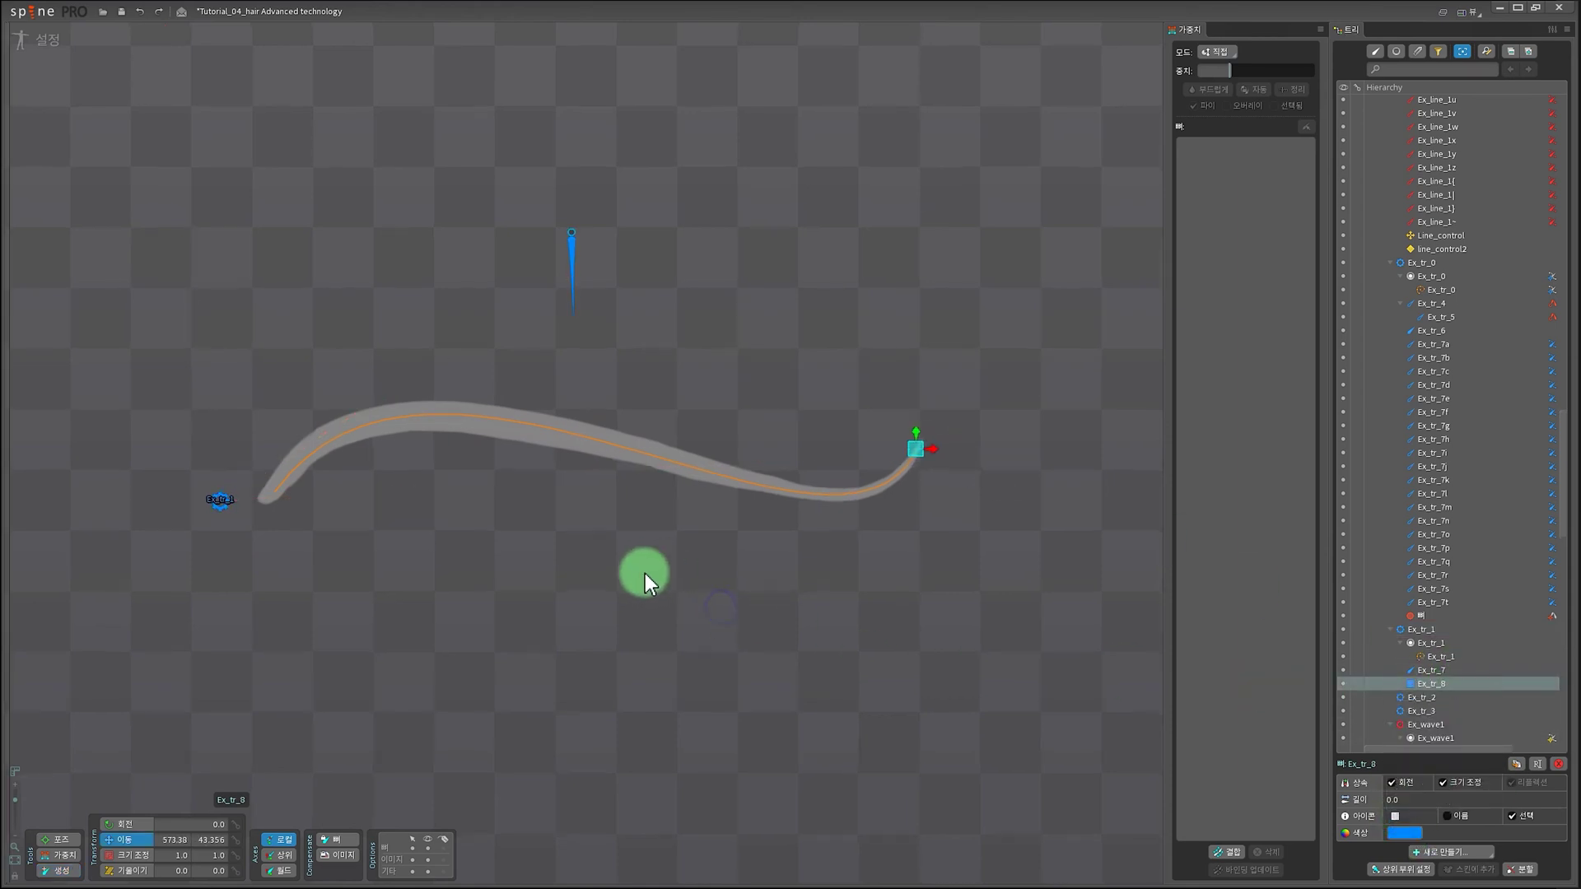
Step: Bind the Ex_tr_1 path to the Ex_tr_1 root bone, the Ex_tr_7 control bone and the Ex_tr_8 tip bone
scroll(651, 585, down, 3)
drag(585, 531, 595, 605)
scroll(618, 568, up, 2)
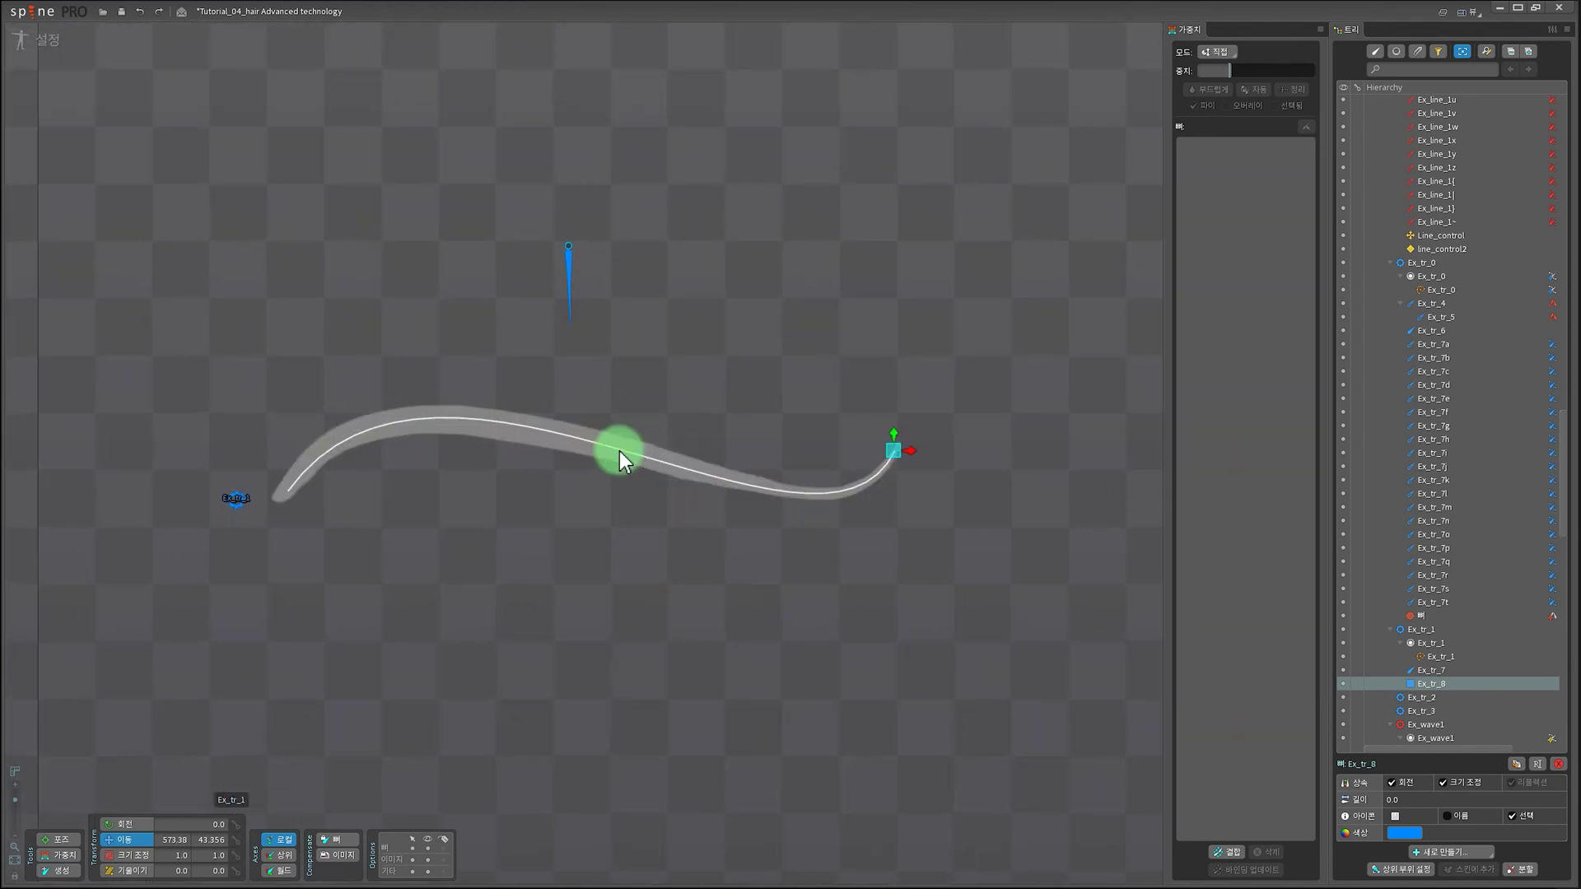
click(619, 451)
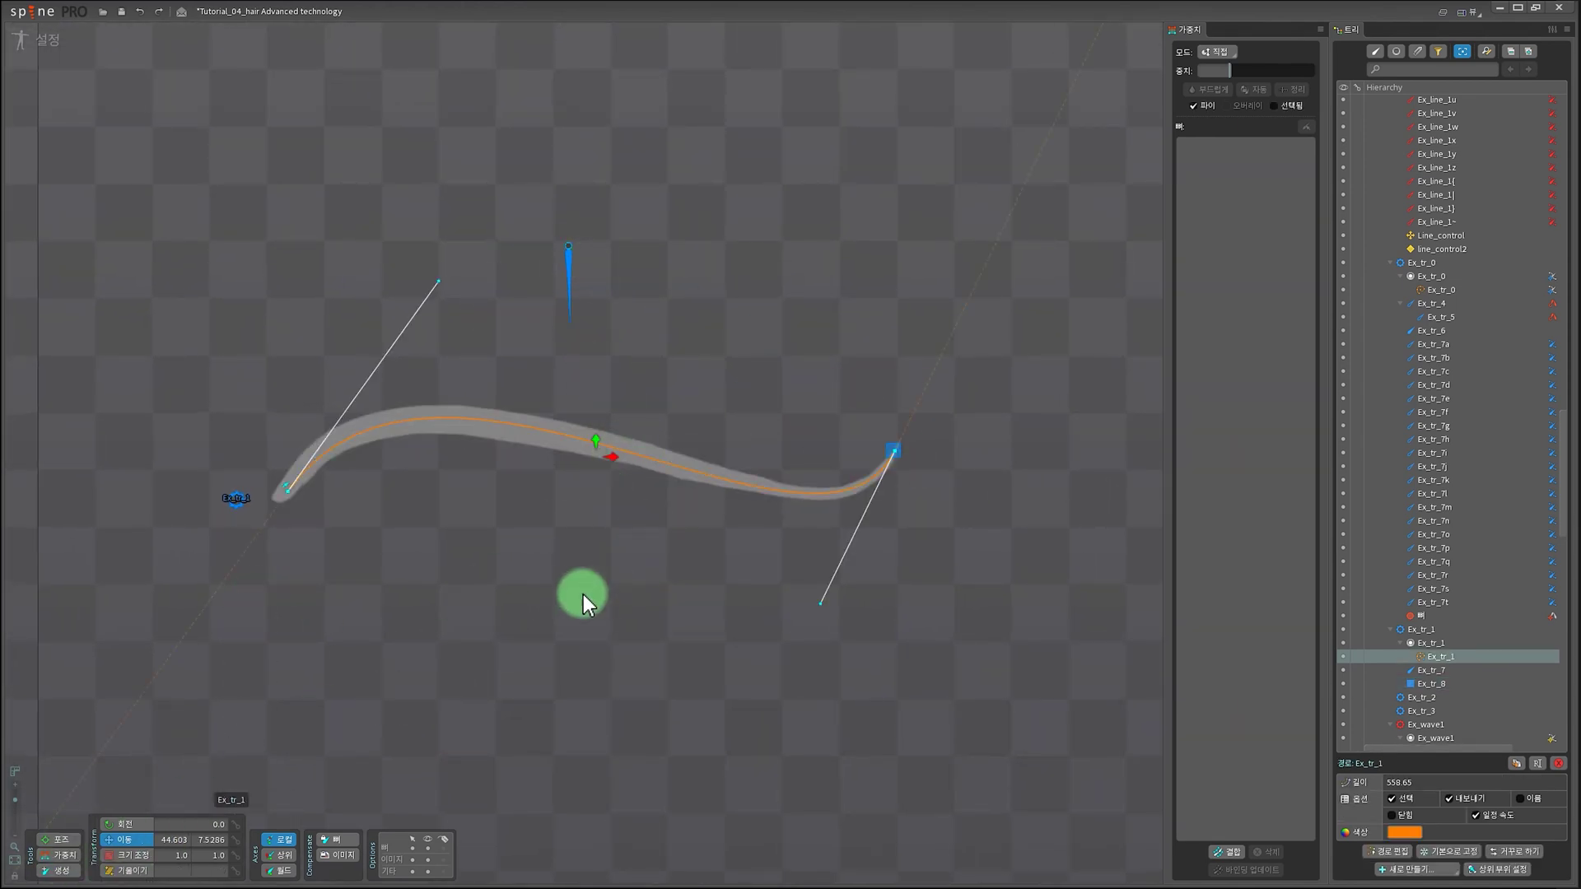
click(1230, 851)
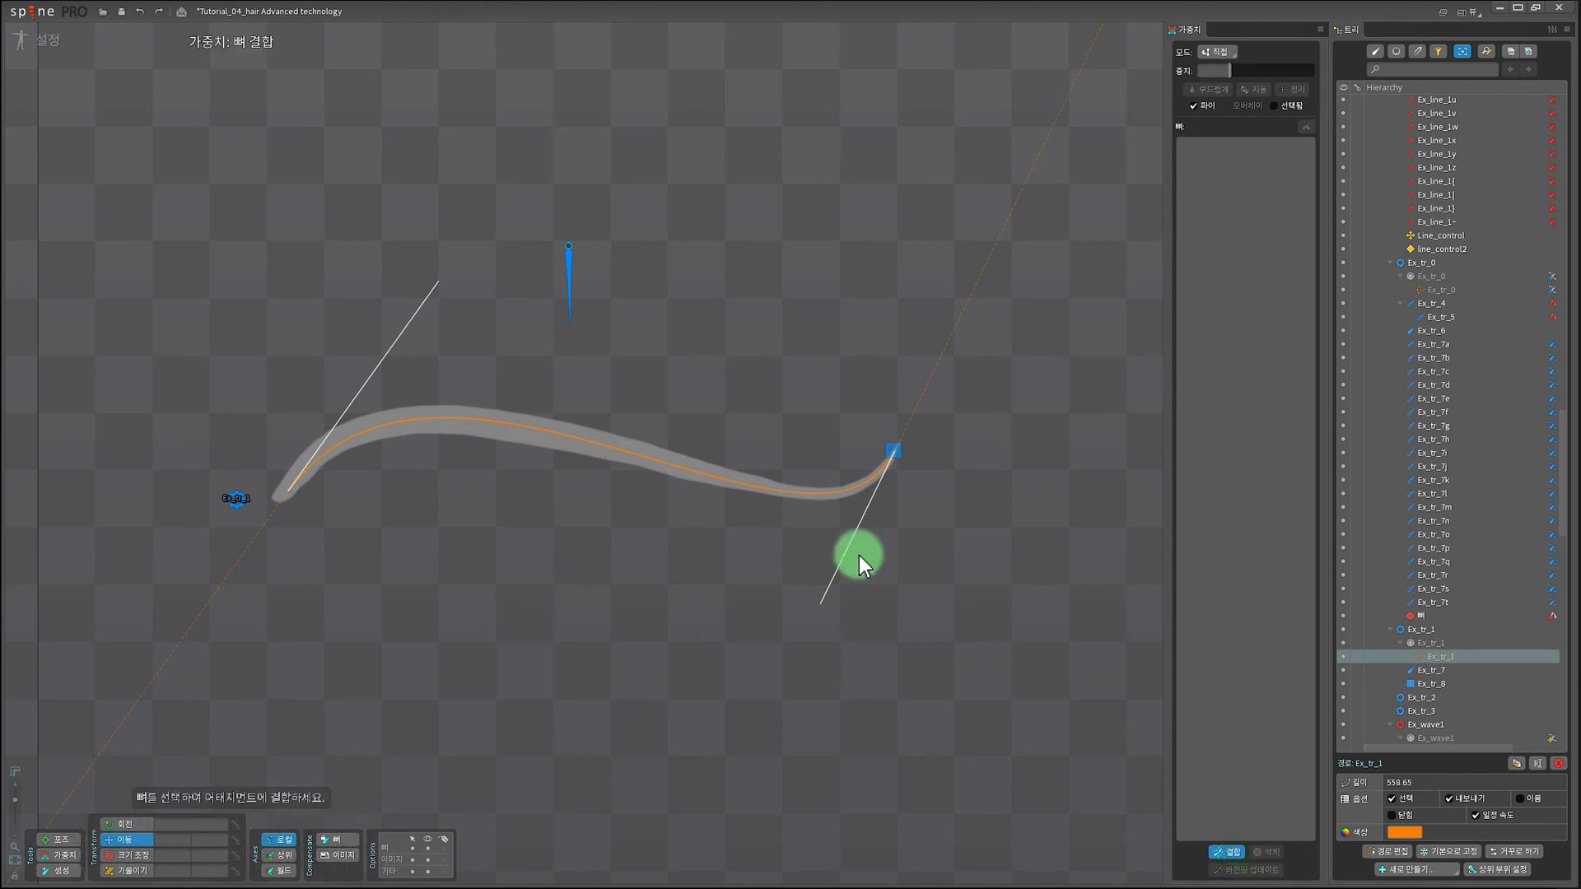
click(244, 506)
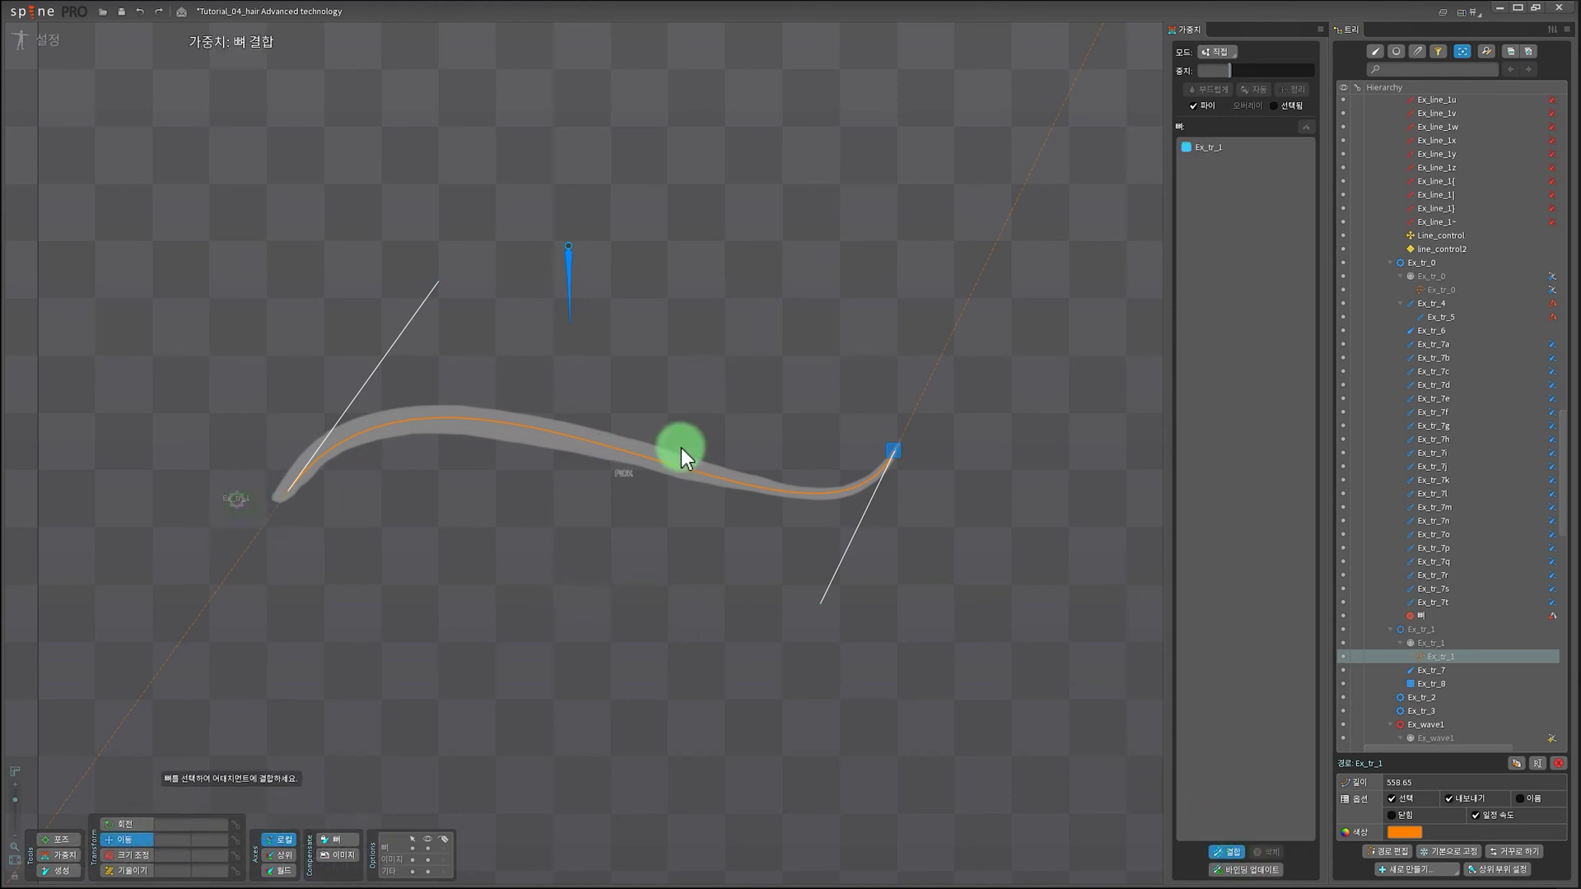
click(567, 274)
click(892, 471)
Step: Weight both path handles and the tip vertex 100% to the Ex_tr_7 bone
click(64, 855)
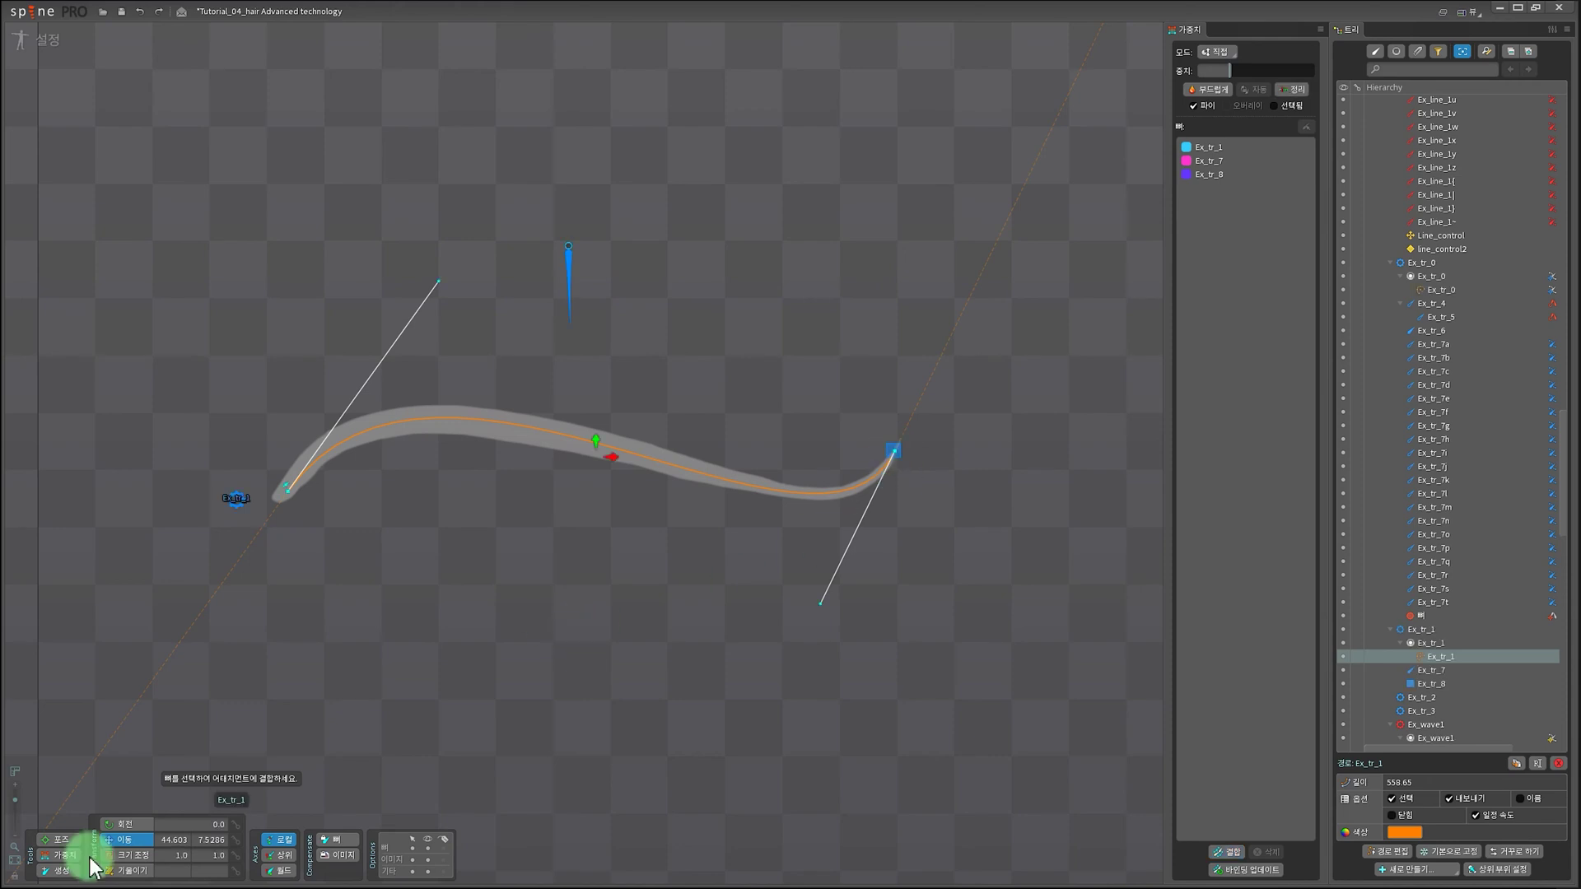
scroll(472, 438, up, 2)
click(518, 263)
click(339, 236)
ctrl+click(866, 683)
ctrl+click(969, 471)
click(1311, 71)
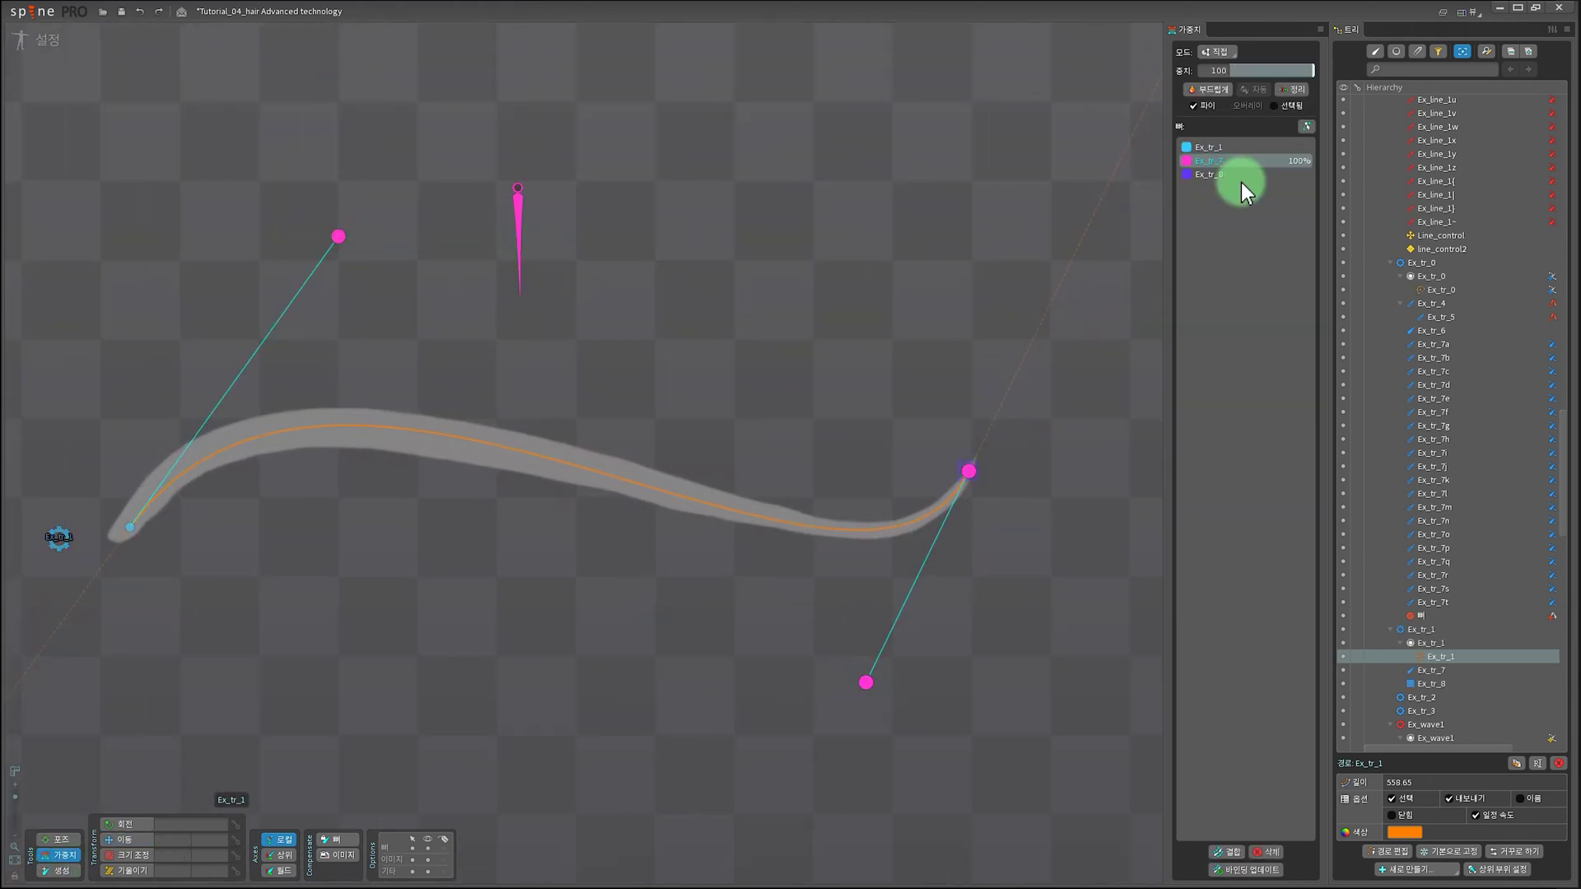
Step: Set the Ex_tr_8 bone's weight on the path's tip vertex to 78.60
click(1227, 173)
drag(865, 683, 975, 408)
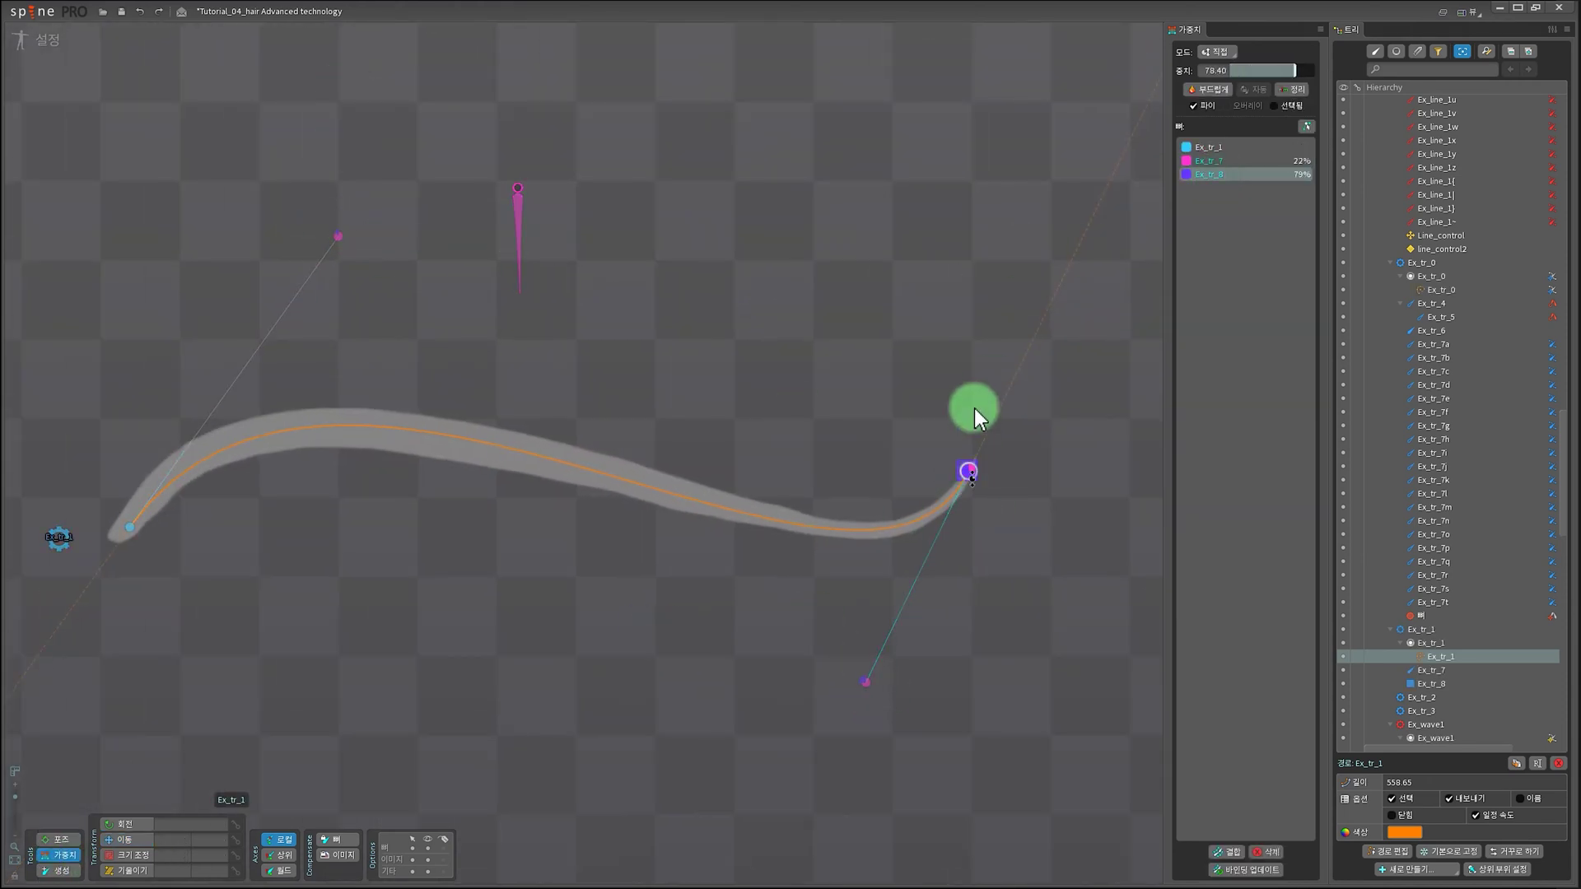
scroll(483, 565, down, 2)
key(b)
scroll(651, 530, down, 2)
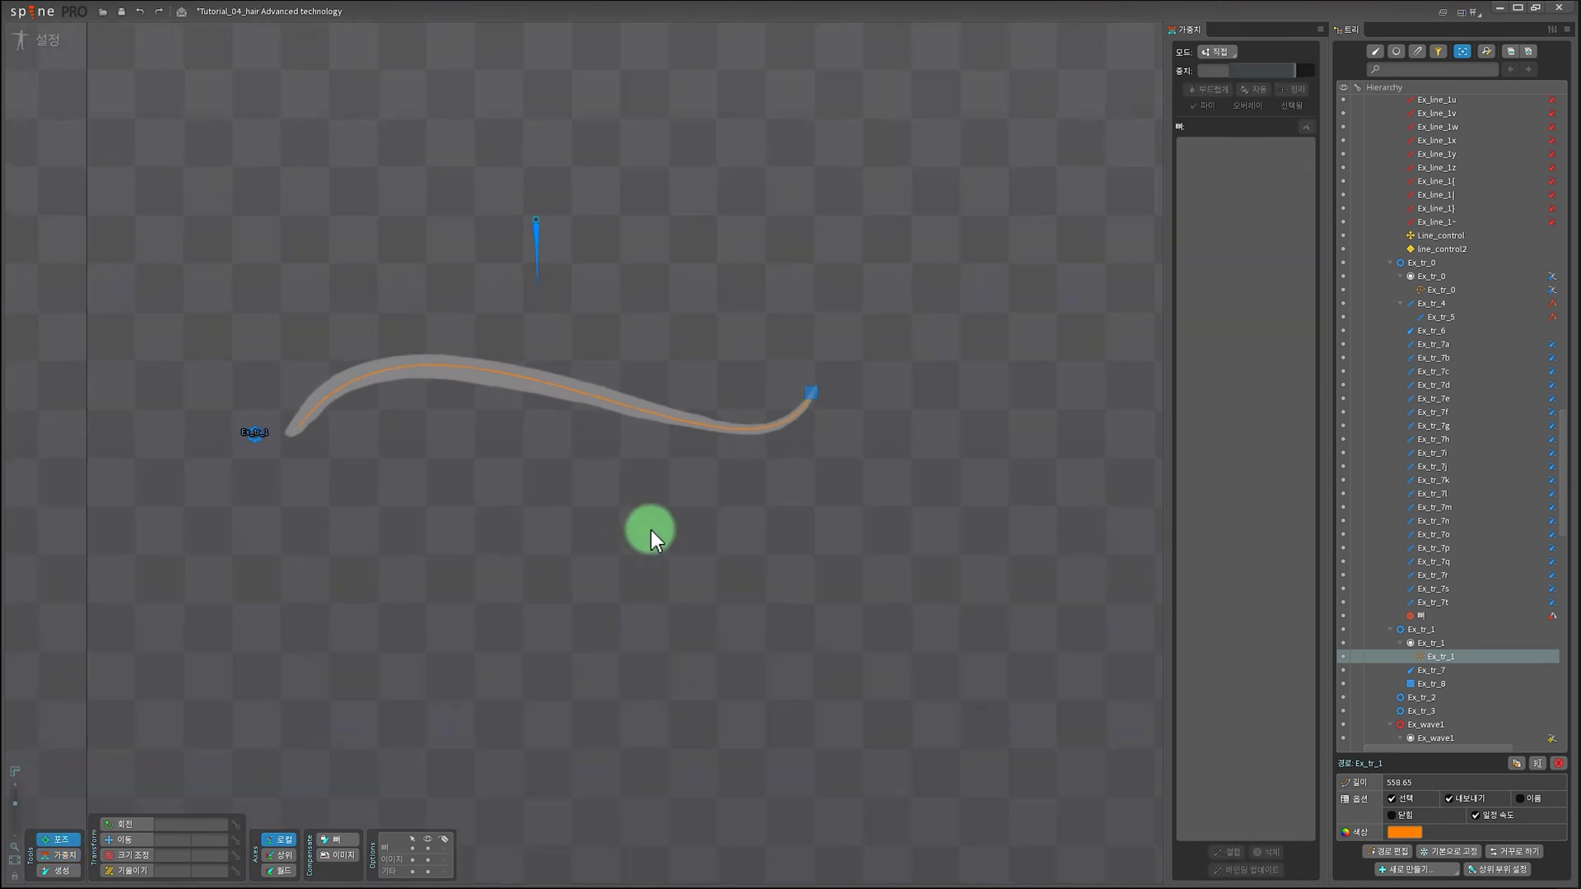
Step: Try rotating the Ex_tr_7 control bone to test how the weighted path bends
click(501, 334)
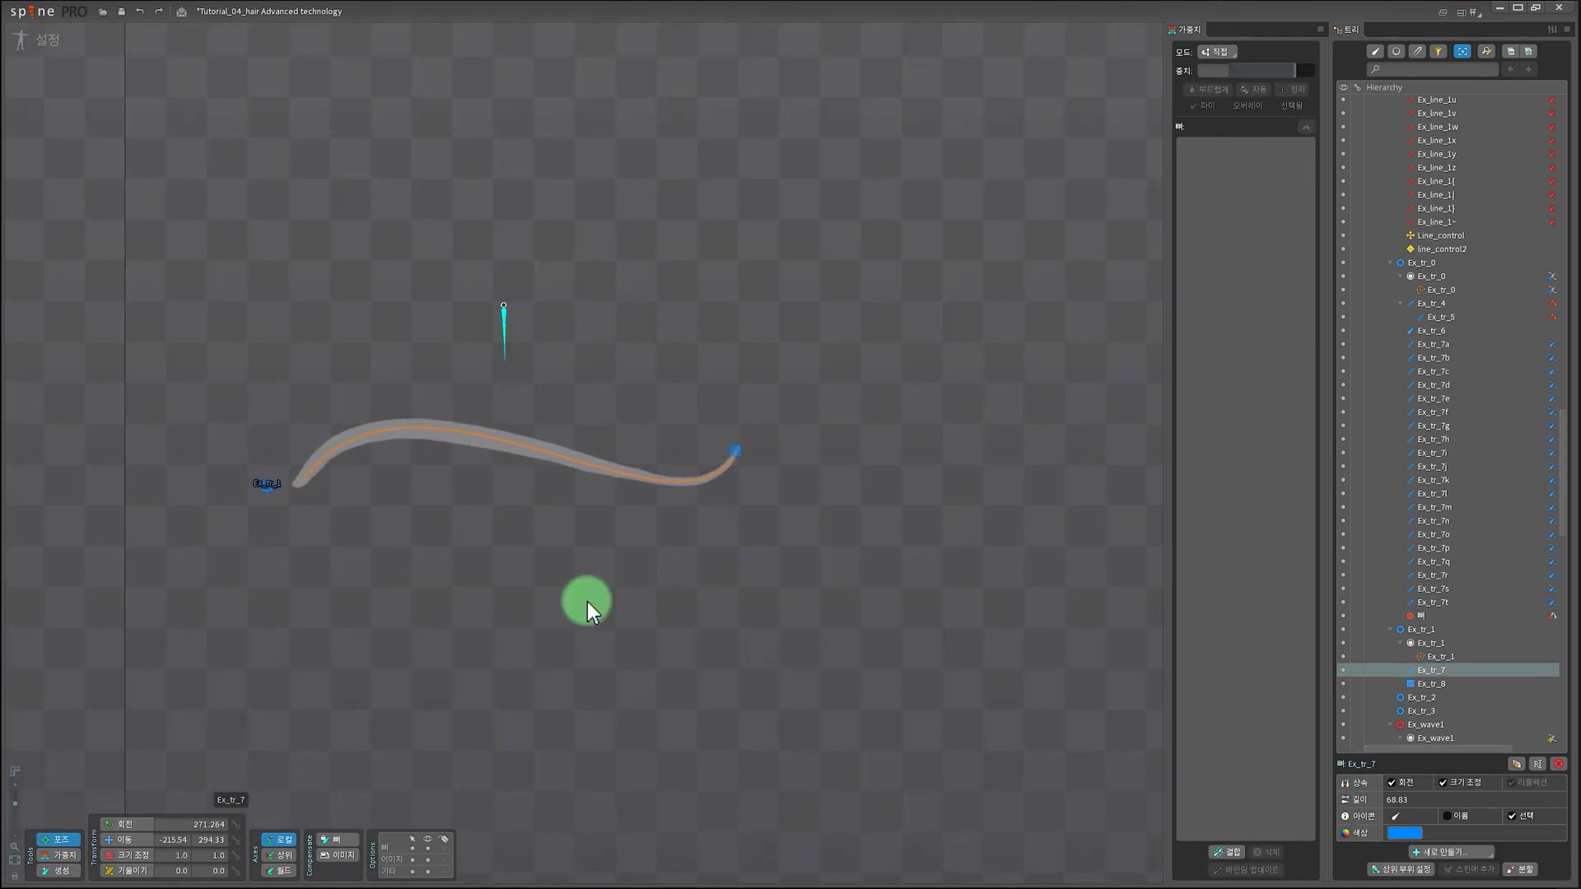
drag(585, 590, 486, 422)
scroll(494, 495, up, 2)
click(487, 422)
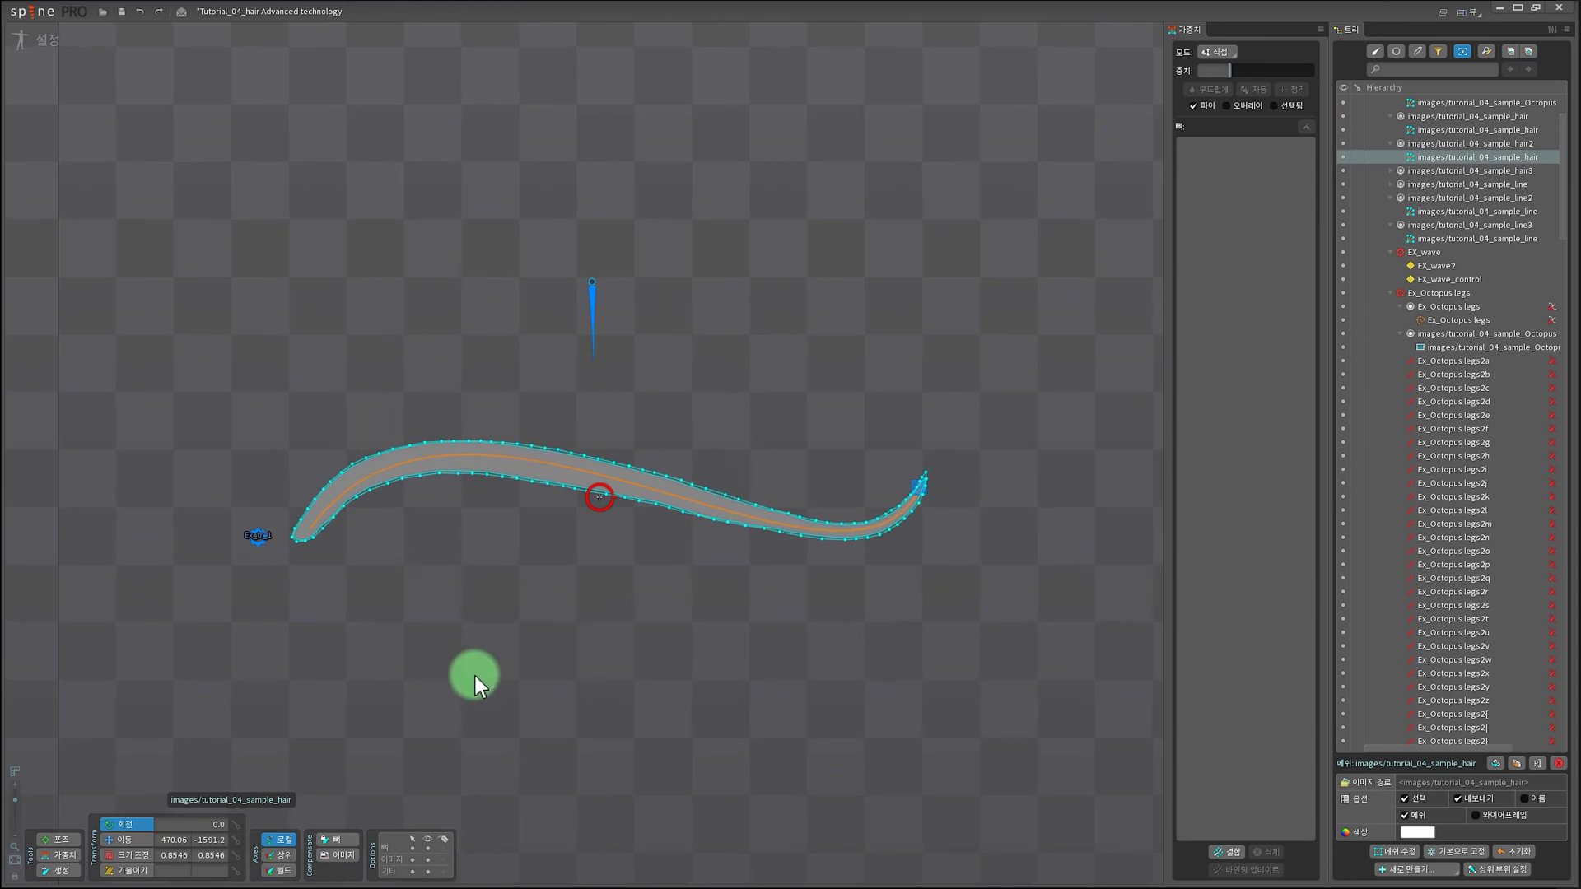
key(b)
scroll(664, 571, down, 2)
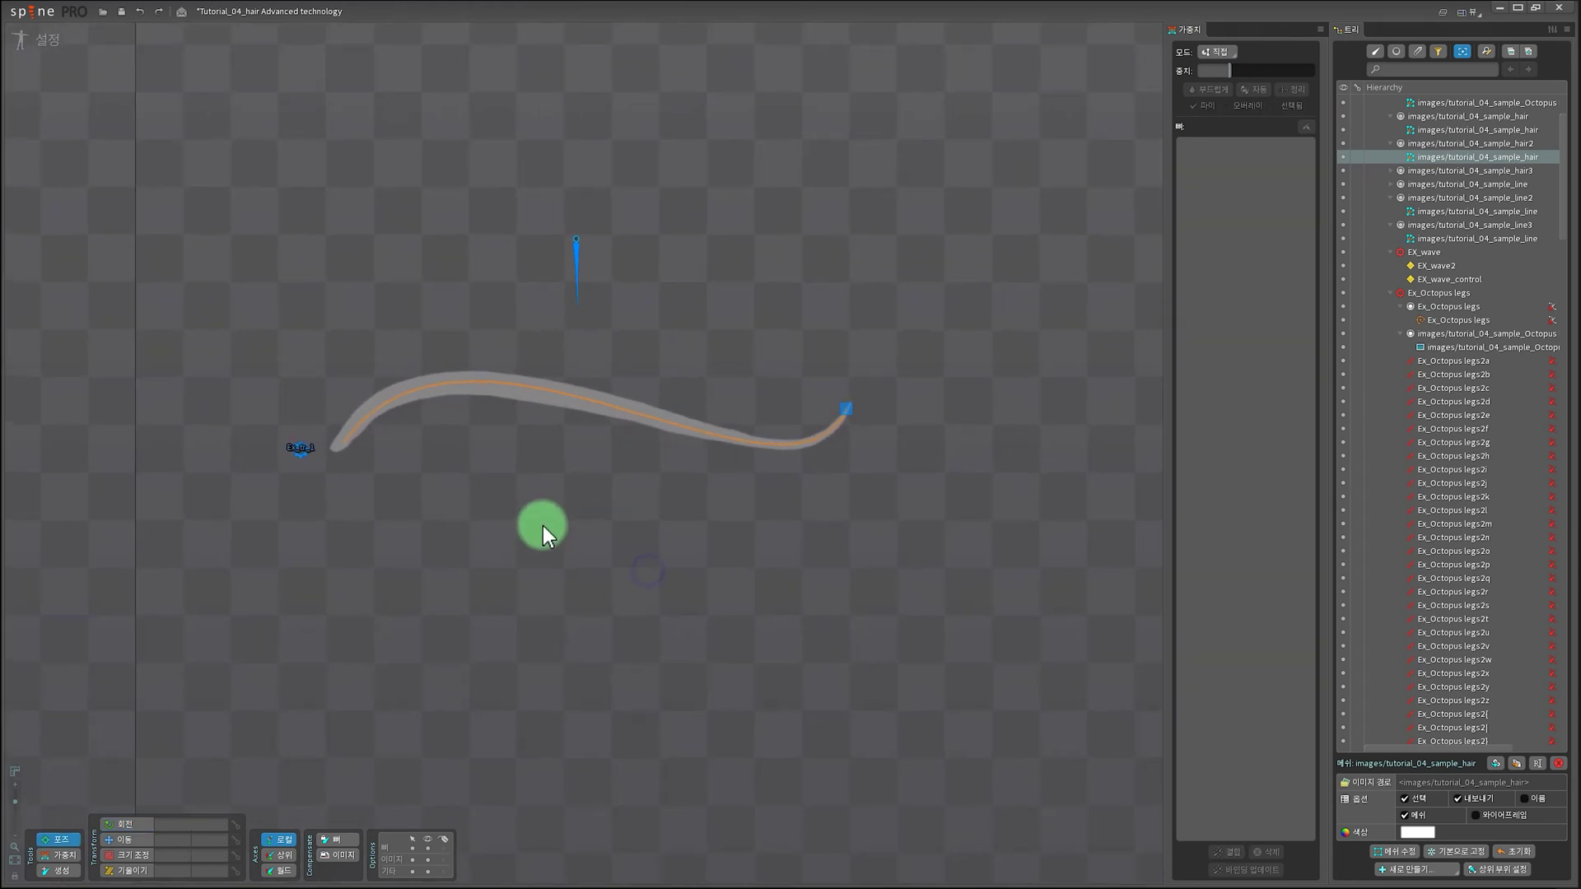
Step: Create a child bone of Ex_tr_1 spanning the strand from root to tip and split it into 20 bones
click(303, 453)
click(62, 871)
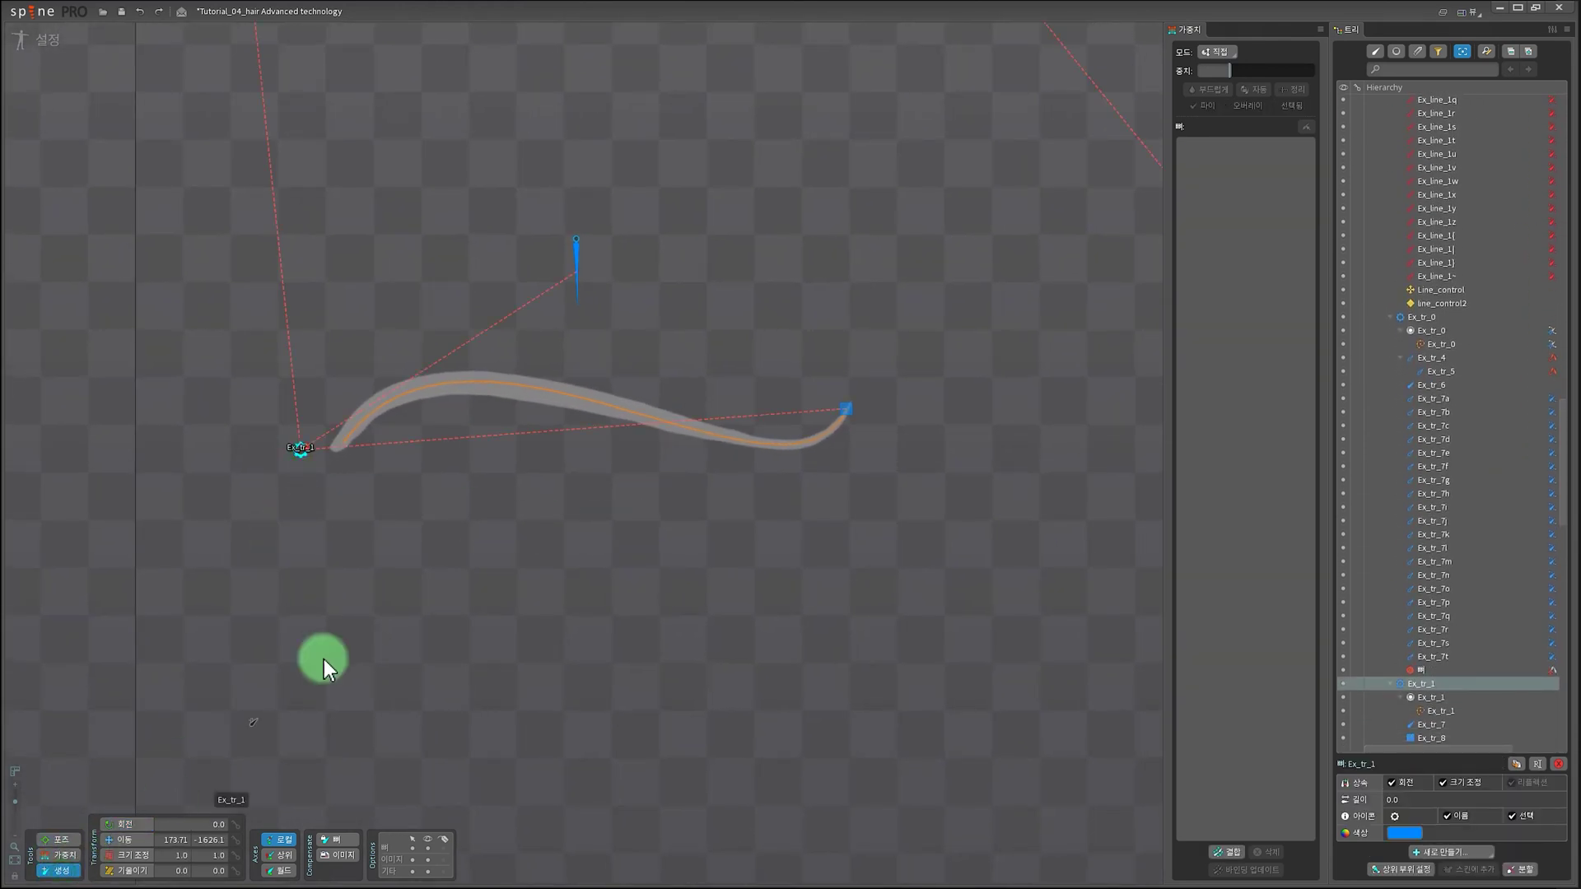
drag(344, 443, 853, 445)
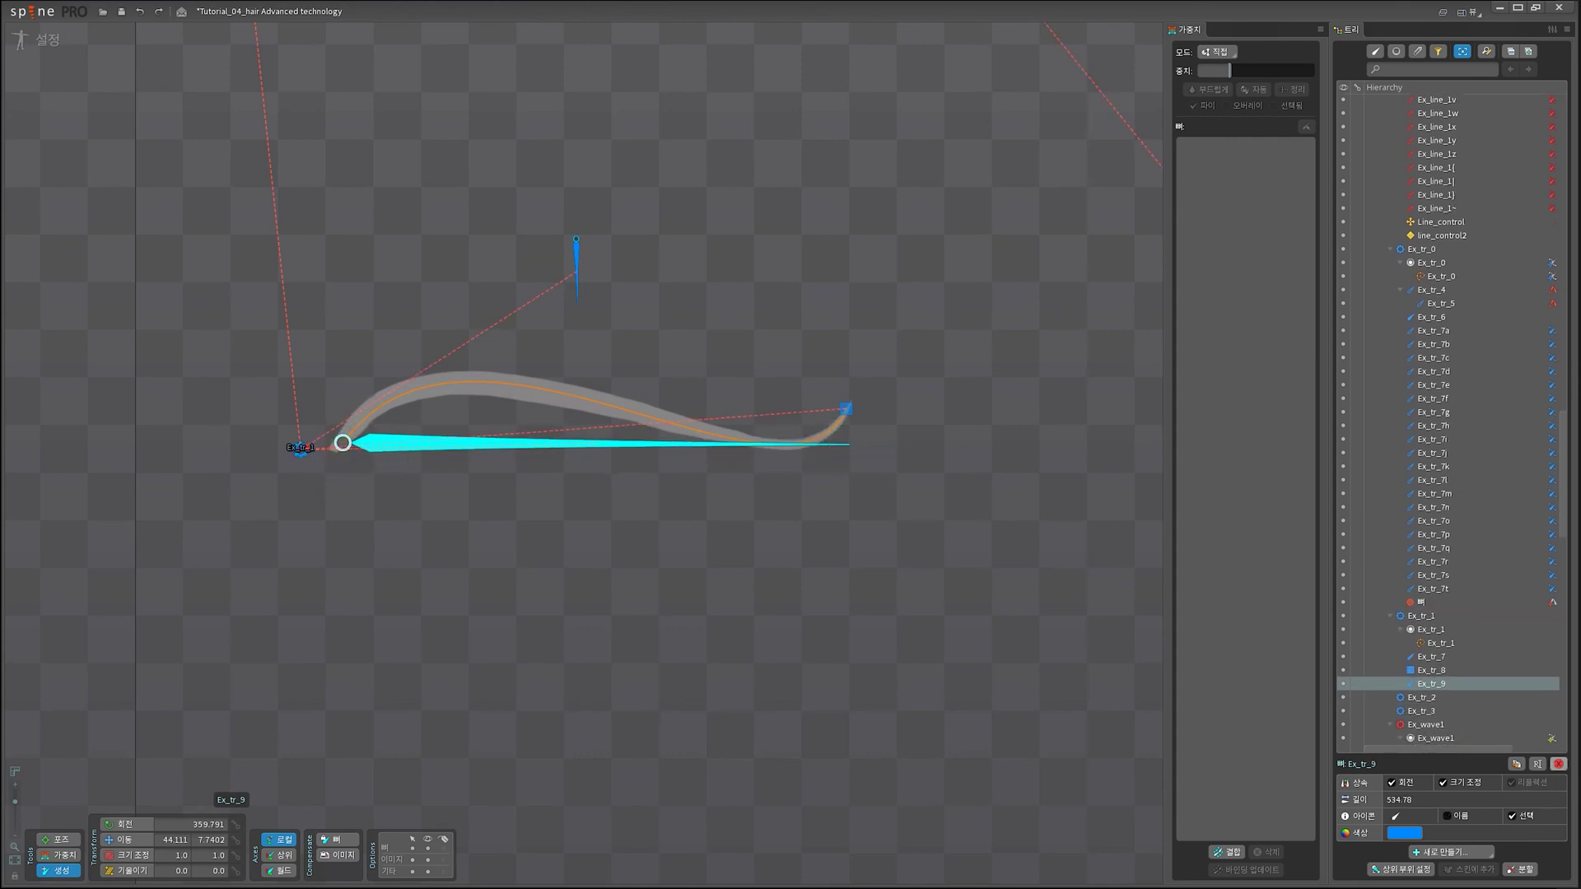
click(1523, 870)
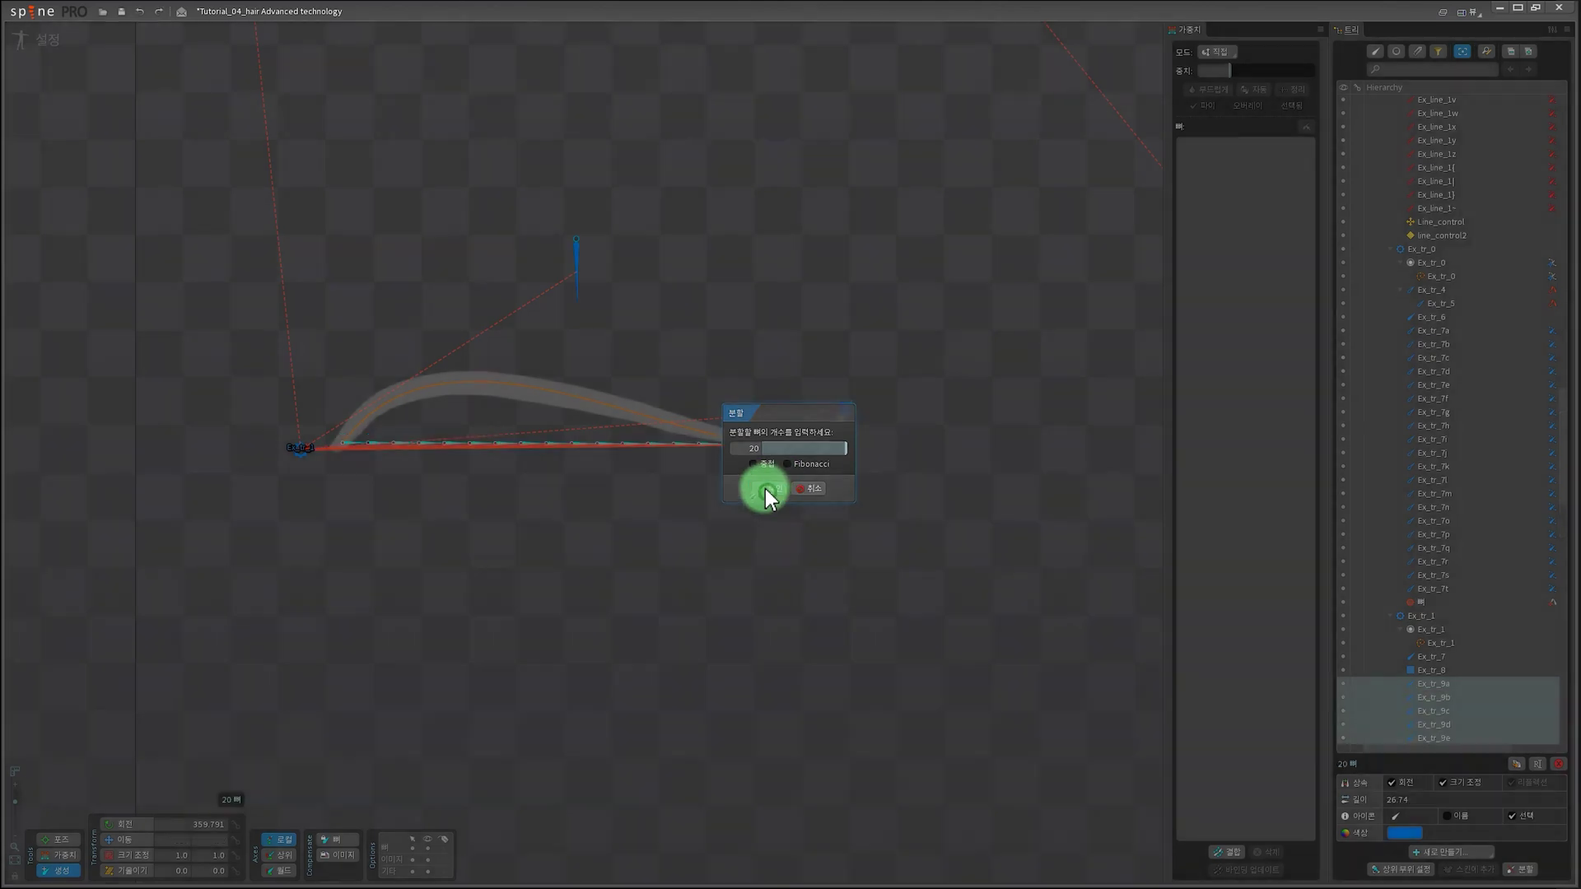
click(774, 489)
scroll(1475, 681, down, 7)
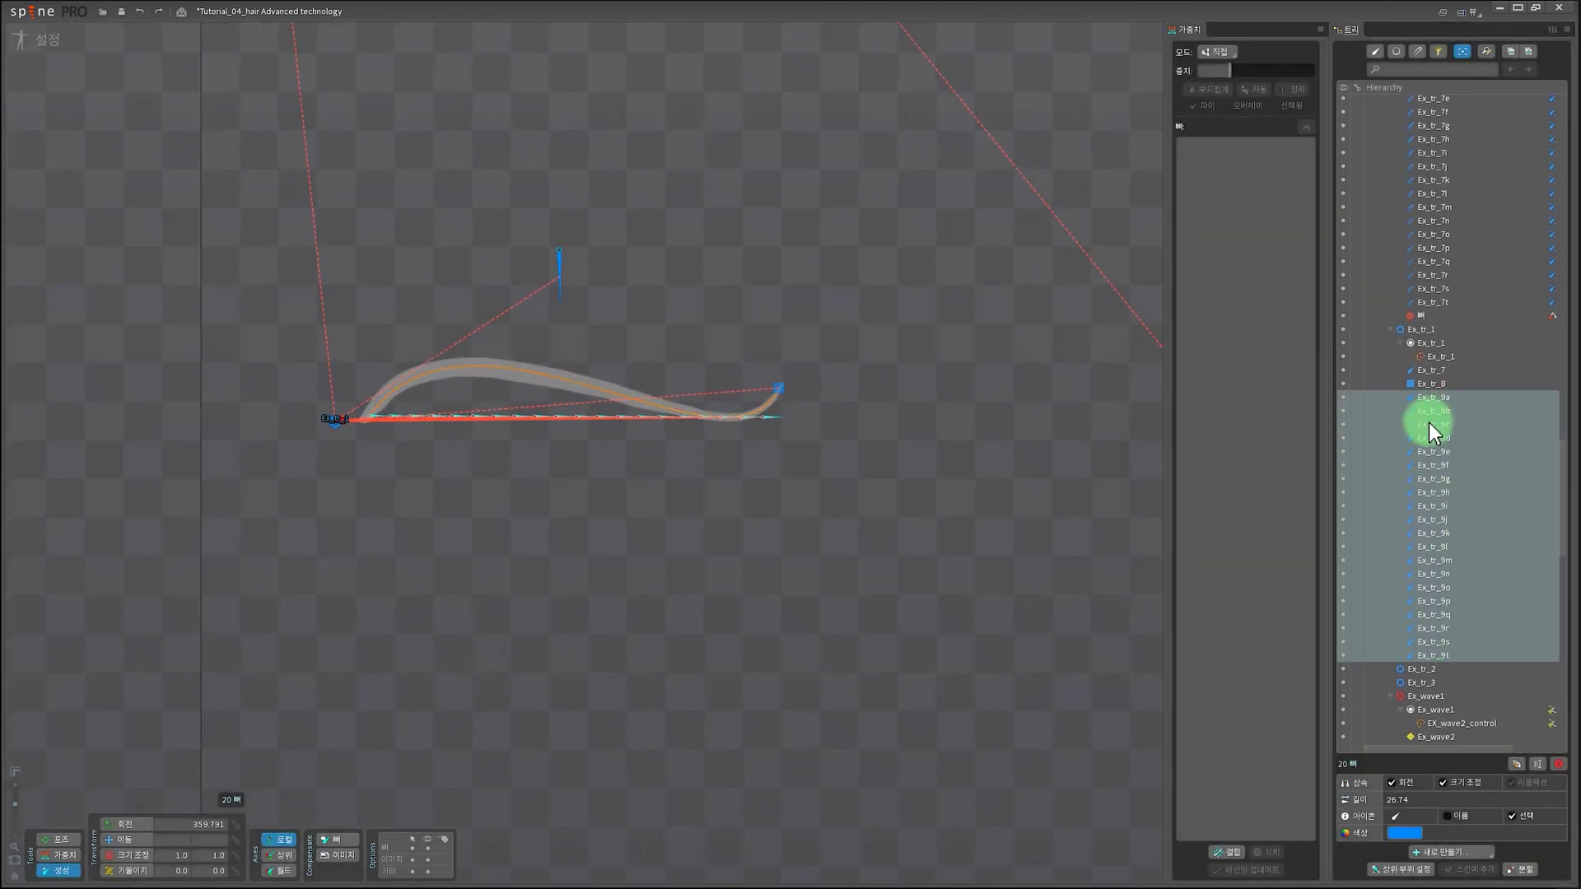
Step: Create a path constraint named Ex_tr_1 on the 20 split bones, targeting the Ex_tr_1 path
click(1443, 852)
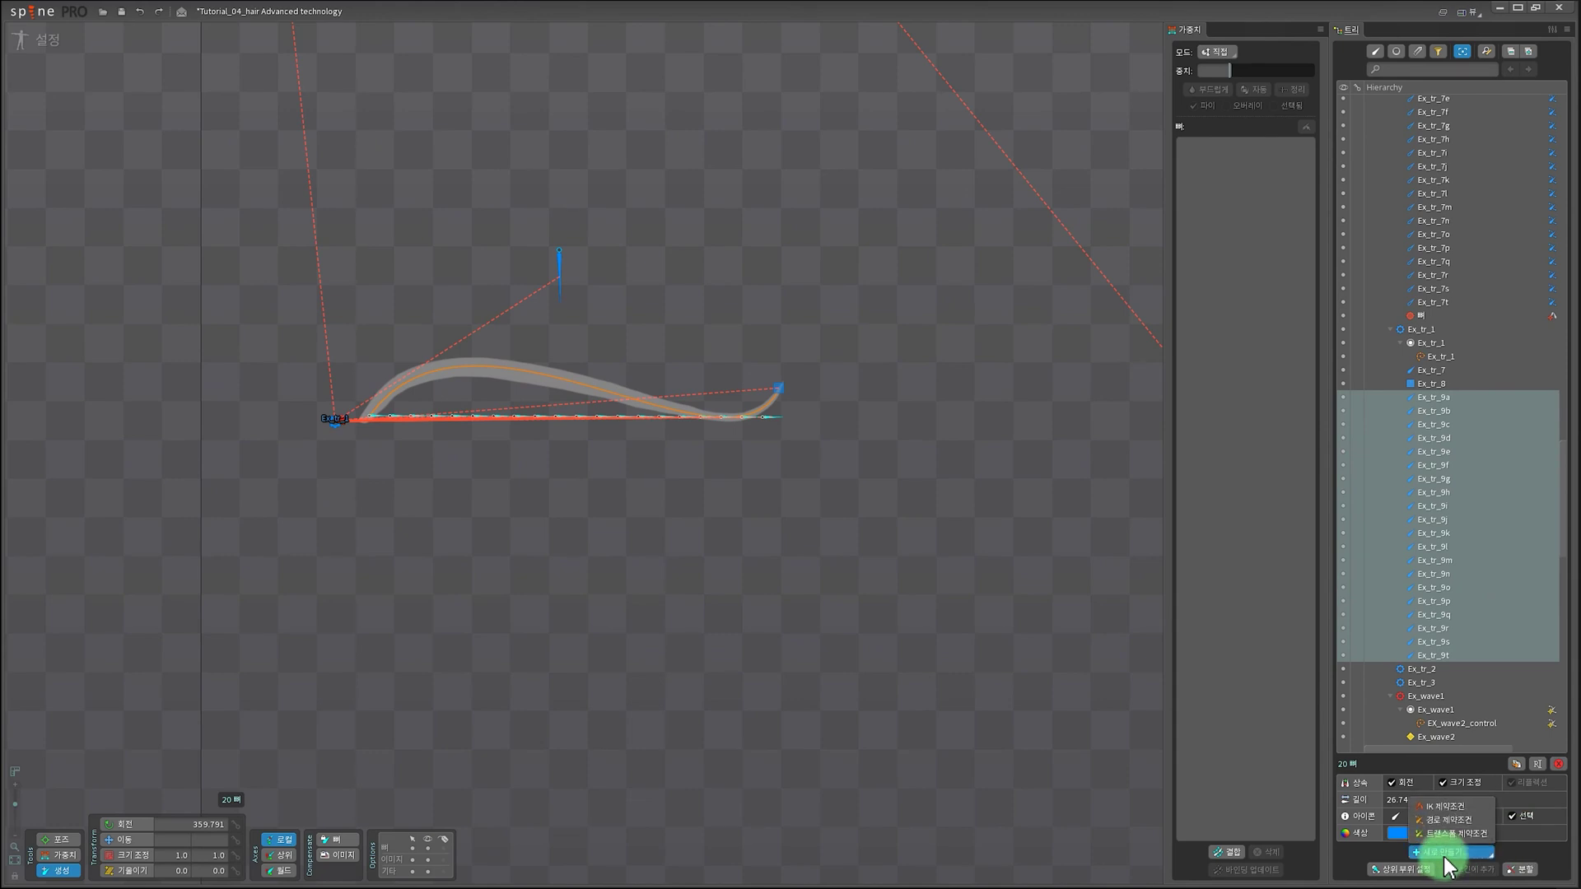
click(1443, 823)
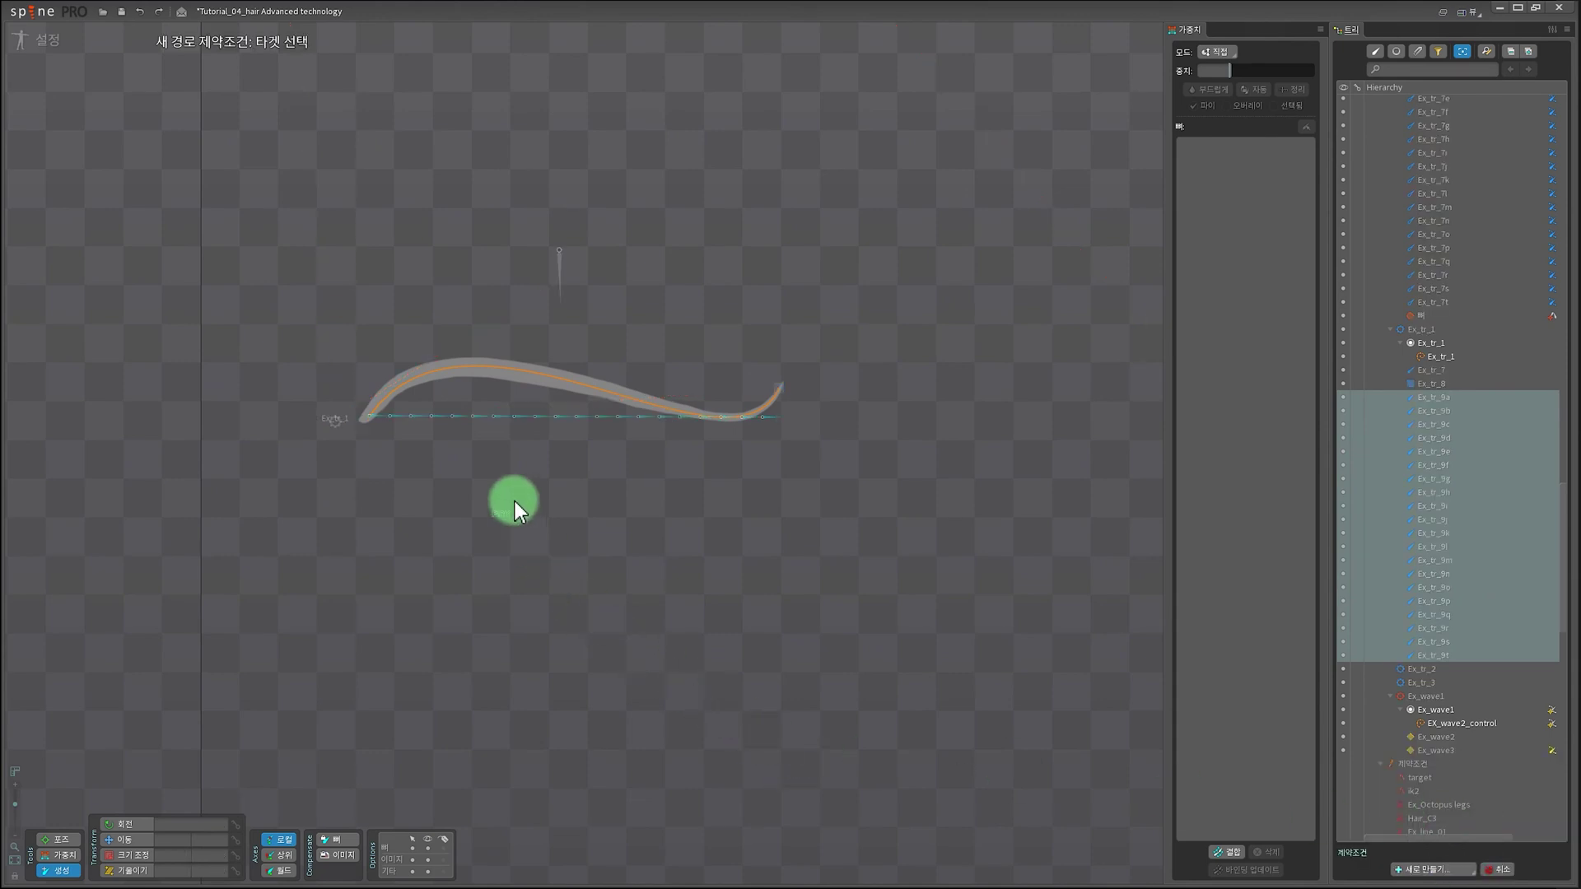
scroll(515, 501, up, 3)
click(607, 320)
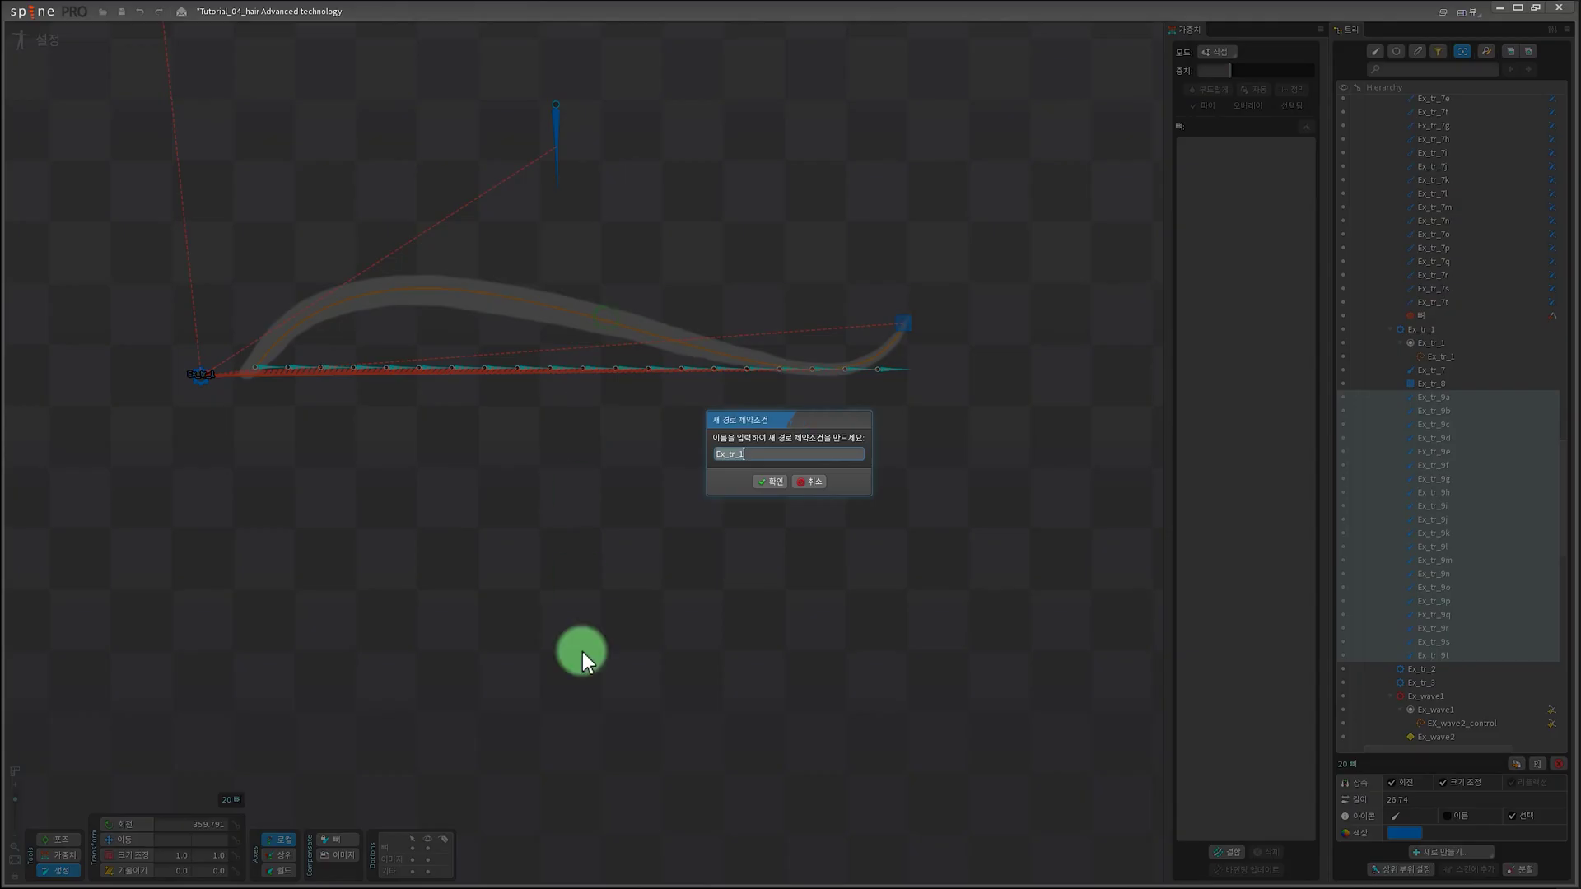
click(769, 482)
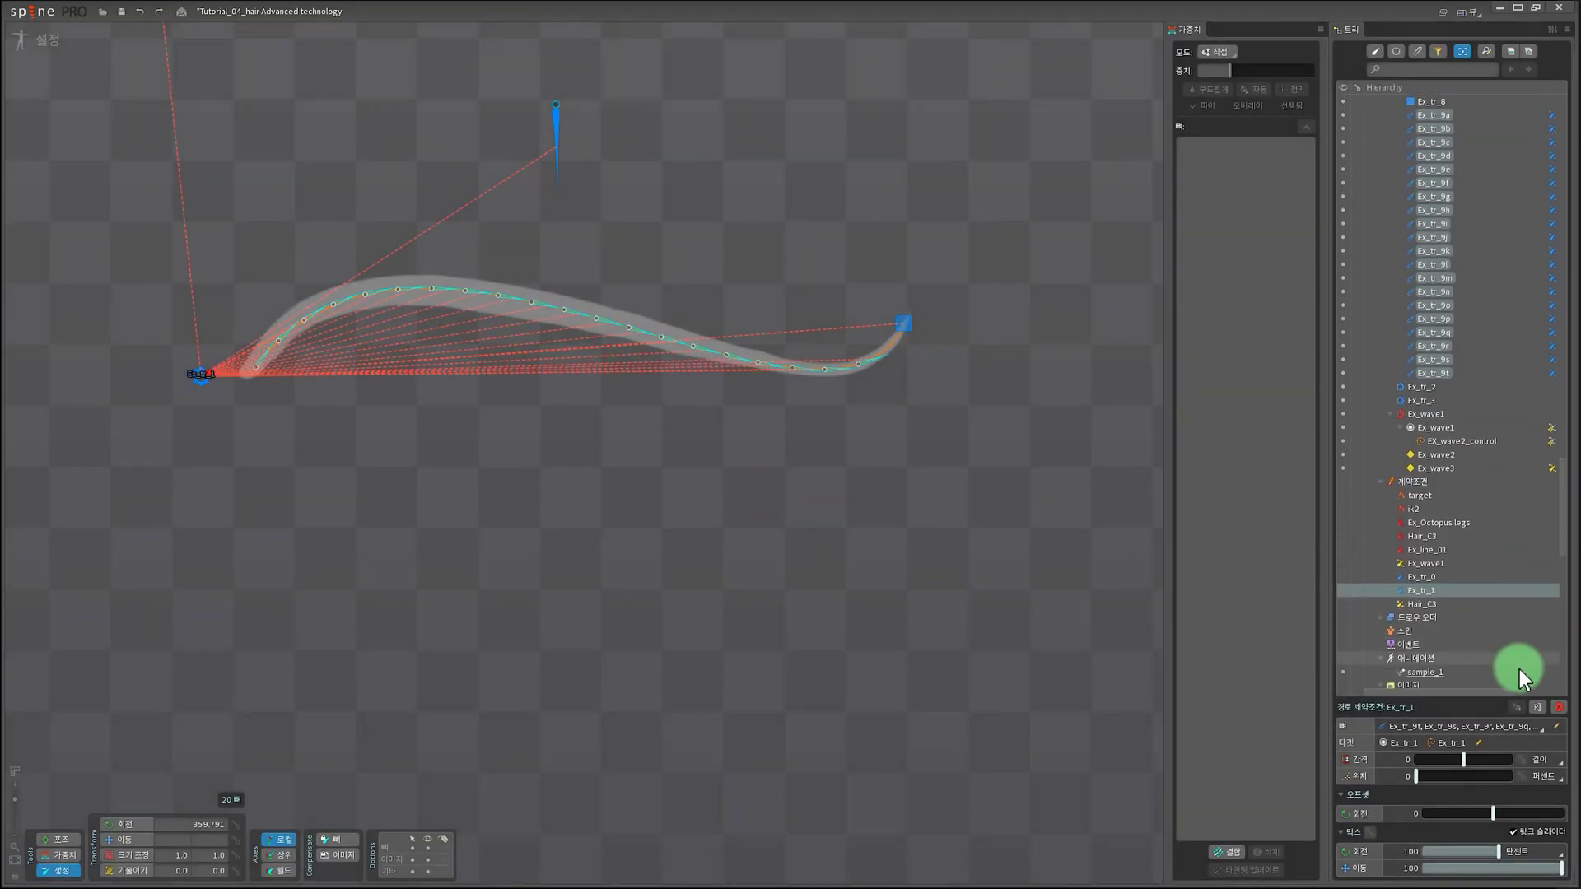
Step: Set the constraint's spacing to percent and its rotate mode to Chain Scale, and increase the spacing until the bones span the path
click(1514, 757)
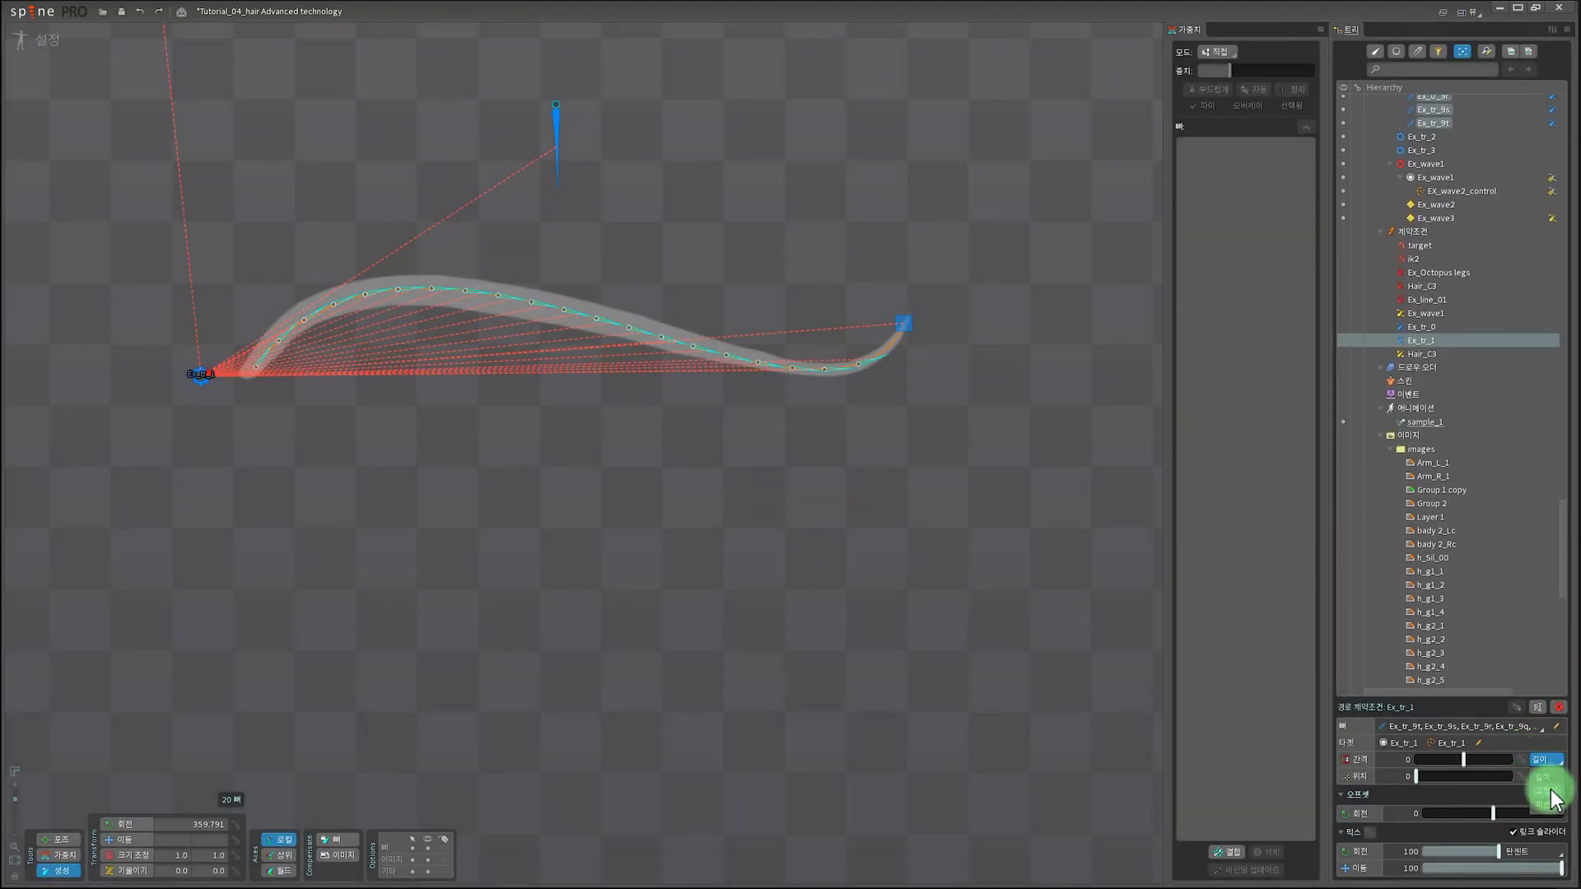
click(1539, 805)
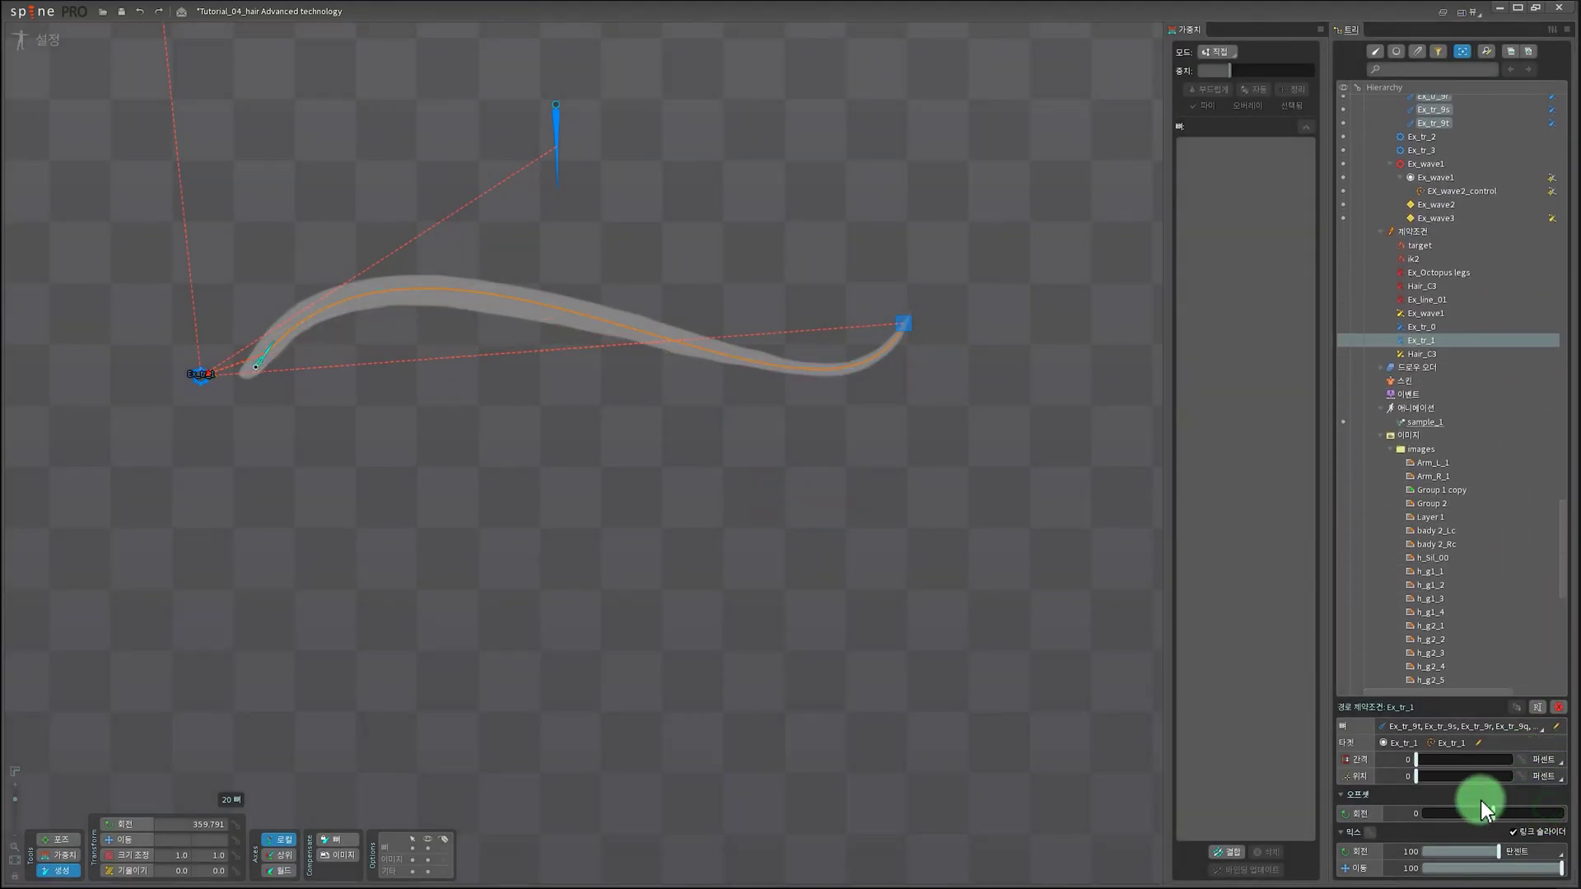
click(1540, 852)
click(1534, 834)
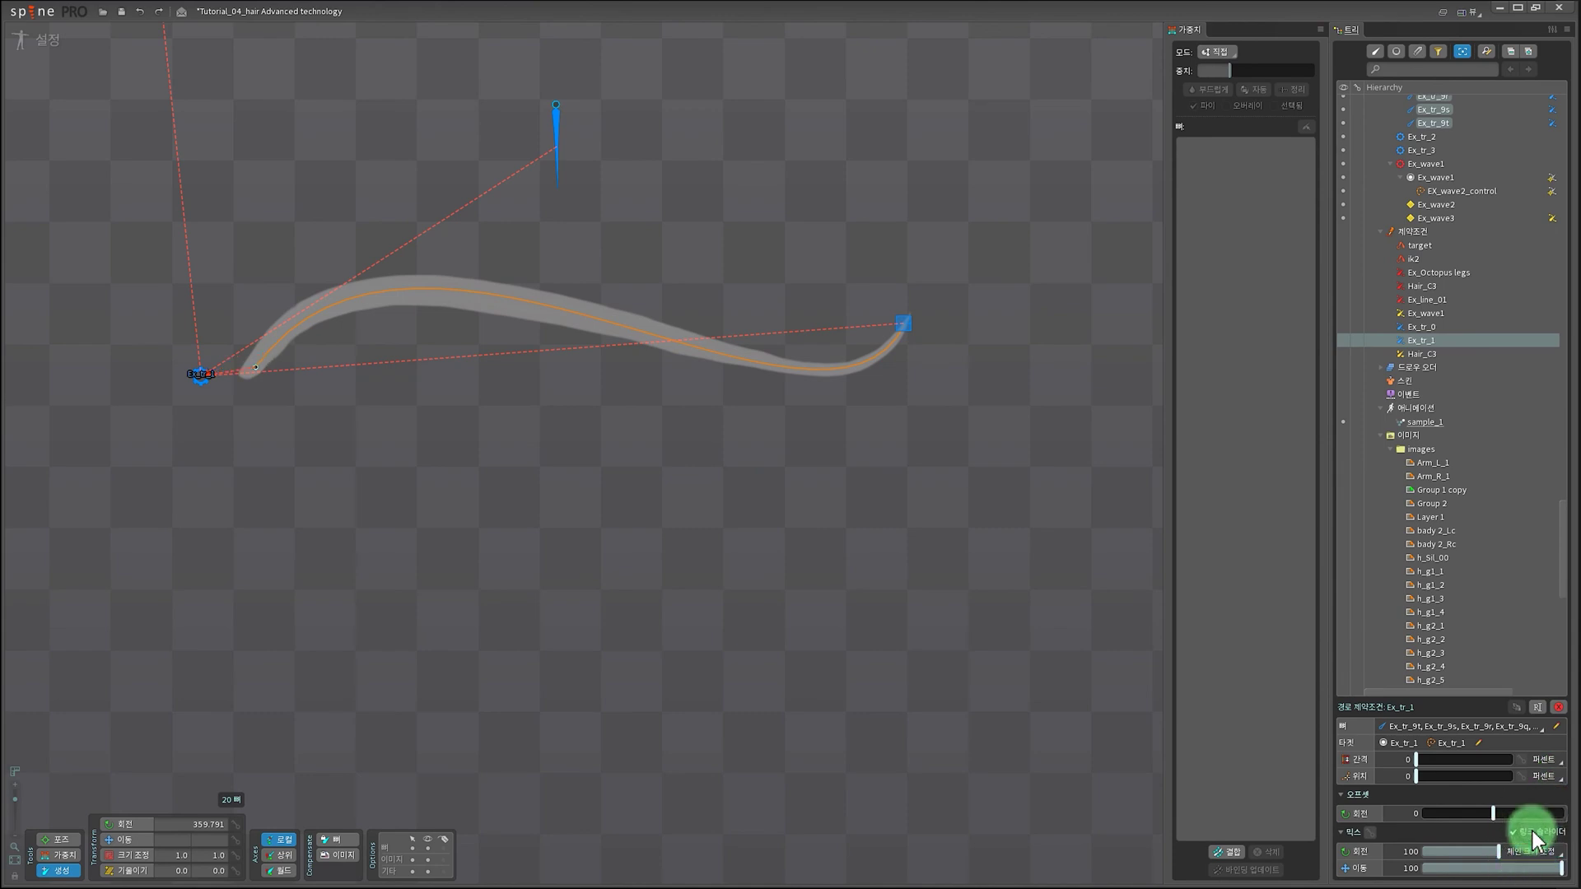
drag(1436, 761, 1420, 761)
key(Escape)
scroll(668, 585, down, 2)
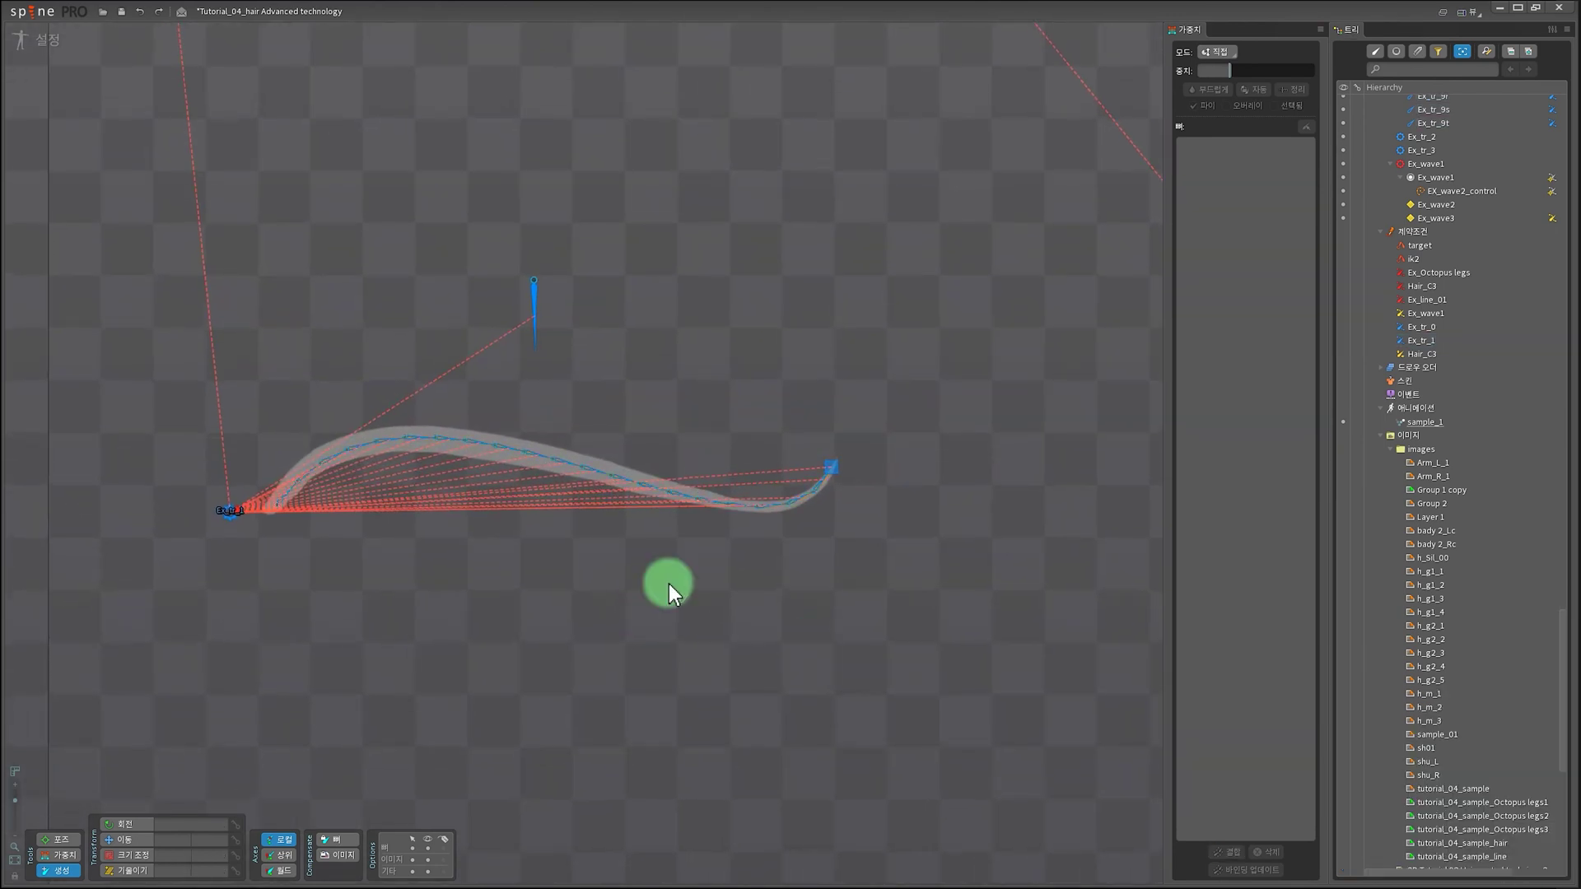
Step: Bind the gray strand's mesh to the Ex_tr_9 chain bones from root to tip
click(541, 313)
click(512, 420)
scroll(527, 438, up, 4)
key(b)
click(179, 440)
click(230, 396)
click(280, 362)
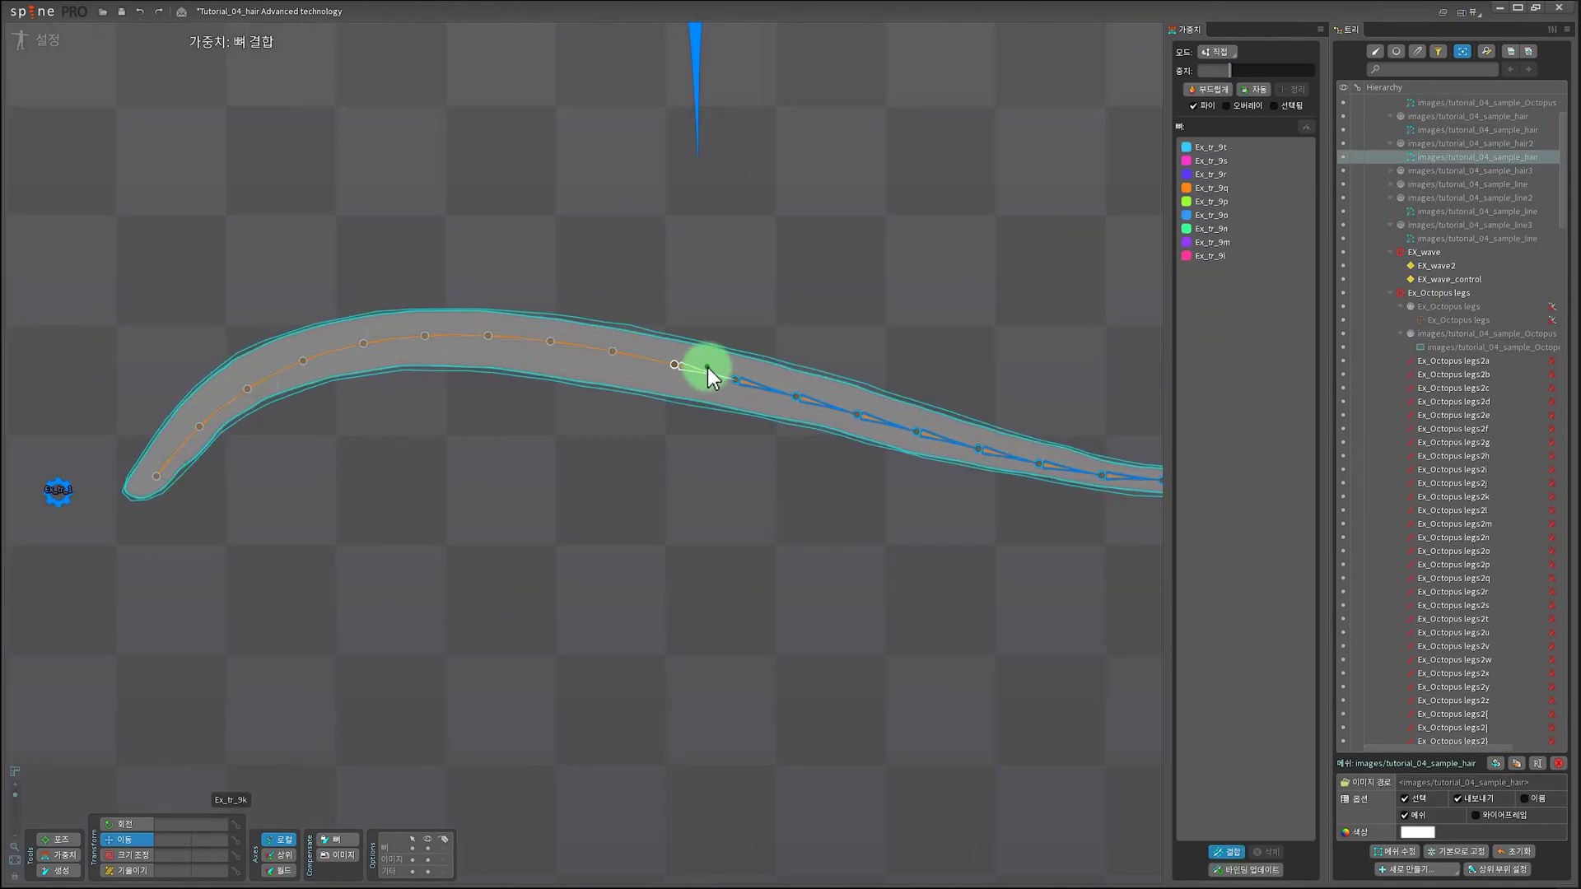
click(700, 367)
drag(823, 399, 322, 378)
click(574, 449)
click(622, 457)
click(683, 457)
key(Escape)
scroll(570, 247, down, 2)
key(Escape)
Step: Try rotating the Ex_tr_7 bone to test how the bound strand mesh deforms
click(567, 187)
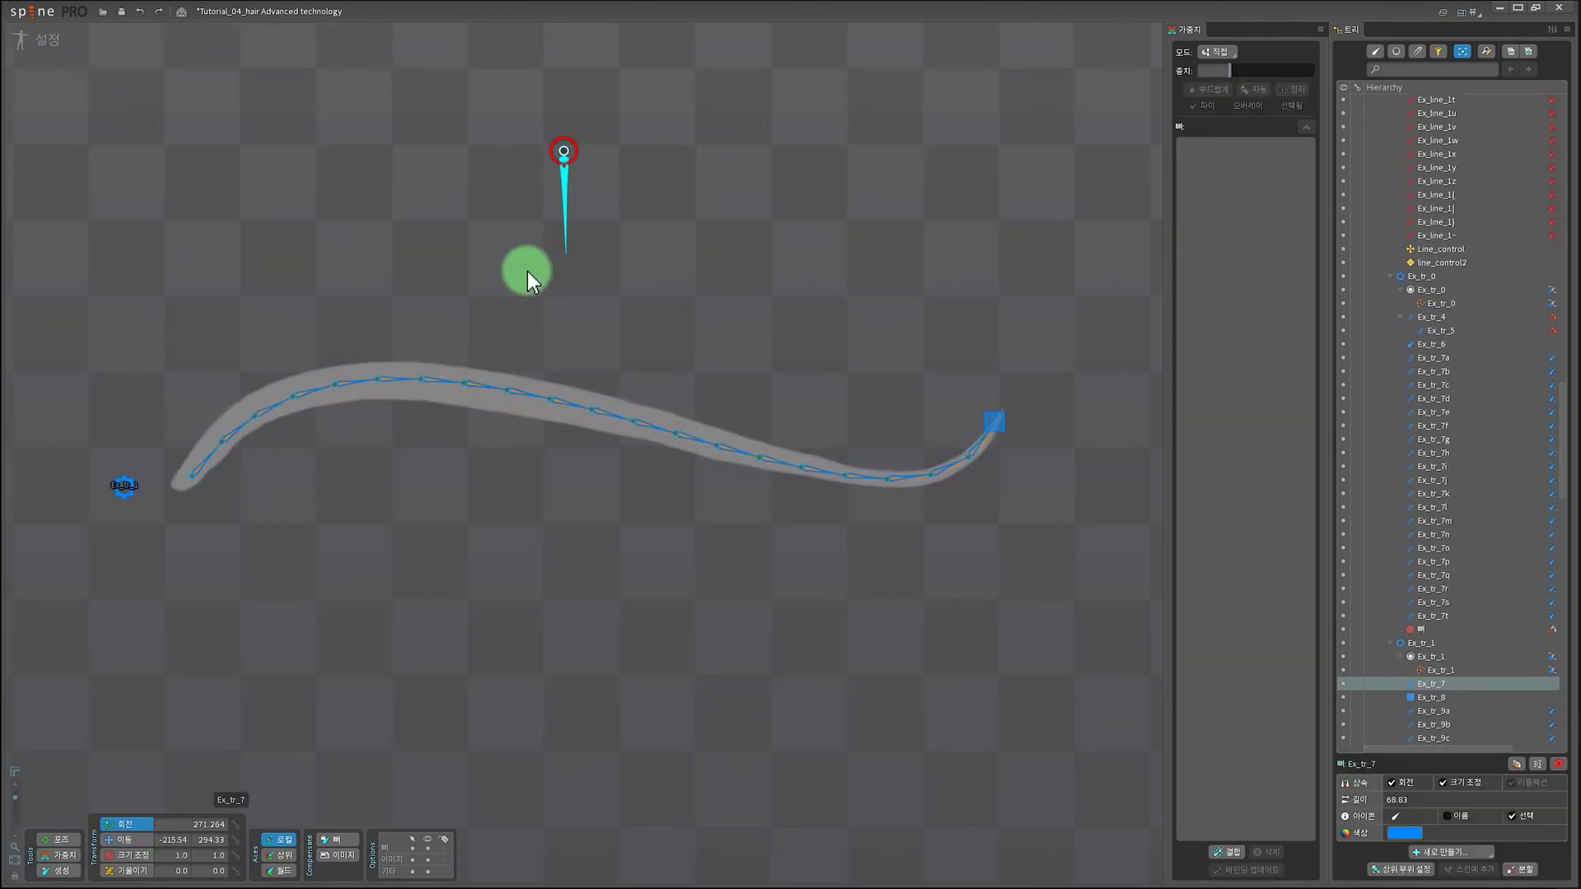
drag(527, 270, 646, 370)
scroll(646, 371, down, 2)
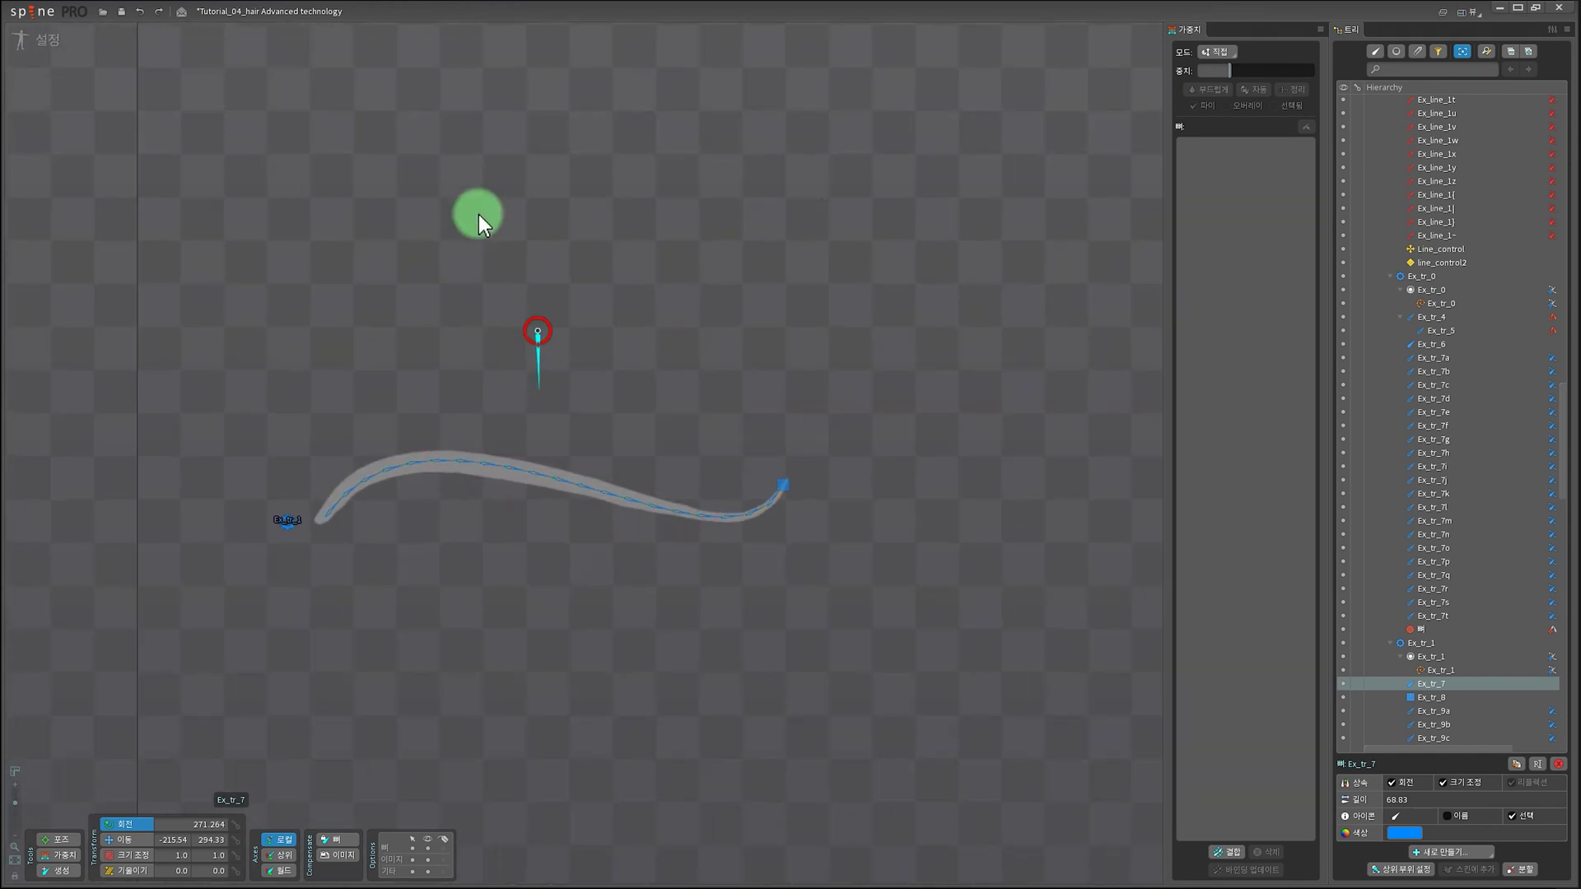
Step: Switch to Animate mode and key the Ex_tr_7 bone's rotation at frame 0
click(37, 39)
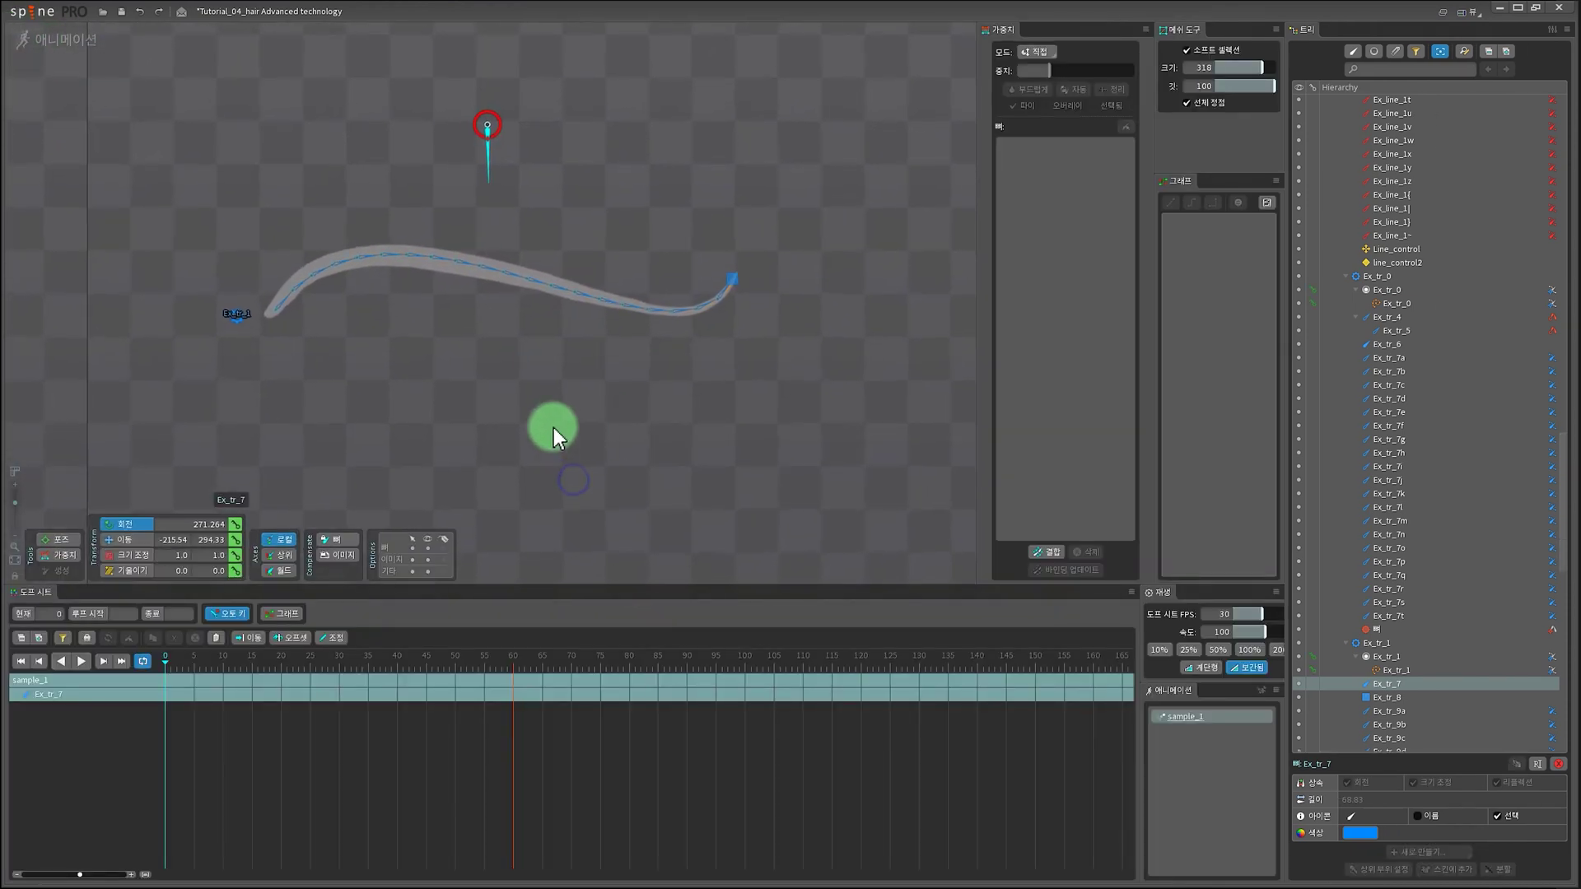
scroll(553, 427, up, 2)
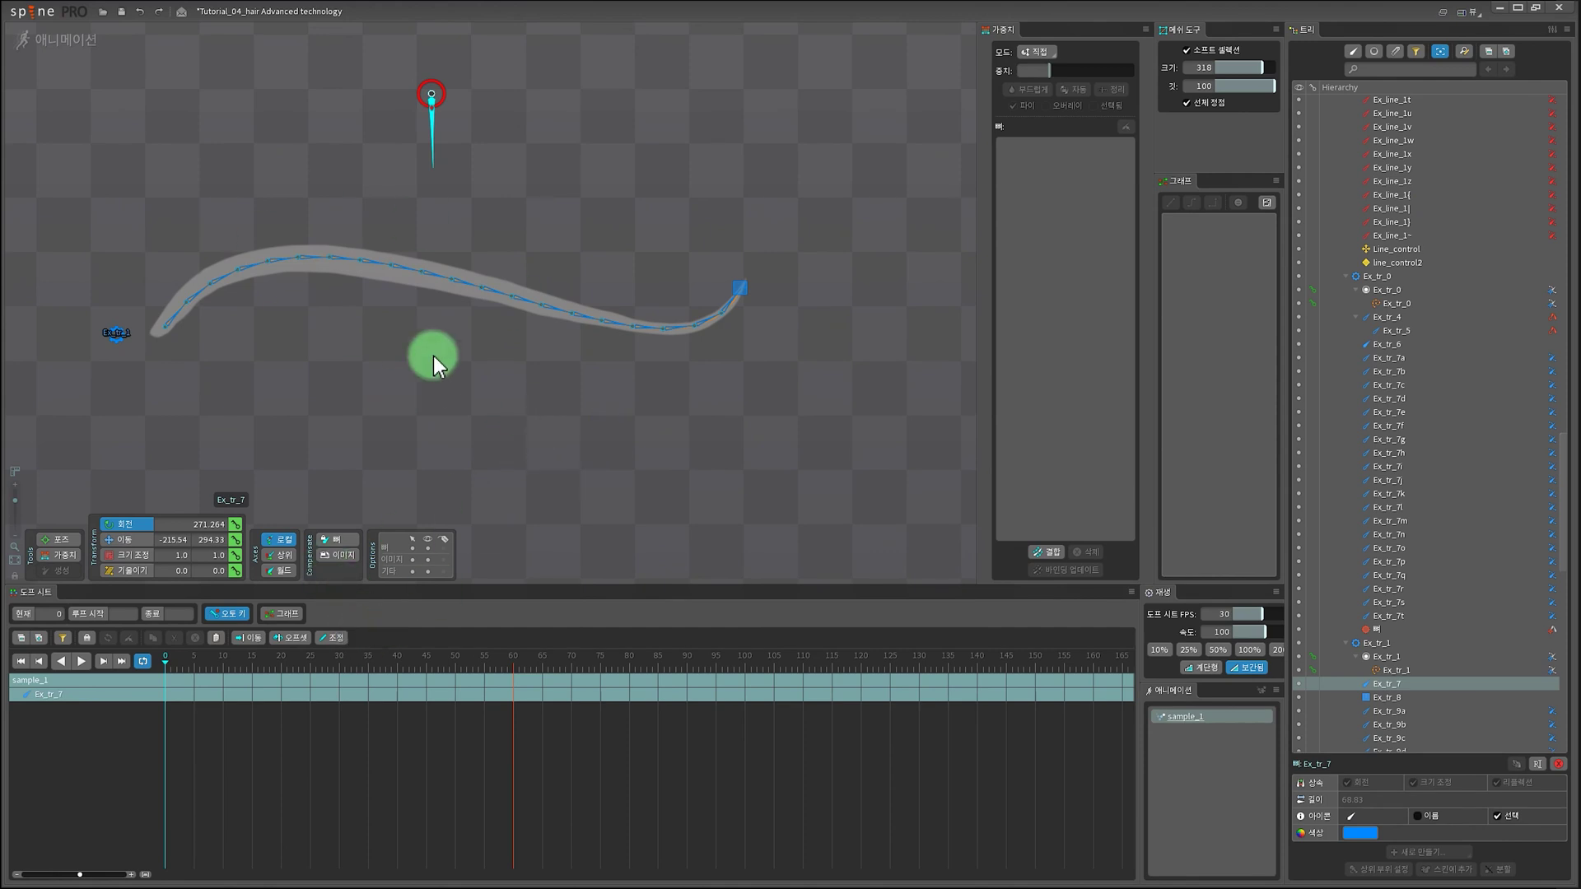
drag(469, 398, 476, 446)
click(167, 663)
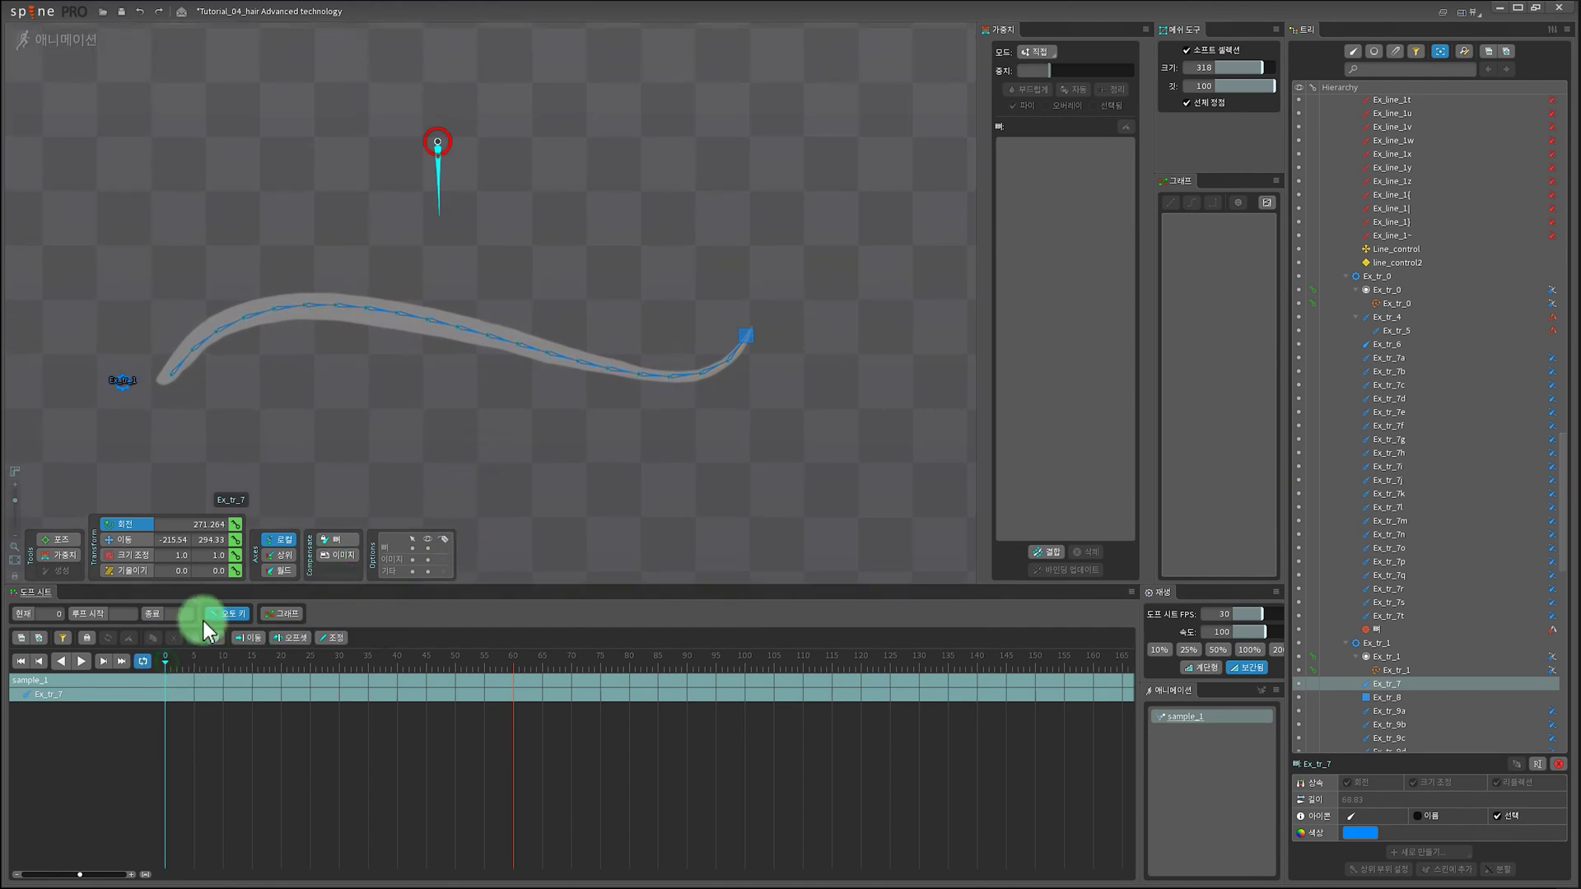
click(235, 526)
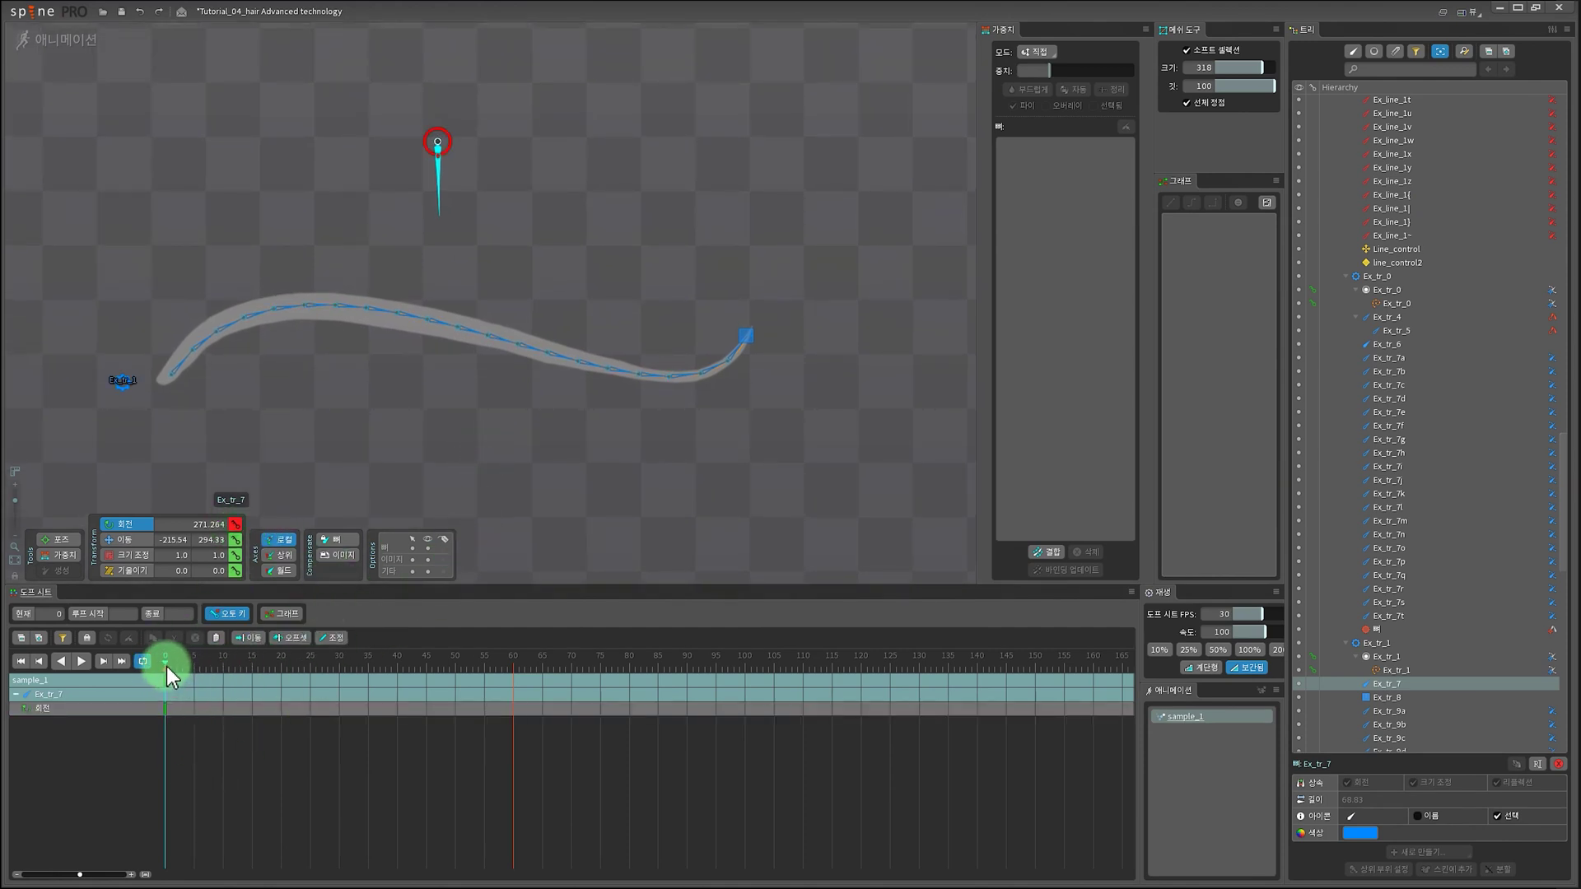
Step: Key new rotations of the Ex_tr_7 bone at frames 20 and 40, and copy its frame 0 key to frame 60
drag(166, 665, 281, 669)
drag(437, 206, 851, 195)
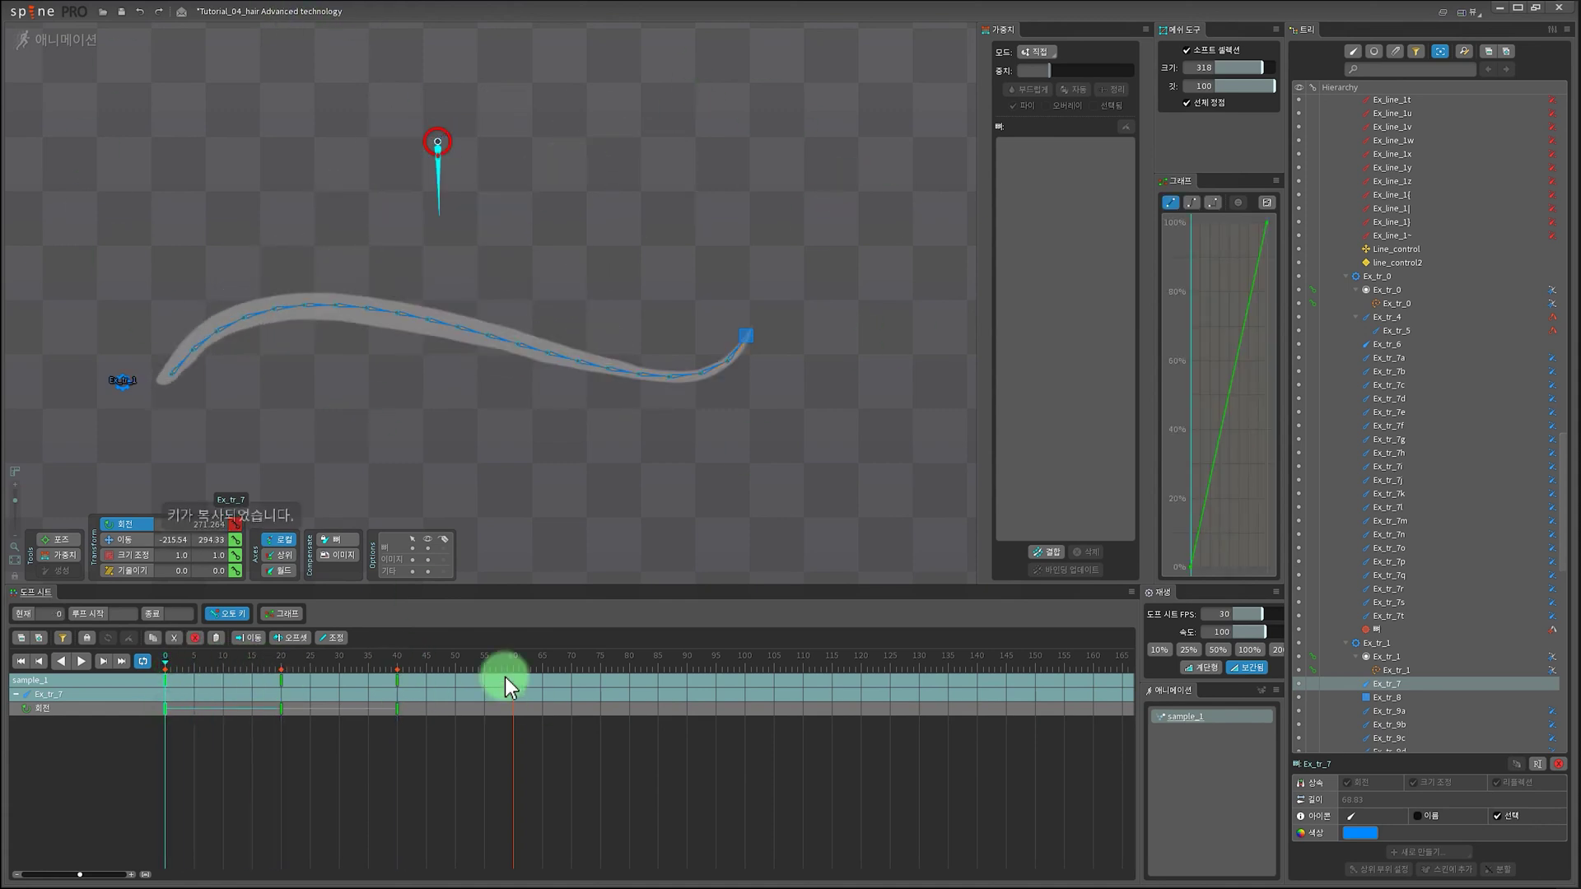
click(511, 665)
key(ctrl+v)
key(d)
scroll(604, 368, down, 2)
key(d)
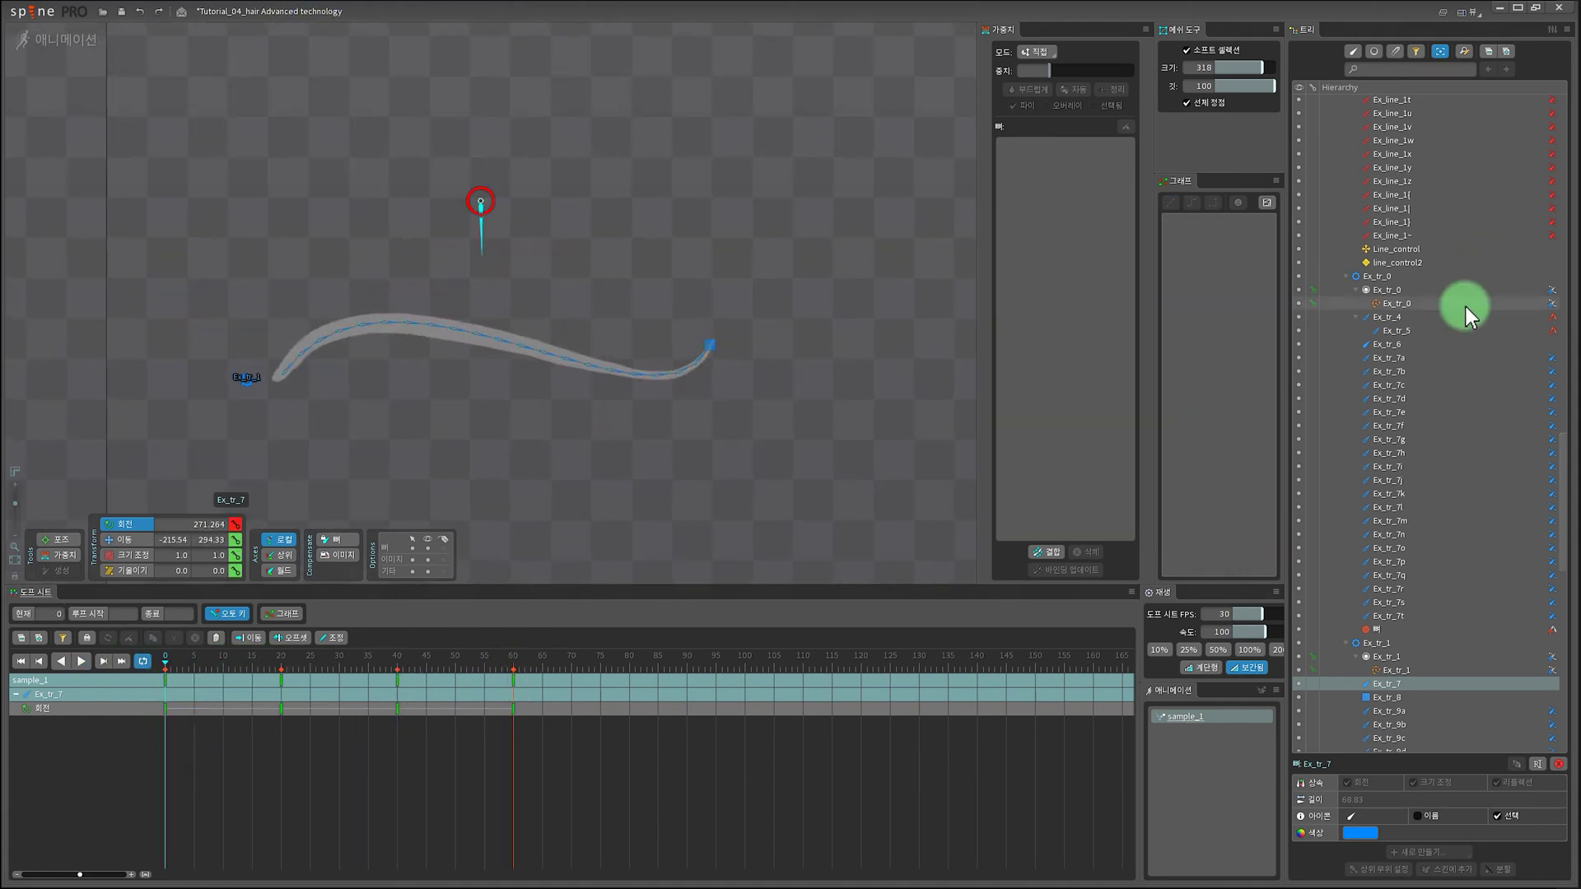
Step: Key the Ex_tr_1 path's deform at frame 0 and copy that key to frame 60
click(1465, 305)
scroll(1426, 374, down, 3)
click(1400, 531)
key(d)
scroll(470, 518, down, 1)
key(d)
click(403, 263)
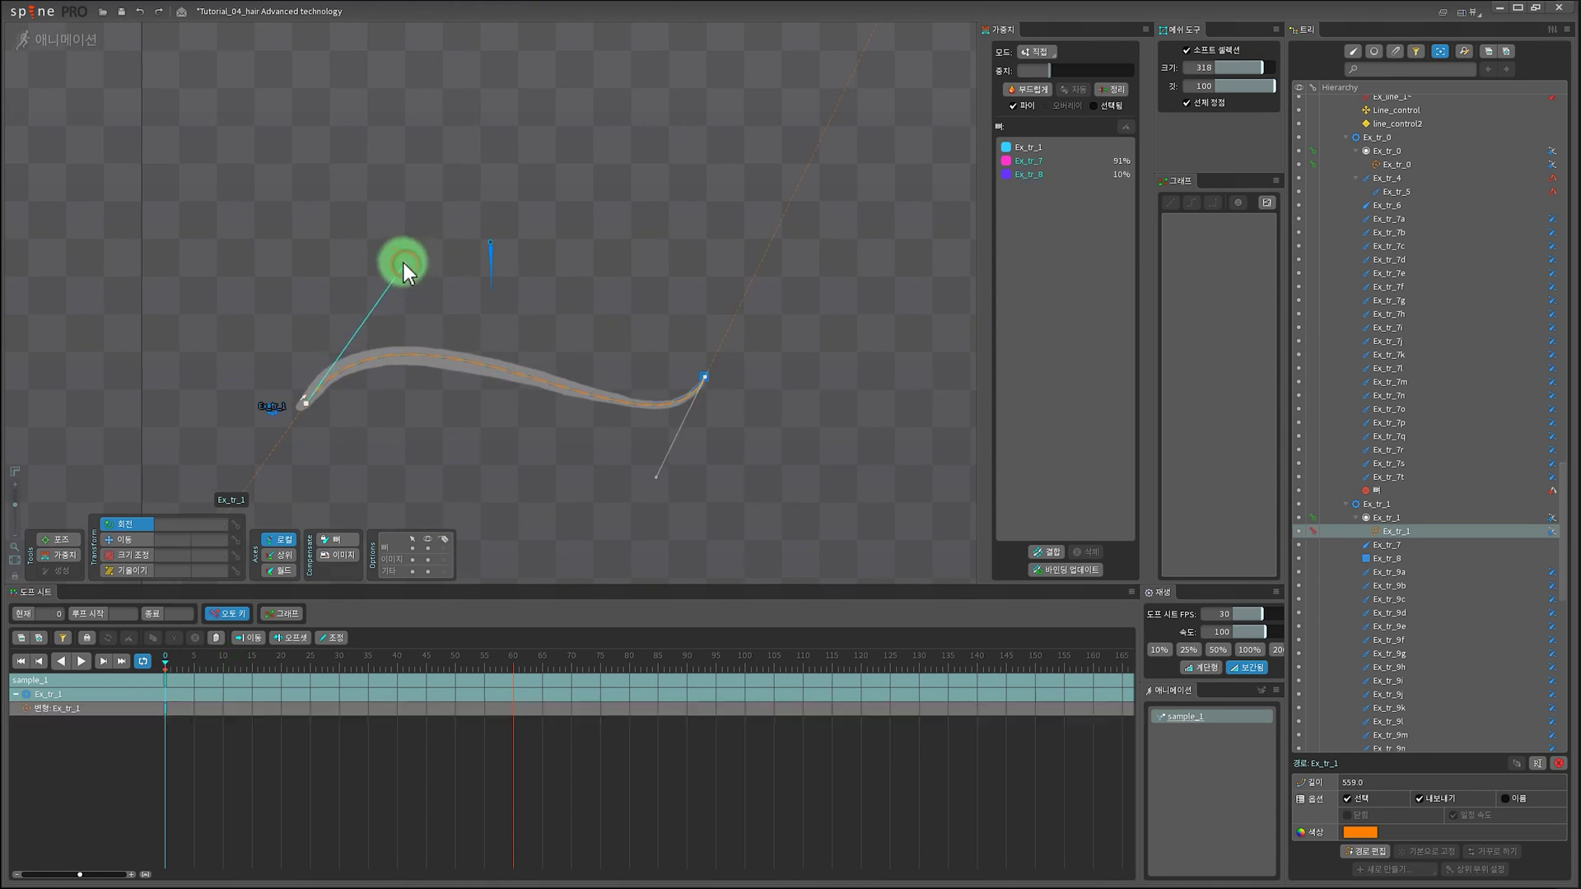
drag(404, 264, 381, 274)
mouse_move(166, 663)
mouse_down()
mouse_move(240, 662)
mouse_move(201, 646)
mouse_move(306, 669)
mouse_move(165, 680)
mouse_move(325, 673)
mouse_move(186, 657)
mouse_up()
click(656, 478)
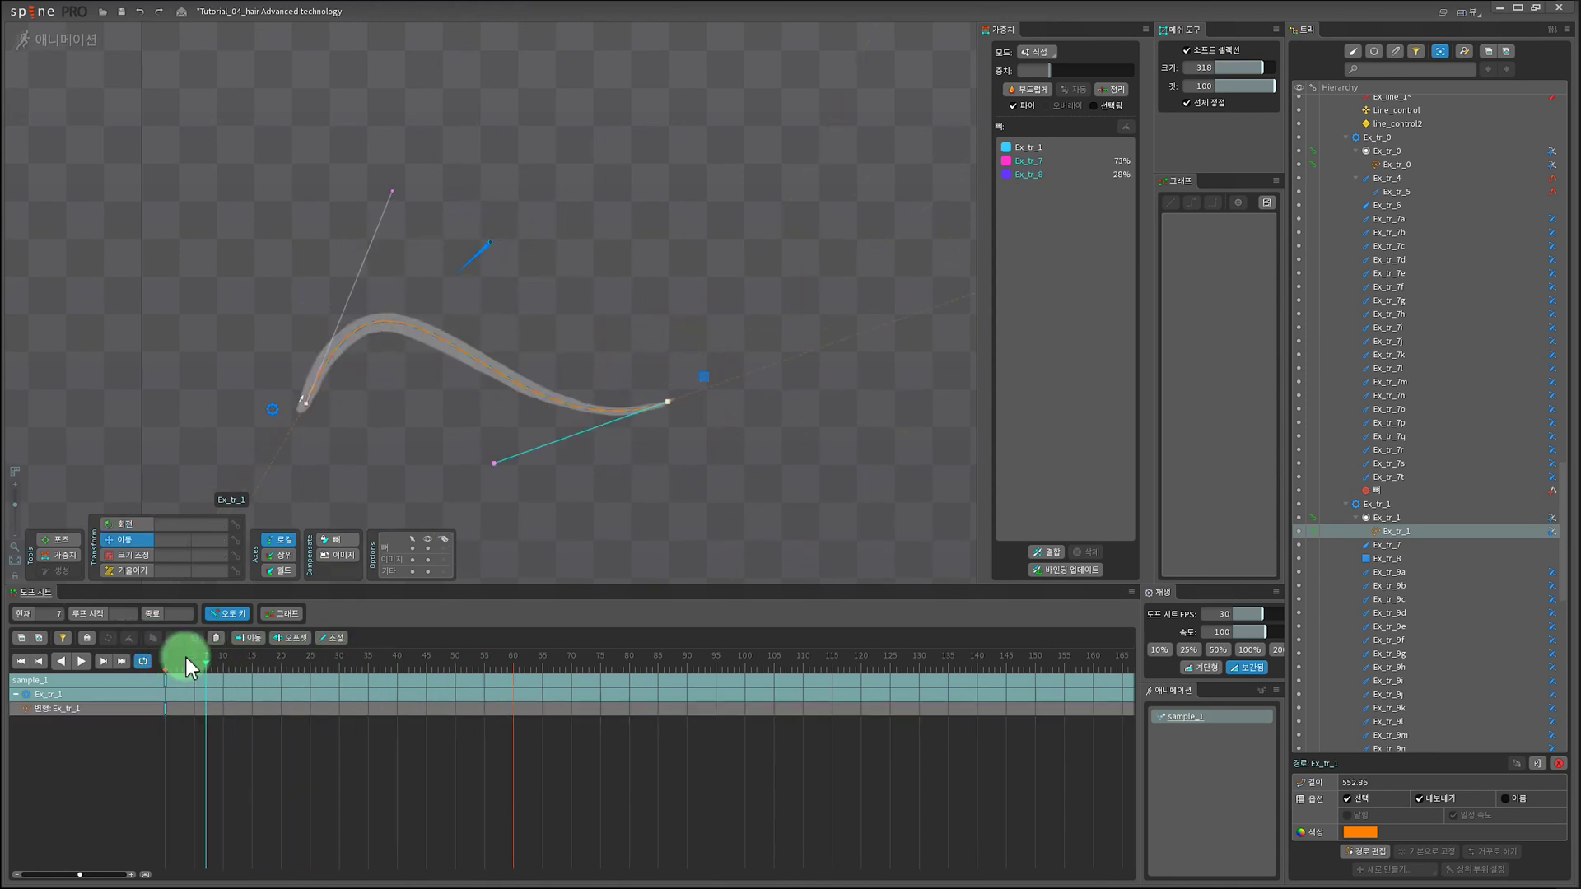
key(a)
click(165, 693)
key(ctrl+v)
Step: Key the path's deform at frame 20 with its root and tip handles moved to reshape the strand's bend
drag(513, 664, 265, 661)
drag(370, 330, 440, 341)
drag(482, 137, 420, 142)
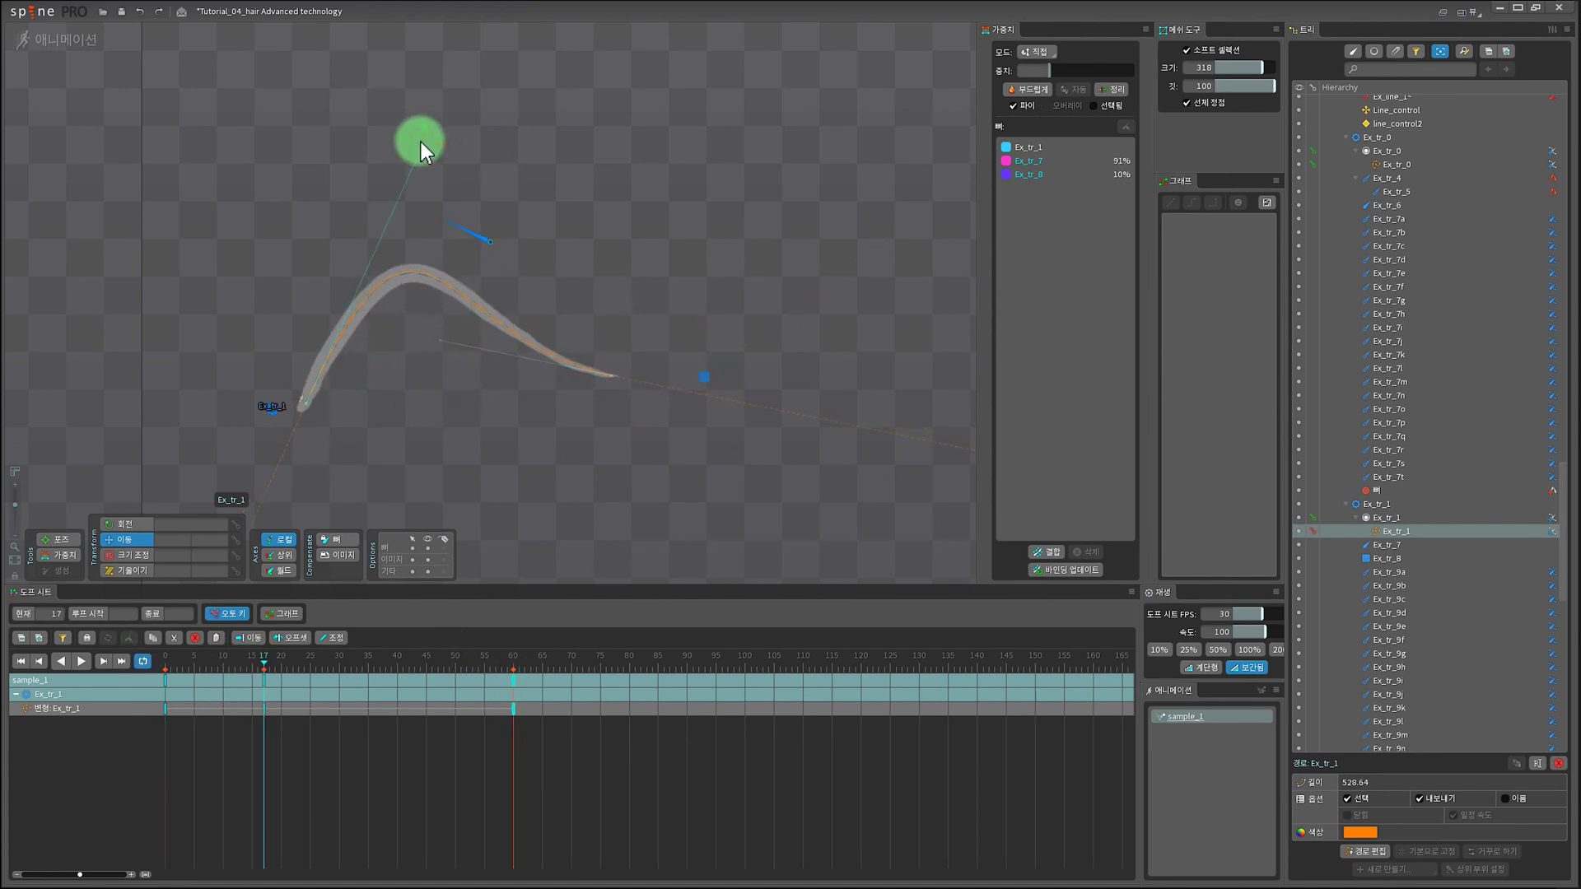
drag(264, 708, 280, 709)
mouse_move(265, 662)
mouse_down()
mouse_move(205, 656)
mouse_move(281, 663)
mouse_up()
drag(565, 110, 471, 120)
drag(432, 309, 441, 320)
Step: Key another deform of the path at frame 50 by moving its tip handle outward, and preview the animation
drag(280, 662, 454, 680)
key(d)
key(Home)
click(512, 683)
key(ctrl+c)
key(ctrl+v)
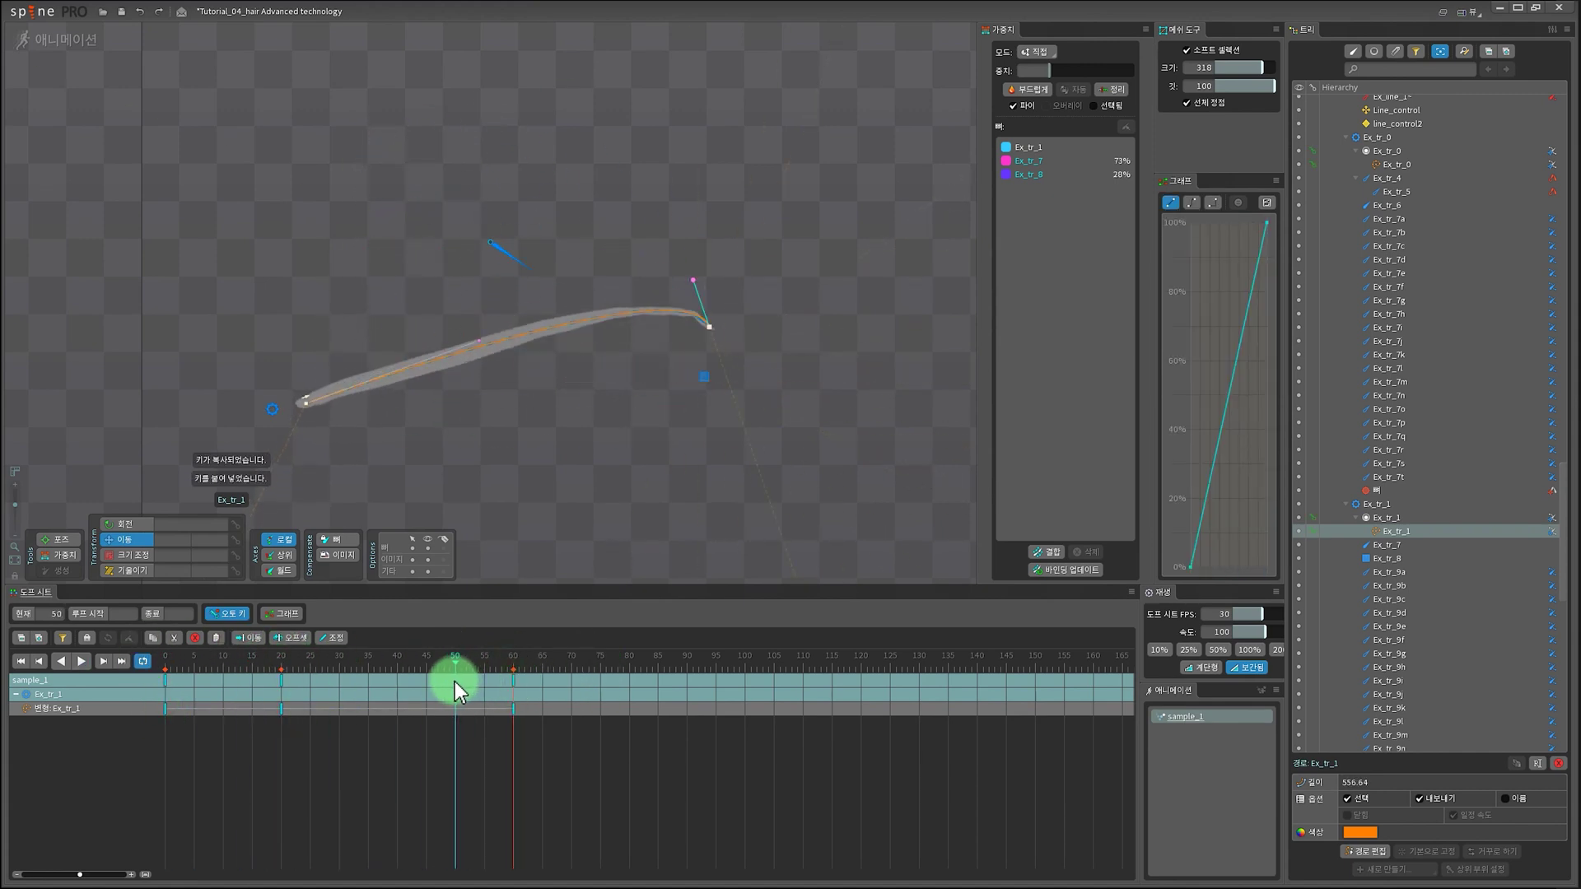
drag(693, 280, 749, 258)
key(d)
scroll(490, 321, down, 3)
Step: Key the Ex_tr_8 bone's translation at frame 0, and key it moved down and inward at frame 20
click(1380, 505)
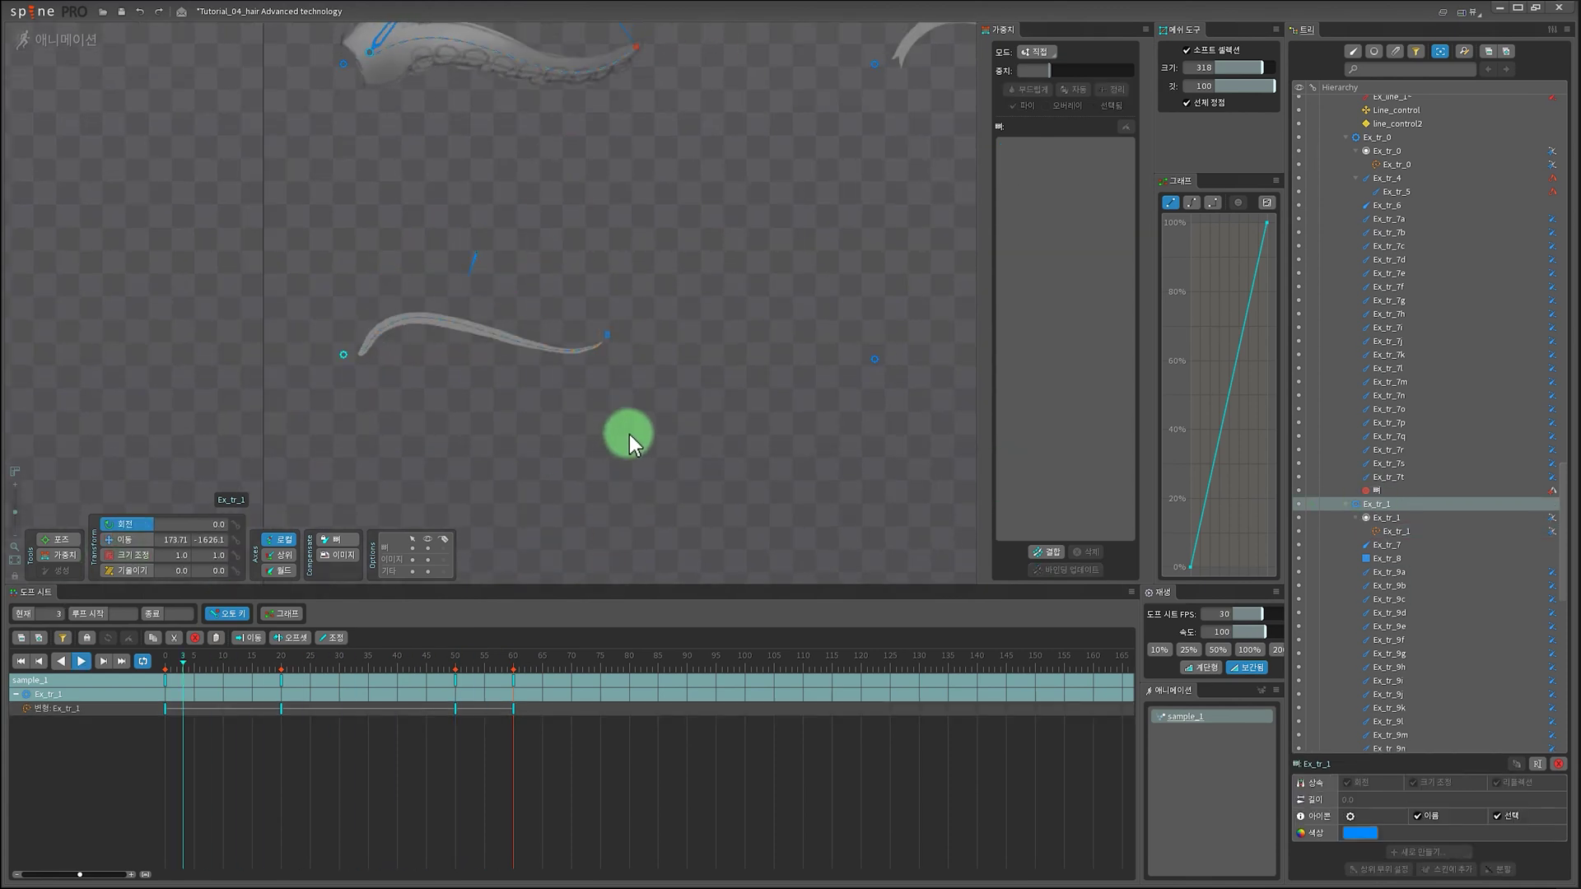
key(Home)
click(607, 334)
click(235, 539)
click(281, 662)
drag(607, 335, 579, 369)
key(d)
Step: Copy the Ex_tr_8 bone's frame 0 translation key to frame 60 and shift its frame 20 key to frame 30
key(Home)
key(ctrl+c)
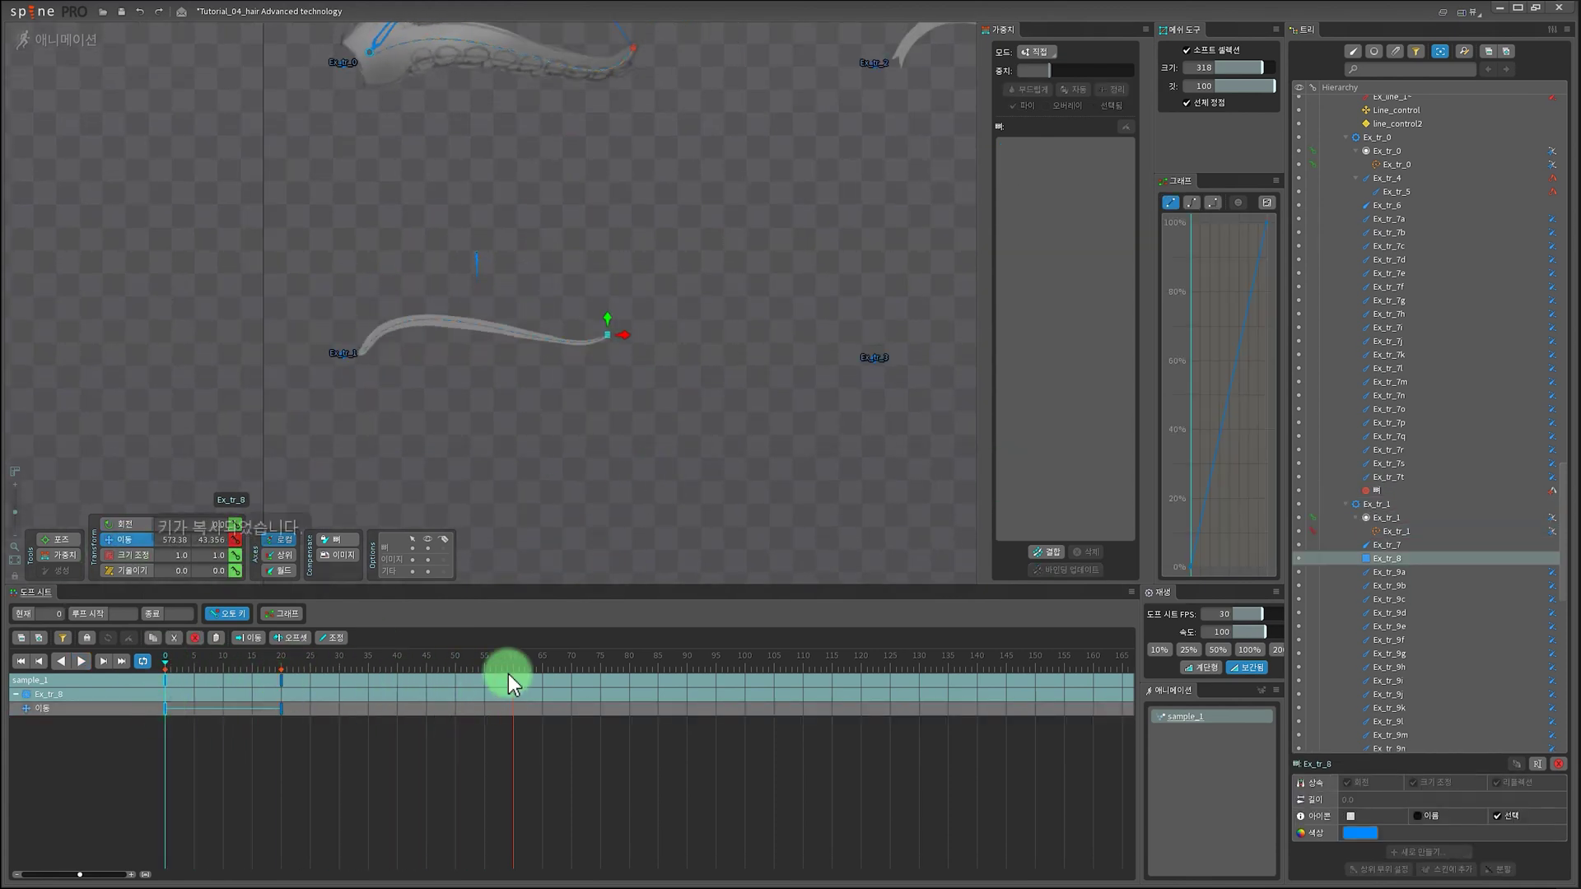
click(511, 666)
key(ctrl+v)
drag(512, 666, 145, 667)
drag(280, 680, 339, 680)
key(d)
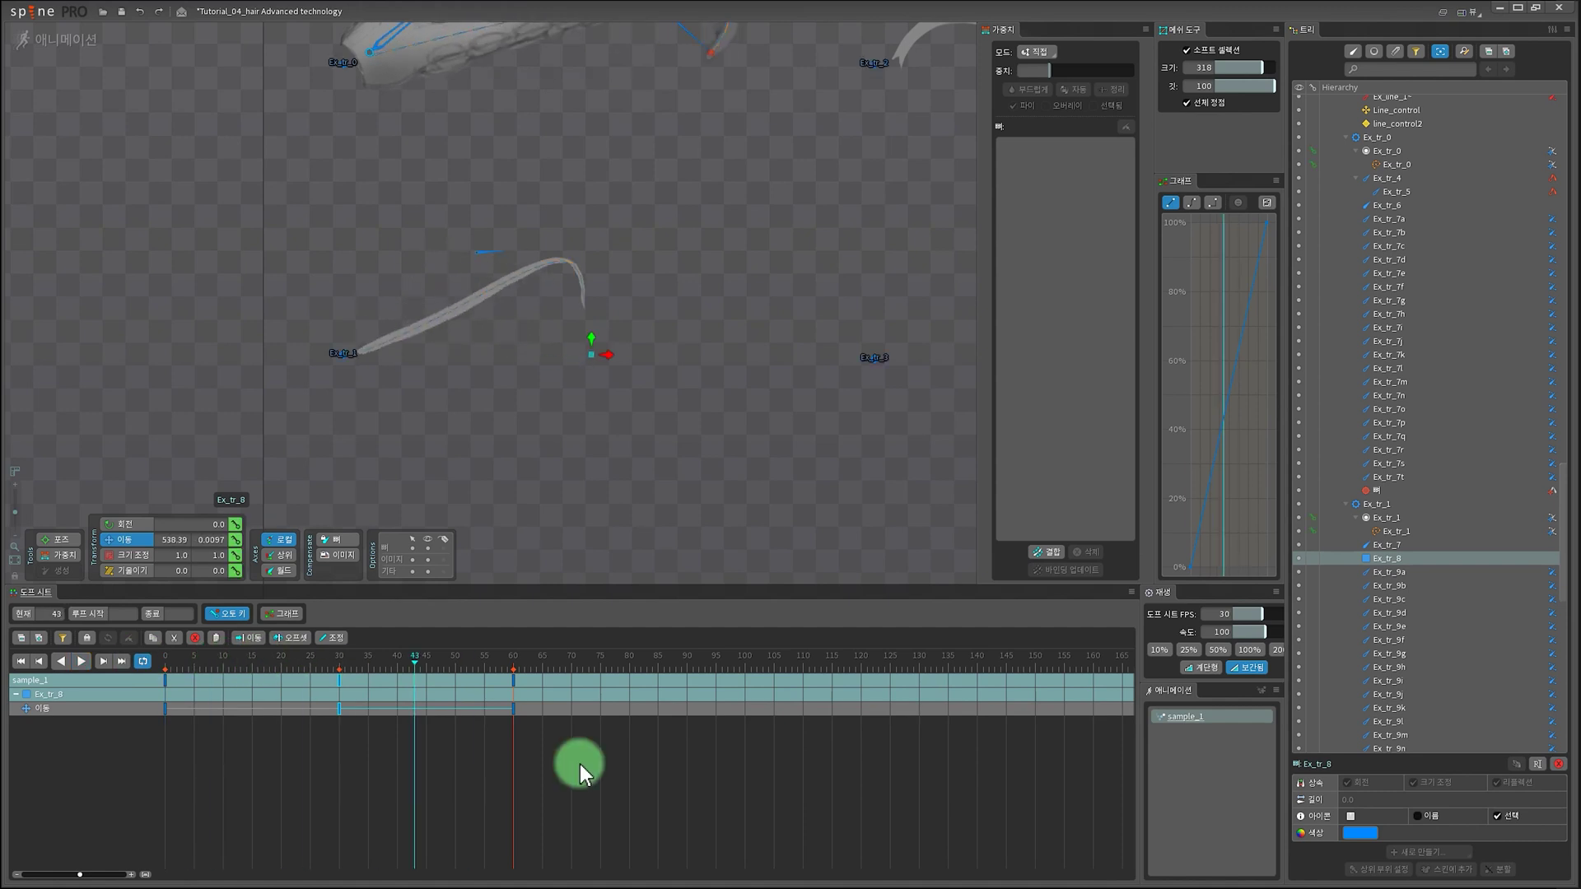
Step: Change the curves of the Ex_tr_8 translation keys to Bezier and play the strand animation
drag(580, 771, 162, 675)
click(1191, 203)
key(d)
key(d)
key(d)
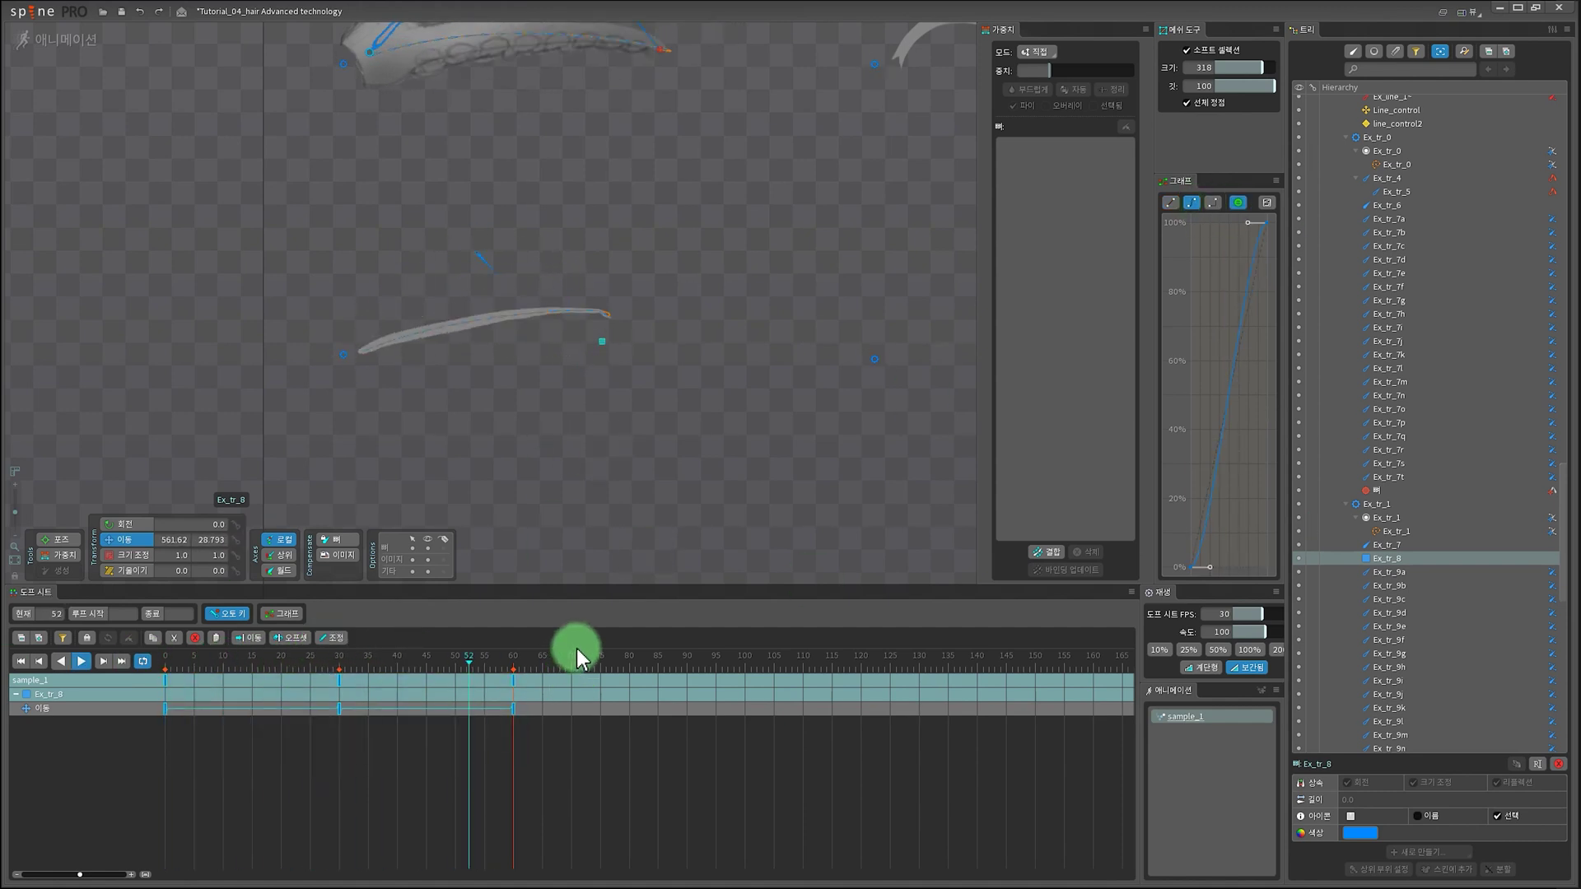
click(610, 458)
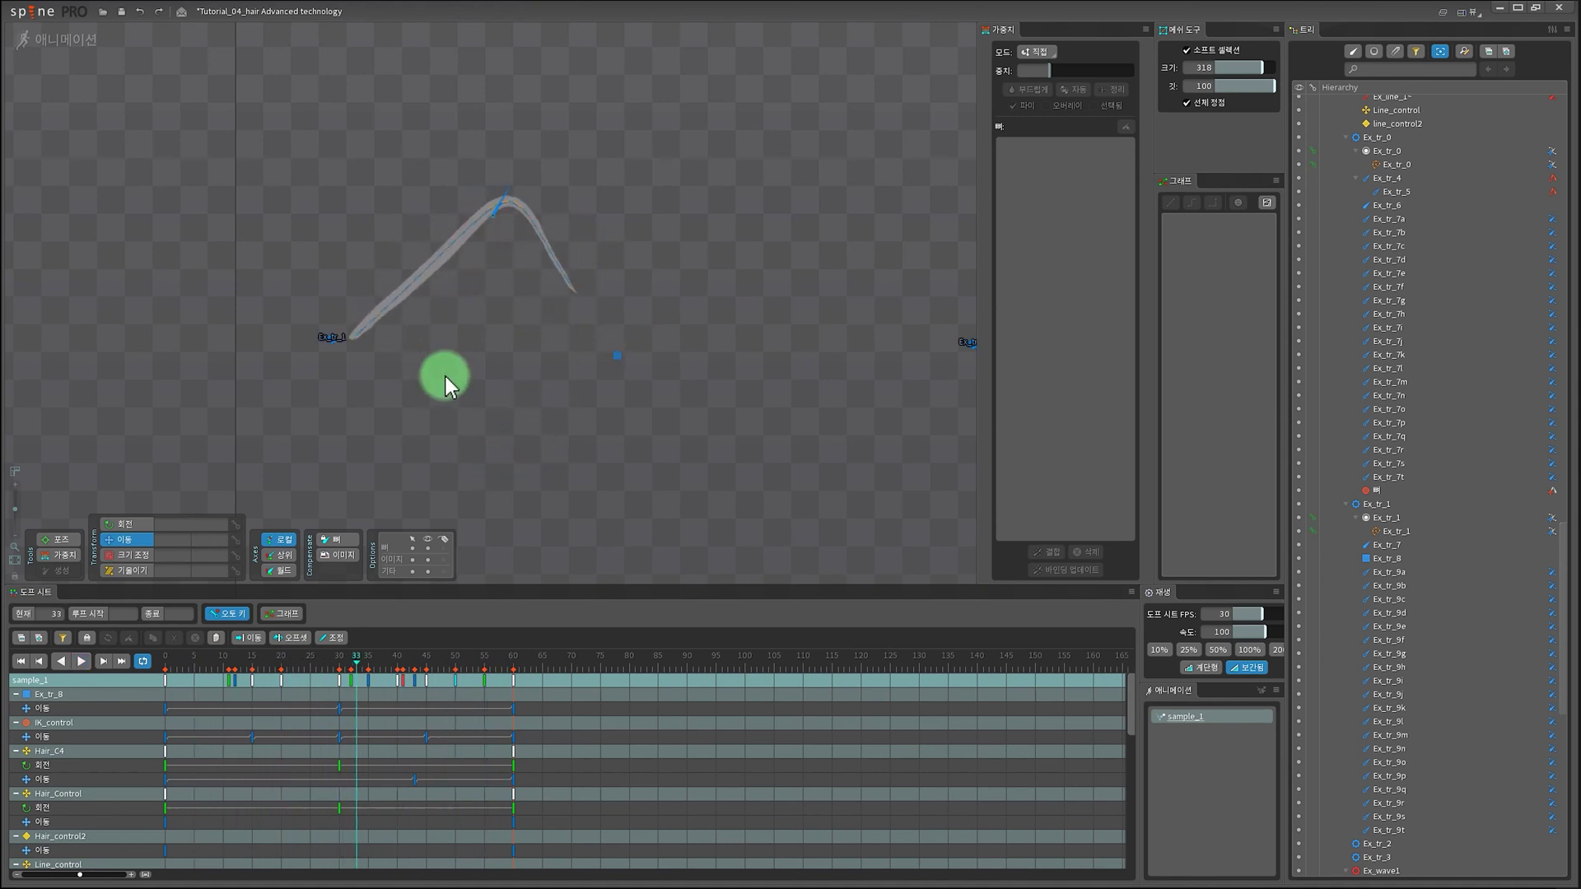
Step: Return to frame 0 and display the Ex_tr_1 path's vertex weights
click(22, 661)
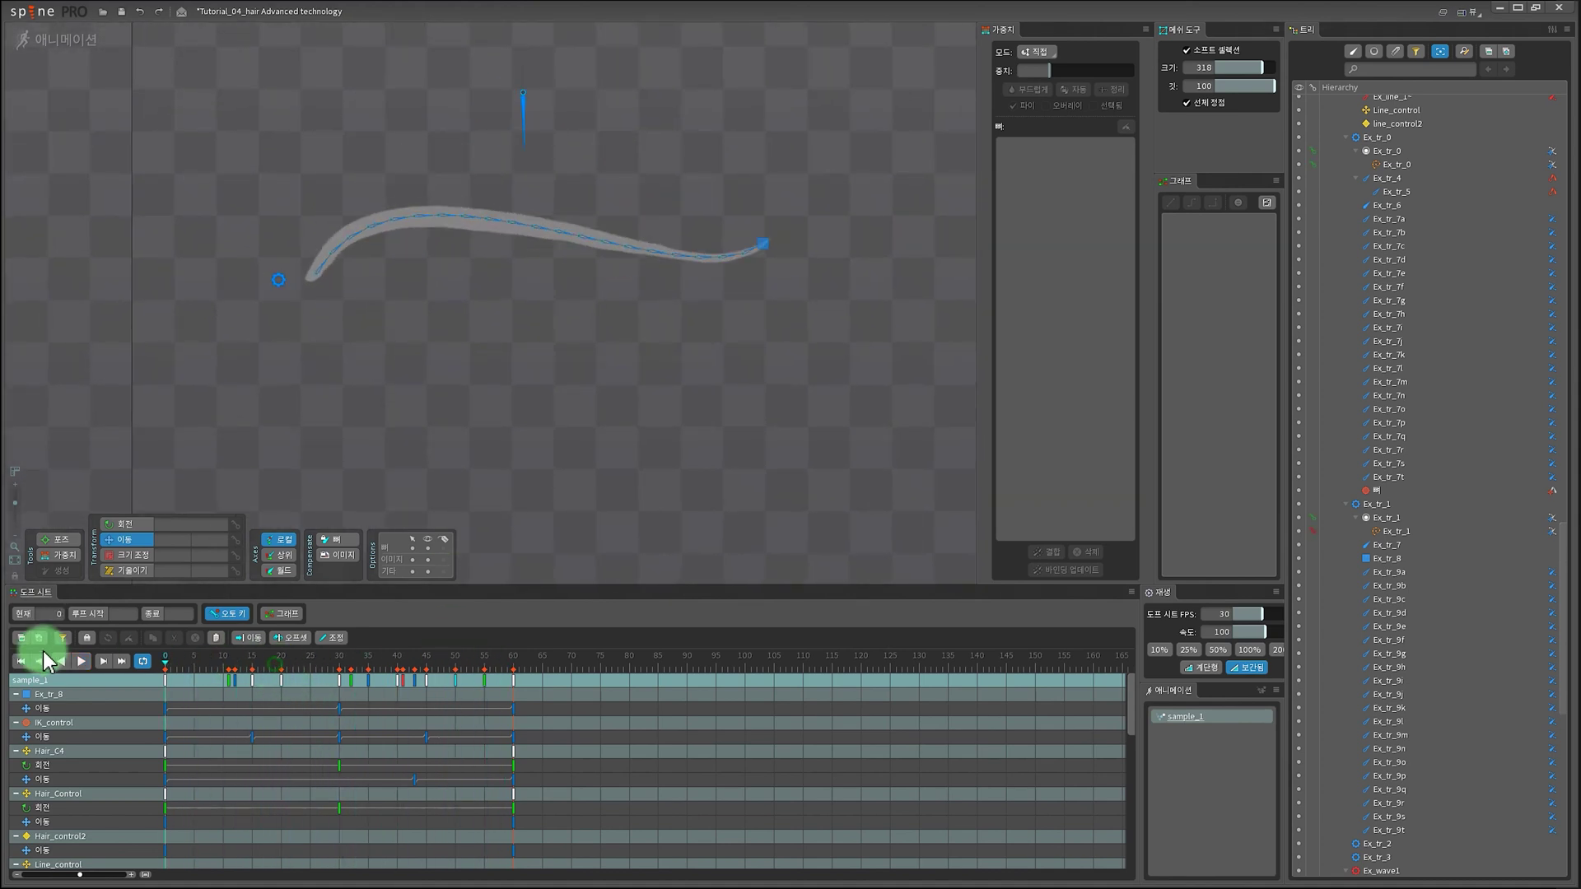
click(465, 213)
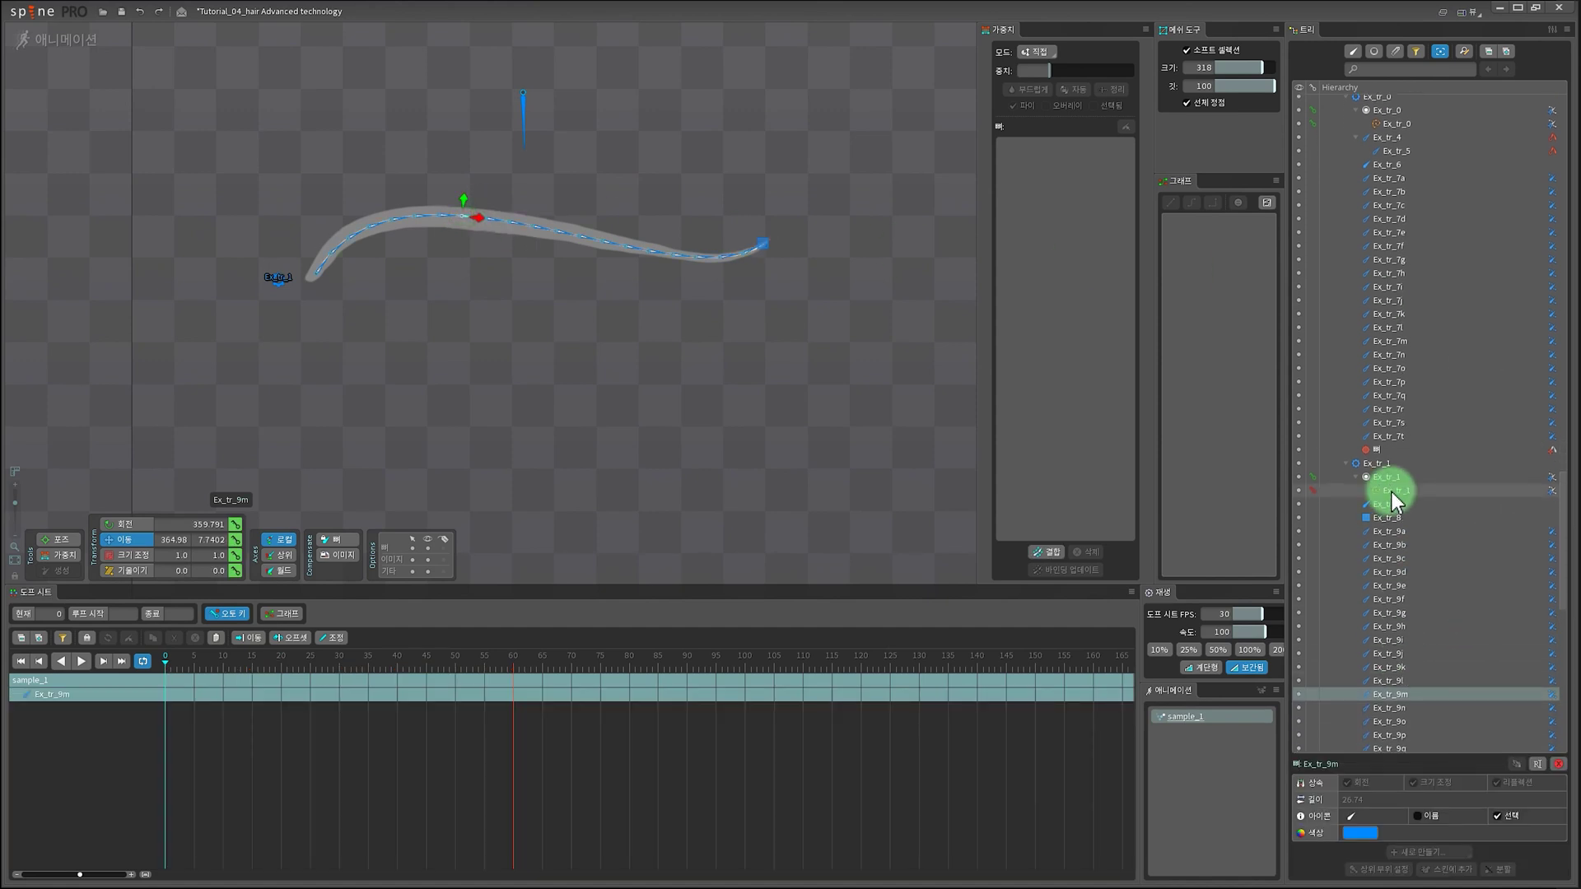
click(1395, 492)
click(63, 555)
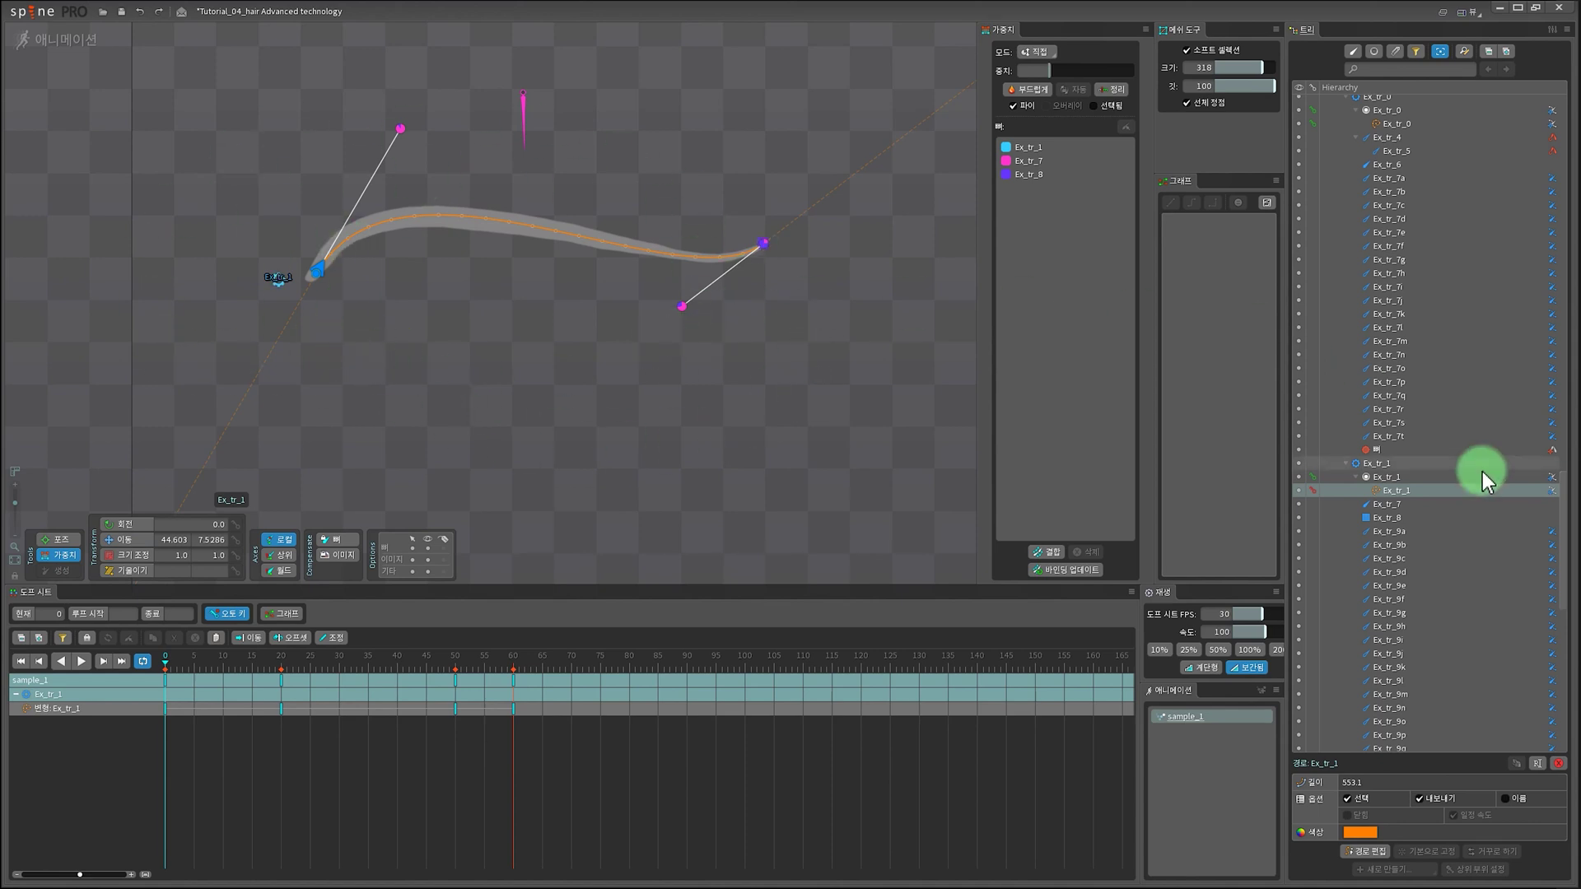
Step: Try moving the root and tip handles of the Ex_tr_1 path in path editing, and undo both moves
click(1364, 851)
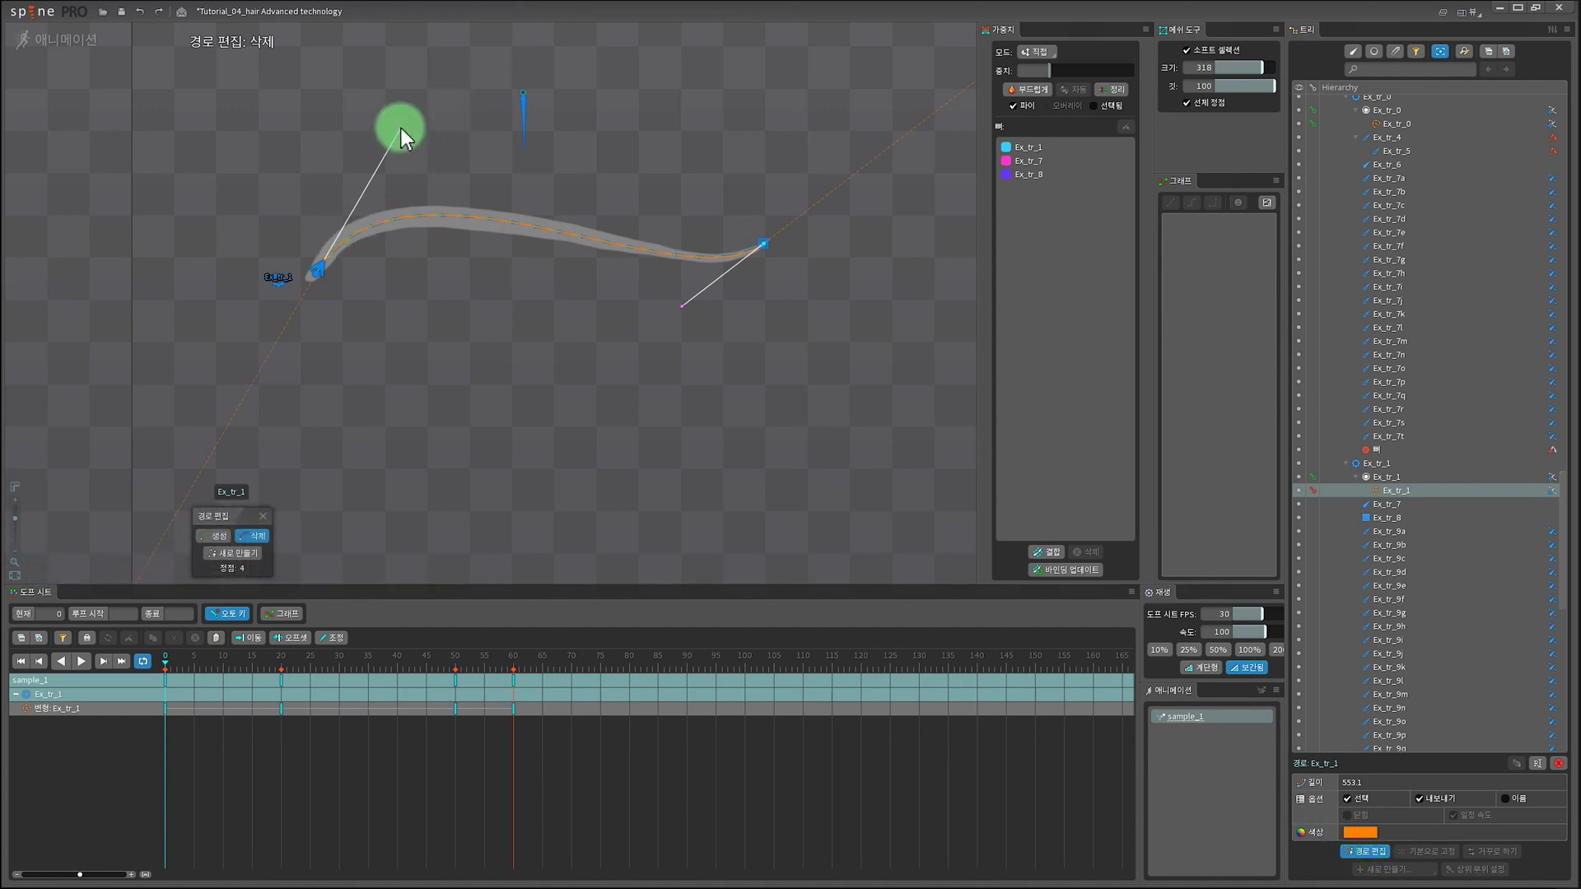
drag(401, 127, 451, 89)
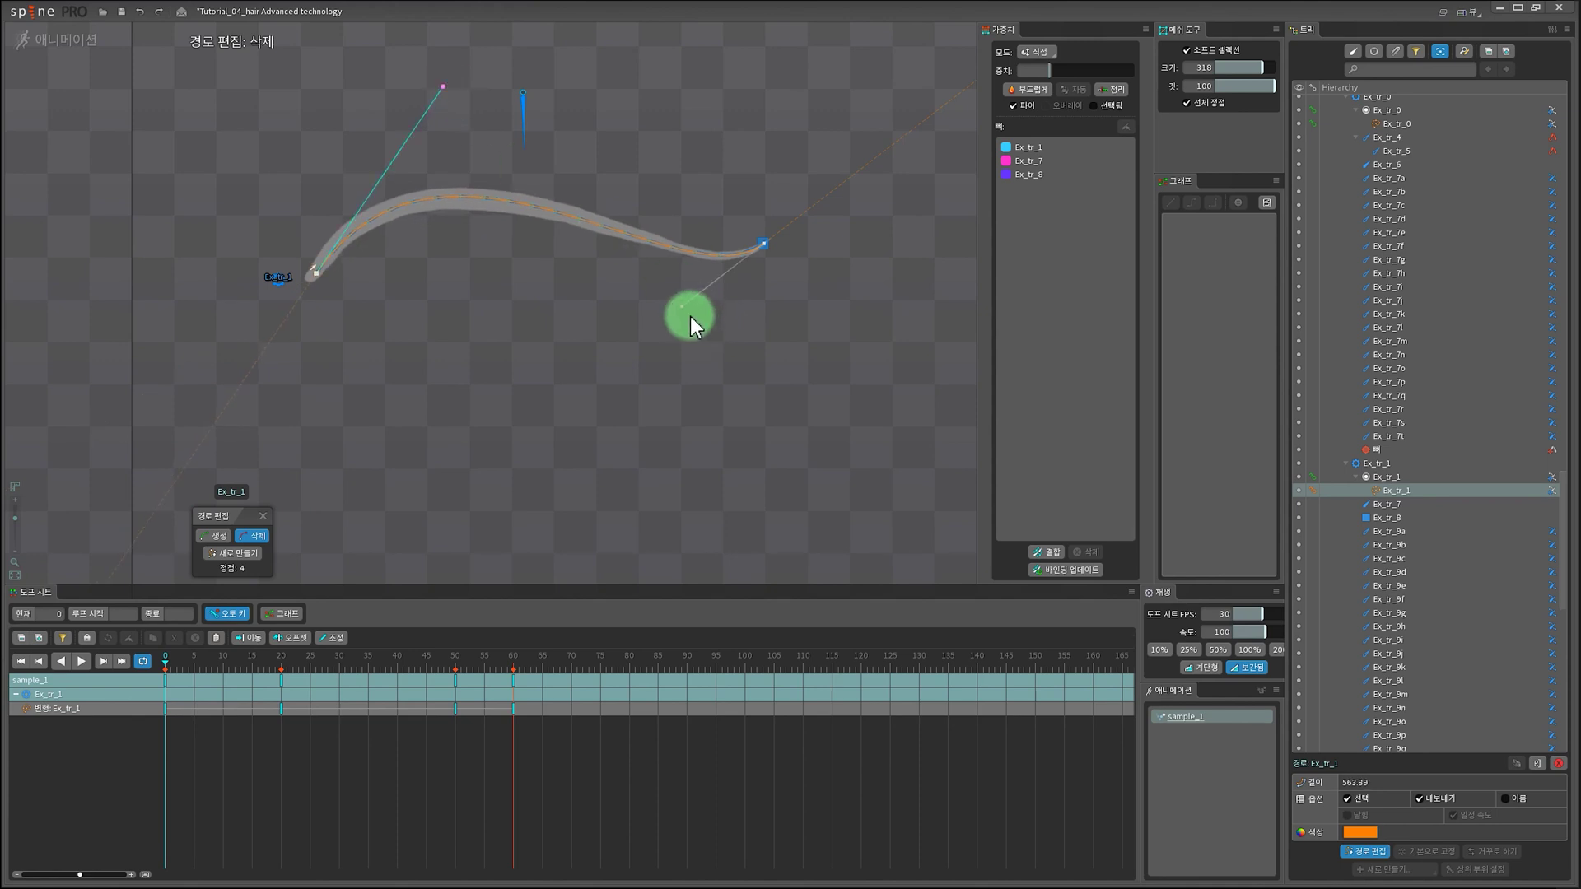
drag(680, 307, 471, 533)
key(ctrl+z)
key(ctrl+z)
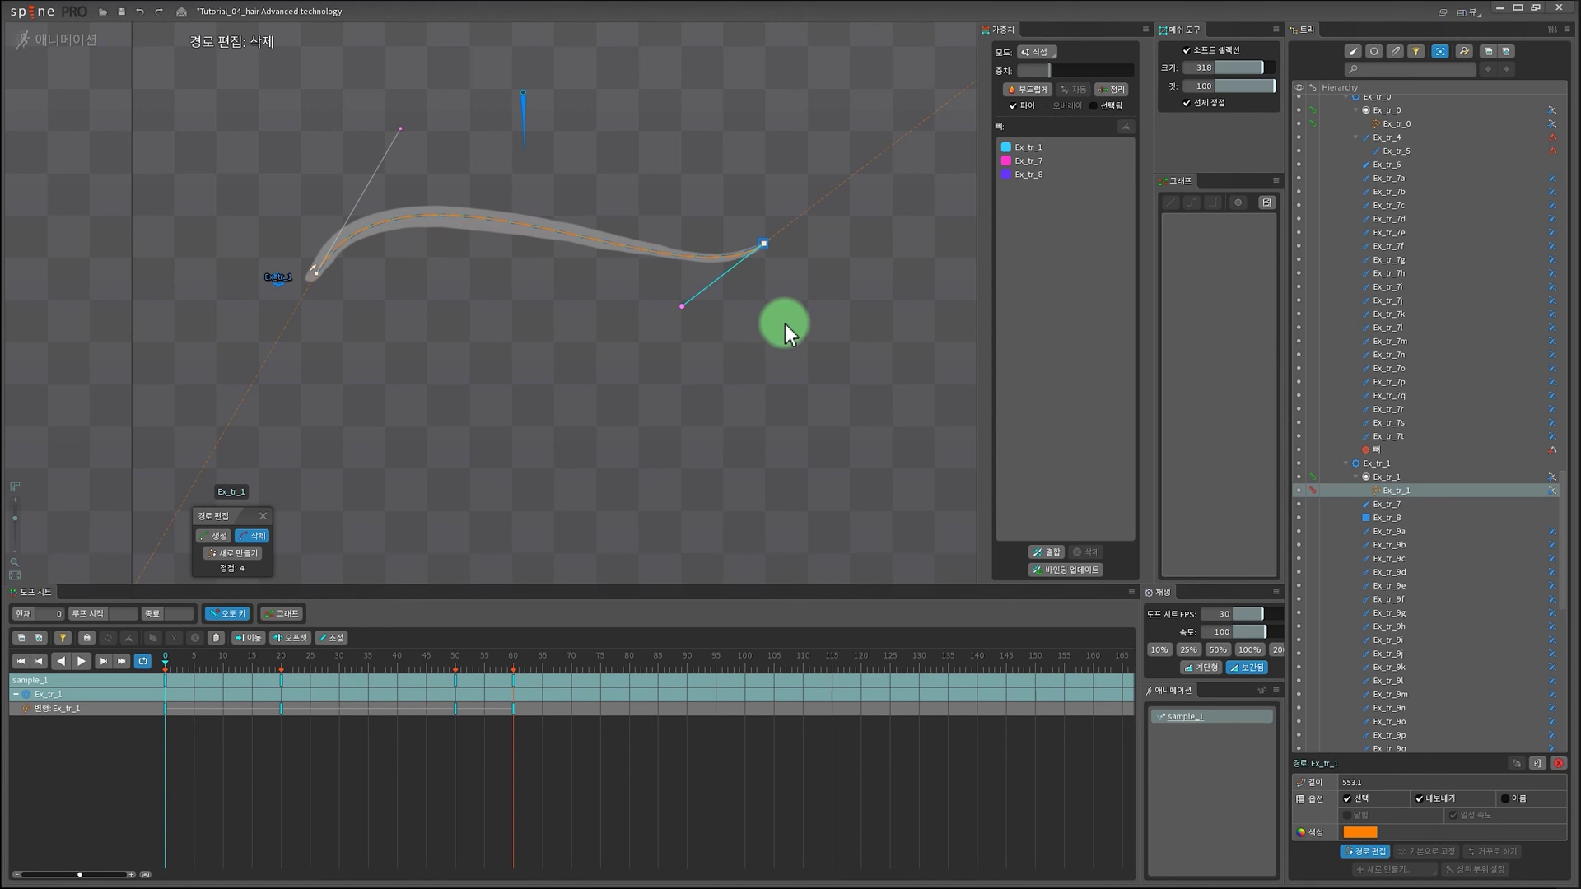
scroll(570, 311, down, 2)
drag(641, 385, 626, 423)
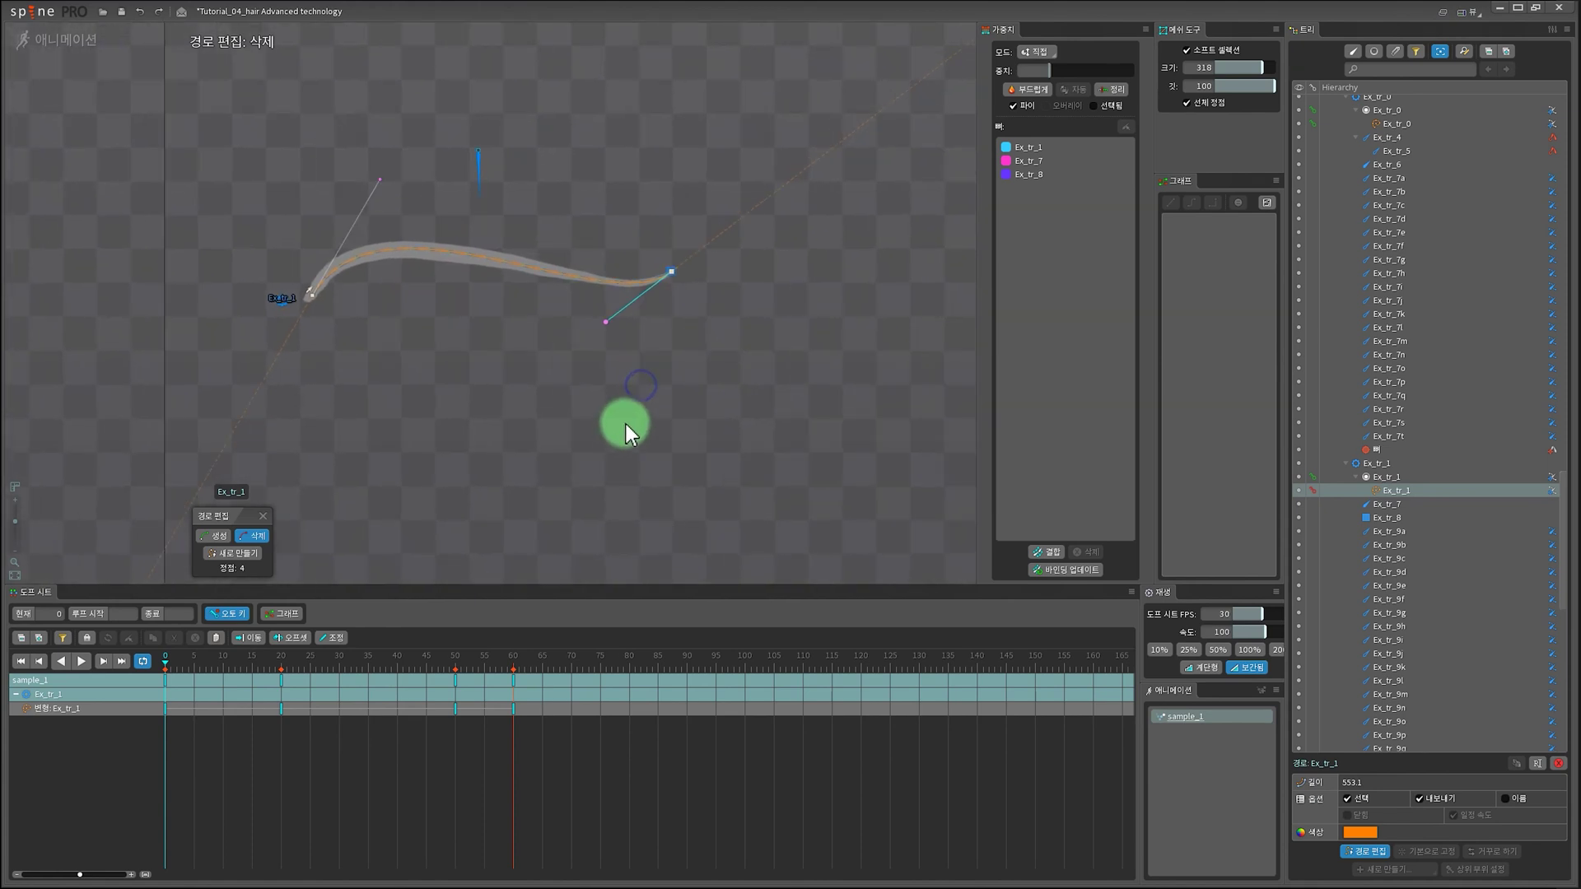
Step: Switch to Setup mode and bring the gray ribbon with forked ends beside Ex_tr_2 into view
click(74, 42)
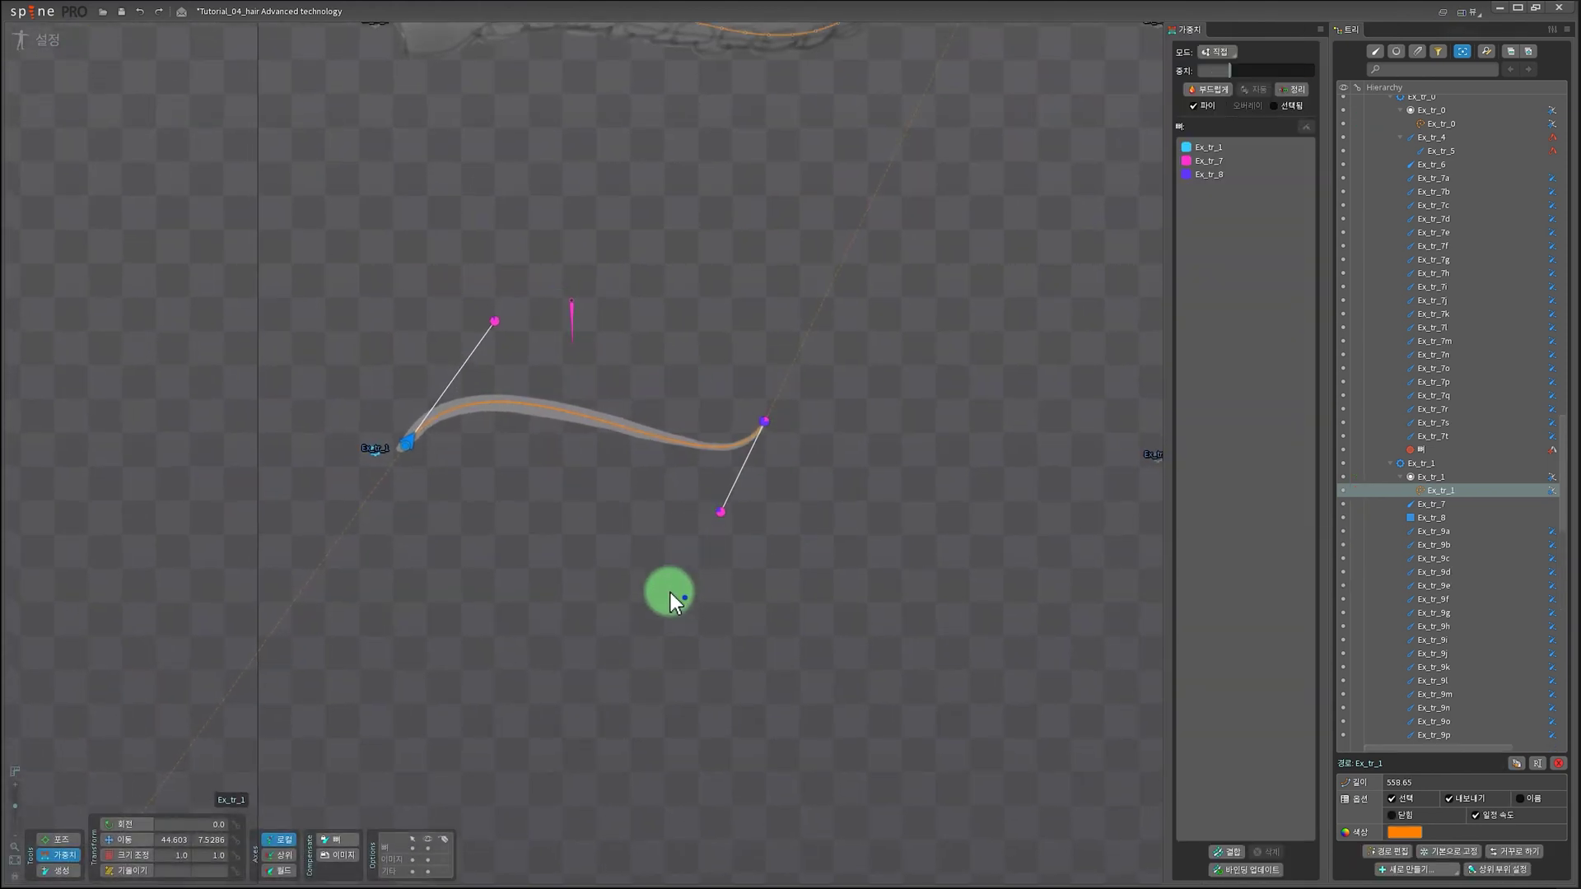
drag(670, 591, 566, 639)
scroll(815, 519, down, 2)
drag(868, 448, 412, 550)
drag(814, 399, 768, 524)
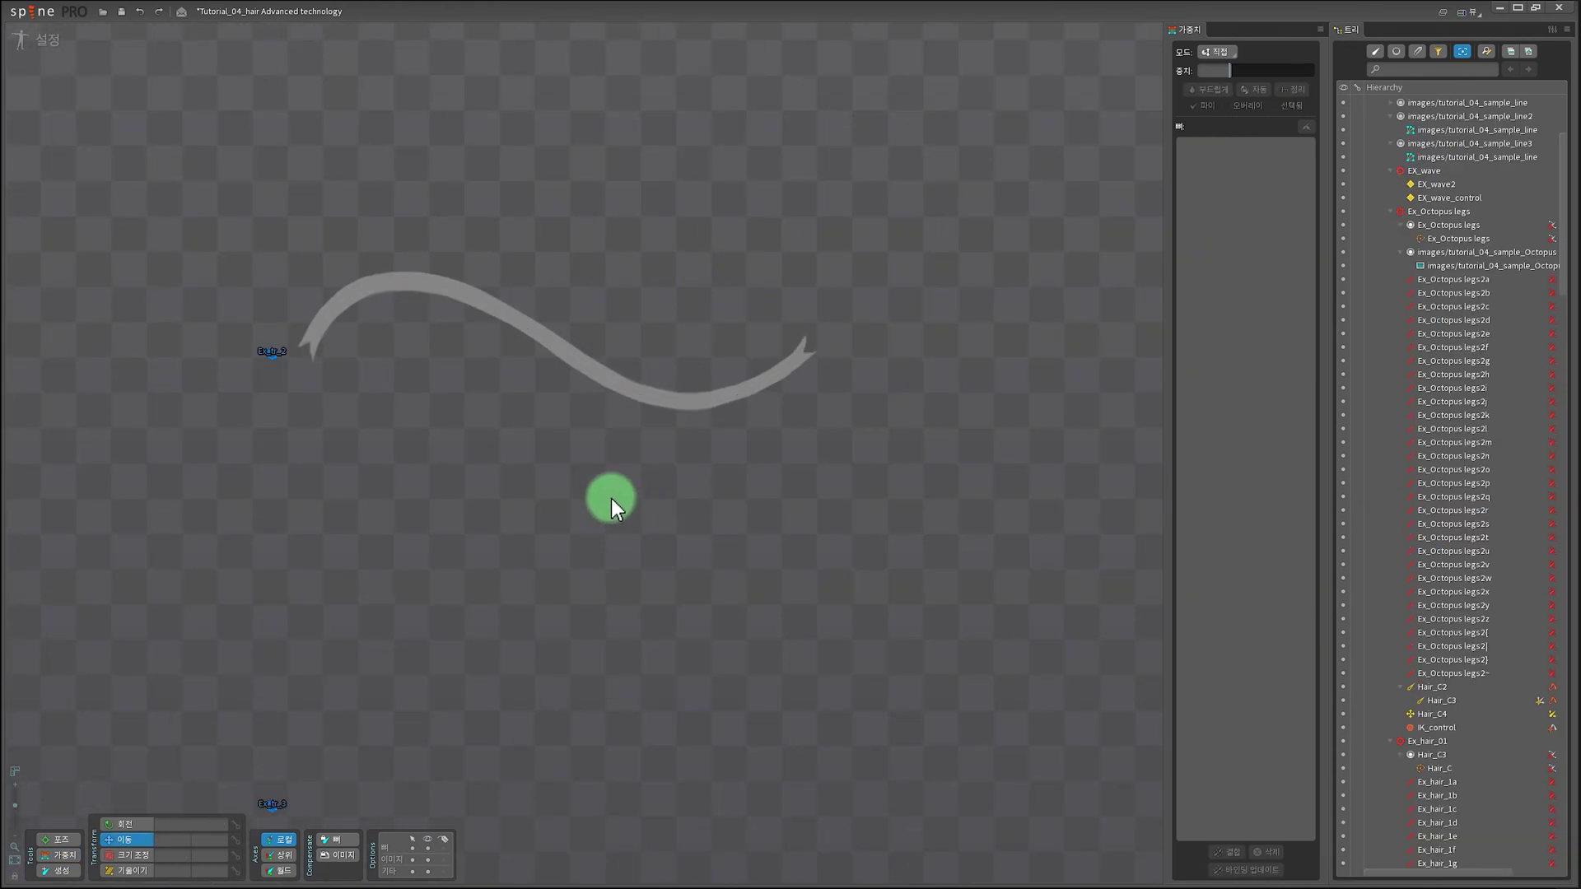
drag(611, 497, 595, 497)
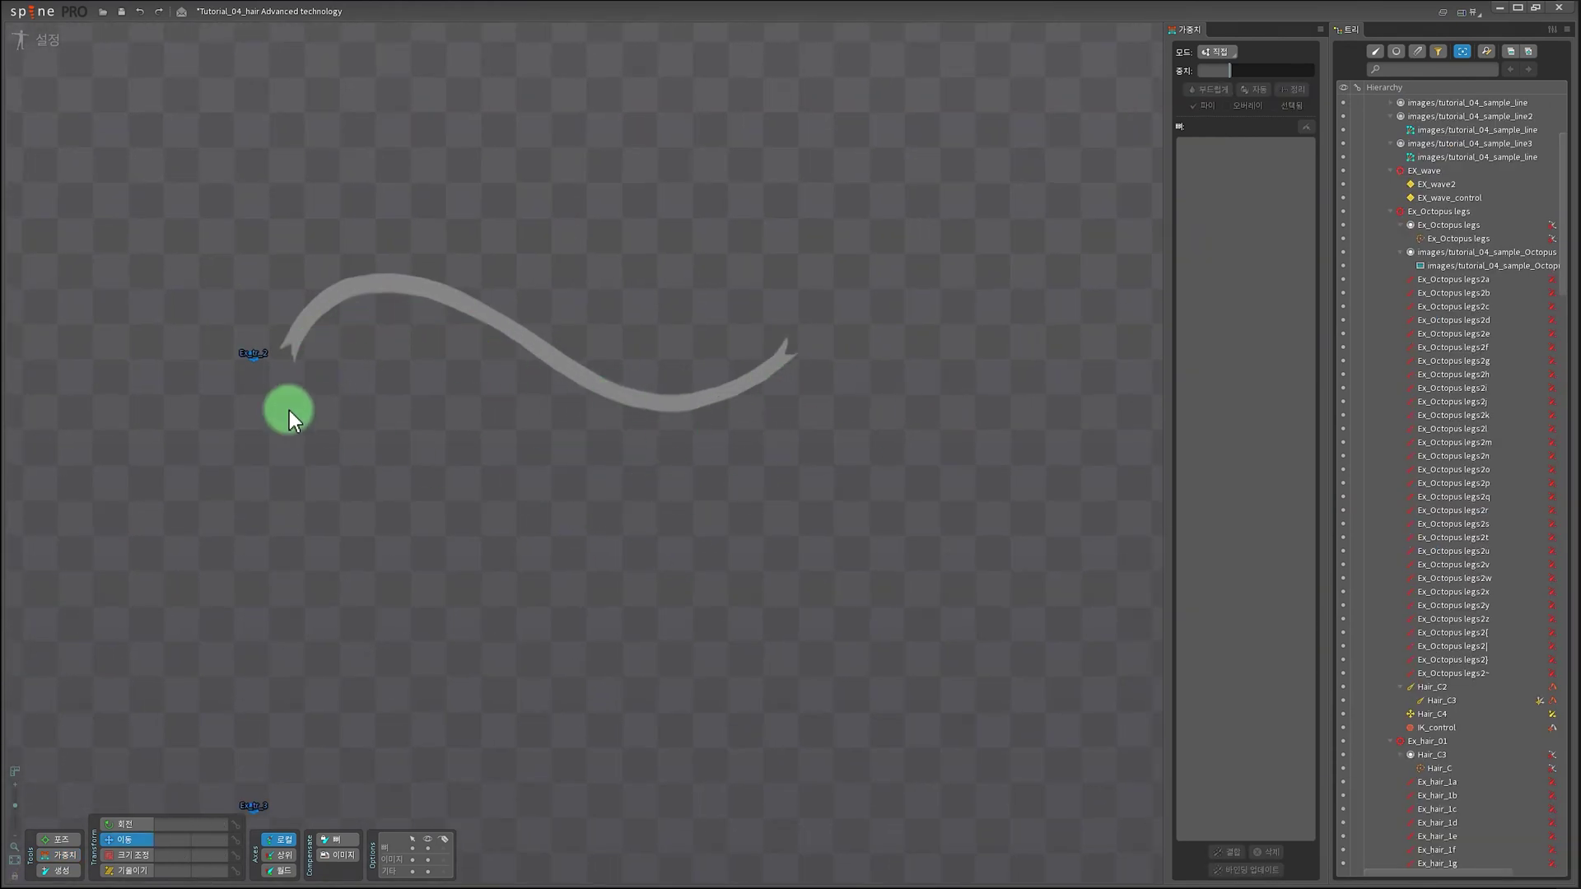
mouse_move(289, 410)
mouse_down()
mouse_move(561, 570)
mouse_move(532, 461)
mouse_up()
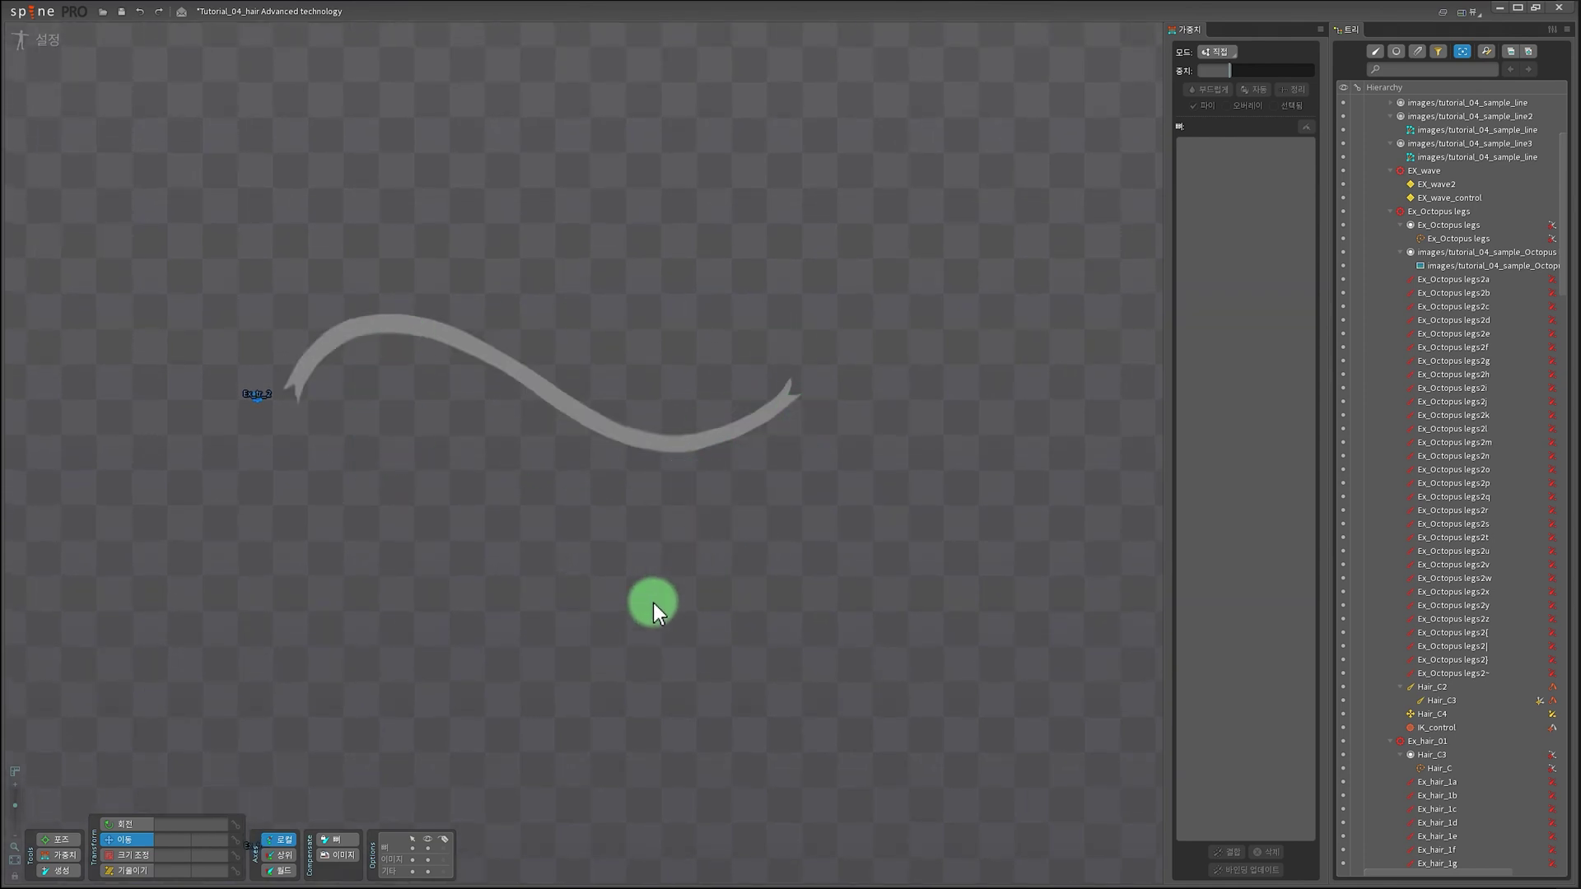
drag(654, 603, 639, 570)
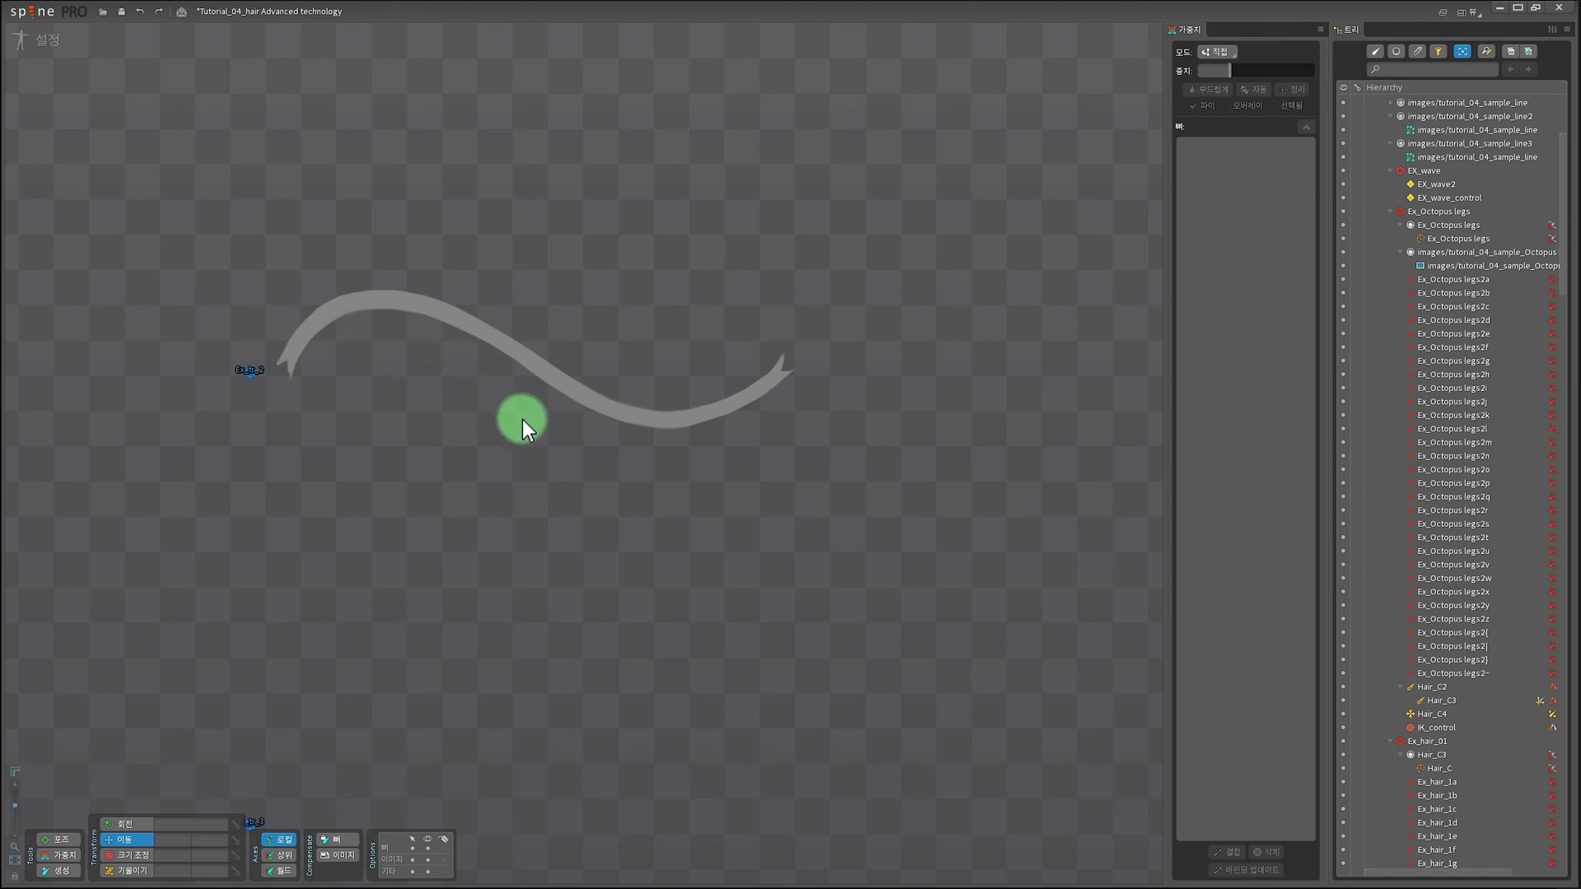
drag(523, 418, 657, 447)
drag(635, 555, 778, 392)
drag(619, 496, 599, 547)
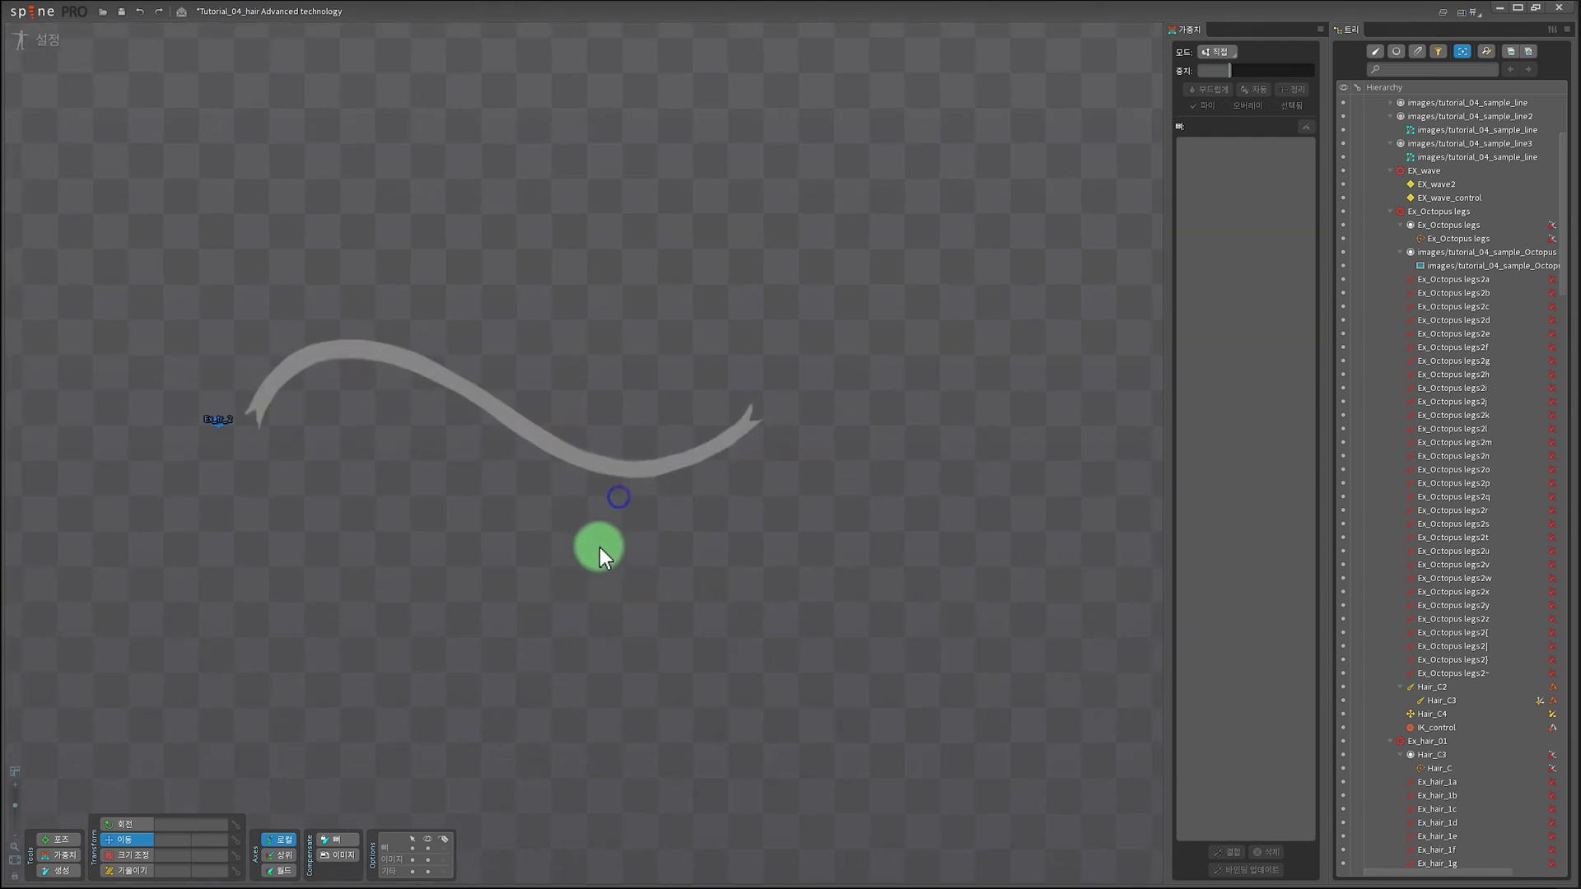
mouse_move(531, 590)
mouse_down()
mouse_move(511, 560)
mouse_move(508, 584)
mouse_up()
Step: Create a zero-length child bone of Ex_tr_2 at the ribbon's left end and give it a square icon
click(191, 422)
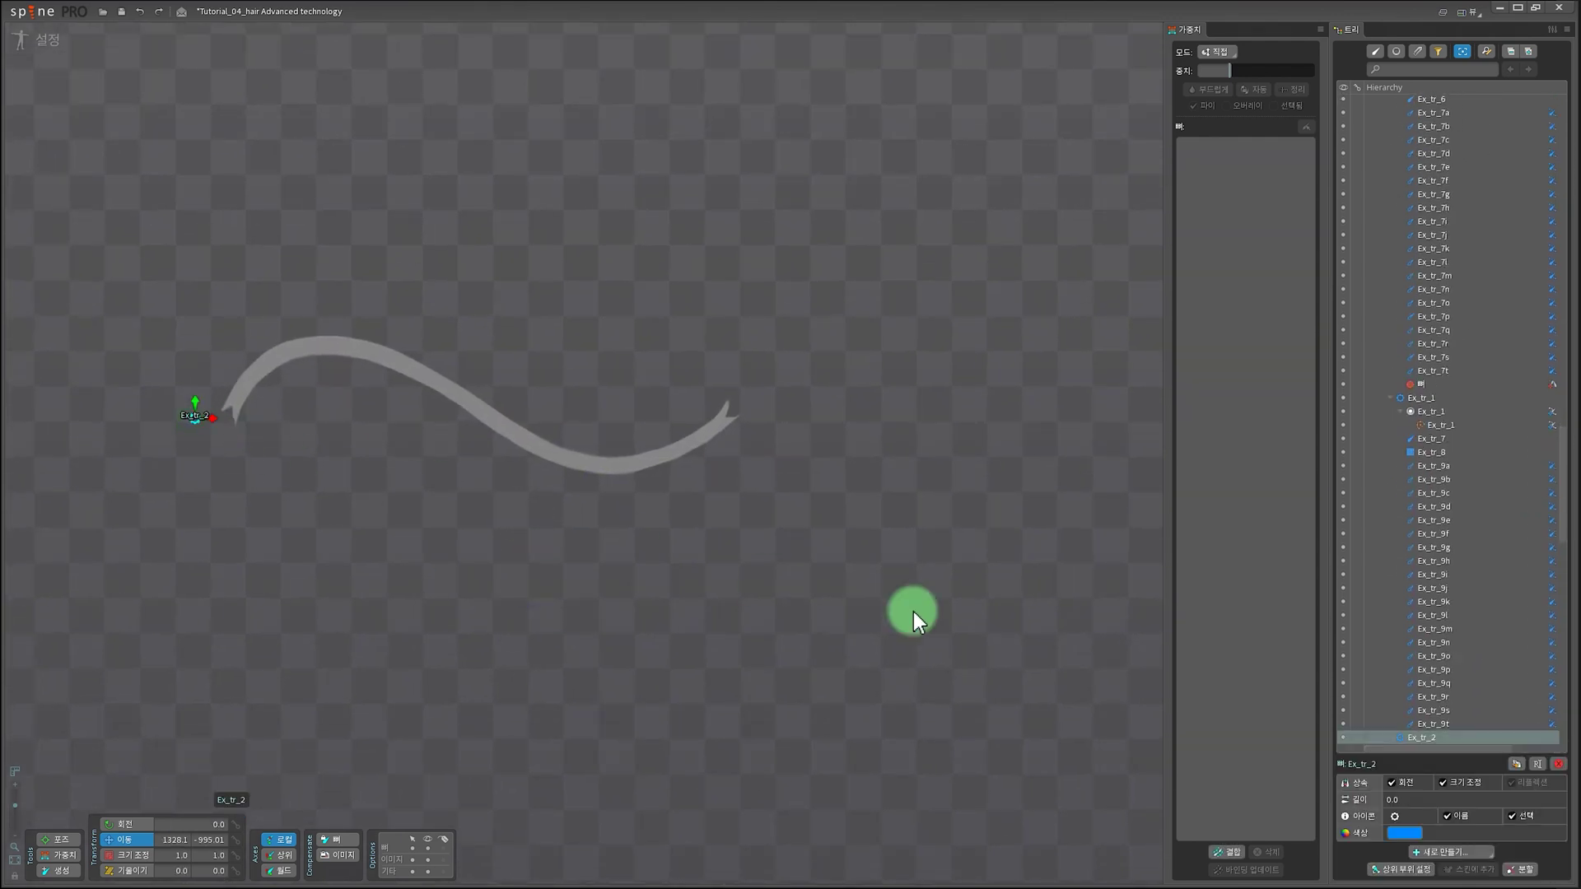
click(57, 871)
scroll(409, 528, up, 2)
drag(290, 469, 390, 574)
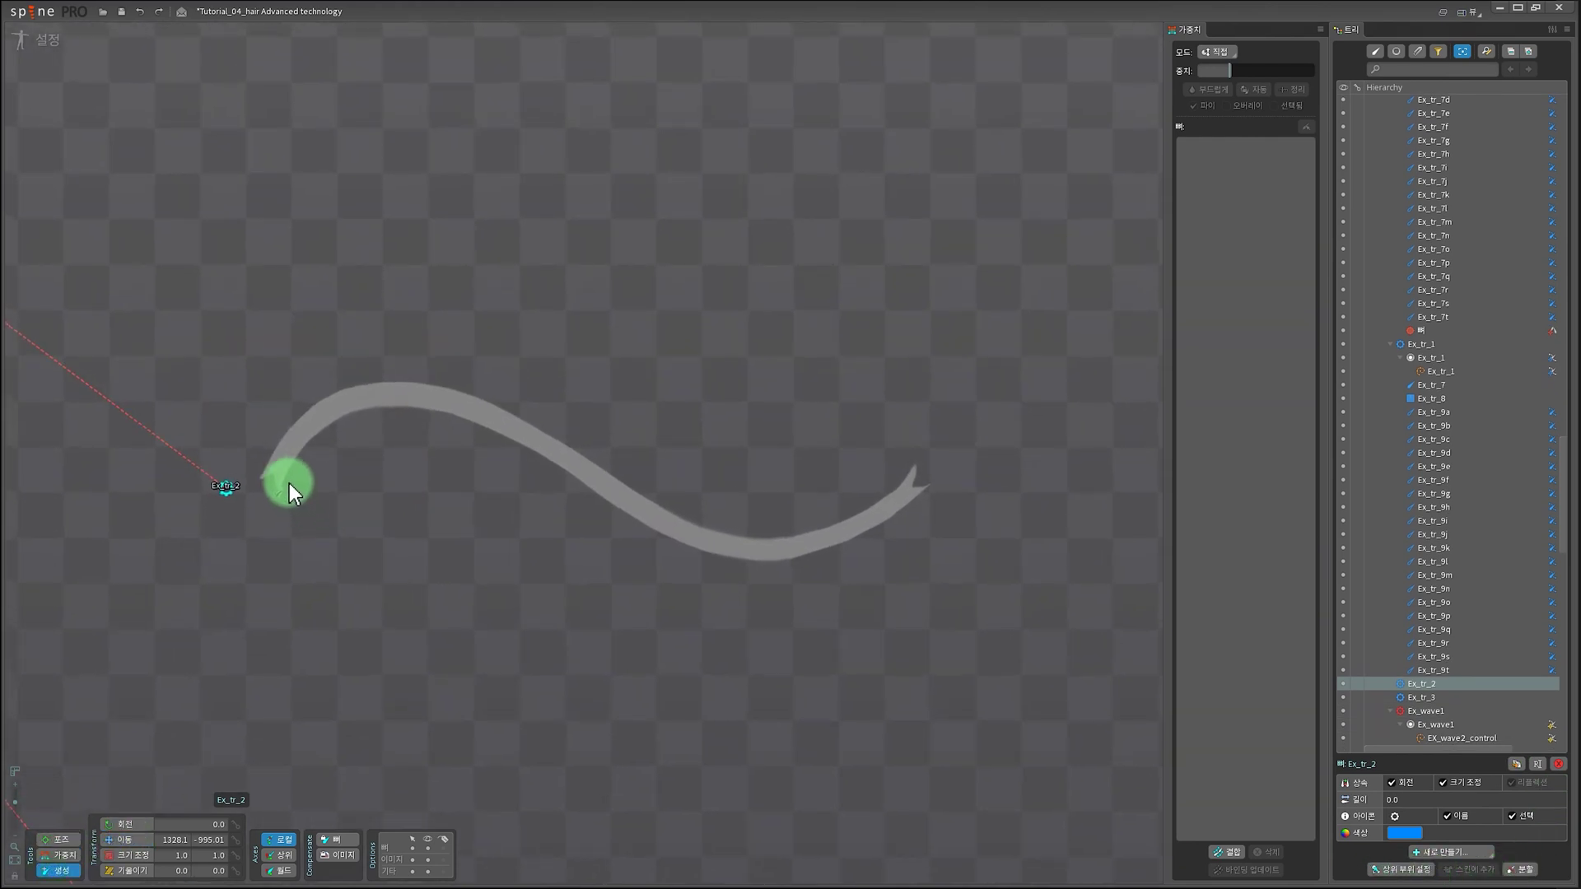
click(278, 457)
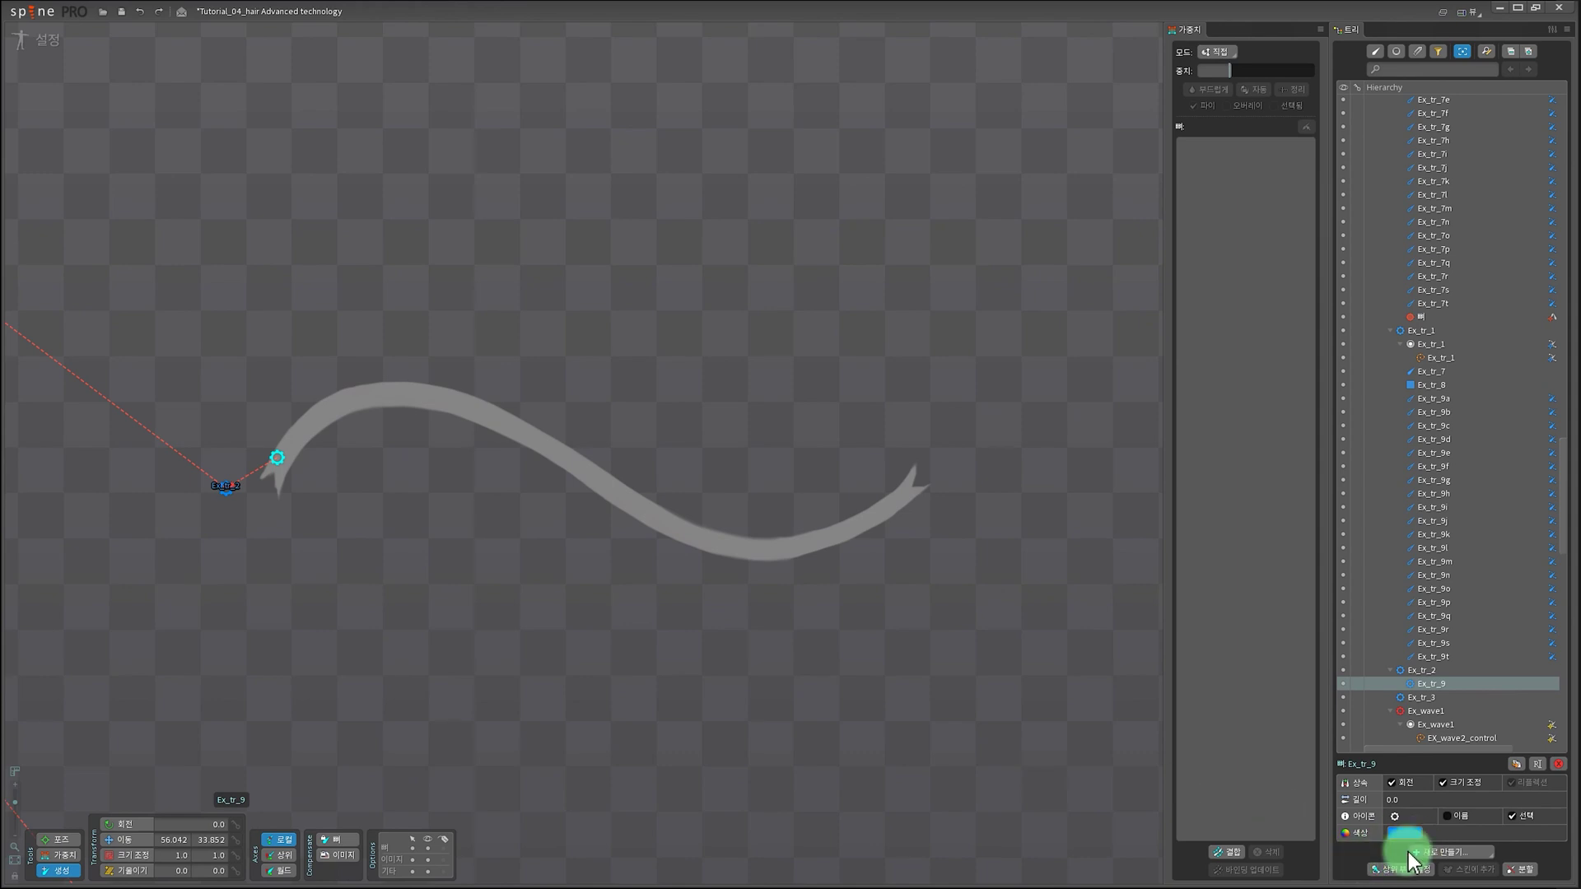
click(1394, 816)
click(1449, 695)
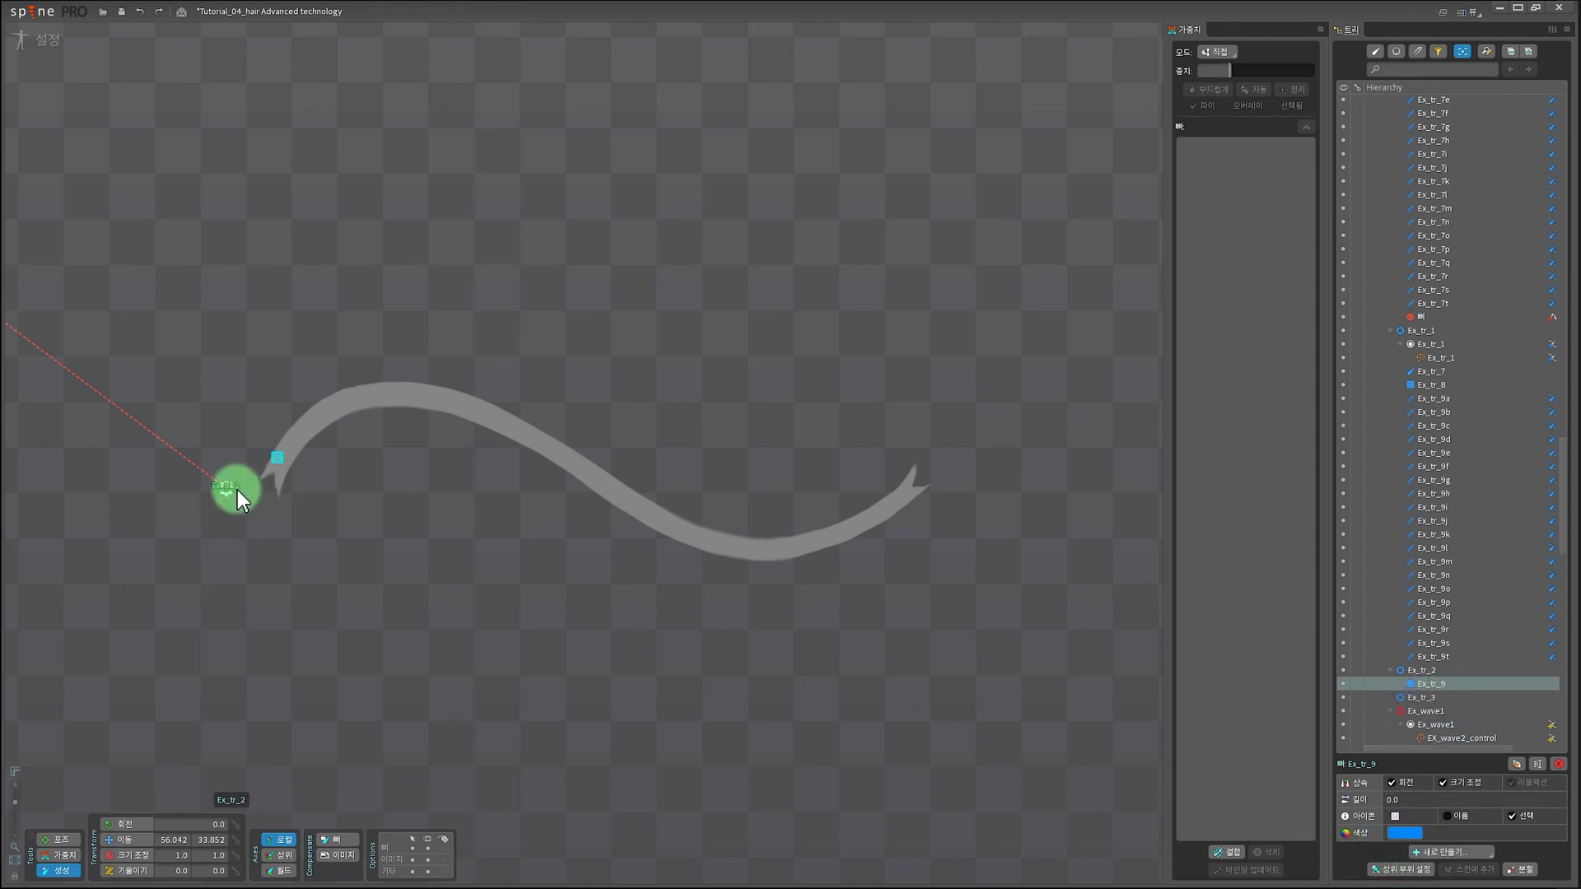
Step: Create a second zero-length child bone of Ex_tr_2 at the ribbon's right end and give it a square icon
click(237, 491)
click(911, 491)
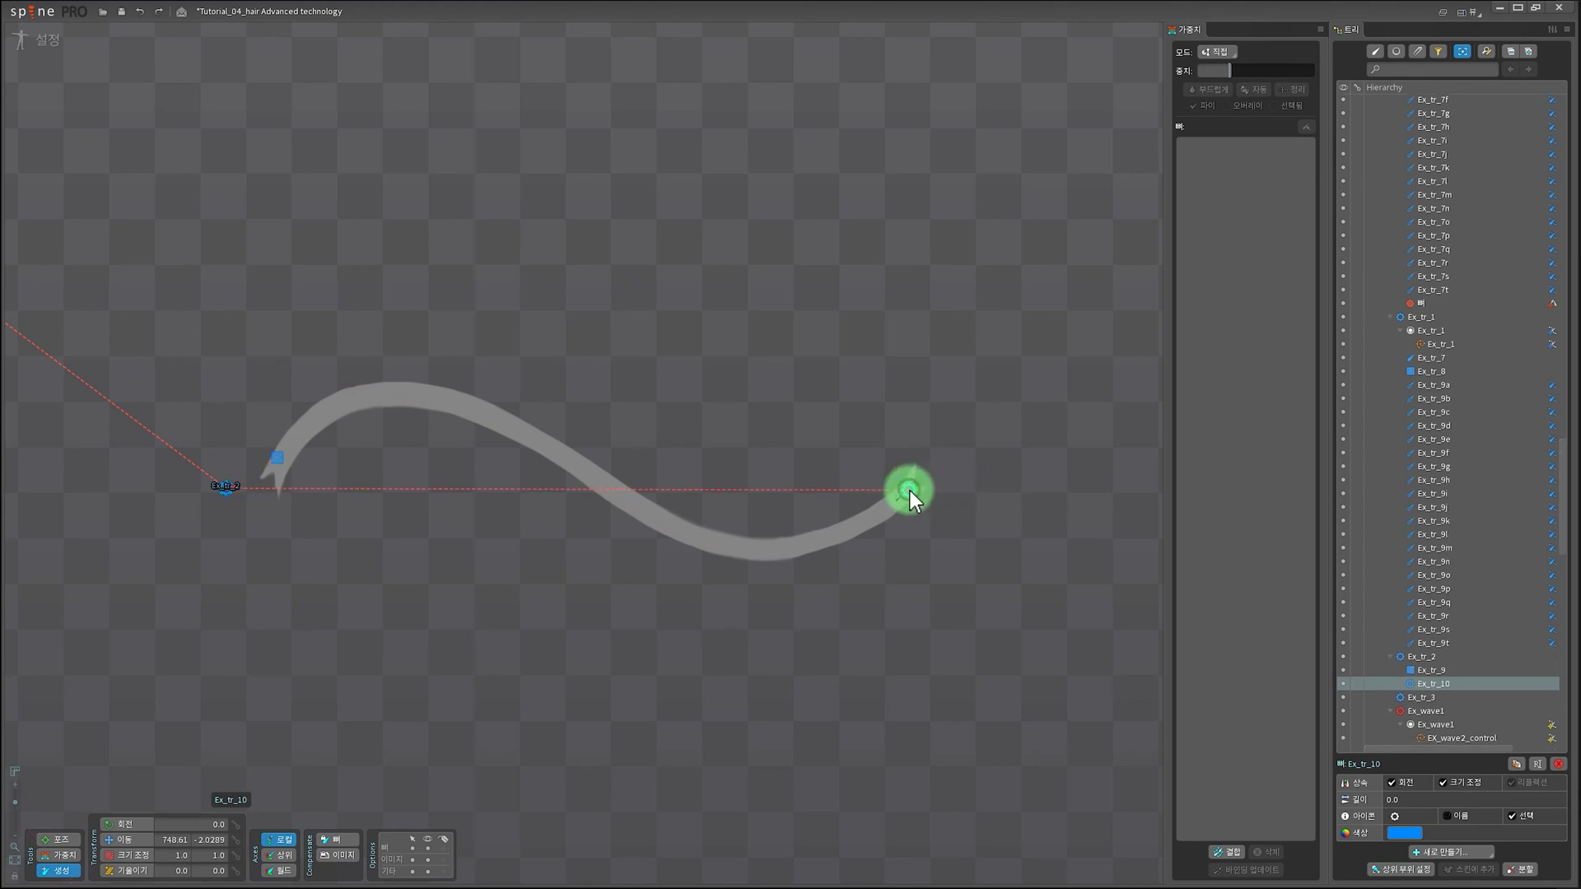
click(1394, 817)
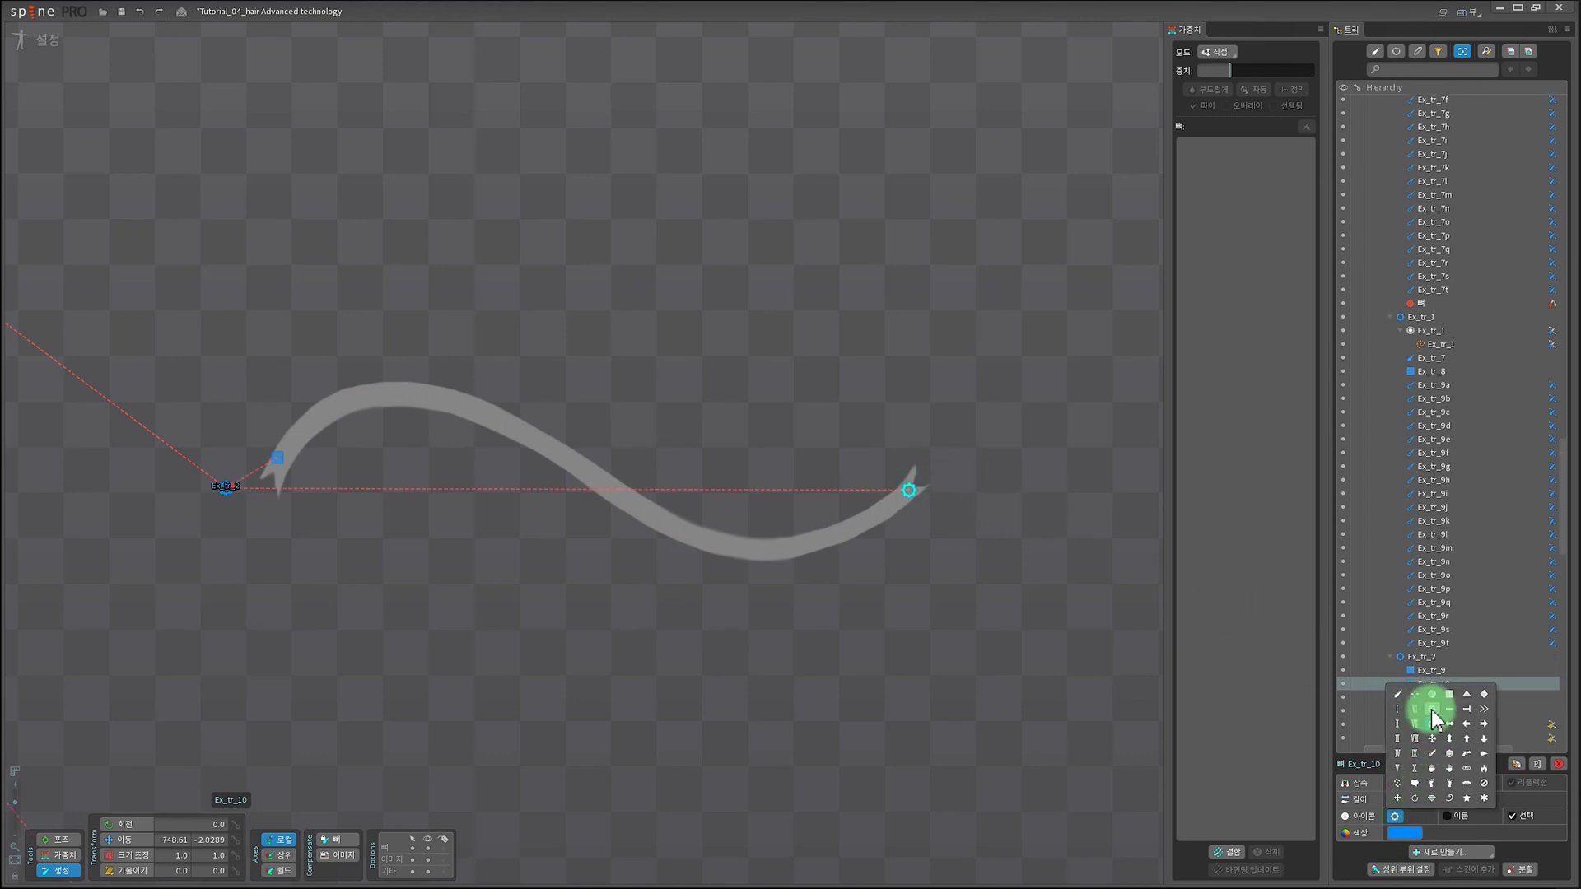
click(1449, 695)
scroll(768, 621, down, 1)
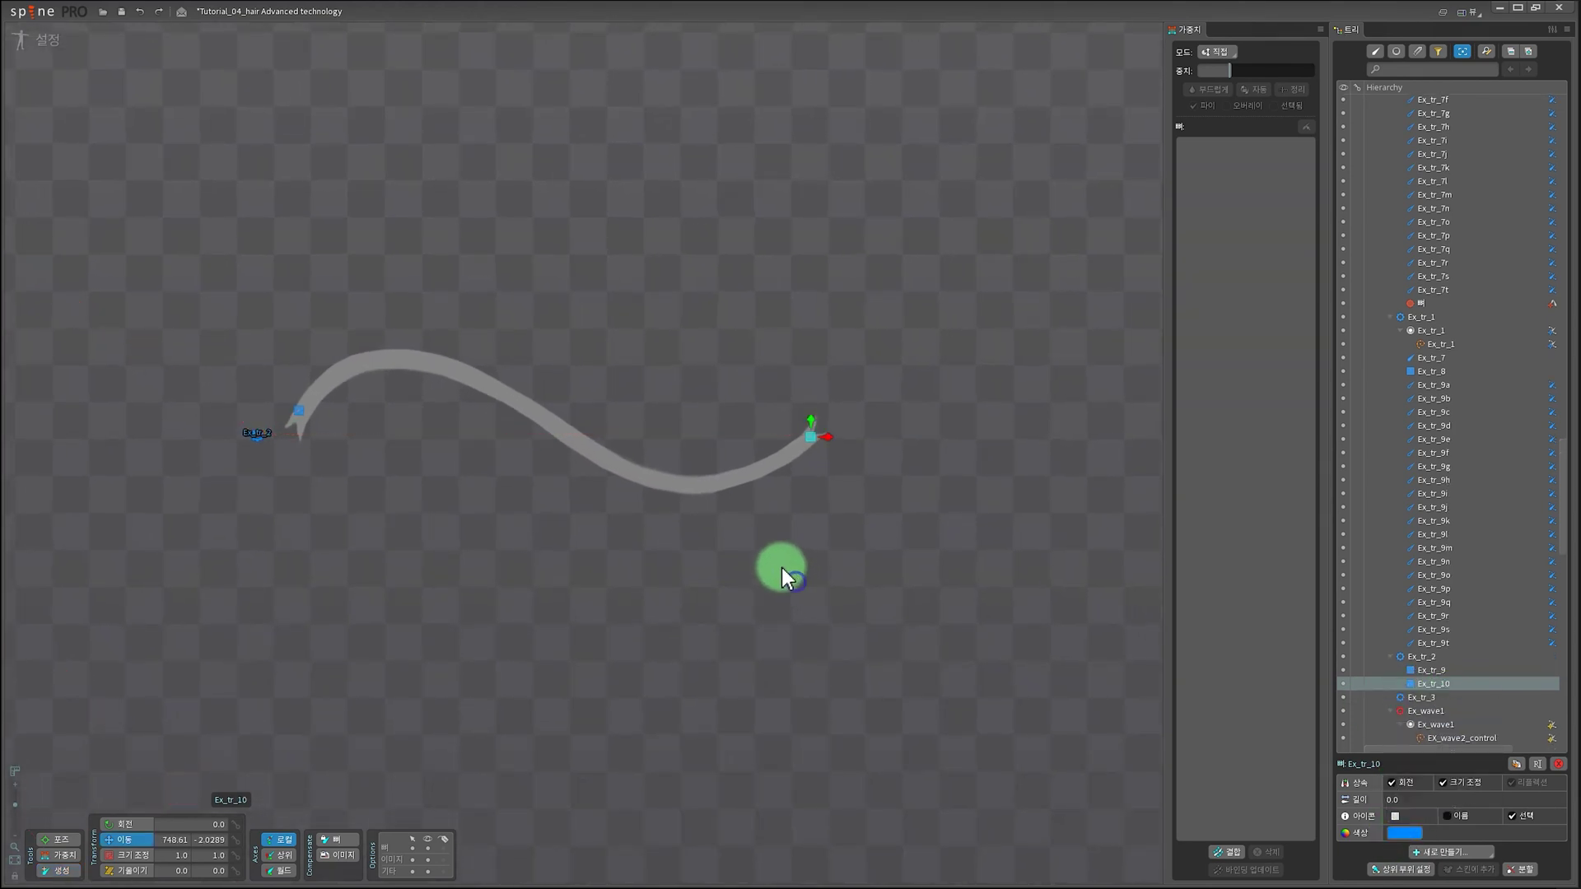
Step: Bind the gray ribbon mesh to the Ex_tr_9 and Ex_tr_10 bones
scroll(591, 535, up, 2)
click(654, 475)
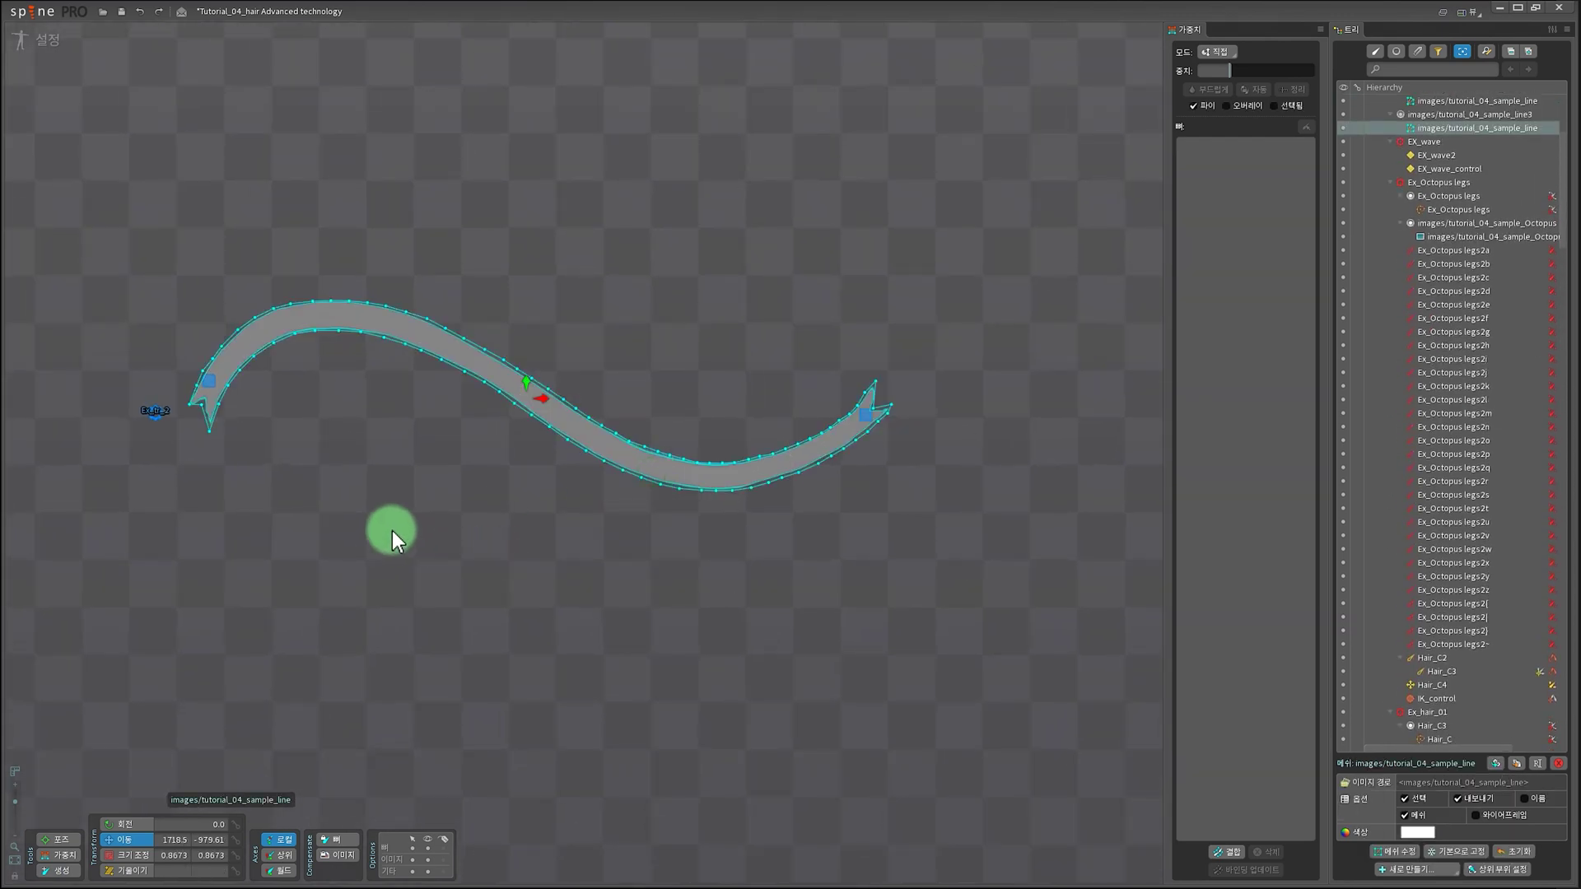
click(1235, 853)
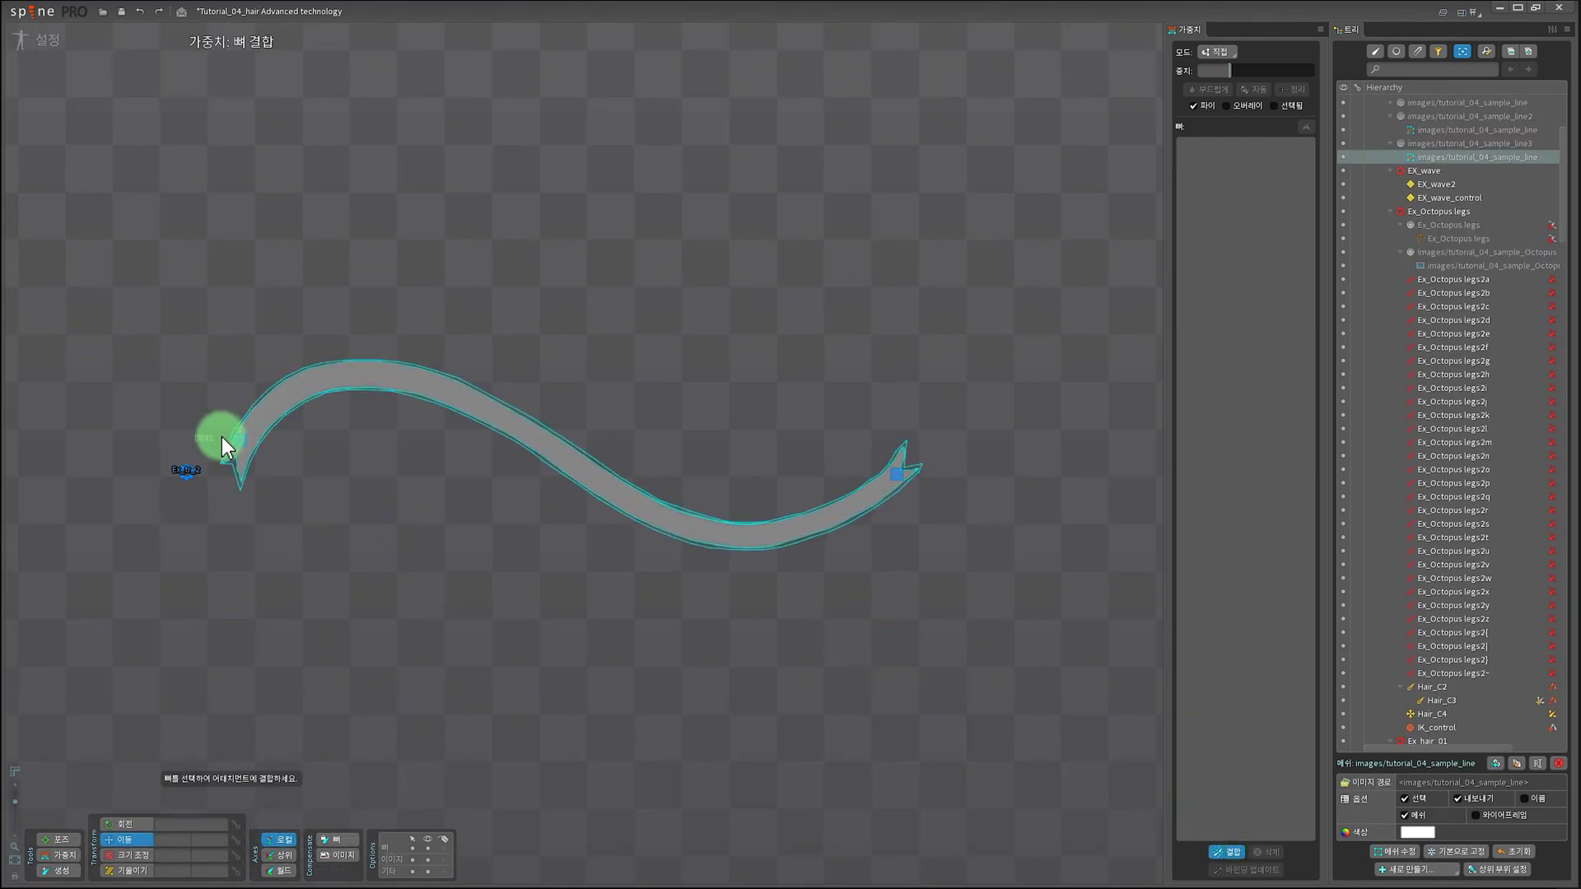
click(241, 441)
click(899, 473)
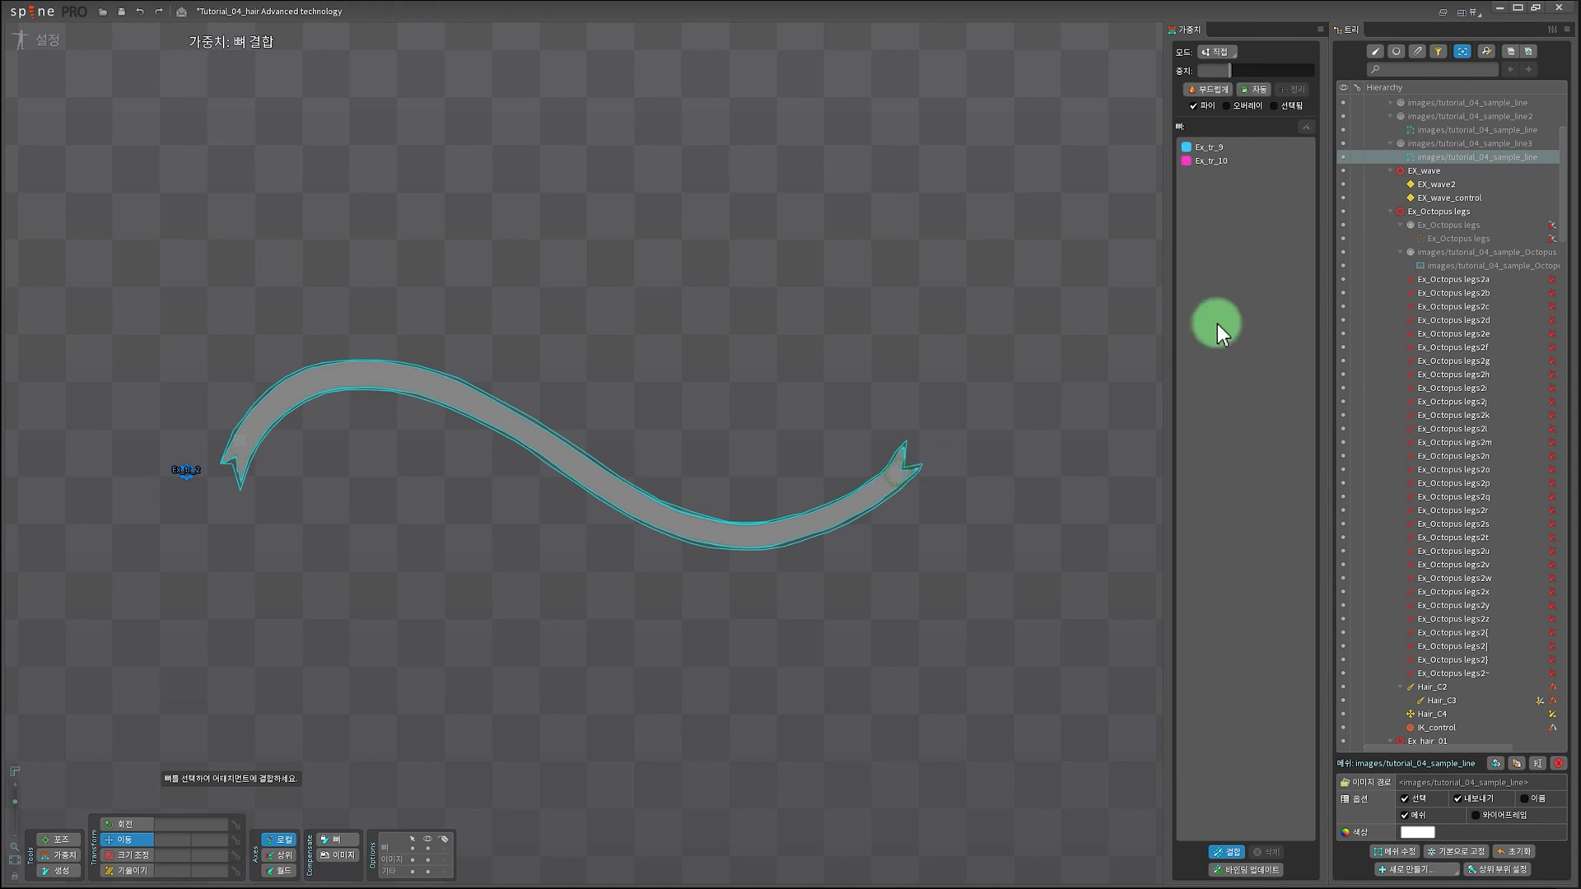
key(Escape)
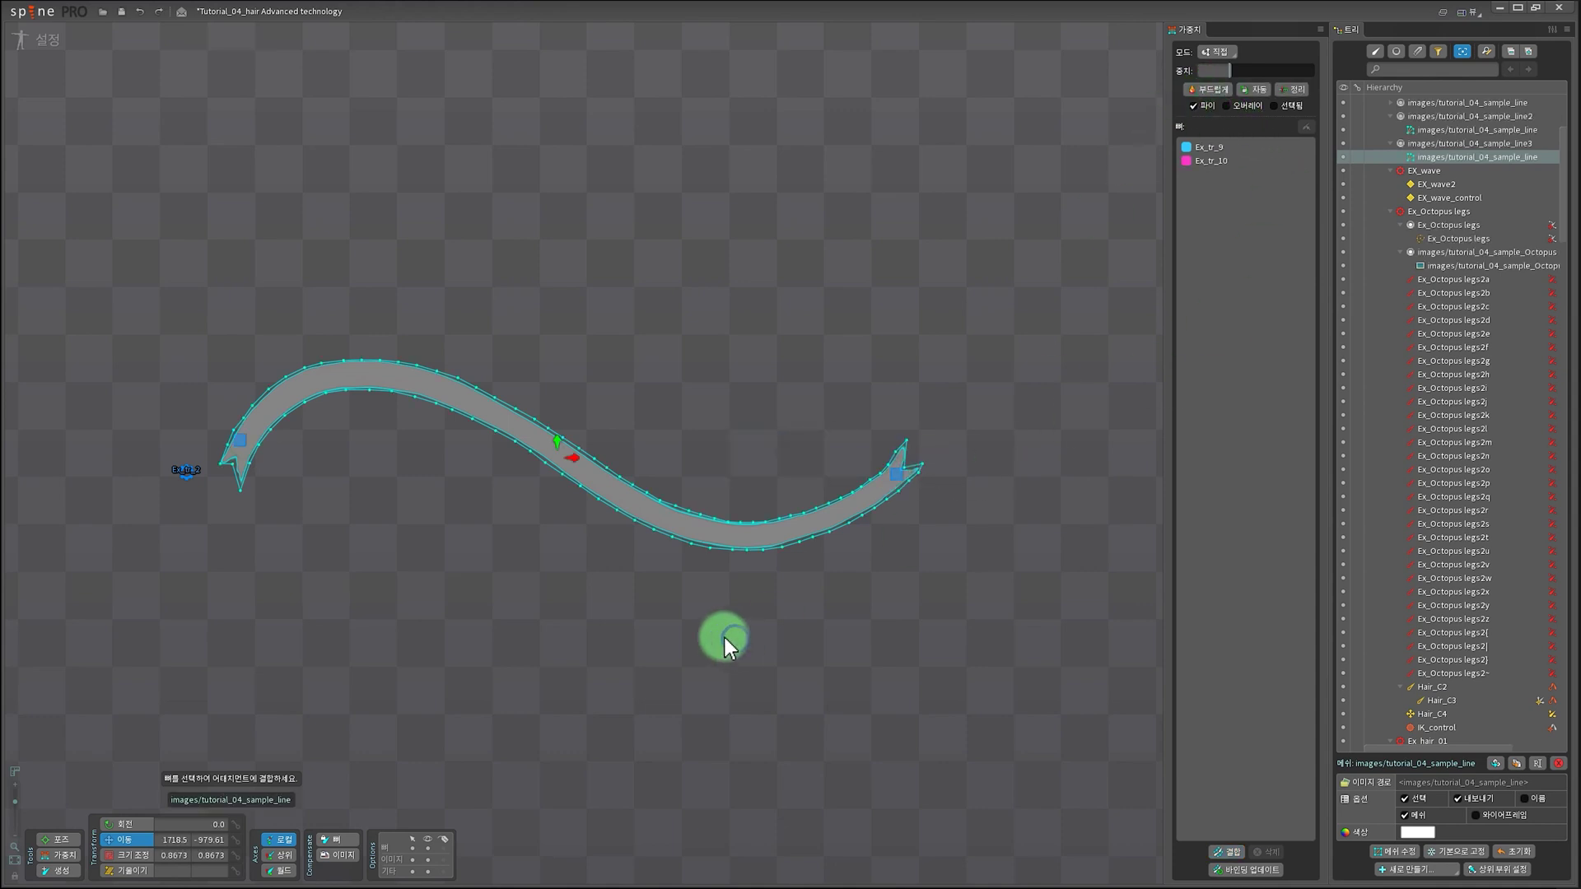
Step: Show the bone weights on the gray ribbon mesh to check how the two control bones share its vertices
scroll(557, 649, down, 3)
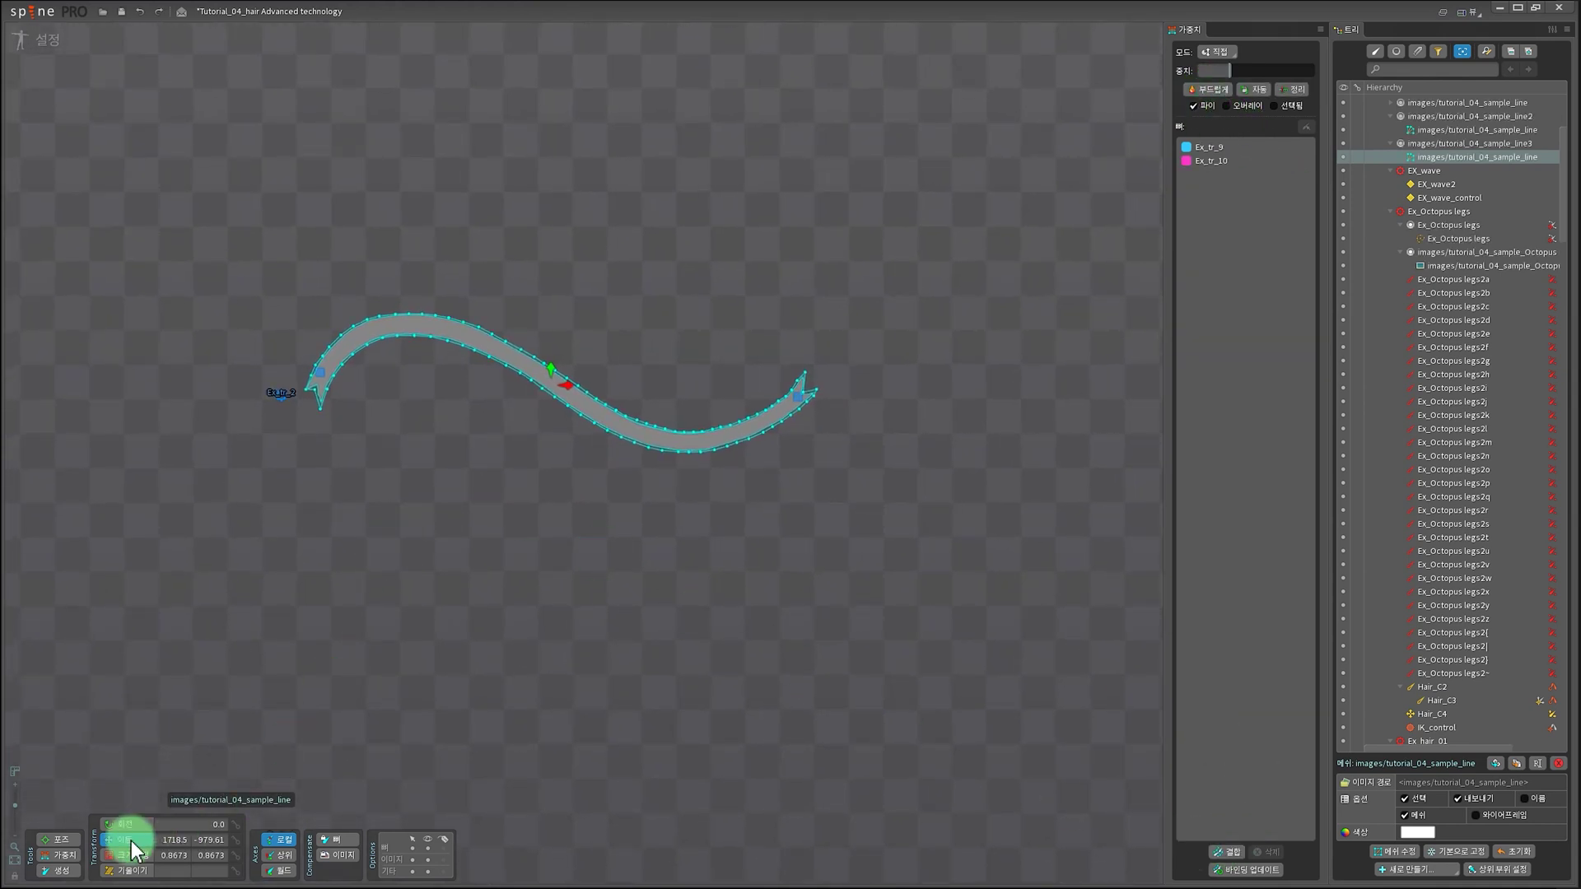
click(62, 855)
scroll(611, 602, up, 2)
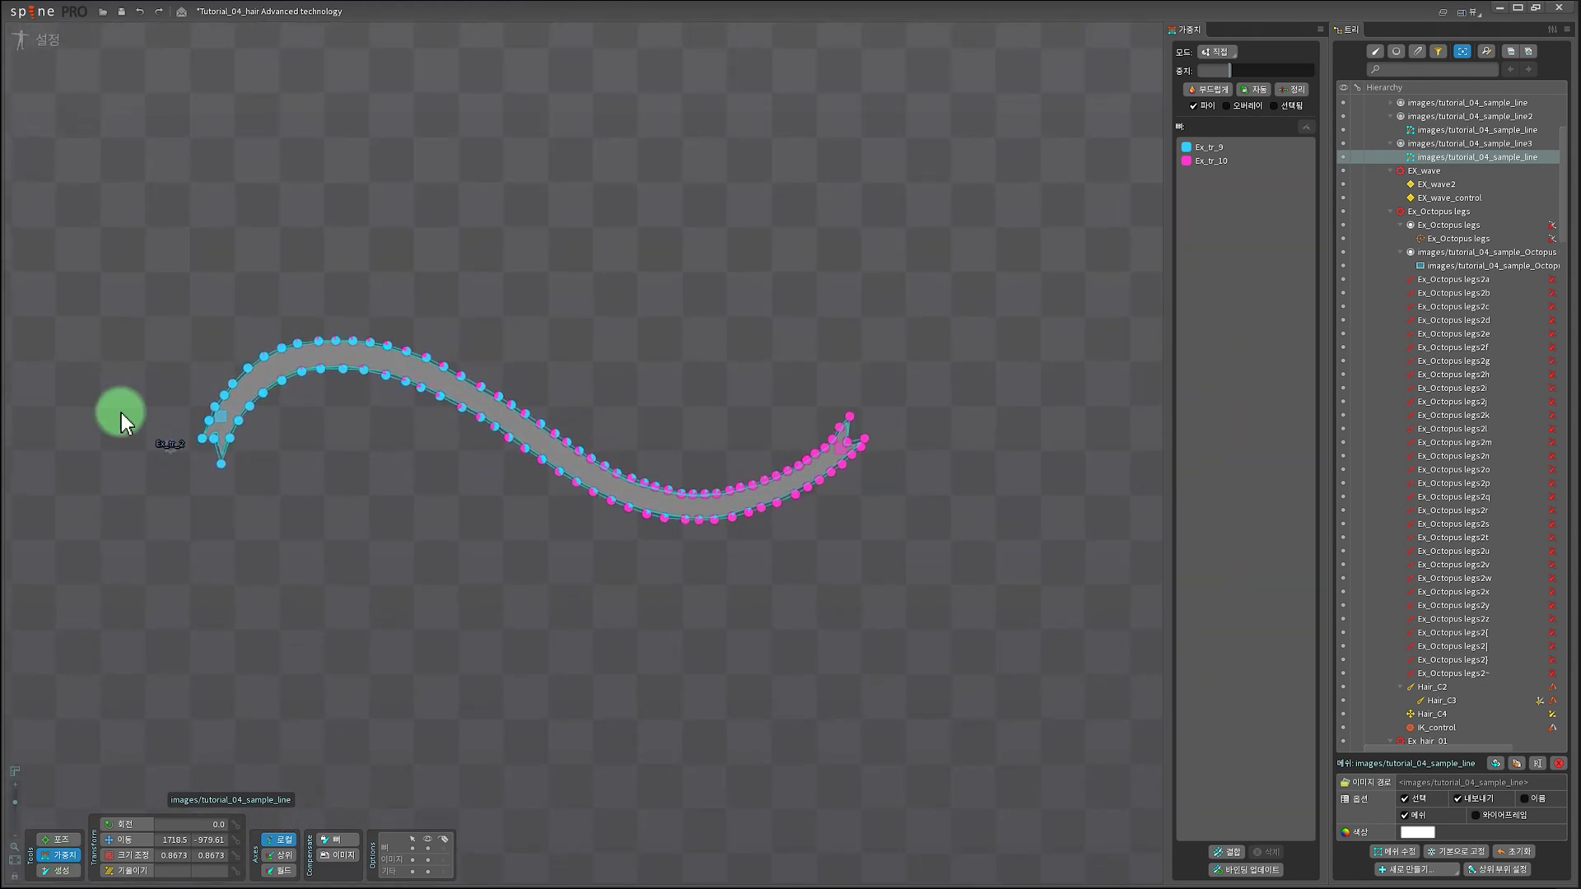
key(space)
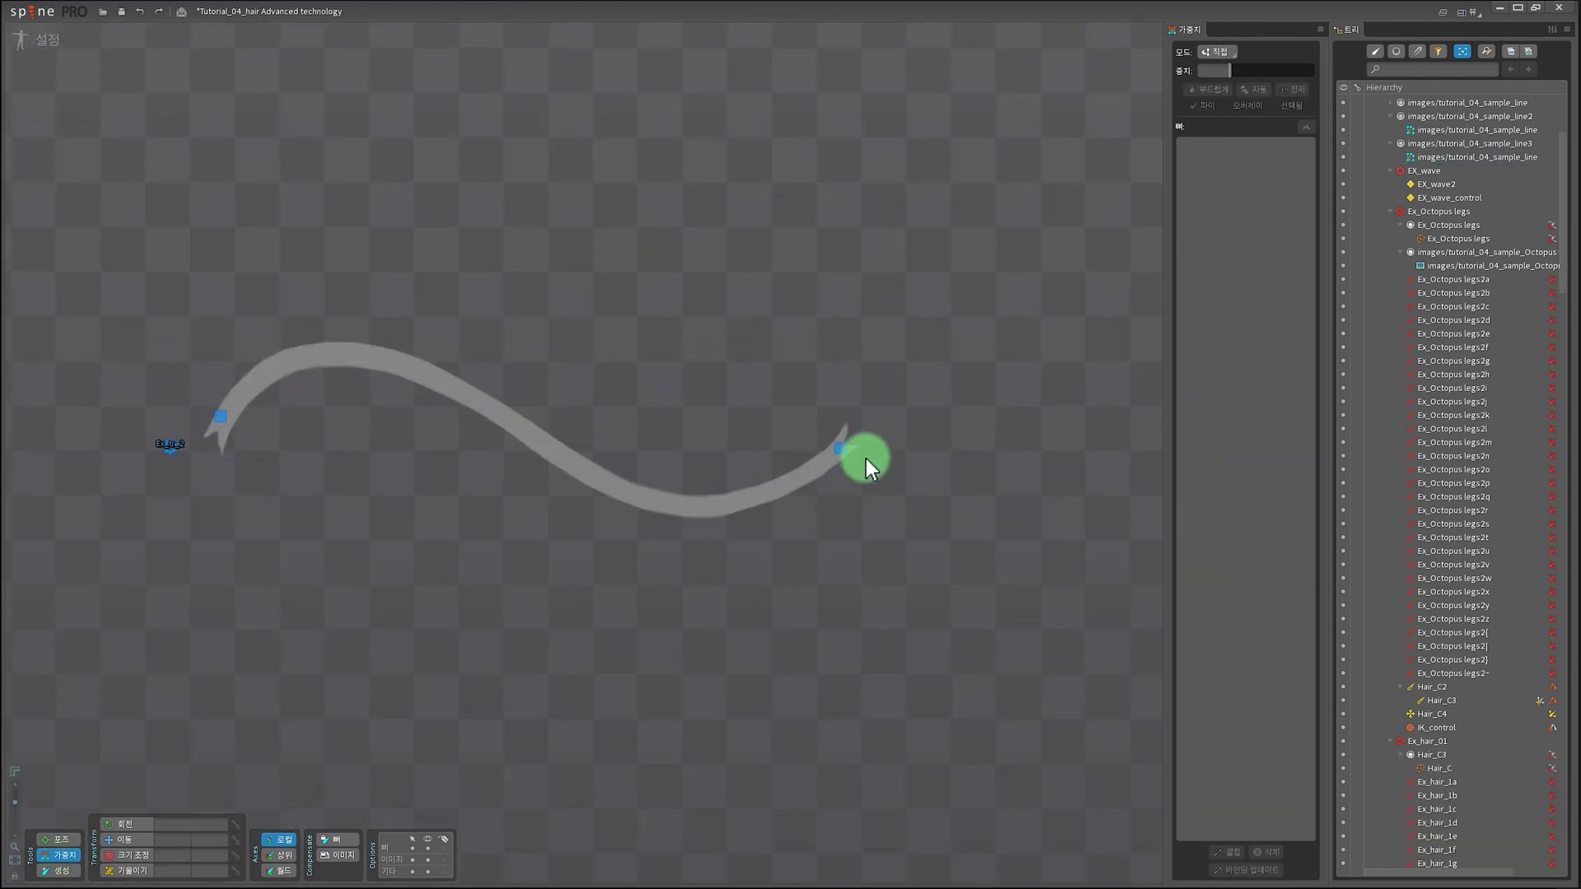
Step: Select the Ex_tr_10 bone at the ribbon's right end with the Rotate tool active
click(838, 449)
key(space)
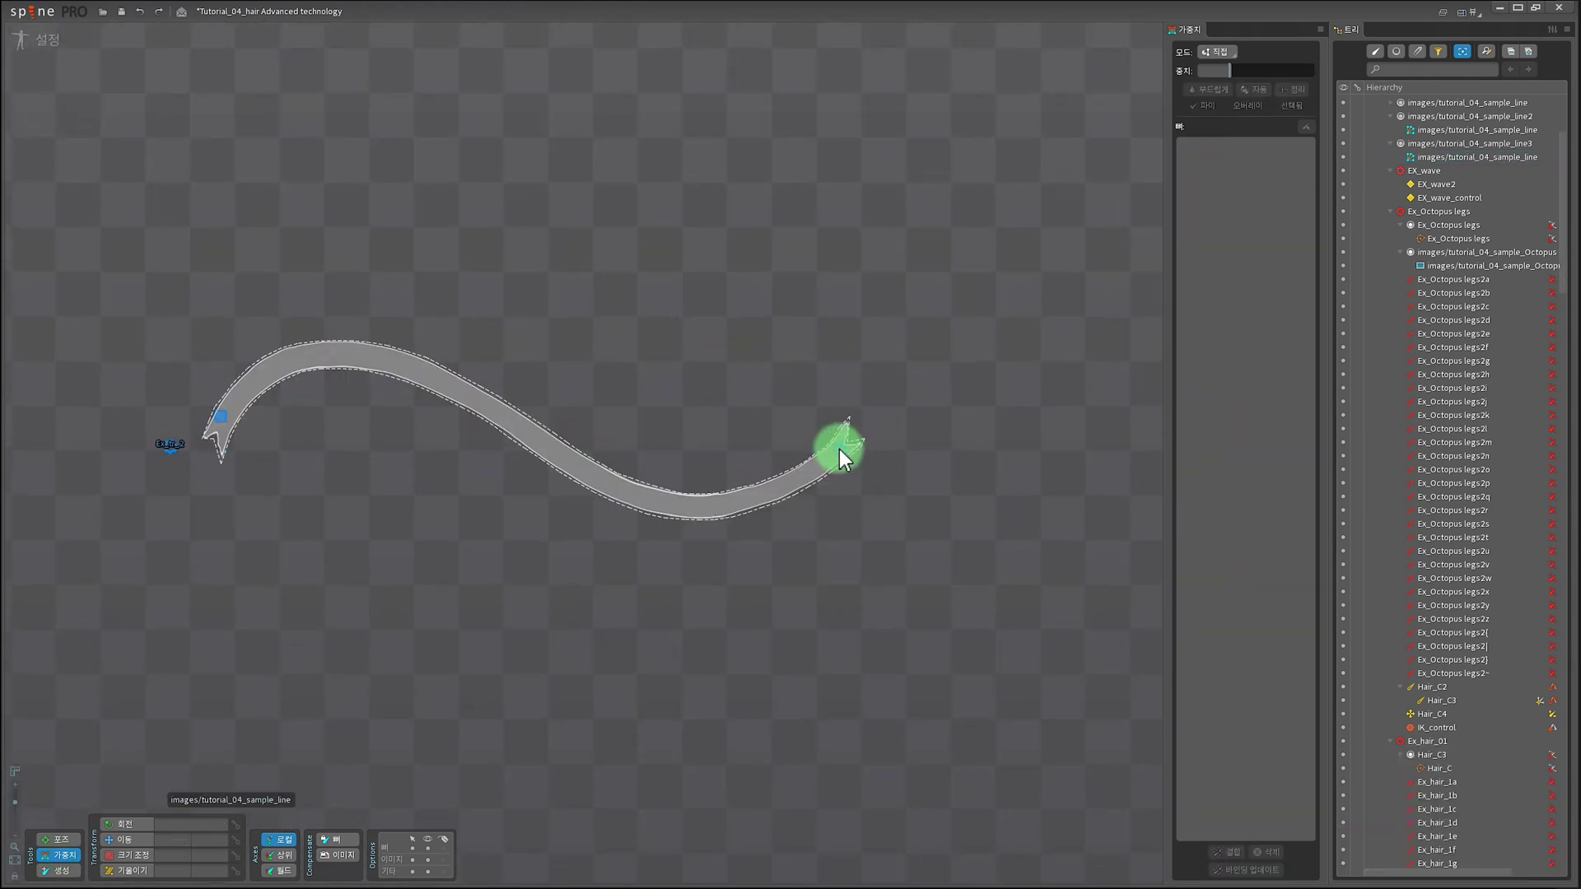
click(841, 448)
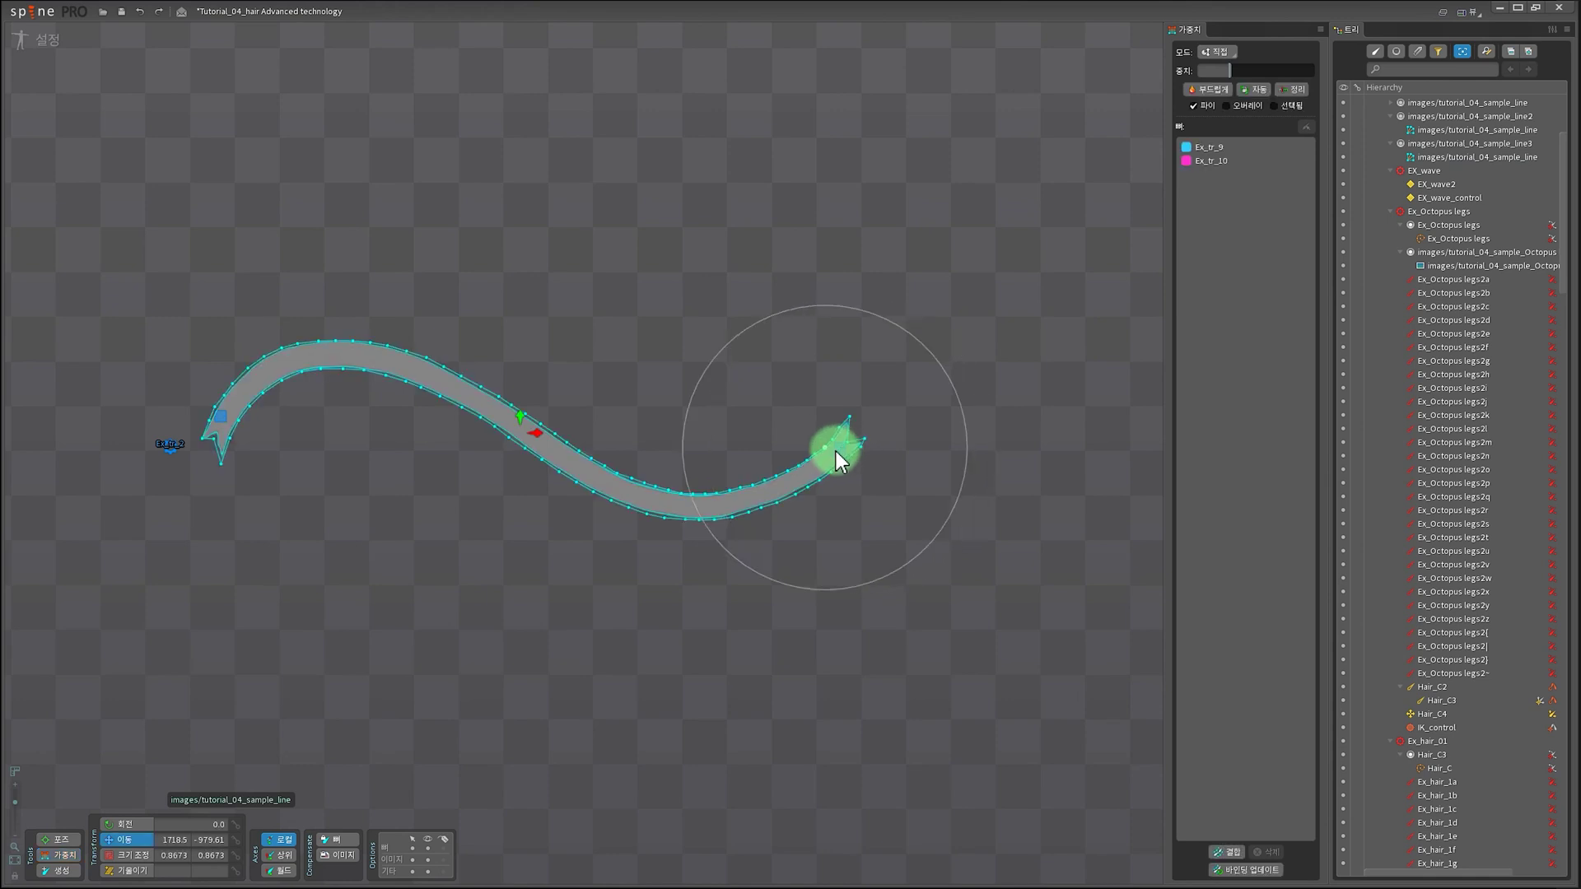
click(119, 824)
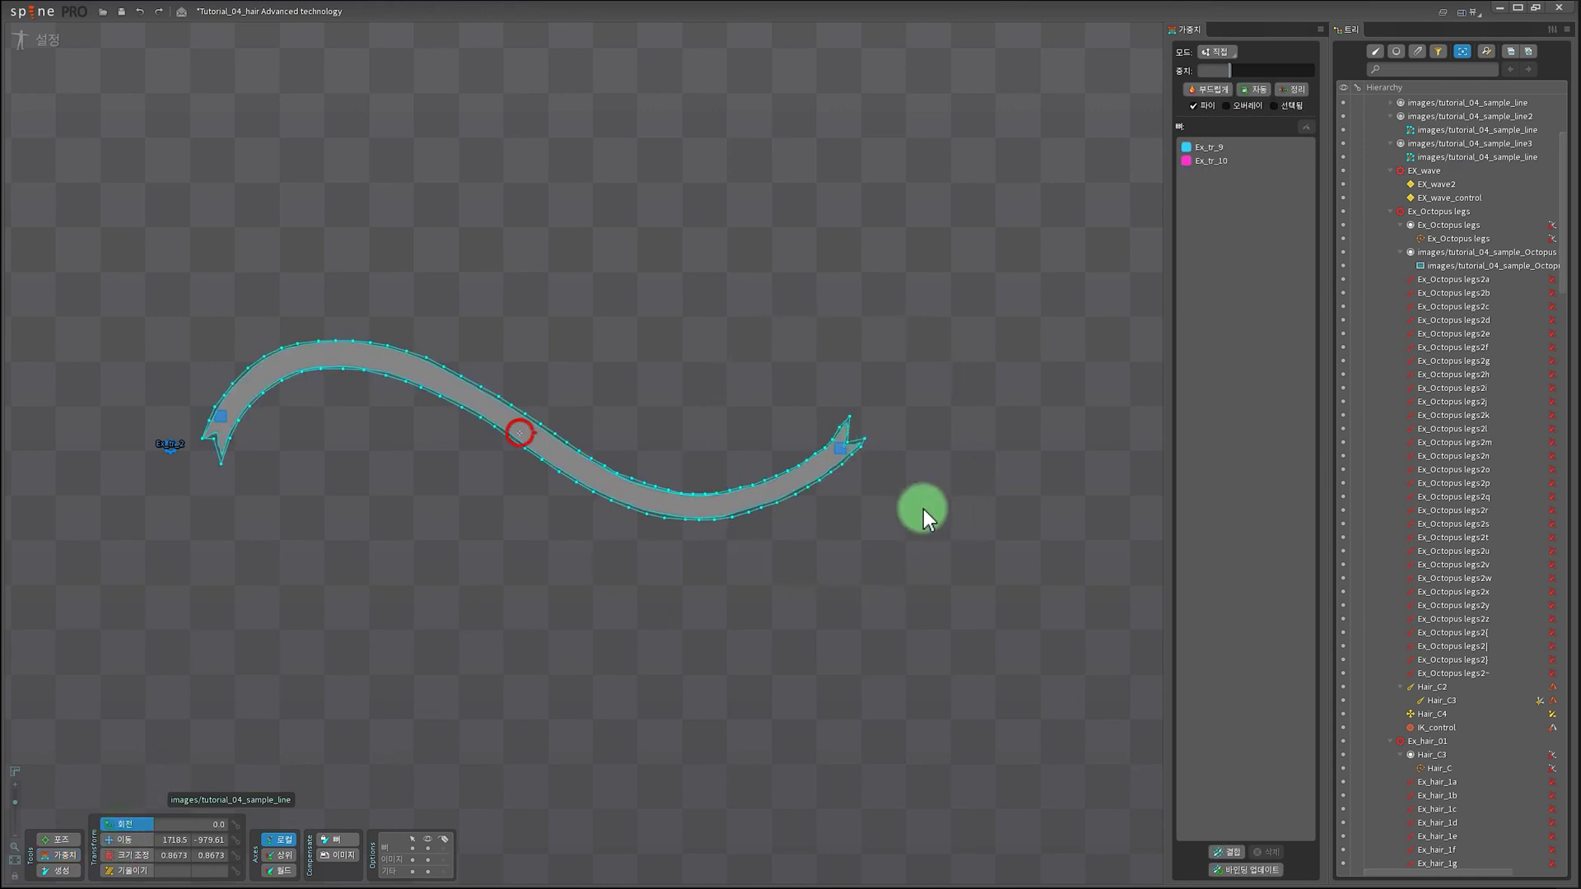
key(space)
click(840, 448)
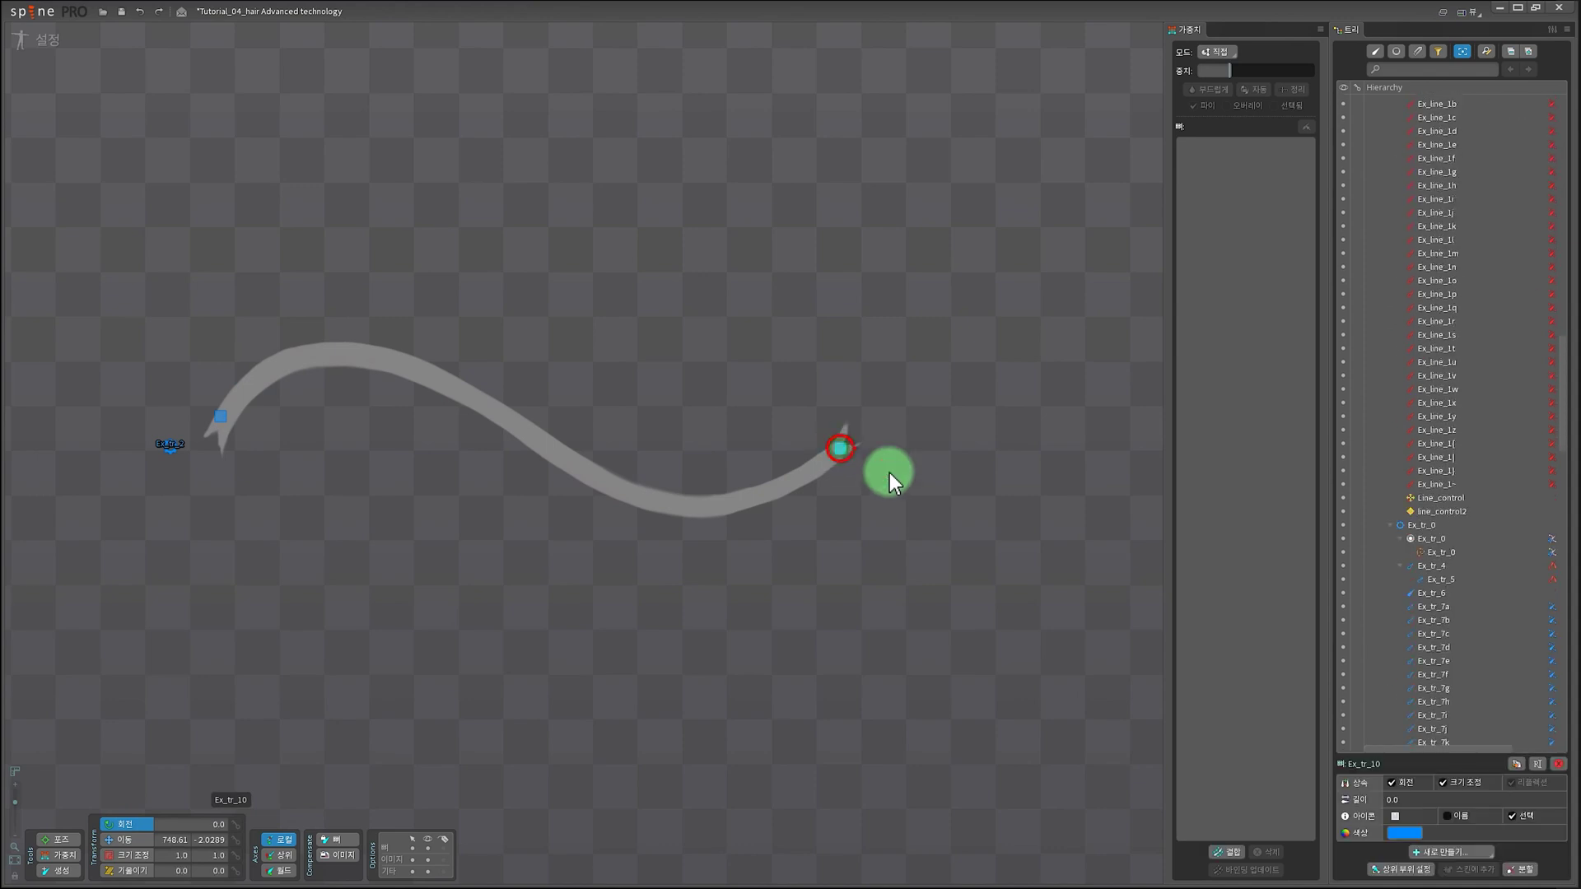
mouse_move(951, 590)
mouse_down()
mouse_move(764, 614)
mouse_move(738, 511)
mouse_move(832, 439)
mouse_move(841, 517)
mouse_move(710, 506)
mouse_move(698, 435)
mouse_move(809, 396)
mouse_move(677, 503)
mouse_move(867, 377)
mouse_move(913, 464)
mouse_move(862, 508)
mouse_move(899, 519)
mouse_move(795, 634)
mouse_up()
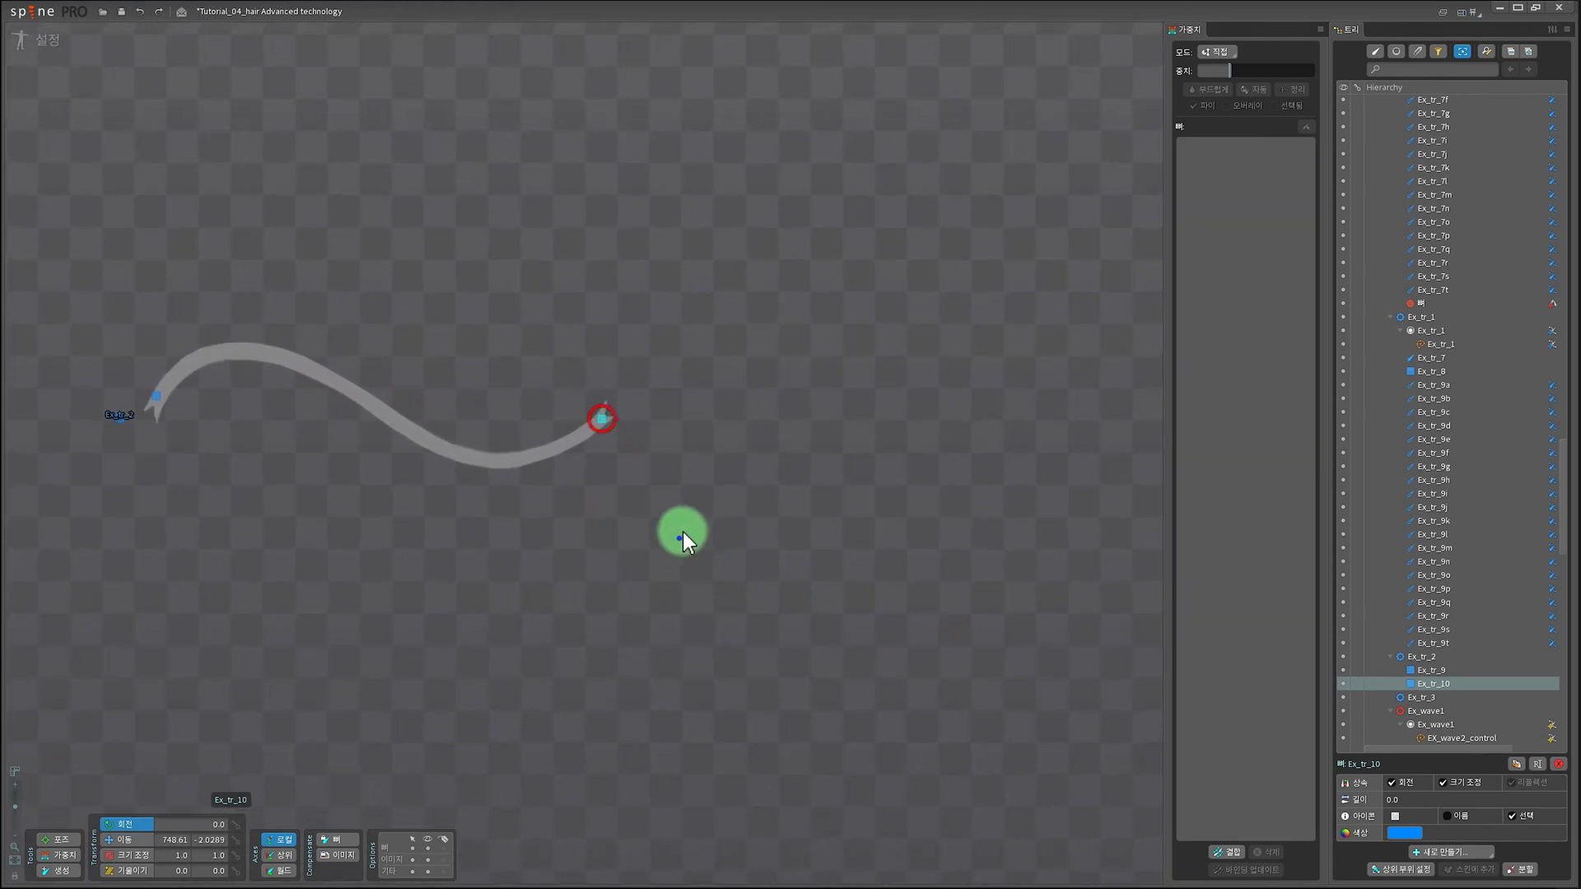
mouse_move(667, 505)
mouse_down()
mouse_move(639, 572)
mouse_move(690, 527)
mouse_move(659, 493)
mouse_up()
scroll(639, 572, up, 3)
scroll(626, 493, down, 3)
drag(494, 480, 611, 514)
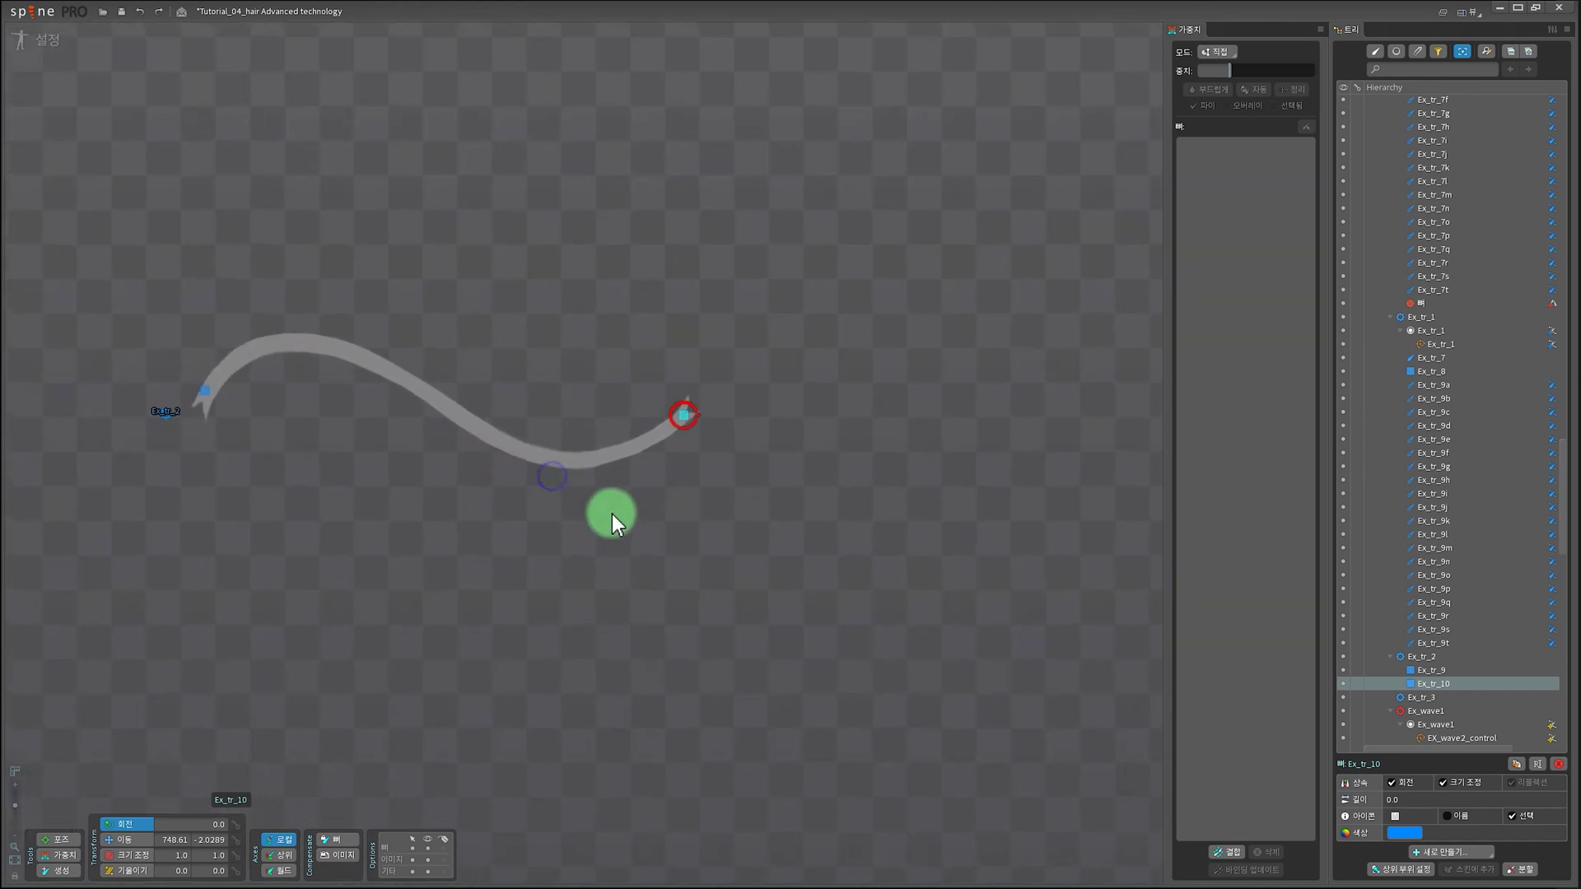
Step: Create a path named Ex_tr_2 under the Ex_tr_2 bone and draw it as a closed three-point loop around the ribbon's right end
click(166, 418)
drag(755, 568, 691, 591)
click(1481, 848)
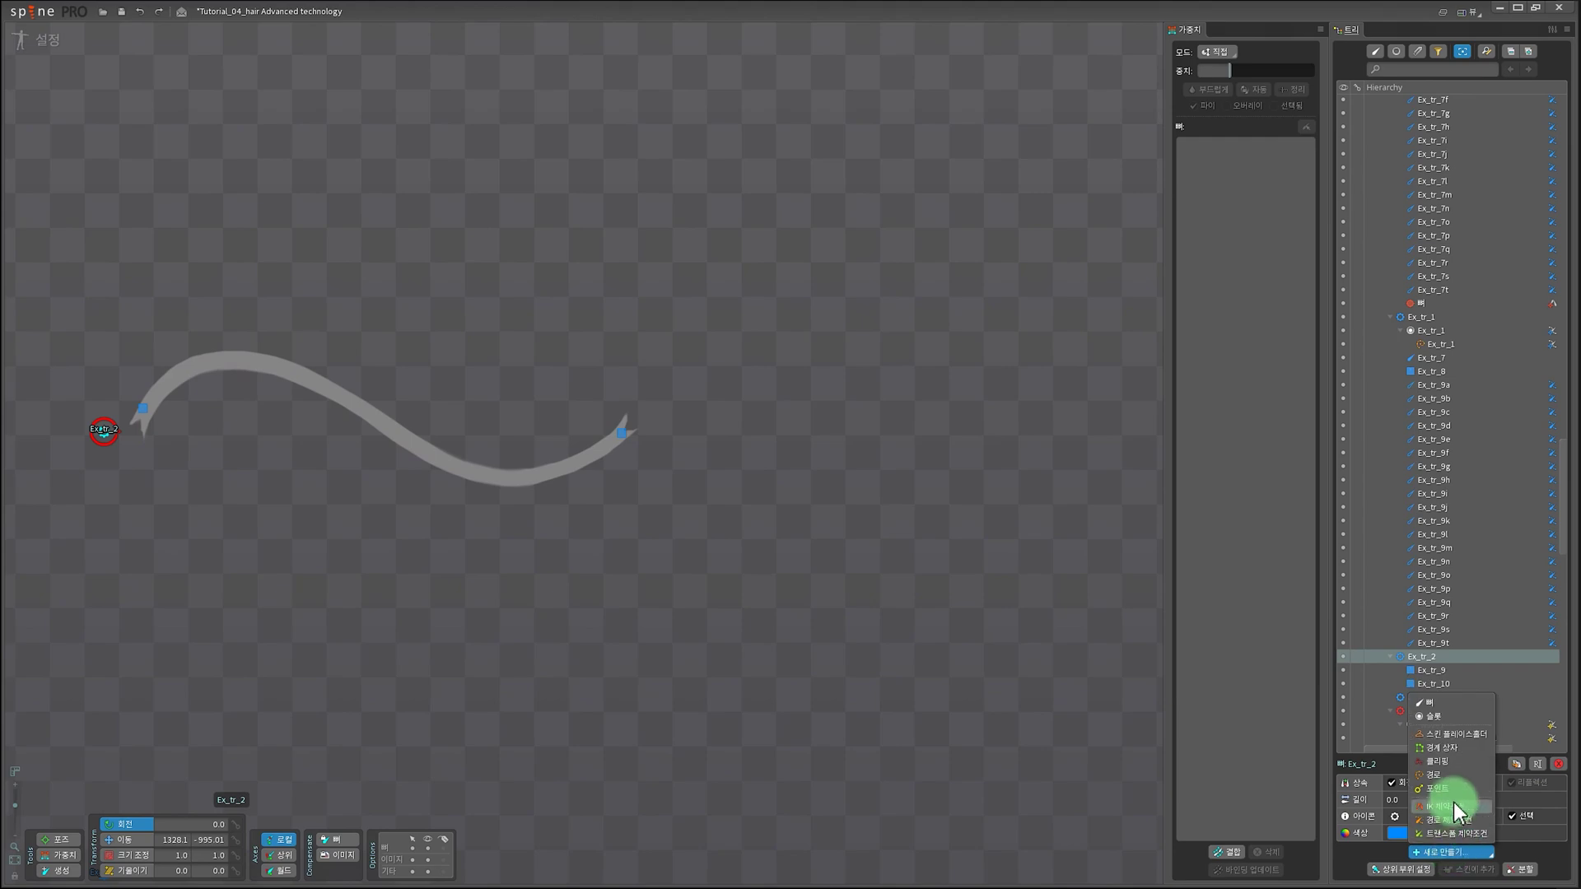
click(1437, 775)
click(774, 481)
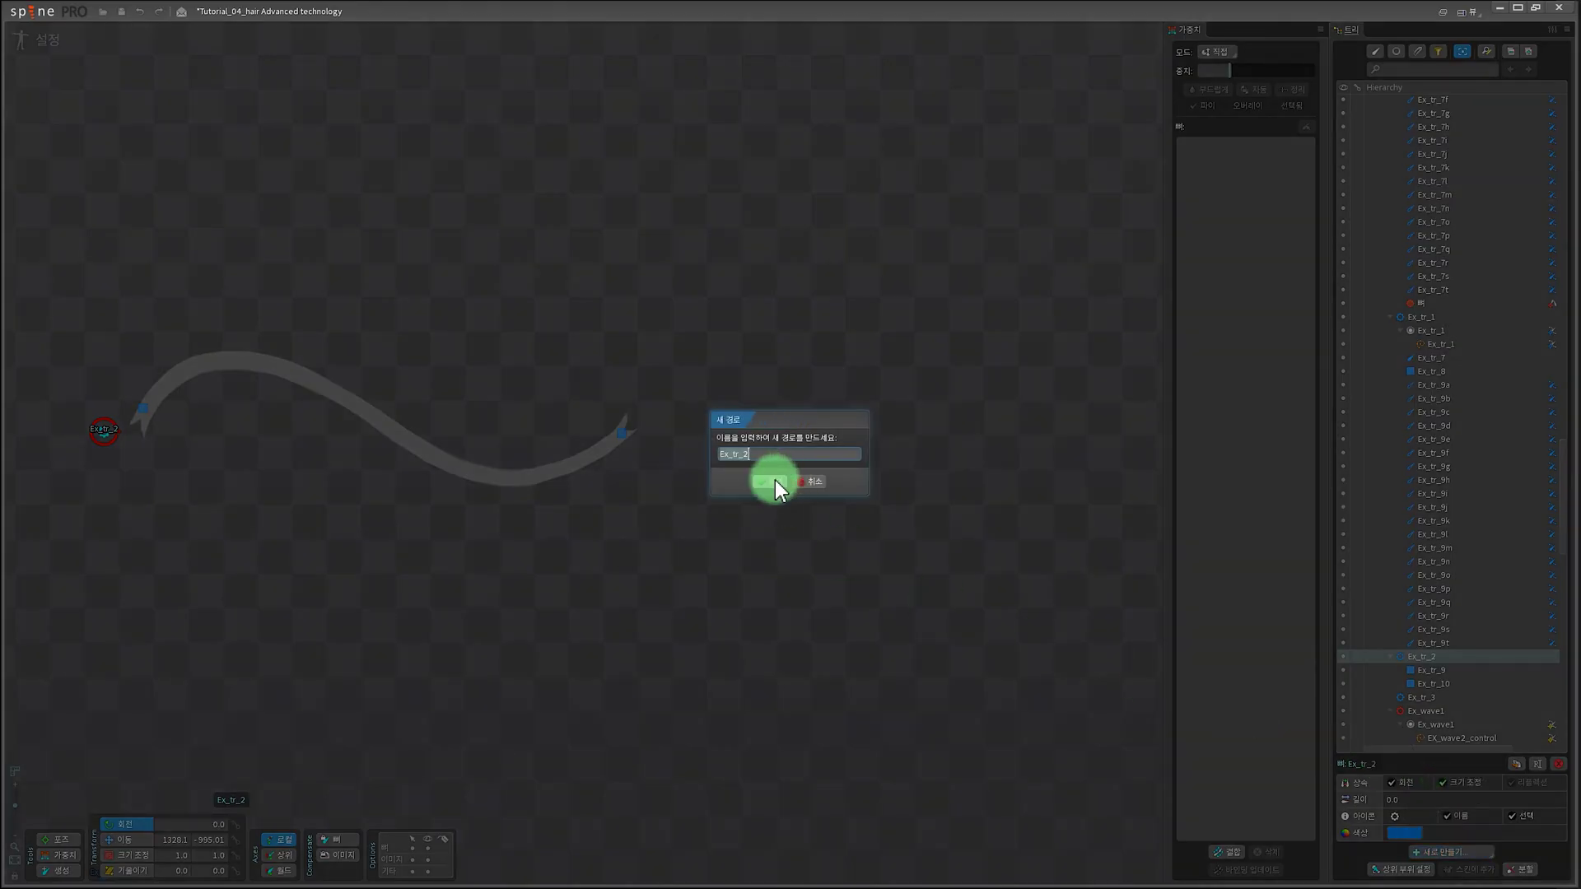
click(701, 471)
click(526, 387)
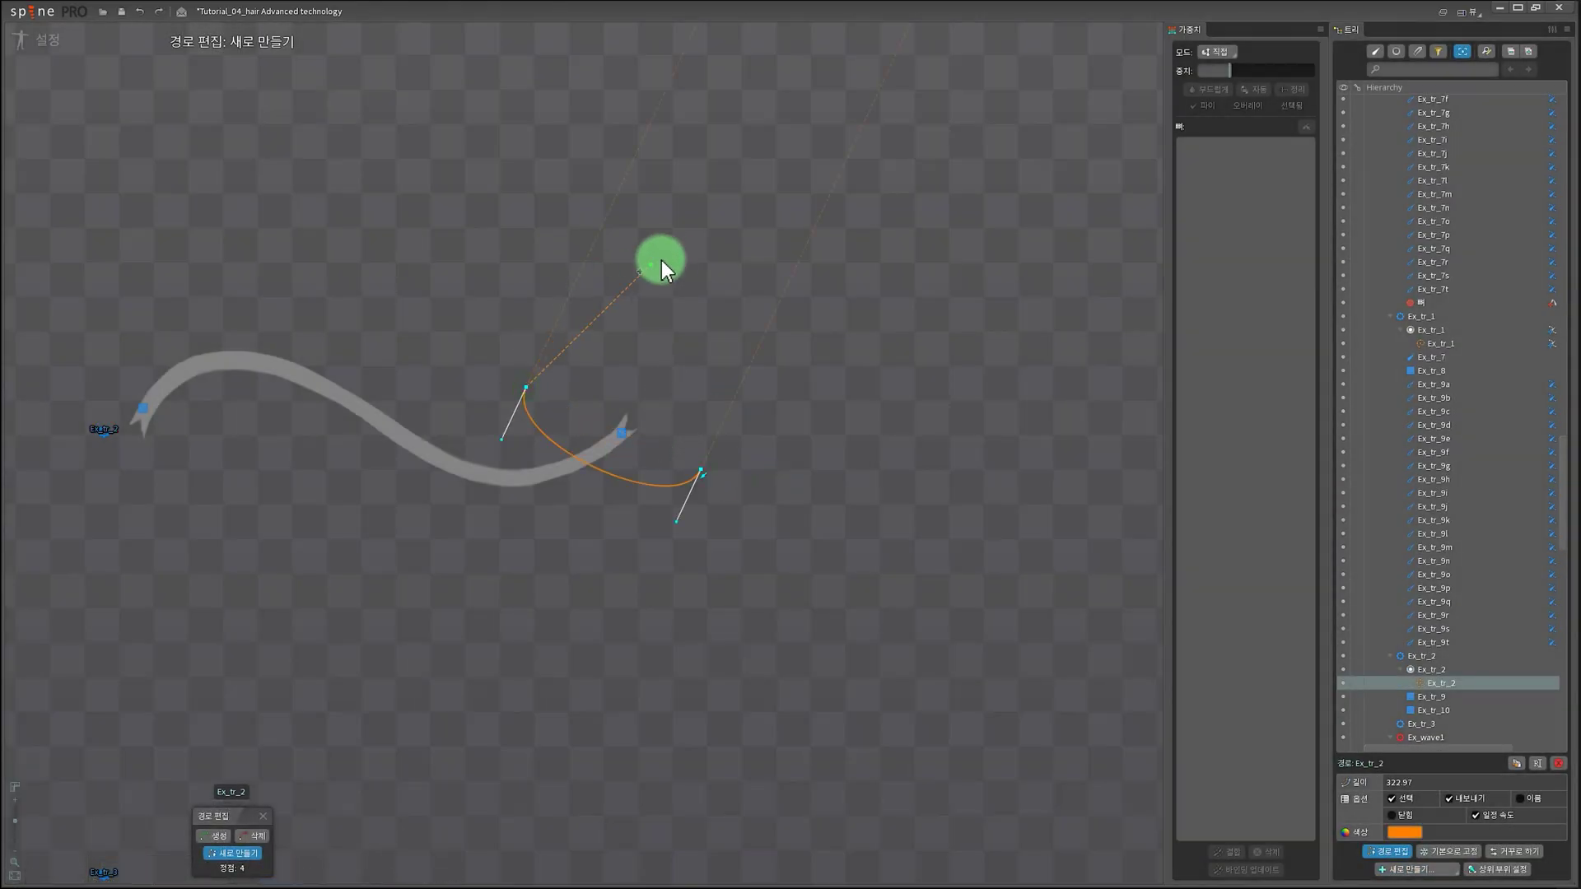
click(667, 257)
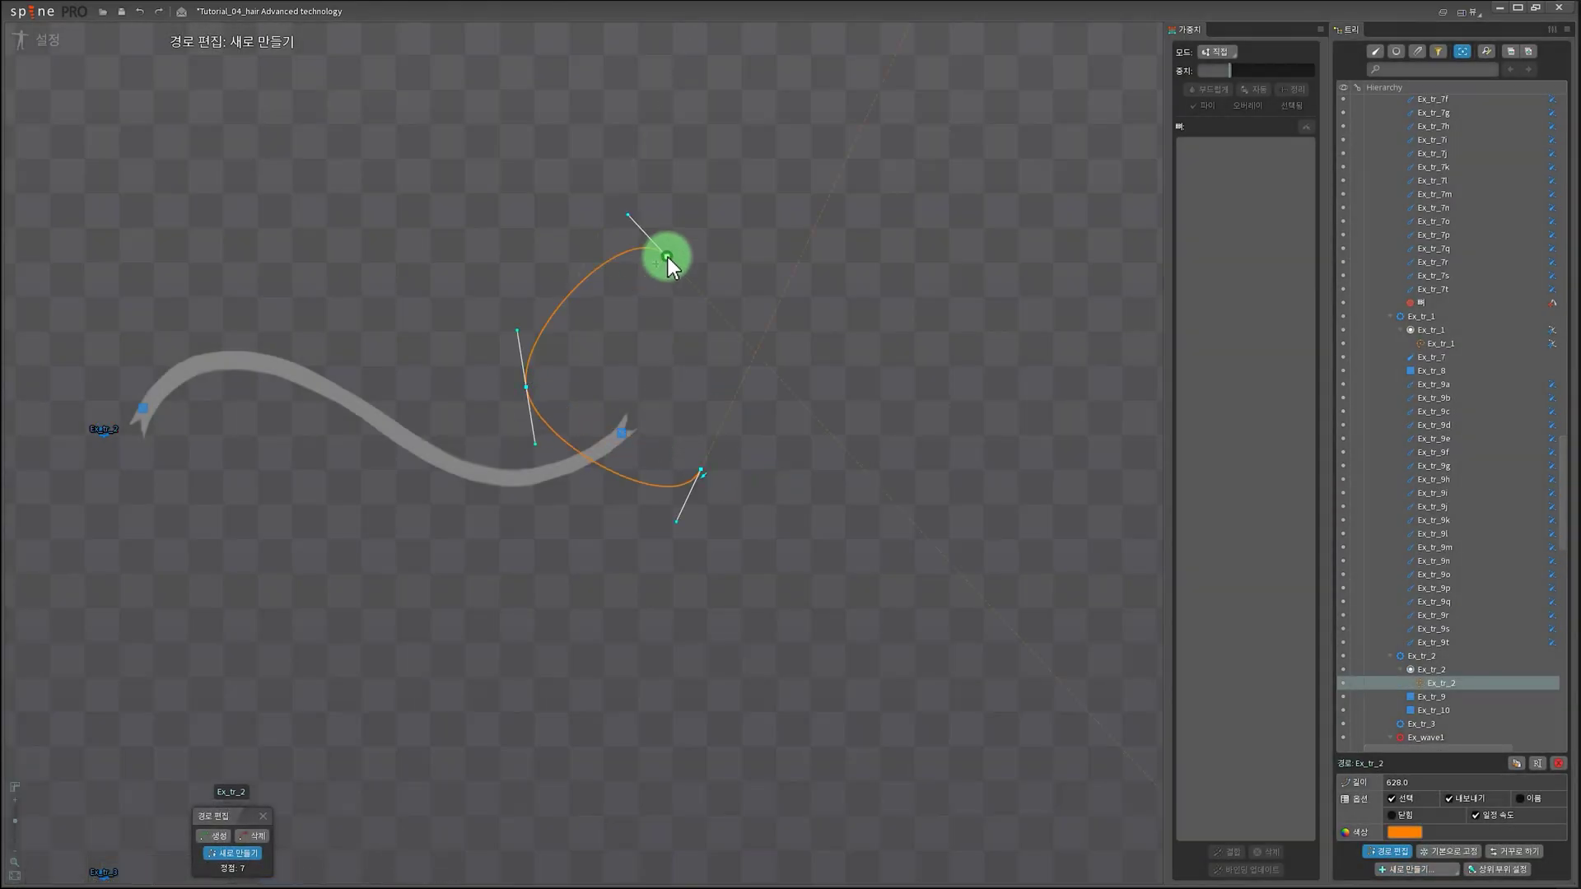
click(704, 469)
scroll(775, 386, up, 3)
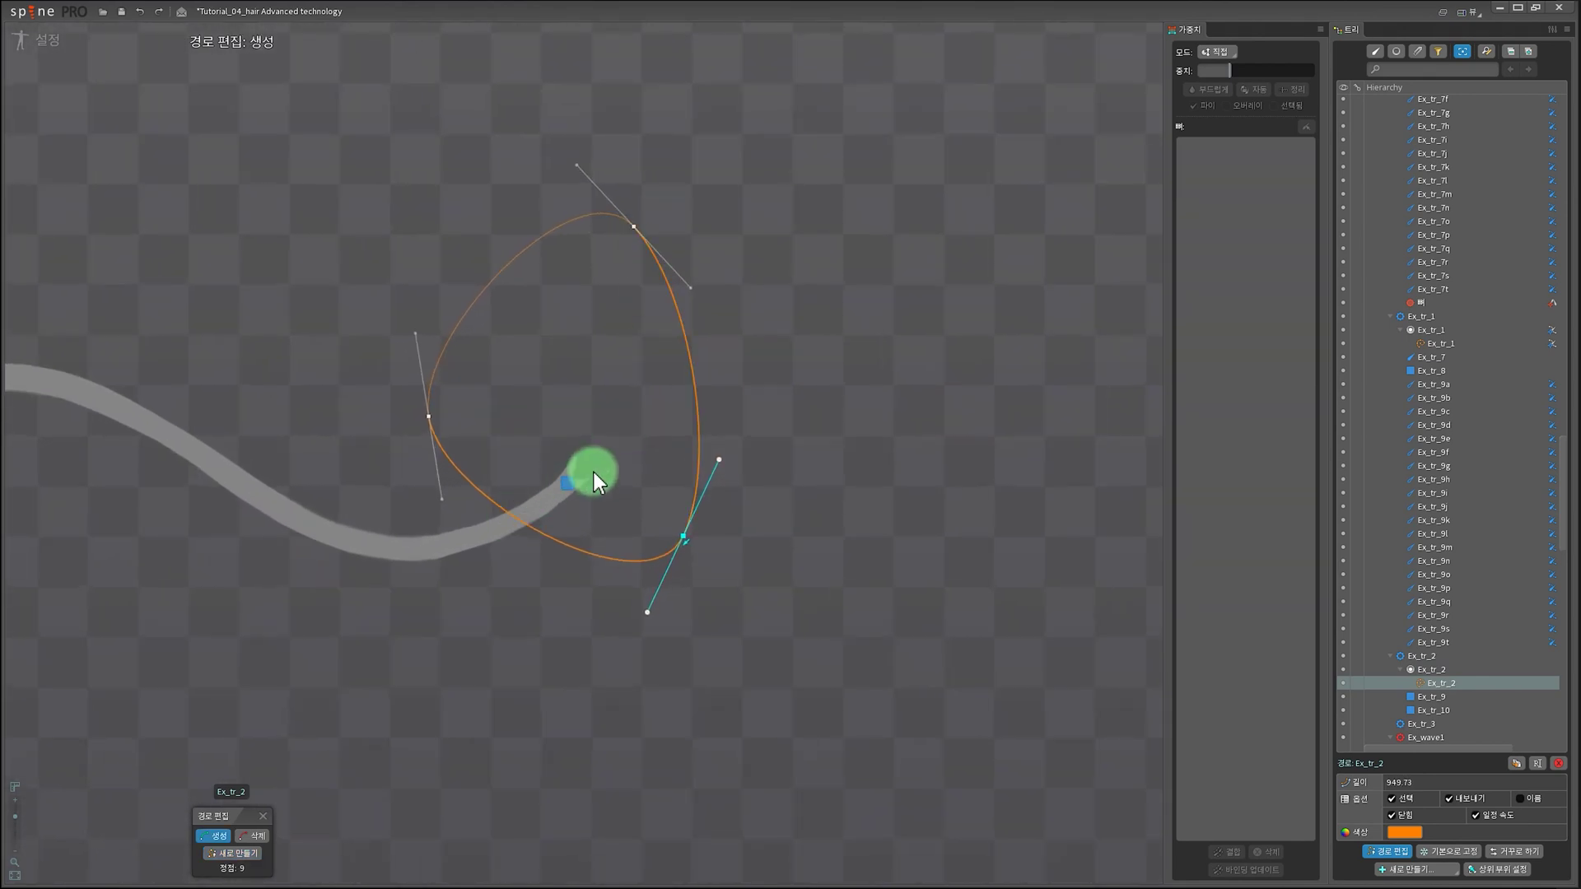
key(Escape)
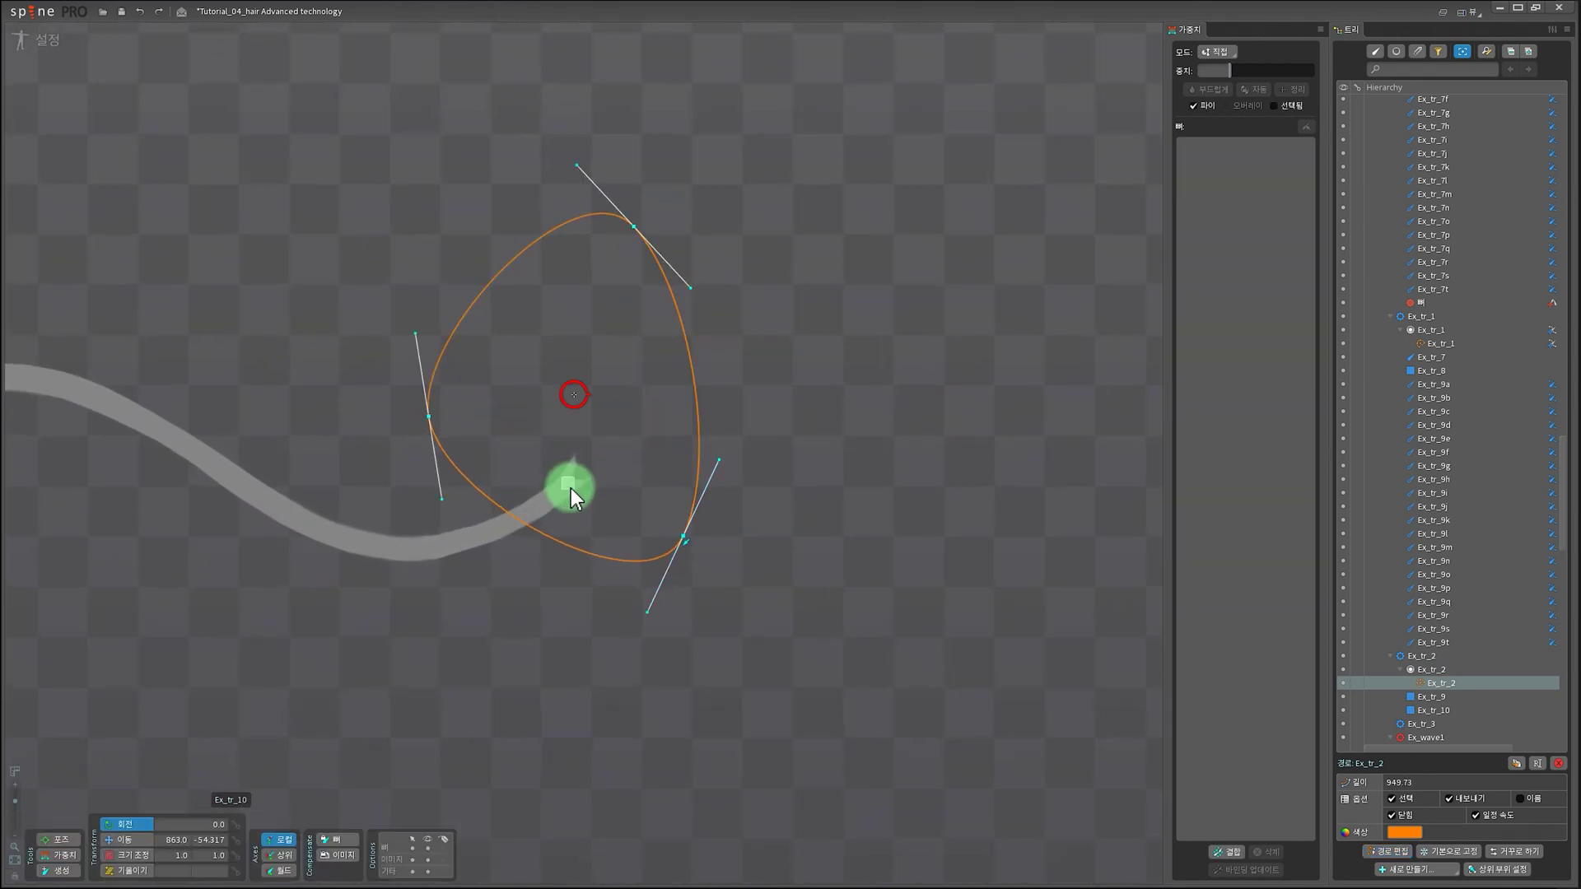
Step: Try constraining the Ex_tr_10 bone to the closed loop with a path constraint named Ex_tr_2
click(567, 482)
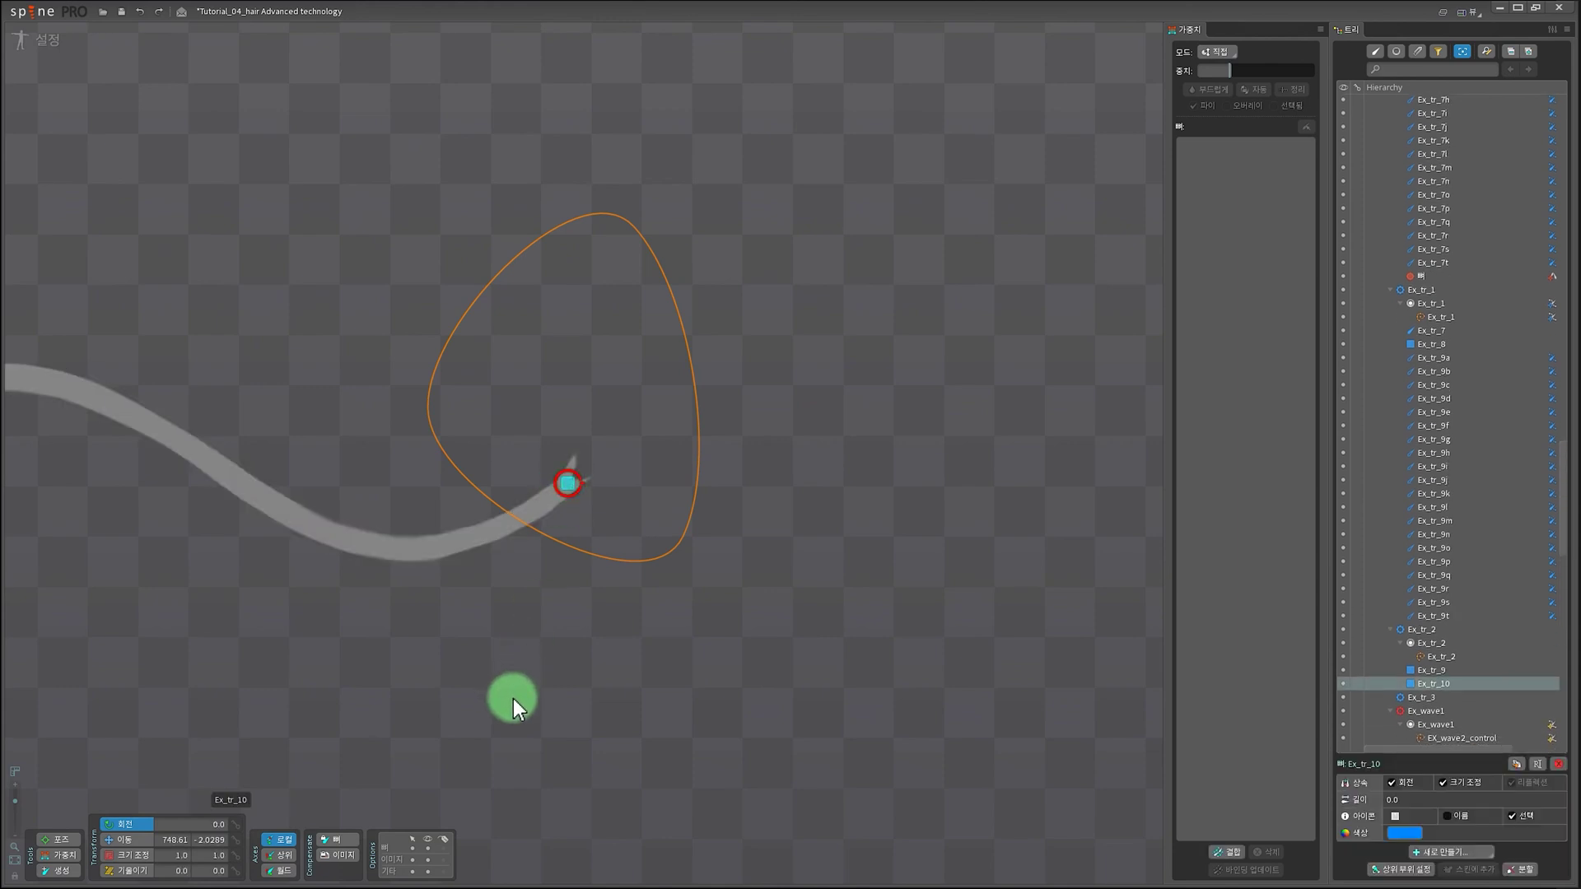
key(v)
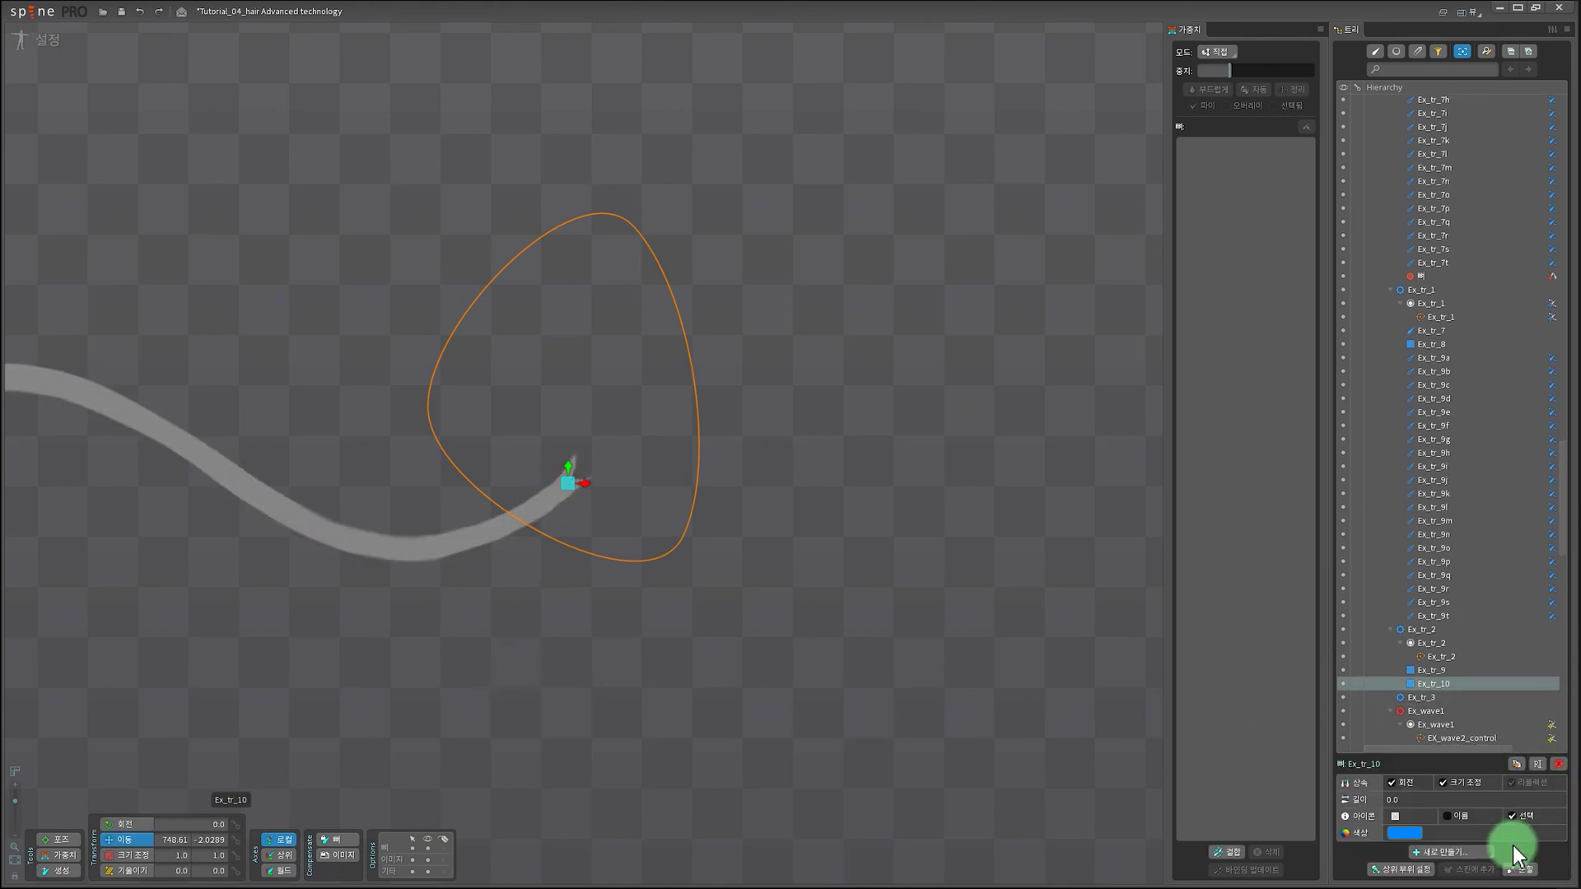
click(1449, 853)
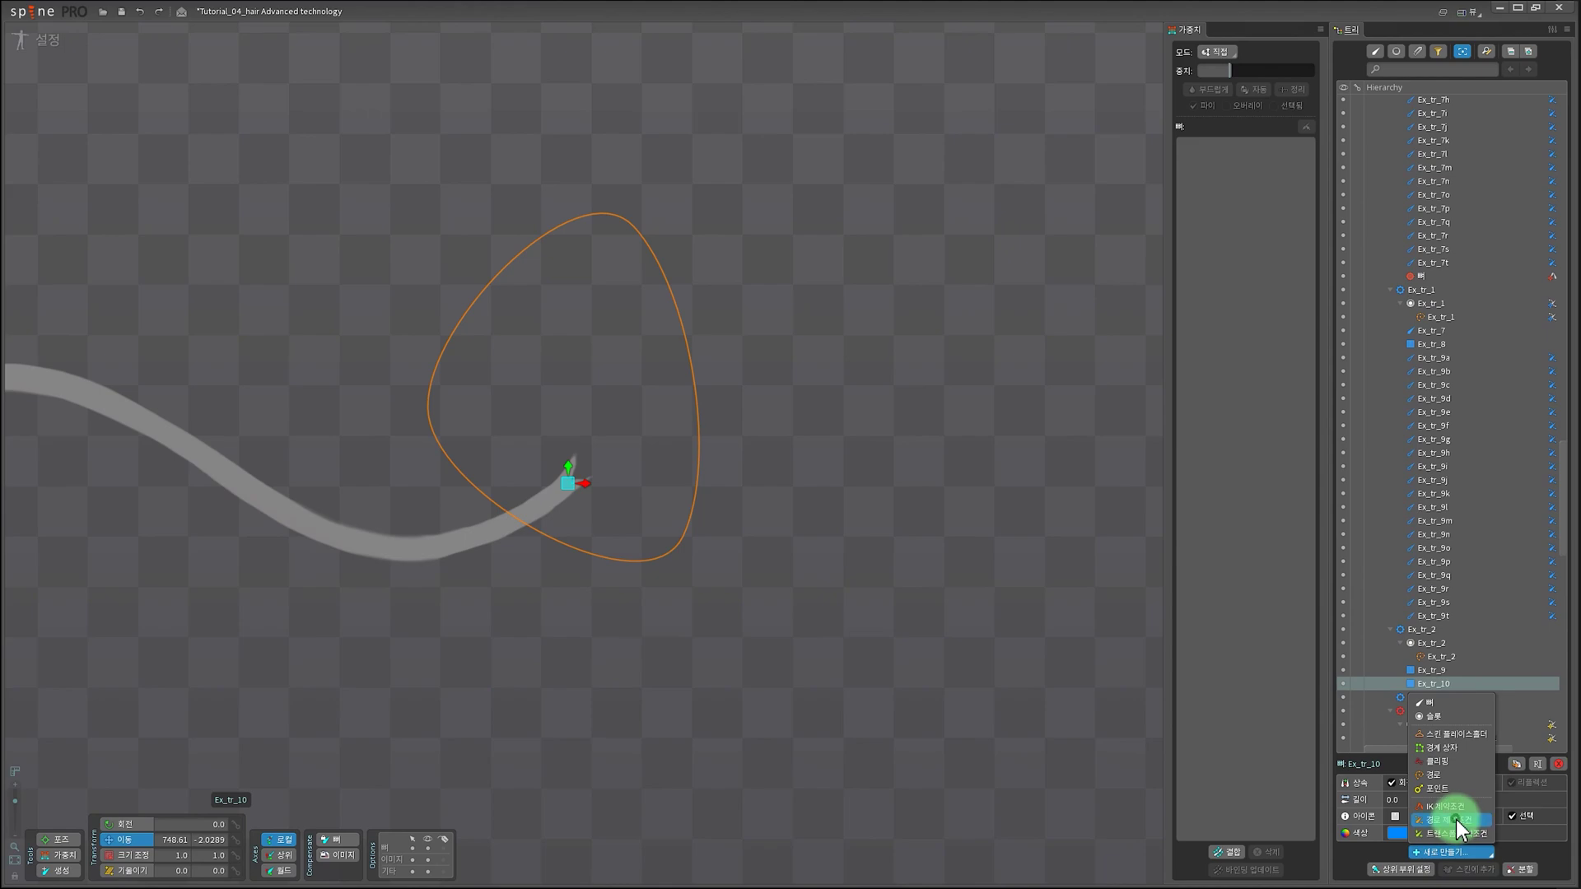
click(1457, 818)
click(632, 567)
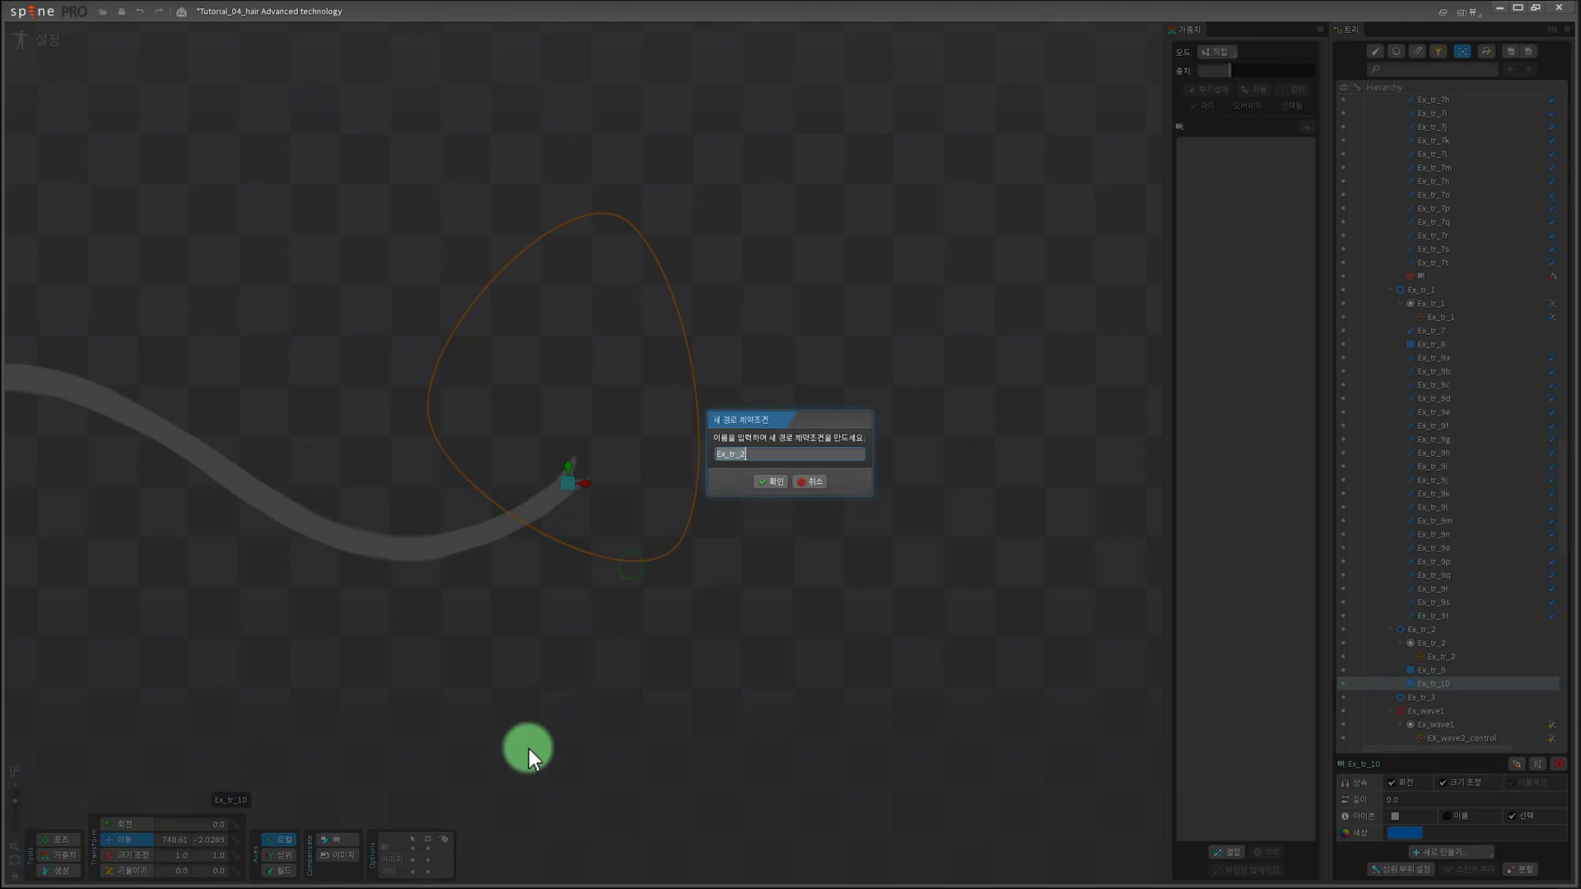
click(782, 483)
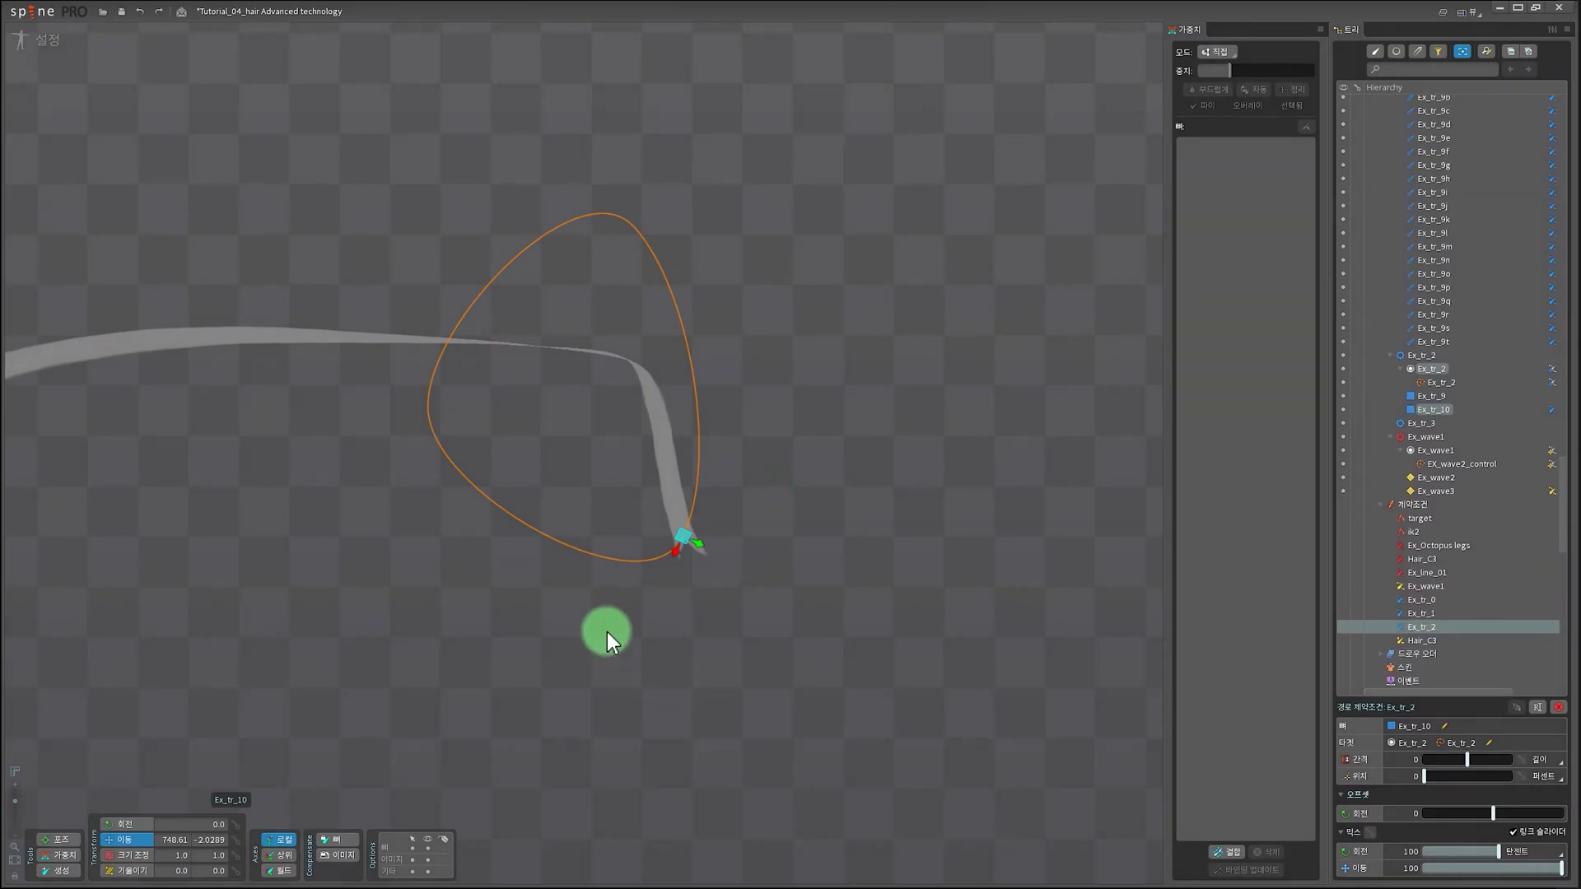
scroll(448, 502, down, 3)
drag(502, 500, 547, 559)
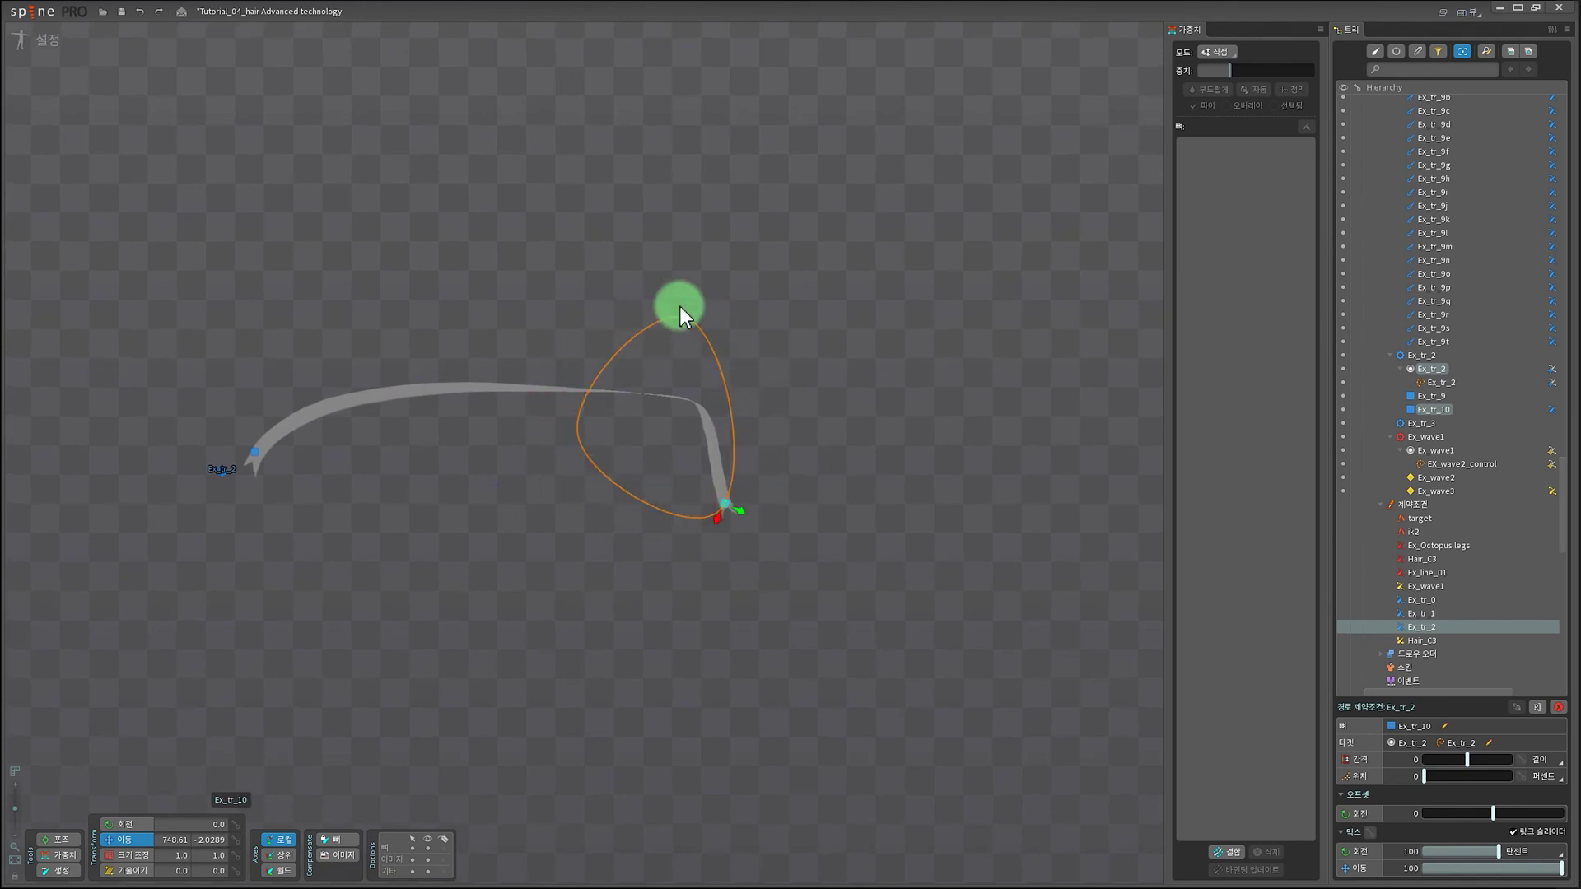
Step: Undo the Ex_tr_2 path constraint and the closed path
scroll(613, 520, up, 3)
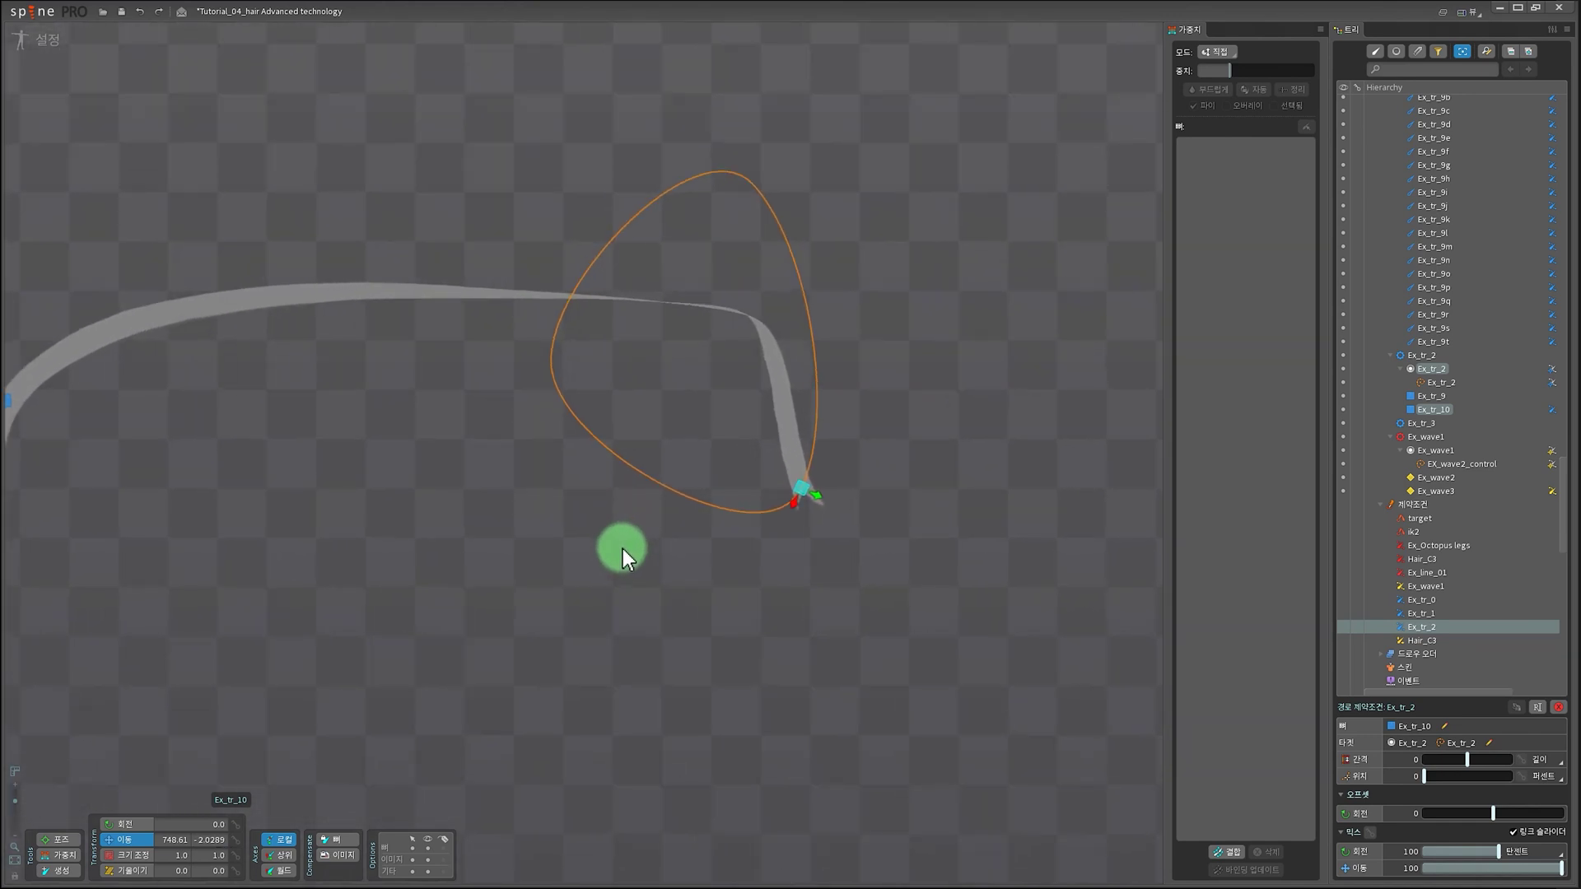
scroll(623, 548, down, 2)
drag(522, 606, 552, 524)
key(ctrl+z)
key(ctrl+z)
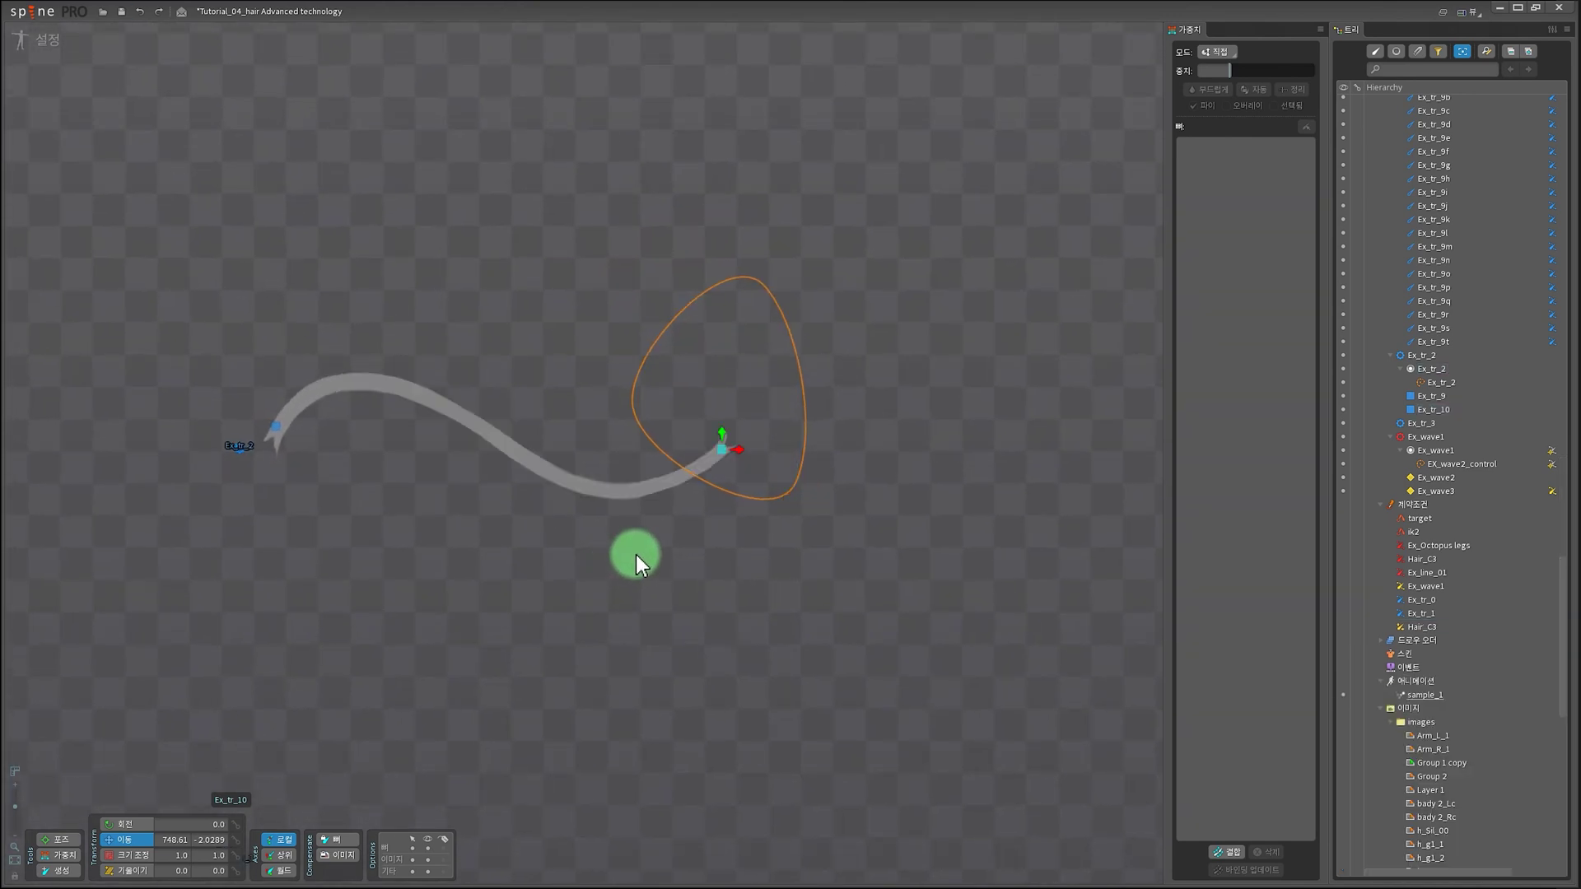
key(ctrl+z)
scroll(570, 512, down, 2)
drag(511, 483, 607, 558)
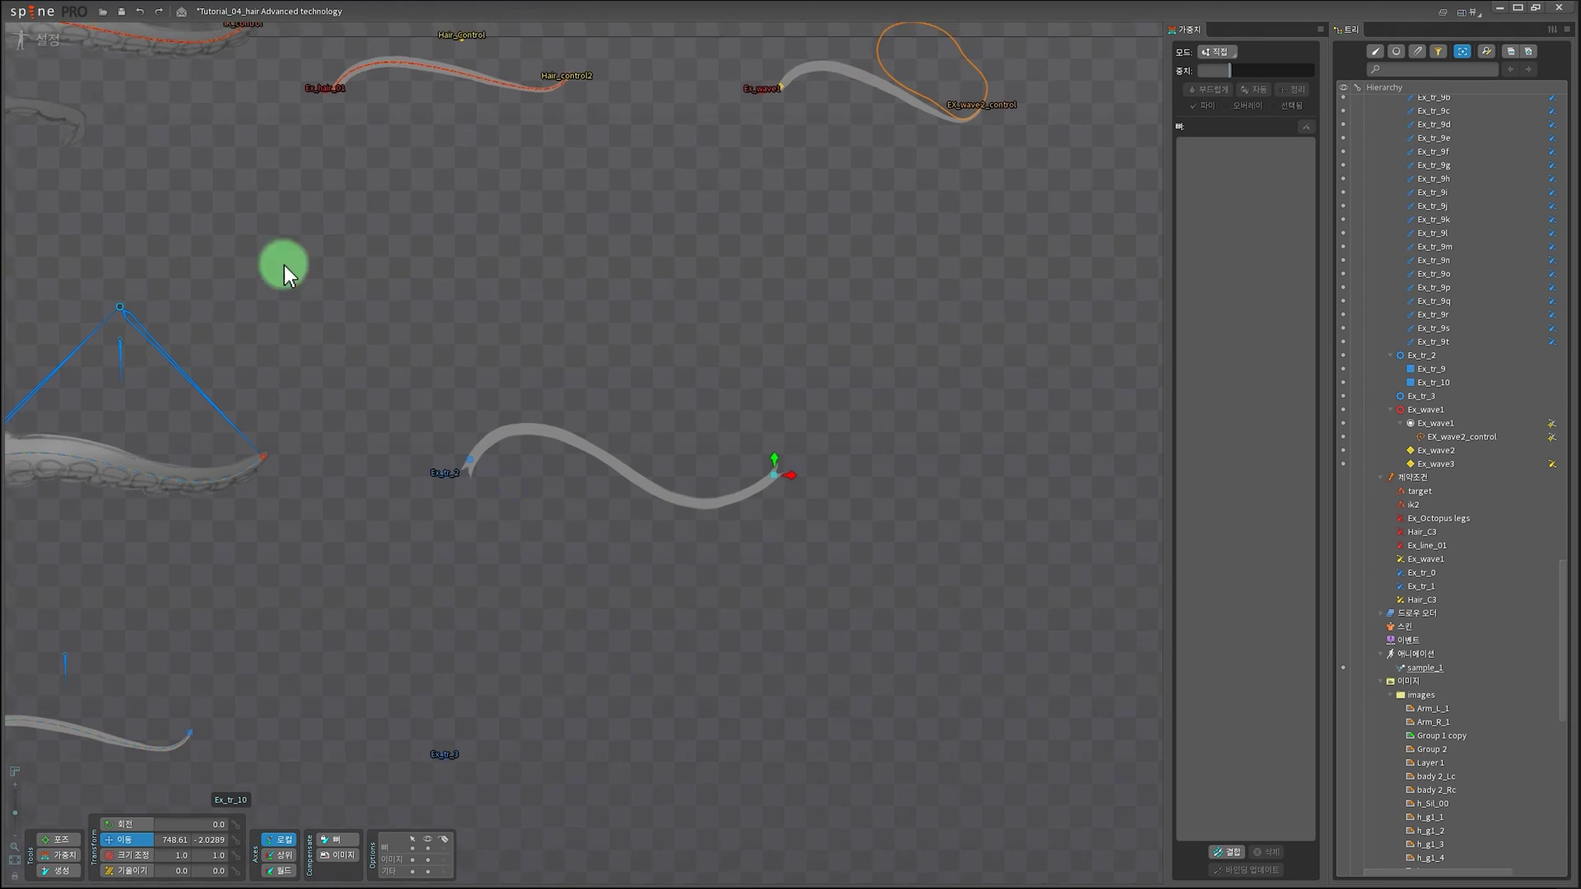
Step: Switch to Animate mode with the ribbon in view and the timeline at frame 0
drag(539, 621, 442, 585)
scroll(469, 545, up, 3)
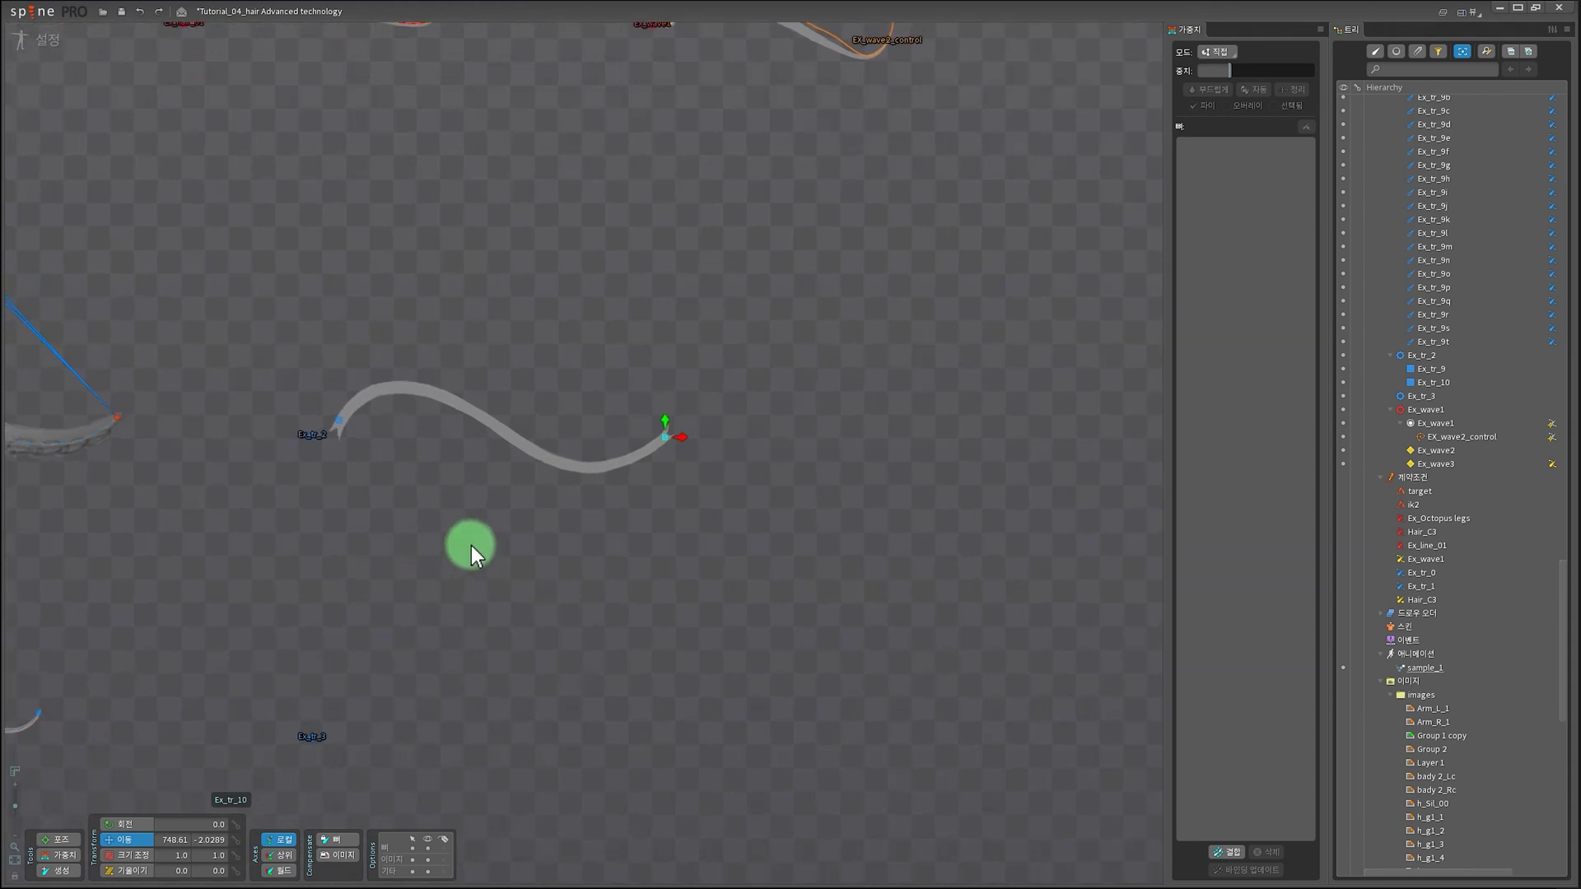
click(39, 47)
drag(420, 382, 478, 462)
scroll(488, 487, up, 1)
drag(234, 669, 140, 655)
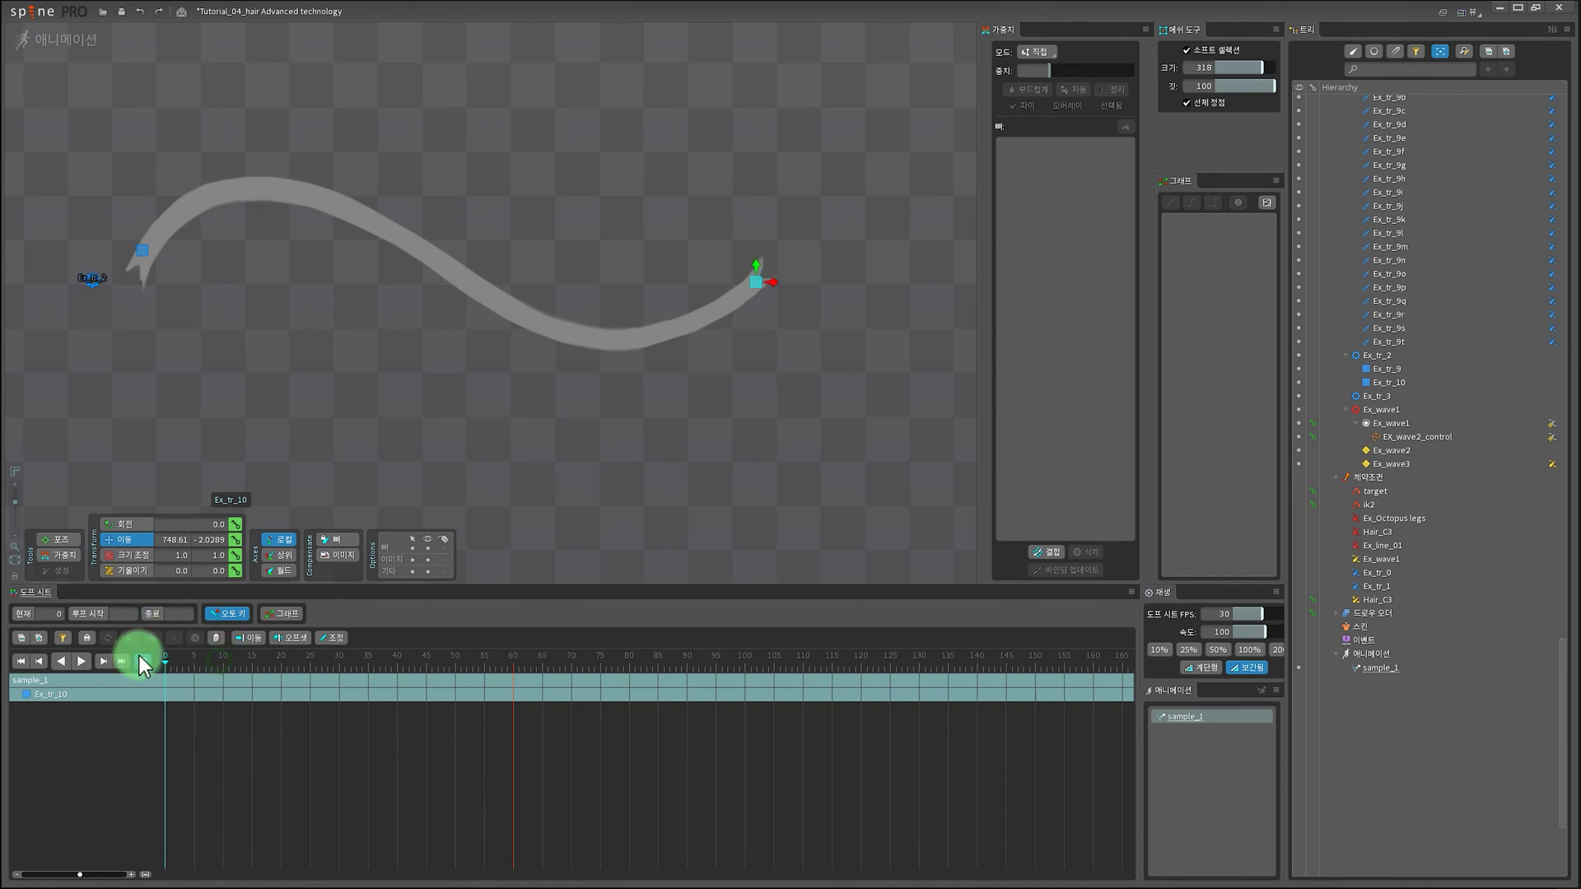
Step: Key Ex_tr_10's rotation at frames 0, 20 and 40, turning the ribbon's end, and loop it with a key at frame 60
click(236, 524)
click(281, 667)
drag(873, 346, 624, 414)
click(396, 667)
key(ctrl+c)
key(ctrl+v)
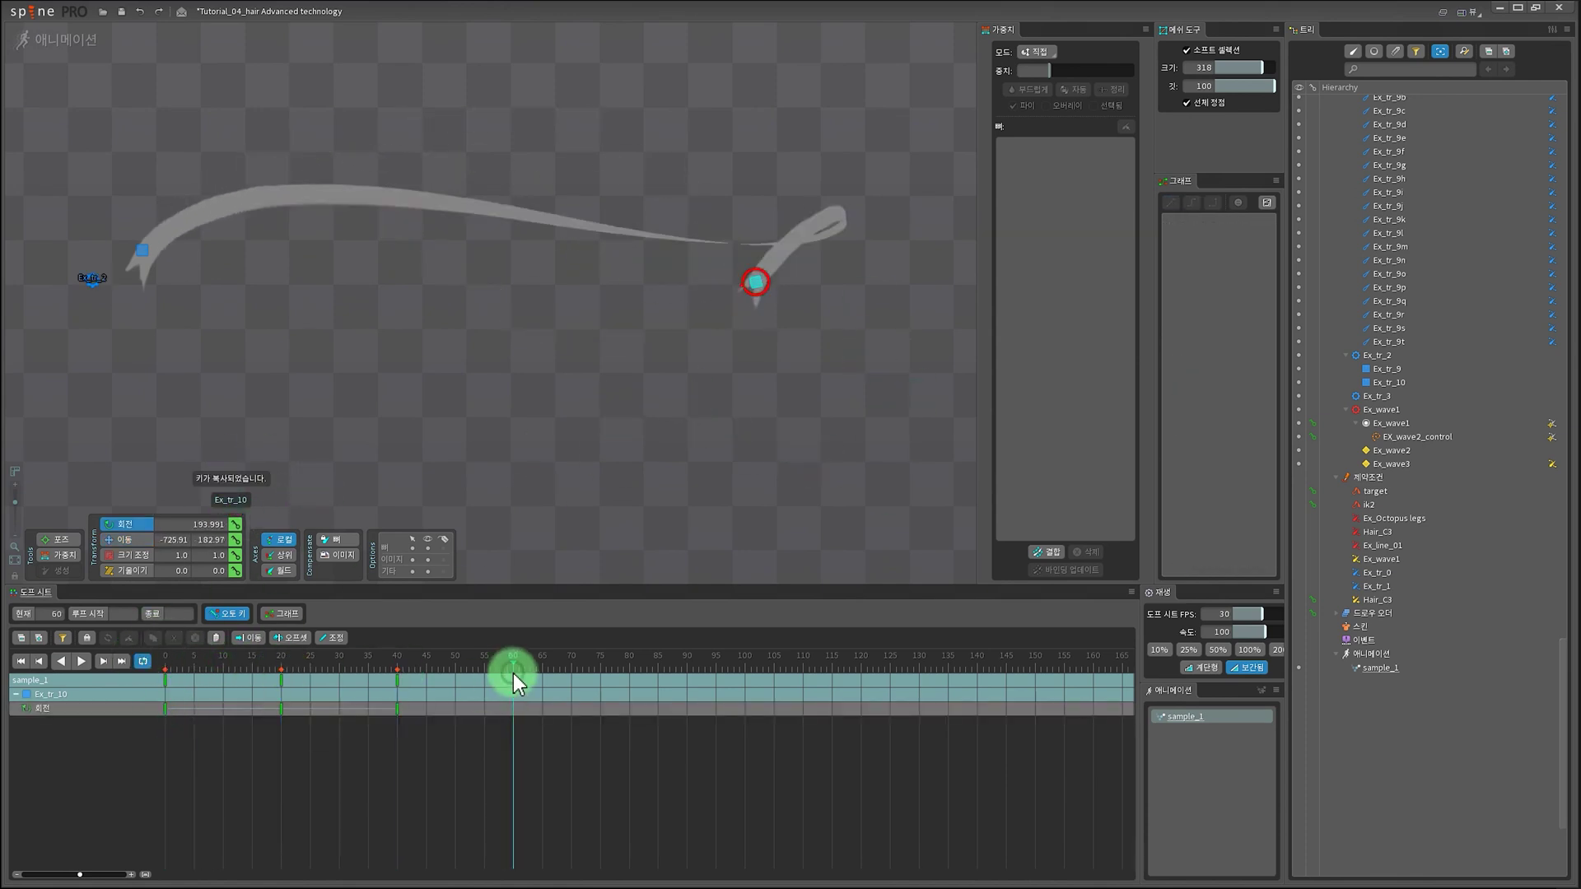
drag(512, 674, 399, 681)
key(d)
Step: Key Ex_tr_10's translation at frames 0, 20 and 40 with the ribbon's end moved, and copy the first key to frame 60
key(v)
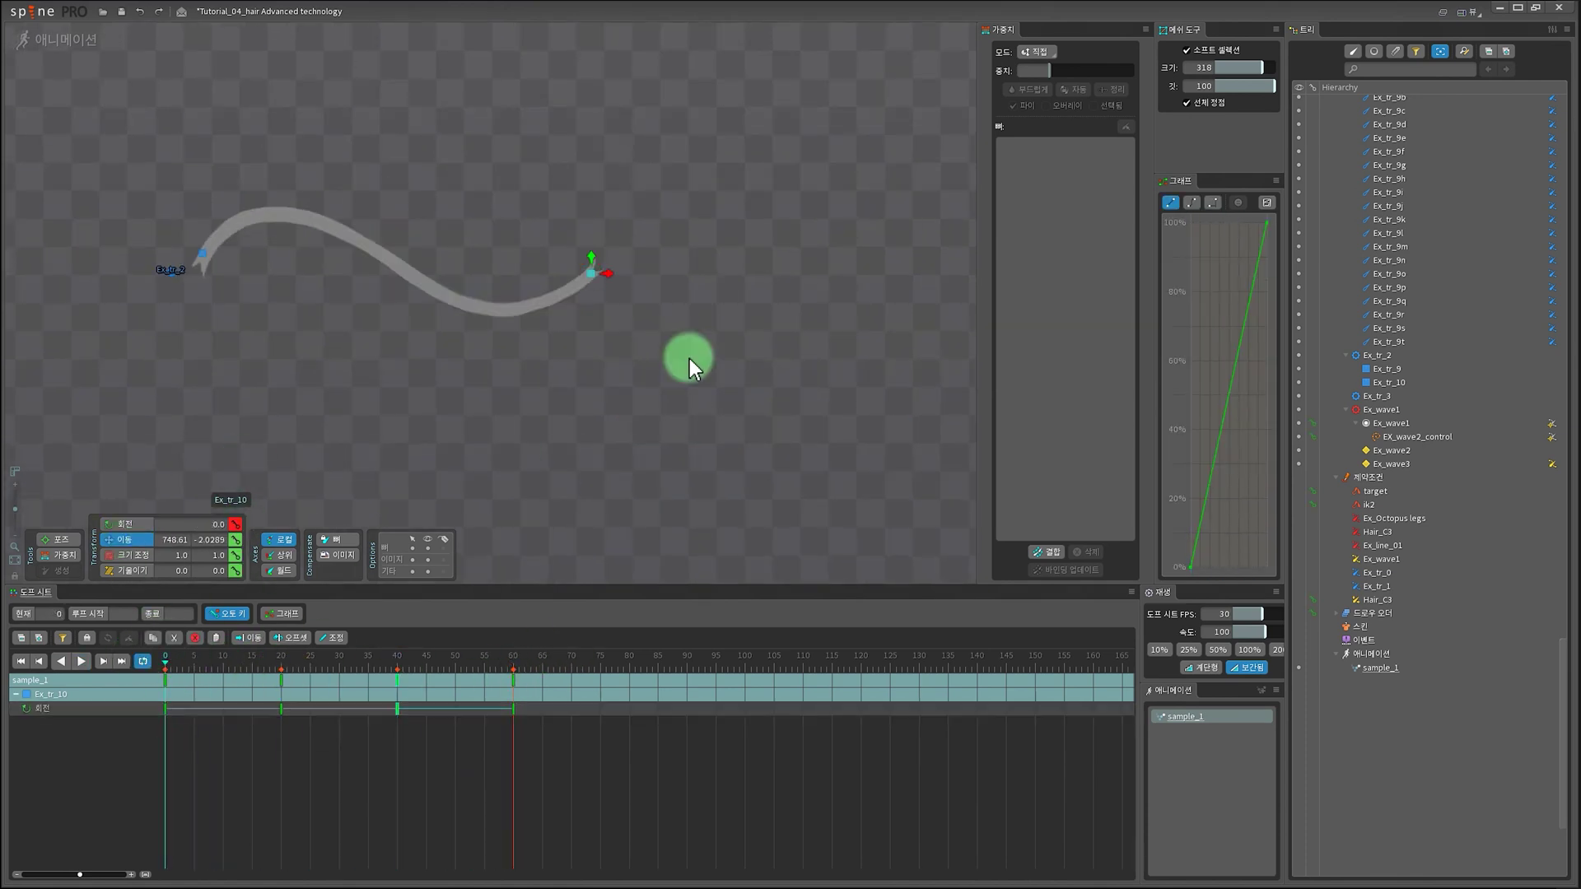
drag(255, 663, 140, 662)
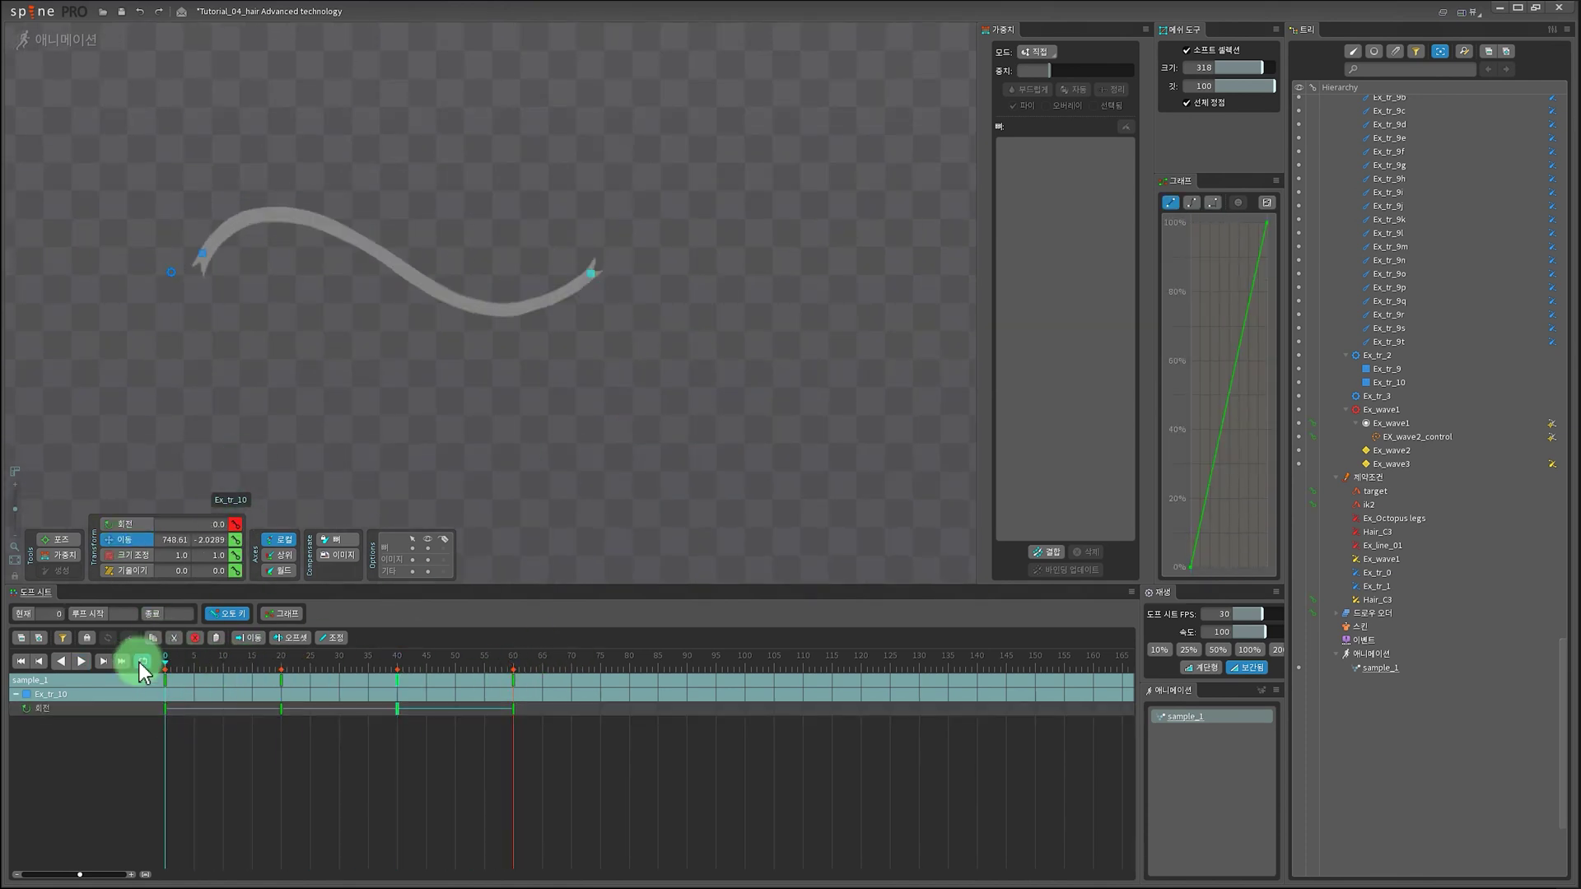
drag(764, 400, 661, 465)
mouse_move(490, 333)
mouse_down()
mouse_move(590, 265)
mouse_move(480, 325)
mouse_up()
click(281, 663)
click(397, 663)
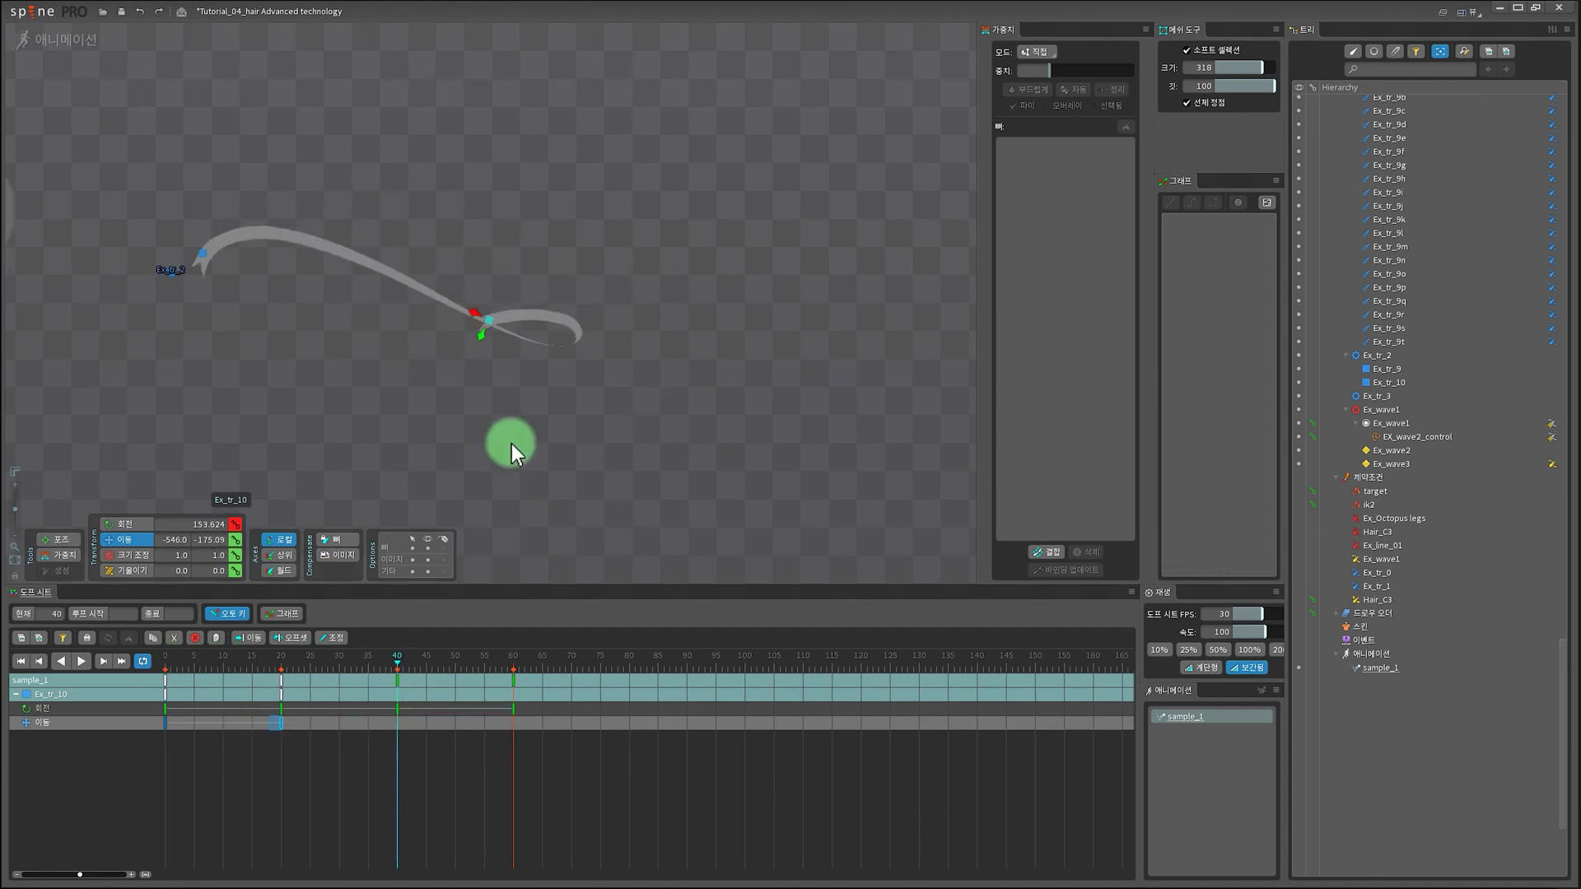
drag(512, 445, 547, 328)
click(166, 722)
key(ctrl+c)
click(513, 663)
key(ctrl+v)
Step: Add in-between translation keys for Ex_tr_10 at frames 10, 30 and 50 and apply Bezier interpolation to its translation keys
key(d)
drag(565, 758, 165, 716)
click(1192, 202)
drag(288, 663, 453, 679)
key(space)
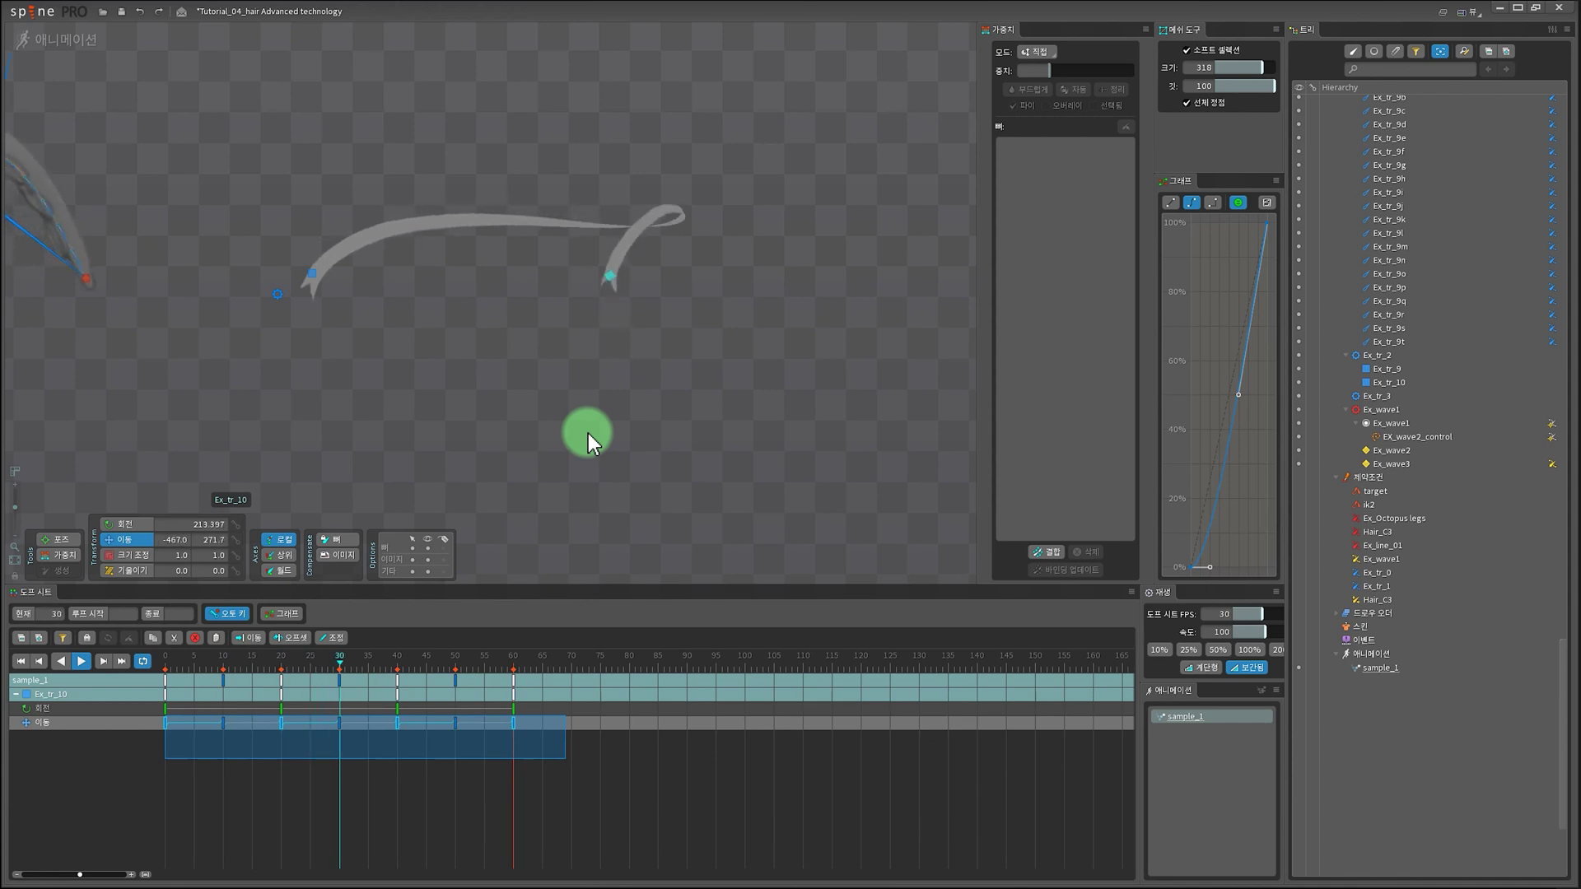
Step: Review the playing animation of the ribbon beside the octopus and other example strands, and return to Setup mode
scroll(584, 433, down, 5)
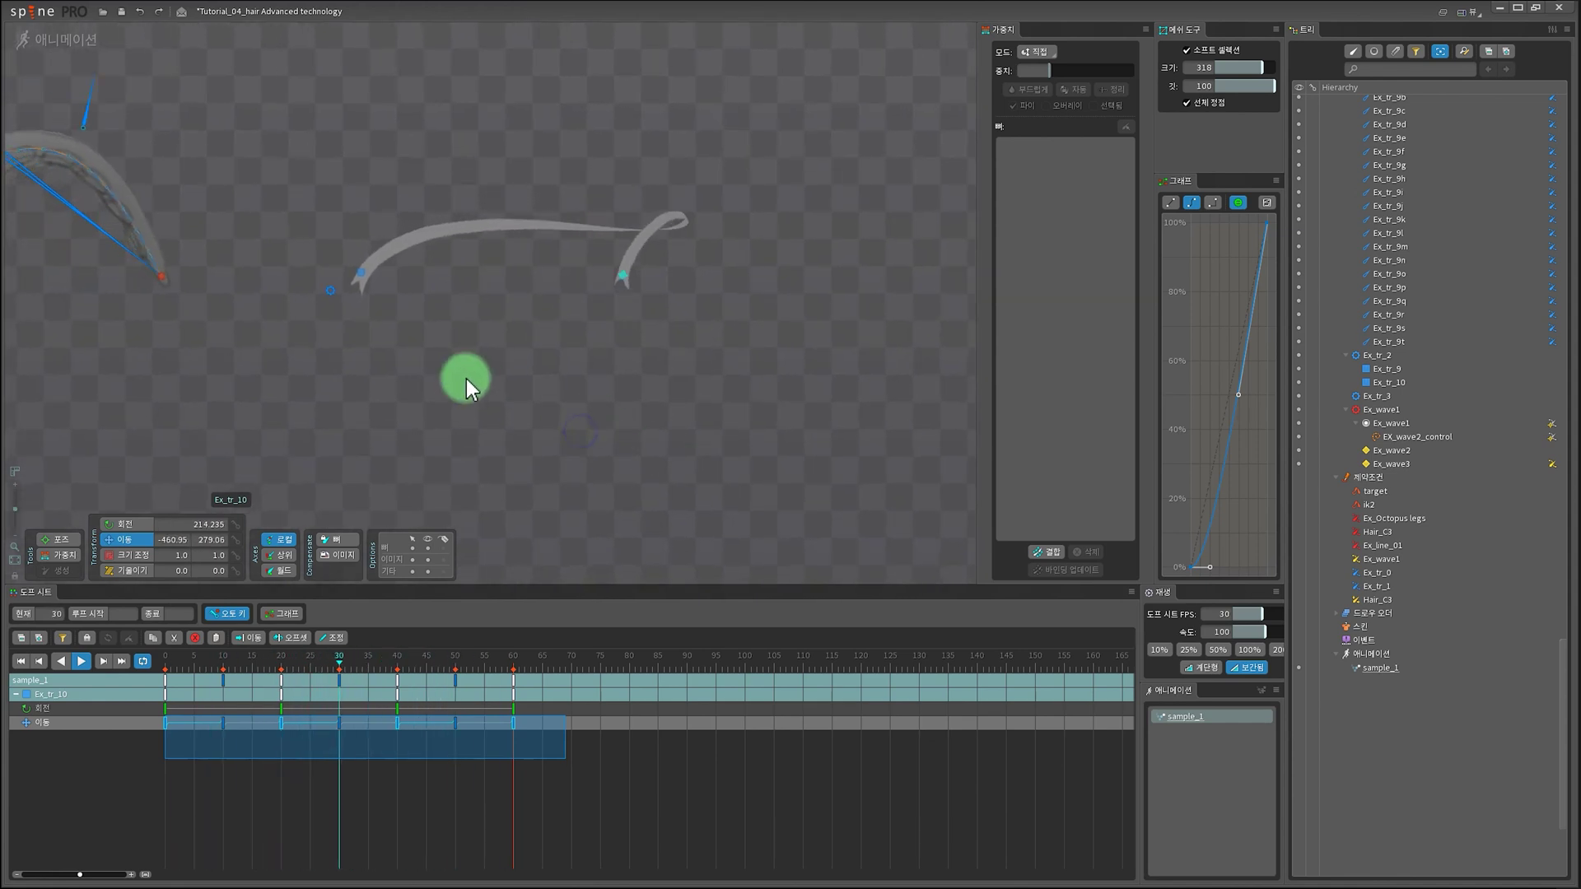
scroll(489, 367, down, 3)
drag(489, 370, 558, 614)
scroll(659, 408, up, 2)
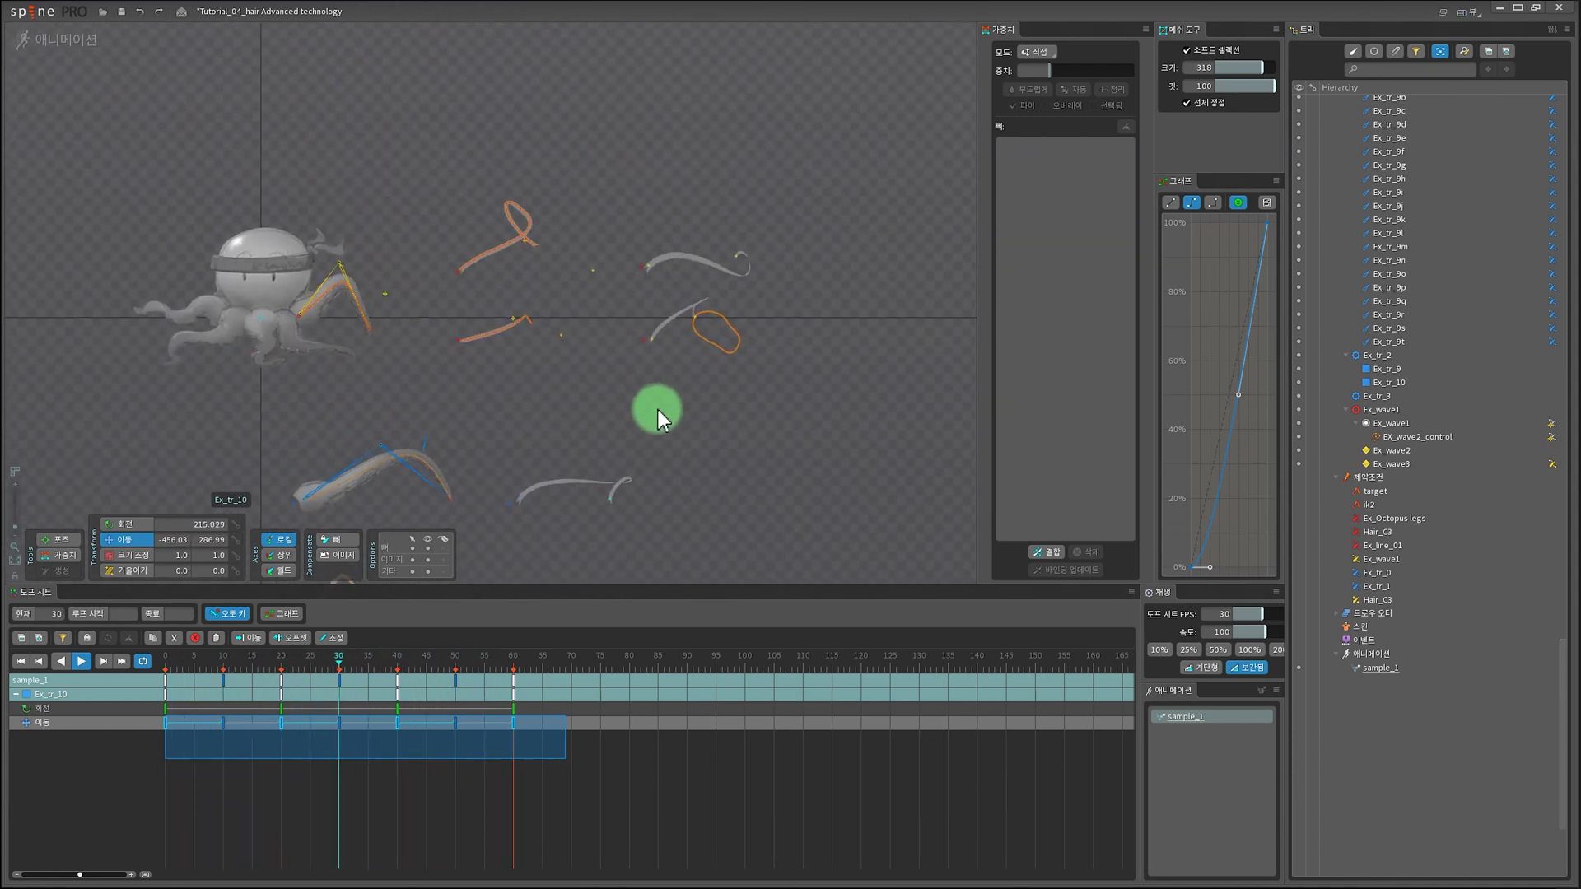
drag(482, 403, 618, 404)
scroll(719, 404, up, 2)
drag(718, 404, 714, 423)
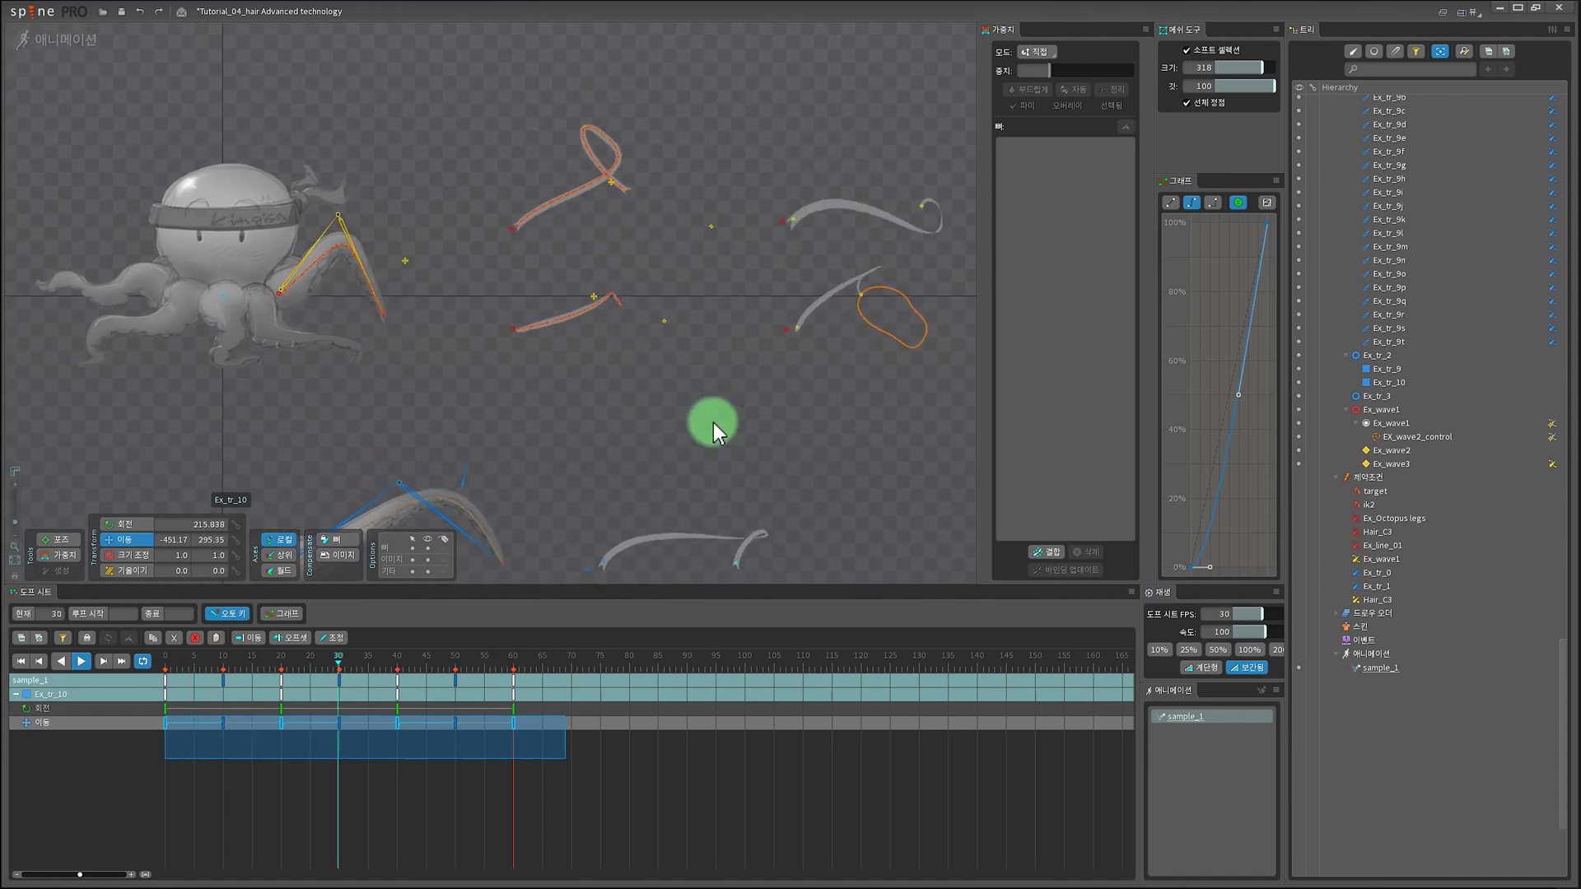
click(86, 58)
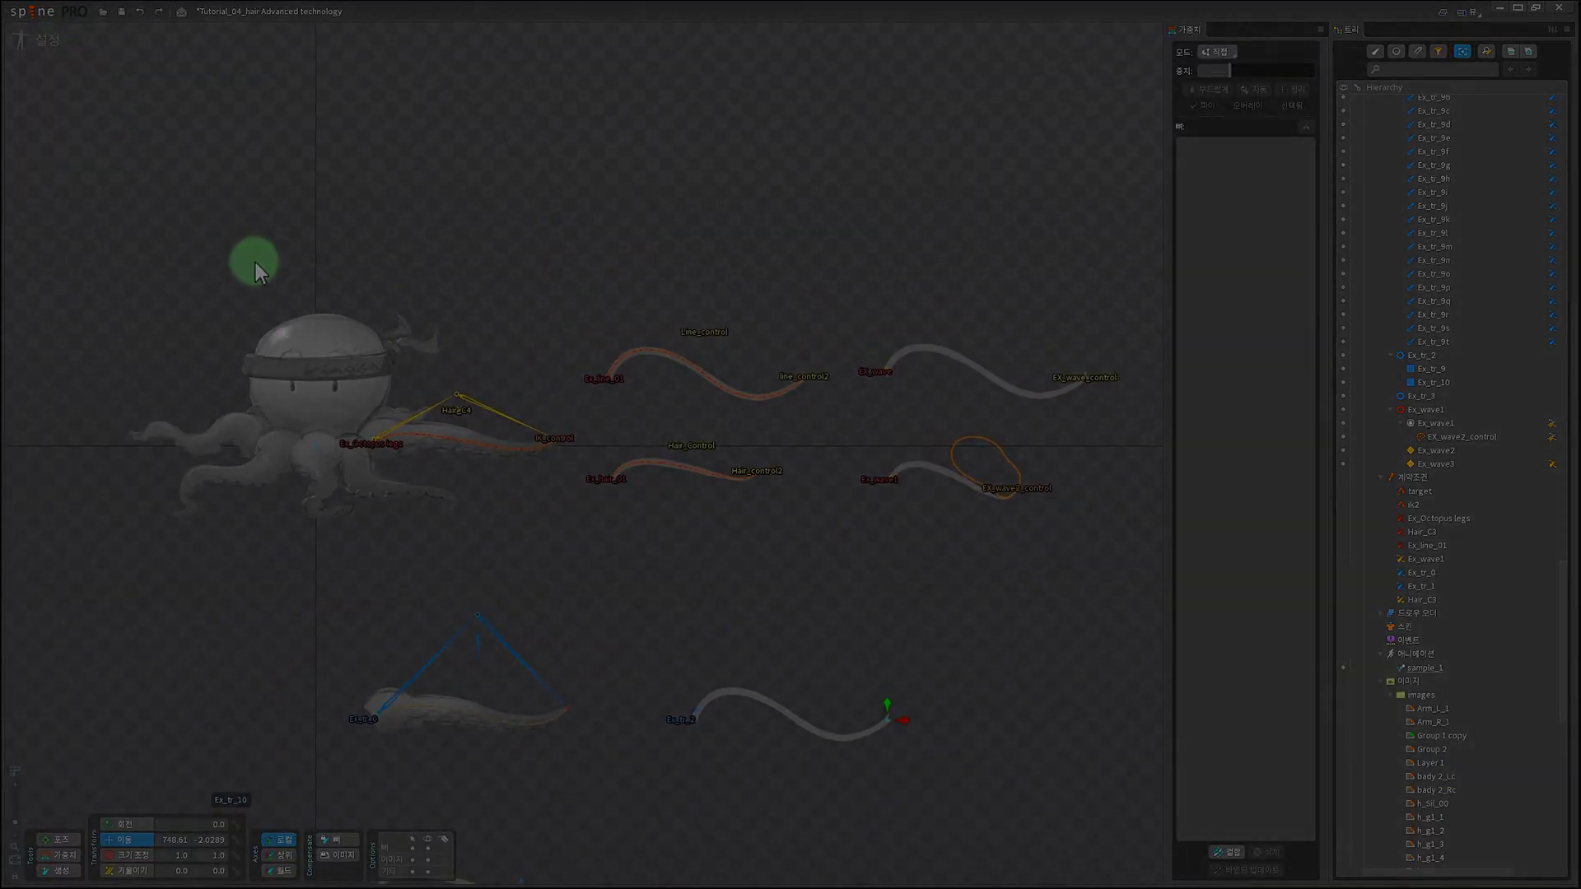